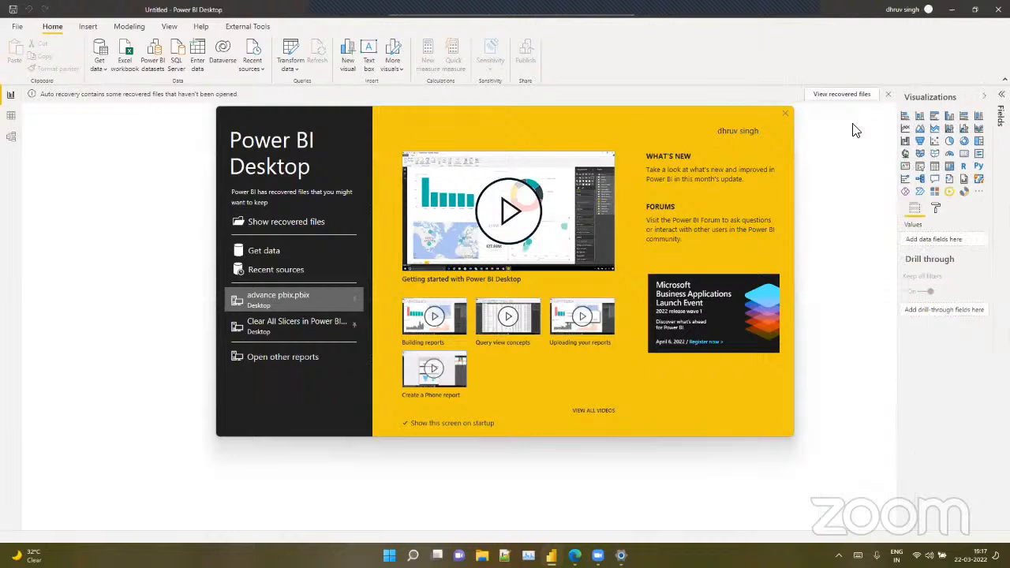
Close the start screen and dismiss the auto recovery notice, choosing to remove the recovered files
{"action": "left_click", "coordinate": [785, 113]}
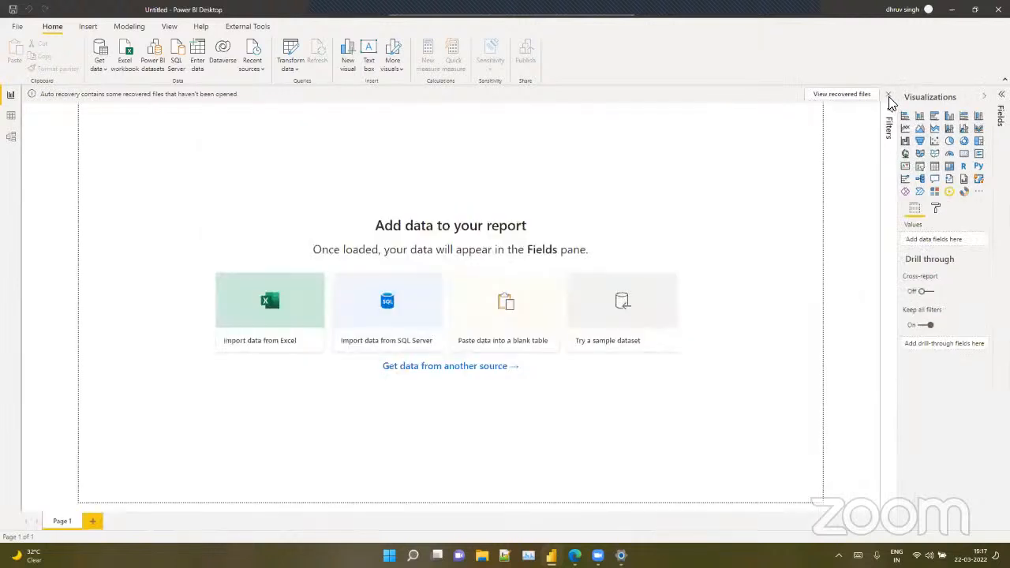
{"action": "left_click", "coordinate": [889, 96]}
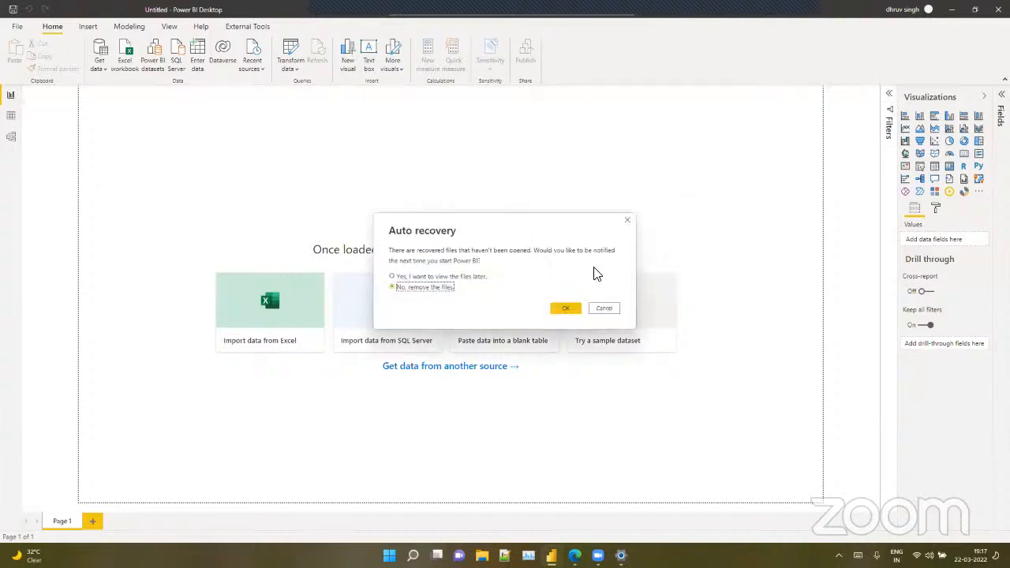
{"action": "left_click", "coordinate": [567, 309]}
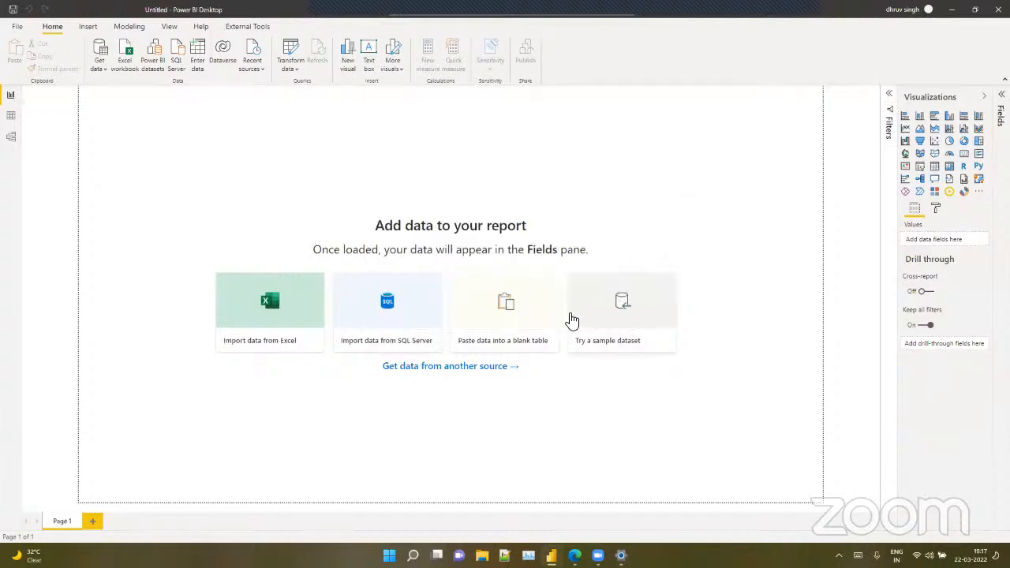
Import the Orders sheet from the Sample - Superstore Excel workbook on the Desktop into the report
{"action": "left_click", "coordinate": [125, 53]}
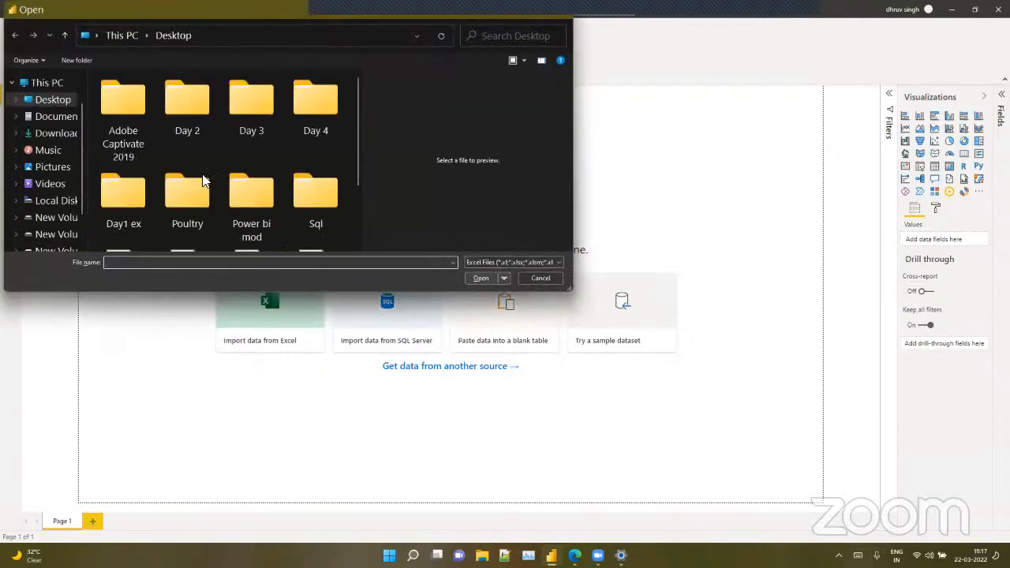
{"action": "left_click", "coordinate": [271, 205]}
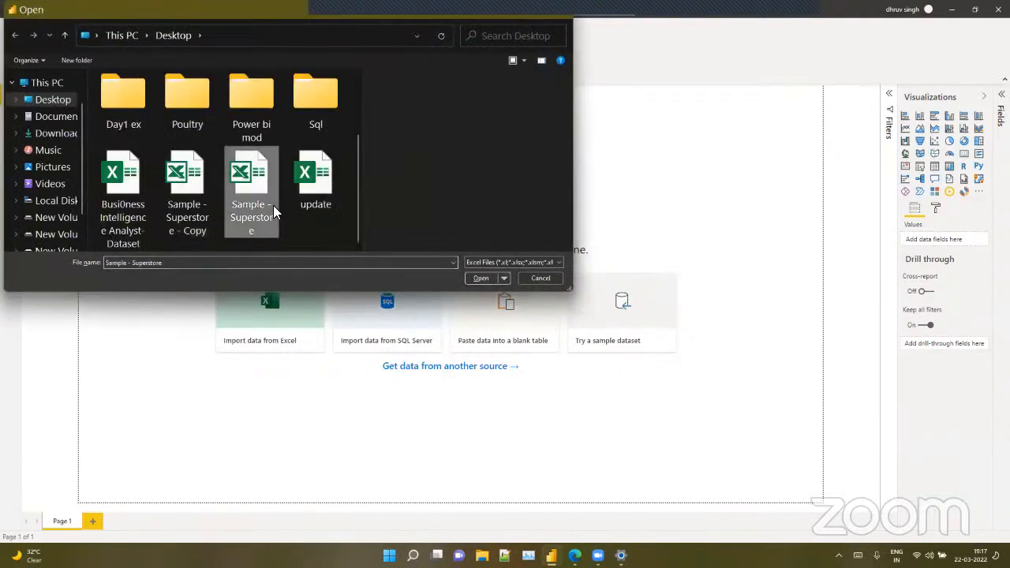
{"action": "left_click", "coordinate": [481, 279]}
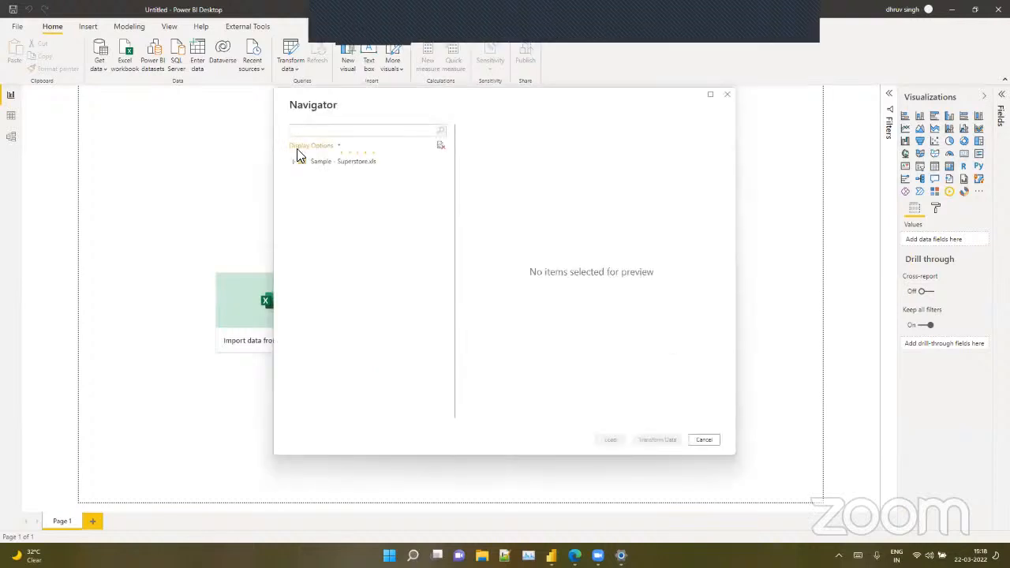
{"action": "left_click", "coordinate": [307, 176]}
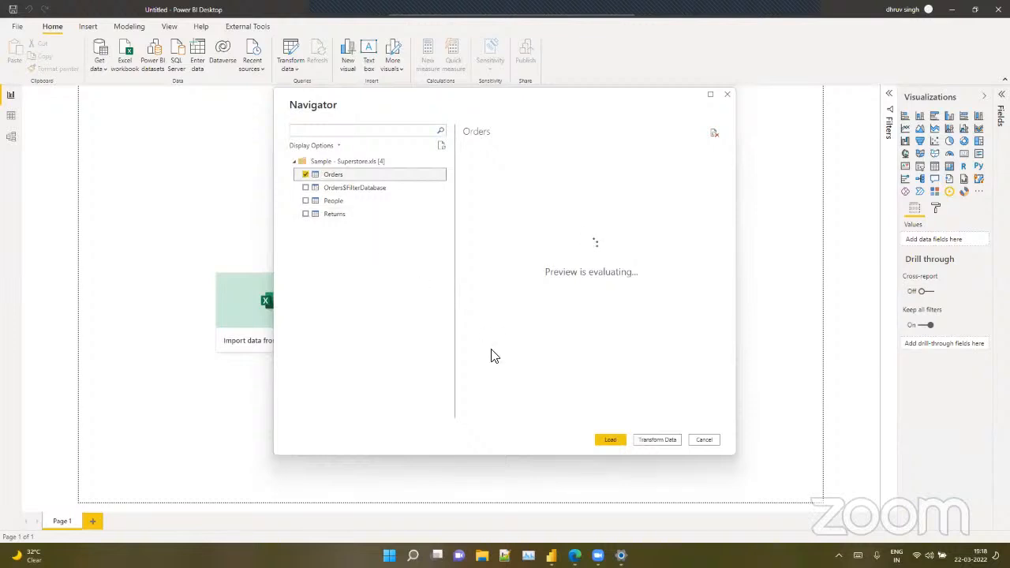
{"action": "left_click", "coordinate": [613, 441]}
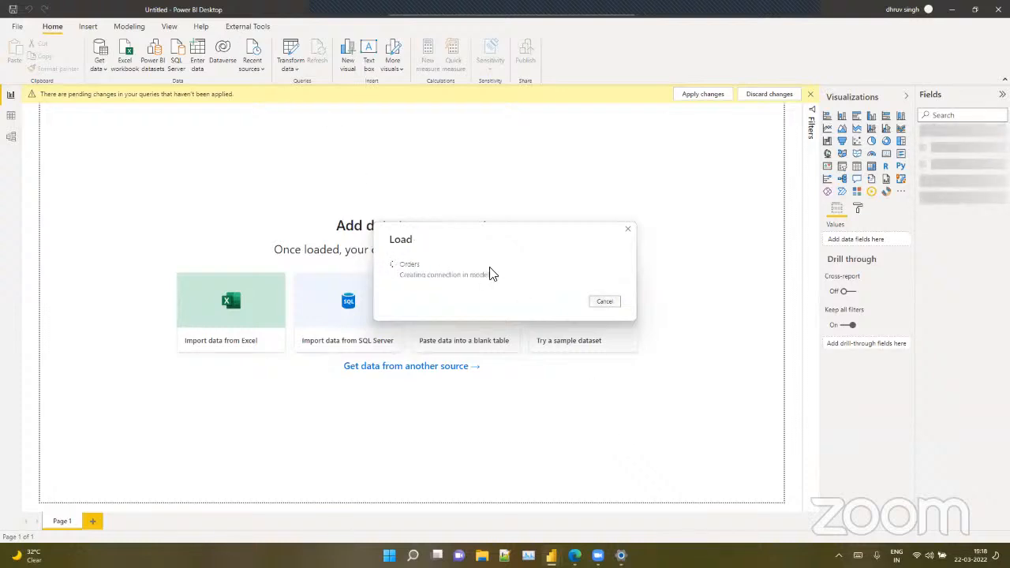
{"action": "left_click_drag", "start_coordinate": [492, 263], "coordinate": [501, 234]}
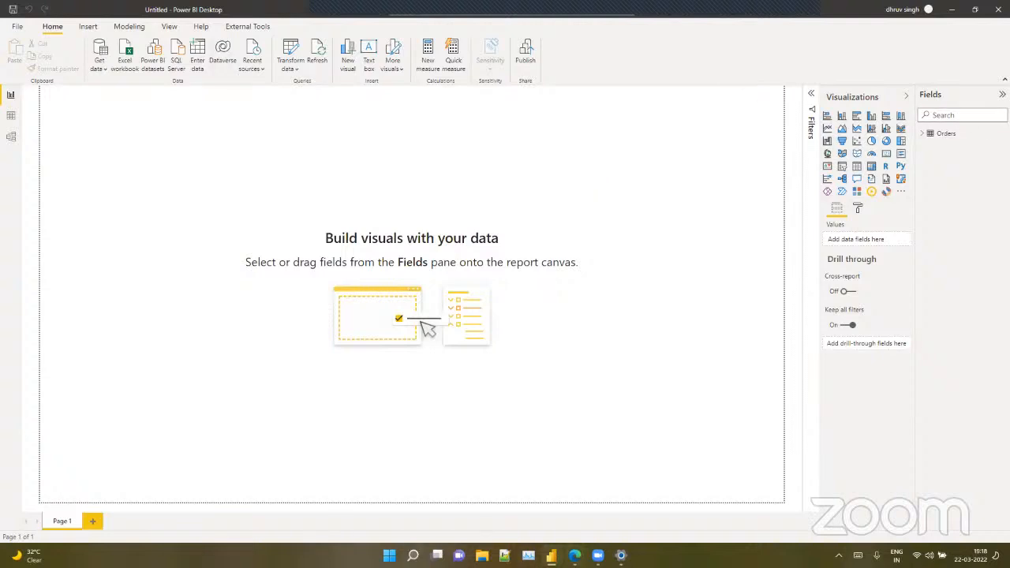
Switch to Microsoft Edge, close the Zoom login tab and open haldynheinz.com in a new tab
{"action": "left_click", "coordinate": [575, 556]}
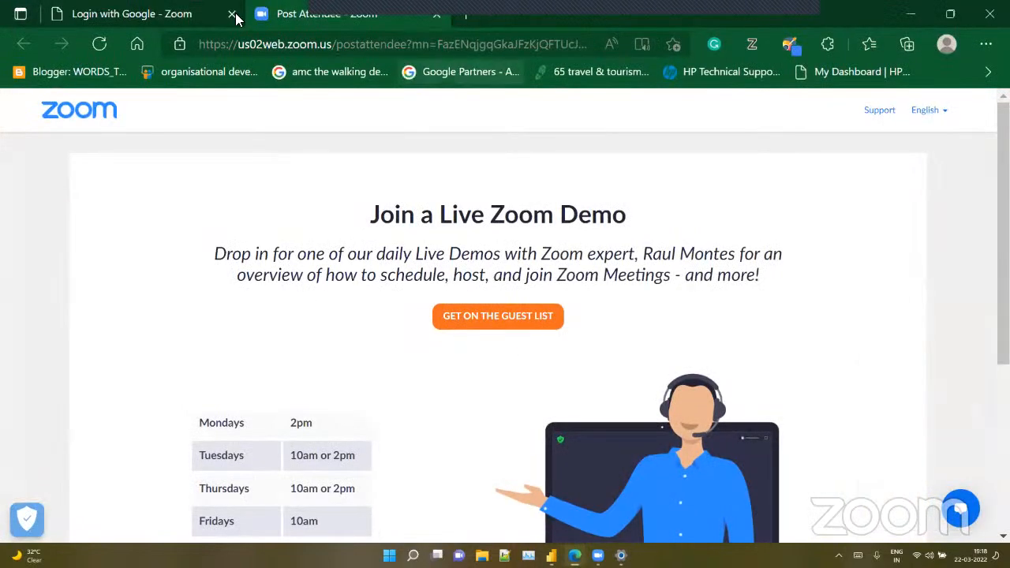
{"action": "left_click", "coordinate": [234, 15]}
{"action": "key", "text": "ctrl+t"}
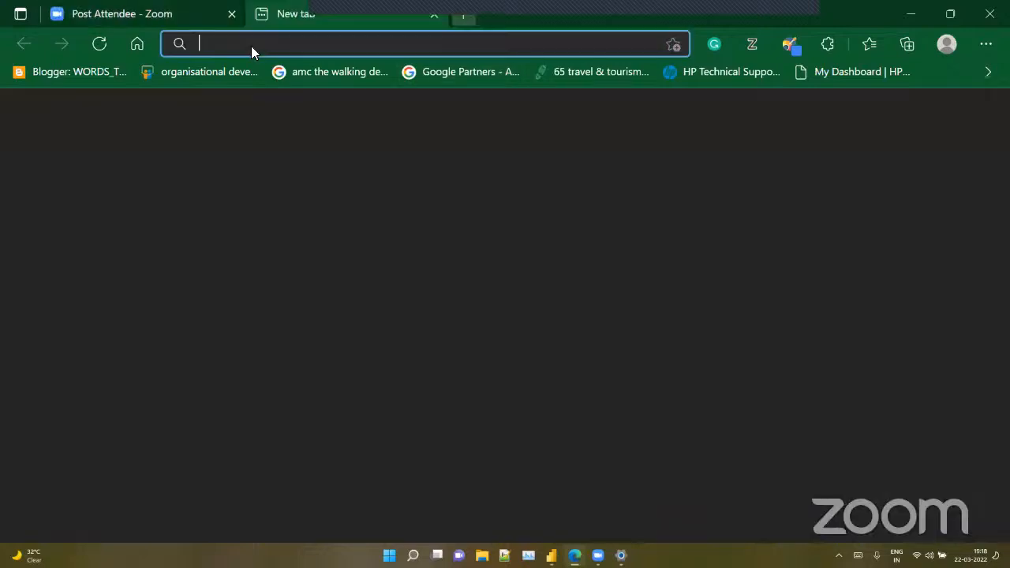
{"action": "type", "text": "hal"}
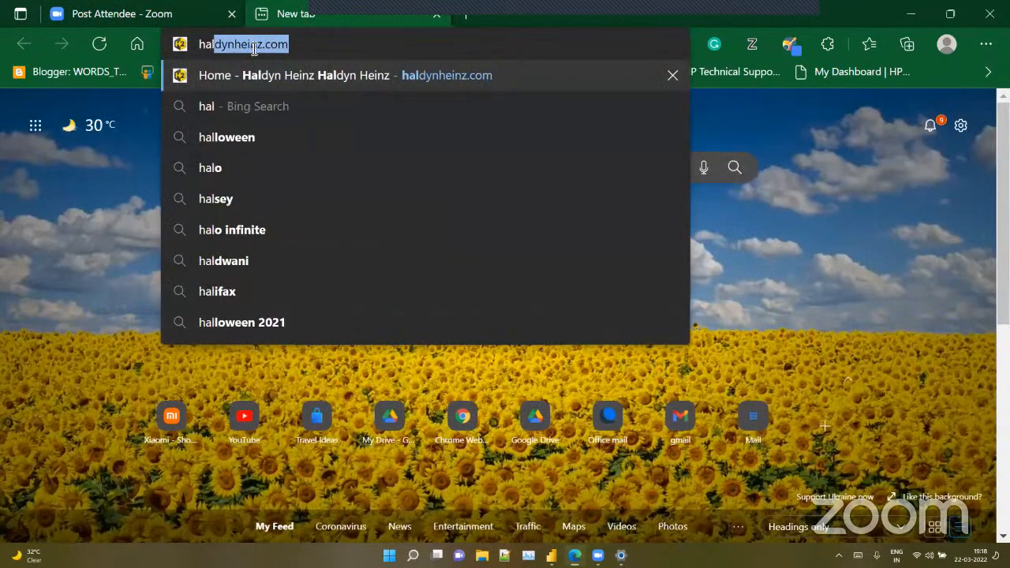
{"action": "key", "text": "Return"}
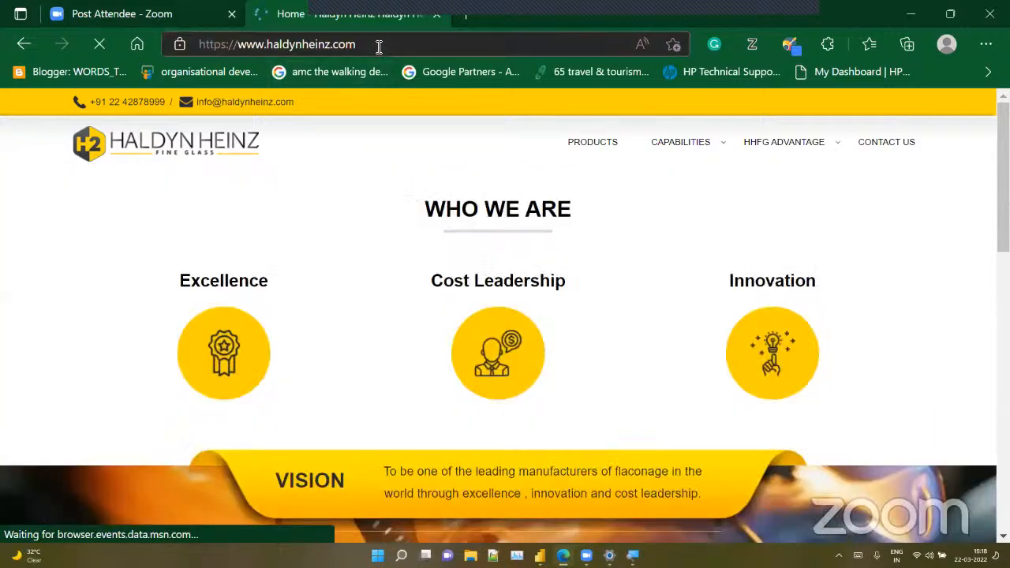
{"action": "left_click", "coordinate": [379, 47]}
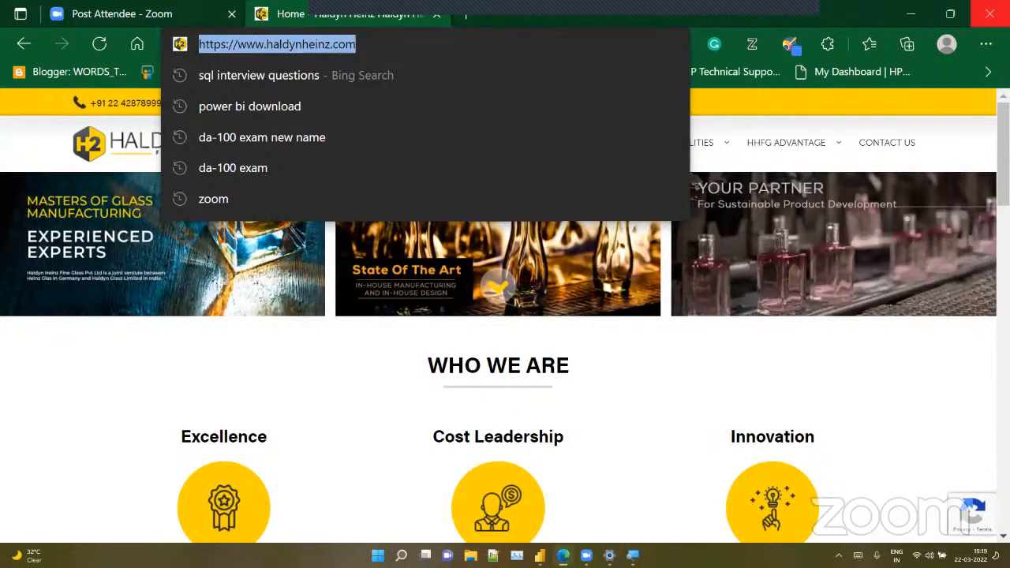
{"action": "left_click", "coordinate": [898, 6]}
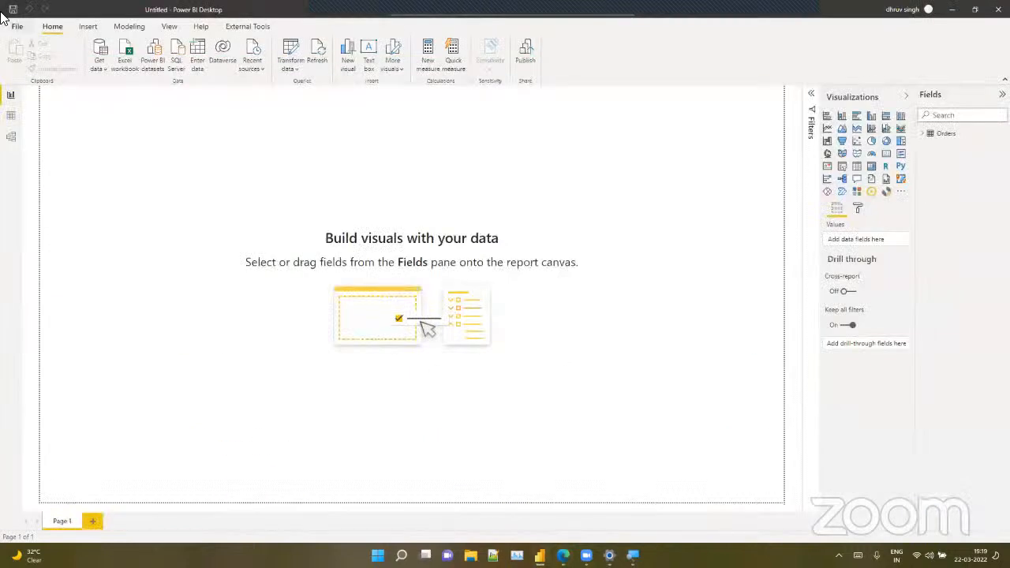
{"action": "left_click", "coordinate": [101, 61]}
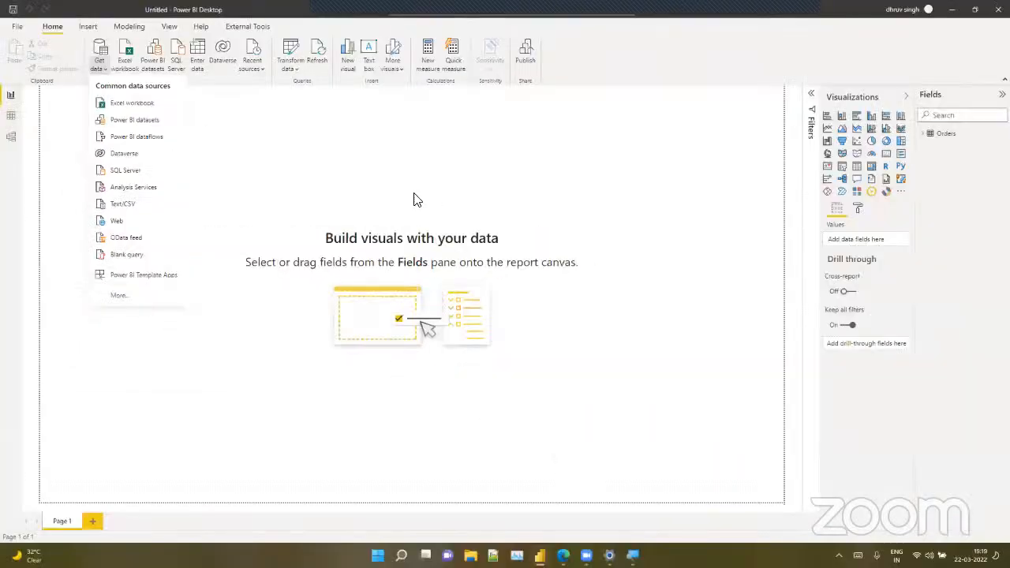
{"action": "left_click", "coordinate": [382, 197]}
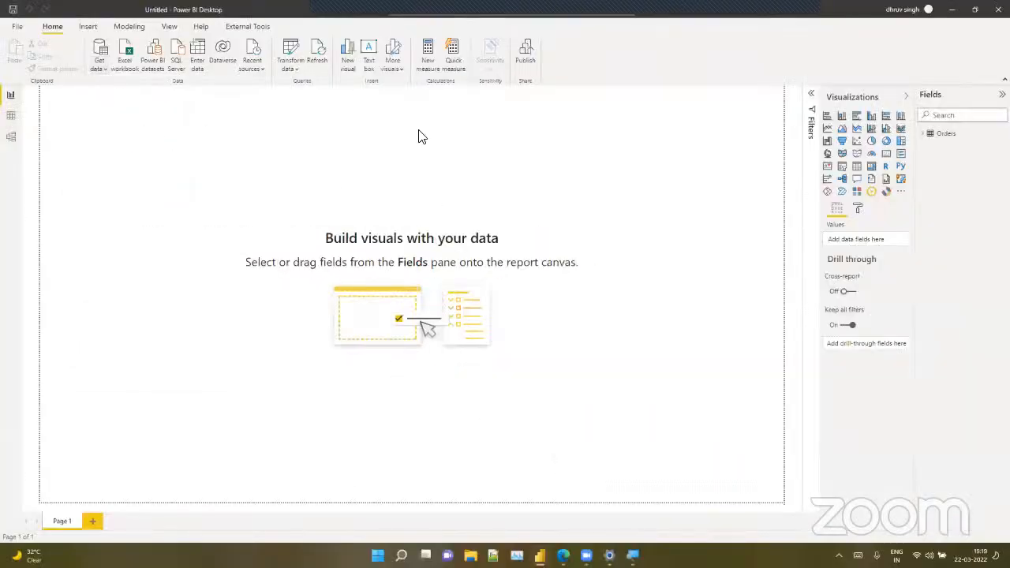
{"action": "left_click", "coordinate": [953, 10]}
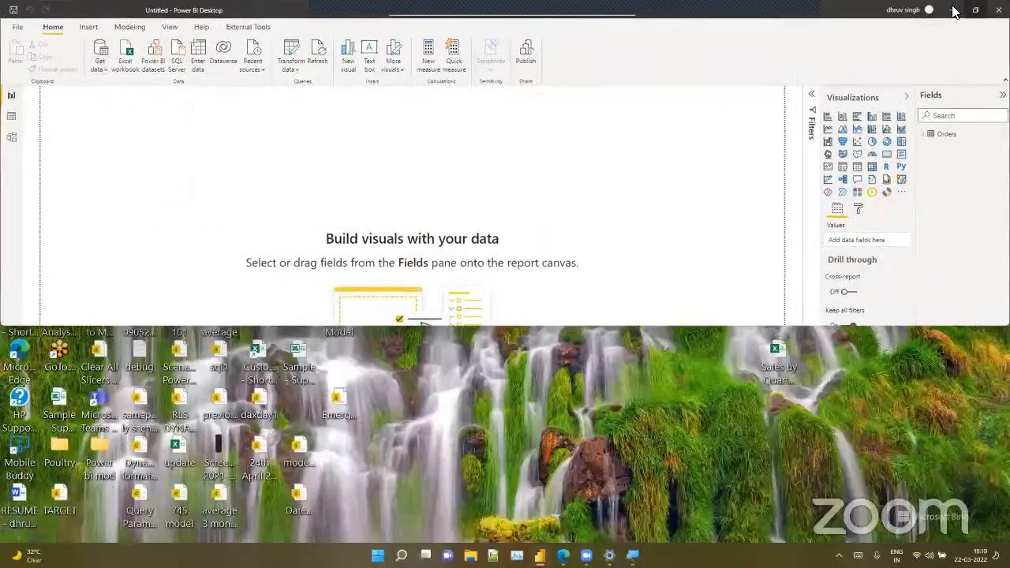
{"action": "left_click", "coordinate": [974, 11]}
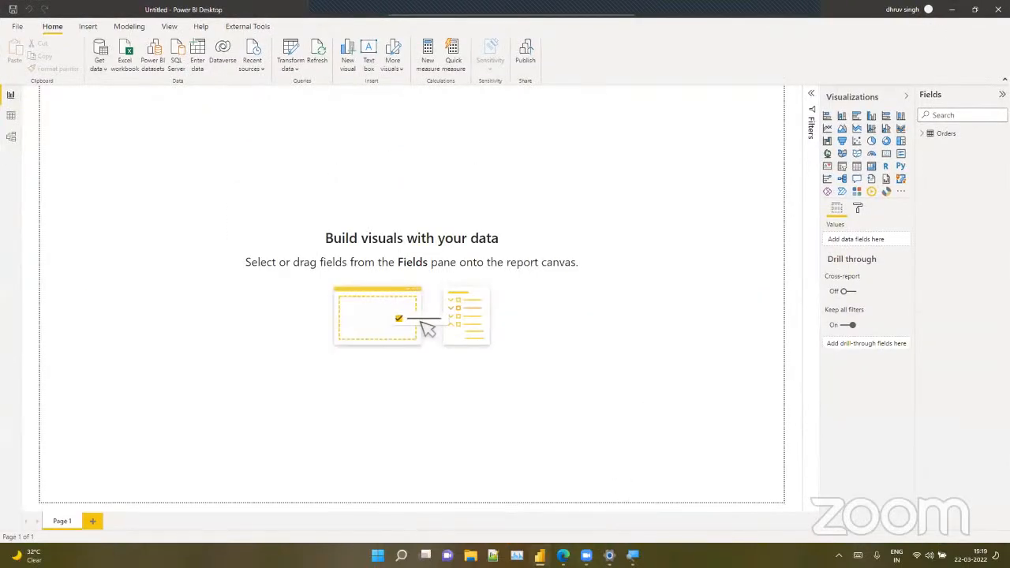
{"action": "left_click", "coordinate": [564, 555]}
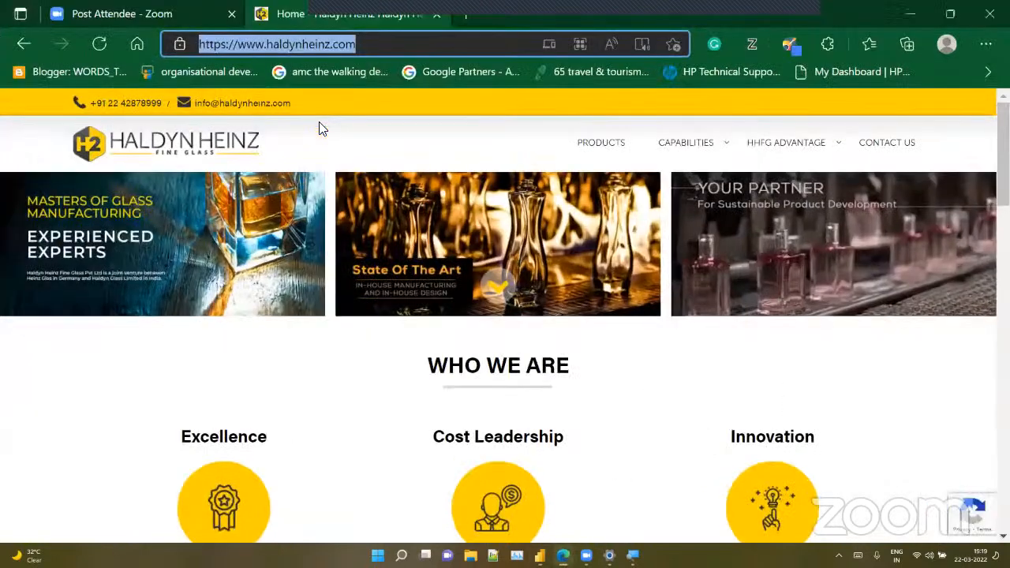
{"action": "left_click", "coordinate": [319, 122]}
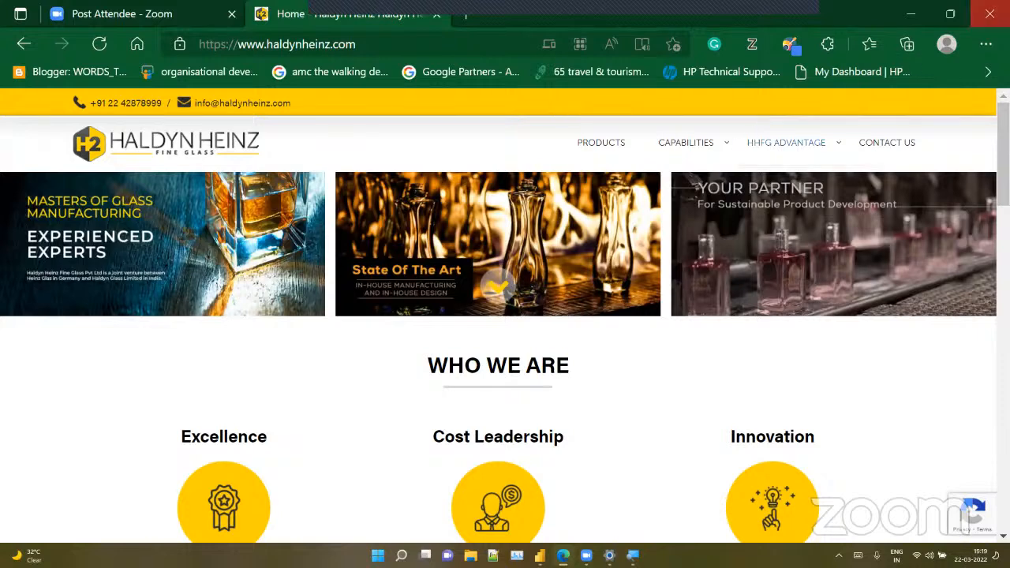
{"action": "mouse_move", "coordinate": [25, 556]}
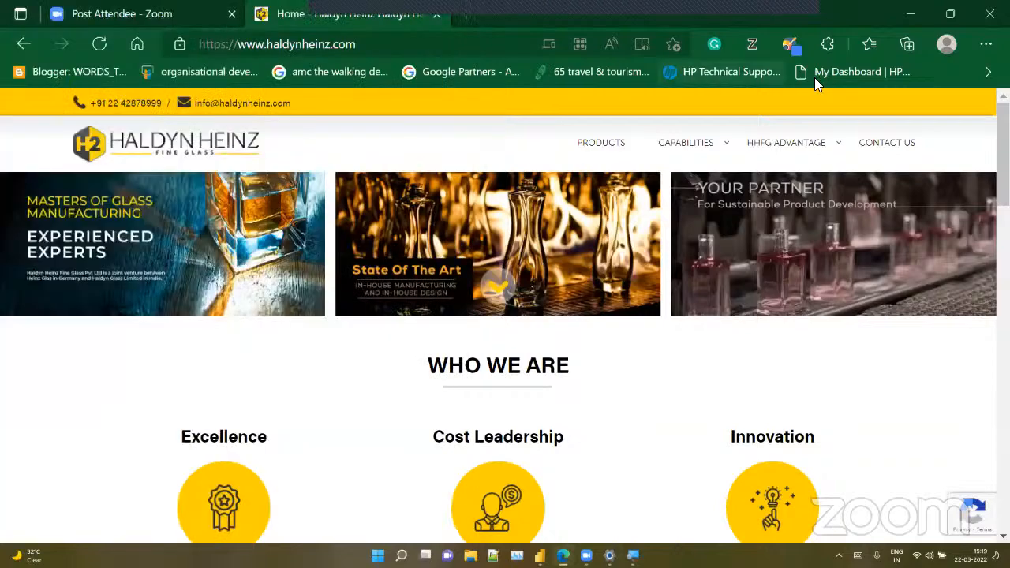
Open the Microsoft Edge Add-ons store from the browser's extensions list
{"action": "left_click", "coordinate": [986, 44]}
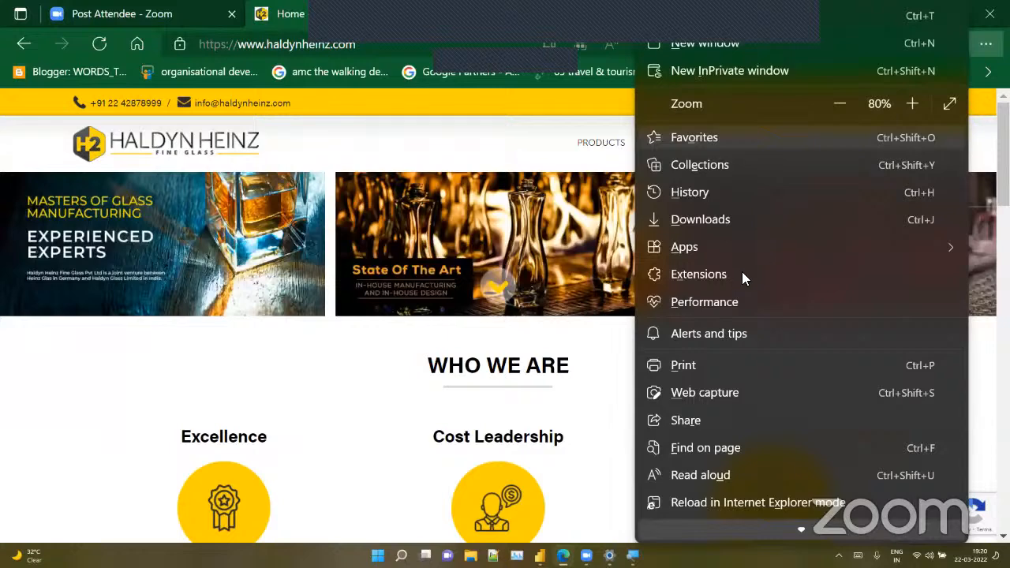
{"action": "left_click", "coordinate": [567, 341]}
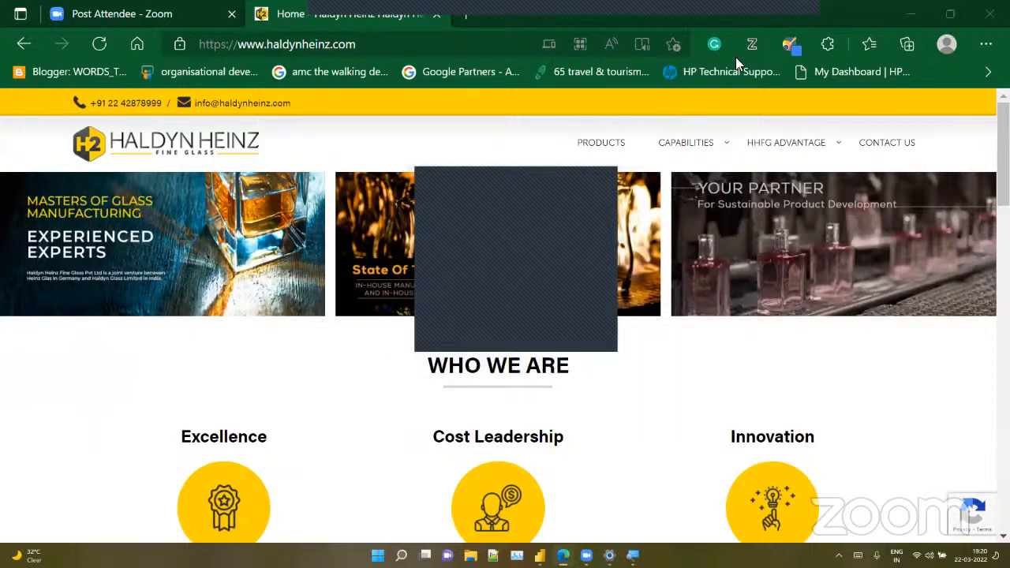
{"action": "left_click", "coordinate": [986, 44]}
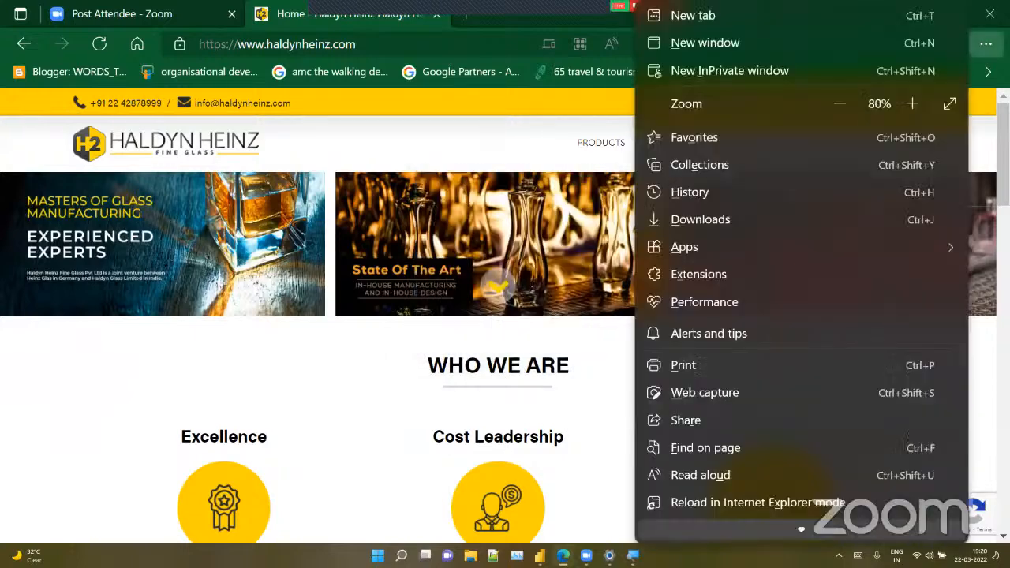
{"action": "left_click", "coordinate": [758, 286]}
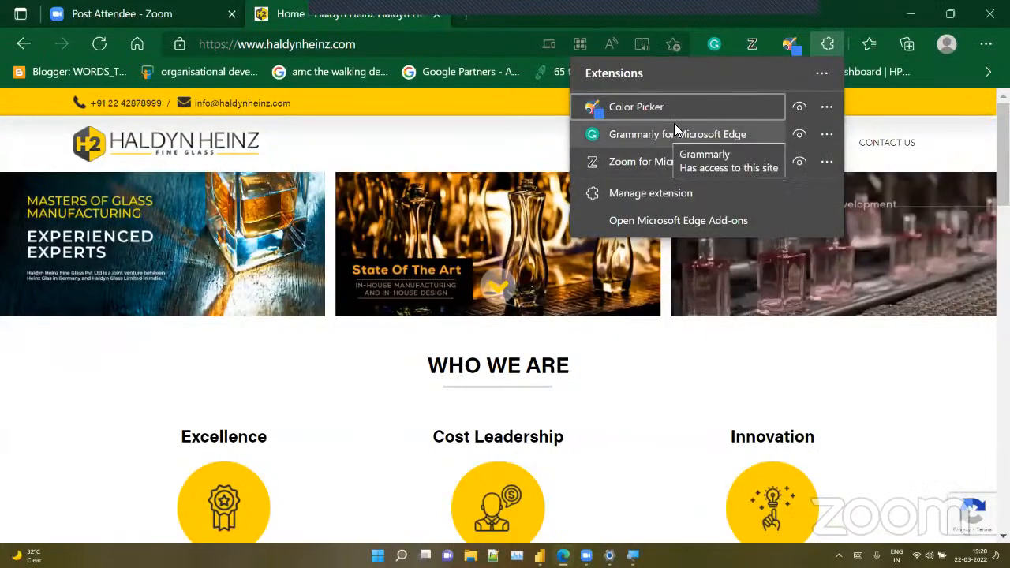
{"action": "left_click", "coordinate": [665, 226]}
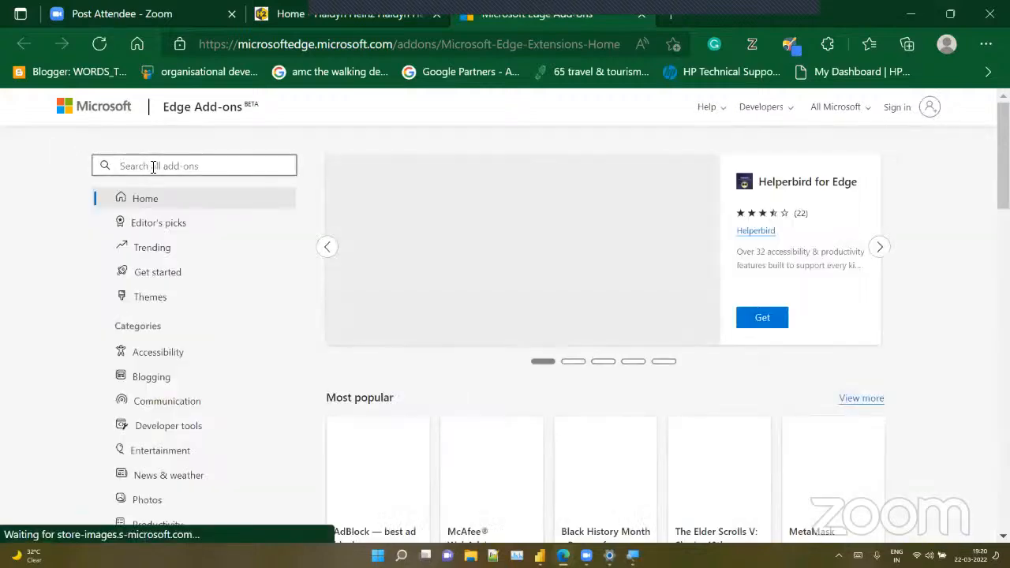
Search the add-ons store for "color picker"
{"action": "type", "text": "color"}
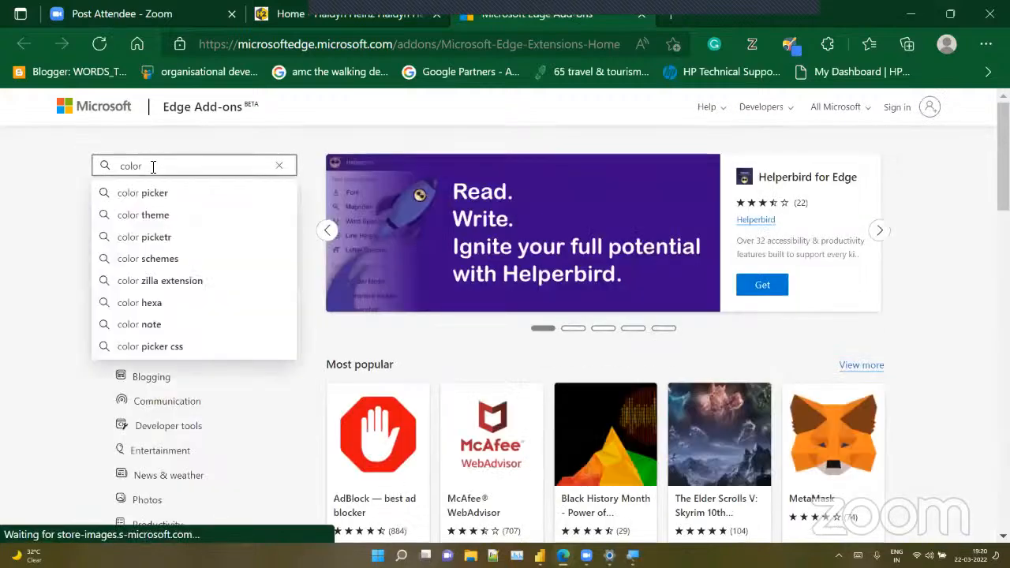
{"action": "type", "text": " pi"}
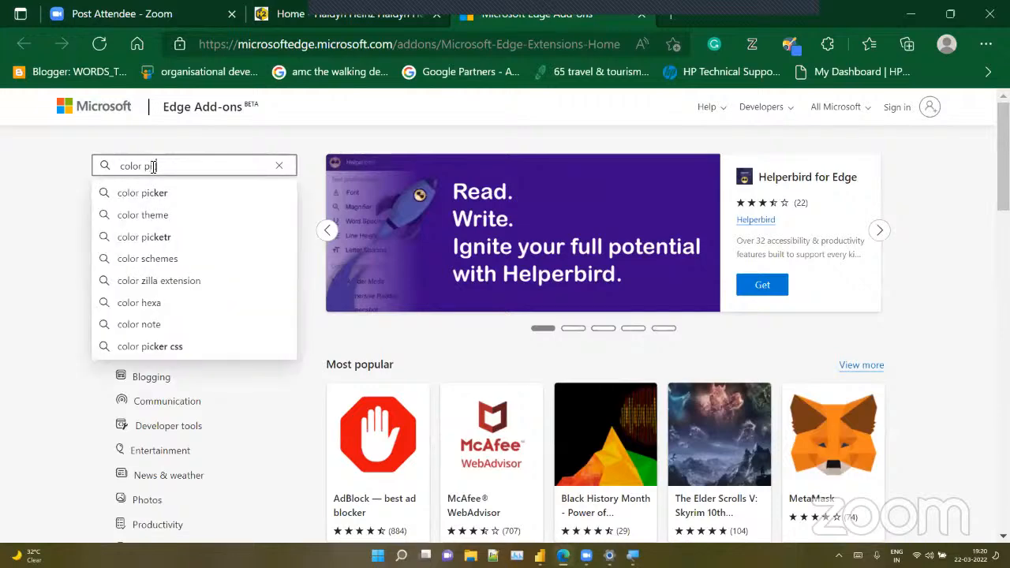
{"action": "type", "text": "cker"}
{"action": "key", "text": "Return"}
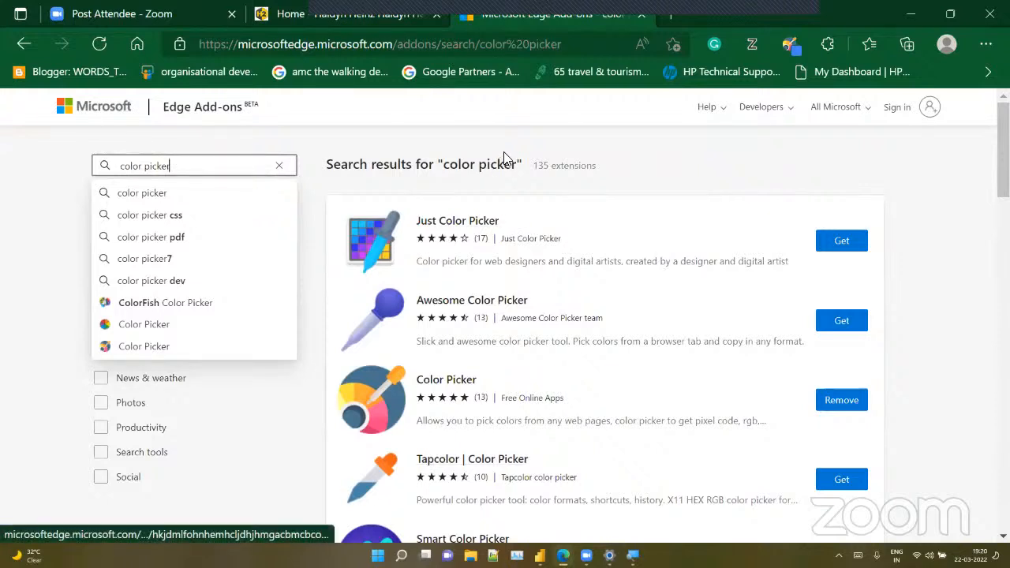
{"action": "left_click", "coordinate": [535, 191]}
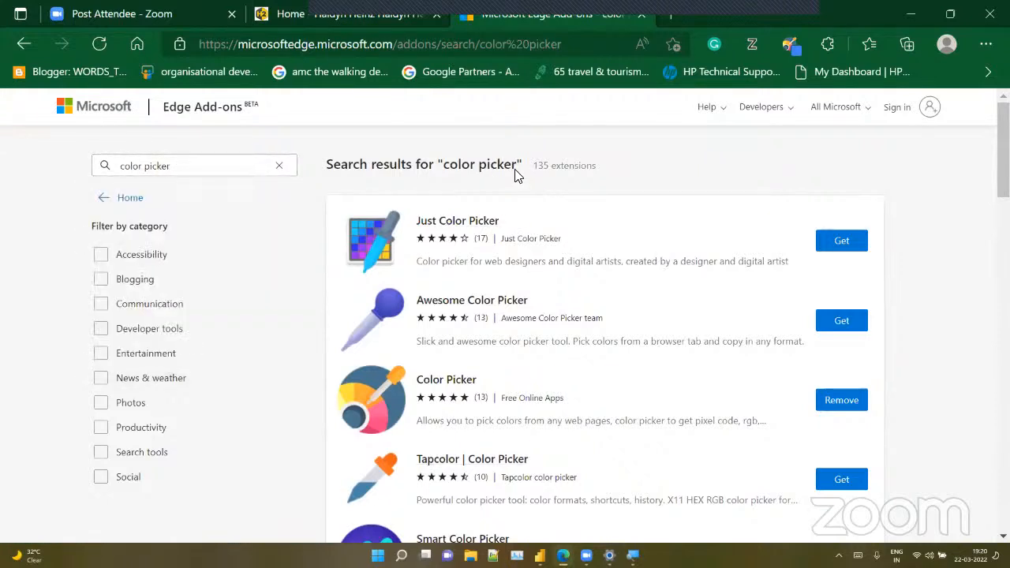
Sample the yellow of the Haldyn Heinz page's contact bar with the Color Picker extension and show its colour codes
{"action": "left_click", "coordinate": [342, 11]}
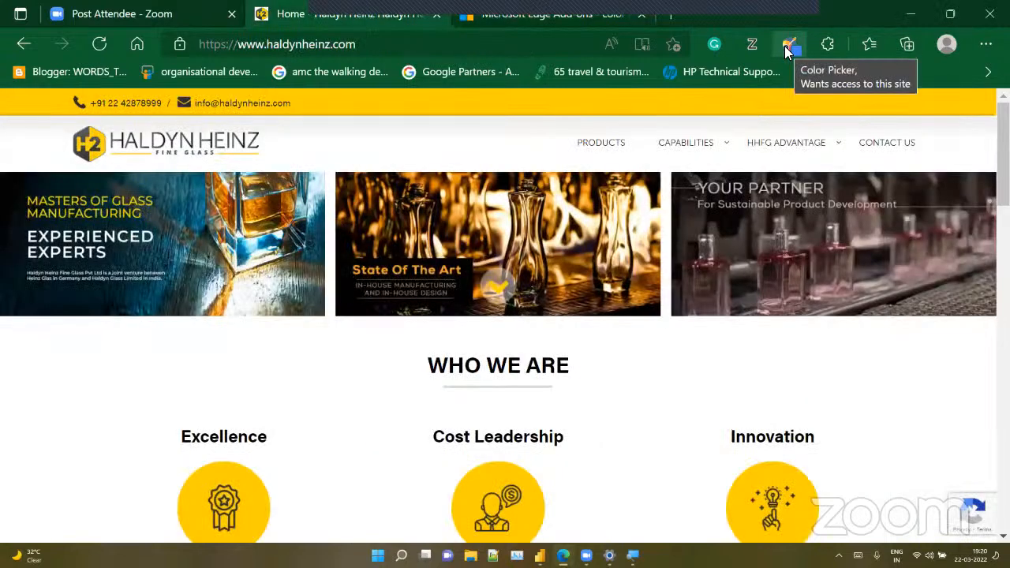
{"action": "left_click", "coordinate": [788, 47]}
{"action": "left_click", "coordinate": [615, 135]}
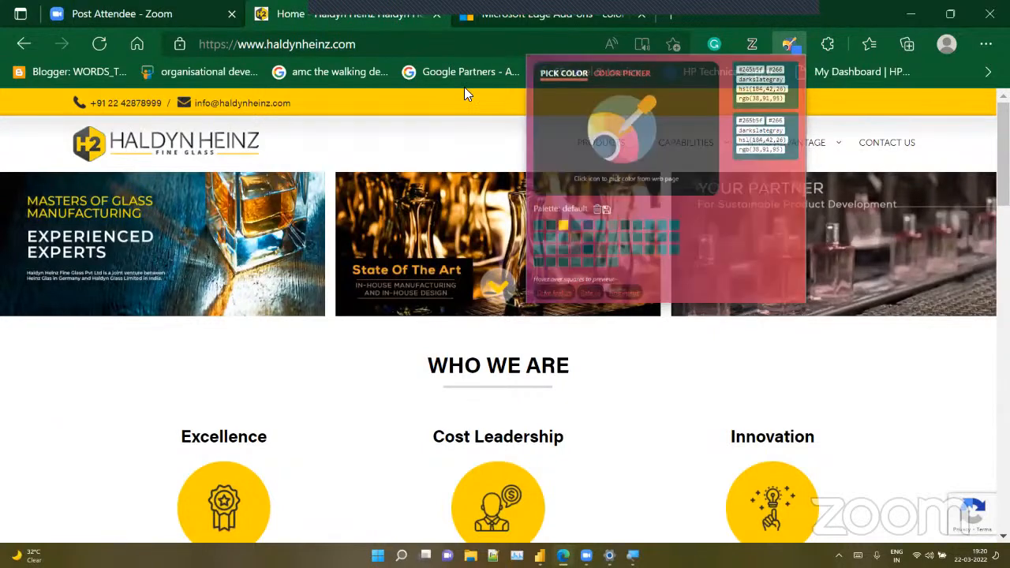
{"action": "left_click", "coordinate": [473, 101]}
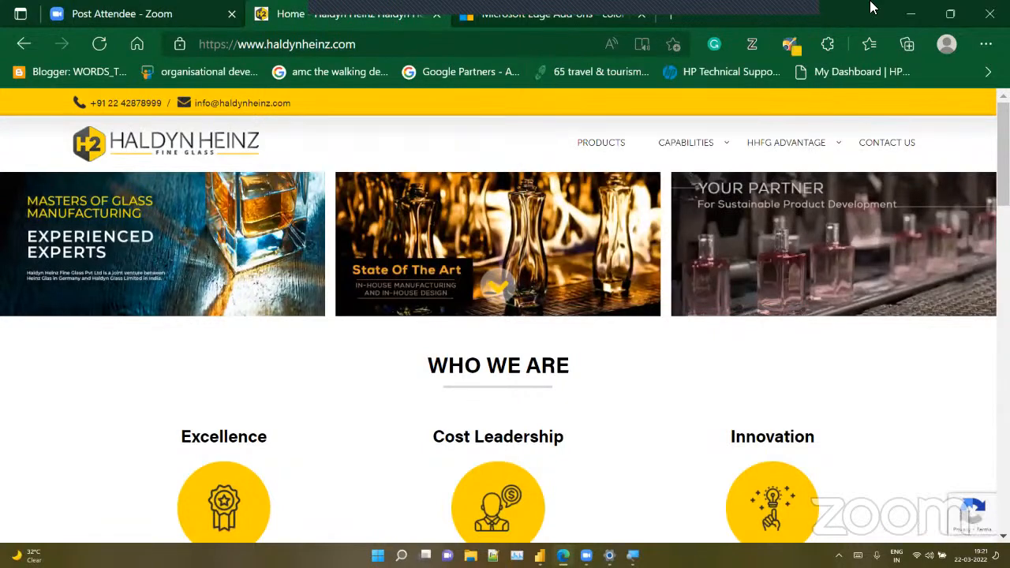
{"action": "left_click", "coordinate": [791, 44]}
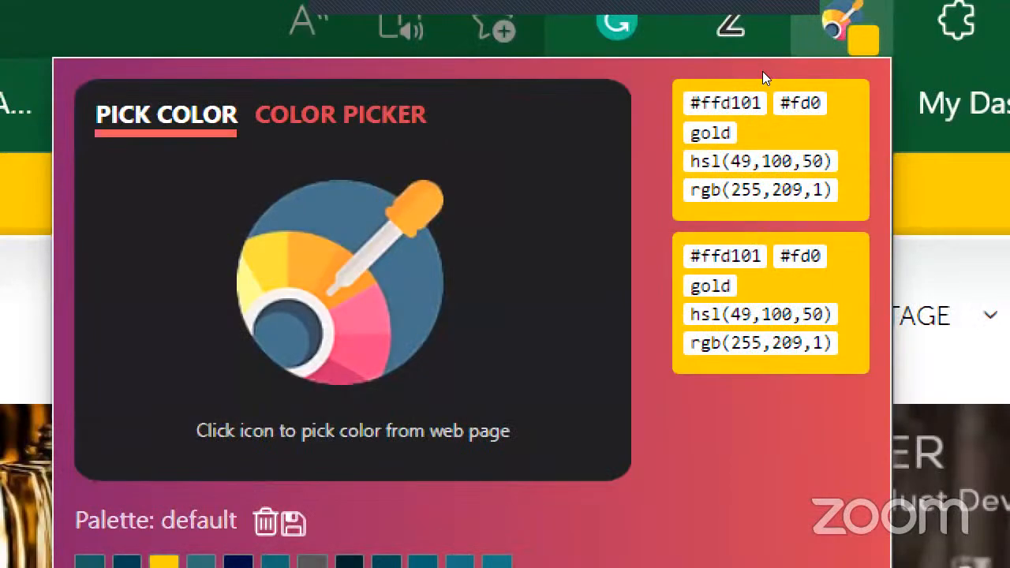
Copy the sampled yellow's hex code #ffd101 and switch to Power BI Desktop
{"action": "left_click", "coordinate": [787, 103]}
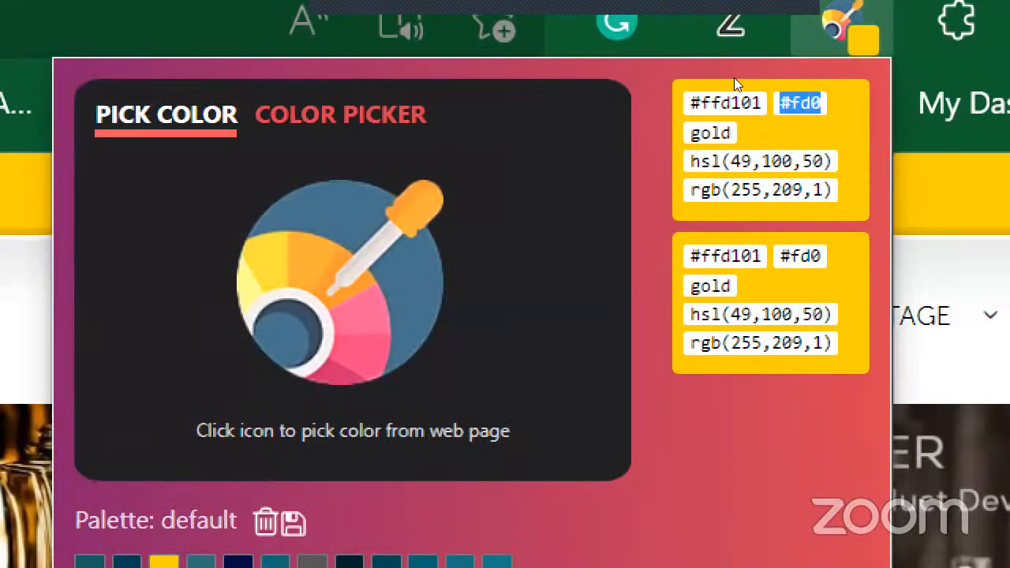
{"action": "left_click", "coordinate": [741, 103]}
{"action": "key", "text": "ctrl+c"}
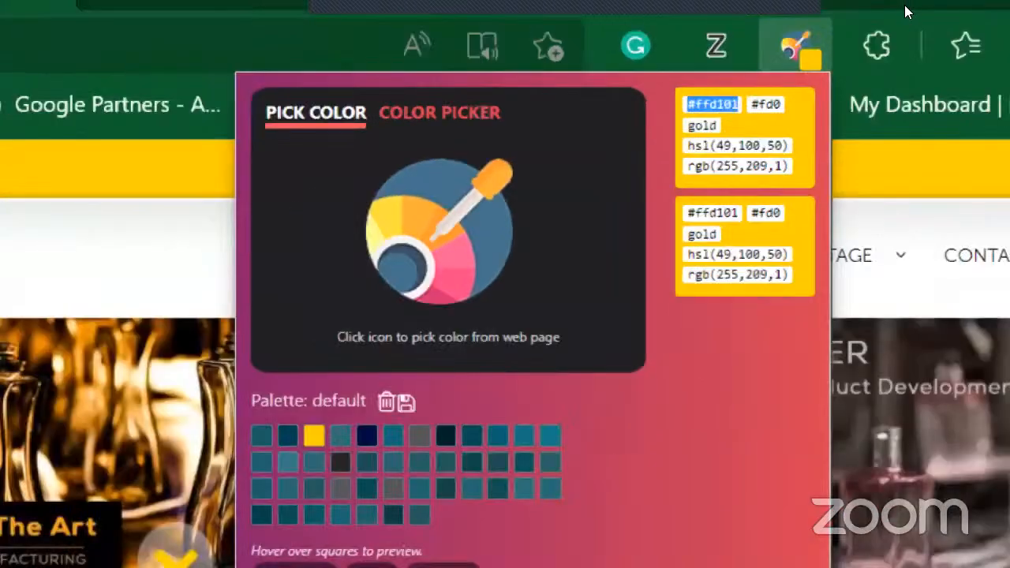
{"action": "key", "text": "alt+Tab"}
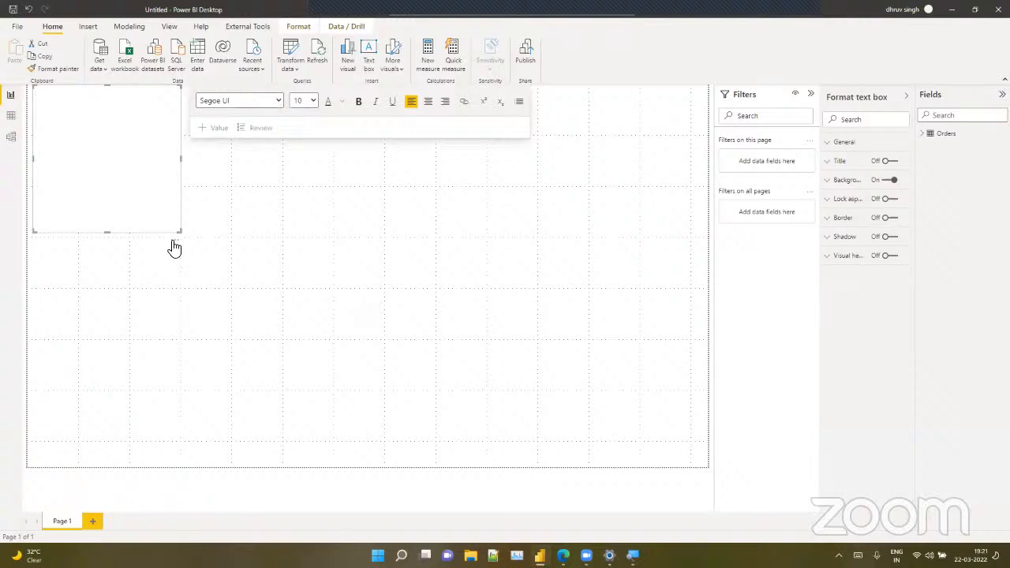
Stretch the text box into a shallow banner across the top of the page and set its background colour to #FFD101
{"action": "left_click_drag", "start_coordinate": [172, 234], "coordinate": [710, 139]}
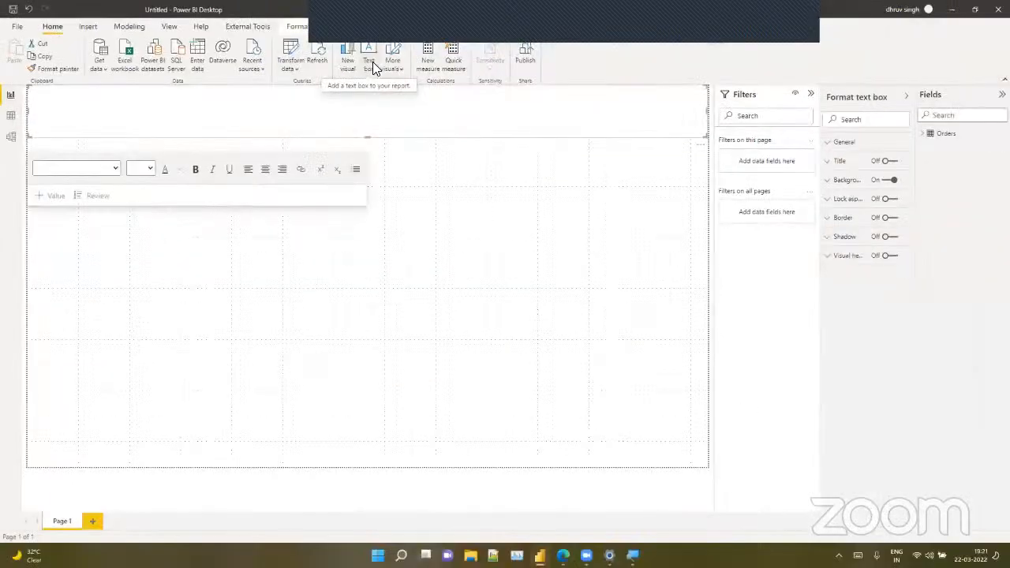
{"action": "left_click", "coordinate": [852, 184]}
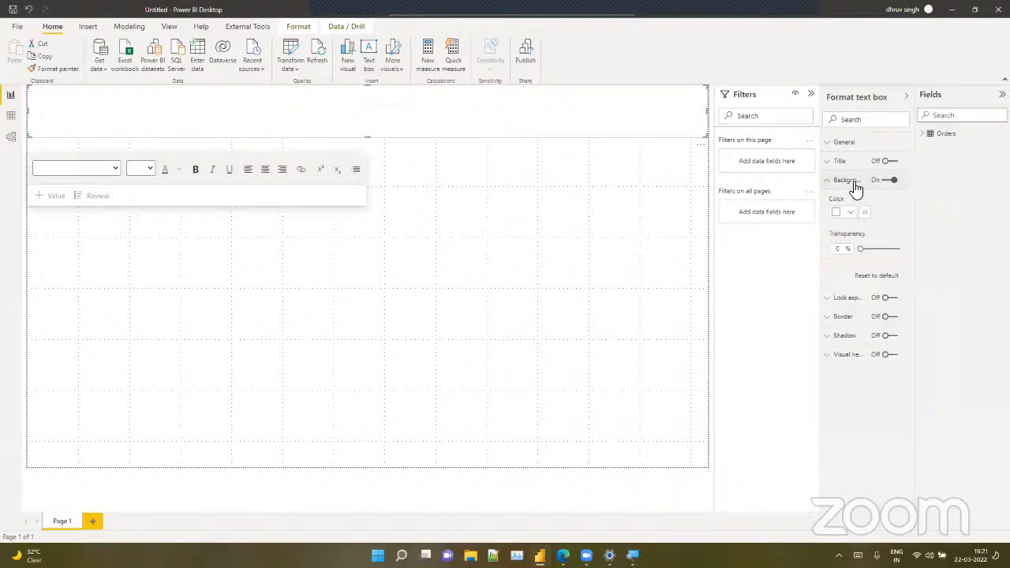
{"action": "left_click", "coordinate": [851, 214]}
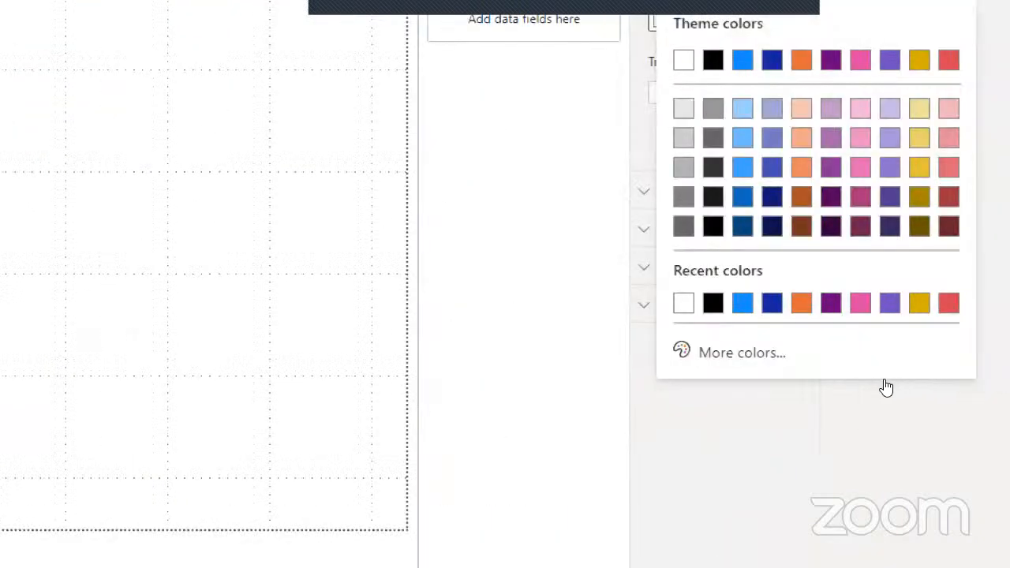
{"action": "left_click", "coordinate": [743, 353]}
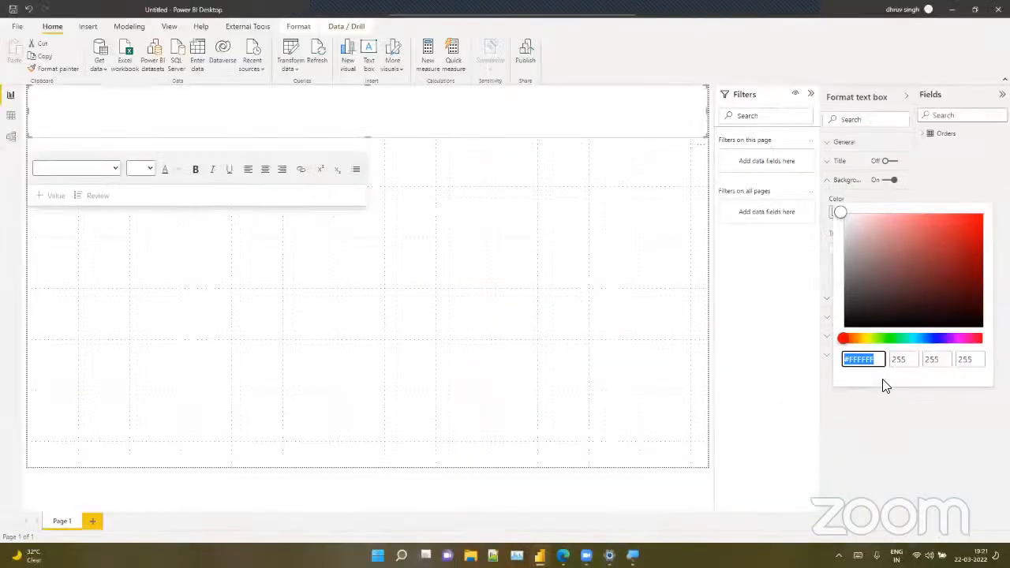
{"action": "key", "text": "BackSpace"}
{"action": "key", "text": "ctrl+v"}
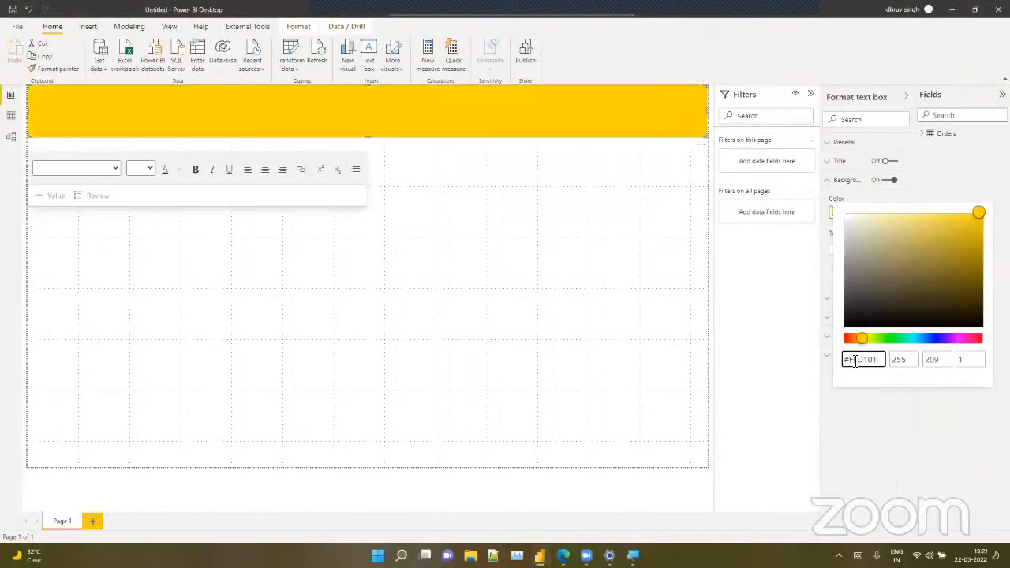
Review the sampled colour codes in Edge's Color Picker extension, then return to Power BI Desktop and close the background colour settings
{"action": "left_click", "coordinate": [563, 555]}
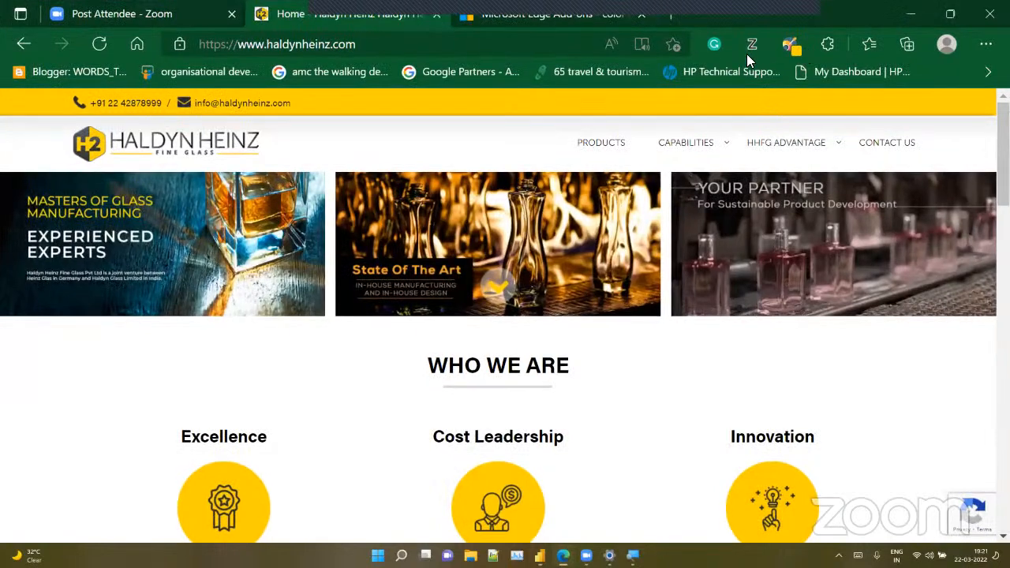
{"action": "left_click", "coordinate": [783, 56]}
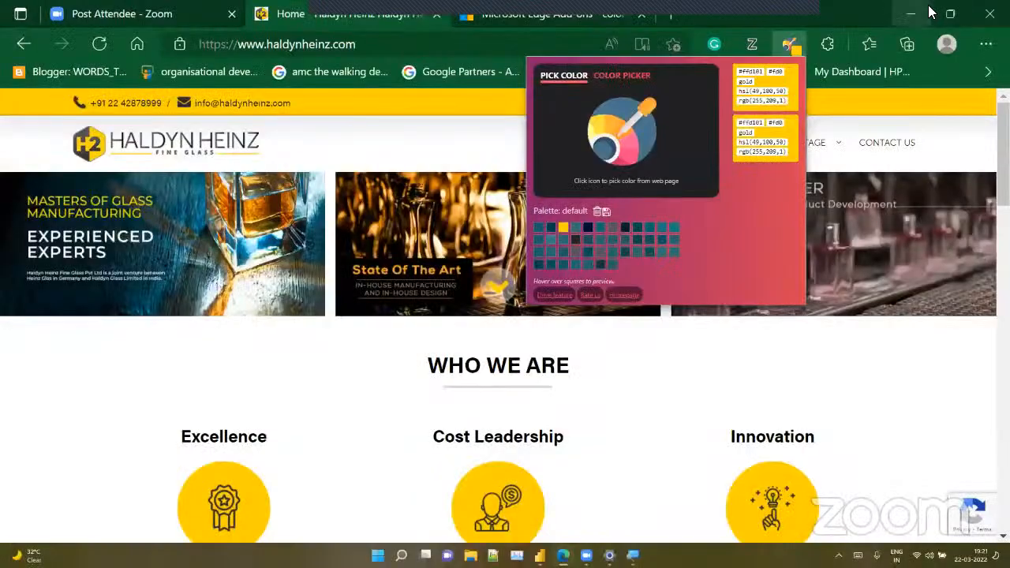
{"action": "left_click", "coordinate": [922, 11]}
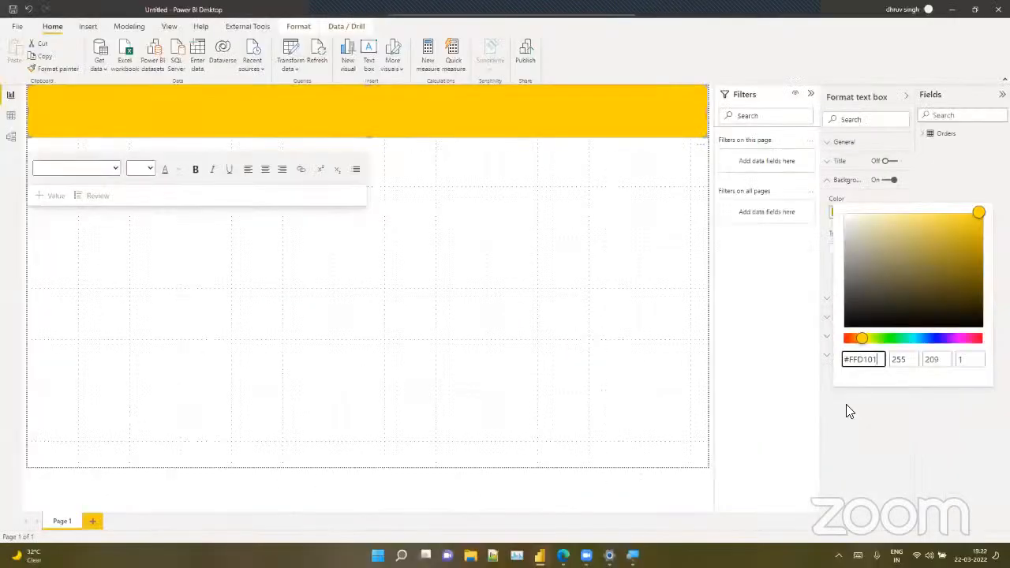
{"action": "left_click", "coordinate": [825, 460]}
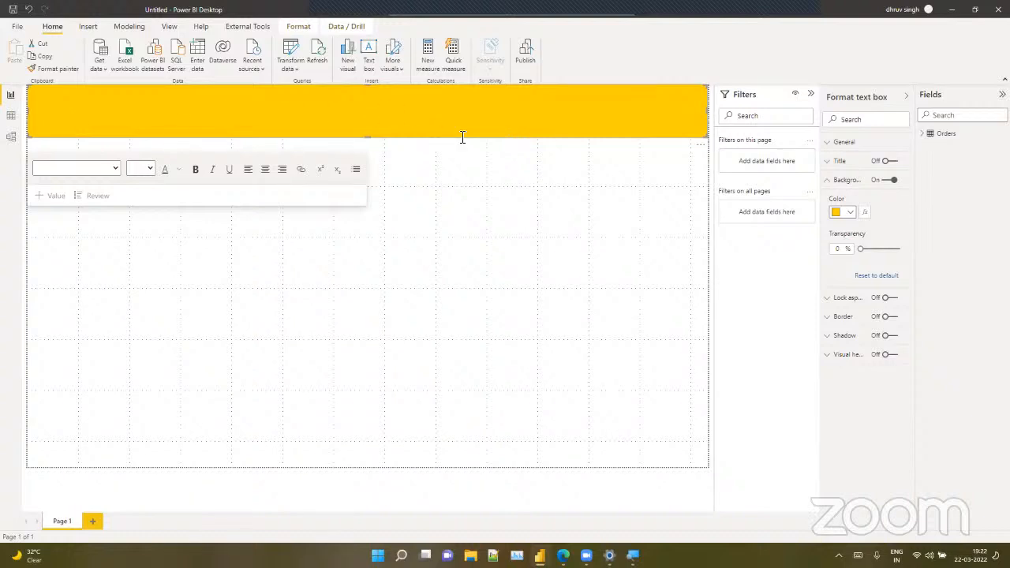
{"action": "left_click", "coordinate": [848, 180]}
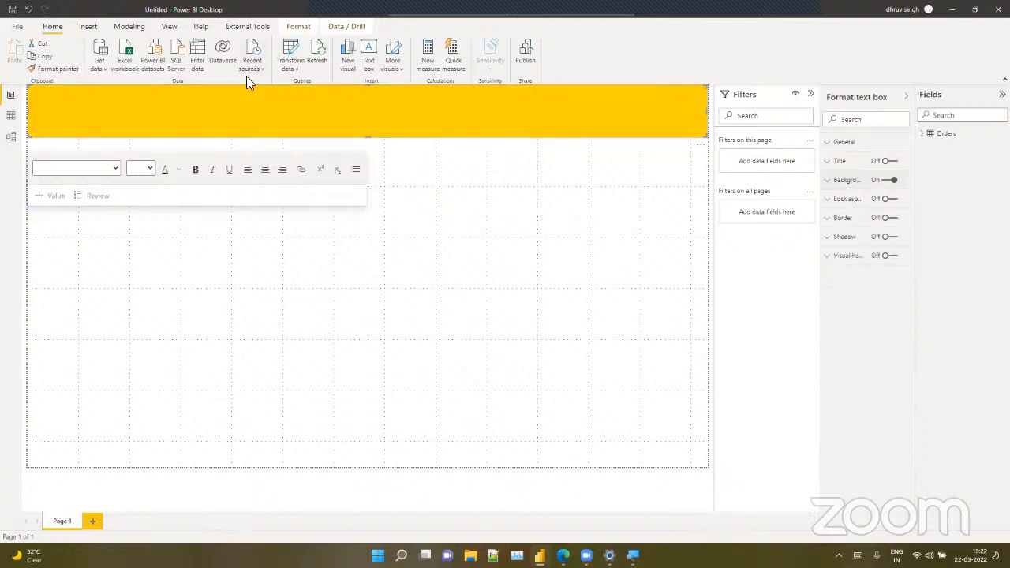
Enter the title "Sales Analysis Report" in the yellow banner, in white at font size 44
{"action": "left_click", "coordinate": [264, 99]}
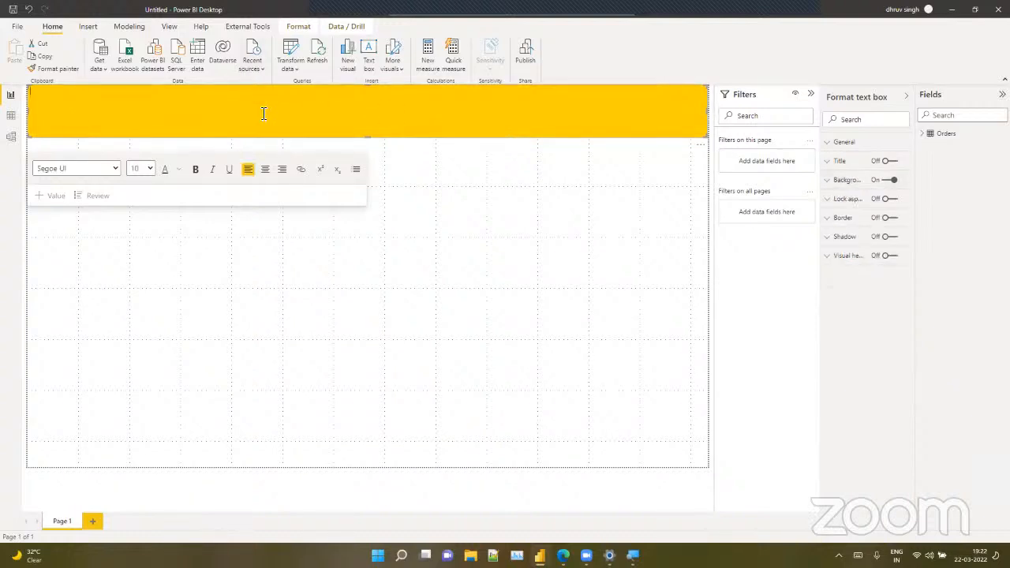
{"action": "left_click", "coordinate": [149, 168]}
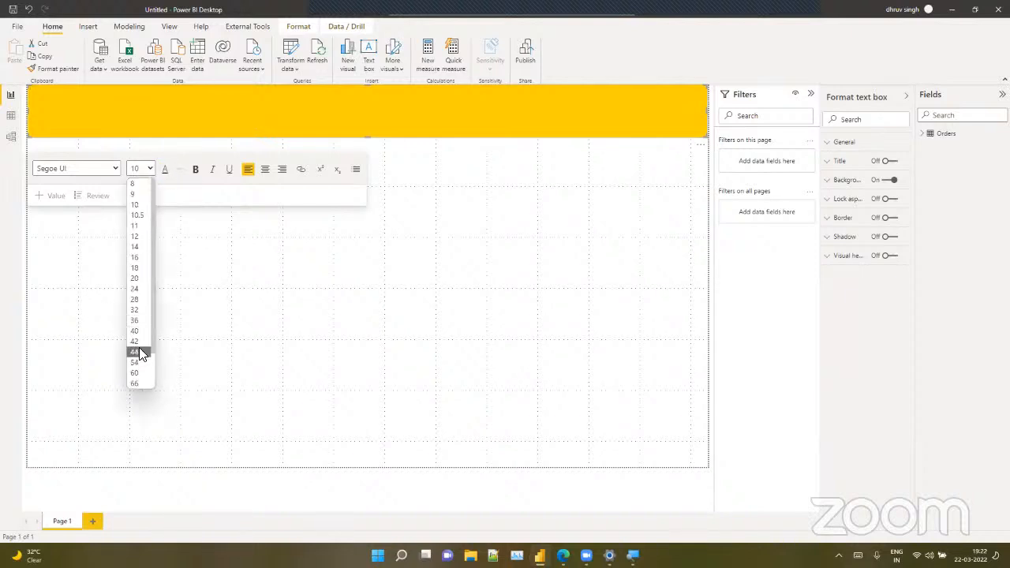
{"action": "left_click", "coordinate": [138, 352]}
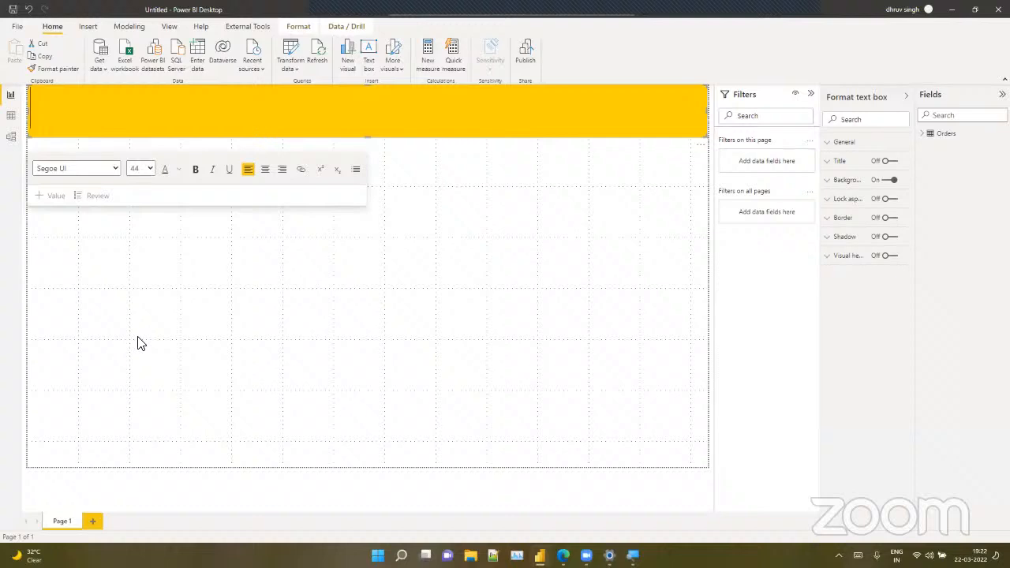
{"action": "left_click", "coordinate": [180, 170]}
{"action": "left_click", "coordinate": [191, 206]}
{"action": "type", "text": "Sales "}
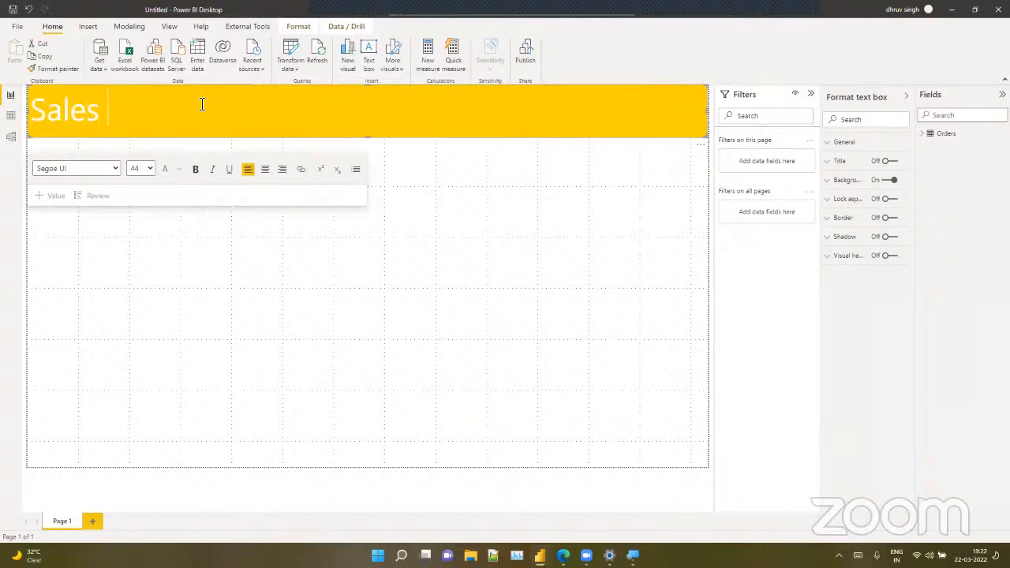
{"action": "type", "text": "Analy"}
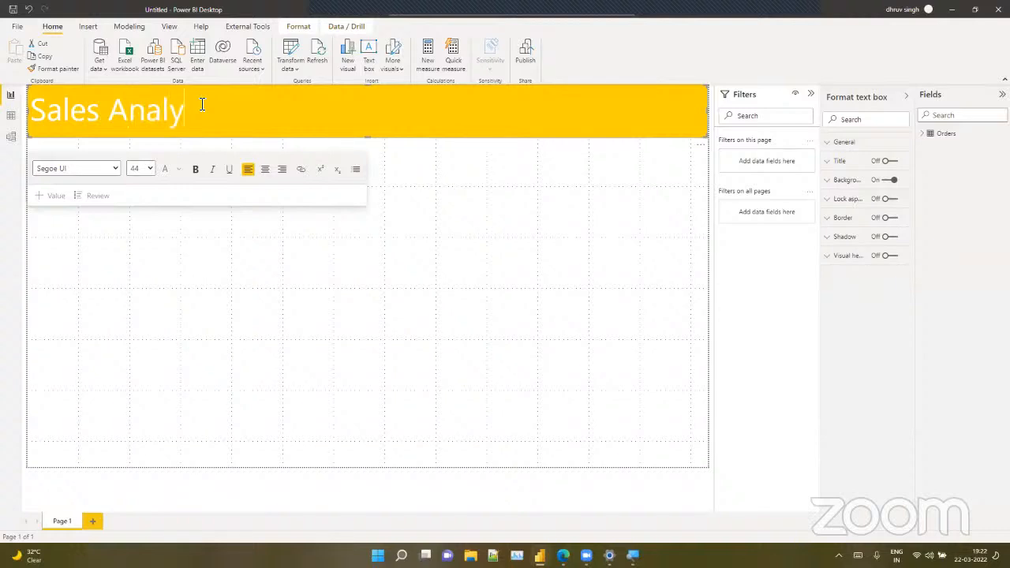
{"action": "type", "text": "sis Report"}
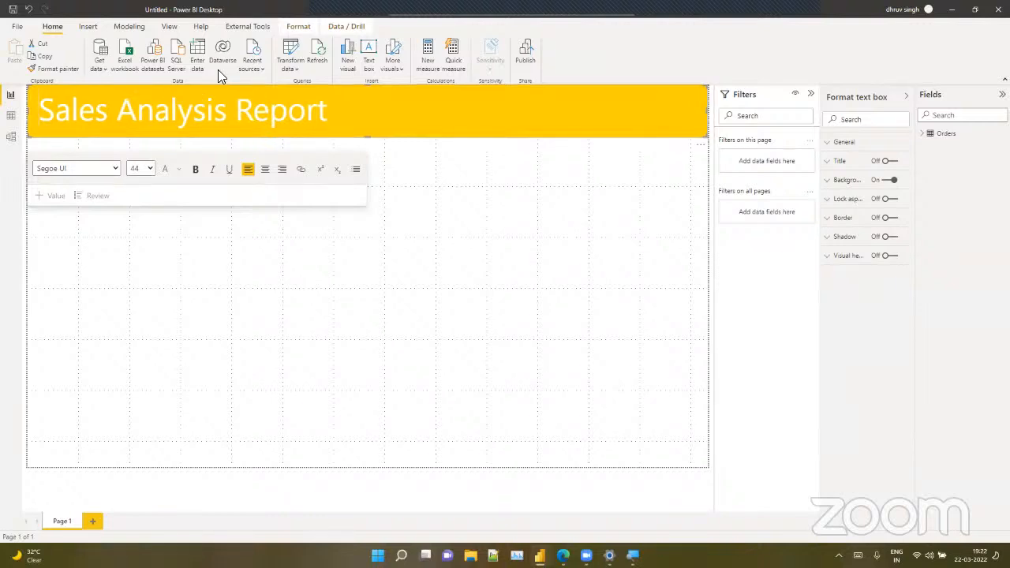
Reapply font size 44 to the whole banner title
{"action": "left_click_drag", "start_coordinate": [335, 113], "coordinate": [41, 131]}
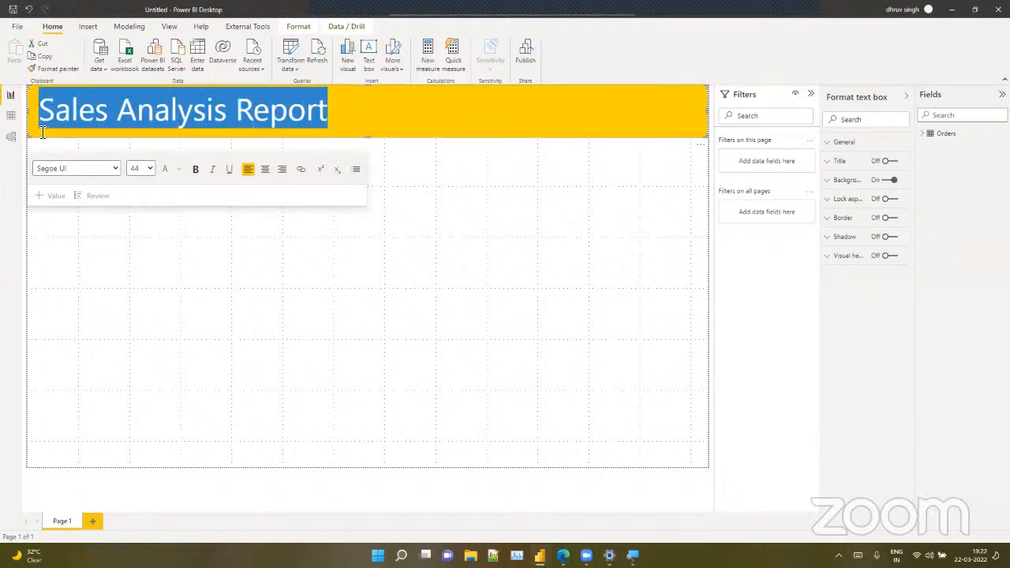
{"action": "left_click", "coordinate": [150, 169]}
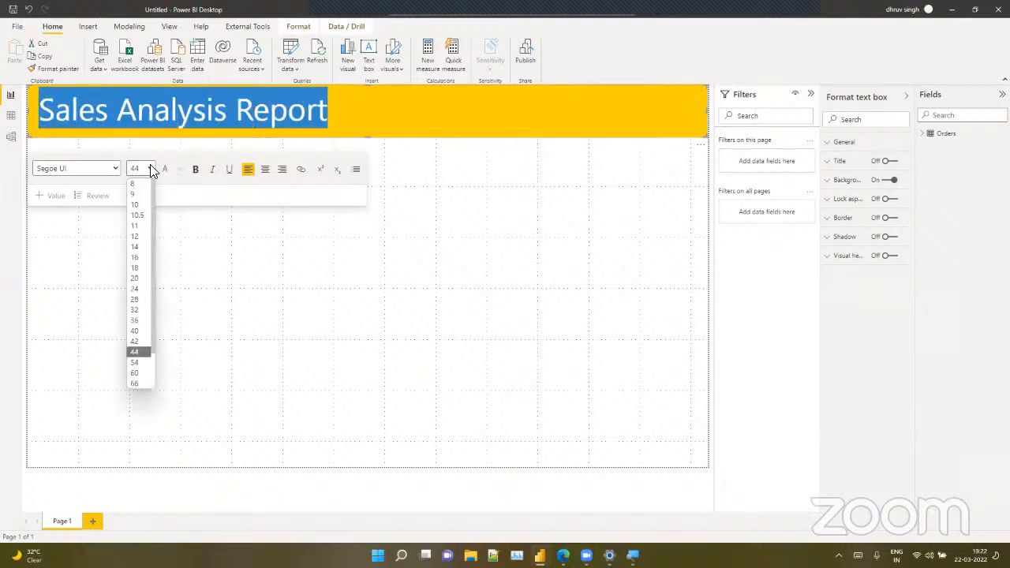
{"action": "left_click", "coordinate": [134, 353]}
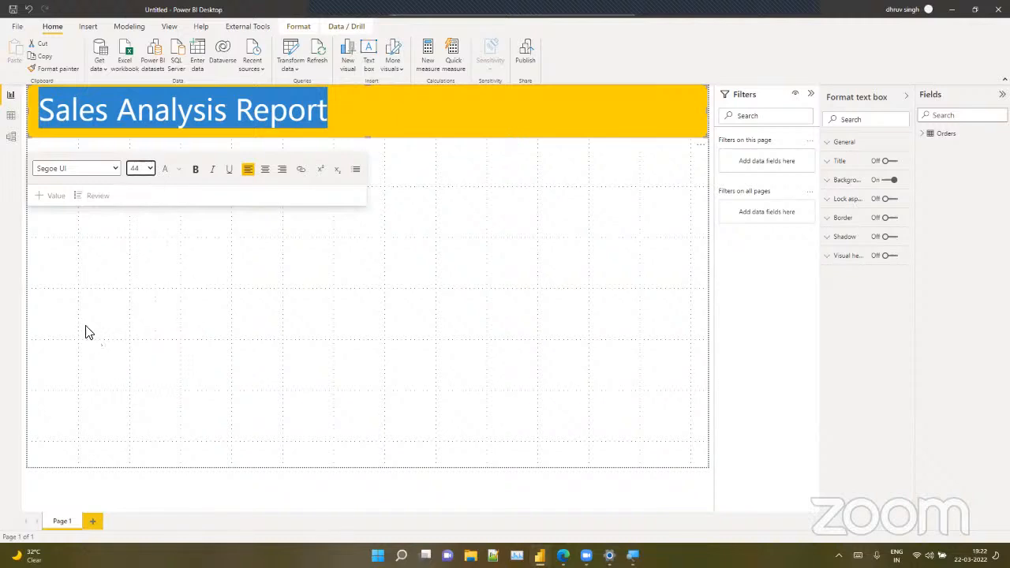
{"action": "left_click", "coordinate": [332, 234]}
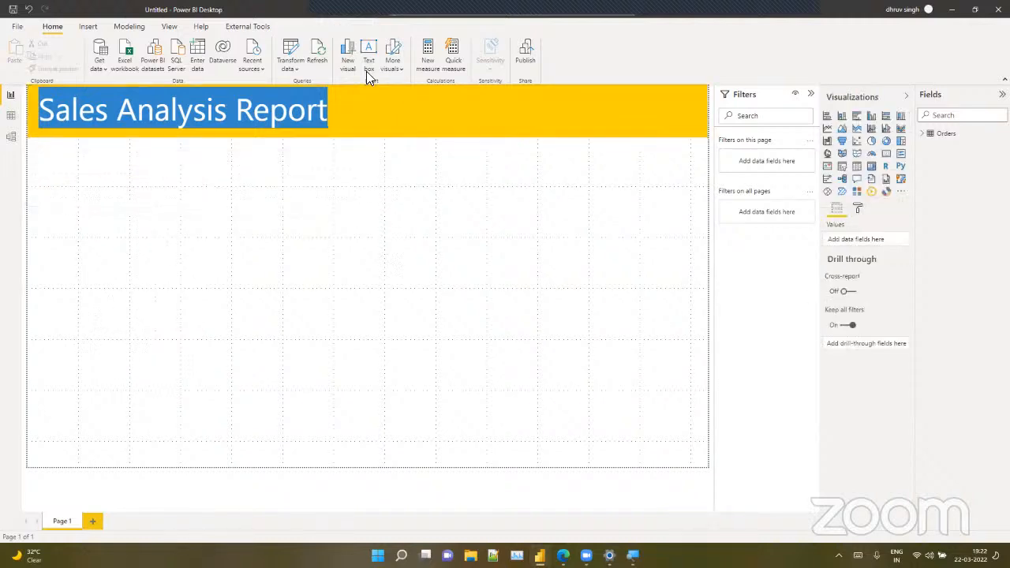
{"action": "left_click", "coordinate": [392, 117]}
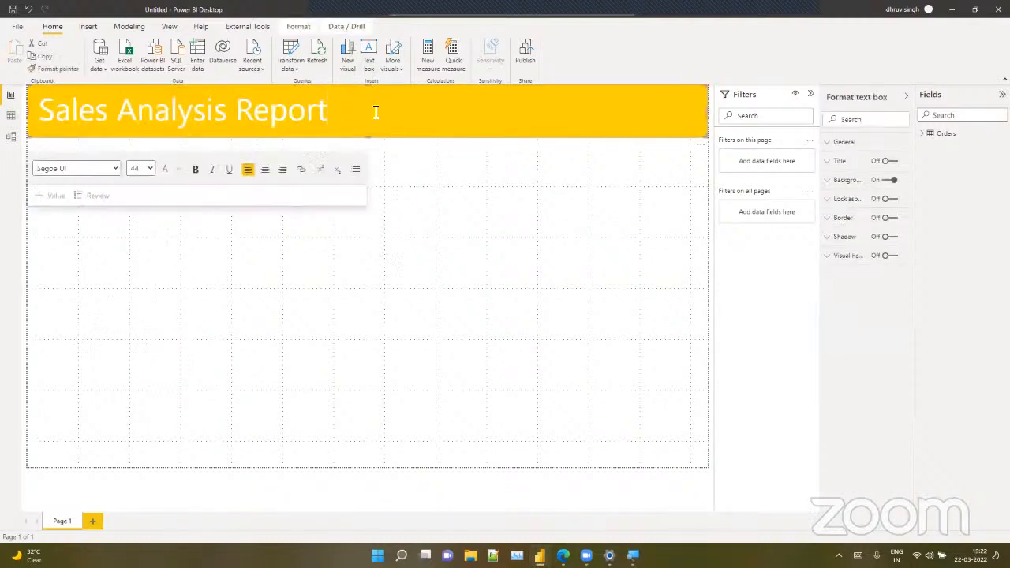
Make the whole banner title bold and indent it slightly from the banner's left edge
{"action": "left_click_drag", "start_coordinate": [376, 112], "coordinate": [124, 120]}
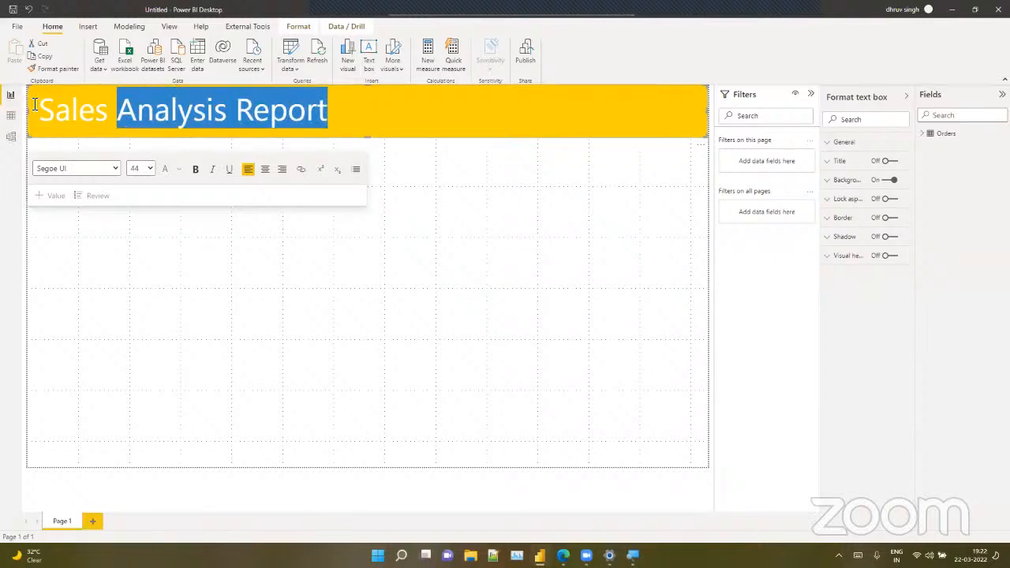
{"action": "left_click_drag", "start_coordinate": [32, 111], "coordinate": [241, 126]}
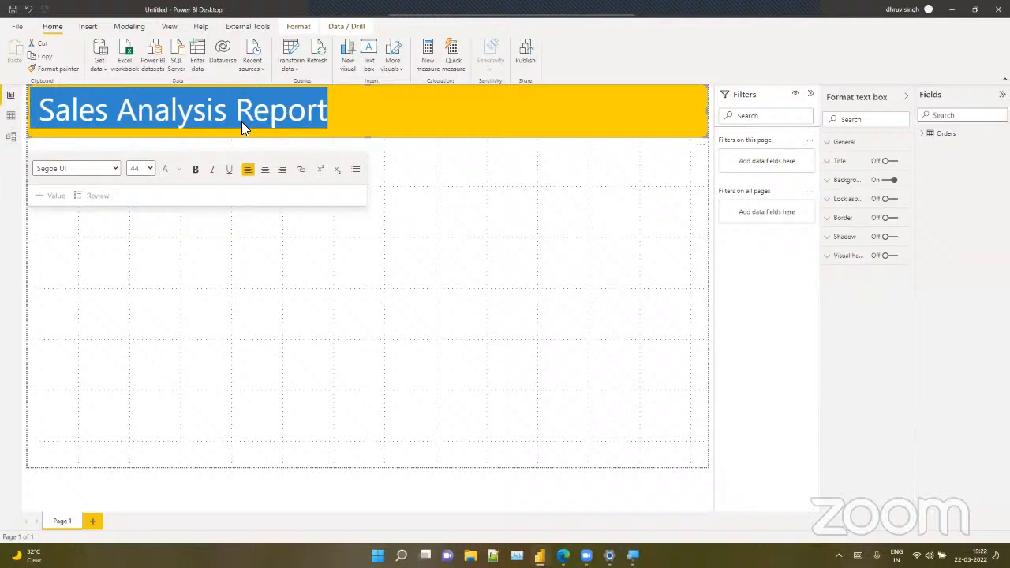
{"action": "left_click", "coordinate": [195, 170]}
{"action": "left_click", "coordinate": [330, 317]}
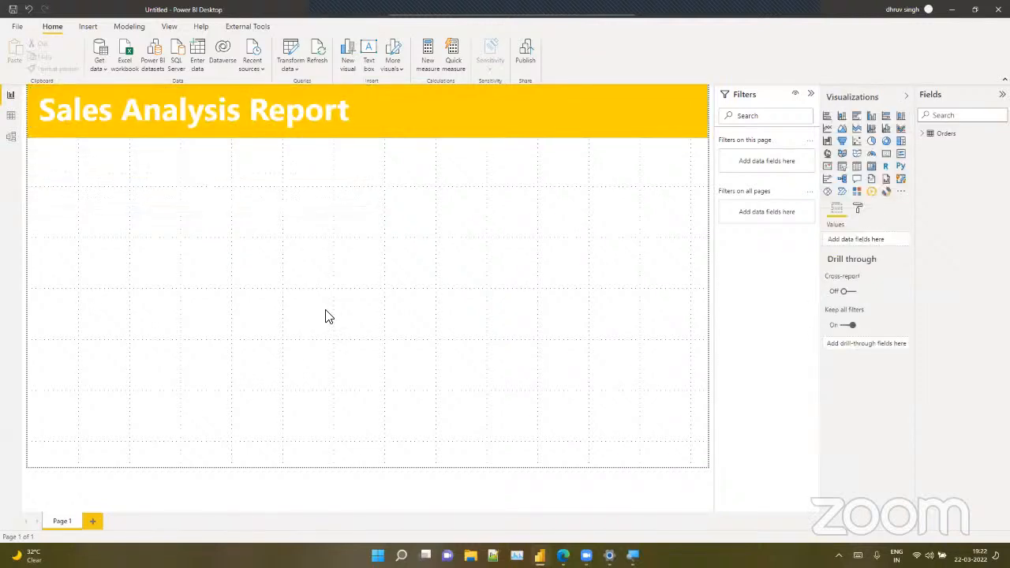
{"action": "left_click", "coordinate": [41, 109]}
{"action": "left_click", "coordinate": [188, 364]}
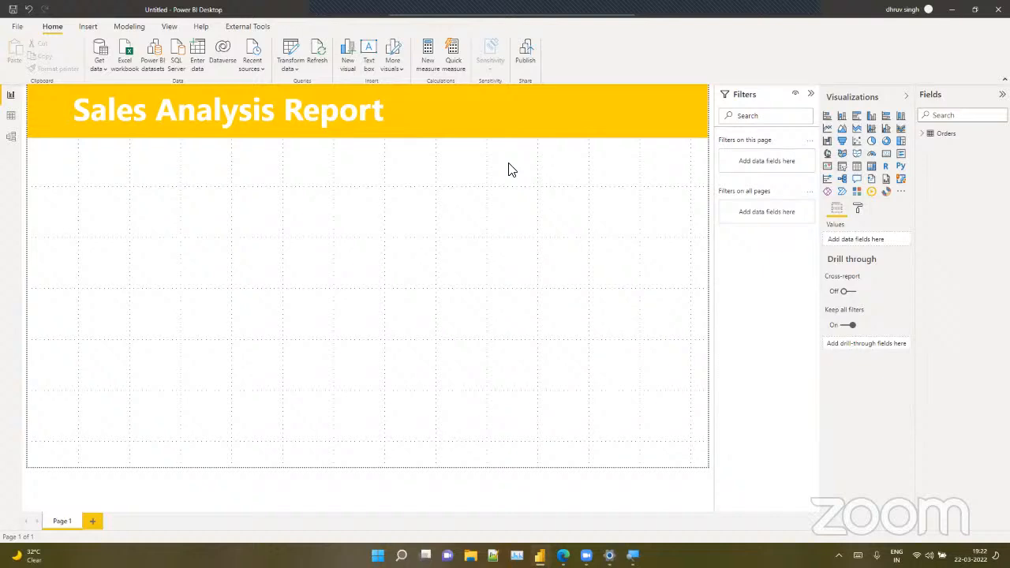
Insert a full-width rectangle shape and place it directly beneath the title banner
{"action": "left_click", "coordinate": [78, 26]}
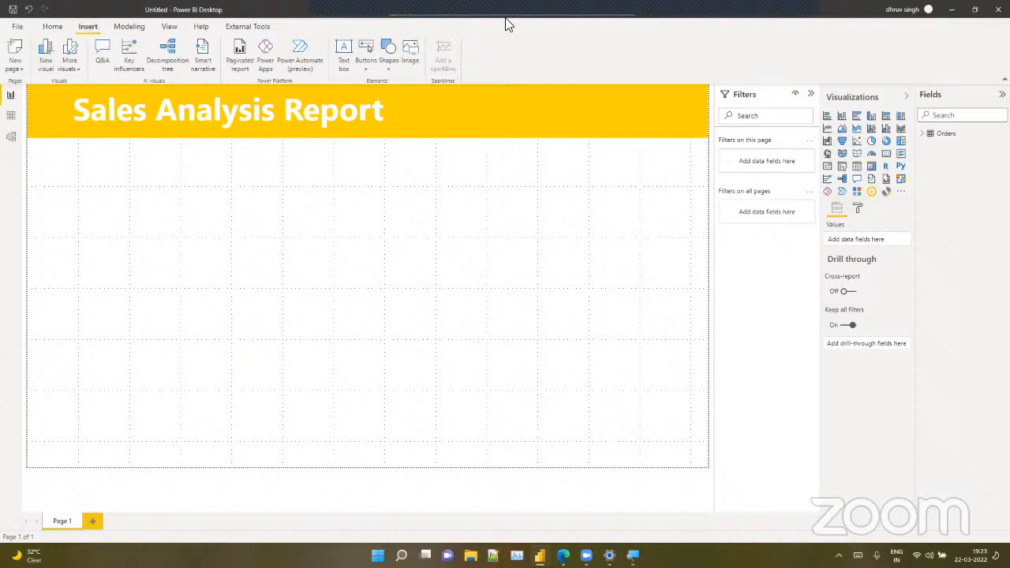
{"action": "mouse_move", "coordinate": [506, 18]}
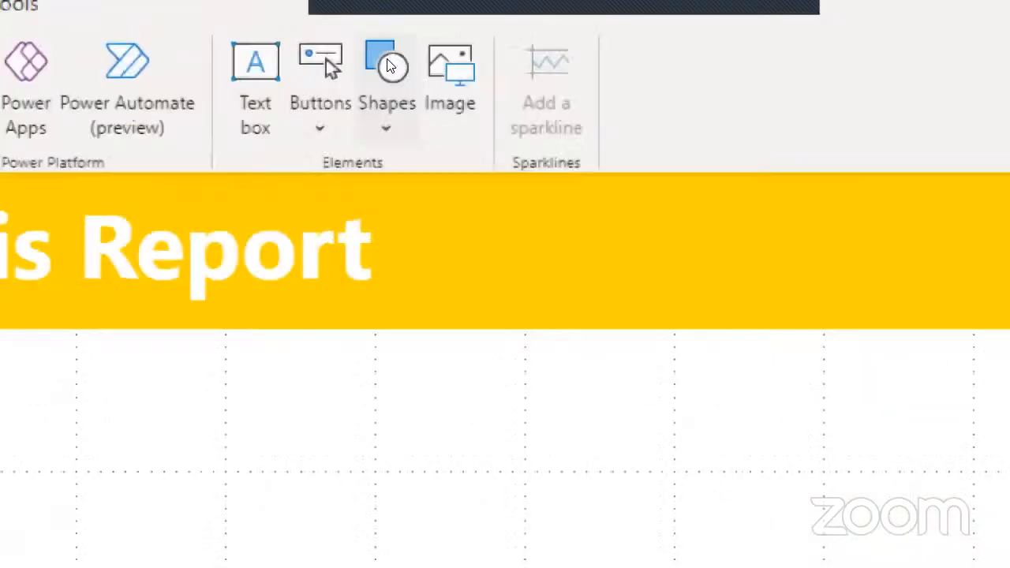
{"action": "left_click", "coordinate": [388, 47]}
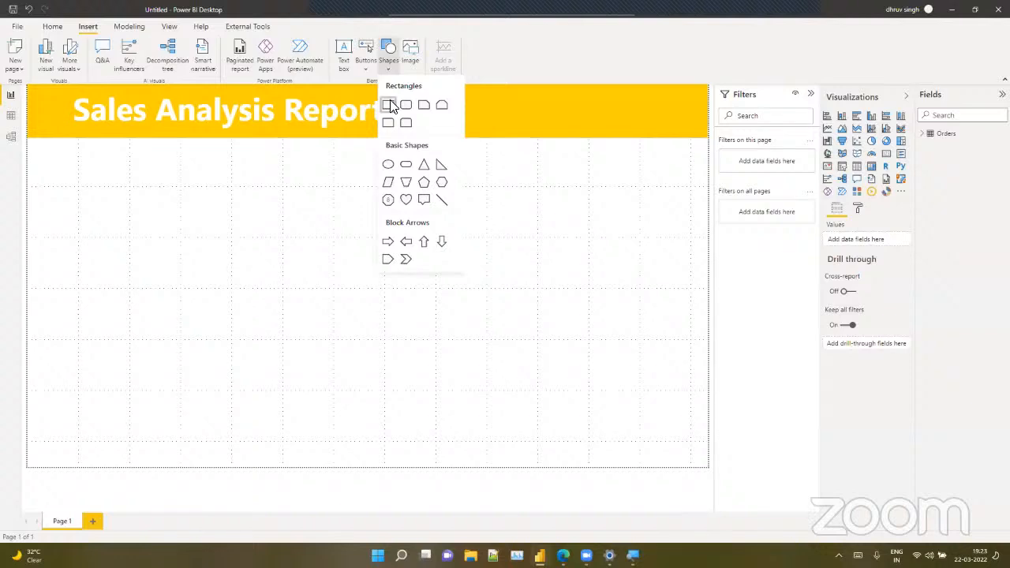
{"action": "left_click", "coordinate": [384, 223]}
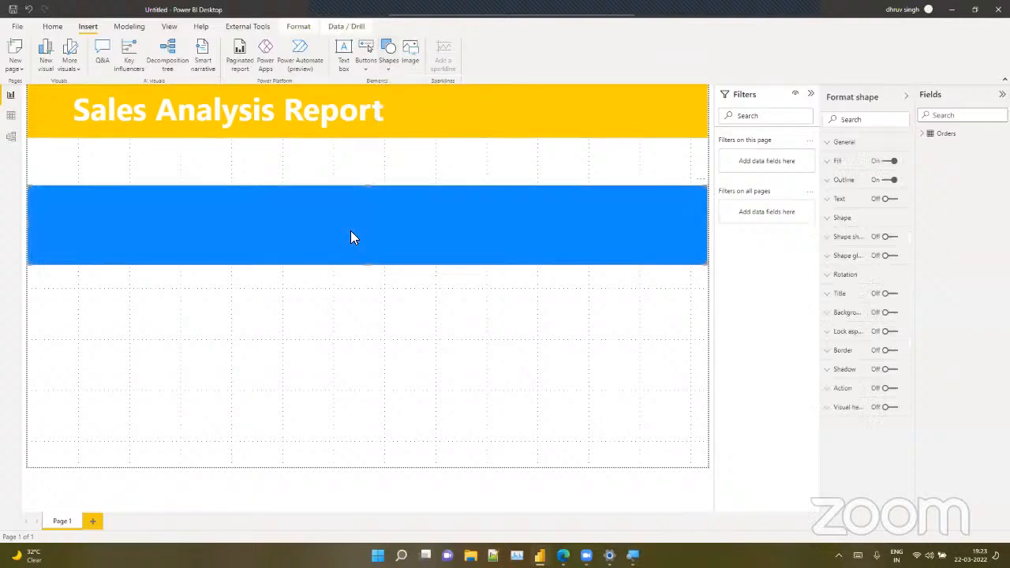
{"action": "left_click_drag", "start_coordinate": [352, 235], "coordinate": [352, 192]}
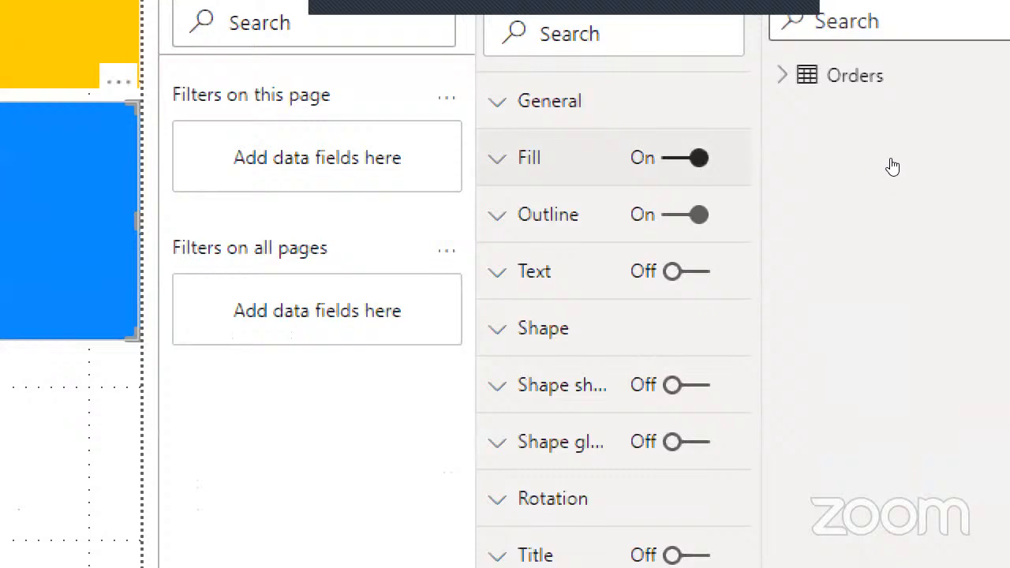
Turn off the new rectangle's fill and give it a white outline with a weight of 7 pt
{"action": "left_click", "coordinate": [687, 158]}
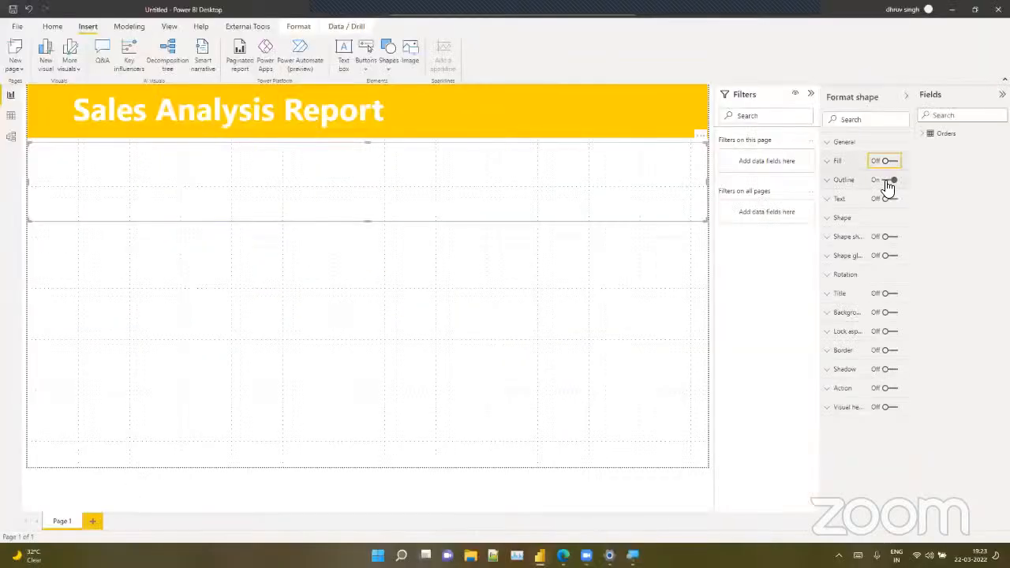
{"action": "left_click", "coordinate": [537, 225]}
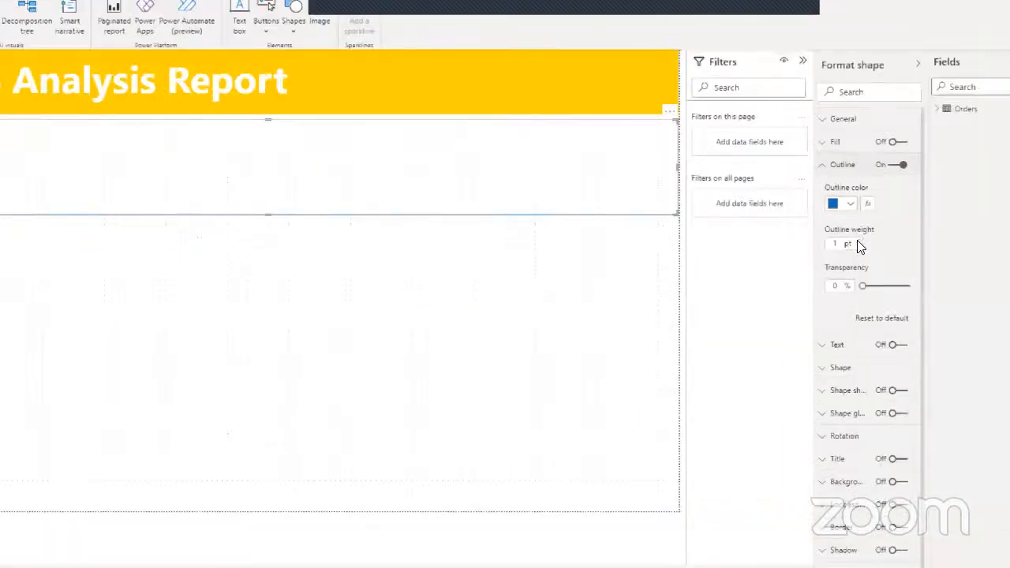
{"action": "left_click", "coordinate": [855, 242]}
{"action": "key", "text": "Up"}
{"action": "key", "text": "Up"}
{"action": "key", "text": "Up"}
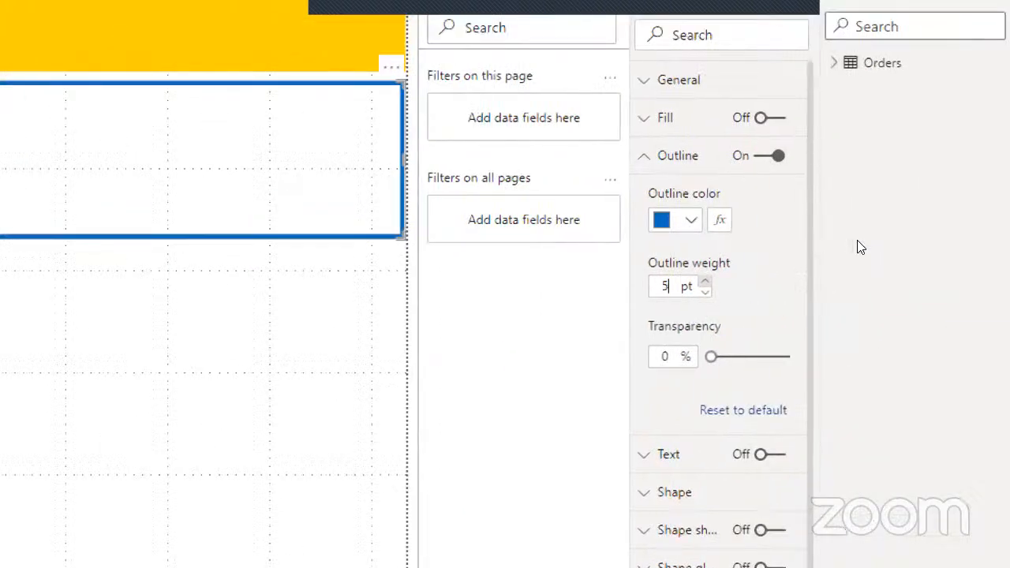
{"action": "key", "text": "Up"}
{"action": "key", "text": "Up"}
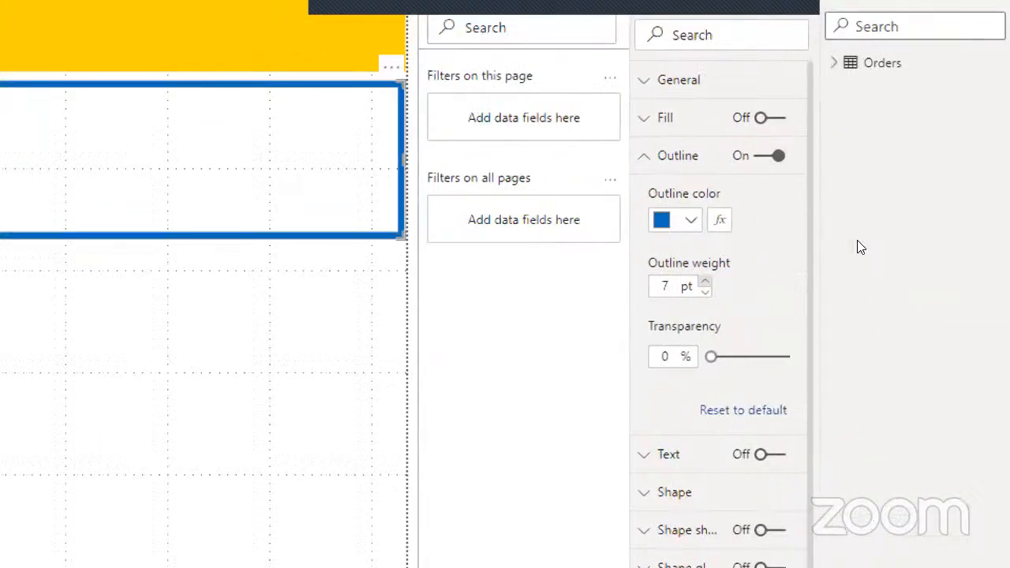
{"action": "left_click", "coordinate": [690, 221]}
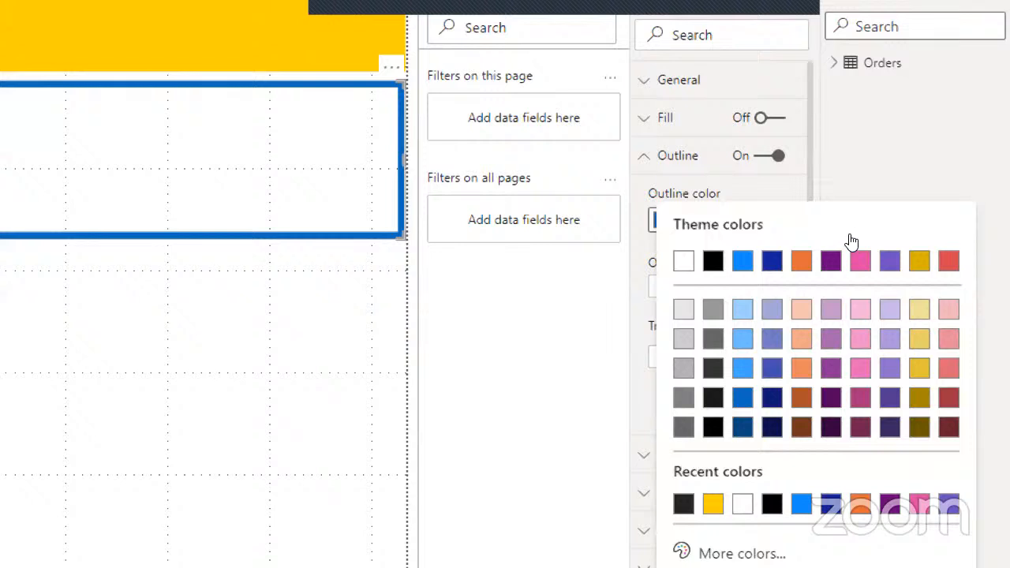
{"action": "left_click", "coordinate": [683, 260]}
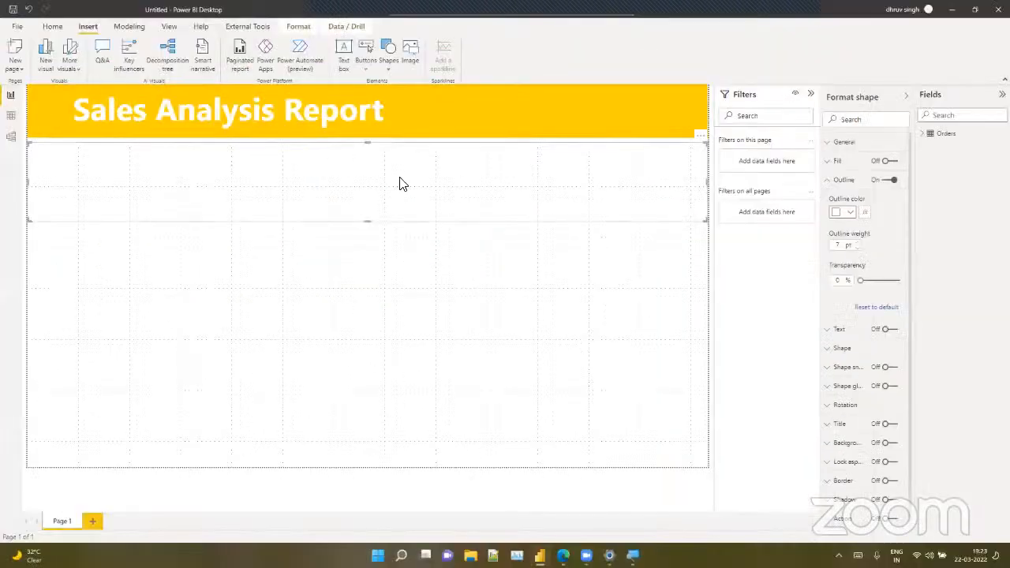
Move the unfilled rectangle over the yellow title banner and reduce its height to match the banner
{"action": "left_click_drag", "start_coordinate": [400, 183], "coordinate": [393, 115]}
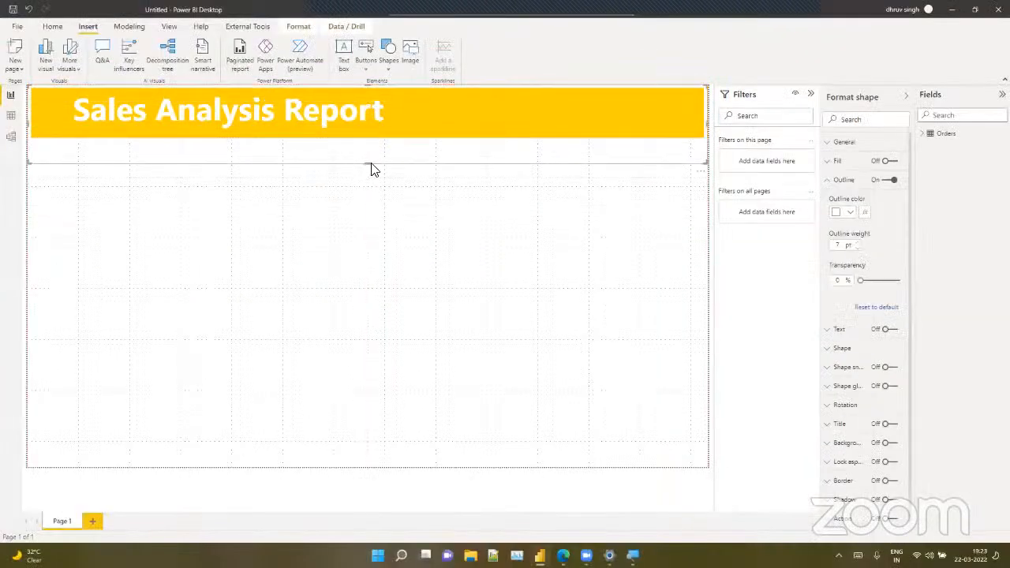
{"action": "left_click_drag", "start_coordinate": [369, 162], "coordinate": [368, 139]}
{"action": "left_click", "coordinate": [376, 218]}
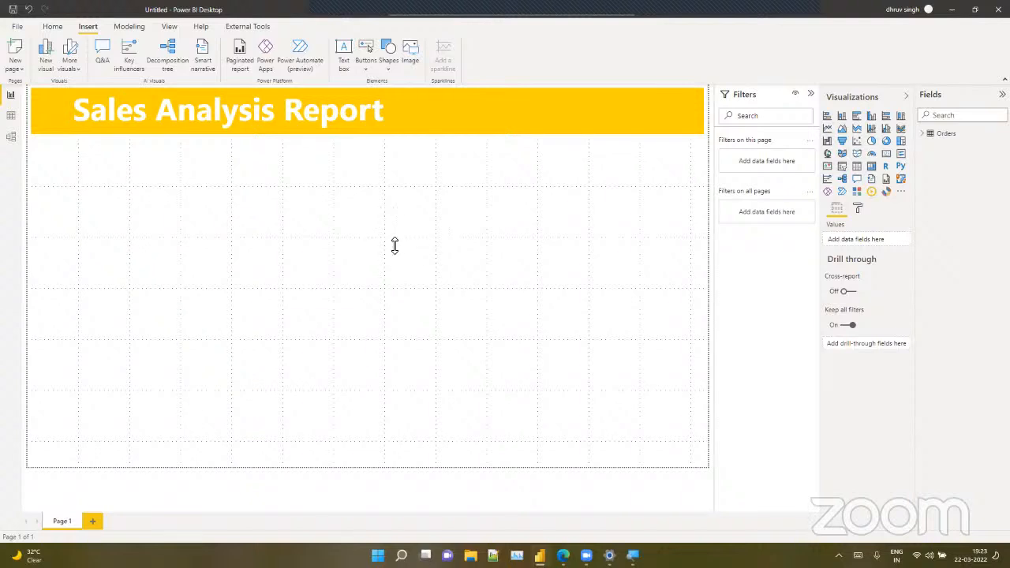
Turn on the border and shadow for the rectangle framing the title banner
{"action": "left_click", "coordinate": [395, 137]}
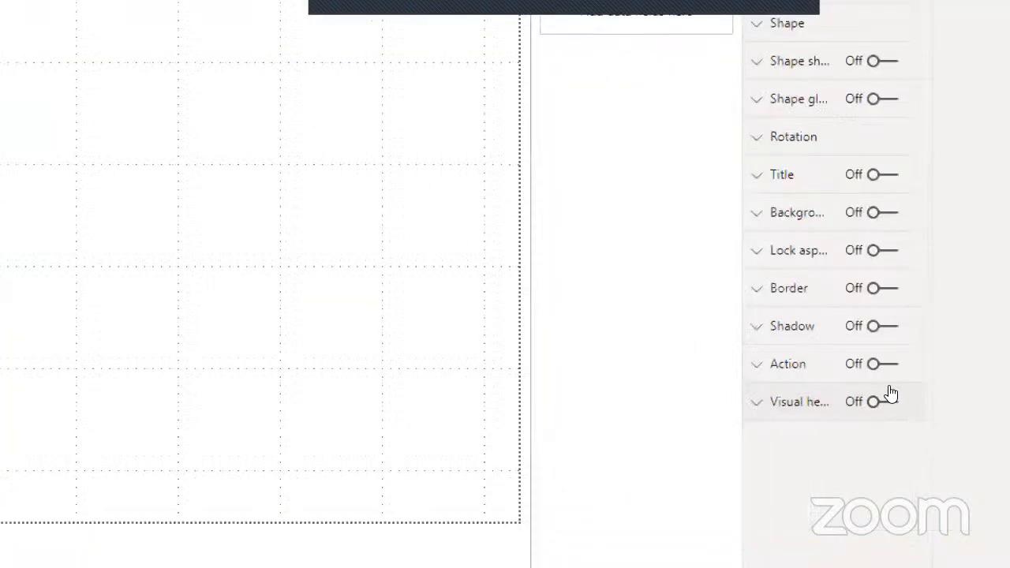
{"action": "left_click", "coordinate": [884, 288]}
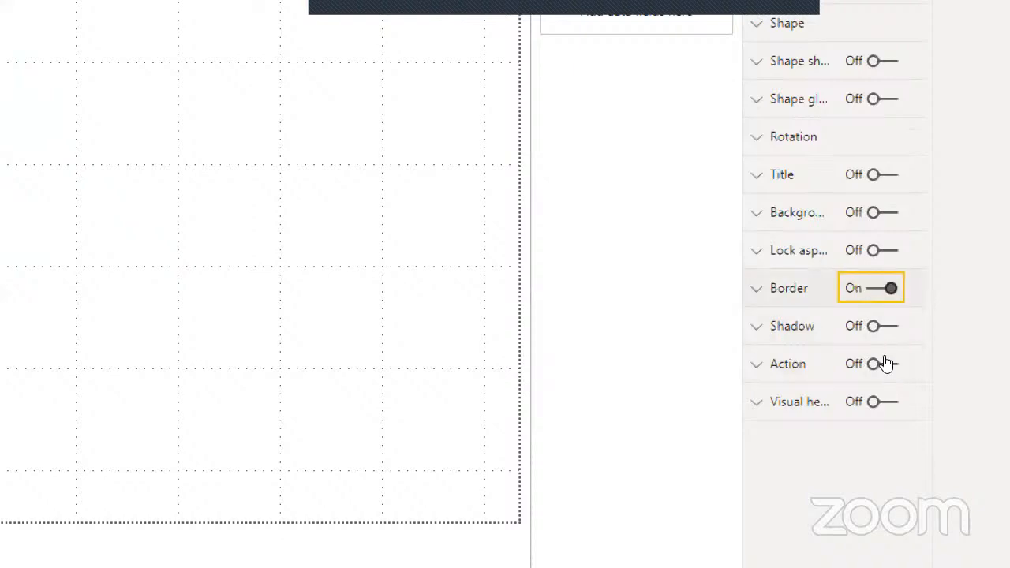
{"action": "left_click", "coordinate": [884, 326]}
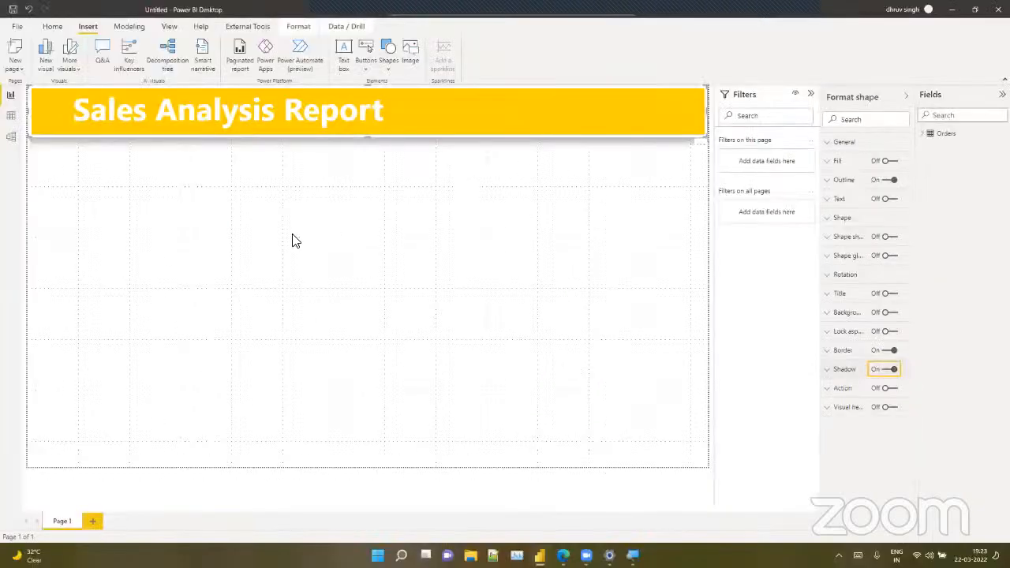
{"action": "left_click", "coordinate": [292, 241]}
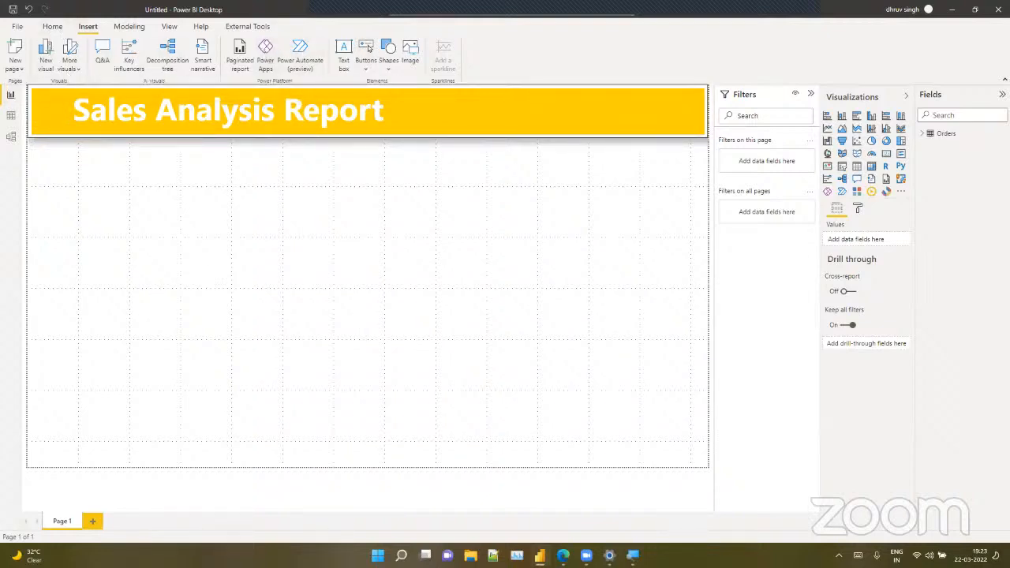
{"action": "left_click", "coordinate": [563, 556]}
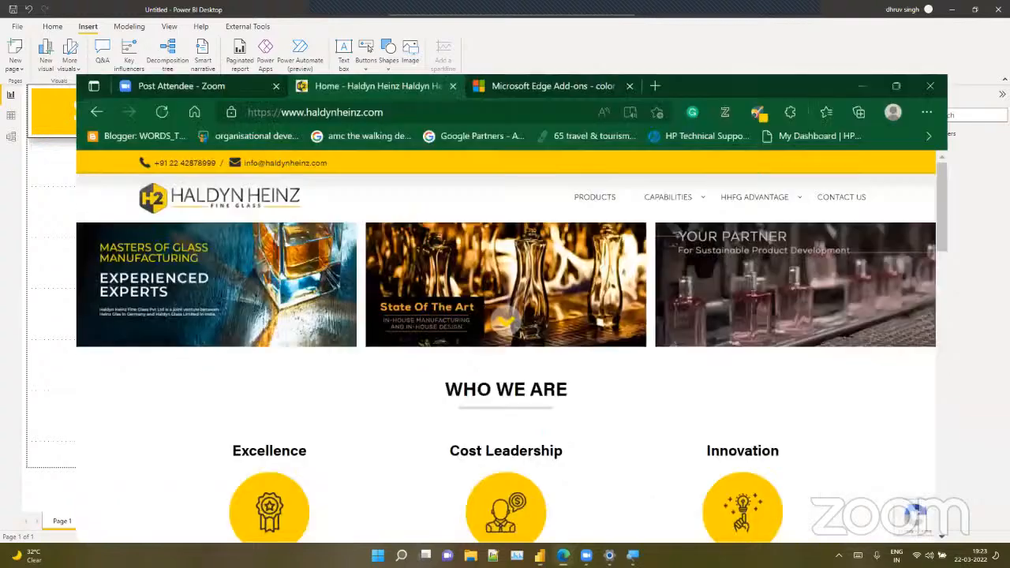
{"action": "key", "text": "alt+Tab"}
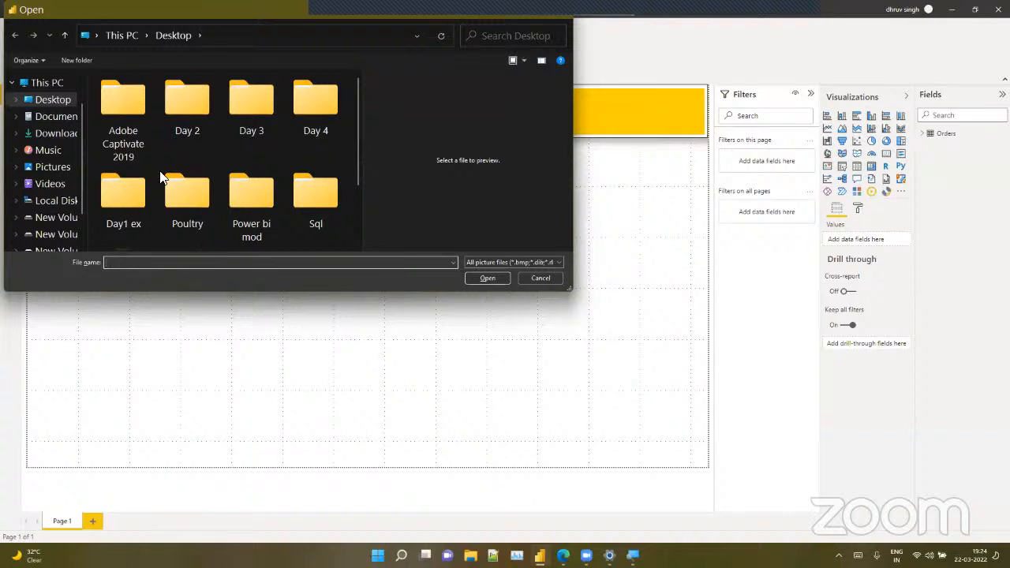
{"action": "scroll", "coordinate": [147, 163], "scroll_direction": "down", "scroll_amount": 2}
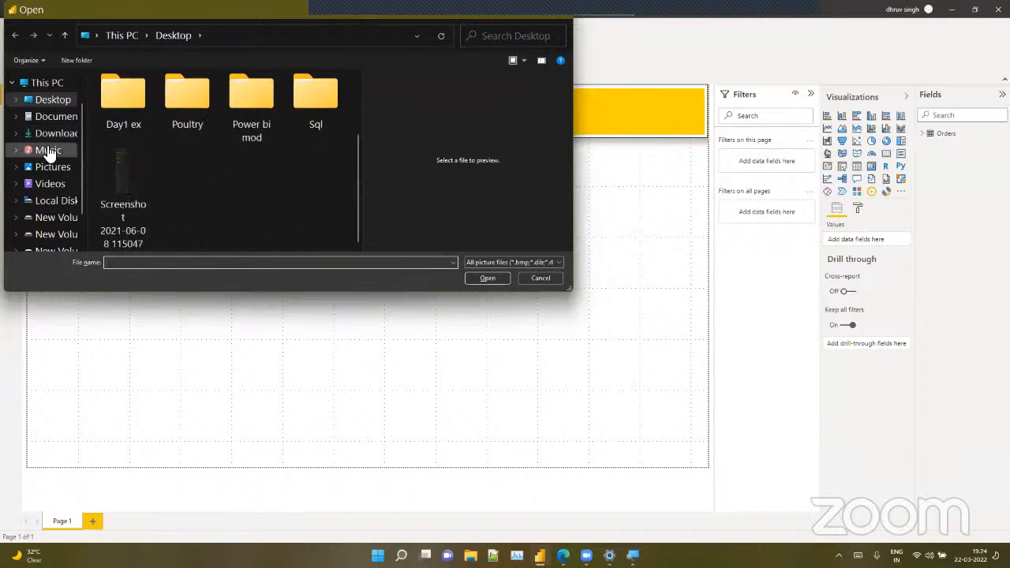
{"action": "left_click", "coordinate": [63, 166]}
{"action": "scroll", "coordinate": [138, 150], "scroll_direction": "down", "scroll_amount": 5}
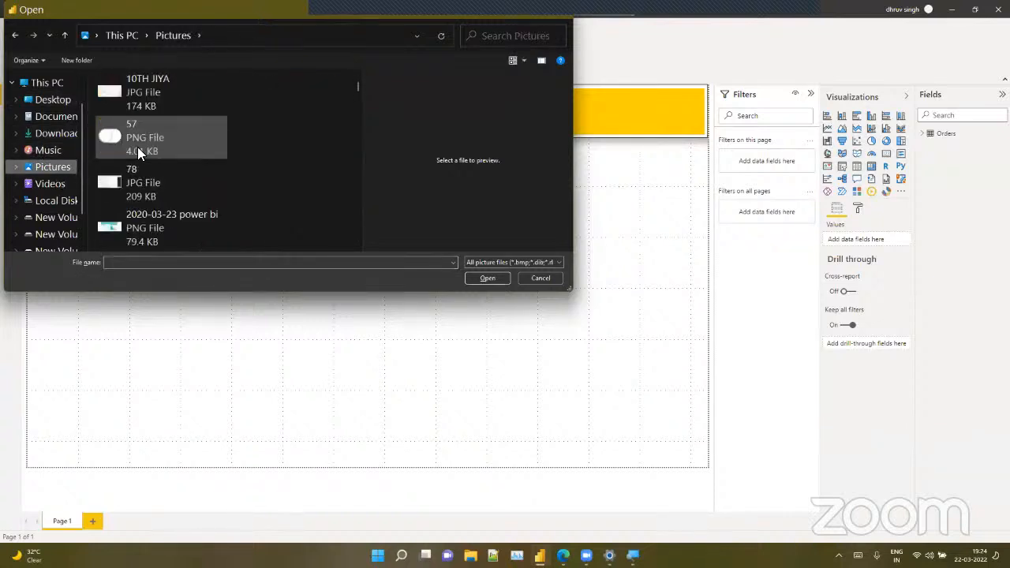
{"action": "scroll", "coordinate": [138, 147], "scroll_direction": "down", "scroll_amount": 10}
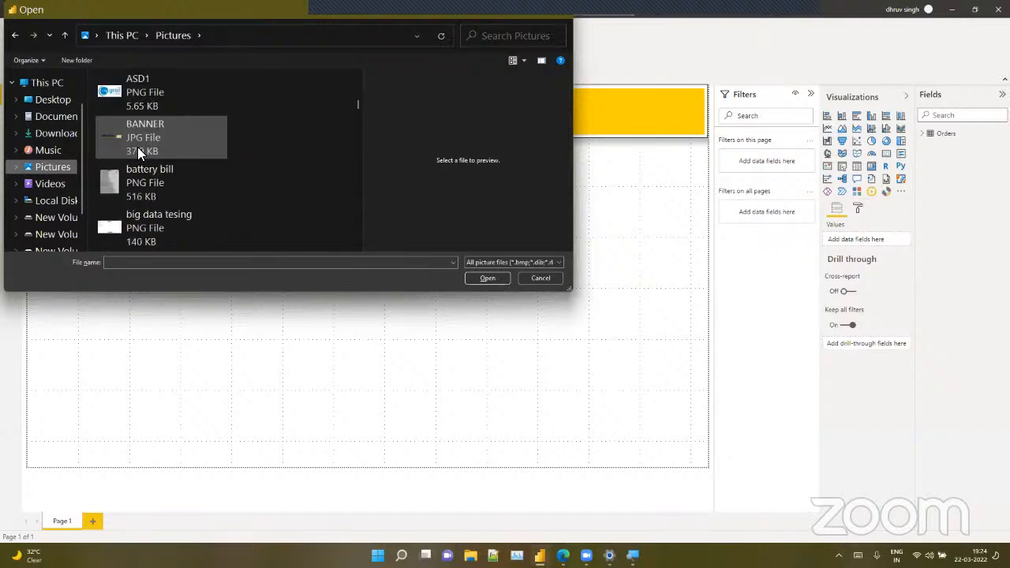
{"action": "scroll", "coordinate": [137, 147], "scroll_direction": "up", "scroll_amount": 2}
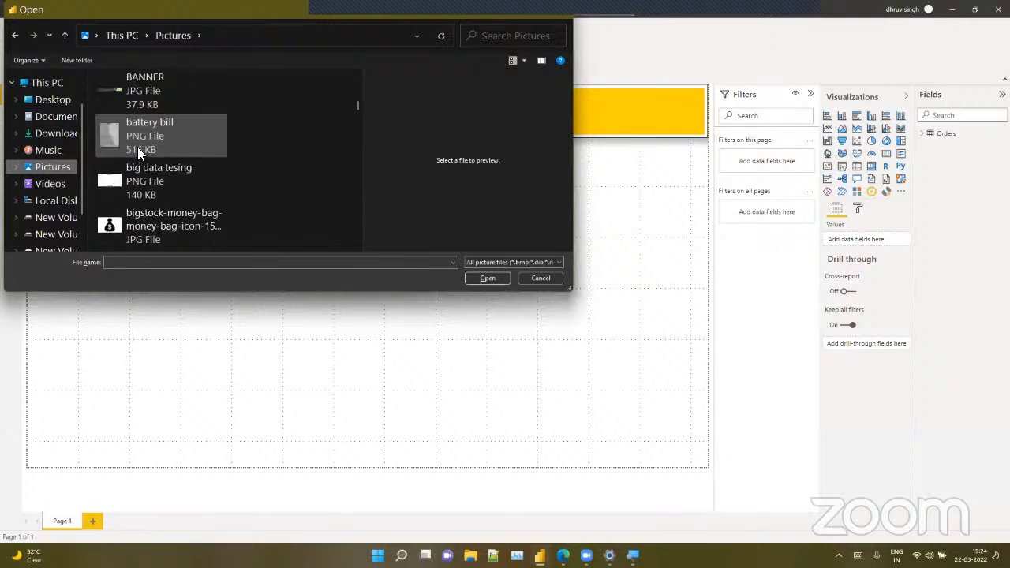
{"action": "scroll", "coordinate": [137, 147], "scroll_direction": "down", "scroll_amount": 8}
{"action": "scroll", "coordinate": [137, 147], "scroll_direction": "down", "scroll_amount": 10}
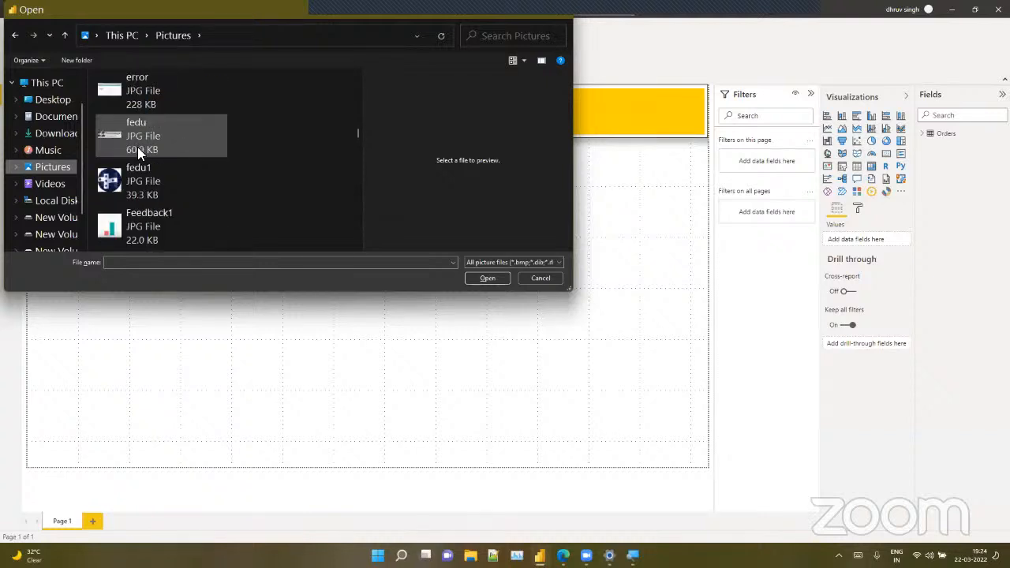
{"action": "scroll", "coordinate": [137, 147], "scroll_direction": "down", "scroll_amount": 3}
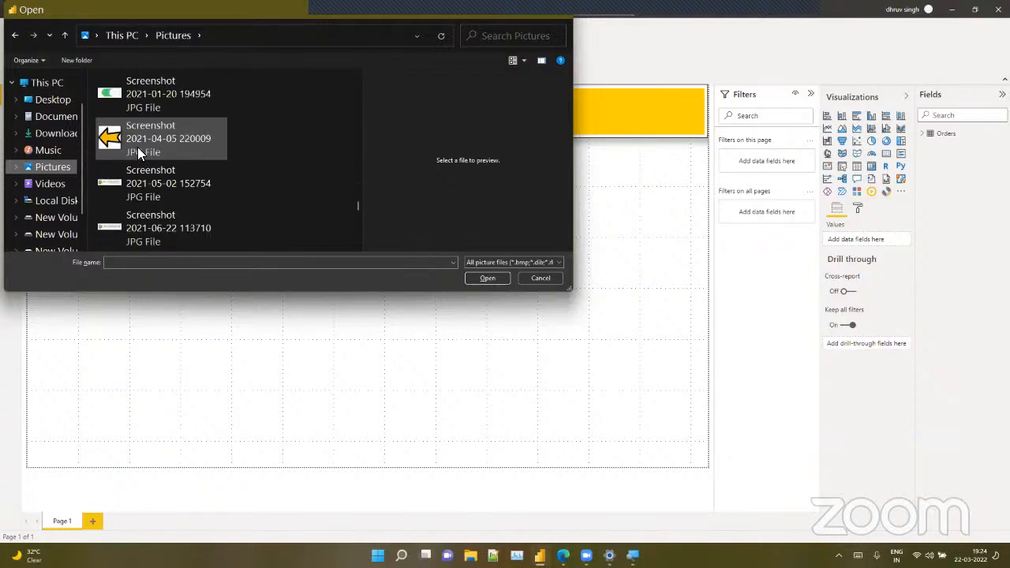
{"action": "left_click", "coordinate": [154, 186]}
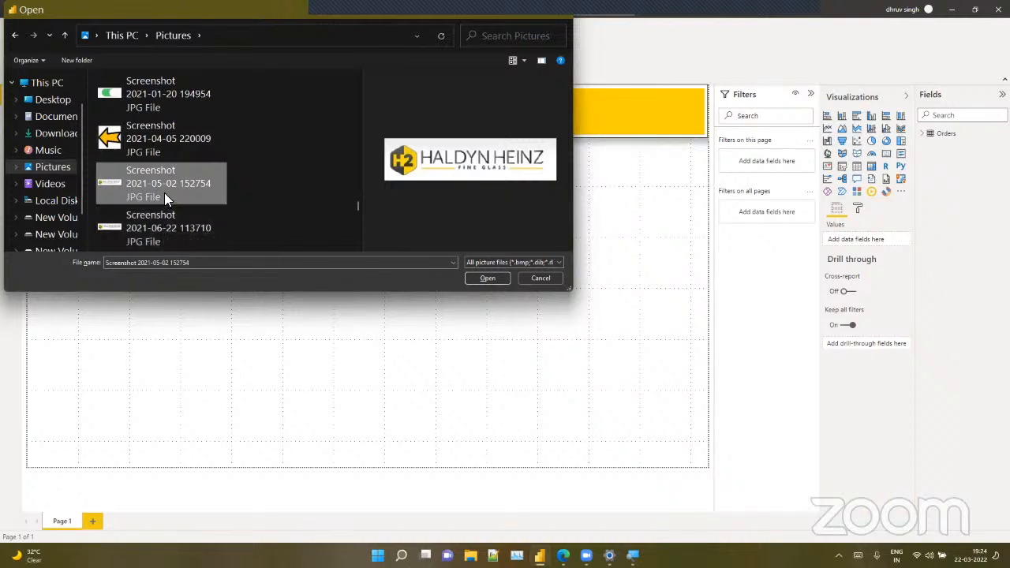
{"action": "left_click", "coordinate": [179, 218]}
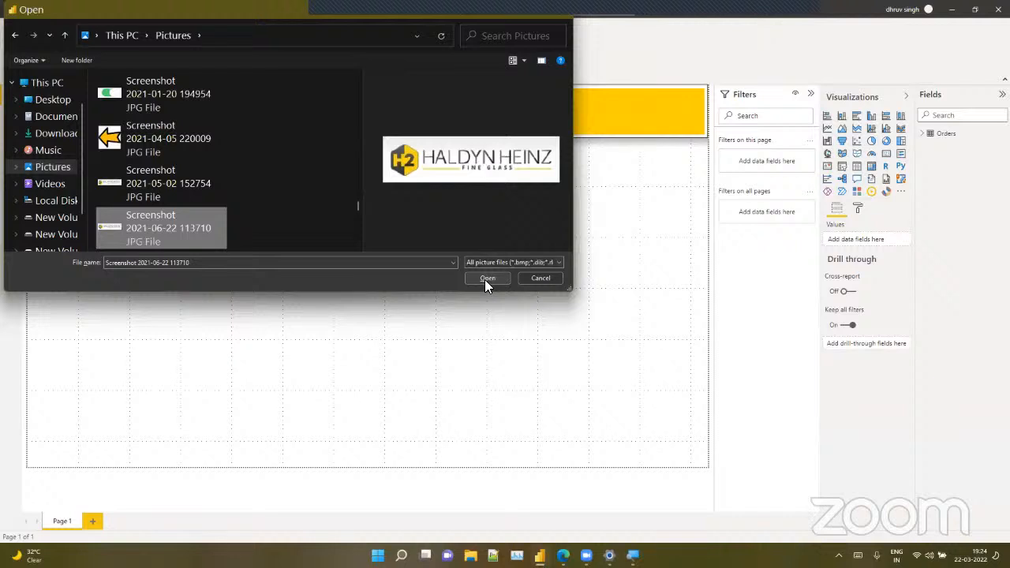
{"action": "scroll", "coordinate": [205, 209], "scroll_direction": "down", "scroll_amount": 2}
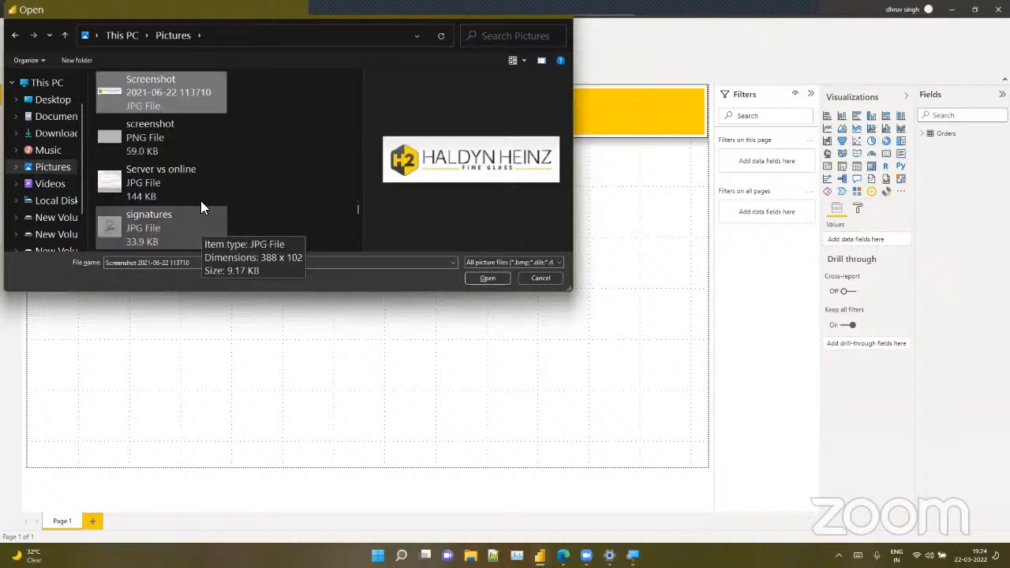
{"action": "left_click", "coordinate": [484, 279]}
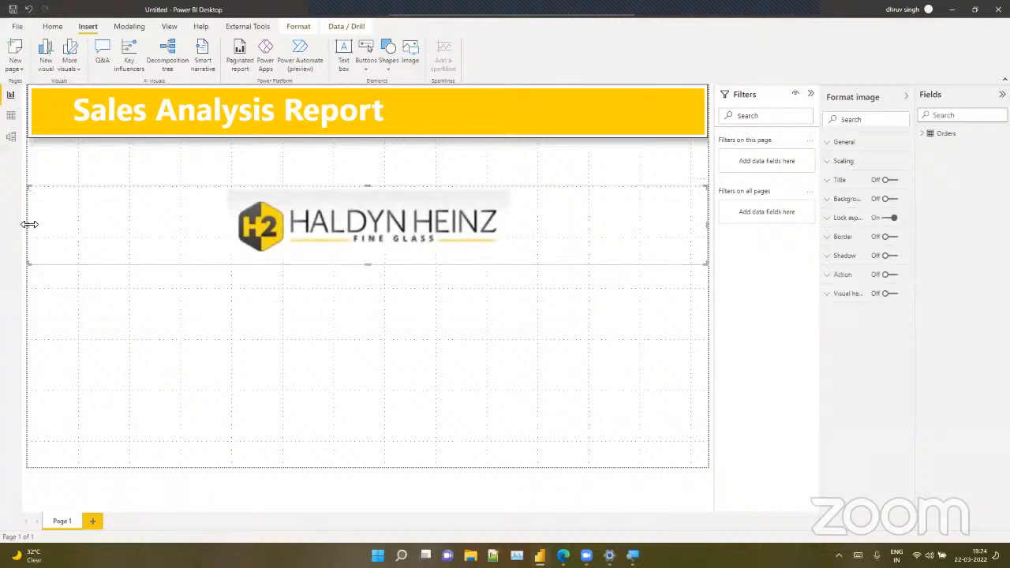
Set the logo image's scaling to Fit and shrink its frame to a compact size at the page's right edge
{"action": "left_click_drag", "start_coordinate": [27, 225], "coordinate": [544, 236]}
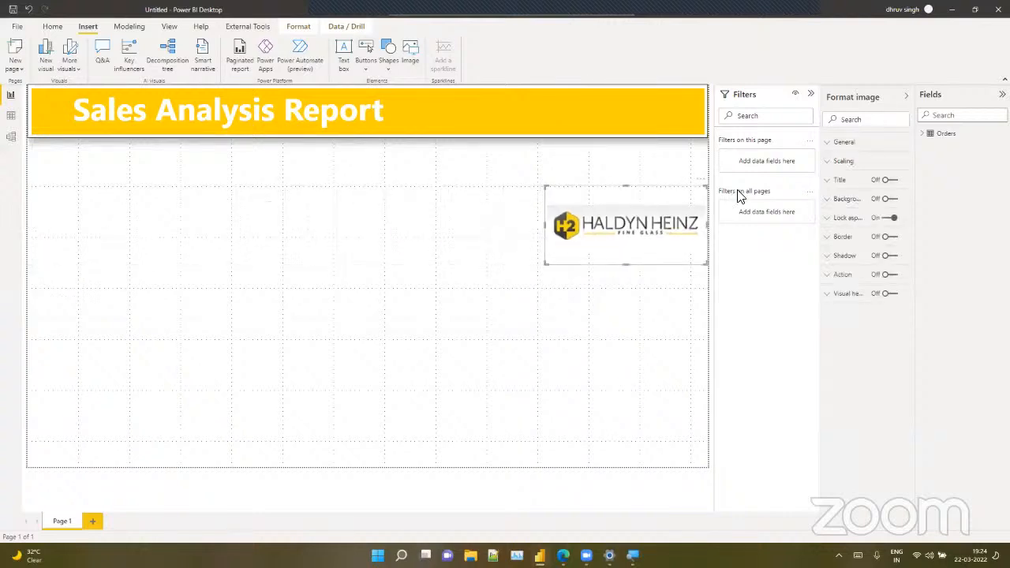
{"action": "left_click", "coordinate": [835, 164]}
{"action": "left_click", "coordinate": [895, 196]}
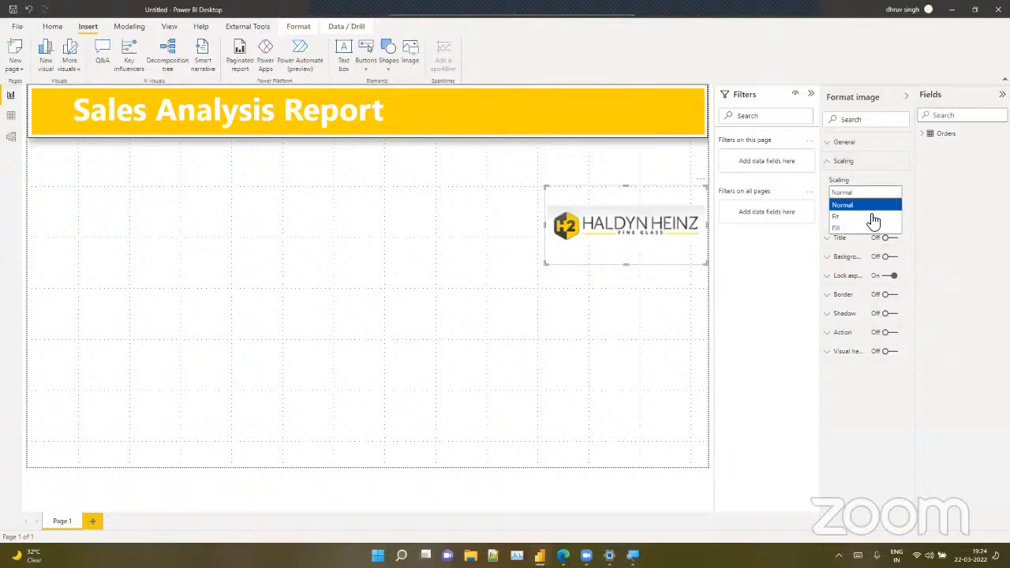
{"action": "left_click", "coordinate": [861, 214]}
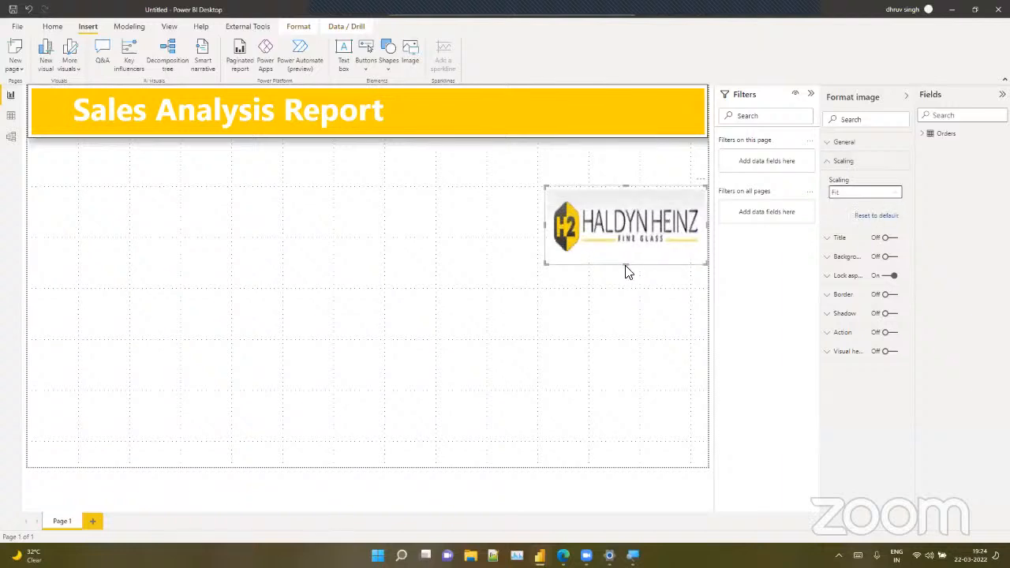
{"action": "left_click_drag", "start_coordinate": [627, 265], "coordinate": [618, 232]}
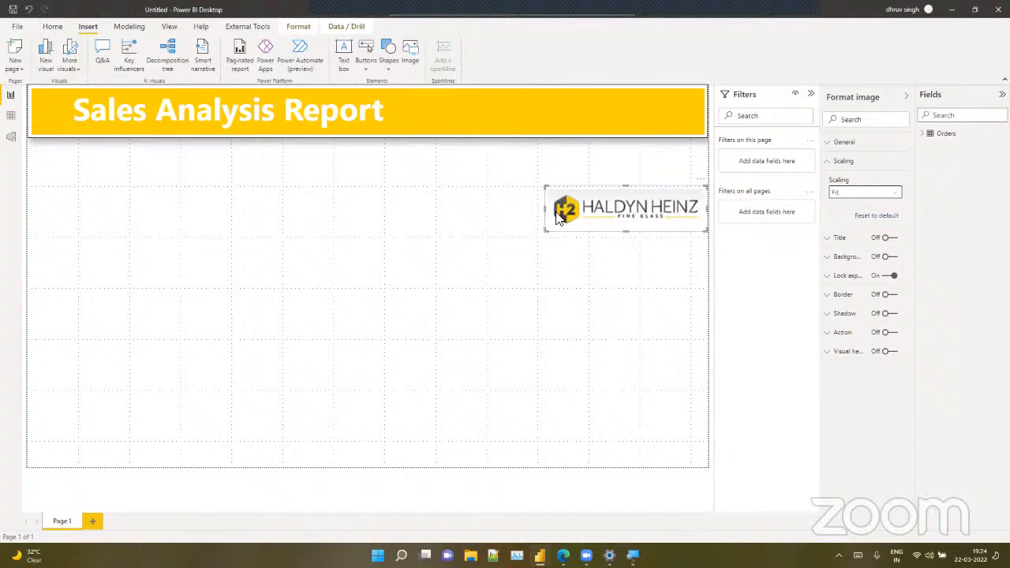
{"action": "left_click_drag", "start_coordinate": [543, 215], "coordinate": [587, 216]}
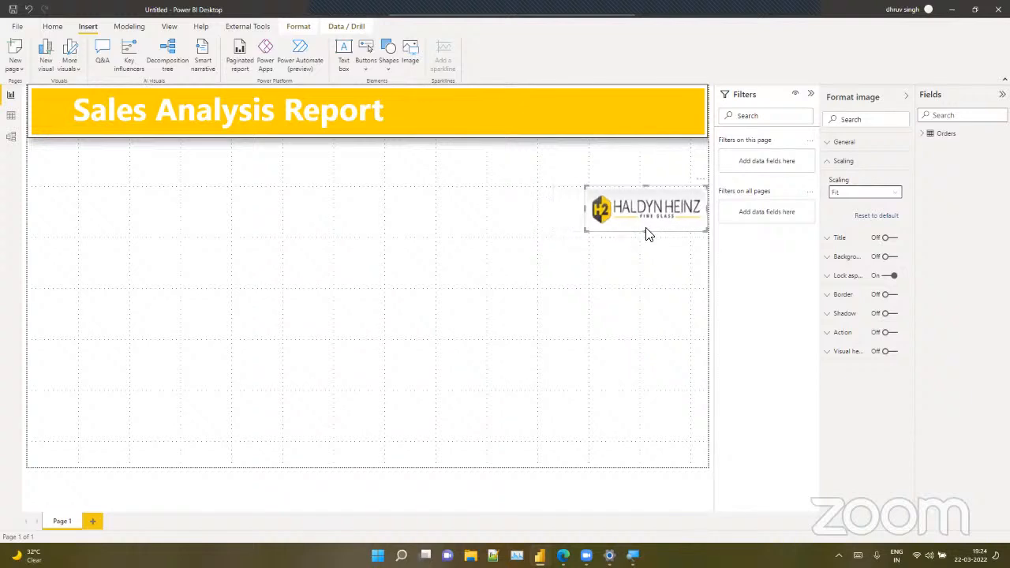
{"action": "left_click_drag", "start_coordinate": [647, 231], "coordinate": [646, 224]}
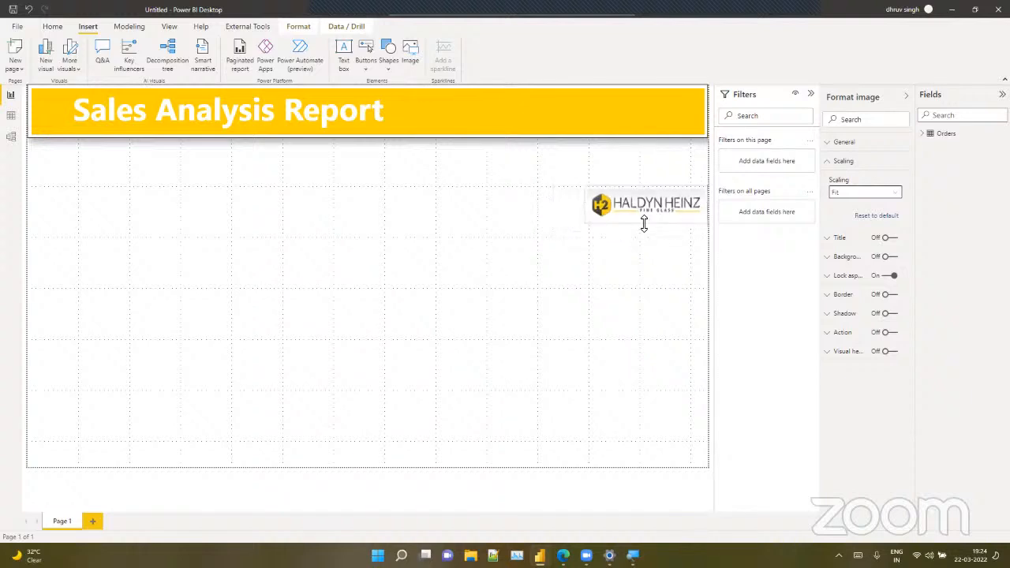
Turn on the logo's shadow, border and background, and move it onto the right end of the title banner
{"action": "left_click", "coordinate": [892, 315]}
{"action": "left_click", "coordinate": [888, 295]}
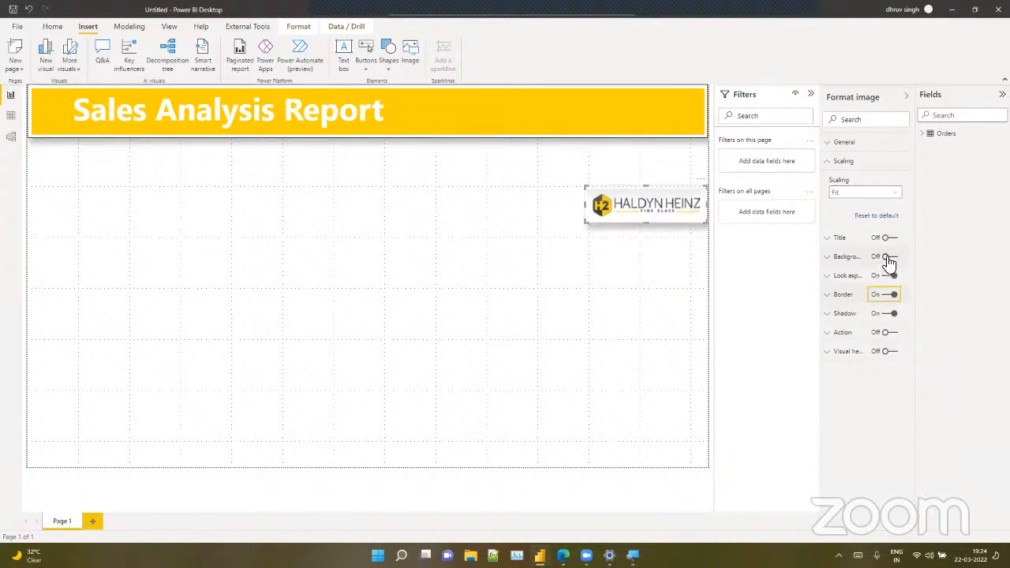
{"action": "left_click", "coordinate": [888, 258]}
{"action": "left_click_drag", "start_coordinate": [658, 217], "coordinate": [654, 125]}
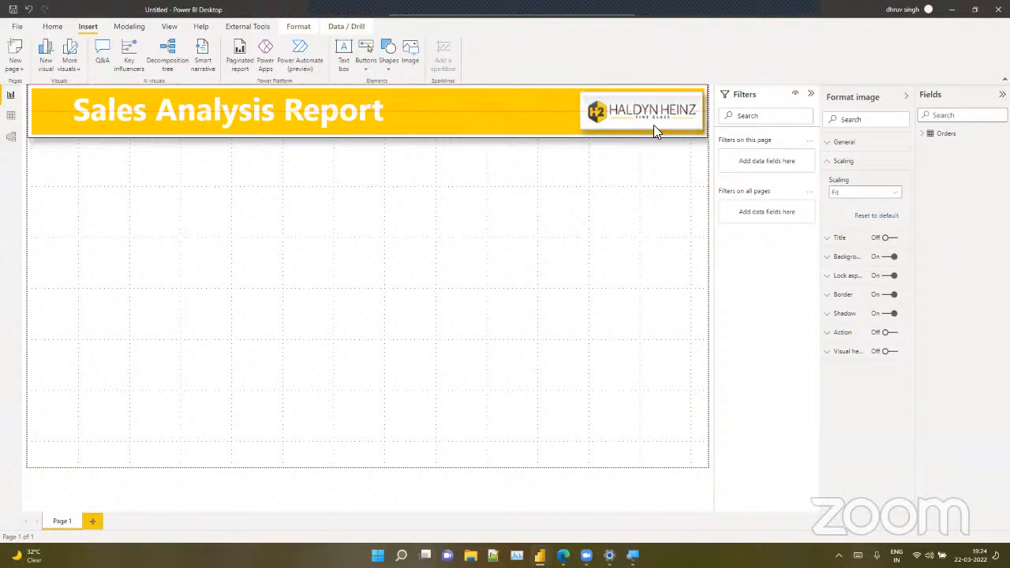
Turn off the background of the logo image in the title banner, keeping the logo selected
{"action": "left_click", "coordinate": [886, 259]}
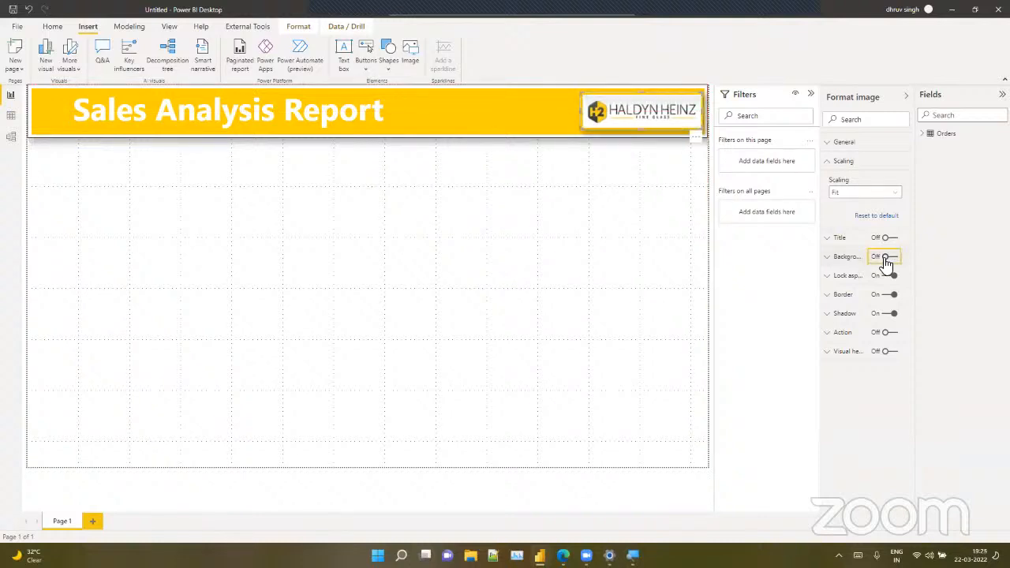
{"action": "left_click", "coordinate": [623, 228]}
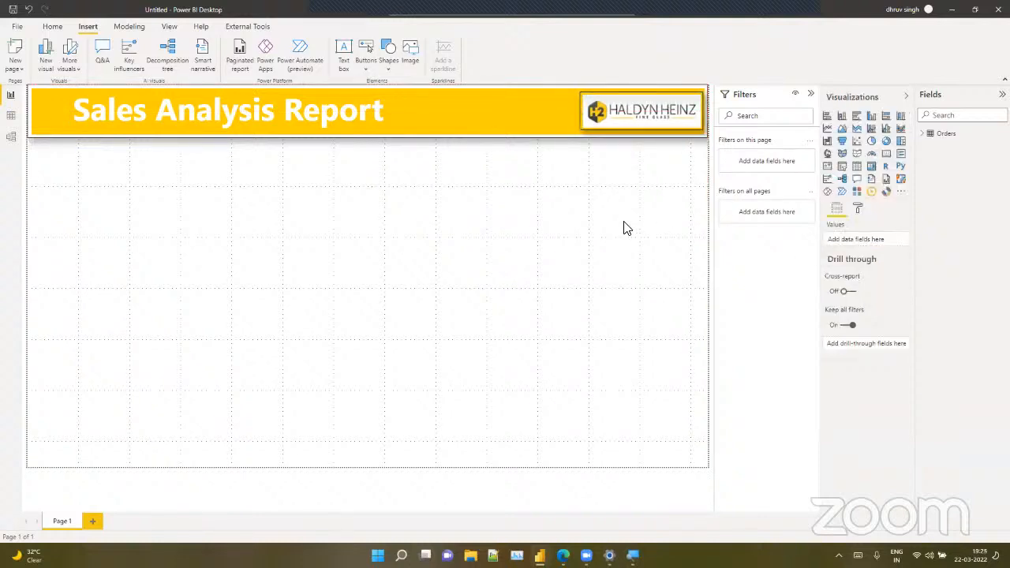
{"action": "left_click", "coordinate": [646, 116]}
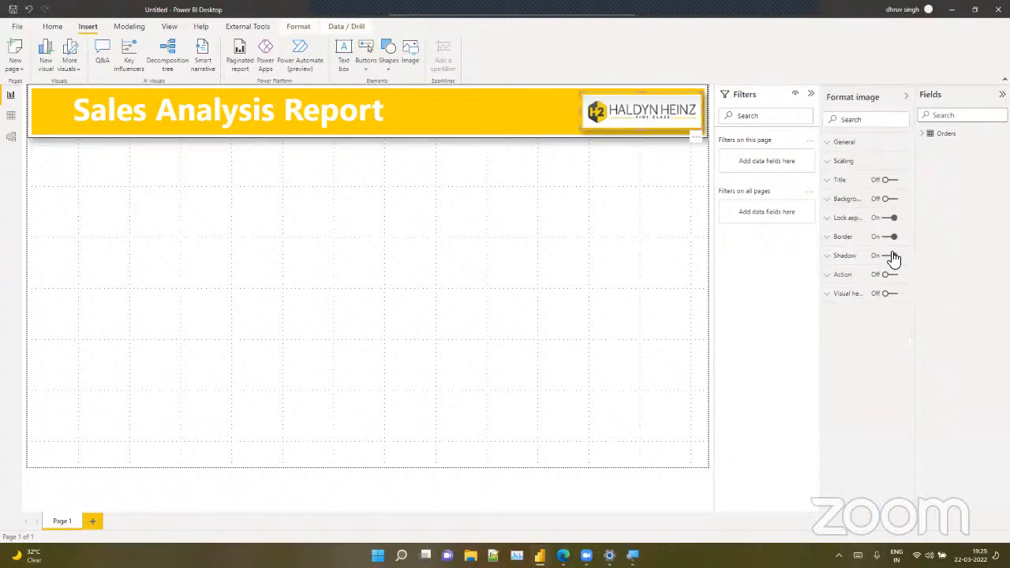
Set the border colour of the logo image in the title banner to white
{"action": "left_click", "coordinate": [843, 239]}
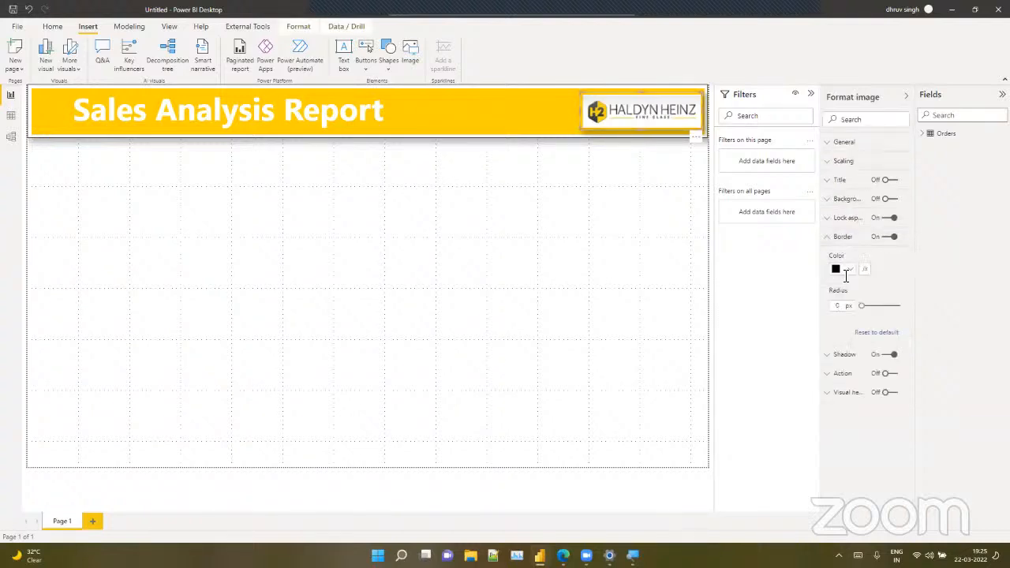
{"action": "left_click", "coordinate": [842, 268]}
{"action": "left_click", "coordinate": [846, 291]}
{"action": "left_click", "coordinate": [539, 229]}
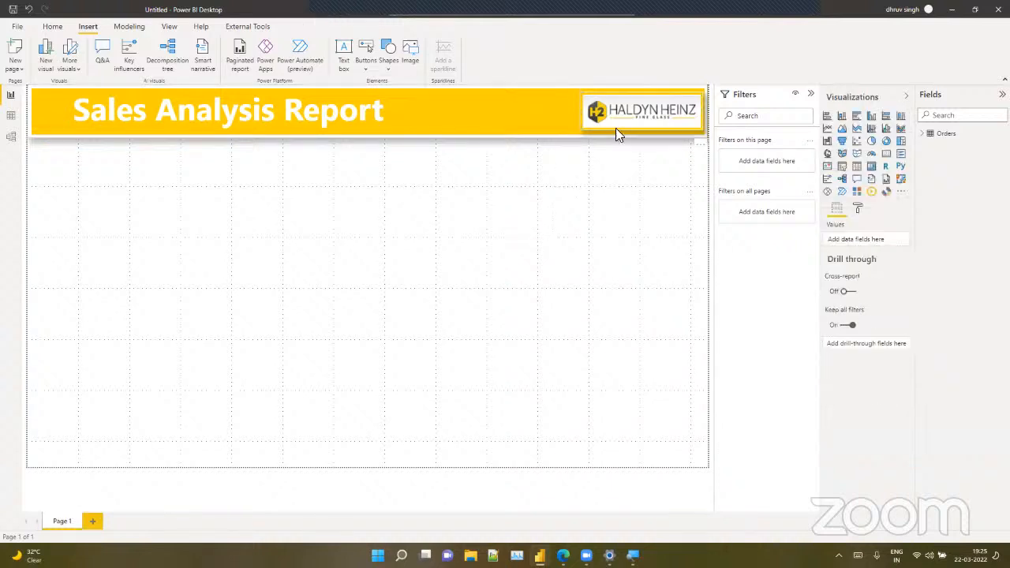
Widen the logo image slightly toward the title text and reposition it at the right end of the banner
{"action": "left_click_drag", "start_coordinate": [633, 117], "coordinate": [562, 110]}
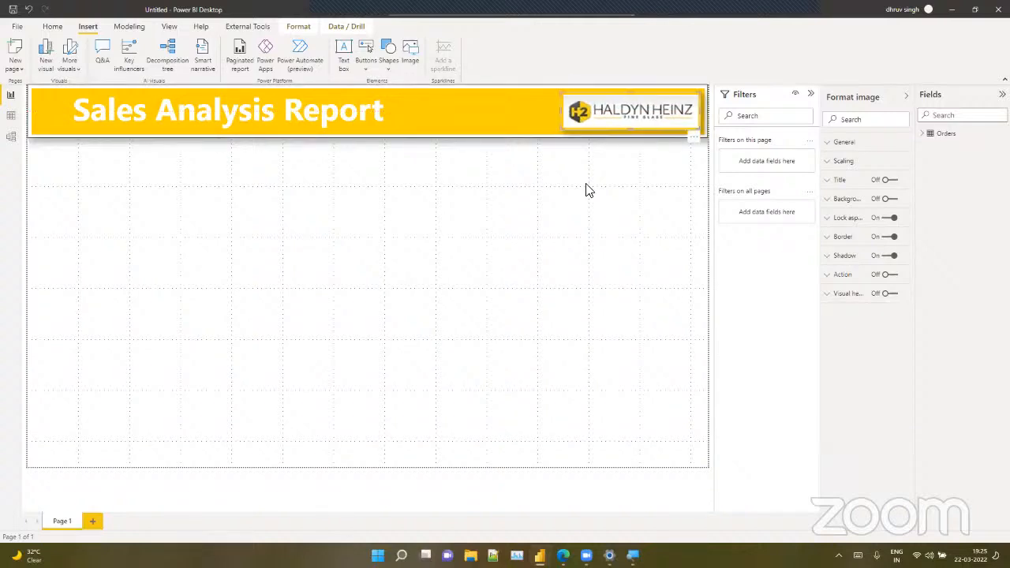
{"action": "left_click", "coordinate": [587, 190]}
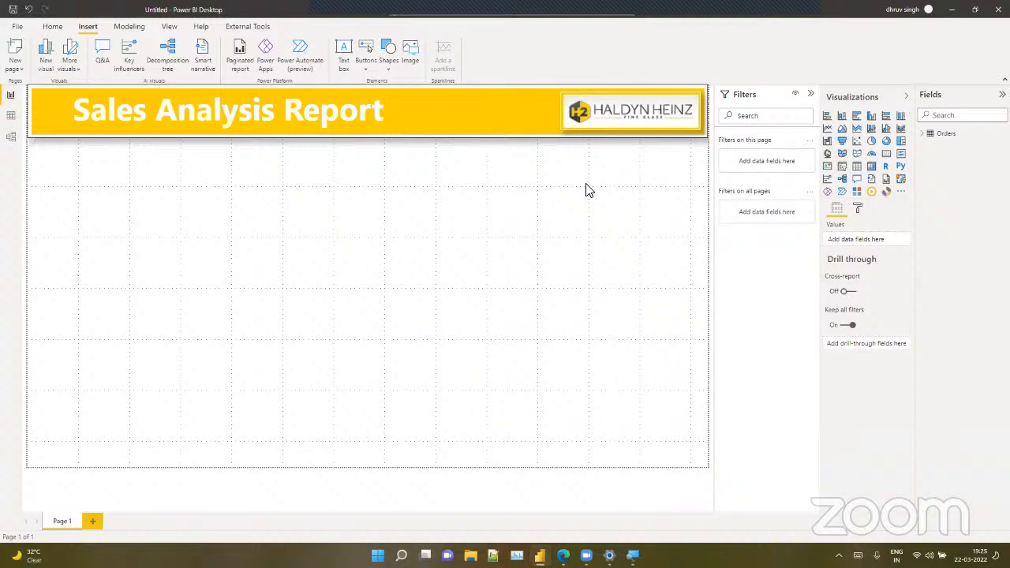
{"action": "left_click", "coordinate": [646, 115]}
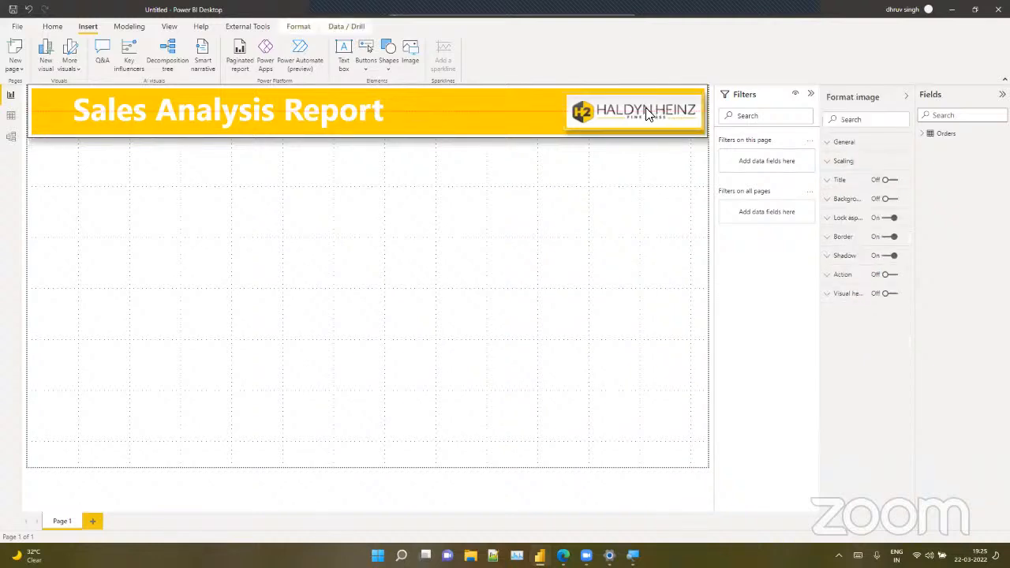
{"action": "left_click_drag", "start_coordinate": [646, 109], "coordinate": [643, 109]}
Turn off the shadow and the border of the logo image in the title banner
{"action": "left_click", "coordinate": [891, 255]}
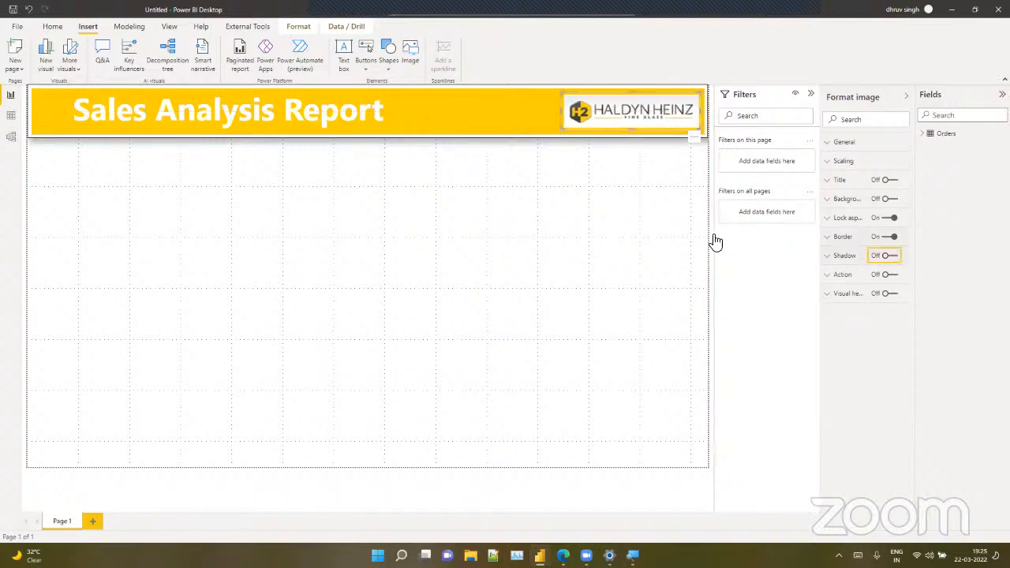
{"action": "left_click", "coordinate": [681, 235]}
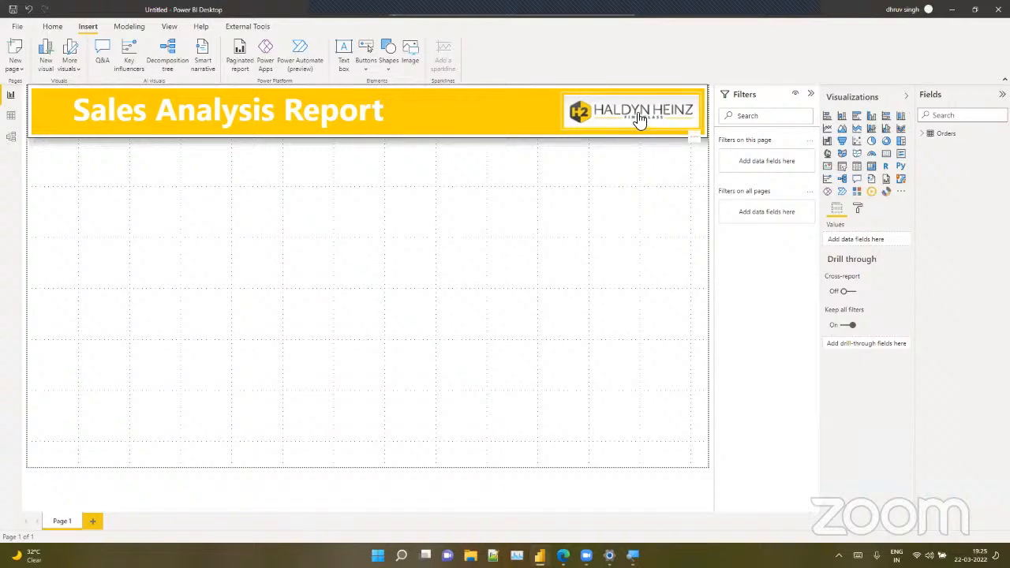
{"action": "left_click", "coordinate": [683, 135]}
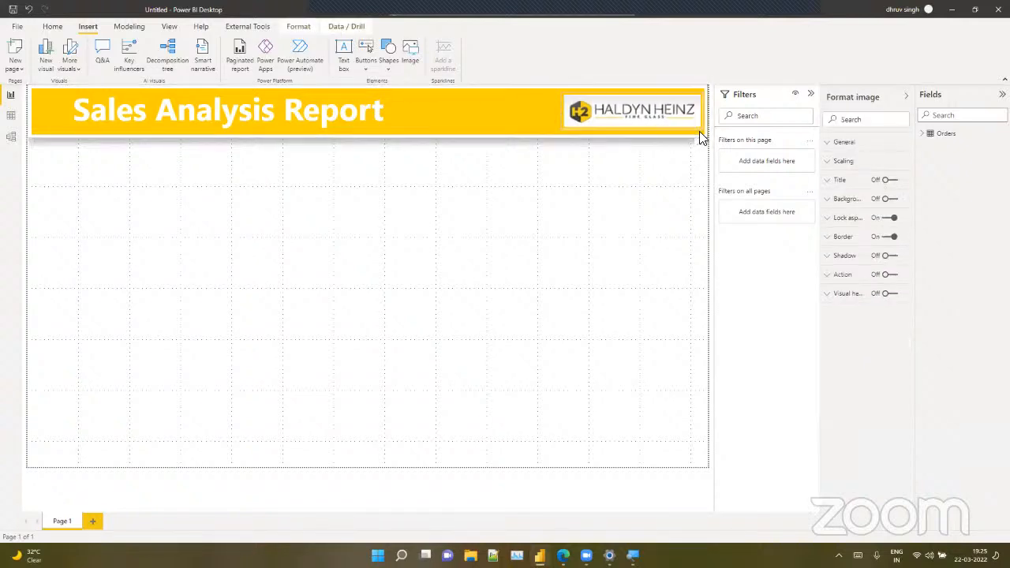
{"action": "left_click", "coordinate": [636, 125]}
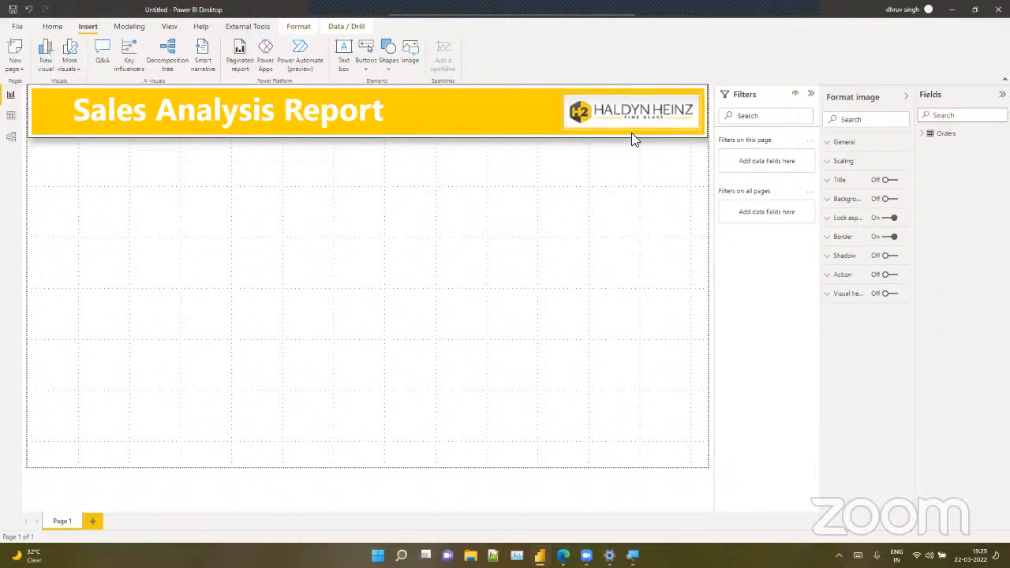
{"action": "left_click", "coordinate": [620, 203]}
{"action": "left_click", "coordinate": [626, 117]}
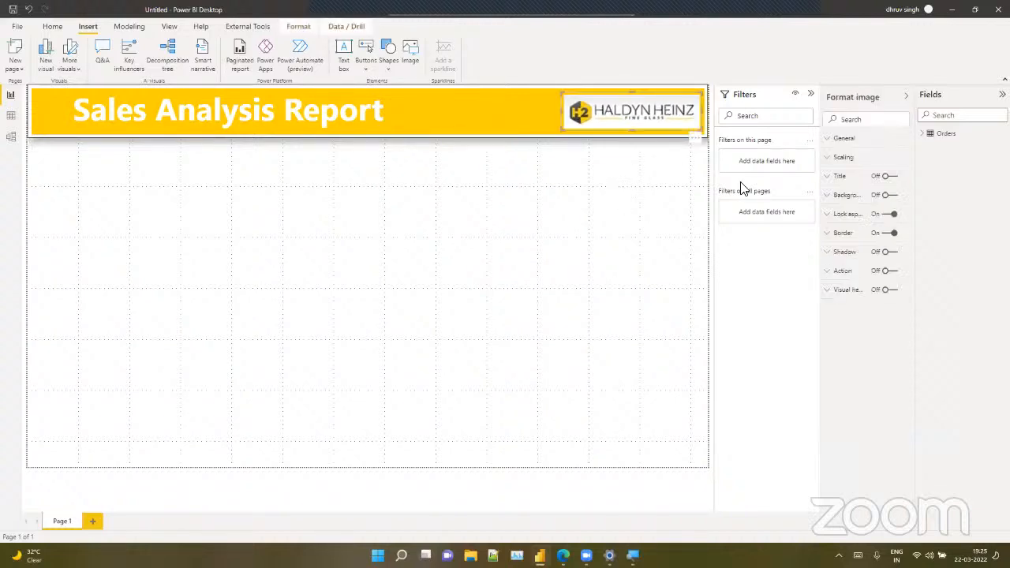
{"action": "left_click", "coordinate": [887, 236]}
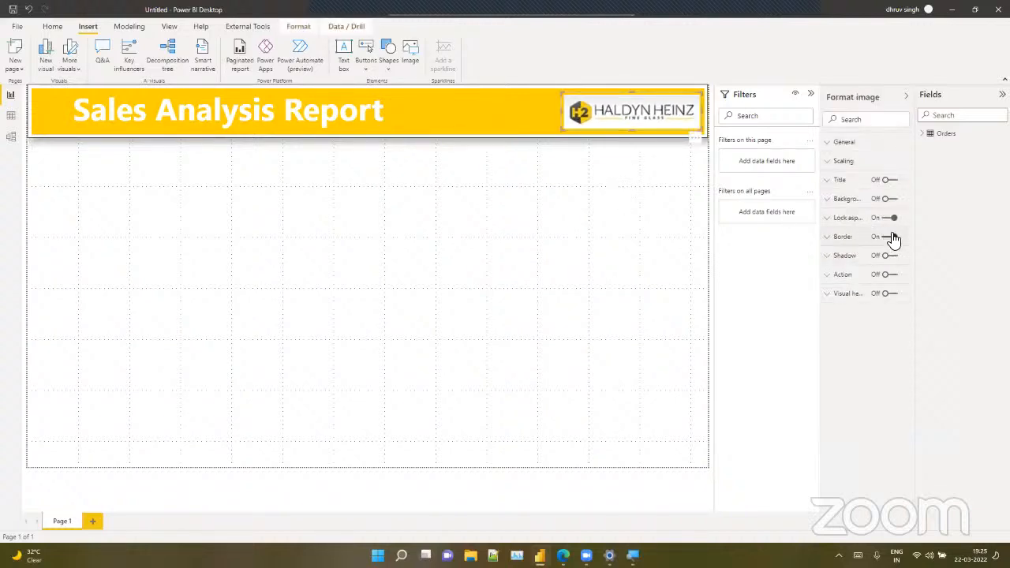
{"action": "left_click", "coordinate": [566, 239]}
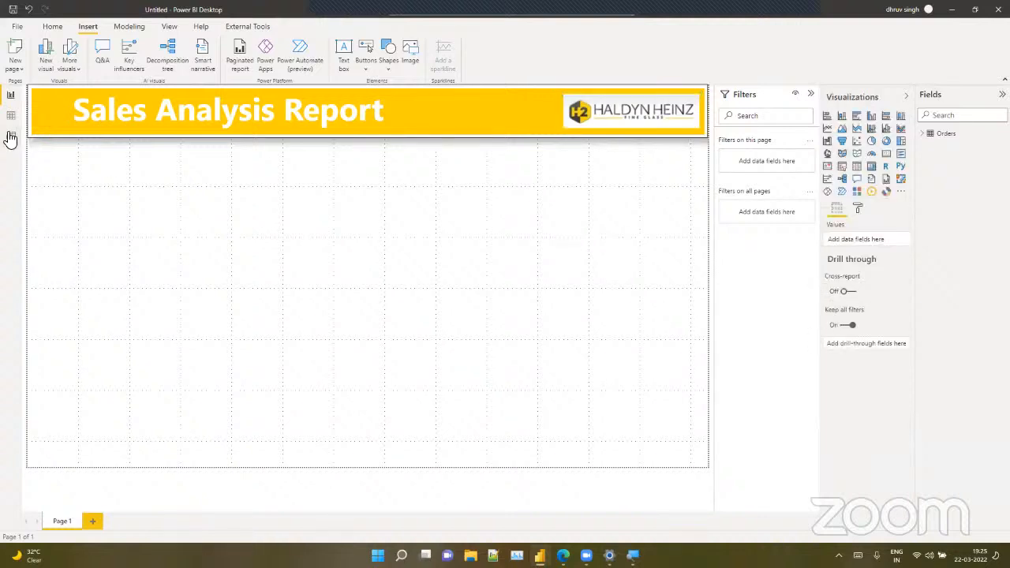
Enlarge the logo image a little more and centre it vertically at the right end of the title banner
{"action": "mouse_move", "coordinate": [654, 111]}
{"action": "left_mouse_down"}
{"action": "mouse_move", "coordinate": [661, 117]}
{"action": "mouse_move", "coordinate": [652, 105]}
{"action": "left_mouse_up"}
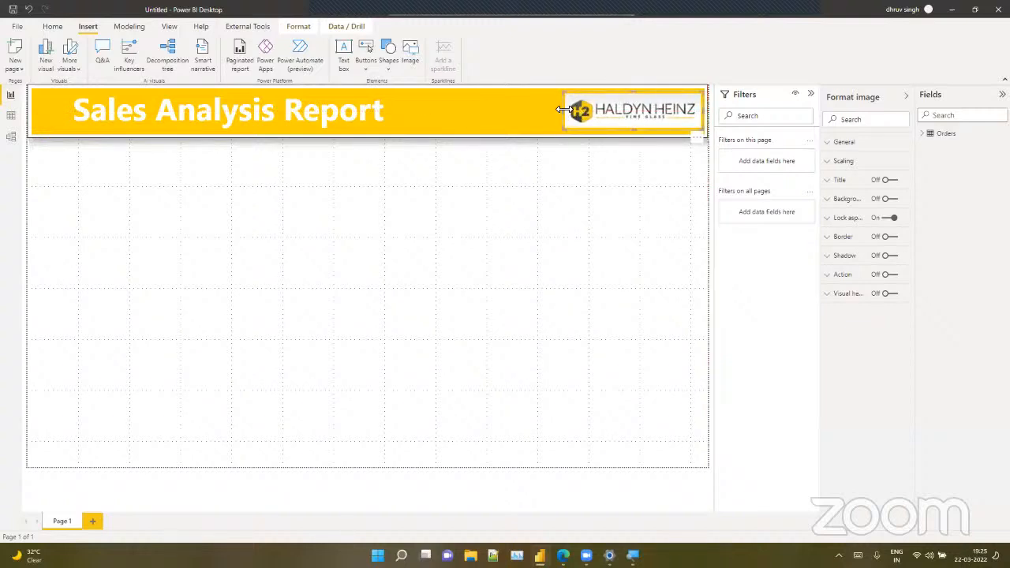
{"action": "left_click_drag", "start_coordinate": [564, 109], "coordinate": [553, 111]}
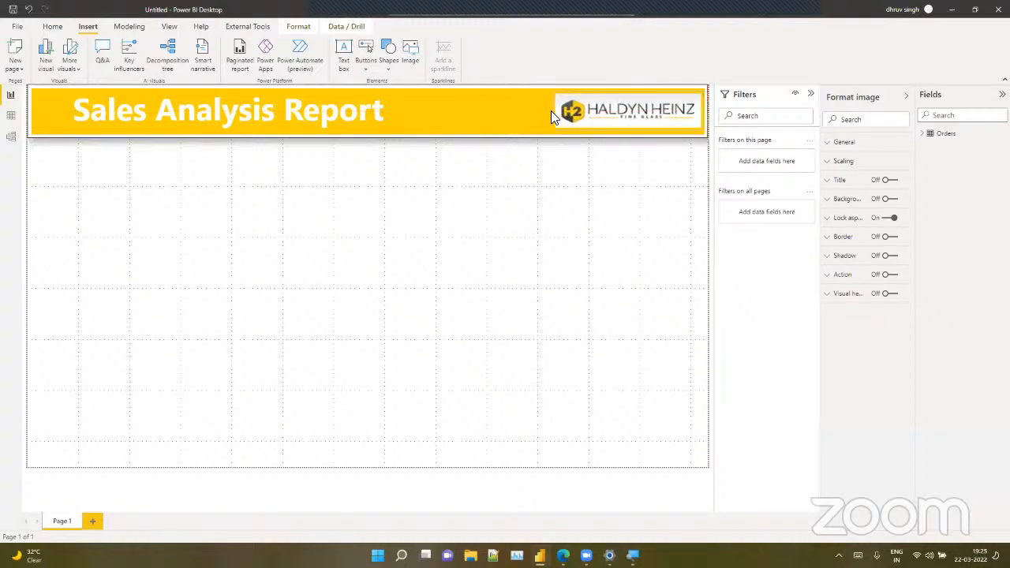
{"action": "left_click", "coordinate": [577, 254]}
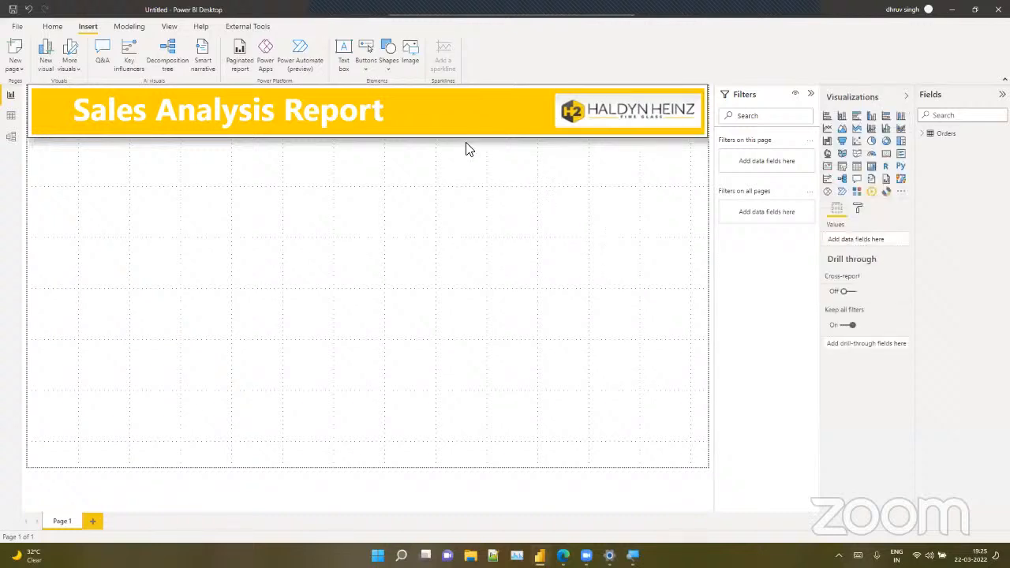
{"action": "left_click", "coordinate": [635, 121]}
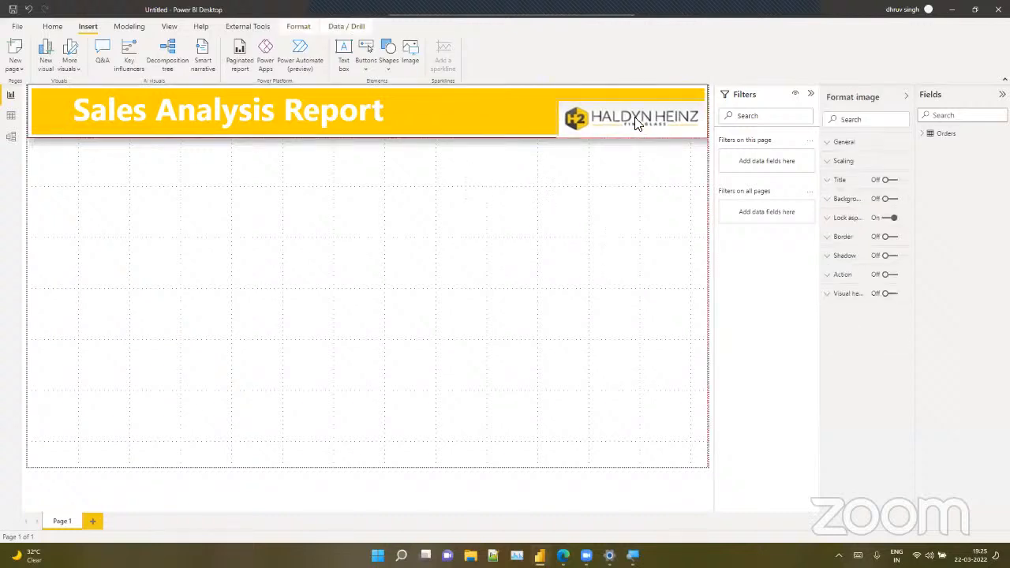
{"action": "left_click", "coordinate": [617, 211]}
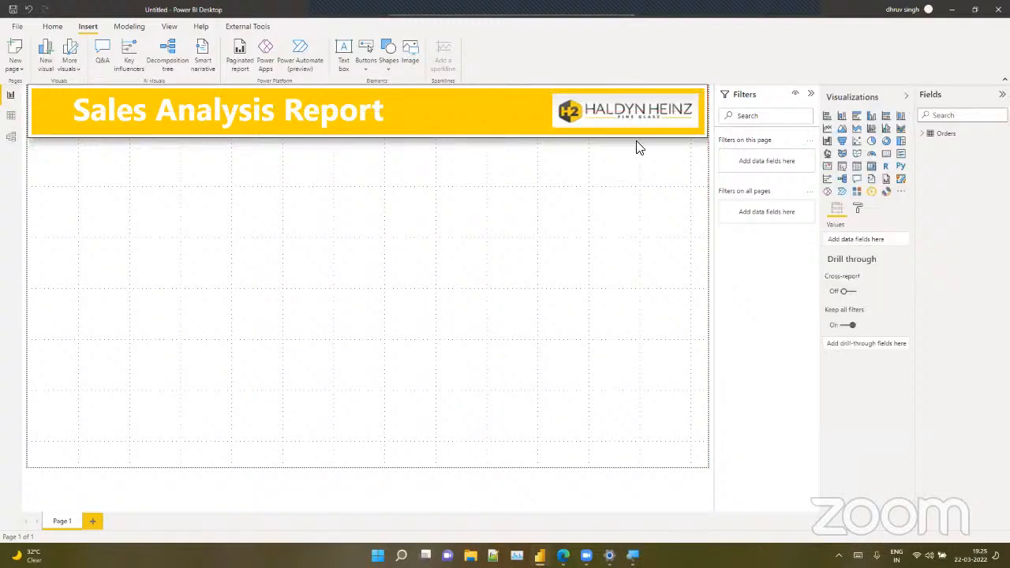
{"action": "left_click", "coordinate": [633, 116]}
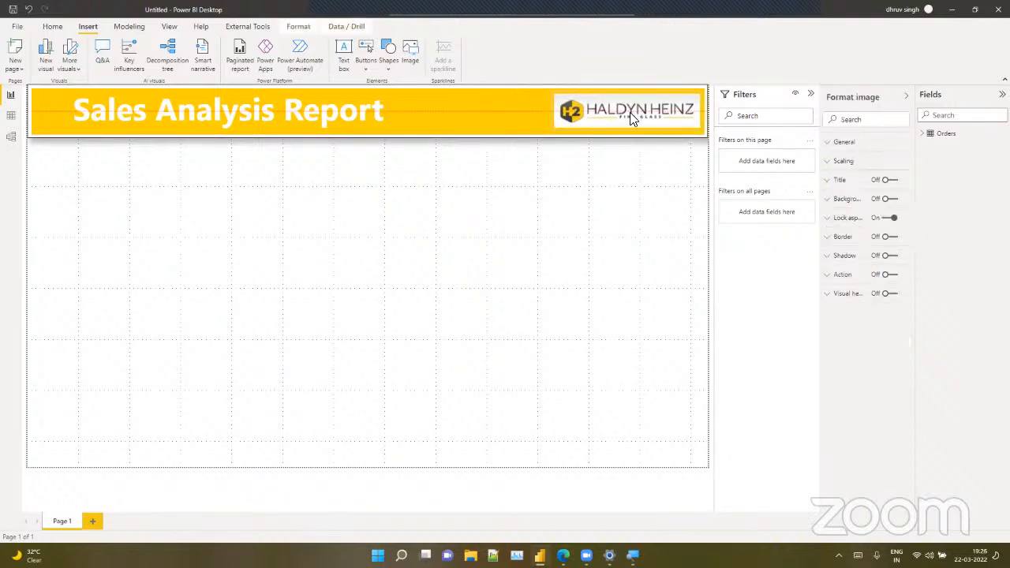
{"action": "left_click_drag", "start_coordinate": [630, 116], "coordinate": [630, 114]}
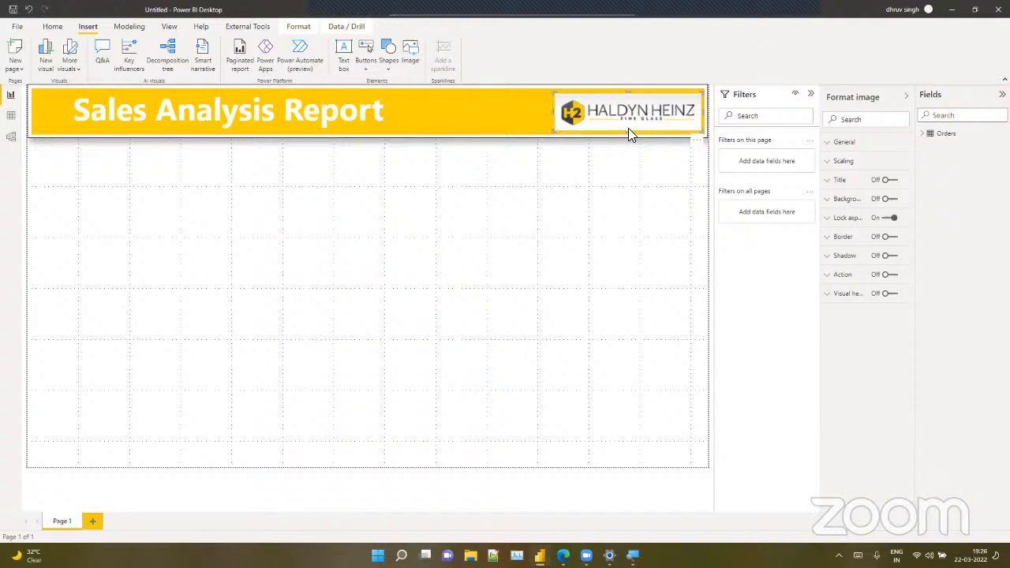
{"action": "left_click", "coordinate": [592, 187]}
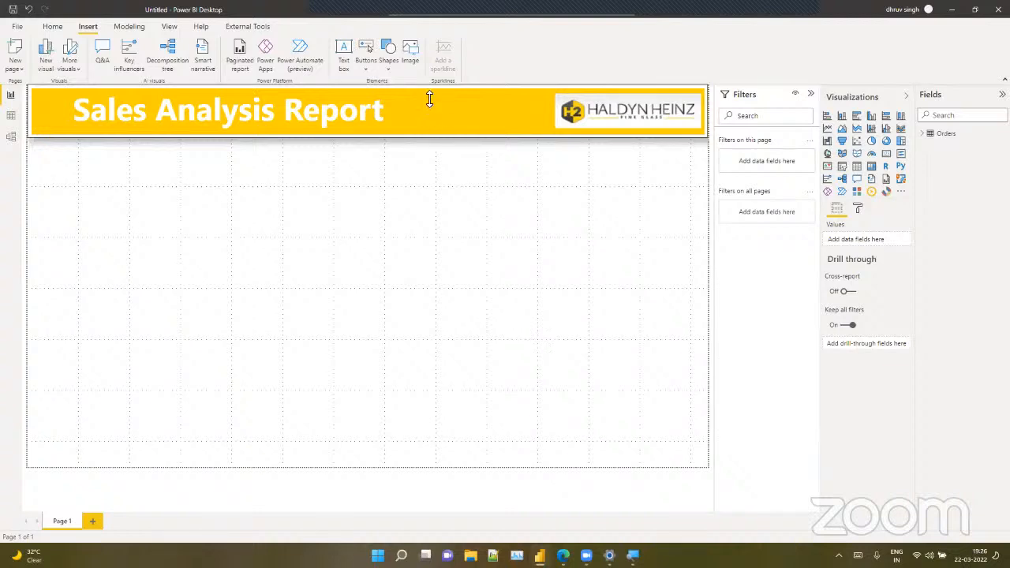
Insert the picture hhfg-banner-2-0 (1) from the Pictures folder into the report page
{"action": "left_click", "coordinate": [410, 52]}
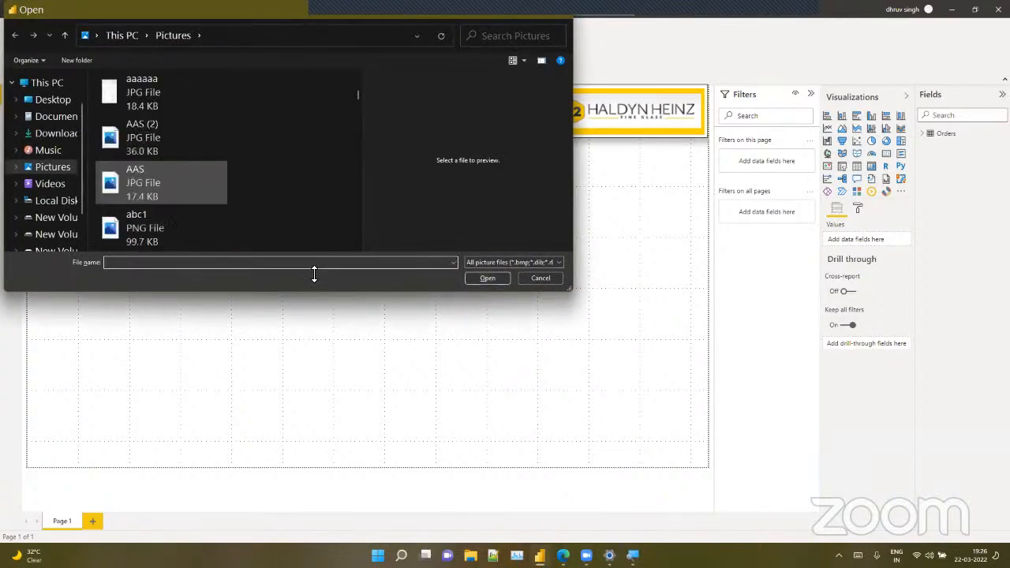
{"action": "scroll", "coordinate": [161, 183], "scroll_direction": "down", "scroll_amount": 3}
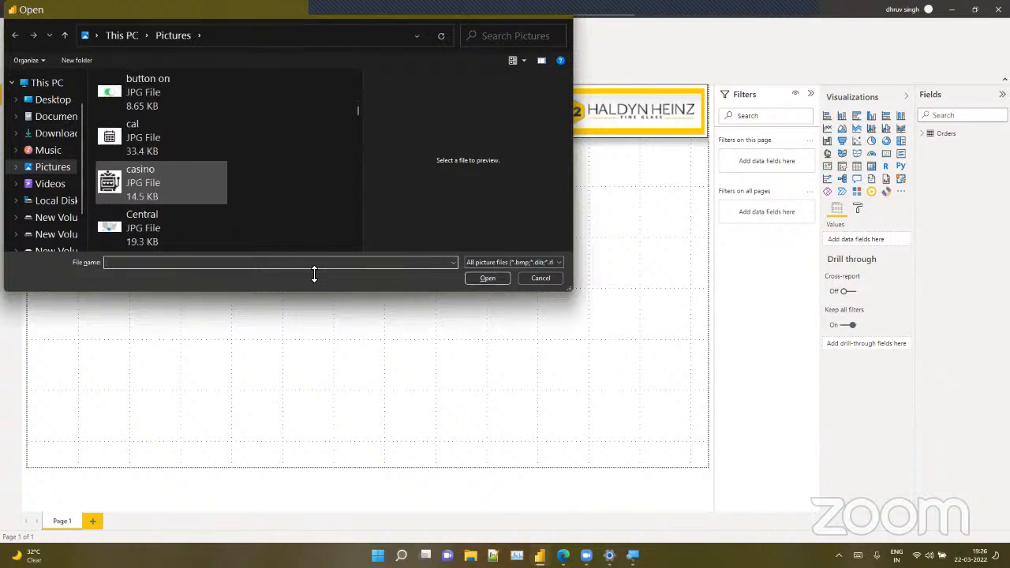
{"action": "scroll", "coordinate": [161, 183], "scroll_direction": "down", "scroll_amount": 10}
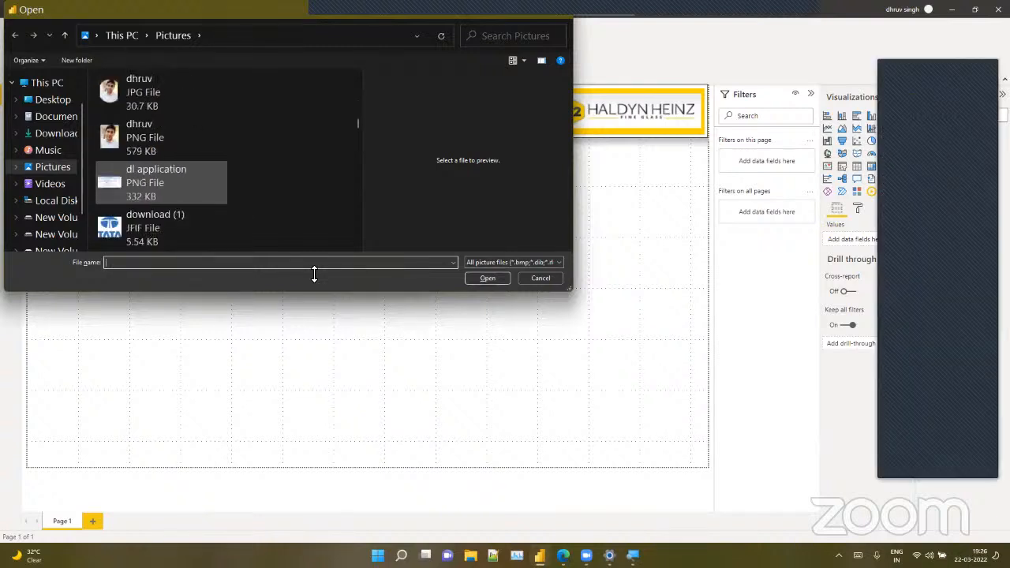
{"action": "scroll", "coordinate": [142, 203], "scroll_direction": "down", "scroll_amount": 12}
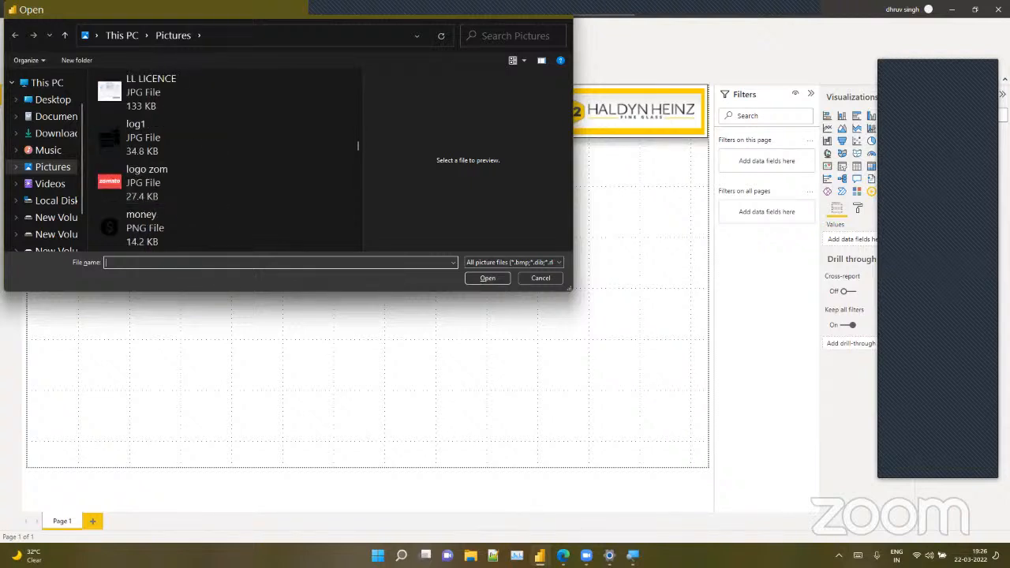
{"action": "left_click", "coordinate": [511, 23]}
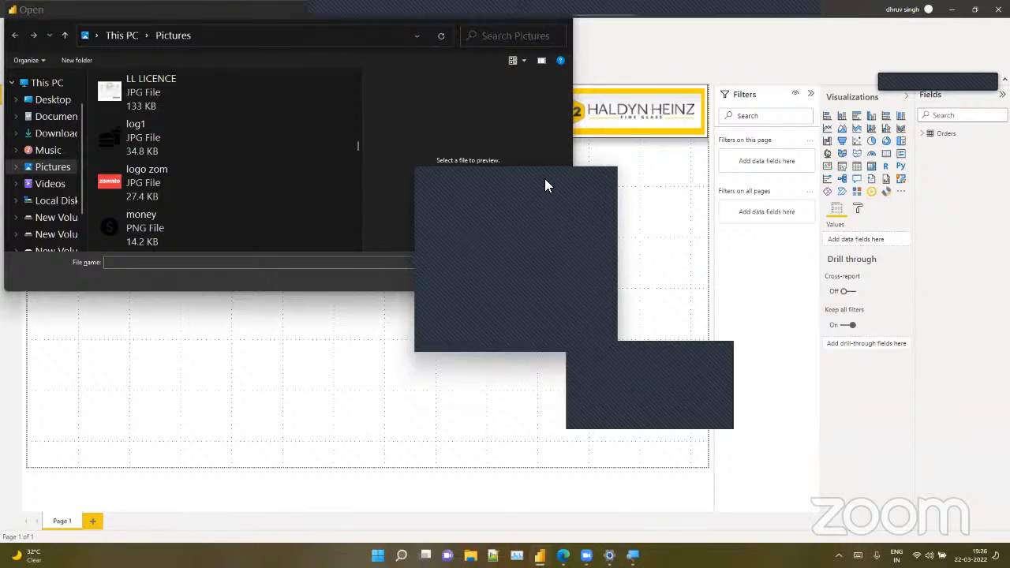
{"action": "scroll", "coordinate": [161, 183], "scroll_direction": "down", "scroll_amount": 3}
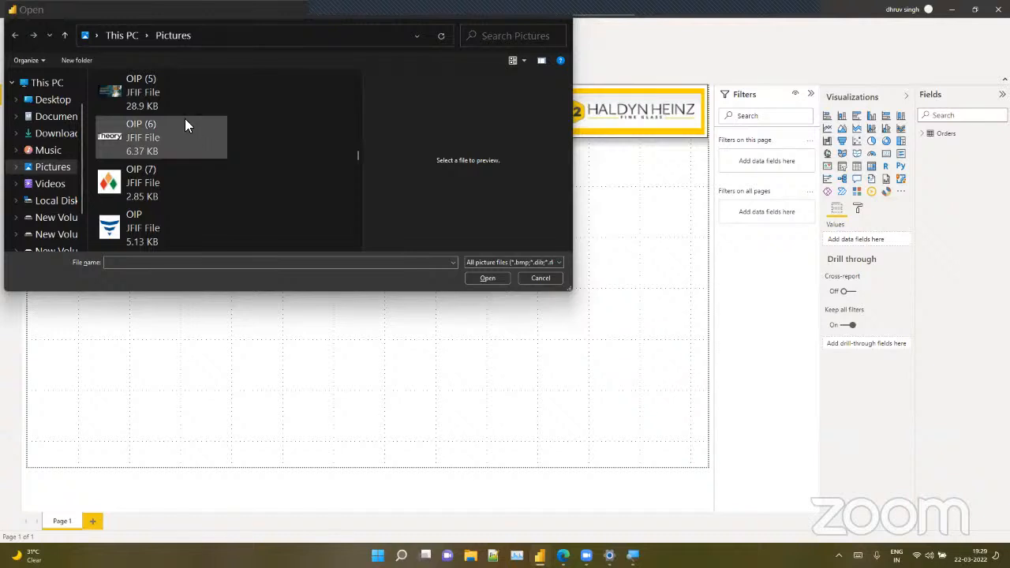
{"action": "scroll", "coordinate": [170, 100], "scroll_direction": "up", "scroll_amount": 2}
{"action": "scroll", "coordinate": [166, 140], "scroll_direction": "down", "scroll_amount": 3}
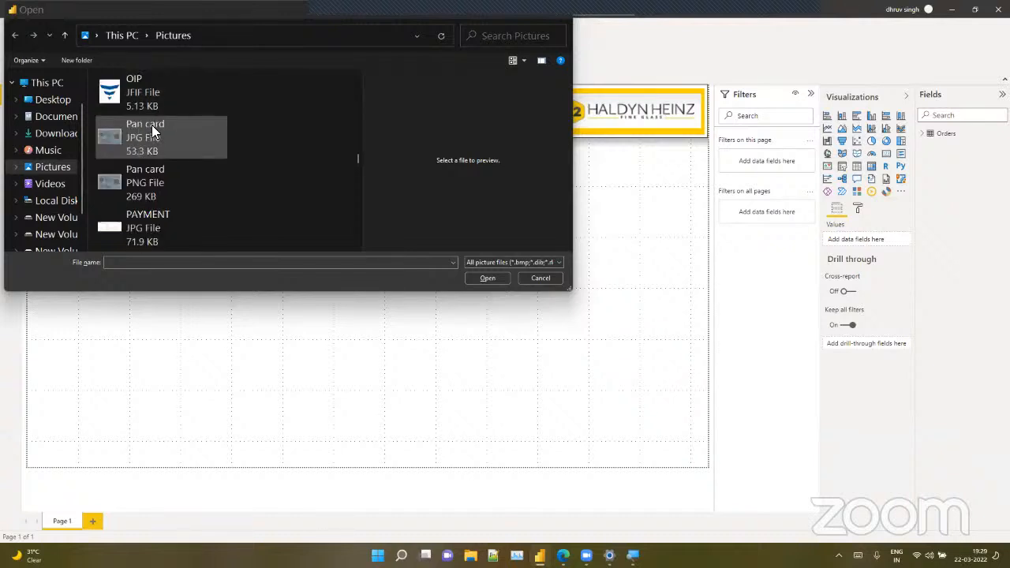
{"action": "scroll", "coordinate": [152, 125], "scroll_direction": "up", "scroll_amount": 3}
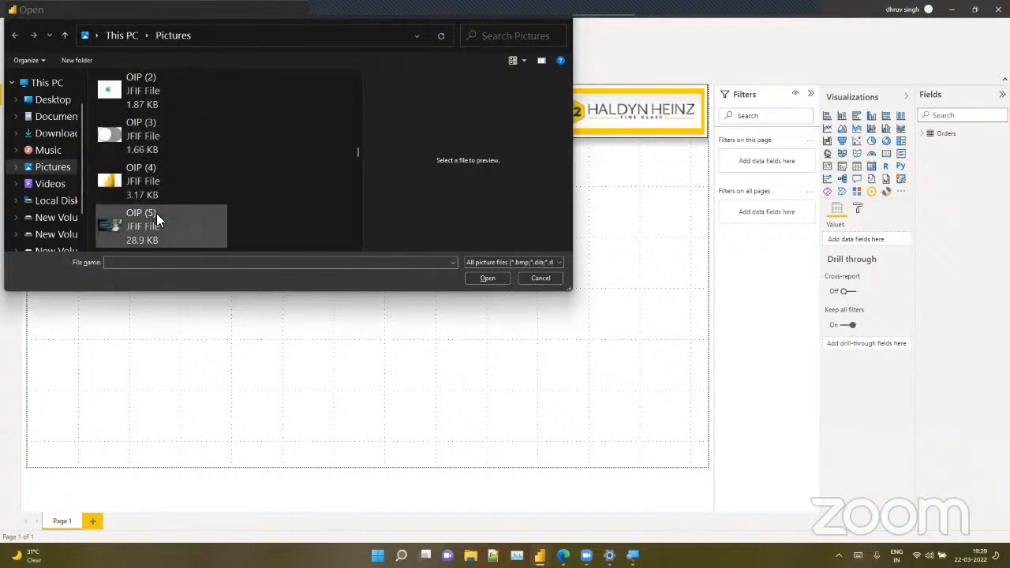
{"action": "scroll", "coordinate": [156, 213], "scroll_direction": "down", "scroll_amount": 3}
{"action": "scroll", "coordinate": [156, 213], "scroll_direction": "down", "scroll_amount": 2}
{"action": "scroll", "coordinate": [155, 213], "scroll_direction": "up", "scroll_amount": 10}
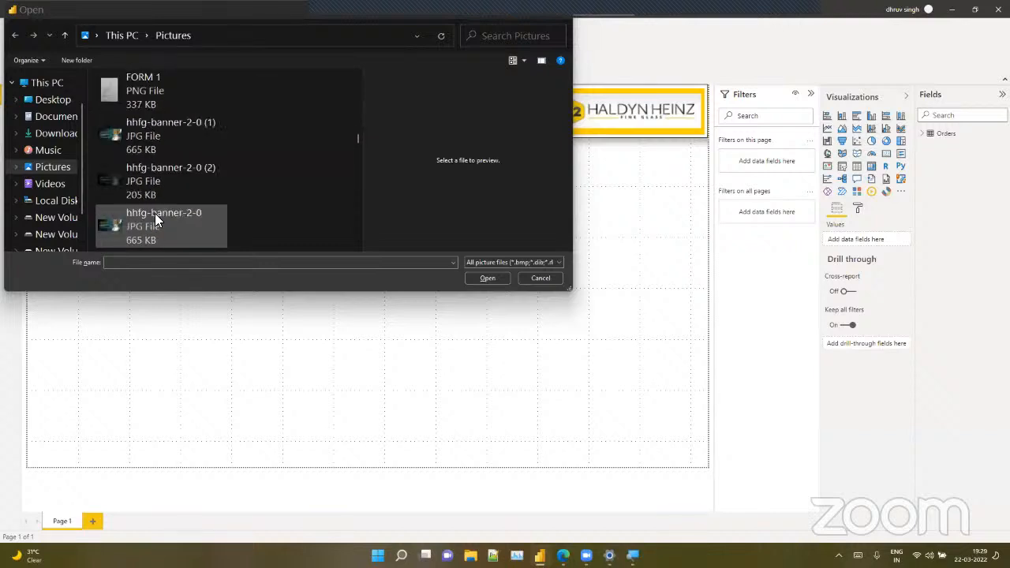
{"action": "scroll", "coordinate": [155, 213], "scroll_direction": "up", "scroll_amount": 15}
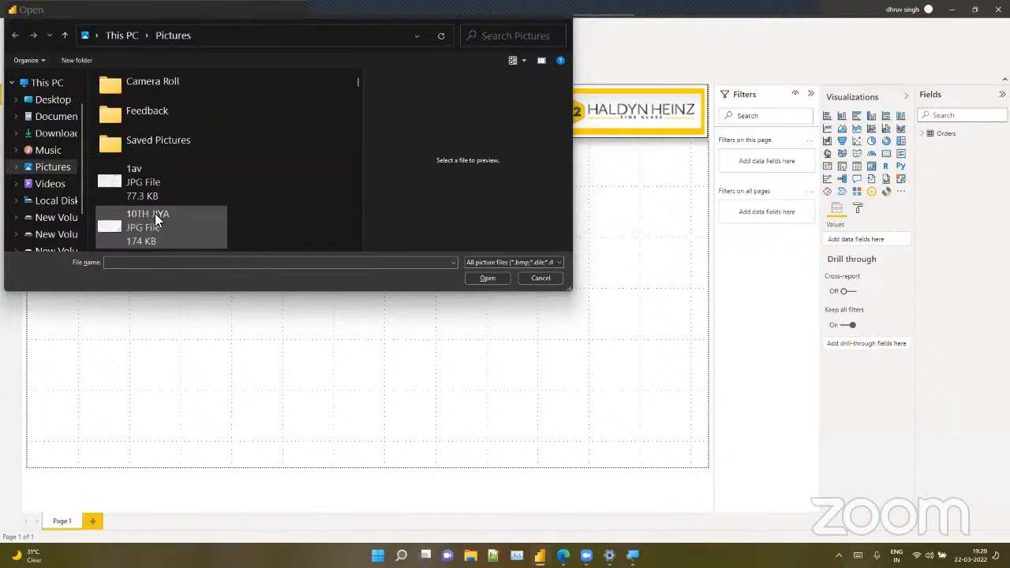
{"action": "scroll", "coordinate": [155, 213], "scroll_direction": "down", "scroll_amount": 2}
{"action": "scroll", "coordinate": [155, 214], "scroll_direction": "down", "scroll_amount": 3}
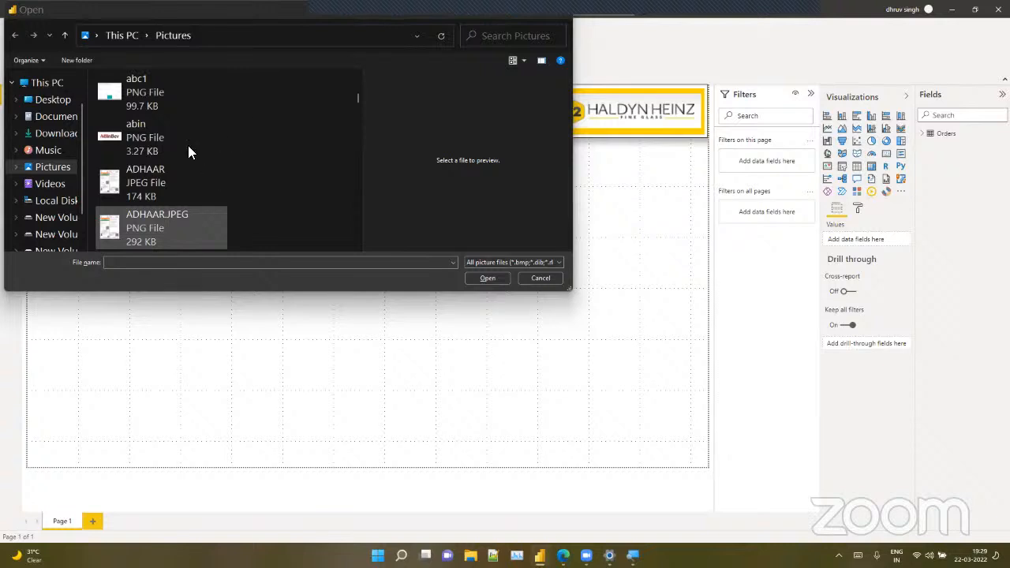
{"action": "scroll", "coordinate": [207, 189], "scroll_direction": "down", "scroll_amount": 5}
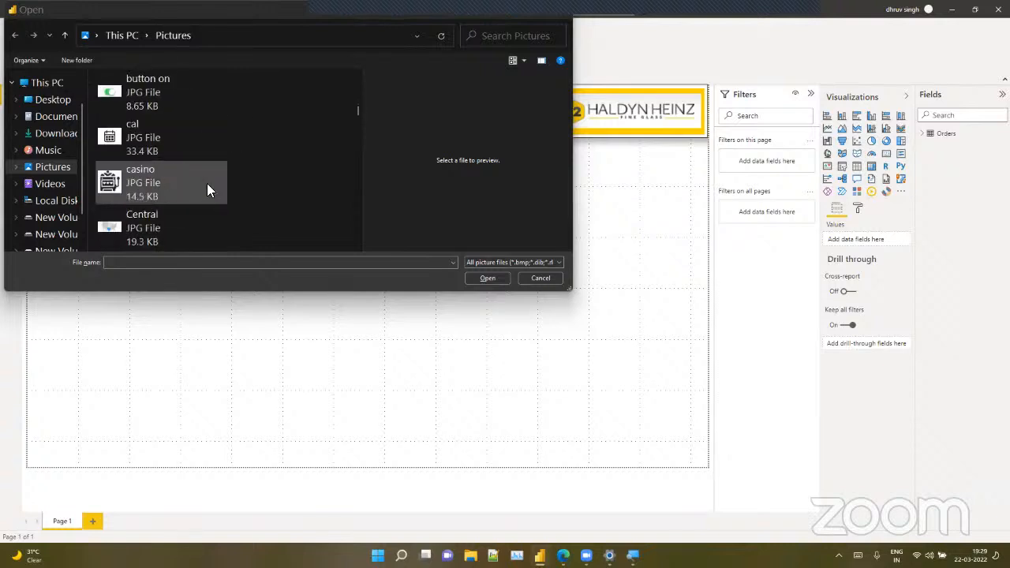
{"action": "scroll", "coordinate": [206, 190], "scroll_direction": "down", "scroll_amount": 15}
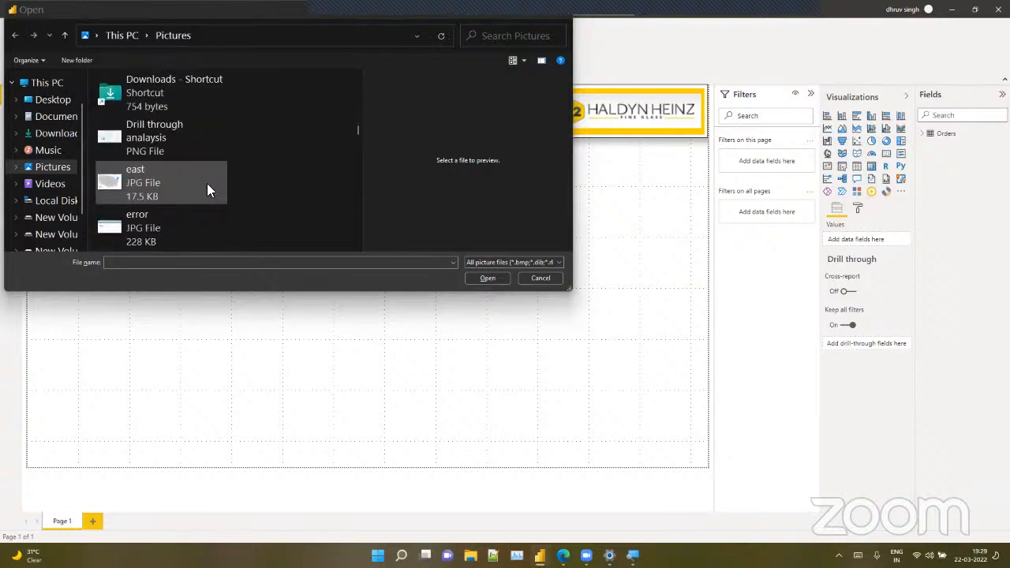
{"action": "scroll", "coordinate": [207, 183], "scroll_direction": "down", "scroll_amount": 3}
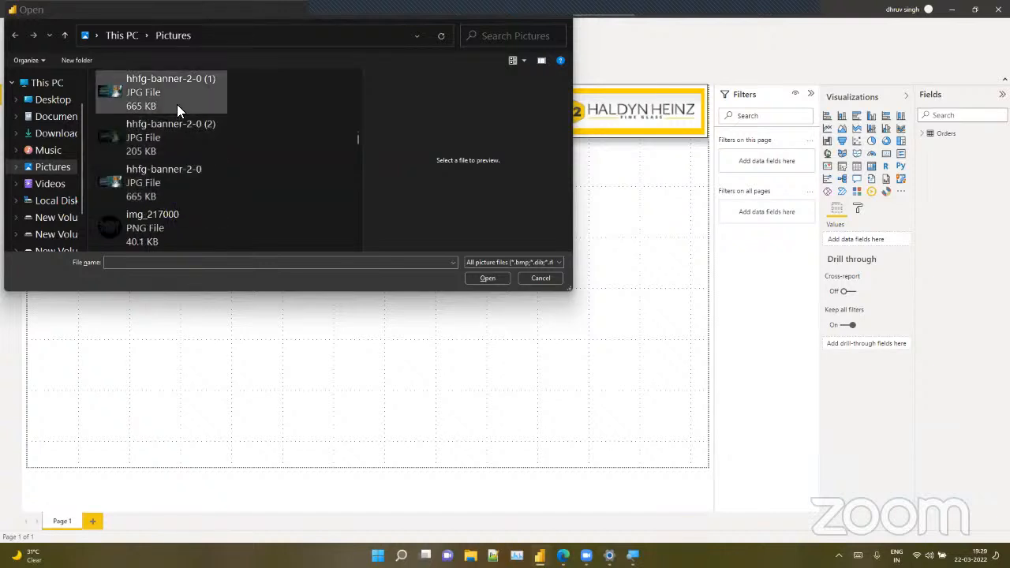
{"action": "left_click", "coordinate": [177, 105]}
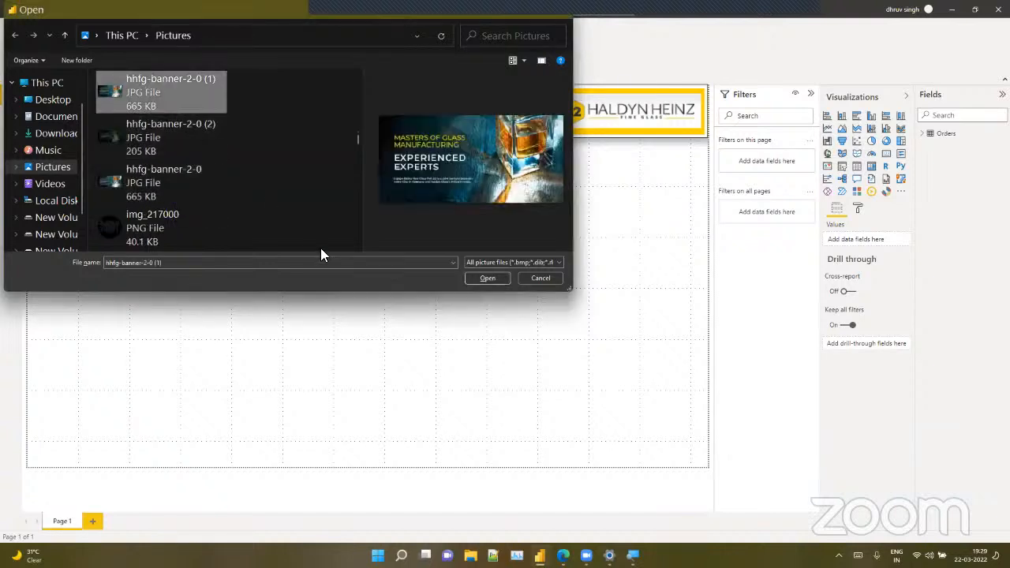
{"action": "left_click", "coordinate": [487, 279]}
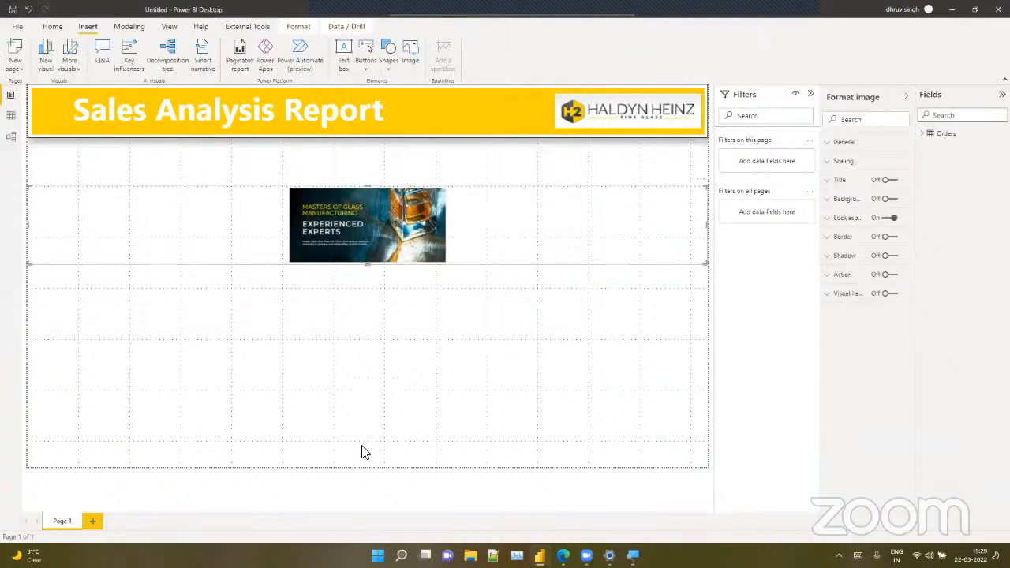
Enlarge the inserted glass picture to fill the page below the title banner and set its scaling to Fit
{"action": "left_click_drag", "start_coordinate": [362, 446], "coordinate": [363, 522]}
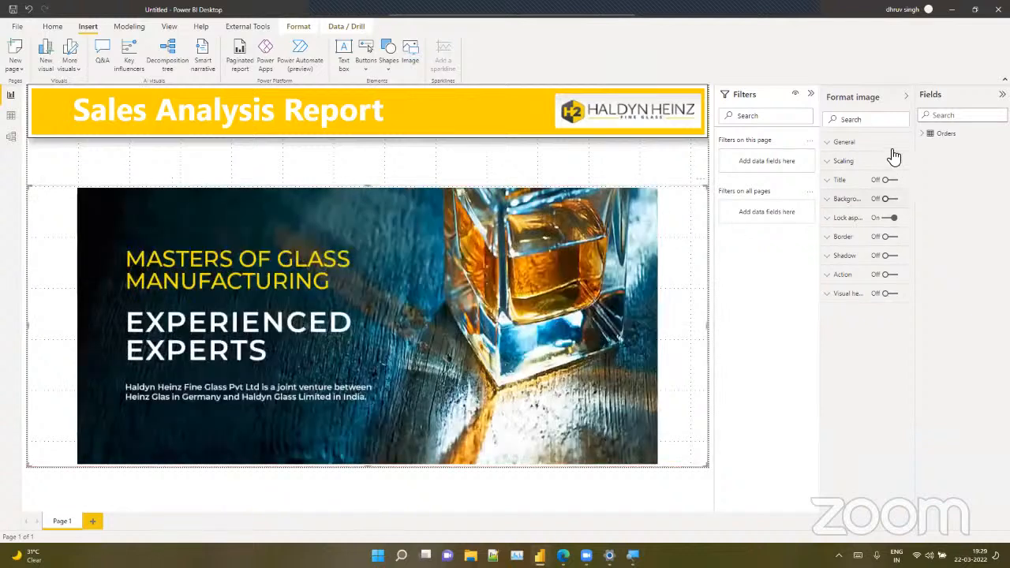
{"action": "left_click", "coordinate": [857, 163]}
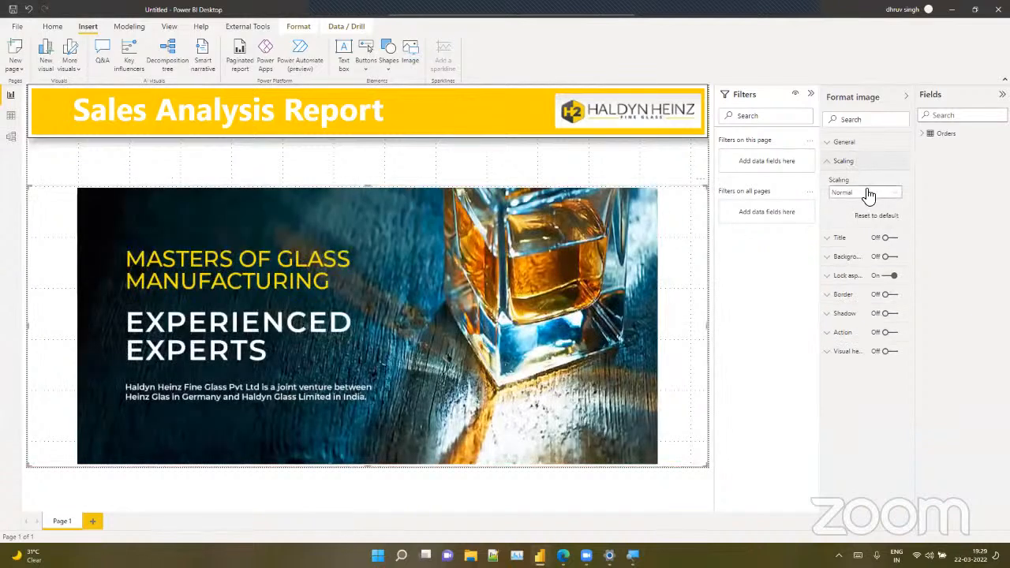
{"action": "left_click", "coordinate": [869, 195]}
{"action": "left_click", "coordinate": [864, 222]}
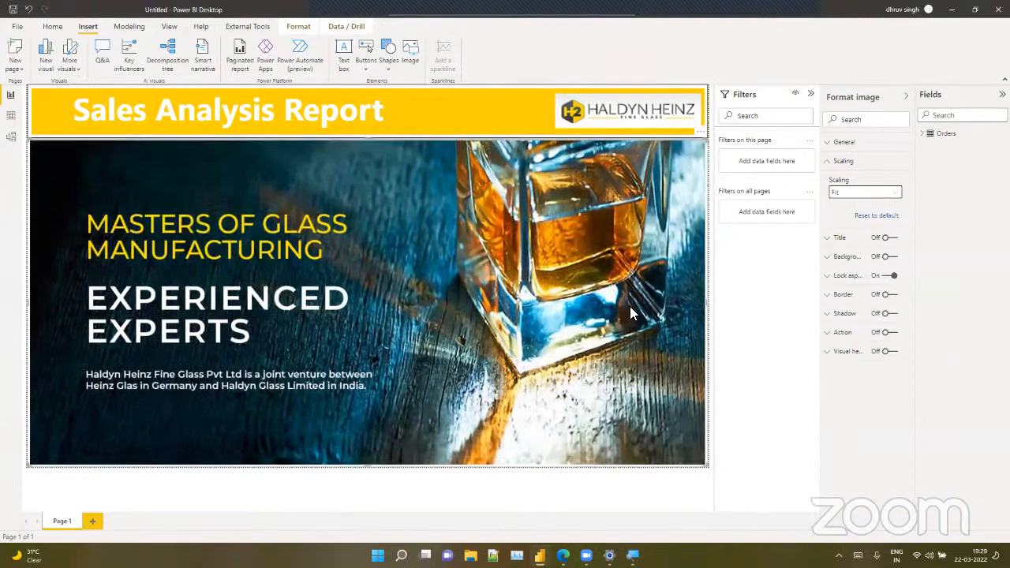
Narrow the glass picture to about three quarters of the page width, leaving a blank strip beside it
{"action": "left_click_drag", "start_coordinate": [630, 314], "coordinate": [541, 316]}
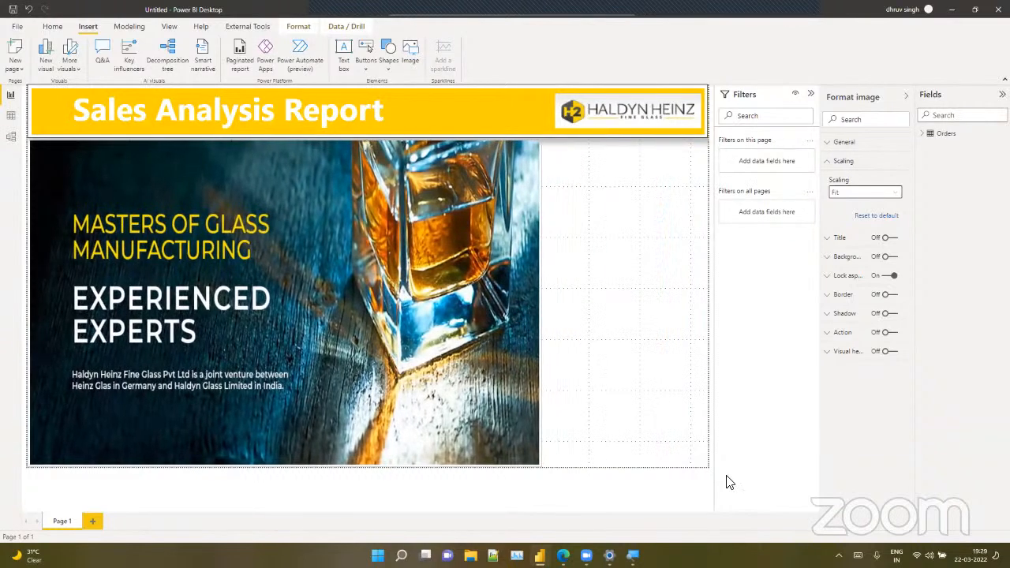
{"action": "left_click", "coordinate": [835, 165]}
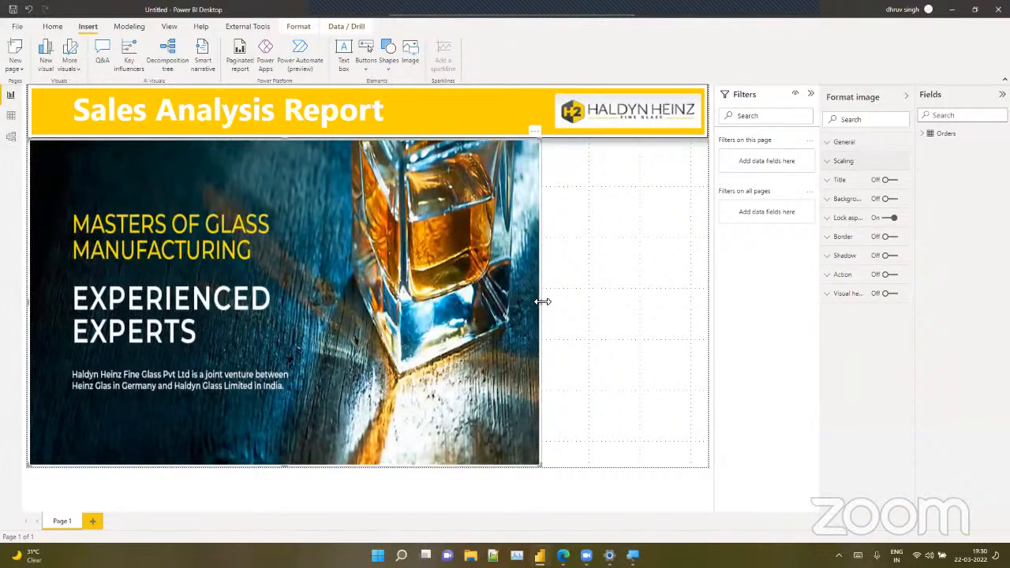
{"action": "left_click_drag", "start_coordinate": [543, 301], "coordinate": [548, 304]}
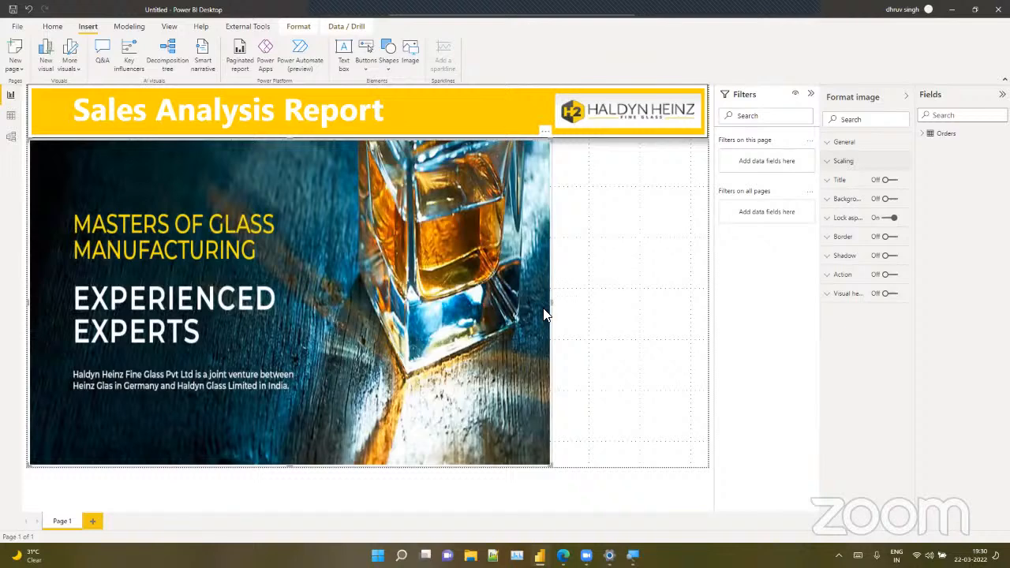
{"action": "left_click_drag", "start_coordinate": [550, 305], "coordinate": [544, 309]}
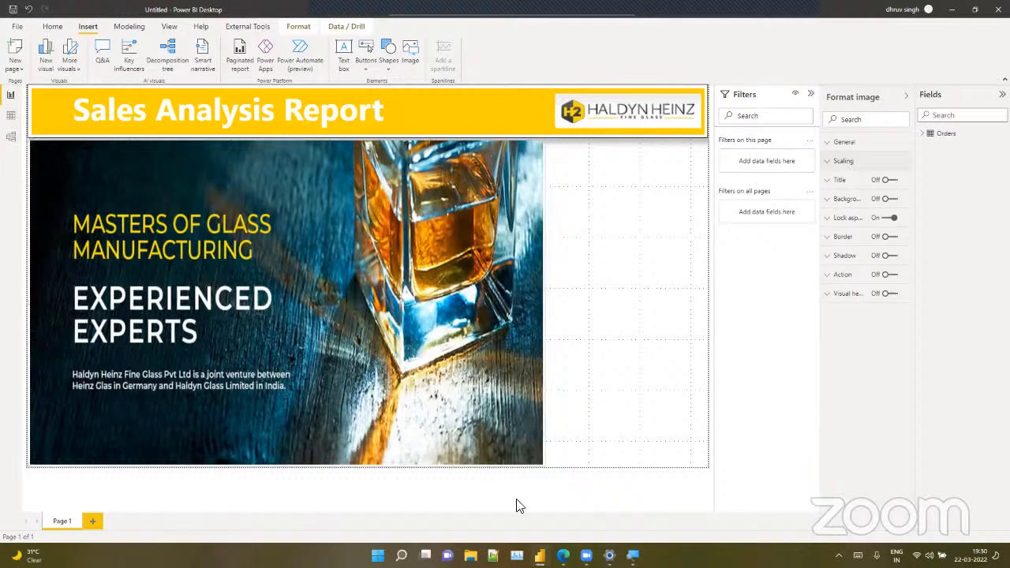
Switch to Microsoft Edge and pick the dark teal colour #28646e from the Haldyn Heinz website with the colour picker extension
{"action": "left_click", "coordinate": [562, 554]}
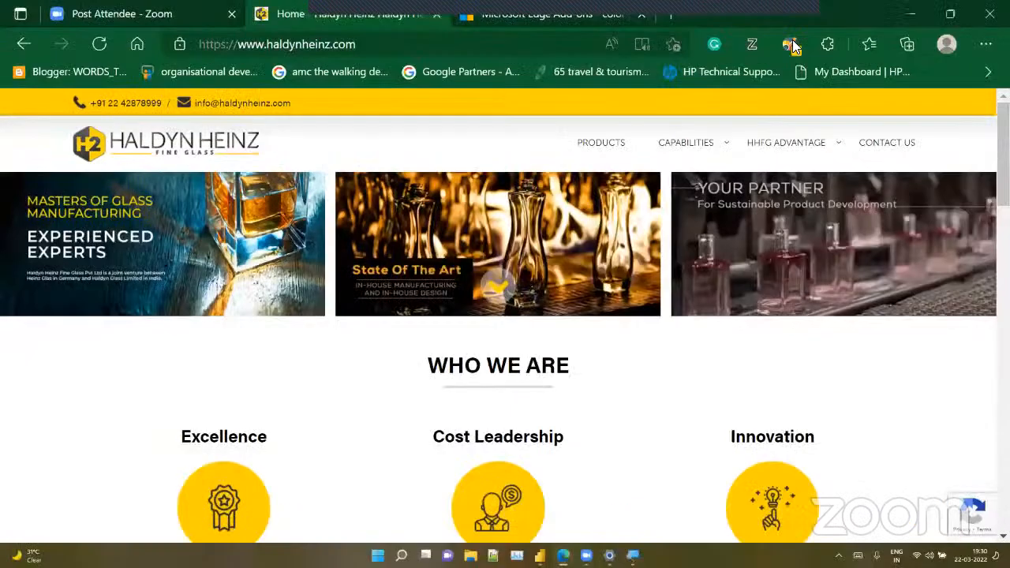
{"action": "left_click", "coordinate": [791, 44]}
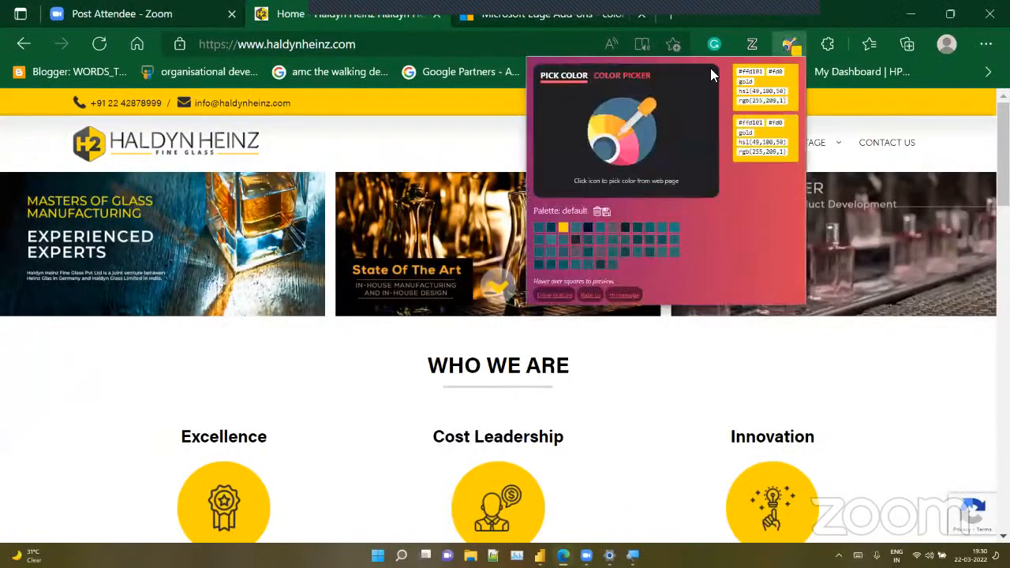
{"action": "left_click", "coordinate": [336, 146]}
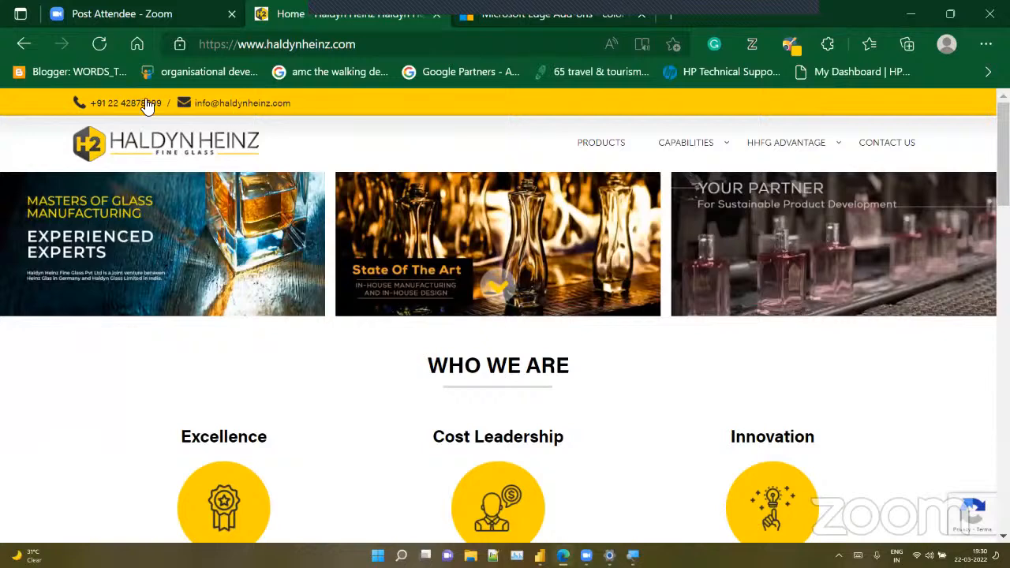
{"action": "left_click", "coordinate": [786, 48]}
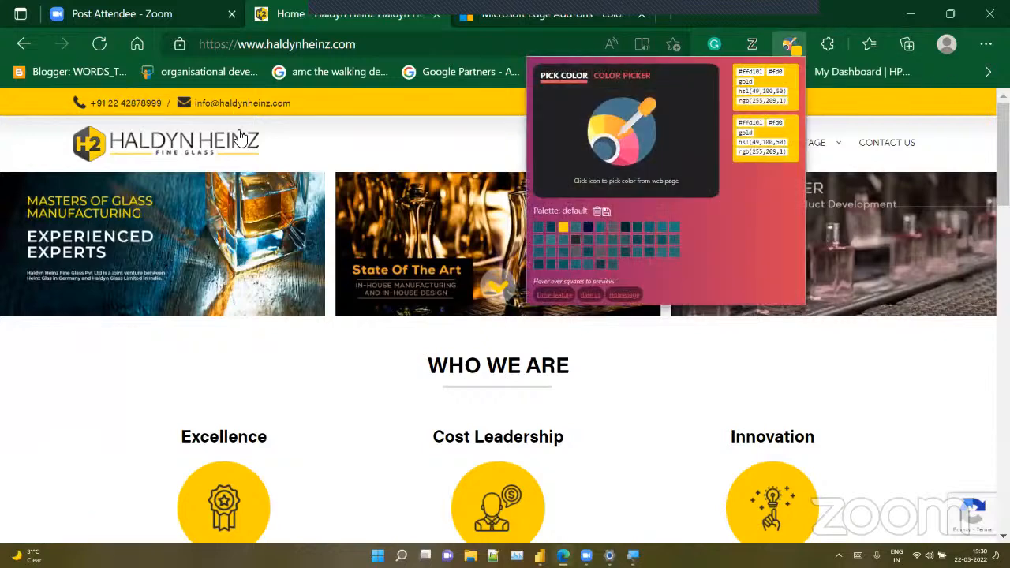
{"action": "left_click", "coordinate": [68, 88]}
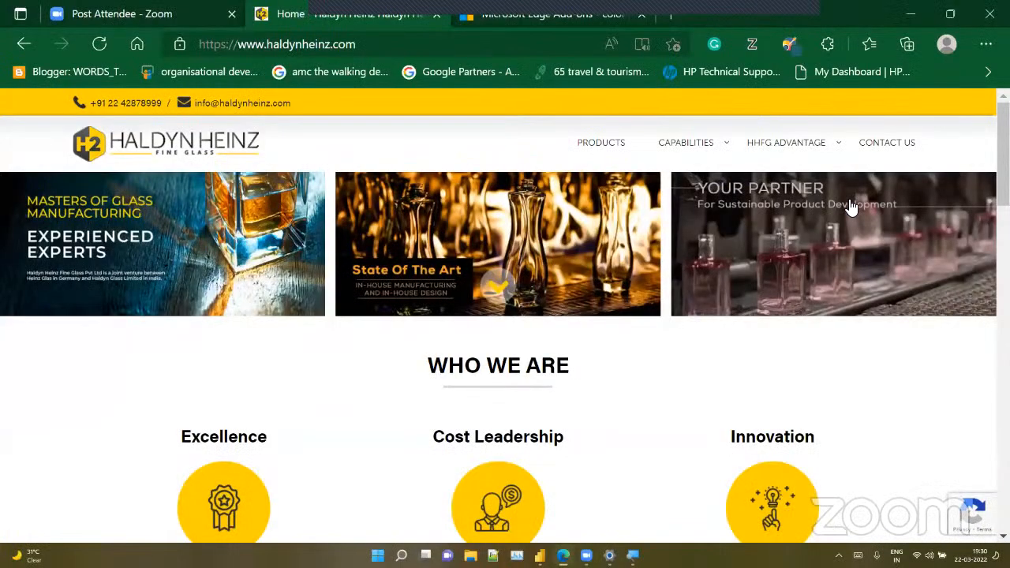
Switch back to Power BI Desktop, turn on the glass picture's background and set its colour to #FFD101
{"action": "left_click", "coordinate": [851, 201]}
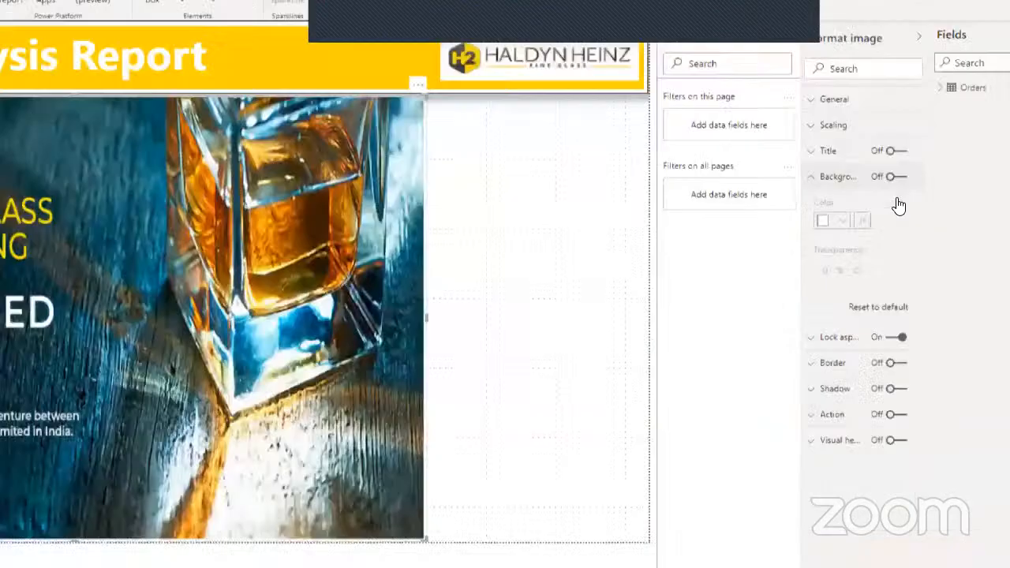
{"action": "left_click", "coordinate": [897, 178]}
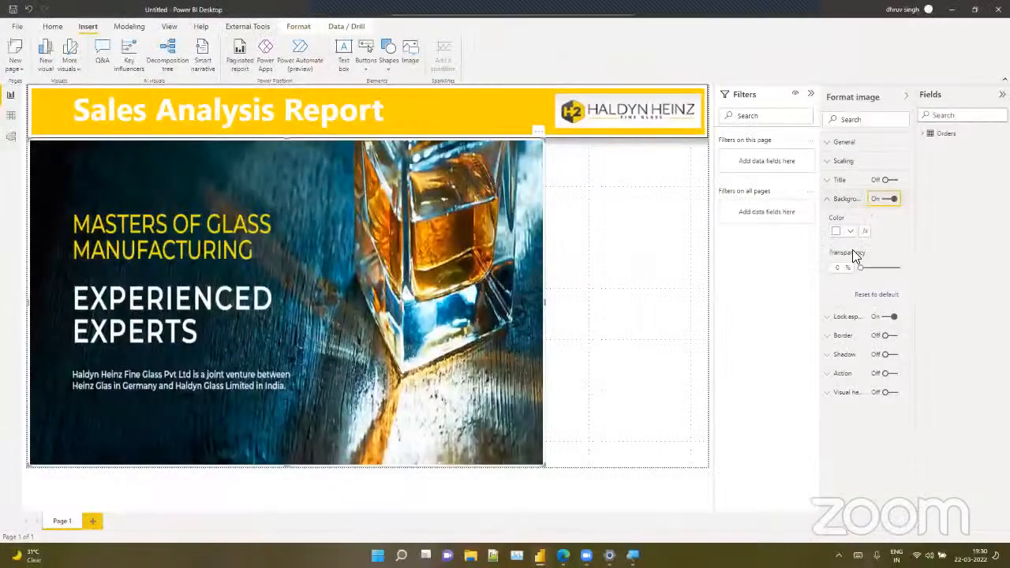
{"action": "left_click", "coordinate": [850, 233]}
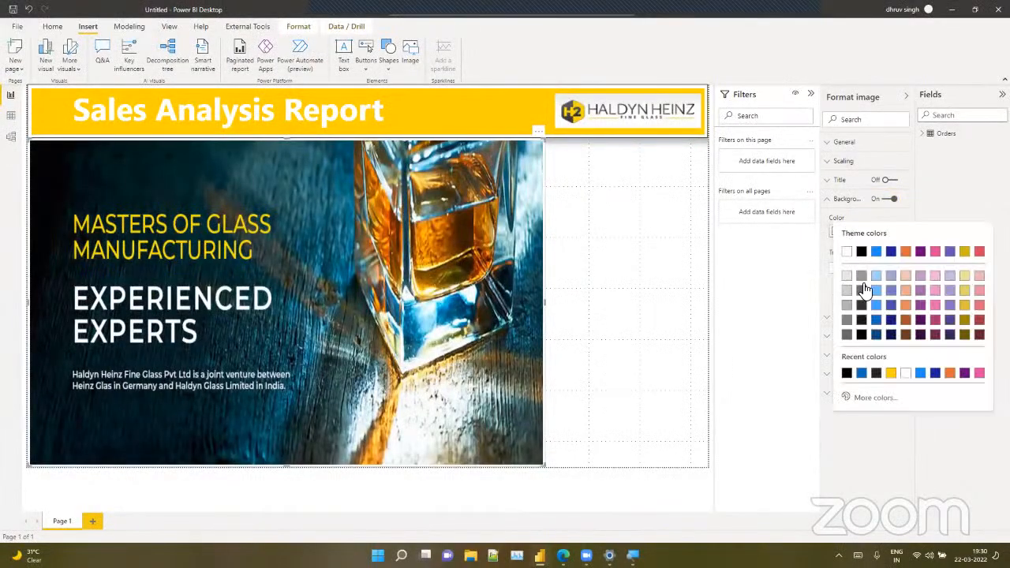
{"action": "left_click", "coordinate": [873, 392]}
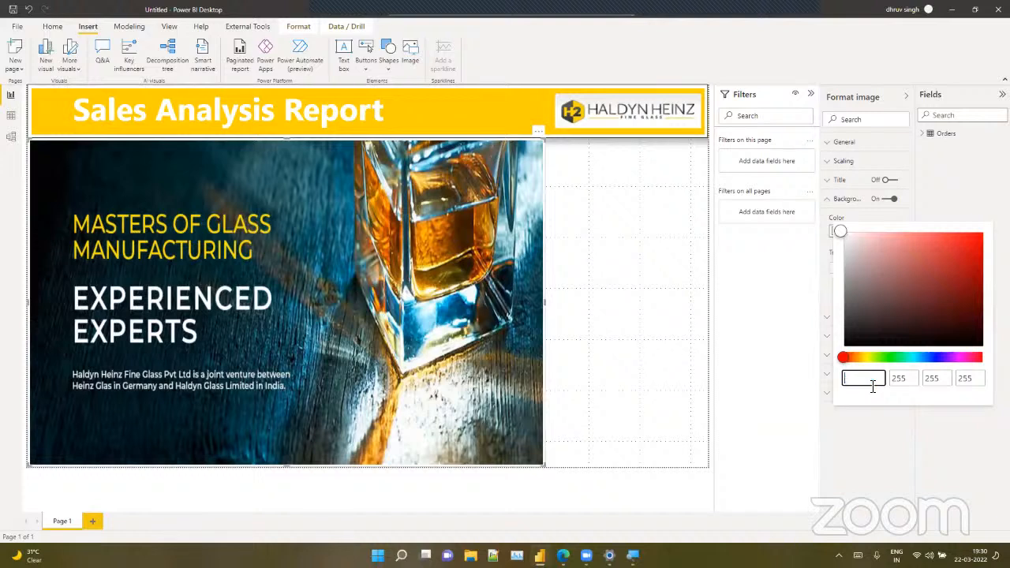
{"action": "type", "text": "#FFD101"}
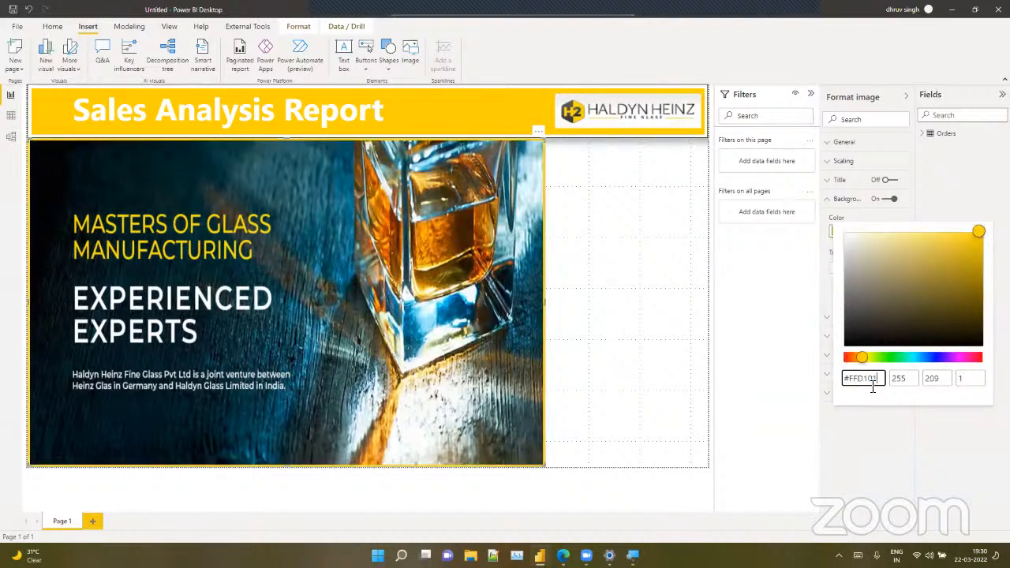
Clear the current background colour code, switch to Microsoft Edge and copy the hex code #28646e from the colour picker extension
{"action": "key", "text": "BackSpace"}
{"action": "key", "text": "BackSpace"}
{"action": "key", "text": "BackSpace"}
{"action": "key", "text": "BackSpace"}
{"action": "key", "text": "BackSpace"}
{"action": "key", "text": "BackSpace"}
{"action": "key", "text": "BackSpace"}
{"action": "key", "text": "alt+Tab"}
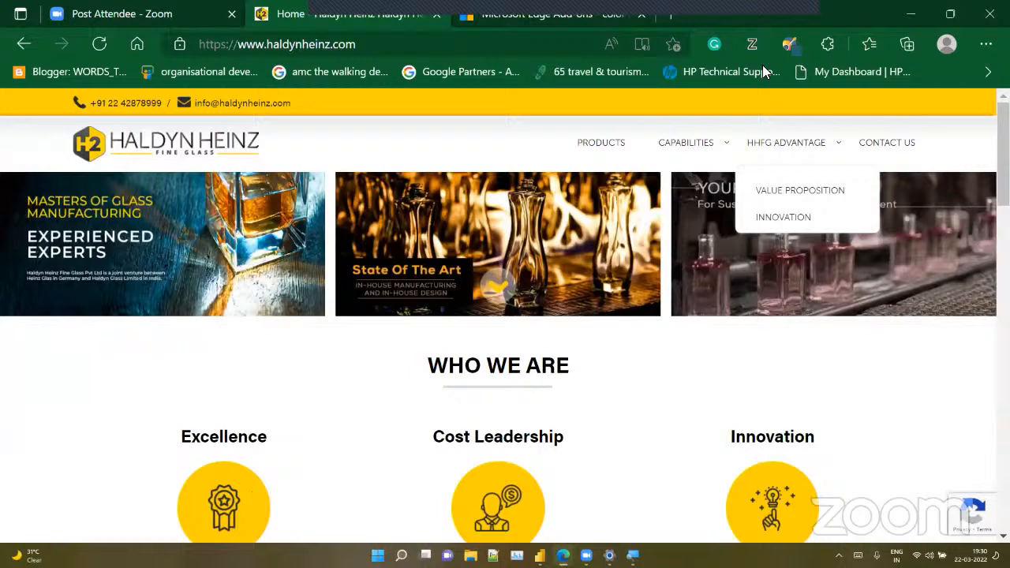
{"action": "left_click", "coordinate": [792, 46]}
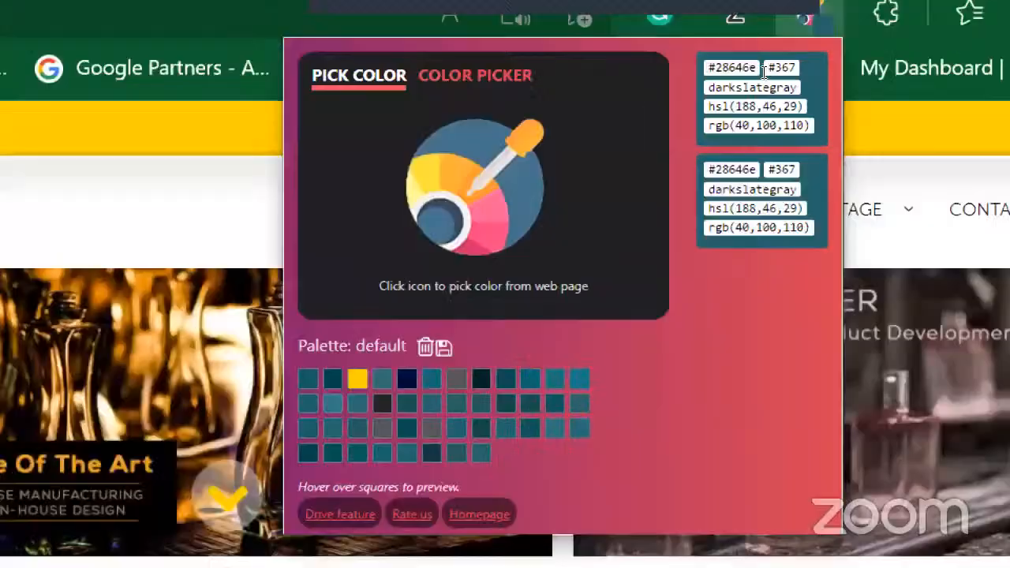
{"action": "left_click_drag", "start_coordinate": [762, 71], "coordinate": [749, 72]}
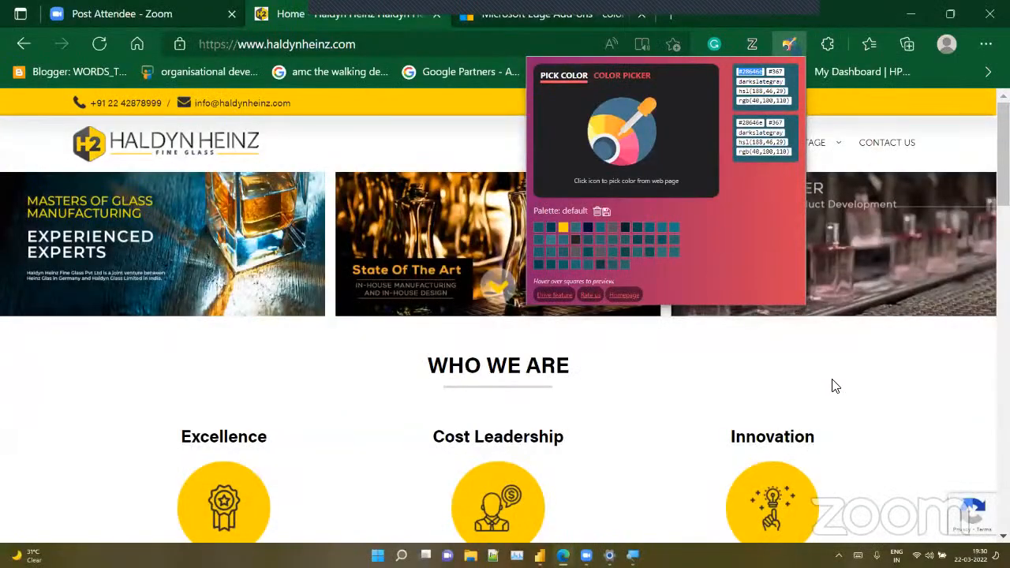
Switch back to Power BI Desktop and set the glass picture's background colour to #28646E with 0% transparency
{"action": "key", "text": "alt+Tab"}
{"action": "key", "text": "BackSpace"}
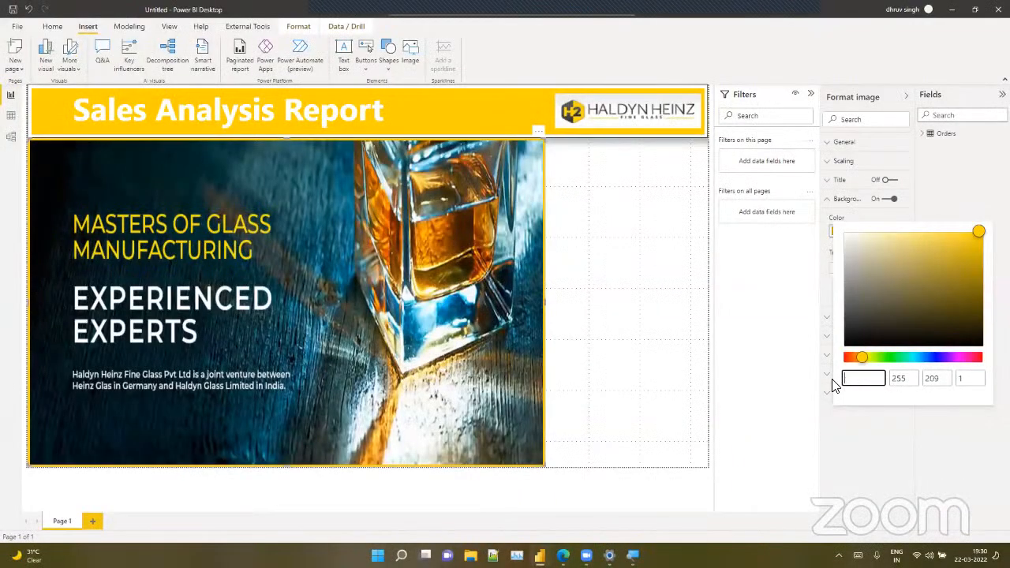
{"action": "type", "text": "#28646E"}
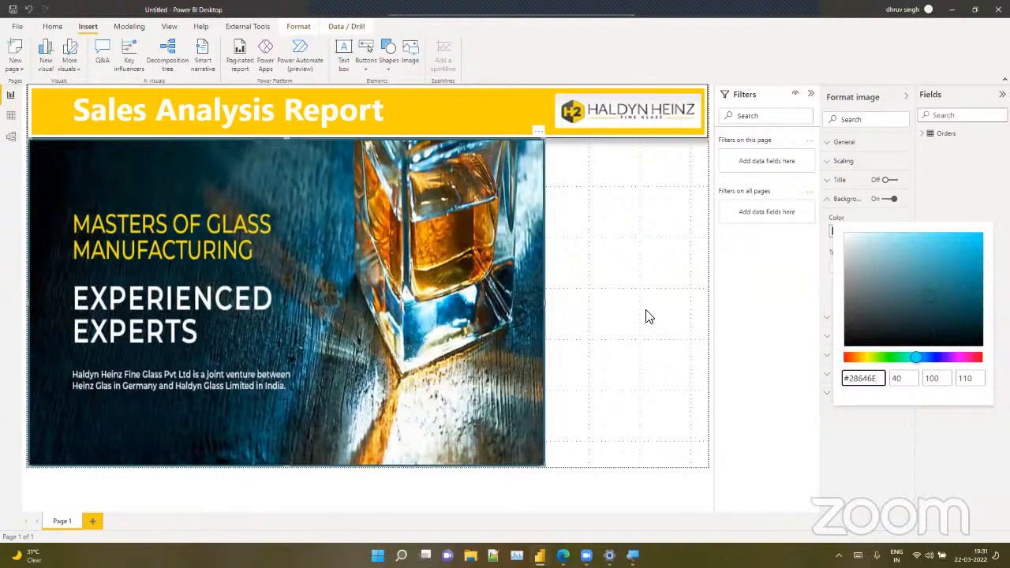
{"action": "left_click", "coordinate": [621, 309]}
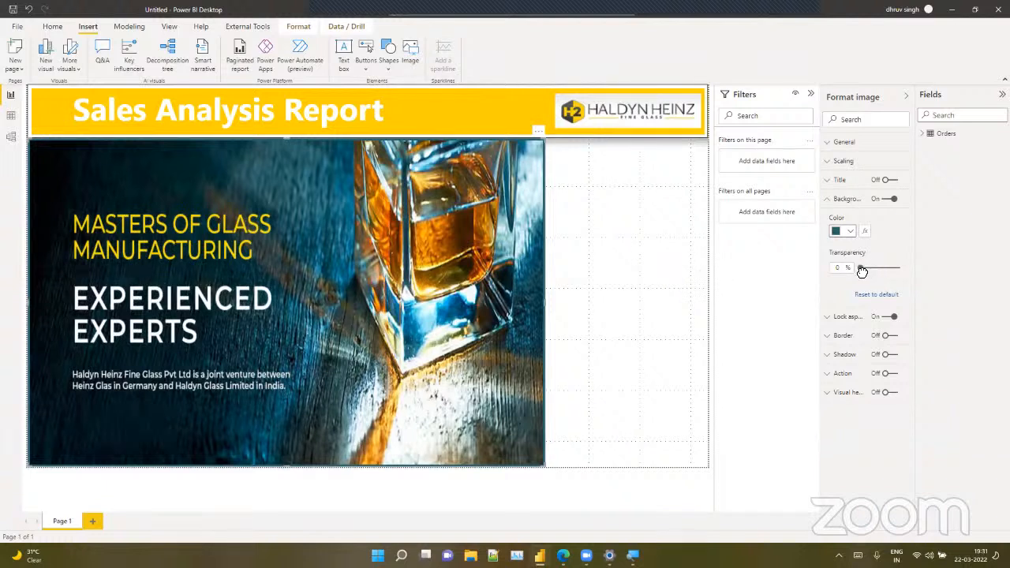
{"action": "mouse_move", "coordinate": [864, 269]}
{"action": "left_mouse_down"}
{"action": "mouse_move", "coordinate": [918, 275]}
{"action": "mouse_move", "coordinate": [859, 269]}
{"action": "left_mouse_up"}
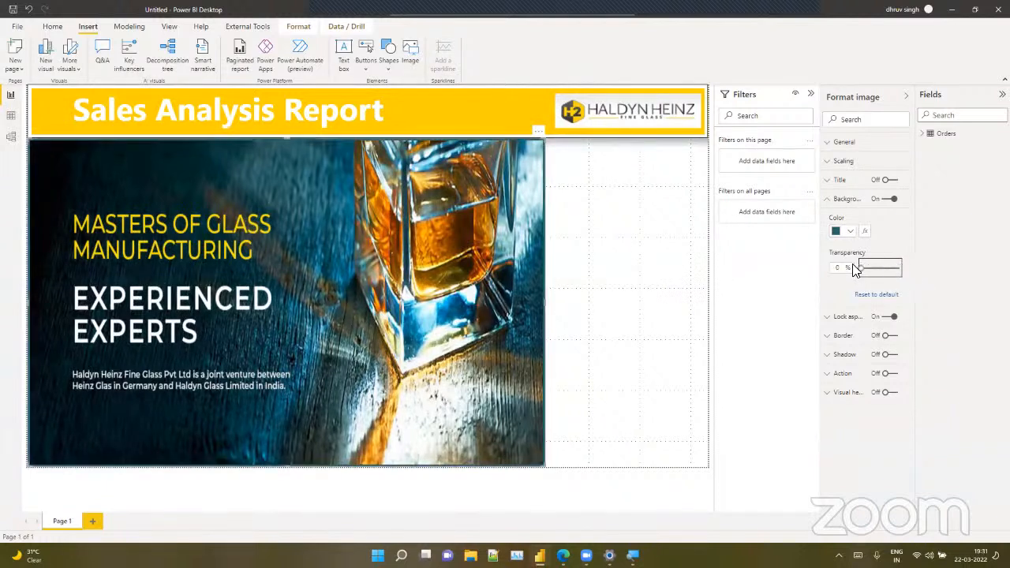
{"action": "left_click", "coordinate": [673, 266]}
{"action": "double_click", "coordinate": [643, 276]}
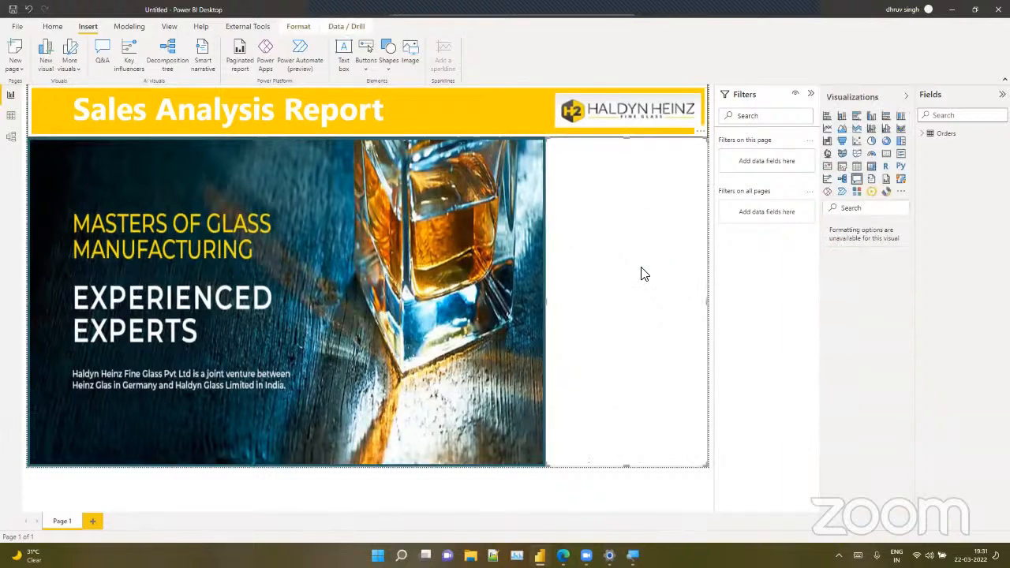
{"action": "left_click", "coordinate": [701, 134]}
{"action": "key", "text": "Delete"}
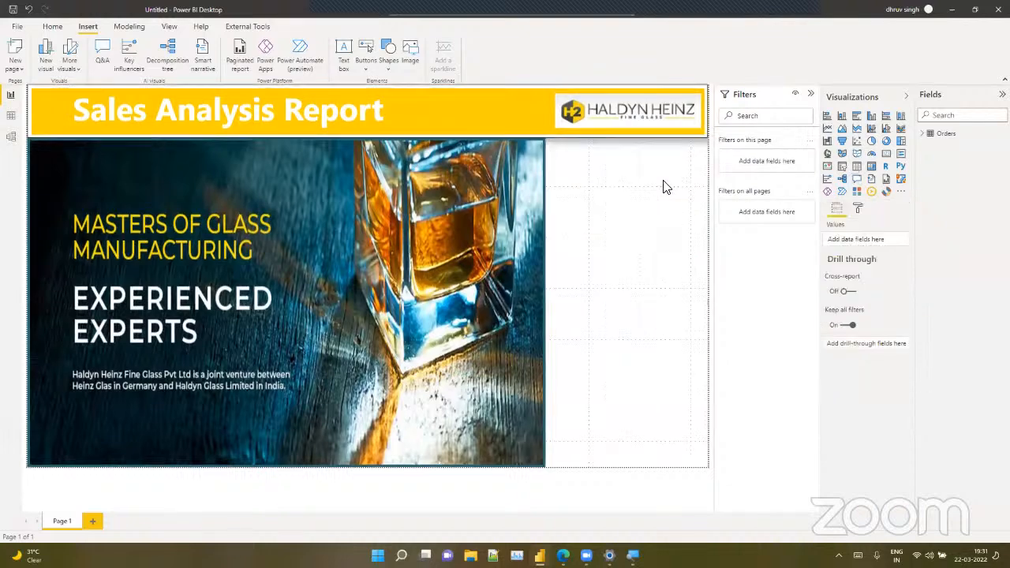
Turn off the glass picture's background and deselect the picture
{"action": "left_click", "coordinate": [530, 203]}
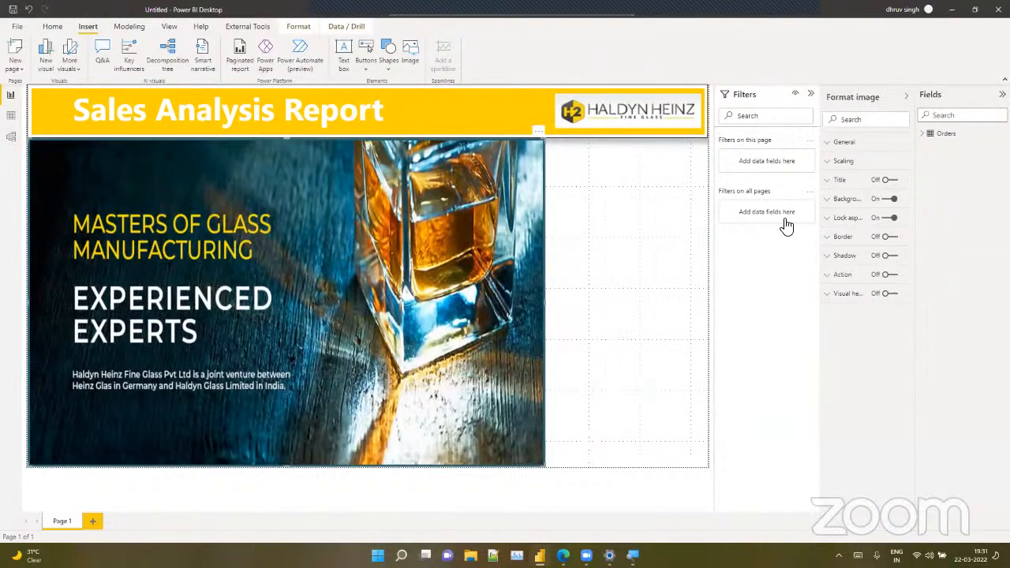
{"action": "left_click", "coordinate": [892, 198]}
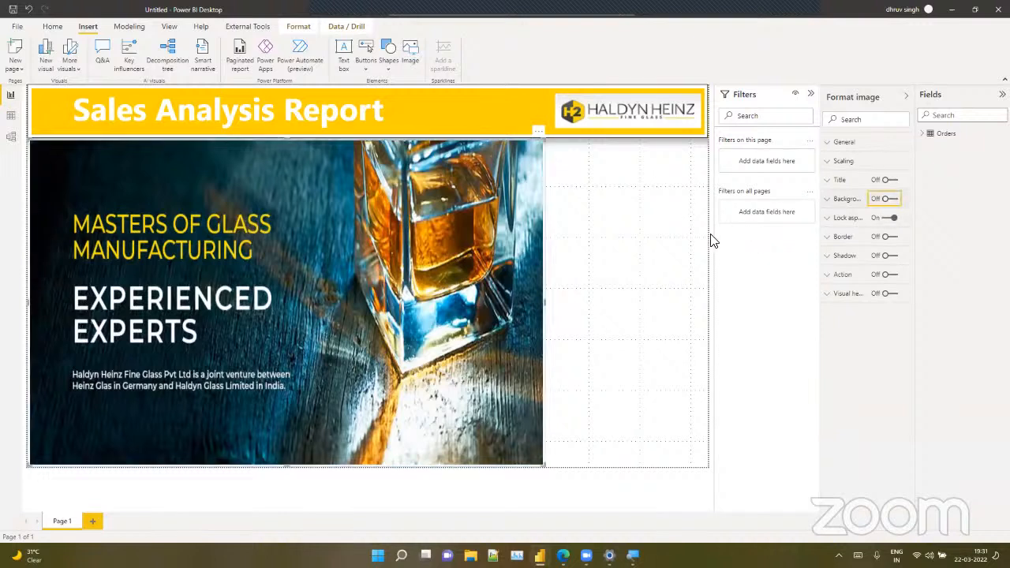
{"action": "left_click", "coordinate": [671, 239]}
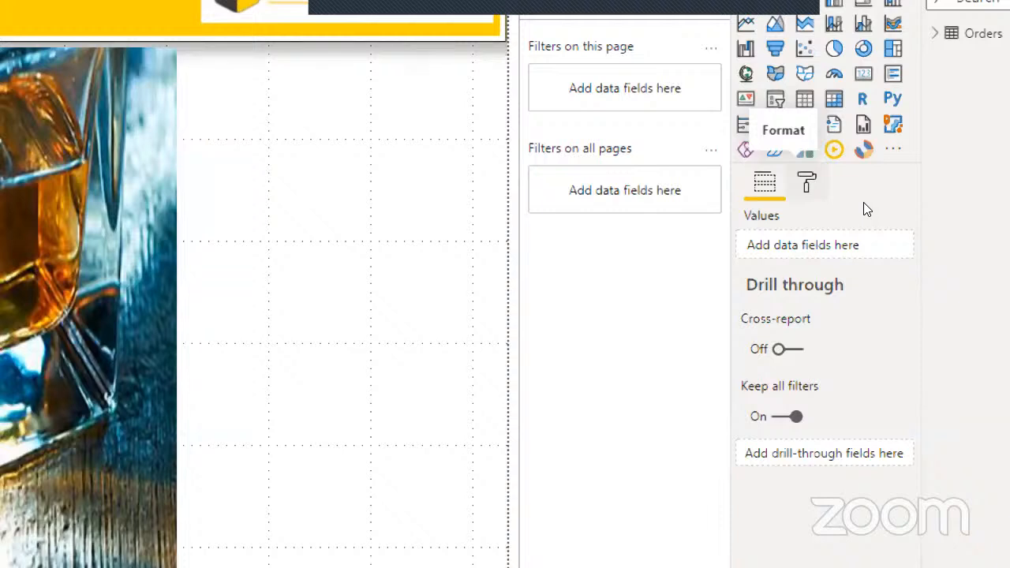
Set the page background colour to #28646E and its transparency to 0%
{"action": "left_click", "coordinate": [807, 183]}
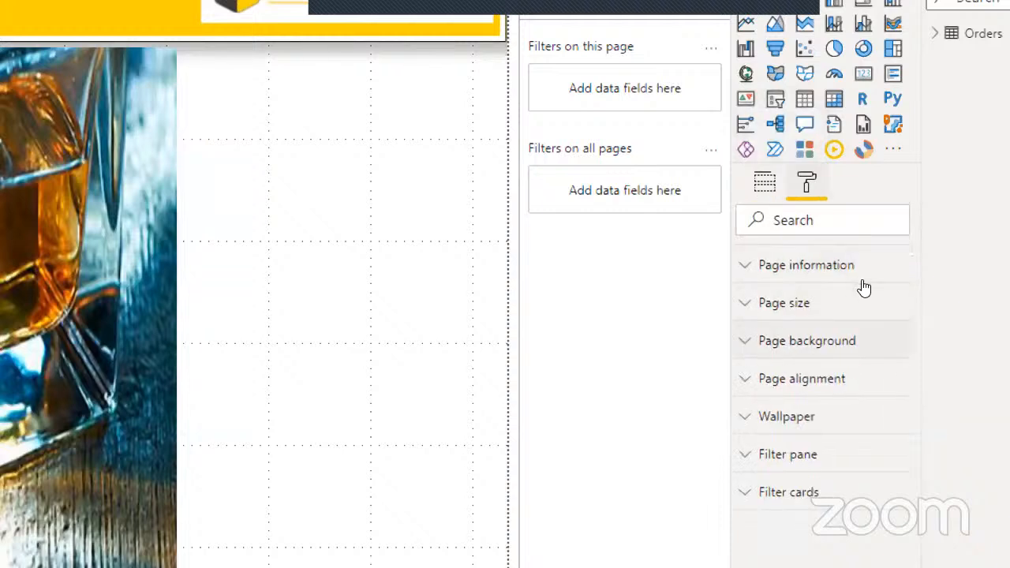
{"action": "left_click", "coordinate": [807, 341]}
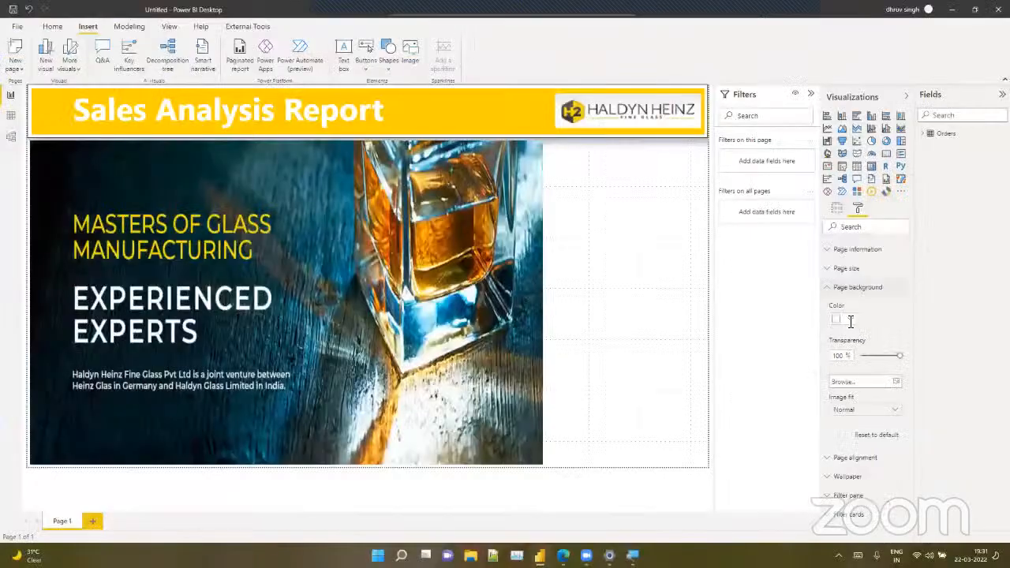
{"action": "left_click", "coordinate": [782, 404]}
{"action": "left_click", "coordinate": [861, 486]}
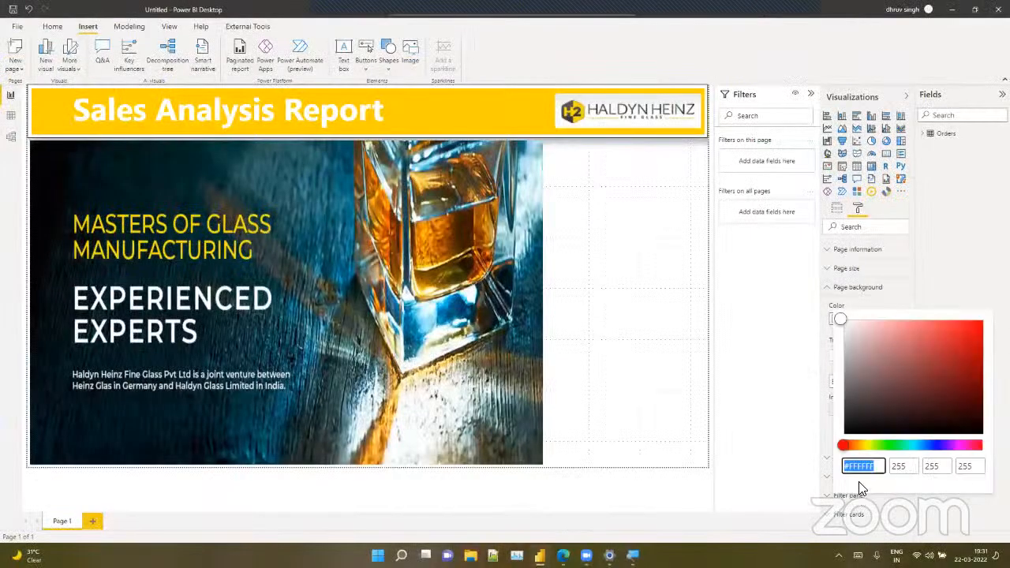
{"action": "key", "text": "BackSpace"}
{"action": "key", "text": "ctrl+v"}
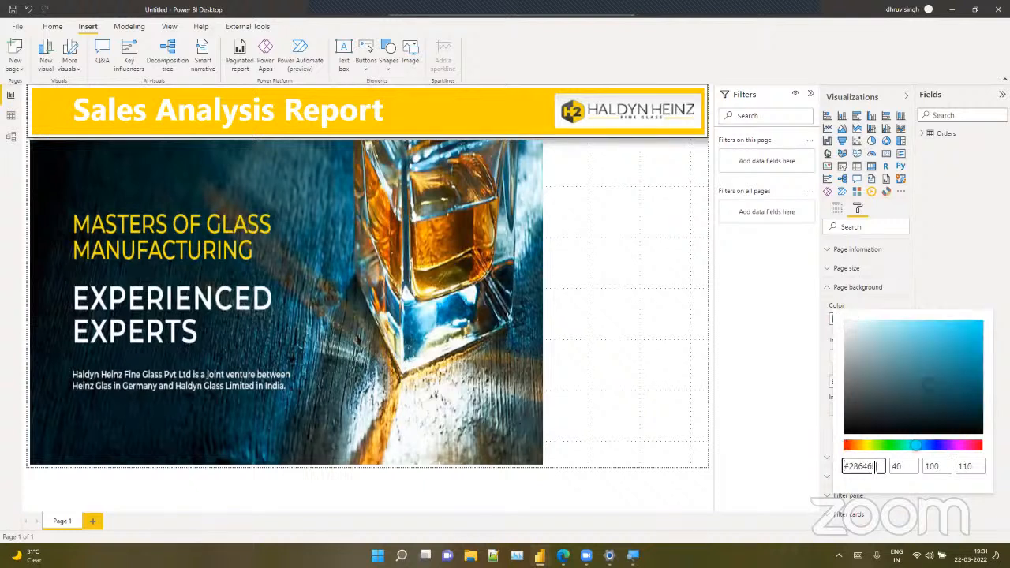
{"action": "left_click", "coordinate": [559, 349]}
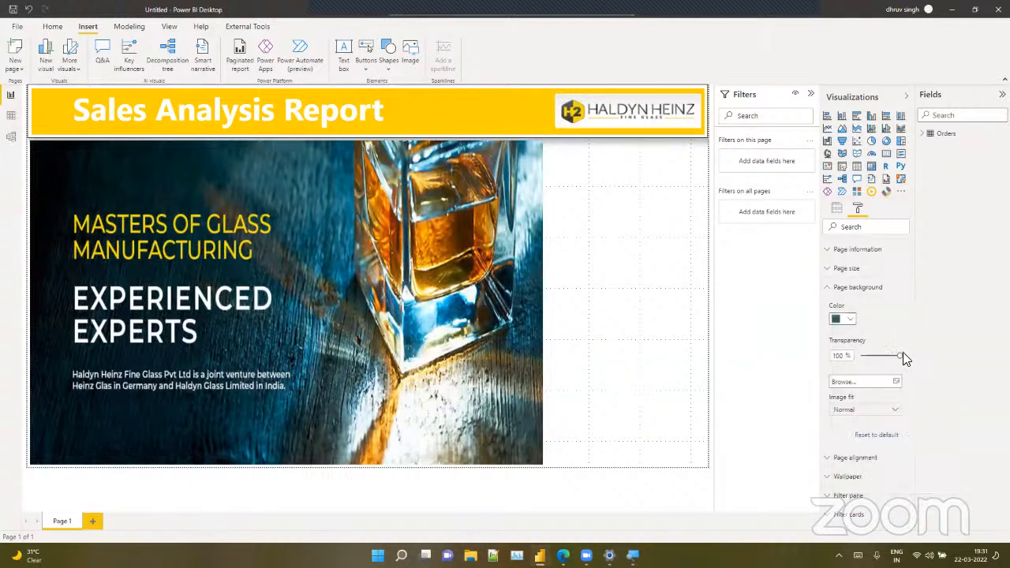
{"action": "left_click_drag", "start_coordinate": [900, 356], "coordinate": [841, 360]}
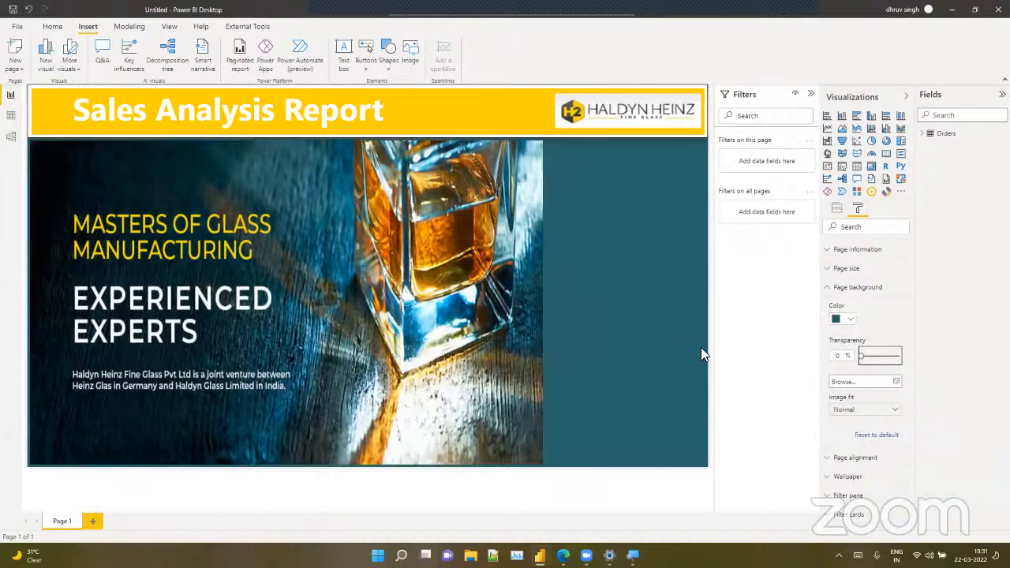
Darken the page background colour to #183E44
{"action": "left_click", "coordinate": [852, 328]}
{"action": "left_click", "coordinate": [870, 481]}
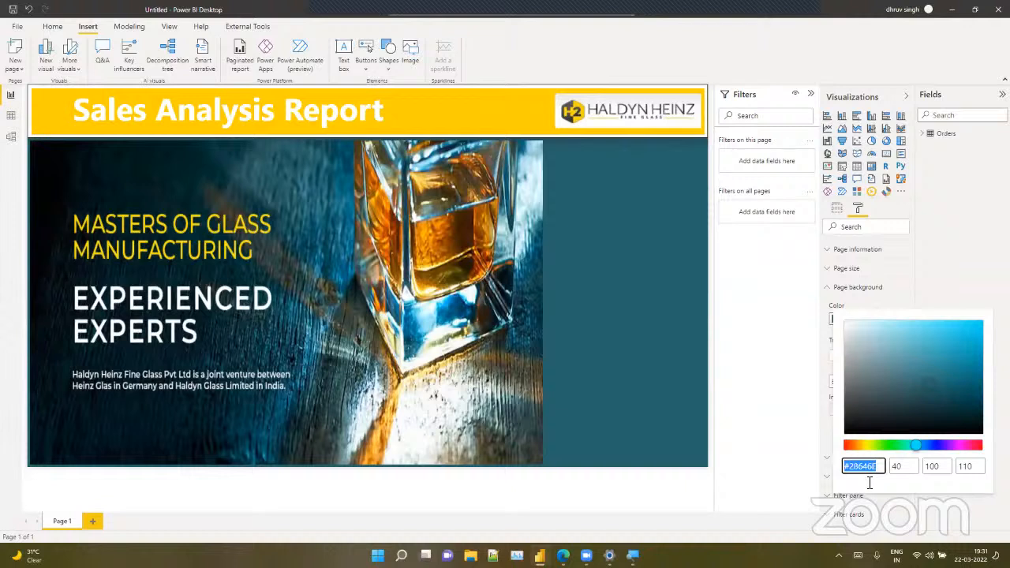
{"action": "left_click", "coordinate": [936, 405]}
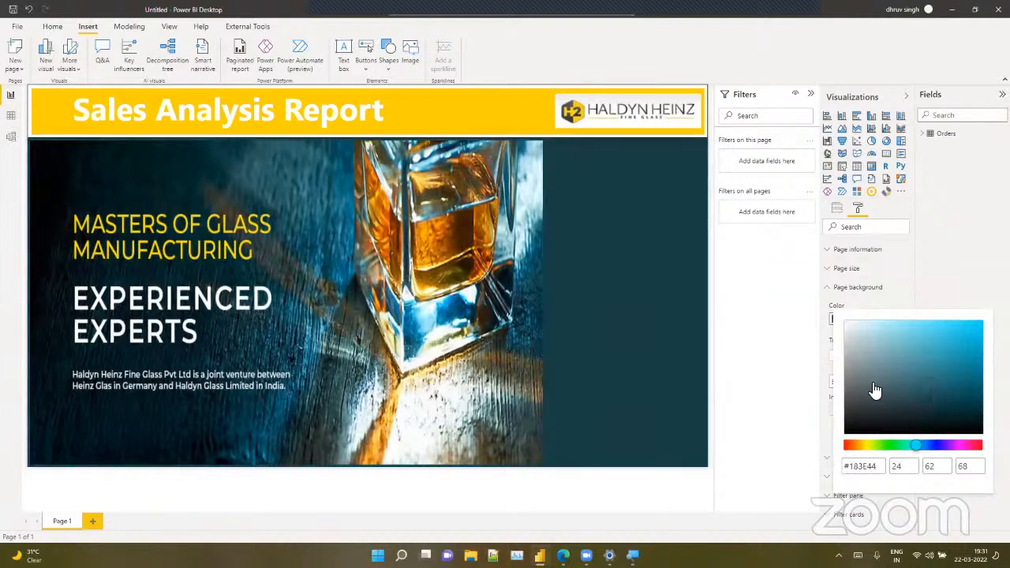
Narrow the glass picture slightly along its edge beside the plain dark teal strip
{"action": "left_click", "coordinate": [537, 327]}
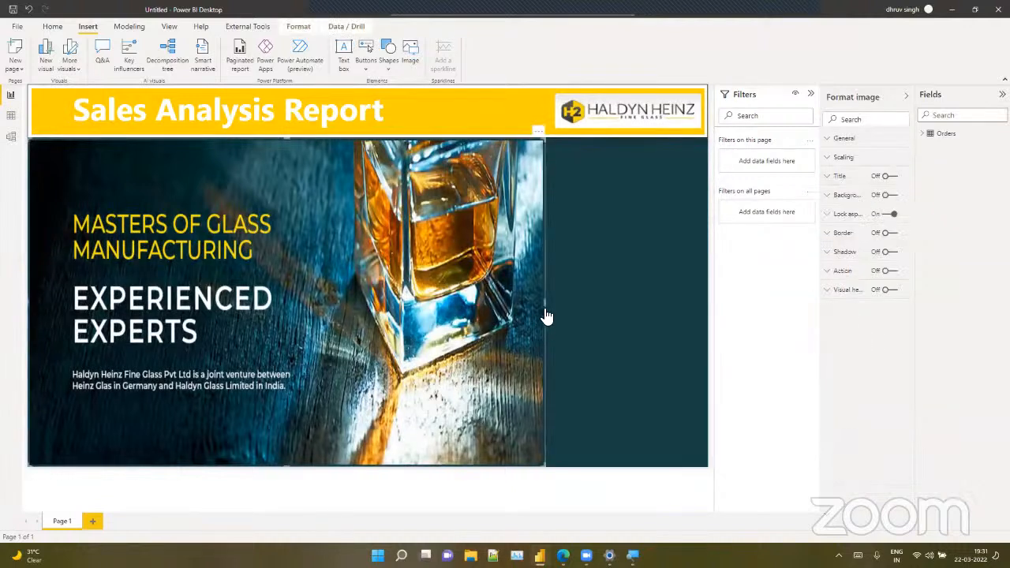
{"action": "left_click_drag", "start_coordinate": [540, 308], "coordinate": [539, 308]}
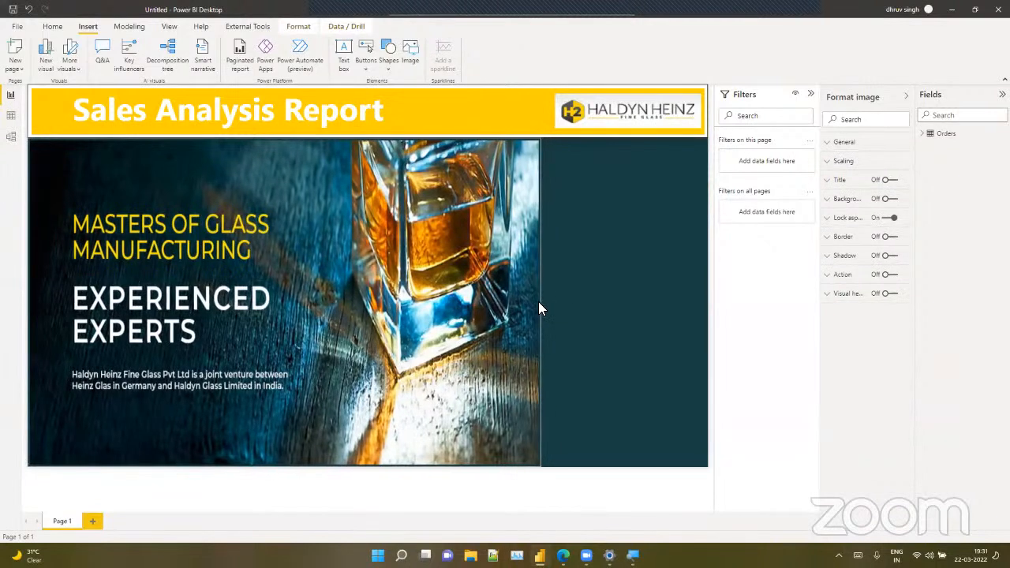
{"action": "left_click", "coordinate": [608, 323]}
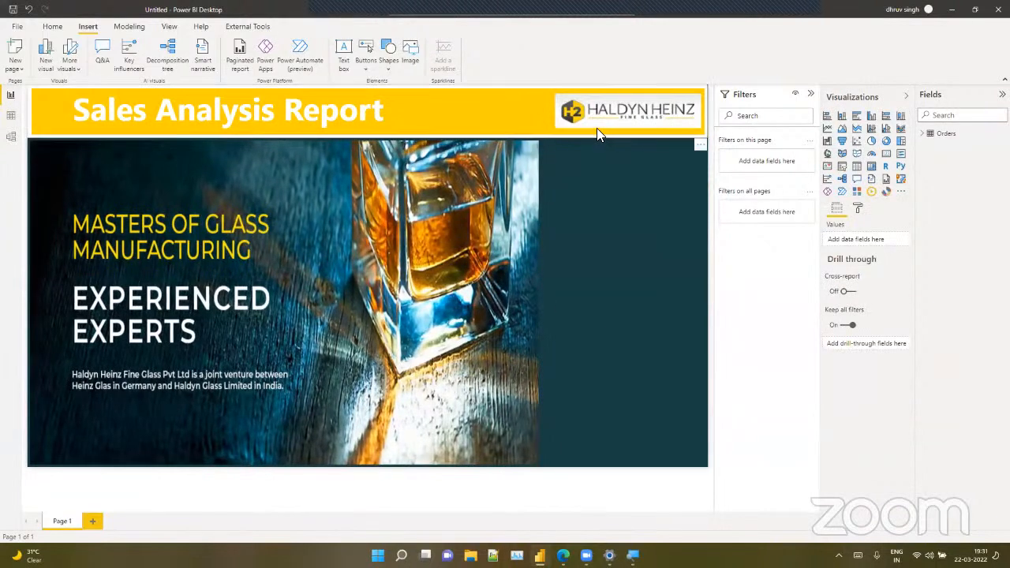
Widen the Haldyn Heinz logo in the title banner slightly towards the report title
{"action": "left_click", "coordinate": [554, 106]}
{"action": "left_click_drag", "start_coordinate": [548, 108], "coordinate": [537, 102]}
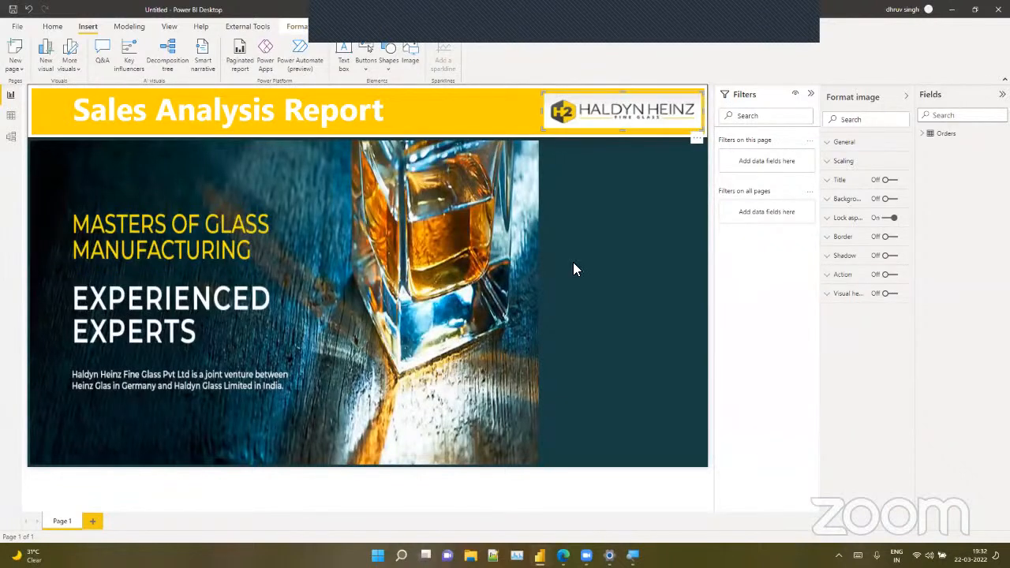
{"action": "left_click", "coordinate": [596, 266]}
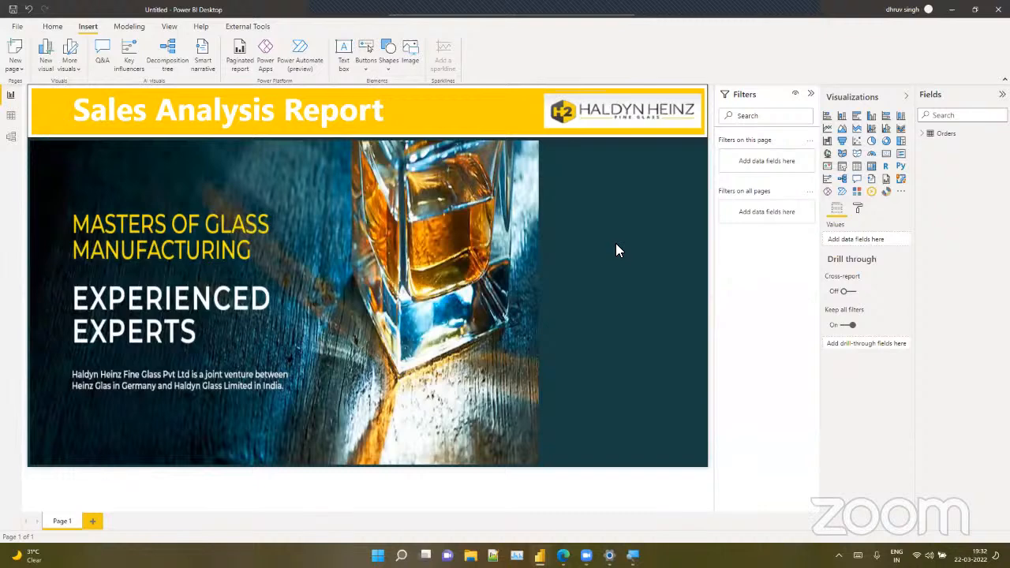
Add four new blank pages to the report, Page 2 through Page 5
{"action": "left_click", "coordinate": [89, 521]}
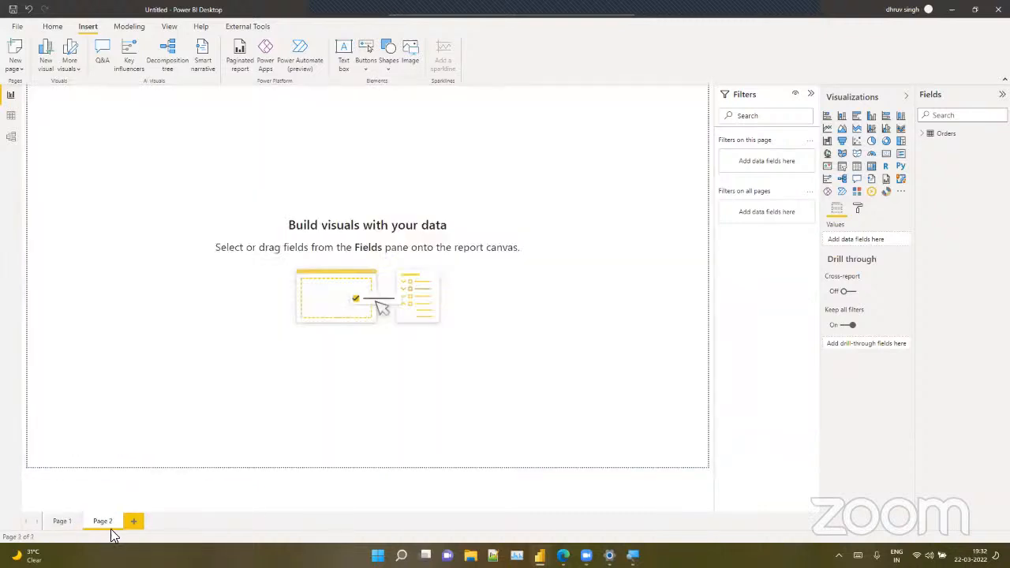
{"action": "left_click", "coordinate": [132, 523]}
{"action": "left_click", "coordinate": [162, 525]}
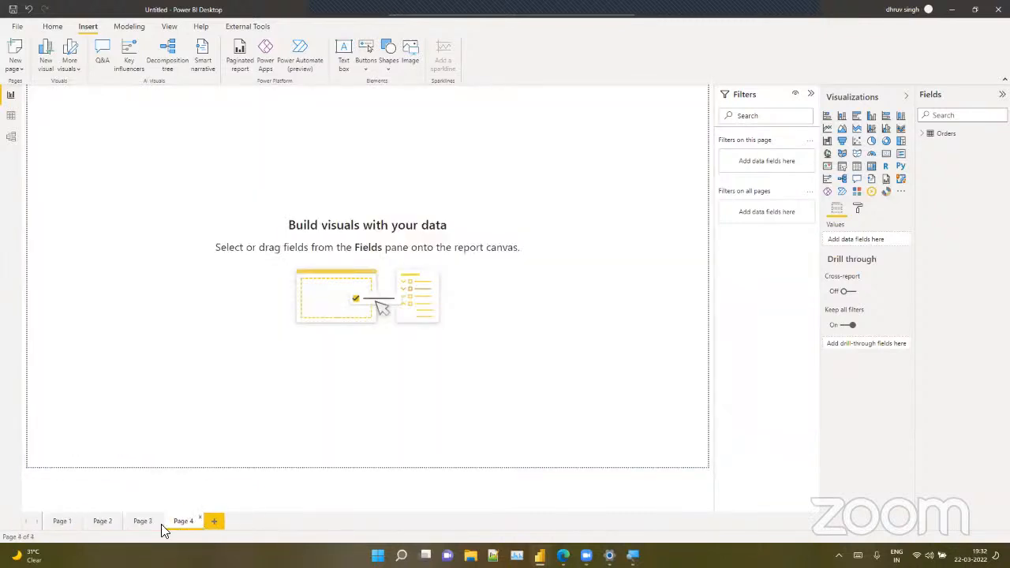
{"action": "left_click", "coordinate": [67, 524]}
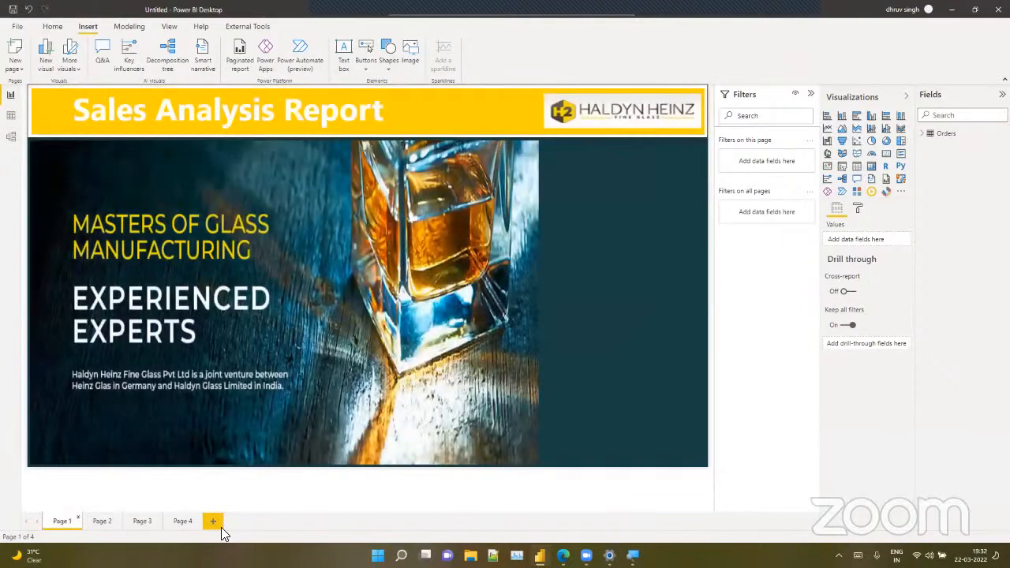
{"action": "left_click", "coordinate": [214, 524]}
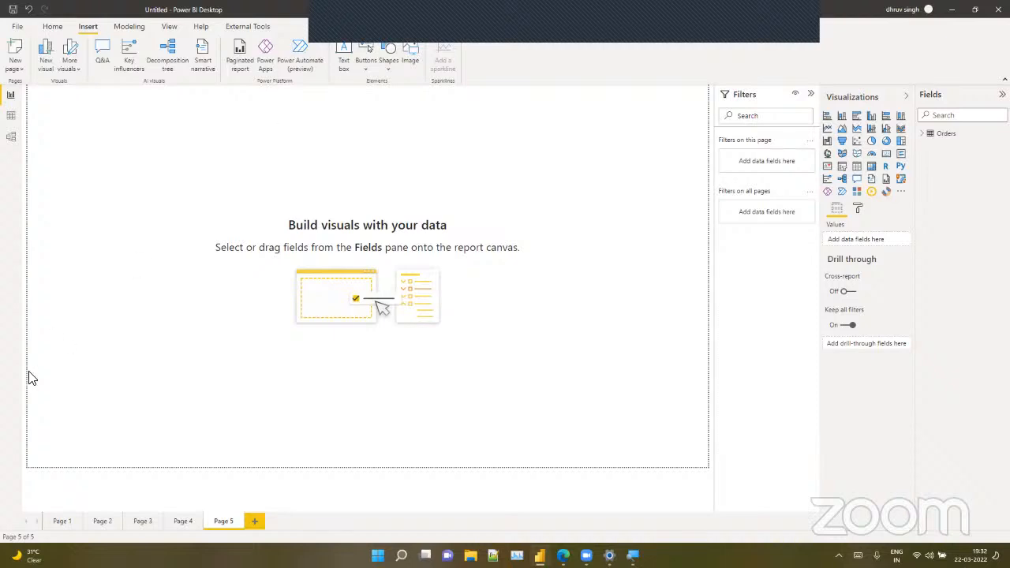
Insert a blank button on Page 1 and fit it near the top of the dark teal strip beside the glass picture
{"action": "left_click", "coordinate": [50, 519]}
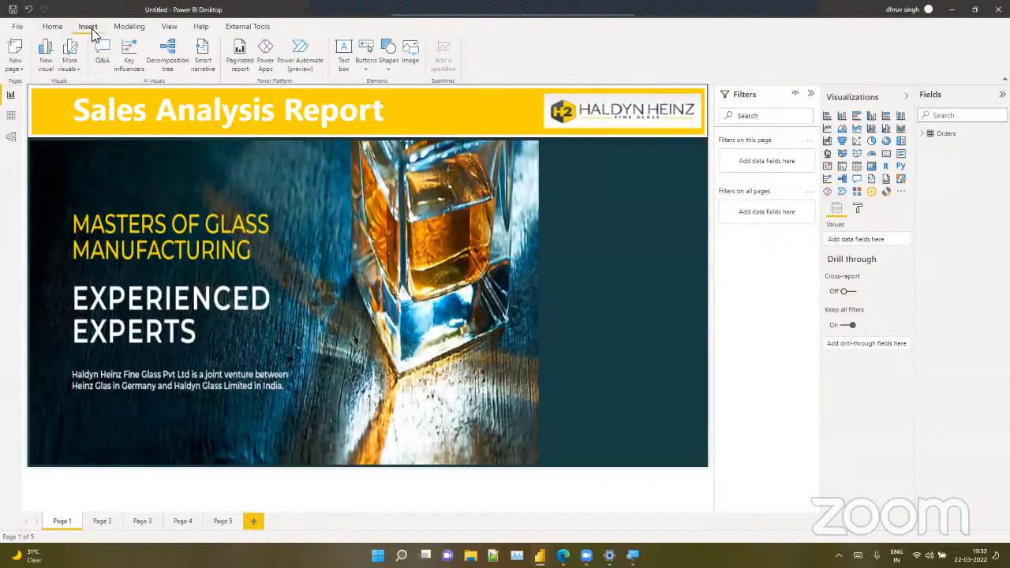
{"action": "left_click", "coordinate": [364, 61]}
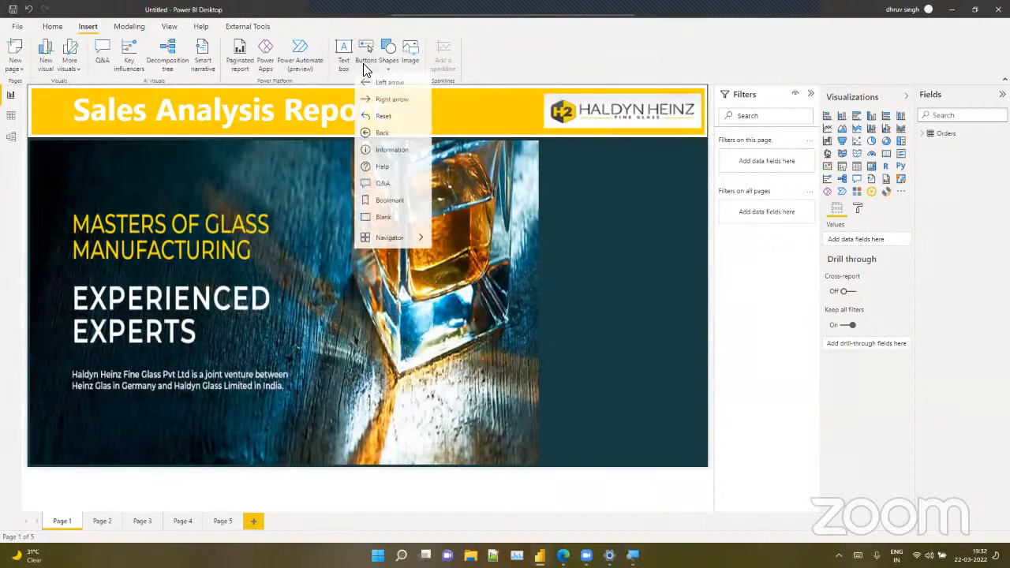
{"action": "left_click", "coordinate": [390, 223]}
{"action": "left_click_drag", "start_coordinate": [77, 115], "coordinate": [690, 200]}
{"action": "left_click_drag", "start_coordinate": [639, 180], "coordinate": [639, 169]}
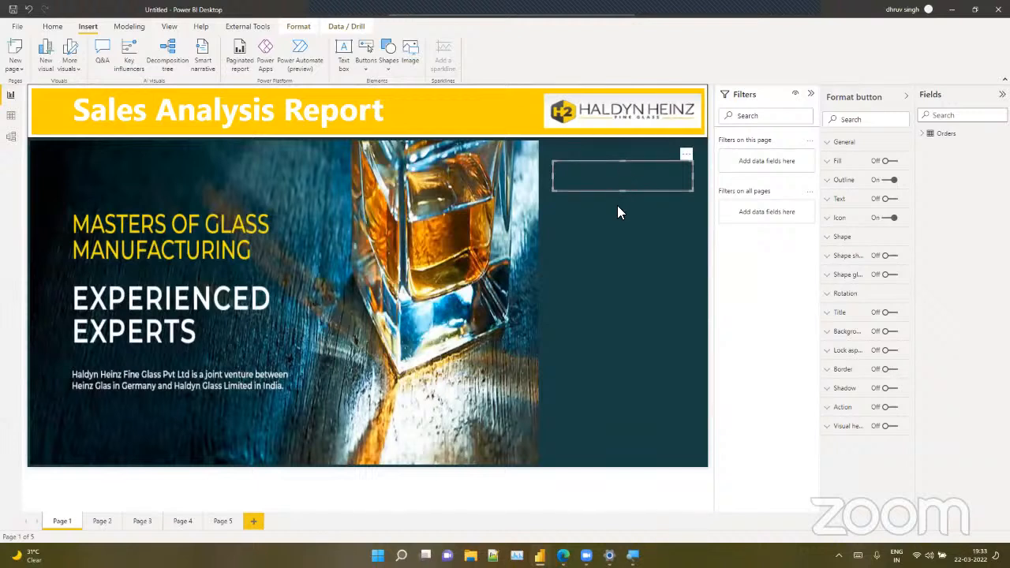
{"action": "left_click_drag", "start_coordinate": [623, 194], "coordinate": [618, 191]}
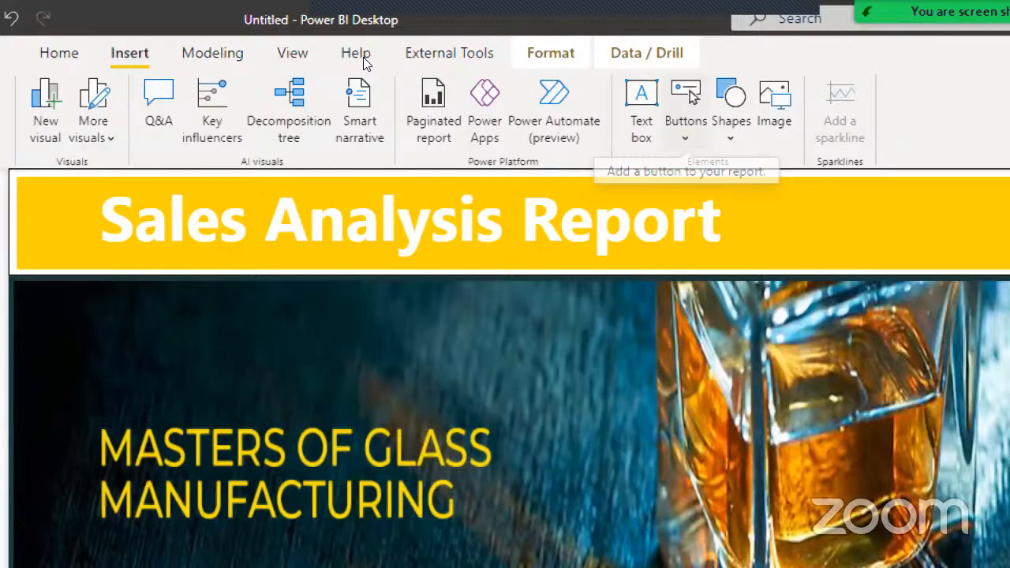
{"action": "left_click", "coordinate": [686, 111]}
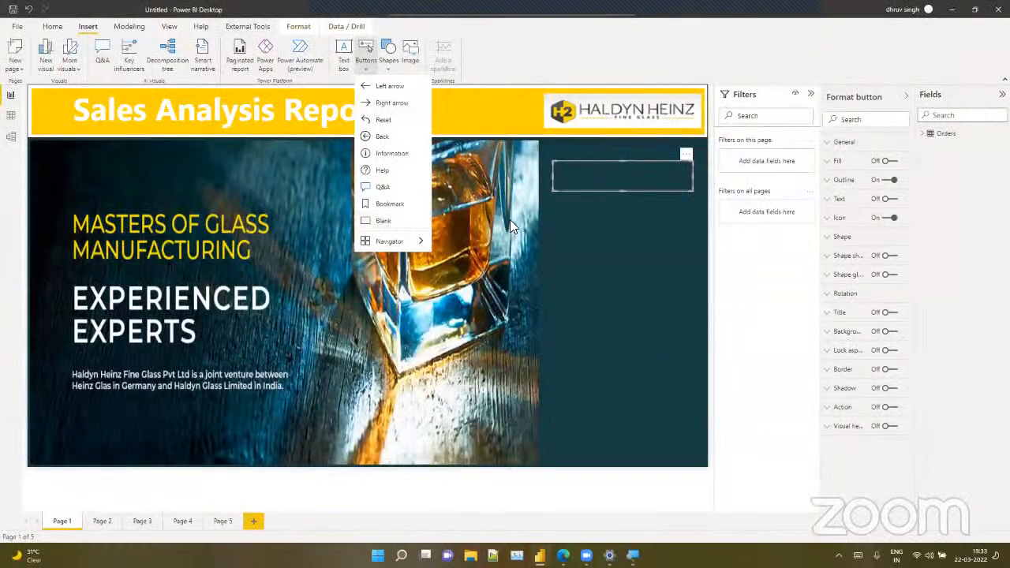
{"action": "left_click", "coordinate": [618, 208]}
{"action": "left_click", "coordinate": [627, 187]}
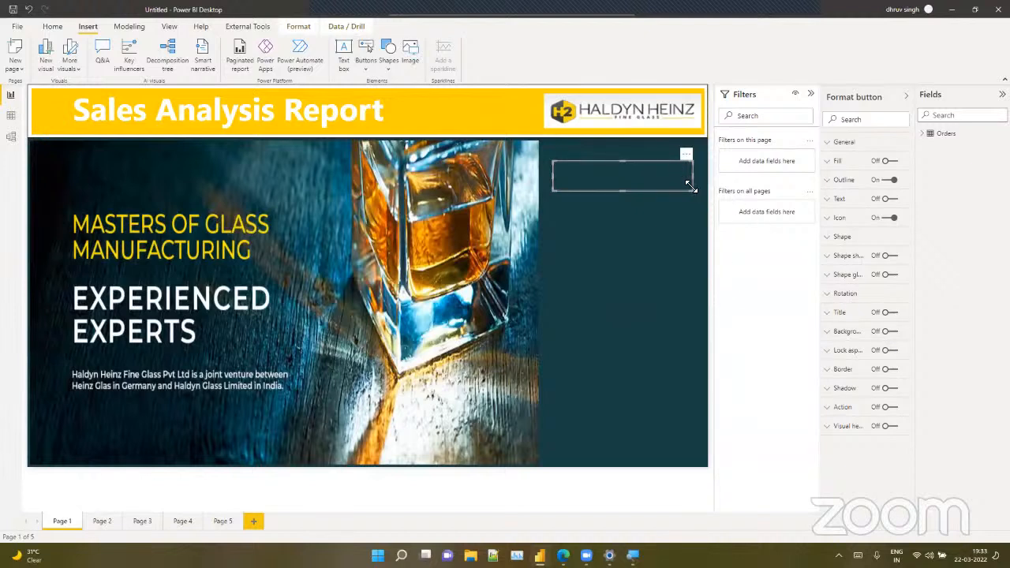
Enlarge the blank button slightly in the teal strip and place two copies of it below
{"action": "left_click_drag", "start_coordinate": [691, 190], "coordinate": [699, 191]}
{"action": "left_click_drag", "start_coordinate": [618, 184], "coordinate": [579, 186]}
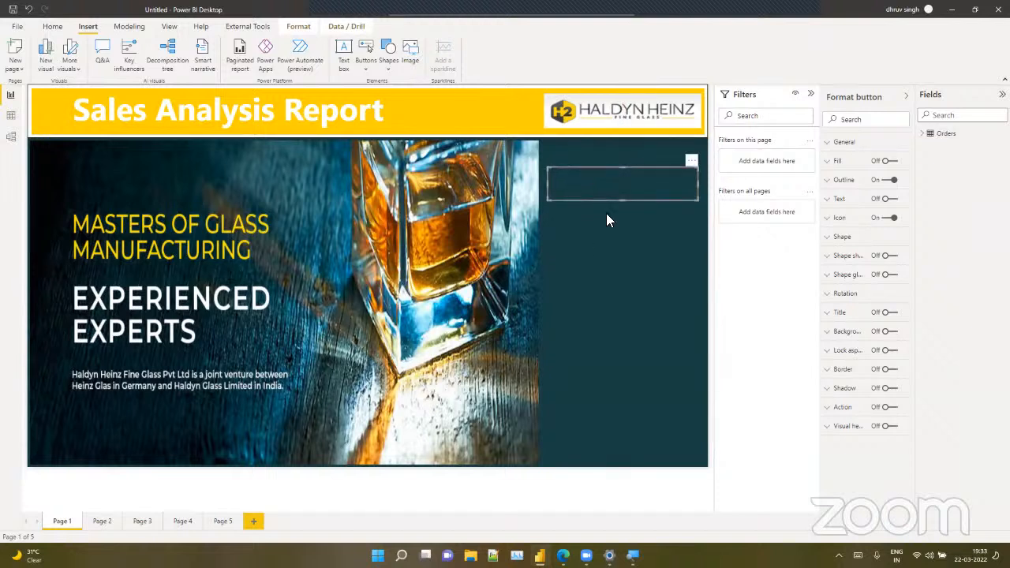
{"action": "left_click_drag", "start_coordinate": [606, 213], "coordinate": [602, 250]}
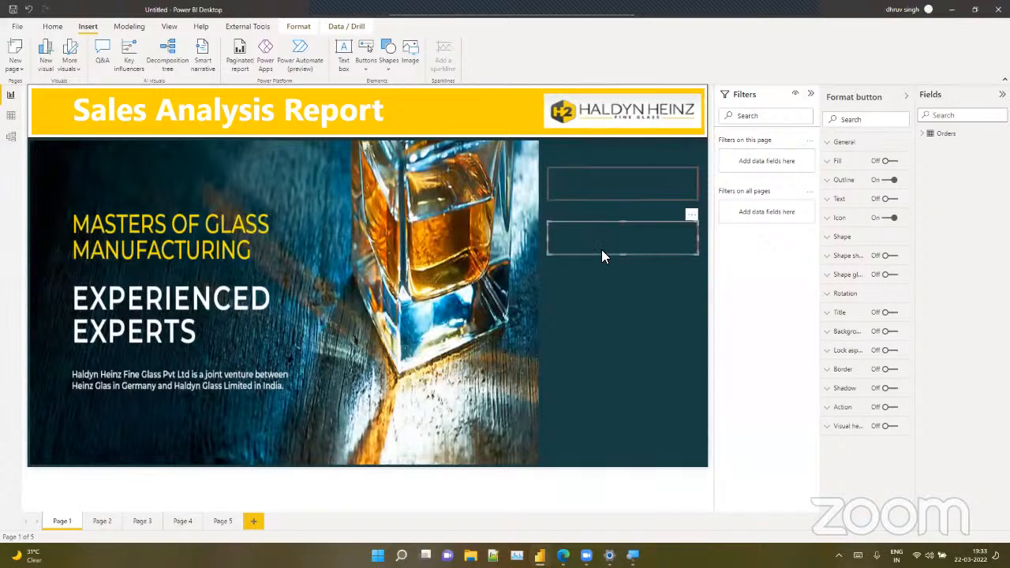
{"action": "key", "text": "ctrl+v"}
{"action": "left_click_drag", "start_coordinate": [607, 203], "coordinate": [596, 316]}
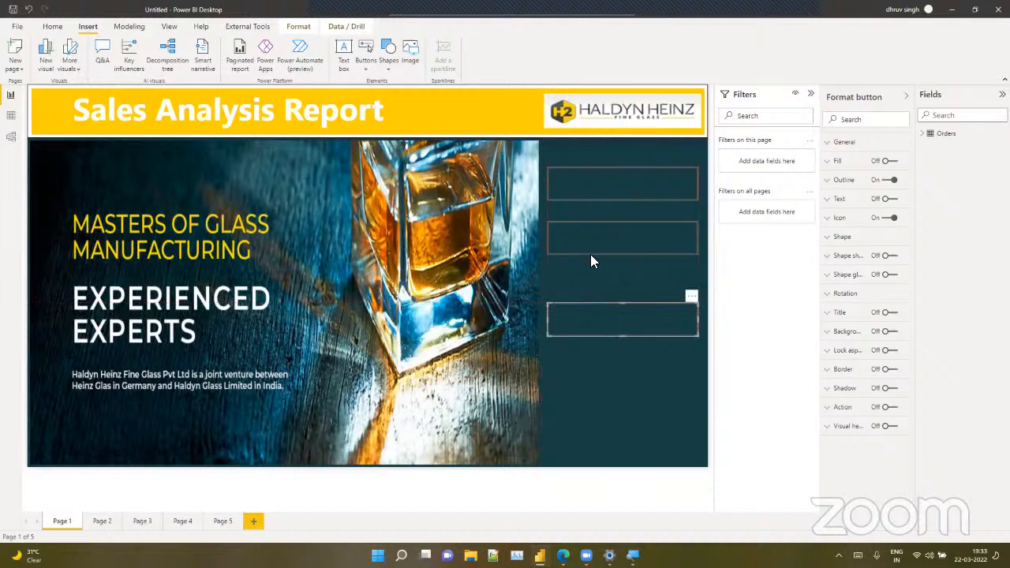
Spread the copied buttons down the teal strip and add a third copy, making a column of four
{"action": "left_click_drag", "start_coordinate": [592, 255], "coordinate": [593, 266]}
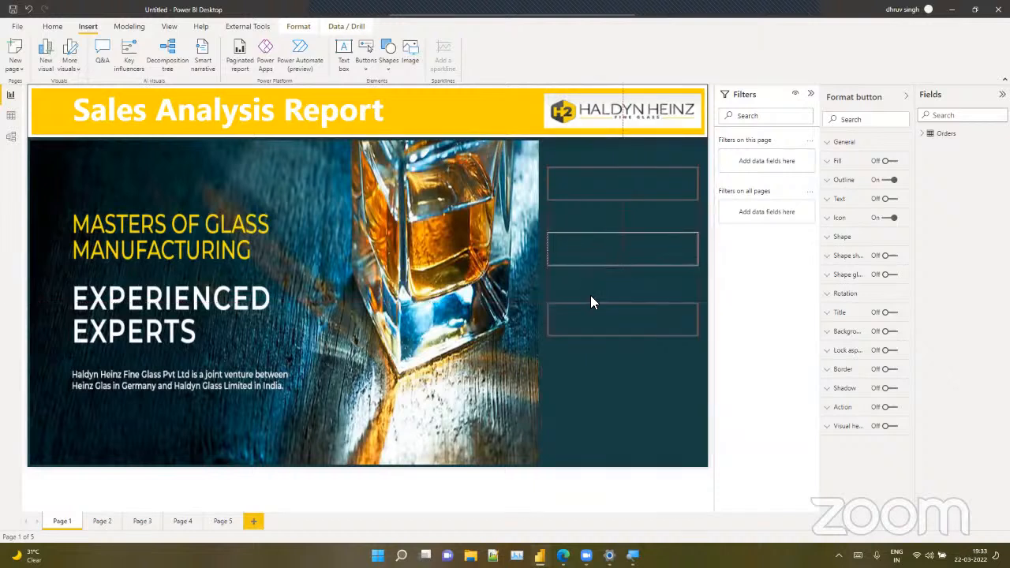
{"action": "left_click_drag", "start_coordinate": [593, 303], "coordinate": [594, 407]}
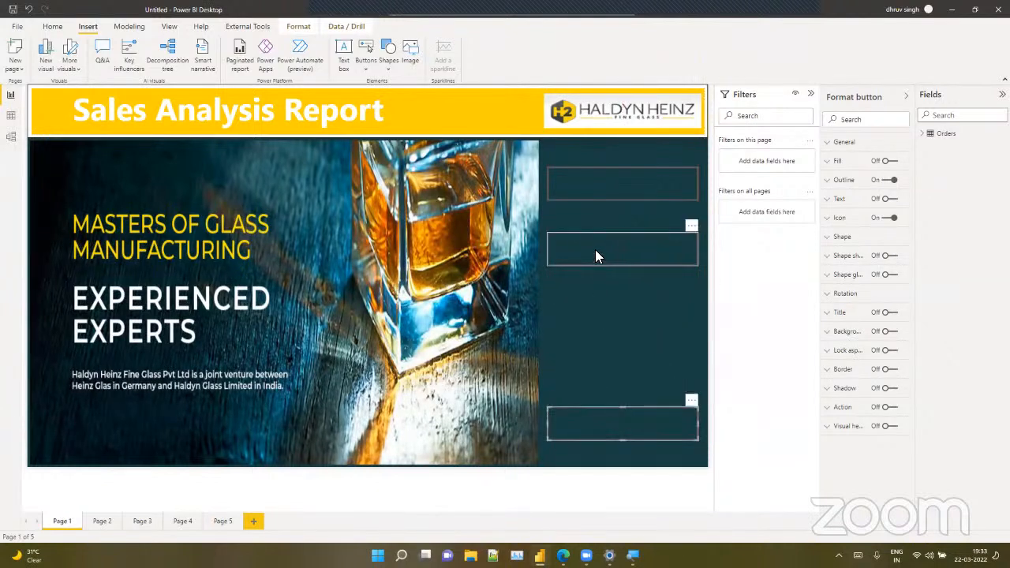
{"action": "left_click_drag", "start_coordinate": [595, 252], "coordinate": [598, 352]}
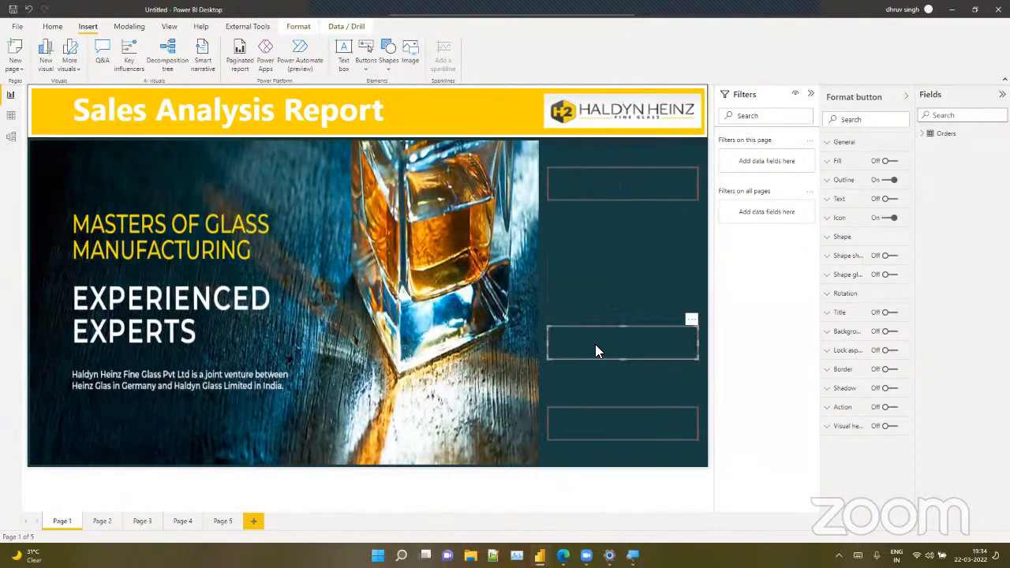
{"action": "key", "text": "ctrl+v"}
{"action": "left_click_drag", "start_coordinate": [588, 189], "coordinate": [591, 297]}
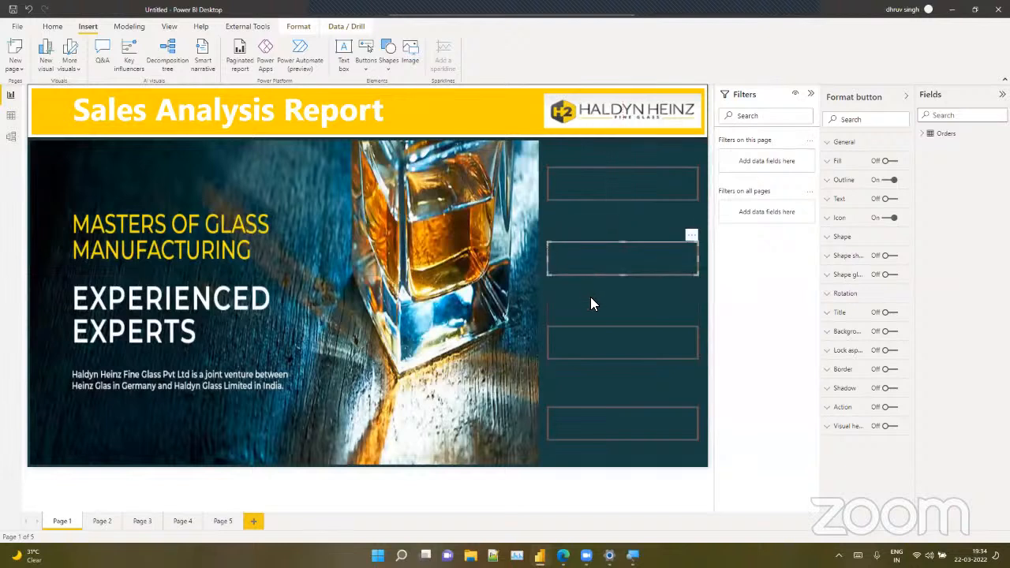
Shift the two middle buttons slightly to even out the vertical spacing of the column
{"action": "left_click", "coordinate": [591, 298]}
{"action": "left_click_drag", "start_coordinate": [603, 332], "coordinate": [604, 328]}
{"action": "left_click", "coordinate": [600, 306]}
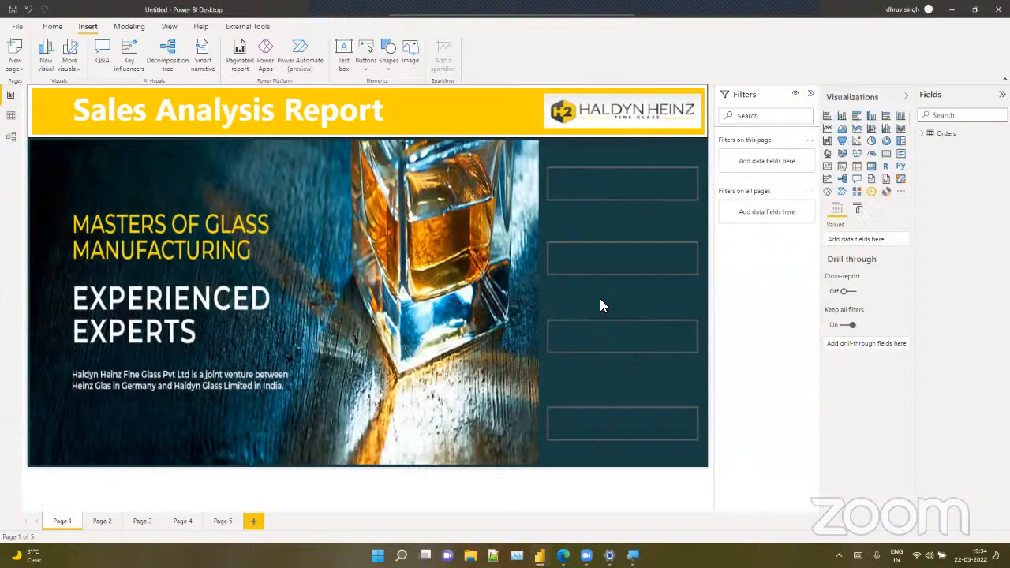
{"action": "left_click_drag", "start_coordinate": [616, 355], "coordinate": [616, 360]}
{"action": "left_click", "coordinate": [619, 305]}
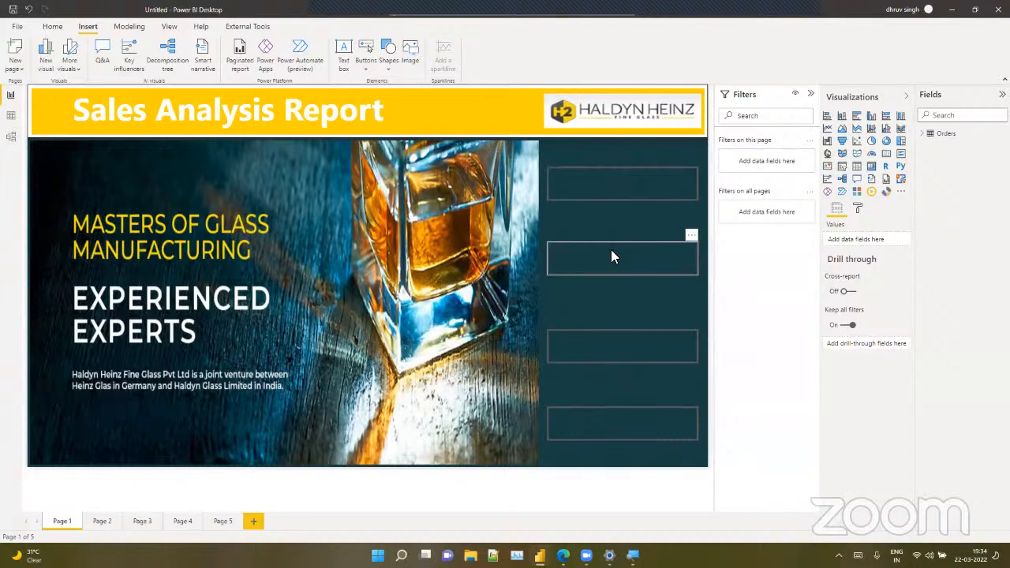
{"action": "left_click_drag", "start_coordinate": [611, 254], "coordinate": [611, 260]}
{"action": "left_click", "coordinate": [613, 303]}
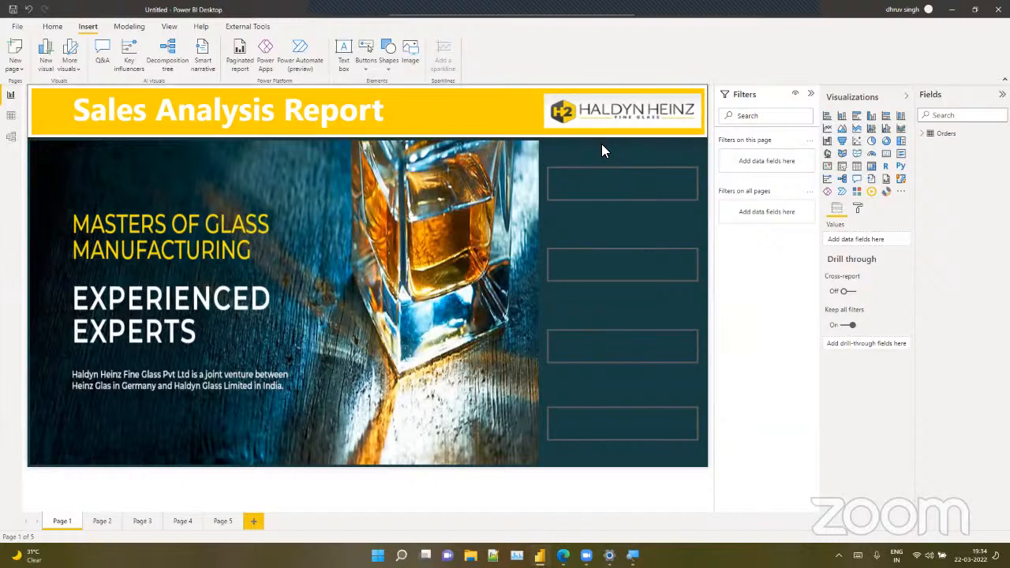
Enable text on the uppermost button, label it "Sales Analysis" and make the font white
{"action": "left_click", "coordinate": [621, 191]}
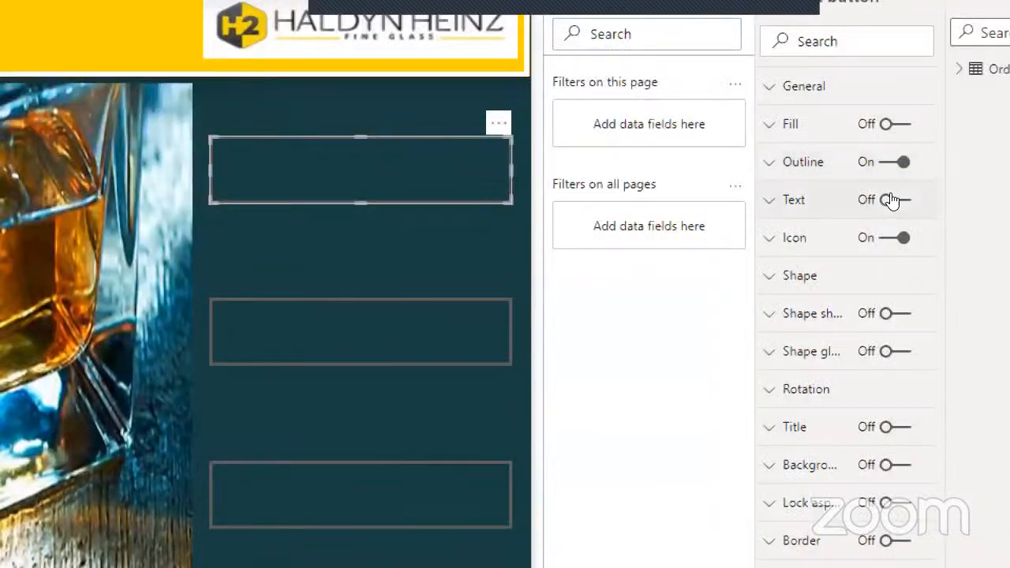
{"action": "left_click", "coordinate": [889, 198]}
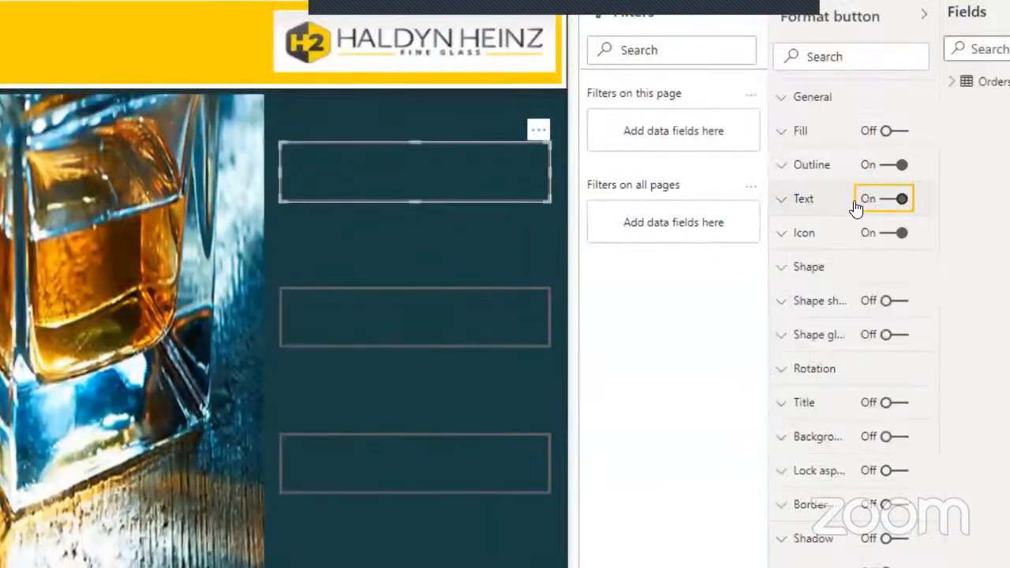
{"action": "left_click", "coordinate": [799, 202]}
{"action": "left_click", "coordinate": [853, 251]}
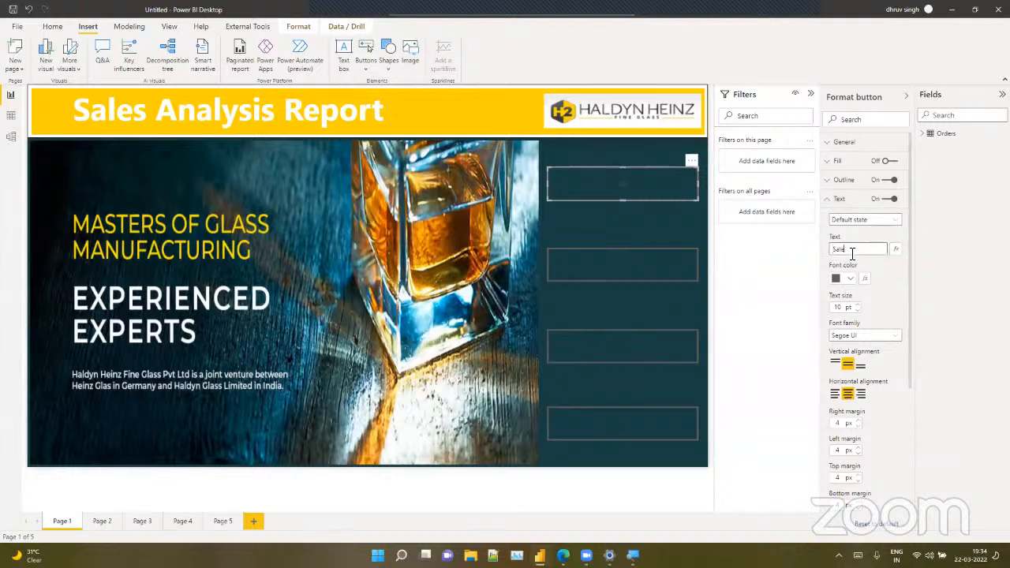
{"action": "type", "text": "Sales Analysis"}
{"action": "left_click", "coordinate": [846, 276]}
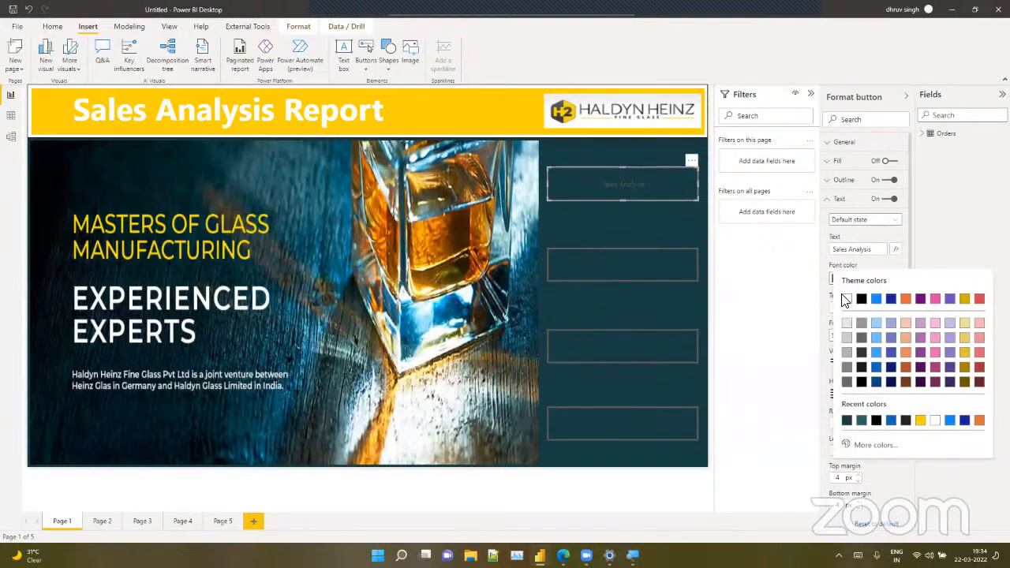
{"action": "left_click", "coordinate": [846, 299]}
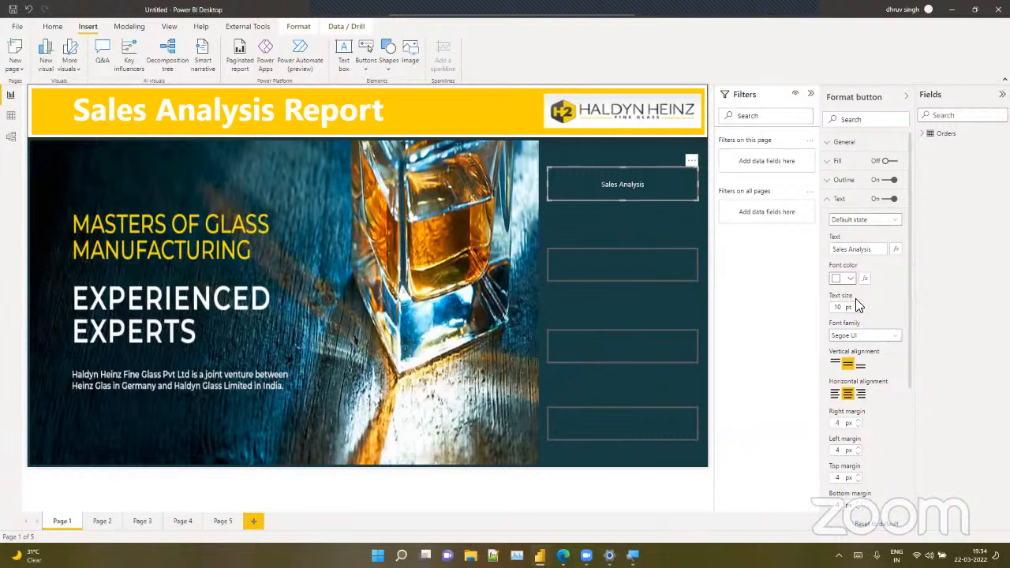
Set the Sales Analysis button's text size to 26 pt
{"action": "left_click", "coordinate": [859, 306]}
{"action": "left_click", "coordinate": [859, 305]}
{"action": "left_click", "coordinate": [859, 306]}
{"action": "left_click", "coordinate": [859, 305]}
{"action": "left_click", "coordinate": [859, 306]}
{"action": "left_click", "coordinate": [859, 305]}
{"action": "left_click", "coordinate": [859, 305]}
{"action": "left_click", "coordinate": [859, 306]}
{"action": "left_click", "coordinate": [859, 306]}
{"action": "left_click", "coordinate": [859, 306]}
{"action": "left_click", "coordinate": [859, 305]}
{"action": "left_click", "coordinate": [859, 305]}
{"action": "left_click", "coordinate": [859, 305]}
{"action": "left_click", "coordinate": [859, 306]}
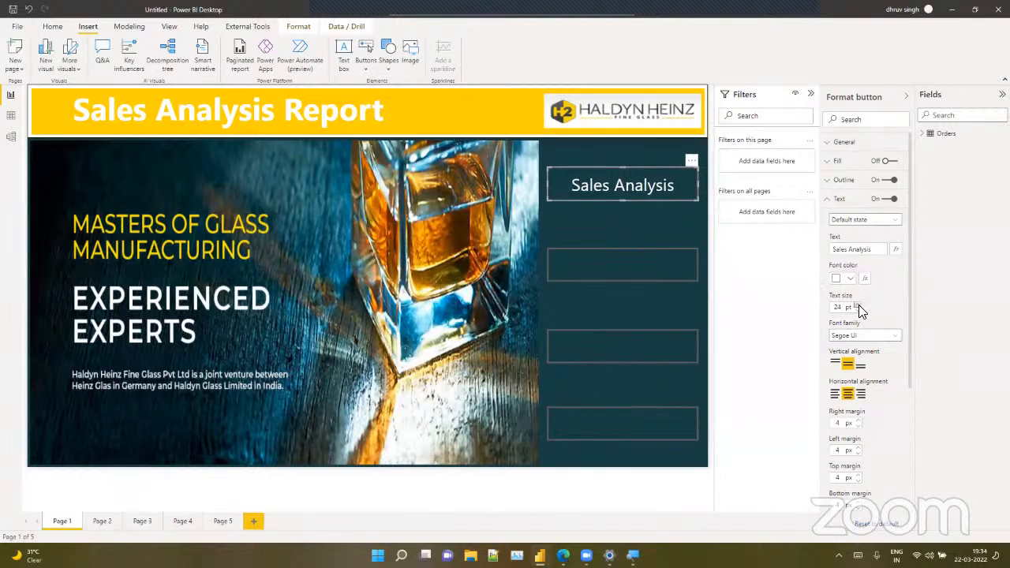
{"action": "left_click", "coordinate": [859, 306]}
{"action": "left_click", "coordinate": [859, 306]}
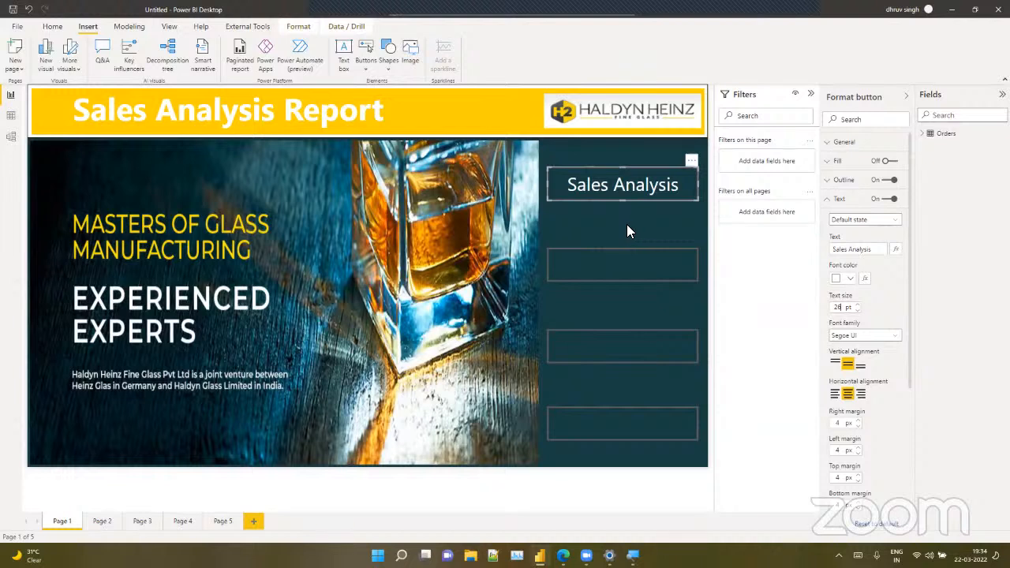
{"action": "left_click", "coordinate": [847, 203]}
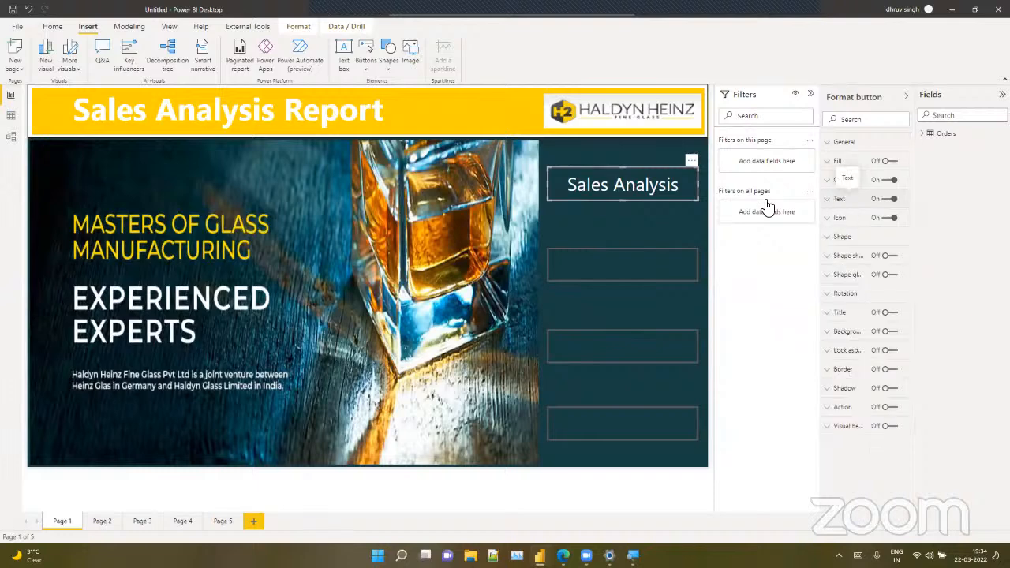
{"action": "left_click", "coordinate": [594, 221]}
Change the Sales Analysis button's outline color to the yellow used in the title banner
{"action": "left_click", "coordinate": [638, 202]}
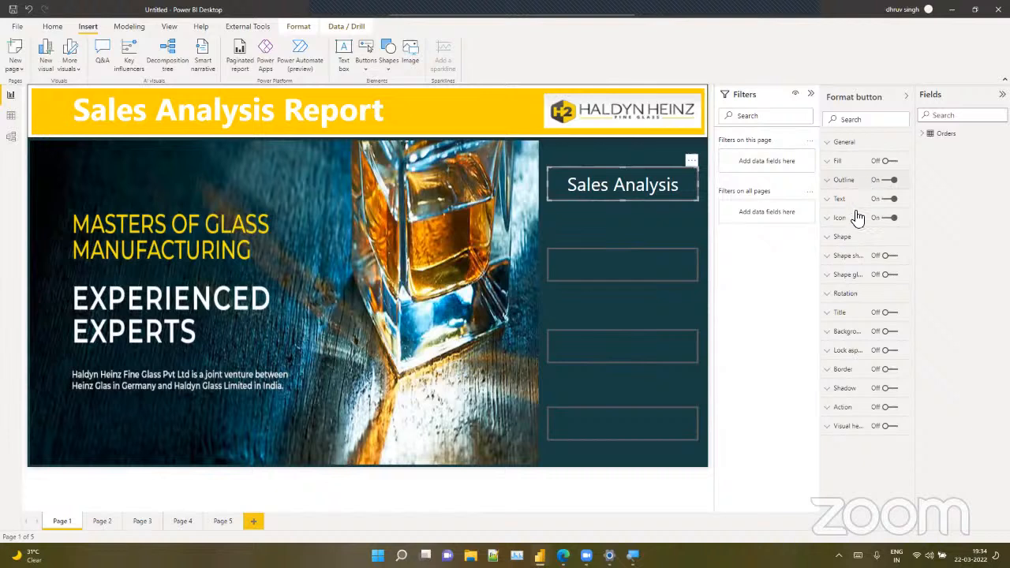
{"action": "left_click", "coordinate": [833, 188]}
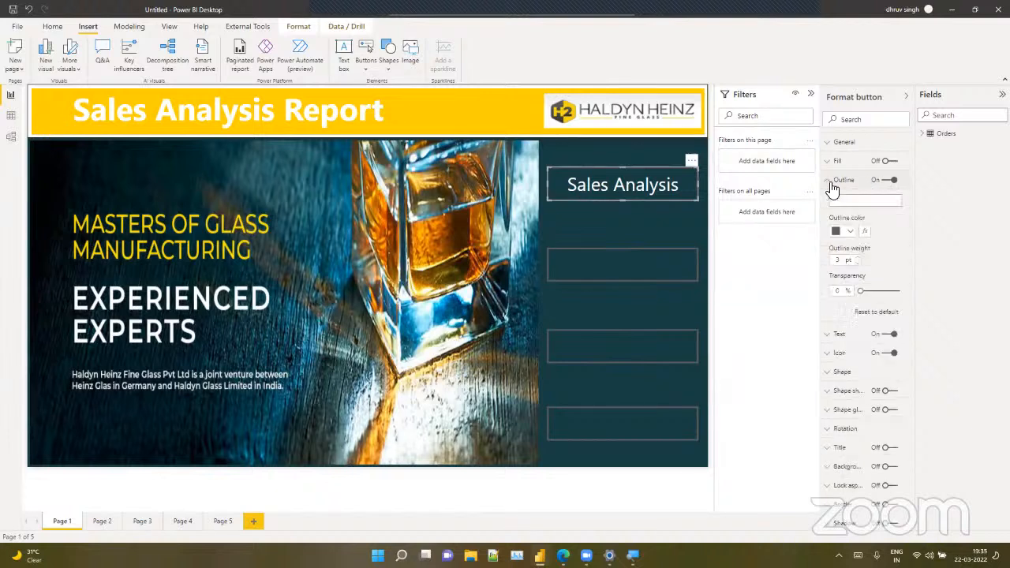
{"action": "left_click", "coordinate": [843, 230]}
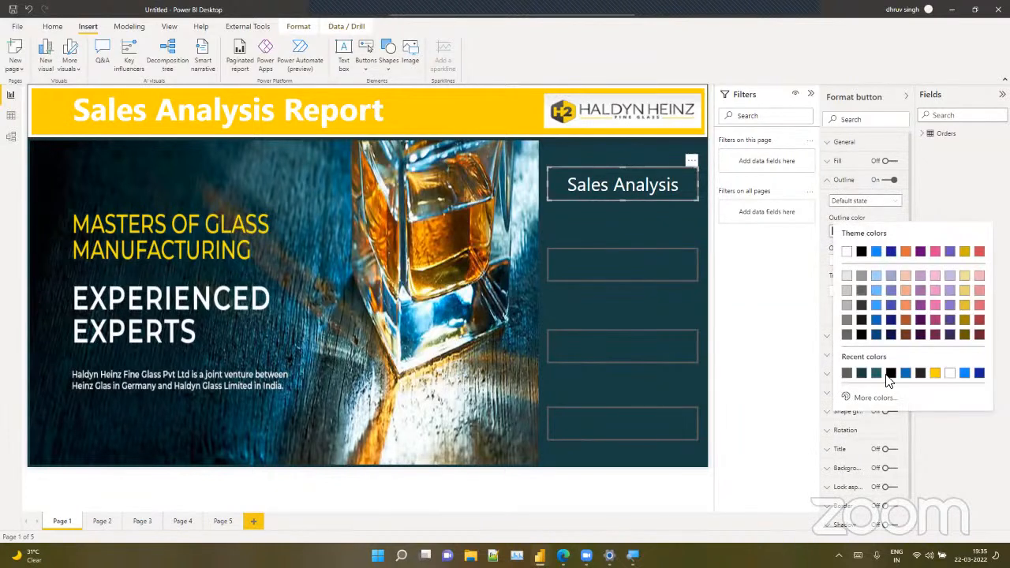
{"action": "left_click", "coordinate": [936, 374]}
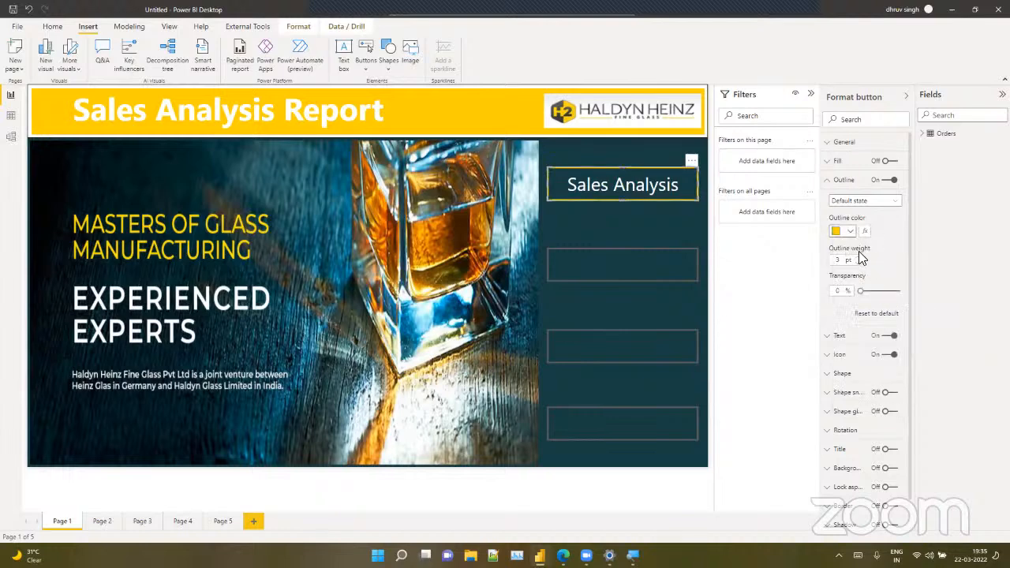
Try an outline weight of 4 pt on the Sales Analysis button and return it to 3 pt
{"action": "left_click", "coordinate": [857, 257]}
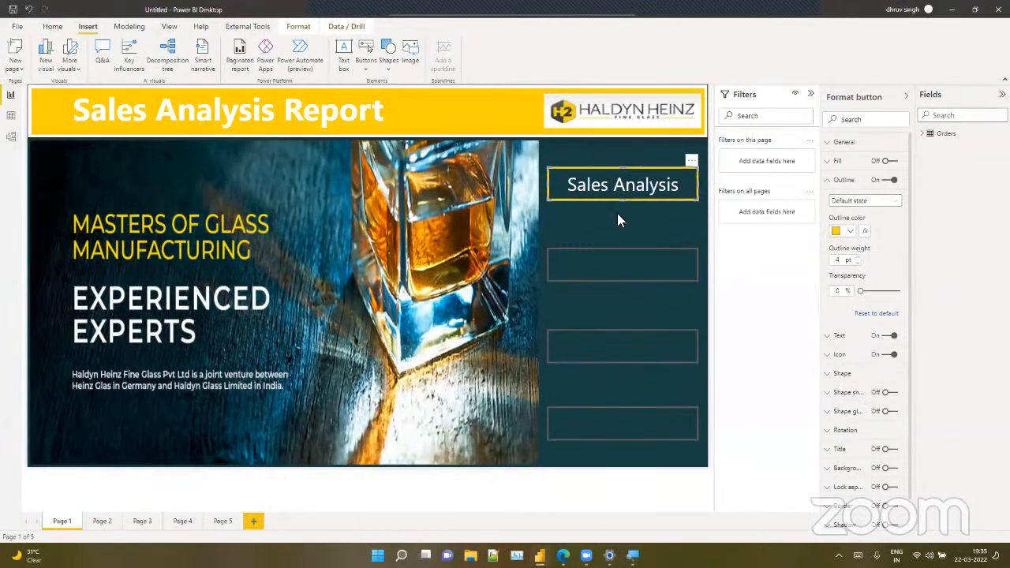
{"action": "left_click", "coordinate": [617, 213]}
{"action": "left_click", "coordinate": [630, 198]}
{"action": "left_click", "coordinate": [857, 264]}
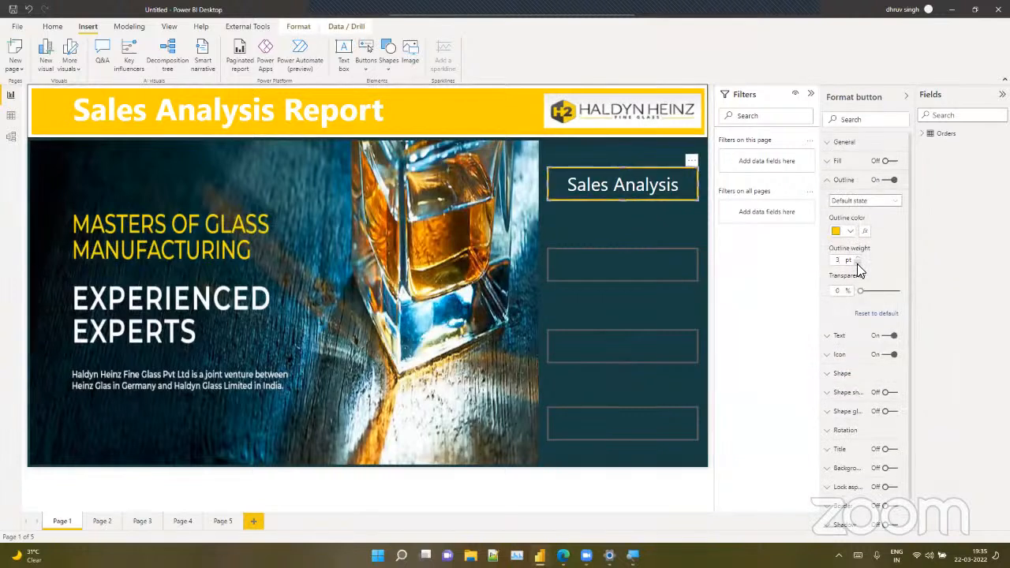
{"action": "left_click", "coordinate": [624, 221]}
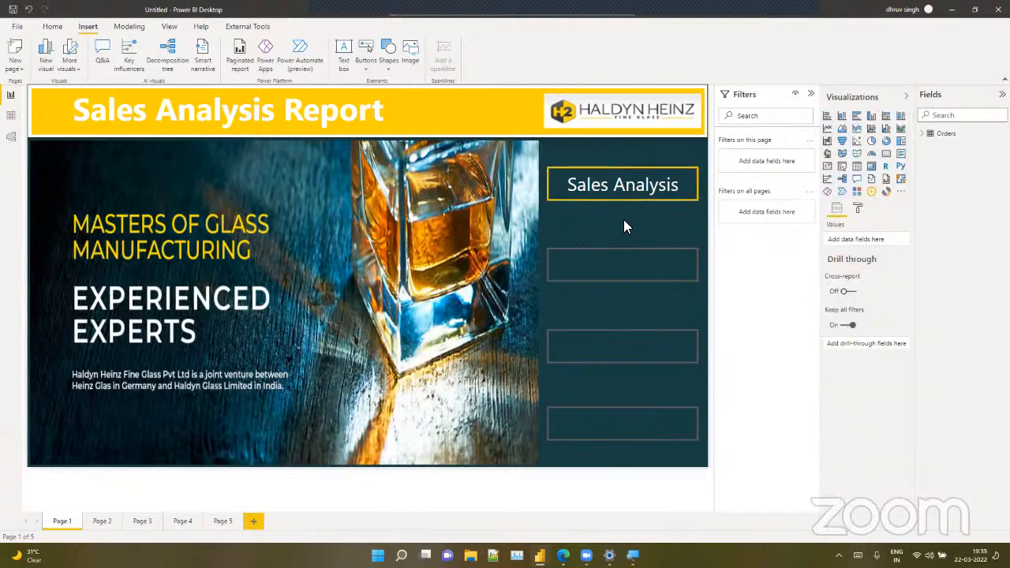
Turn on the shadow for the Sales Analysis button, leaving its border off
{"action": "left_click", "coordinate": [622, 183]}
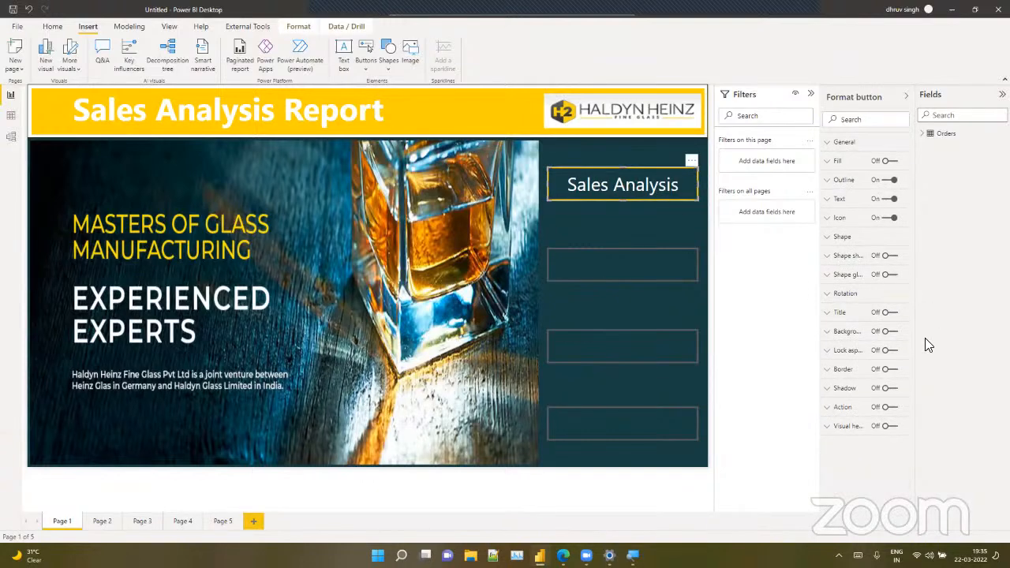
{"action": "left_click", "coordinate": [890, 386]}
{"action": "left_click", "coordinate": [890, 370]}
{"action": "left_click", "coordinate": [610, 228]}
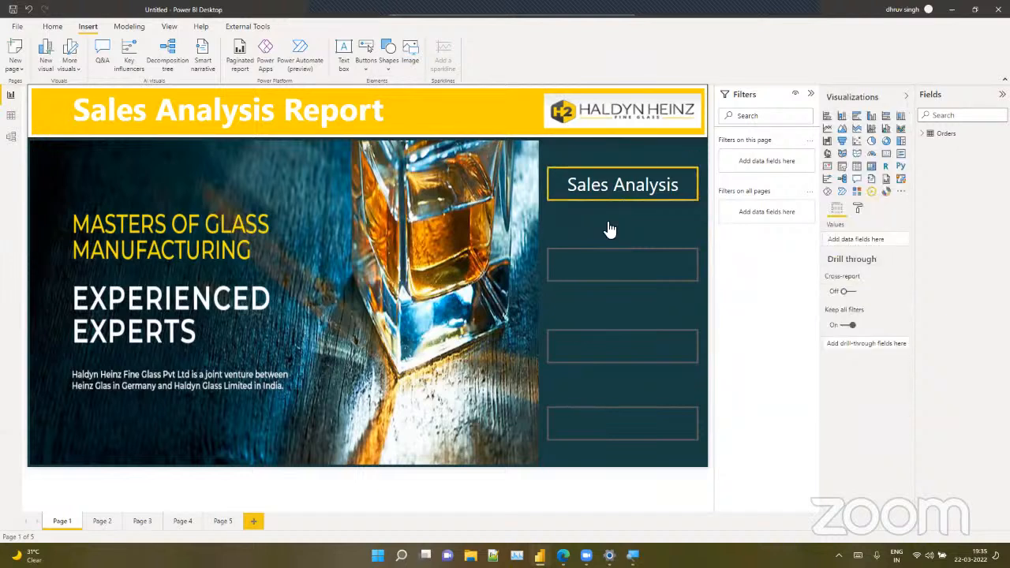
Copy the Sales Analysis button's formatting to the three blank buttons below it with Format painter
{"action": "left_click", "coordinate": [615, 198]}
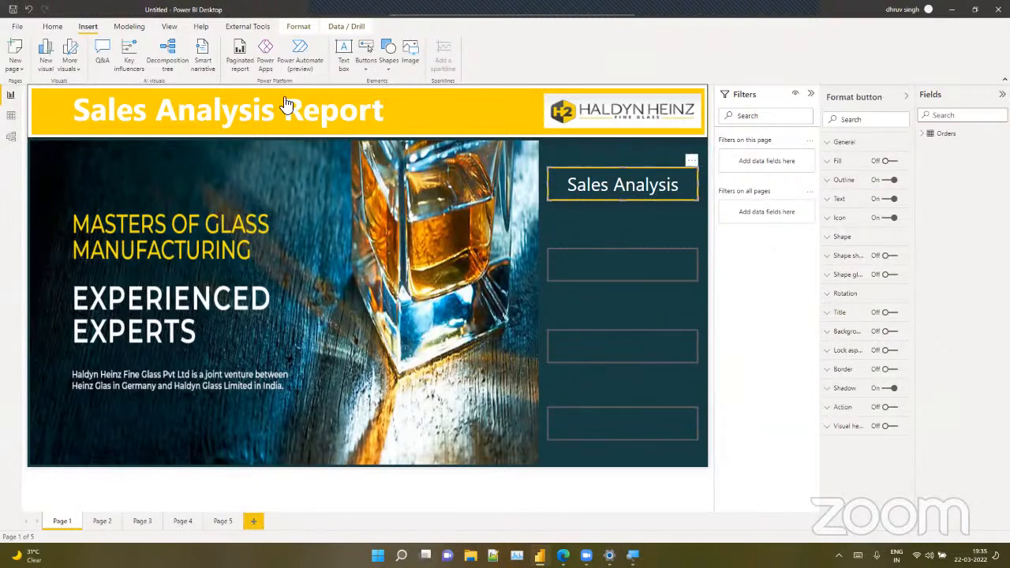
{"action": "left_click", "coordinate": [51, 27]}
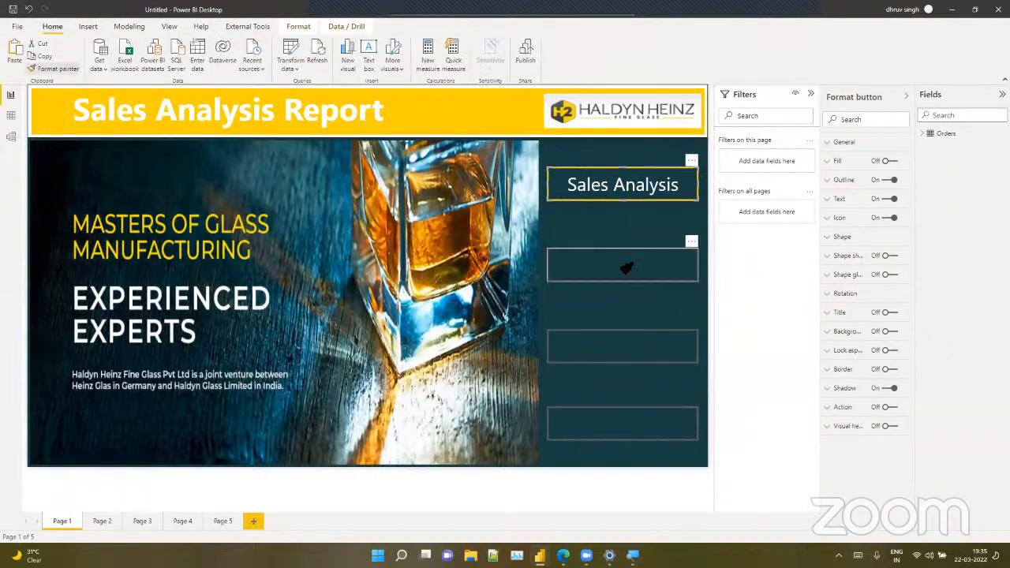
{"action": "left_click", "coordinate": [70, 63]}
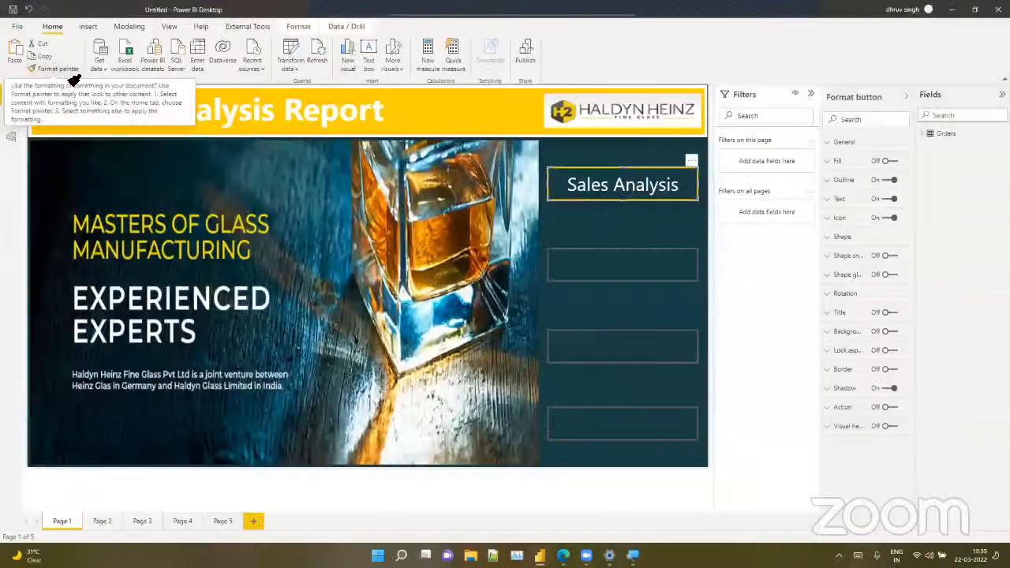
{"action": "left_click", "coordinate": [628, 265]}
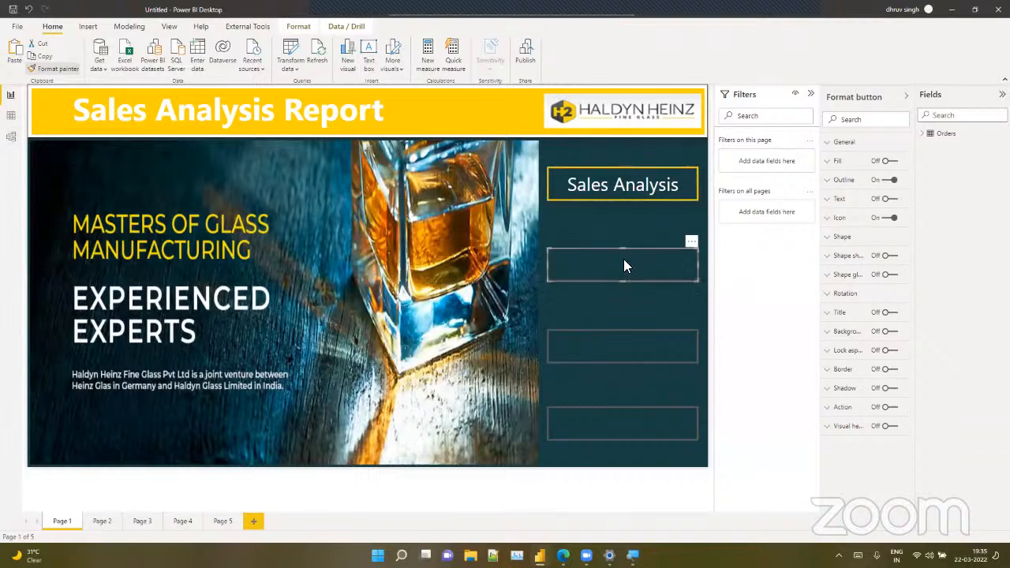
{"action": "left_click", "coordinate": [44, 69]}
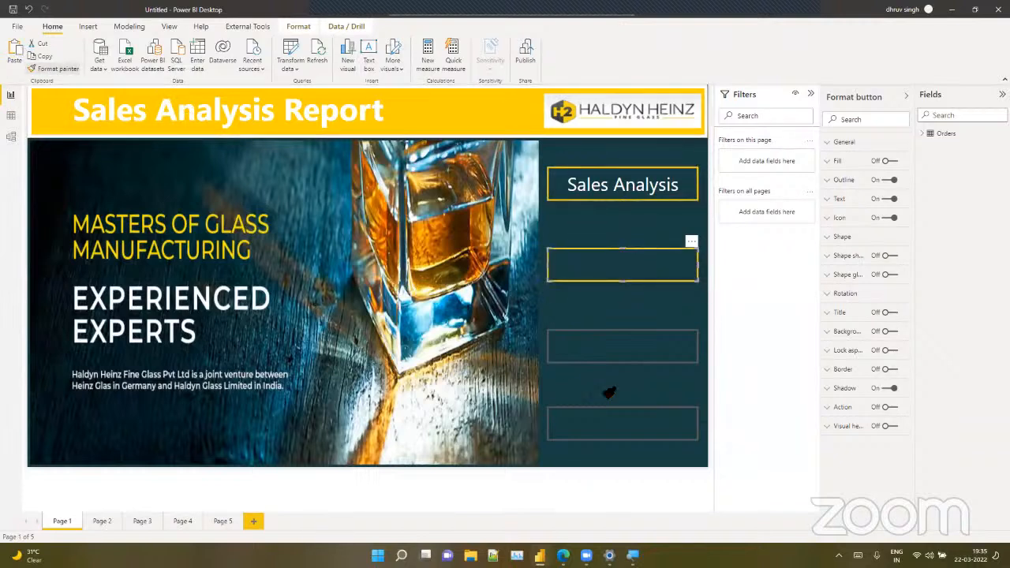
{"action": "left_click", "coordinate": [656, 350]}
{"action": "left_click", "coordinate": [49, 71]}
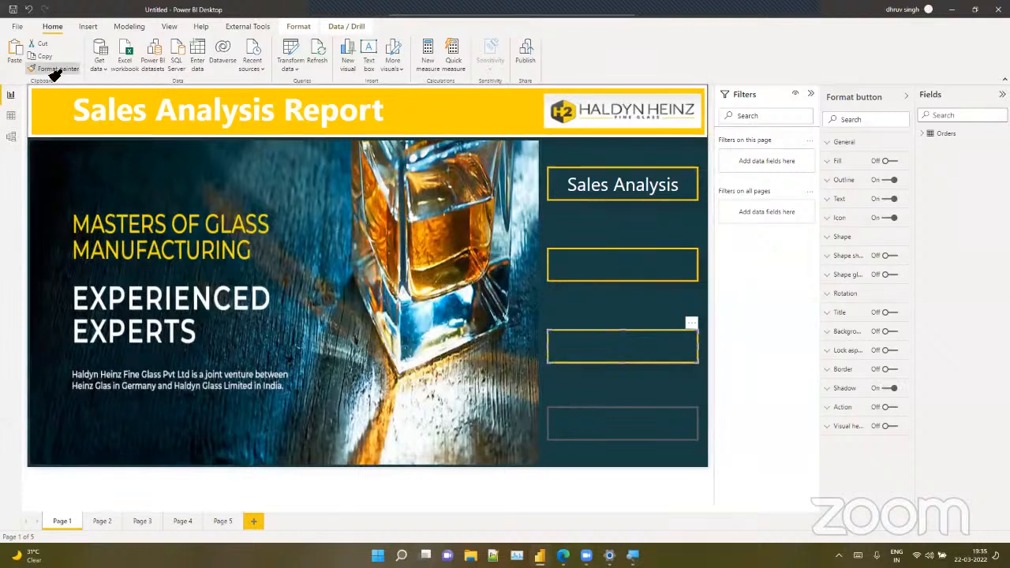
{"action": "left_click", "coordinate": [623, 431]}
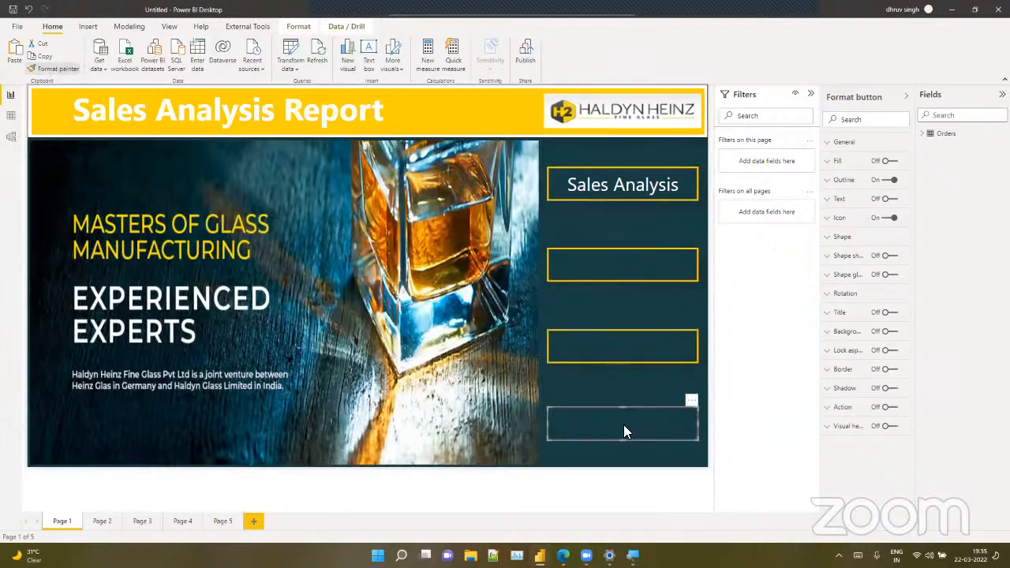
{"action": "left_click", "coordinate": [641, 293]}
{"action": "left_click", "coordinate": [625, 273]}
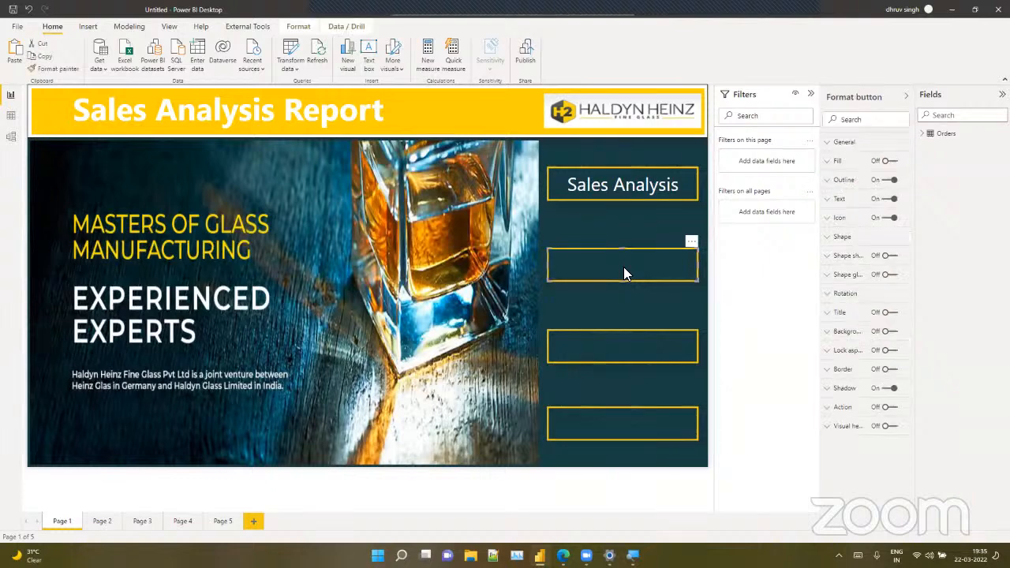
Label the blank button below Sales Analysis as "Profit Analysis"
{"action": "left_click", "coordinate": [851, 251]}
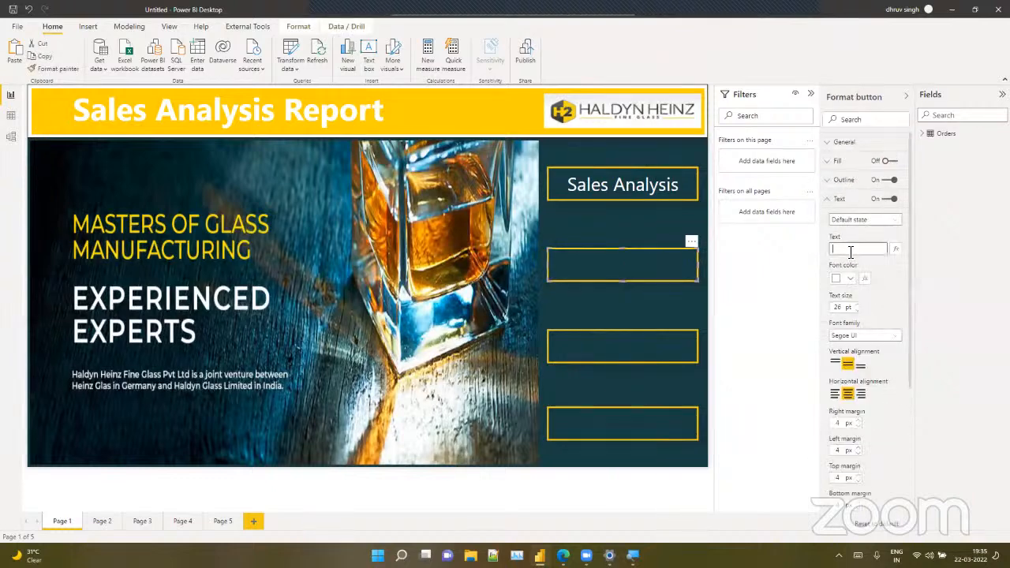
{"action": "type", "text": "Profit Ana"}
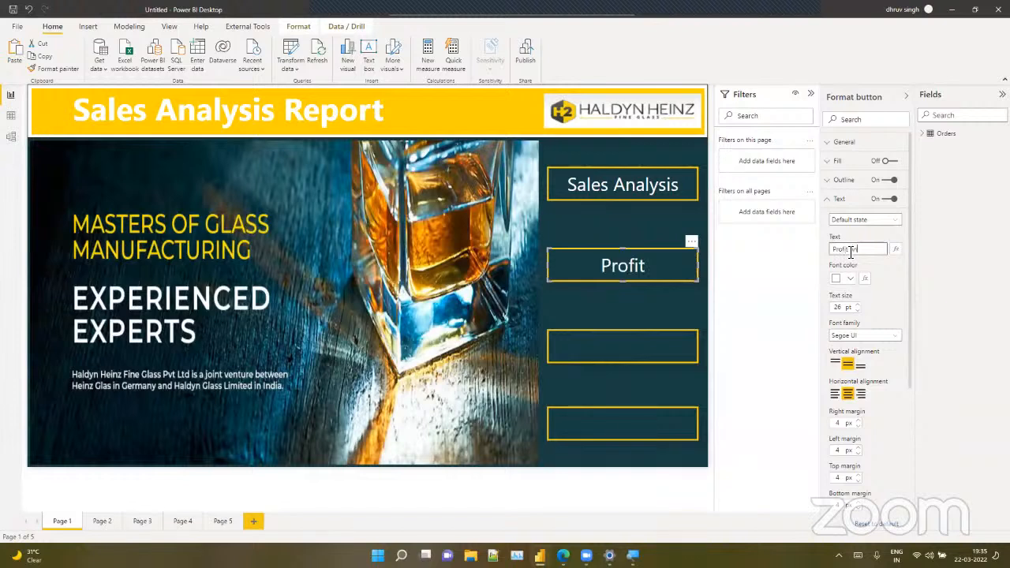
{"action": "type", "text": "lyis"}
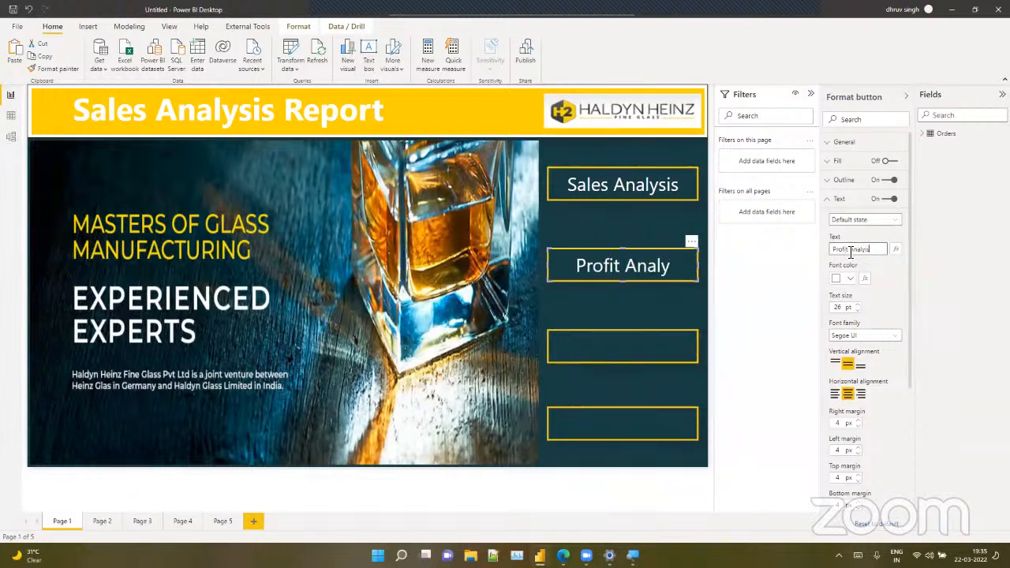
{"action": "left_click", "coordinate": [666, 263]}
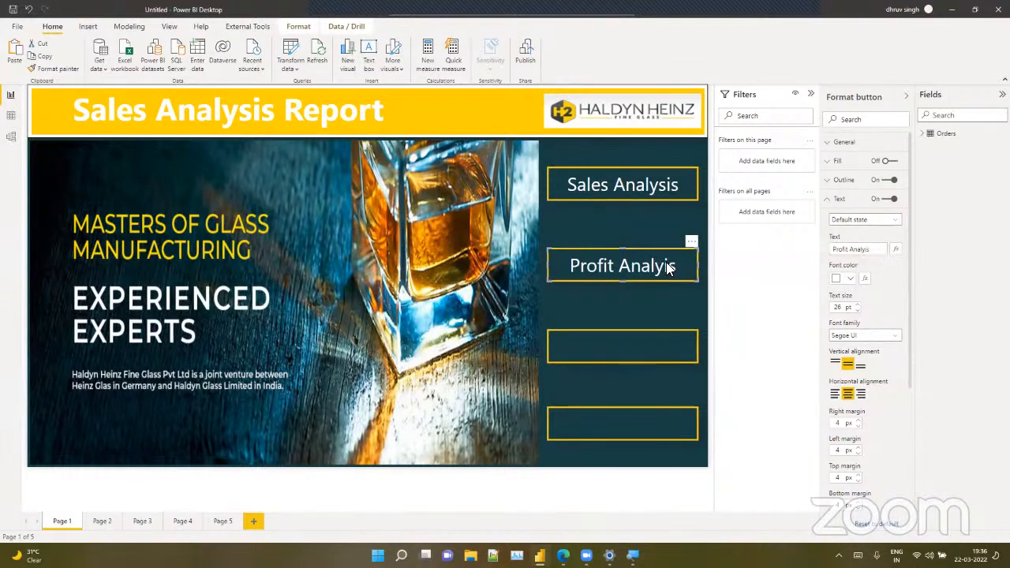
{"action": "left_click", "coordinate": [877, 250]}
{"action": "key", "text": "super+plus"}
{"action": "key", "text": "BackSpace"}
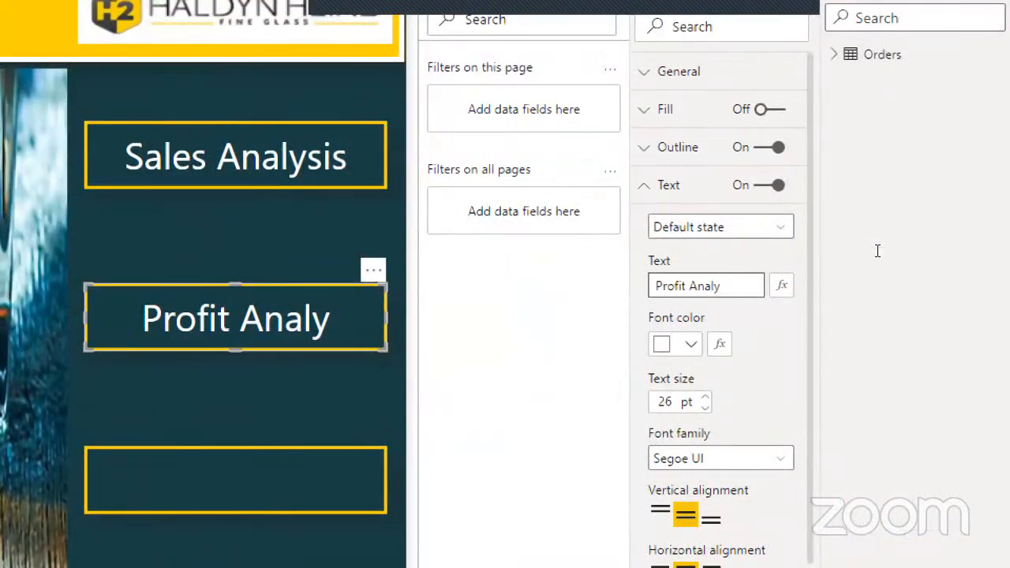
{"action": "type", "text": "sis"}
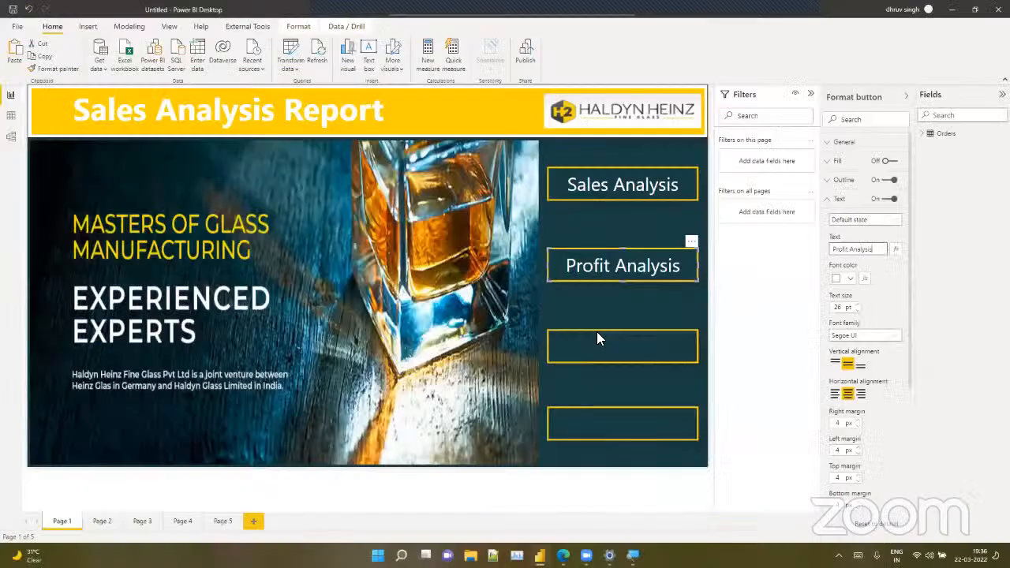
Label the blank button below Profit Analysis as "Region Wise Analysis"
{"action": "left_click", "coordinate": [597, 333]}
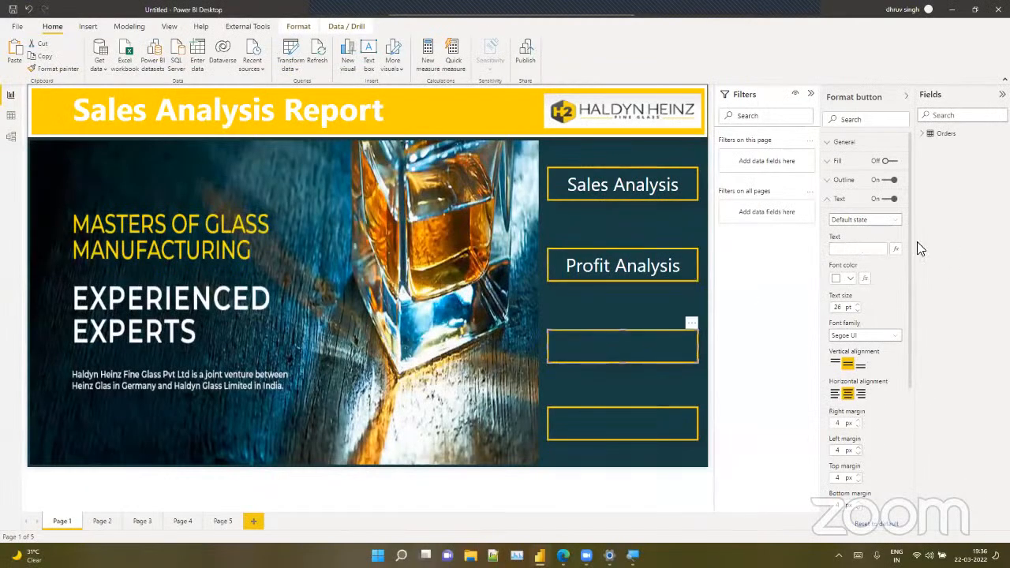
{"action": "left_click", "coordinate": [875, 250]}
{"action": "type", "text": "Region W"}
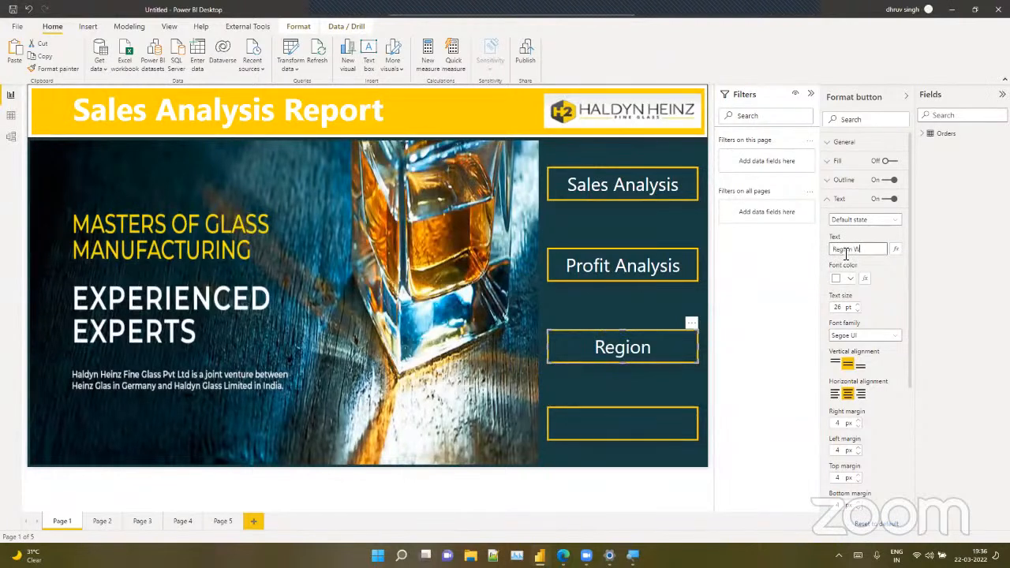
{"action": "type", "text": "ise"}
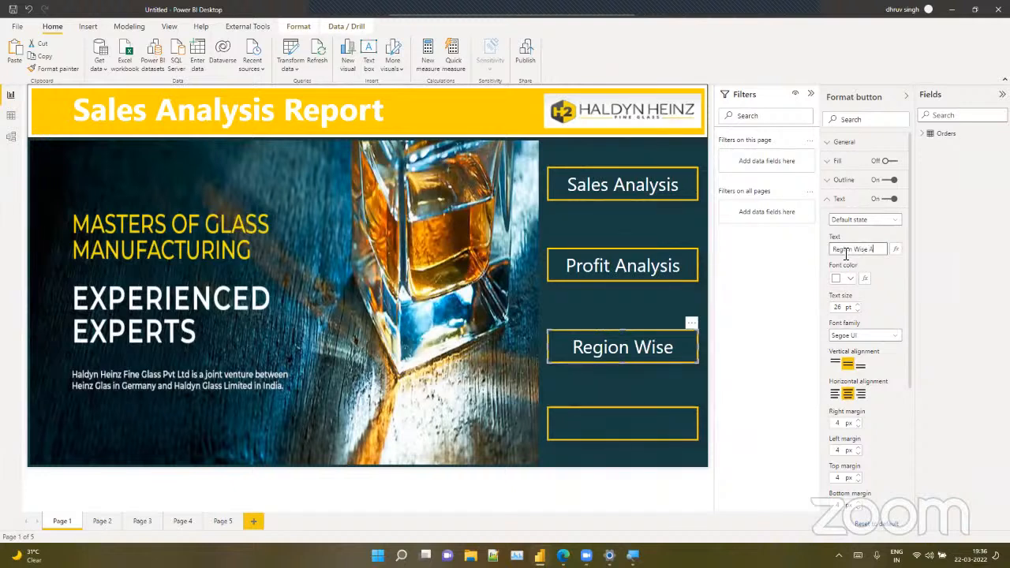
{"action": "type", "text": " A"}
{"action": "key", "text": "BackSpace"}
{"action": "key", "text": "BackSpace"}
{"action": "type", "text": "nalysis"}
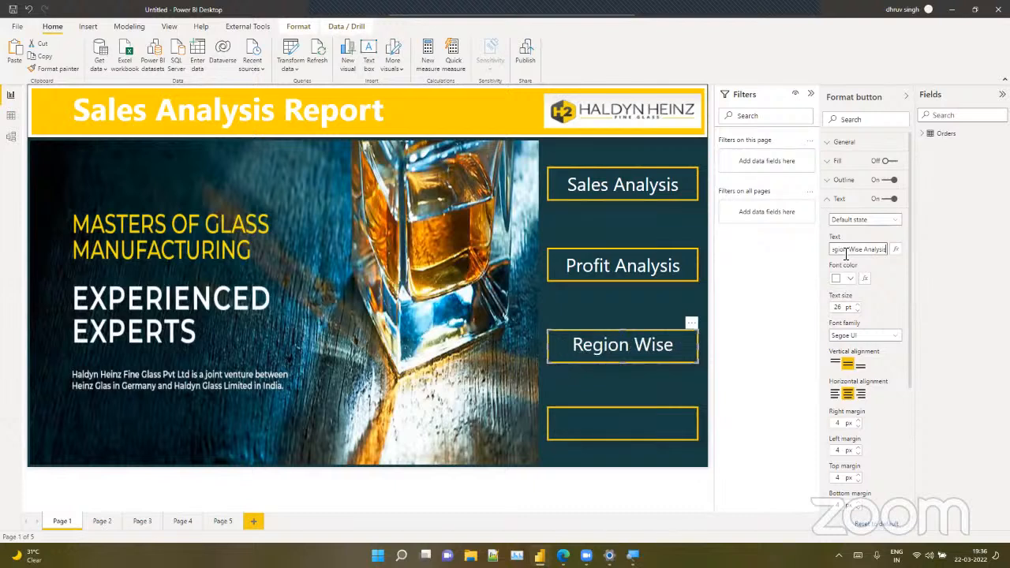
Reduce the Region Wise Analysis button's text size to 21 pt so the label fits on one line
{"action": "left_click", "coordinate": [859, 311]}
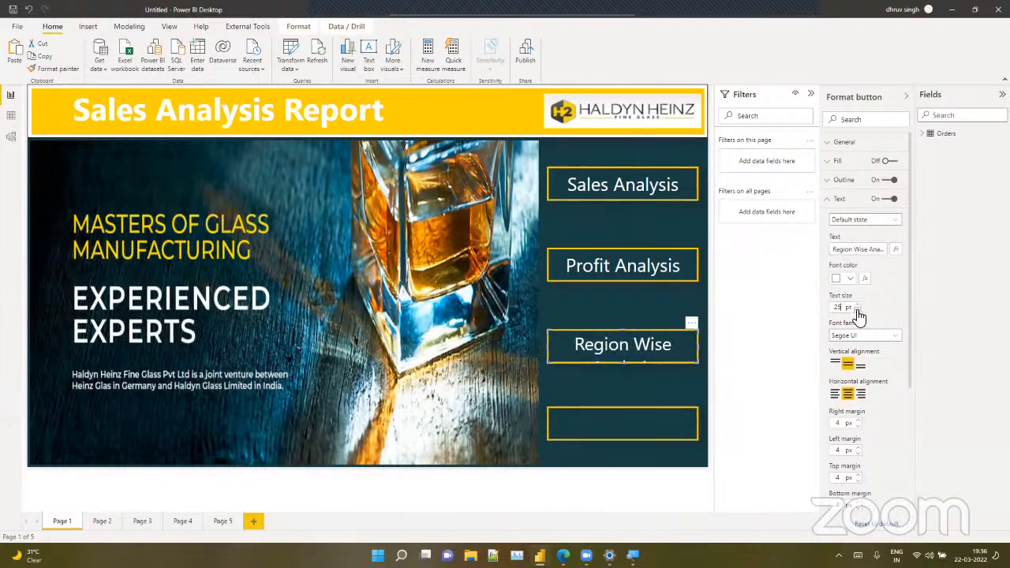
{"action": "left_click", "coordinate": [859, 310]}
{"action": "left_click", "coordinate": [859, 310]}
{"action": "left_click", "coordinate": [859, 311]}
{"action": "left_click", "coordinate": [859, 310]}
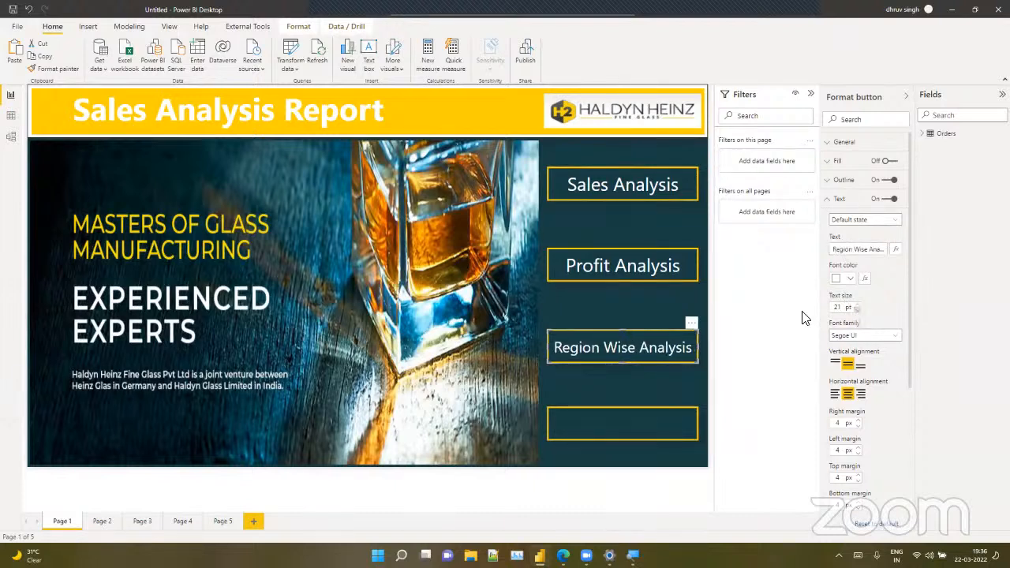
Set the Profit Analysis button's text size to 24 pt
{"action": "left_click", "coordinate": [642, 266]}
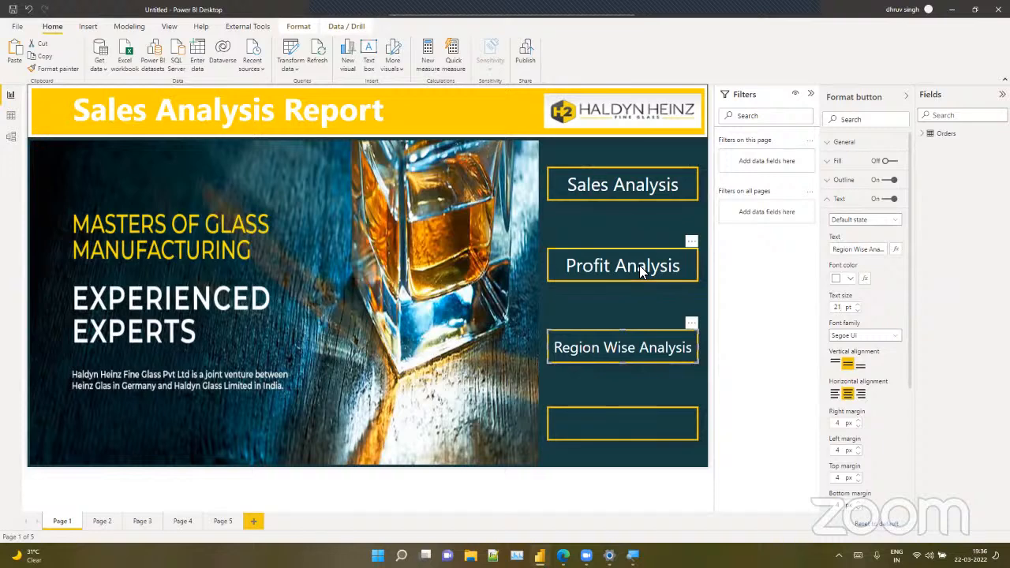
{"action": "left_click", "coordinate": [856, 311]}
{"action": "left_click", "coordinate": [857, 310]}
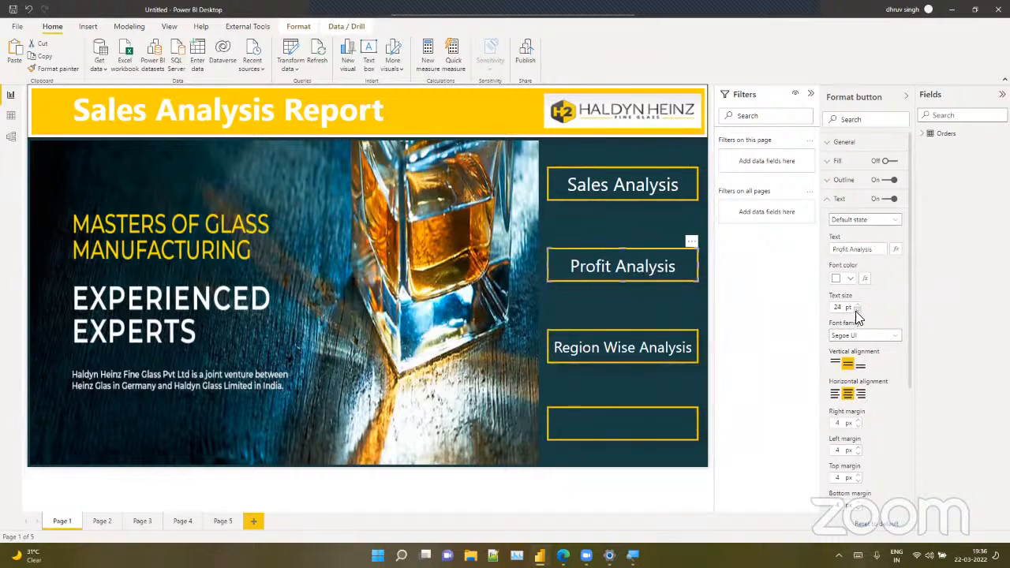
Copy the Profit Analysis button's formatting to the Sales Analysis button with Format painter
{"action": "left_click", "coordinate": [658, 310]}
{"action": "left_click", "coordinate": [645, 191]}
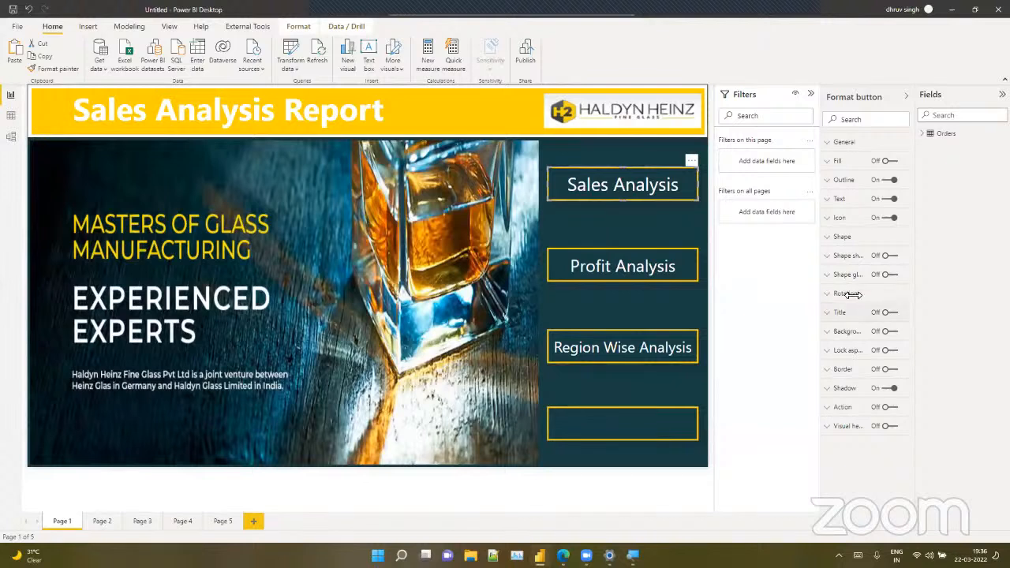
{"action": "left_click", "coordinate": [628, 267]}
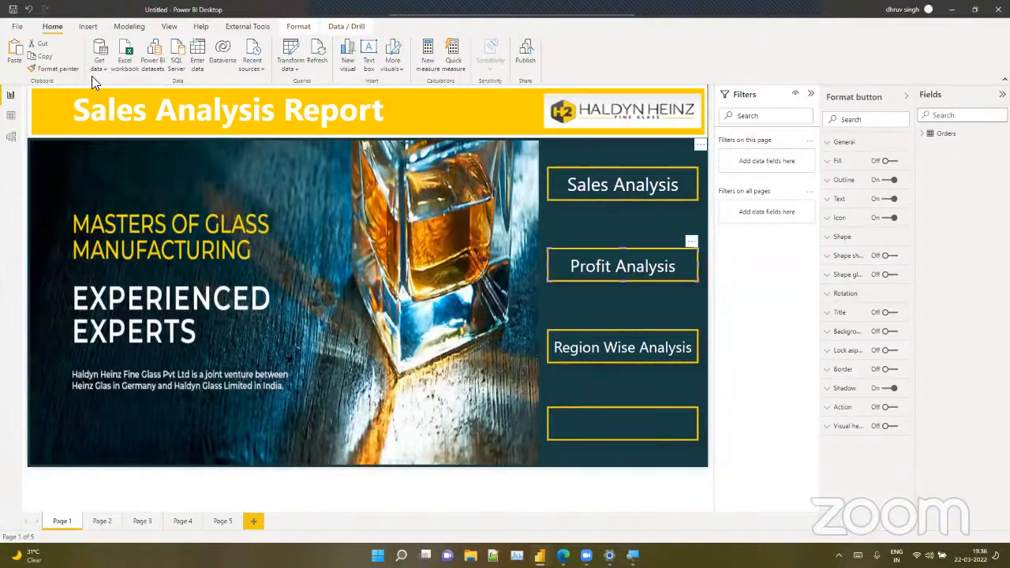
{"action": "left_click", "coordinate": [614, 189]}
Label the last blank button in the column as "Time Series Analysis"
{"action": "left_click", "coordinate": [618, 415]}
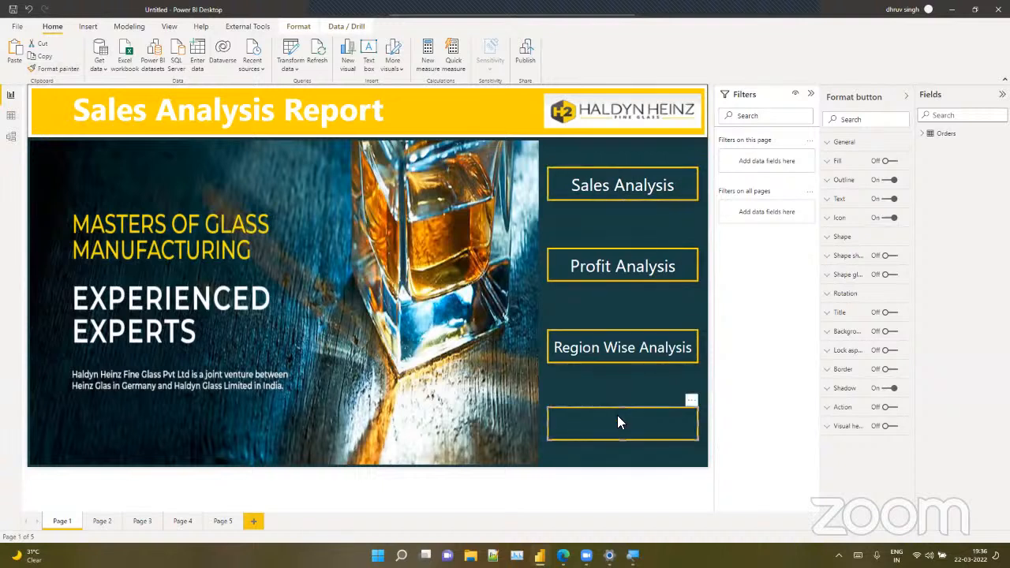
{"action": "left_click", "coordinate": [854, 239]}
{"action": "left_click", "coordinate": [842, 237]}
{"action": "left_click", "coordinate": [840, 198]}
{"action": "left_click", "coordinate": [842, 249]}
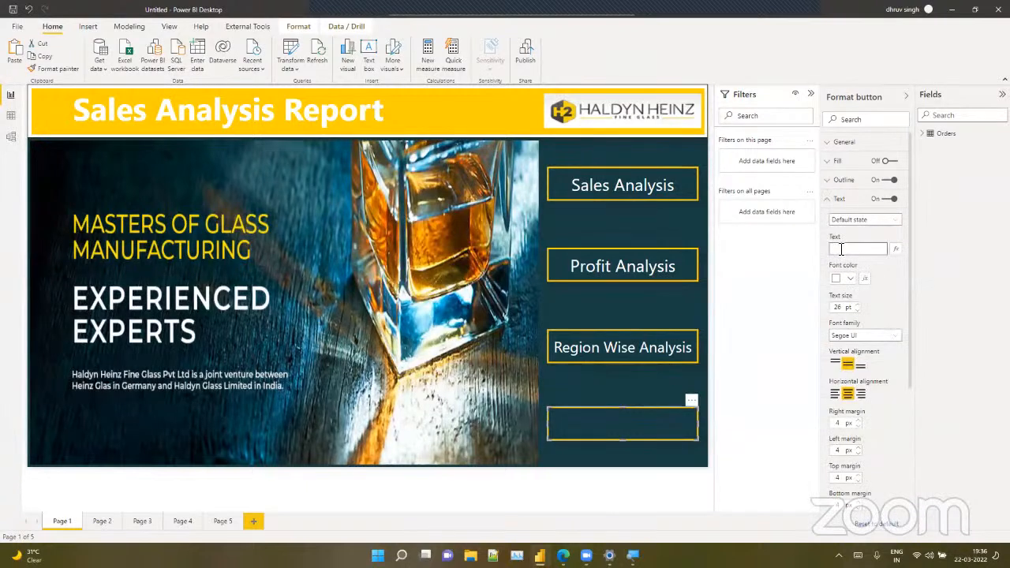
{"action": "type", "text": "Time Seee"}
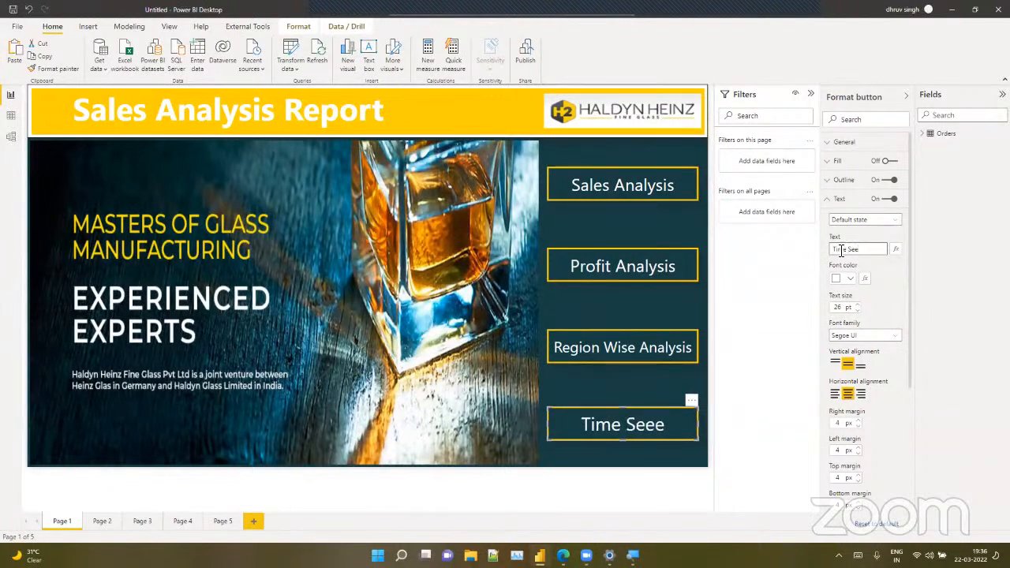
{"action": "type", "text": "rie"}
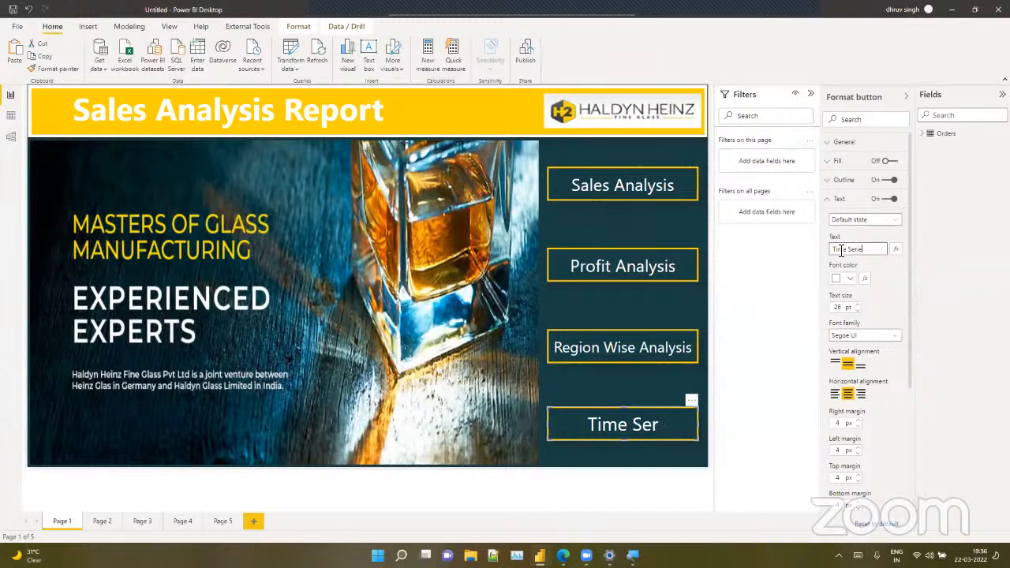
{"action": "type", "text": "s Anal"}
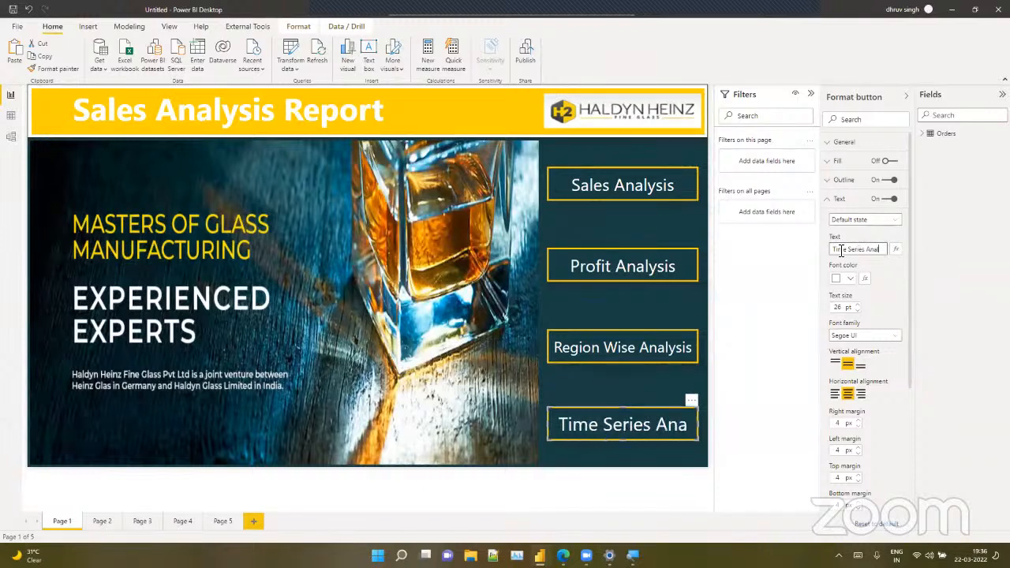
{"action": "type", "text": "ysis"}
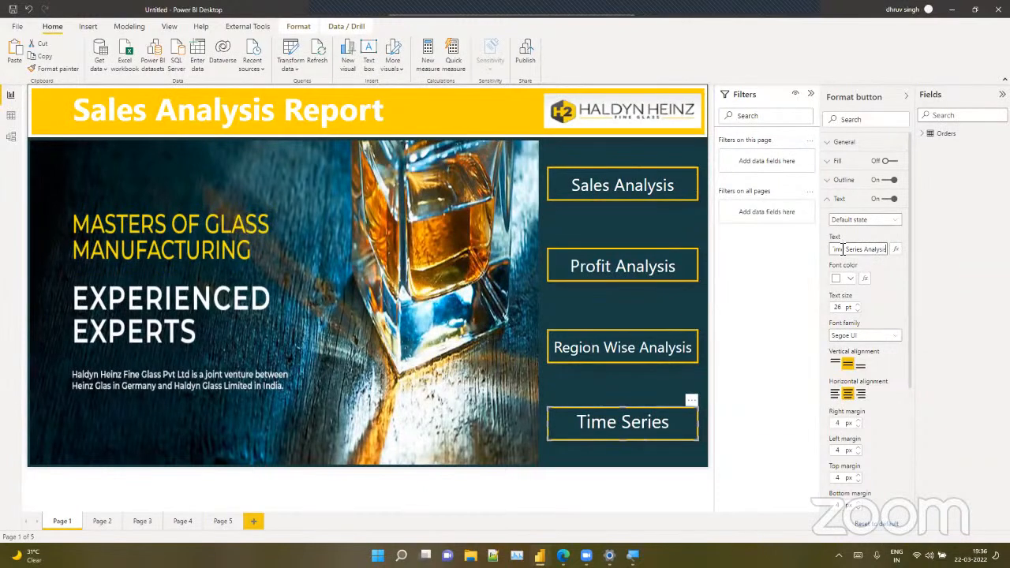
Copy the Region Wise Analysis button's formatting to the Time Series Analysis button with Format painter
{"action": "left_click", "coordinate": [611, 341]}
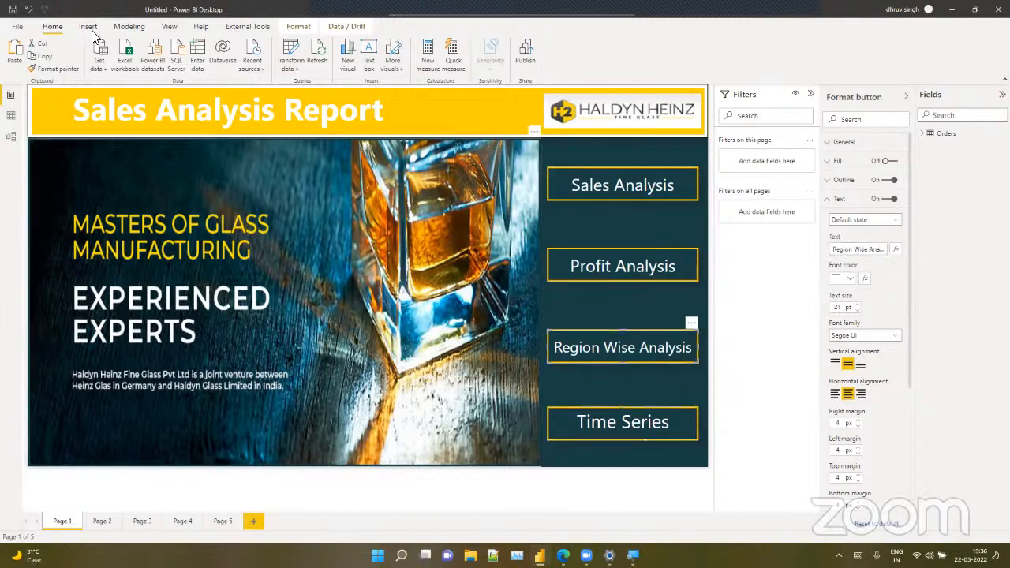
{"action": "left_click", "coordinate": [650, 413]}
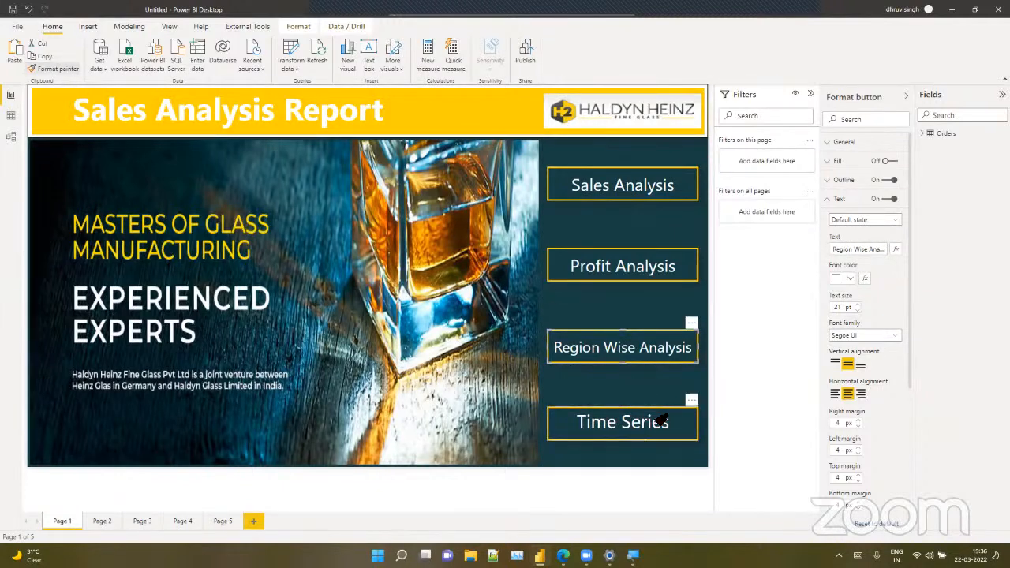
{"action": "left_click", "coordinate": [635, 393]}
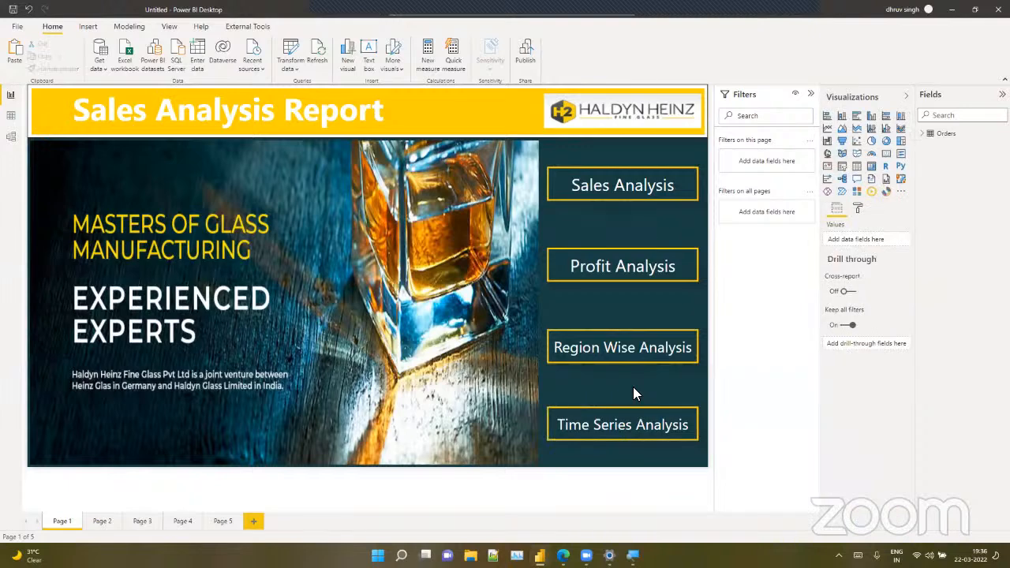
{"action": "left_click", "coordinate": [616, 278]}
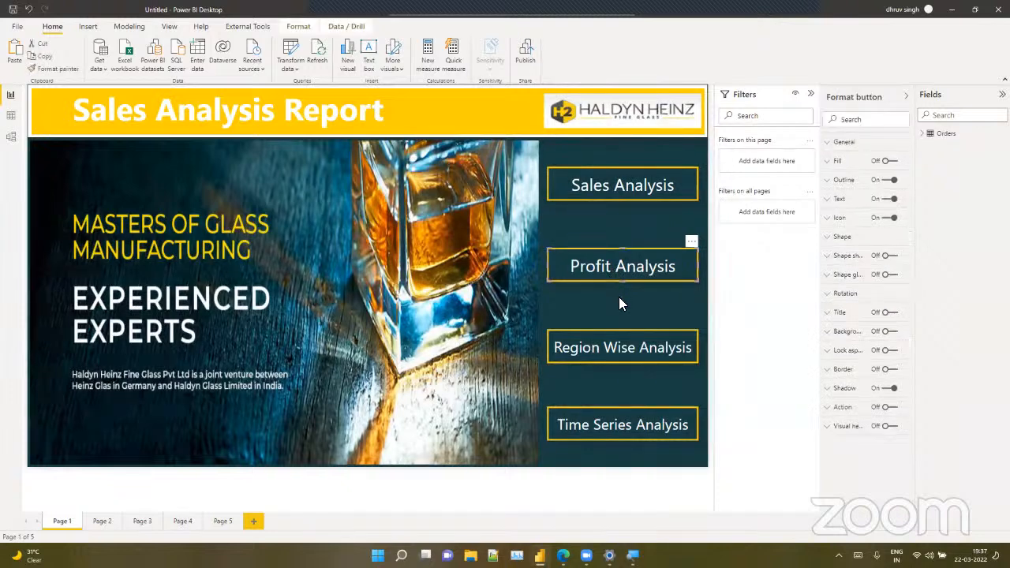
{"action": "left_click", "coordinate": [619, 297]}
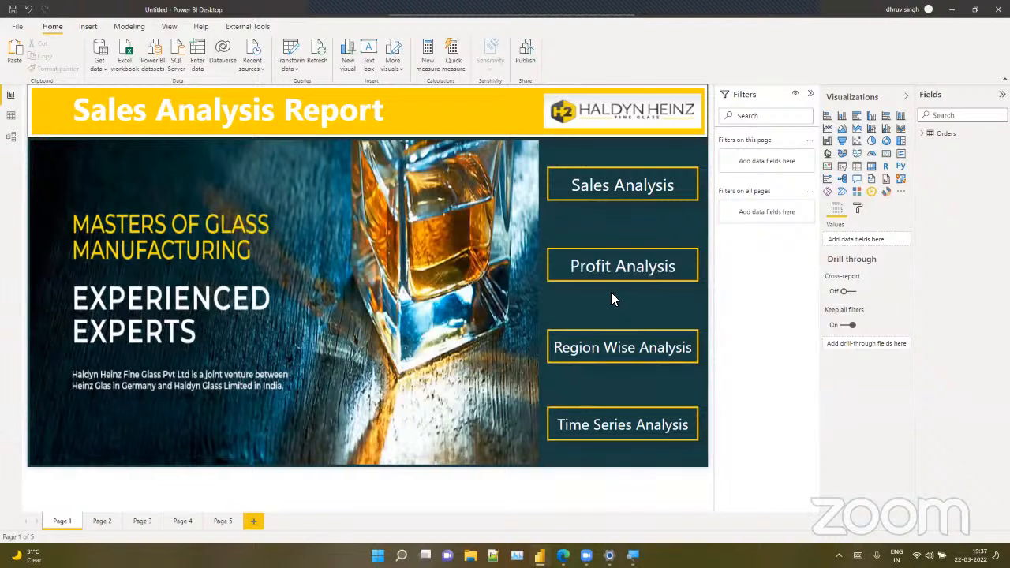
Turn on the Sales Analysis button's action and set it to Page navigation with Page 2 as the destination
{"action": "left_click", "coordinate": [638, 194]}
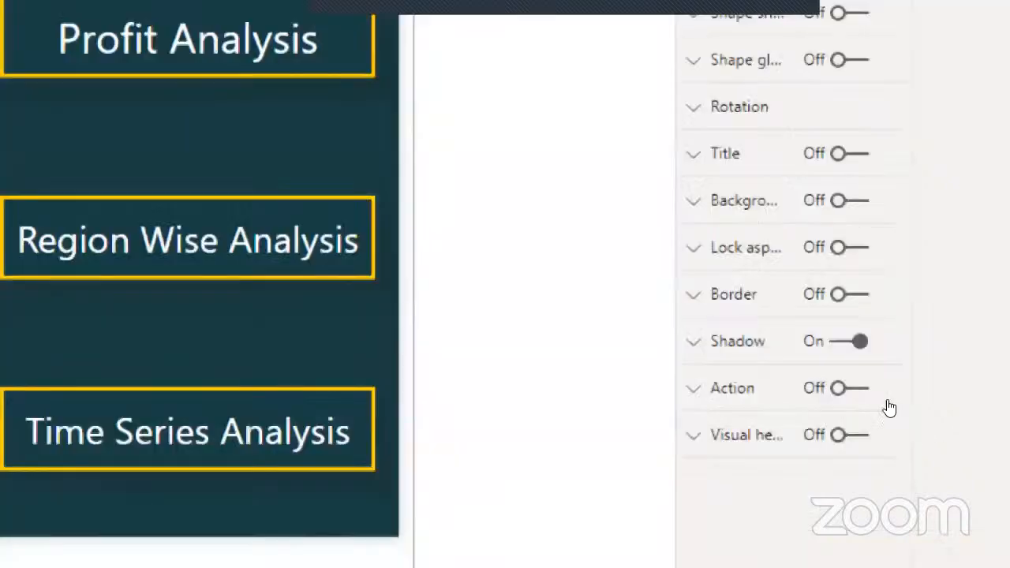
{"action": "left_click", "coordinate": [853, 388]}
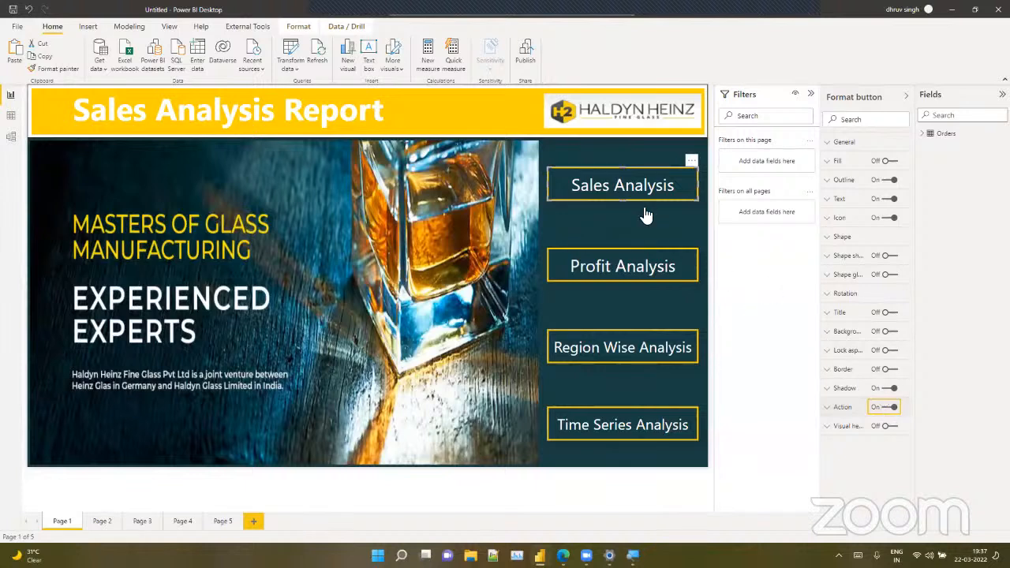
{"action": "left_click", "coordinate": [845, 412]}
{"action": "scroll", "coordinate": [846, 413], "scroll_direction": "down", "scroll_amount": 1}
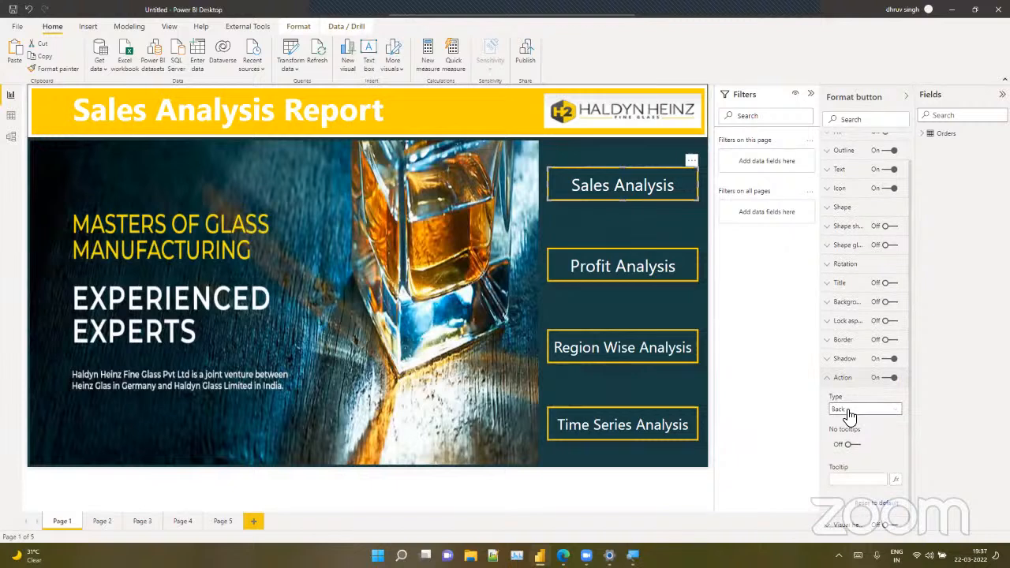
{"action": "left_click", "coordinate": [849, 411]}
{"action": "left_click", "coordinate": [854, 454]}
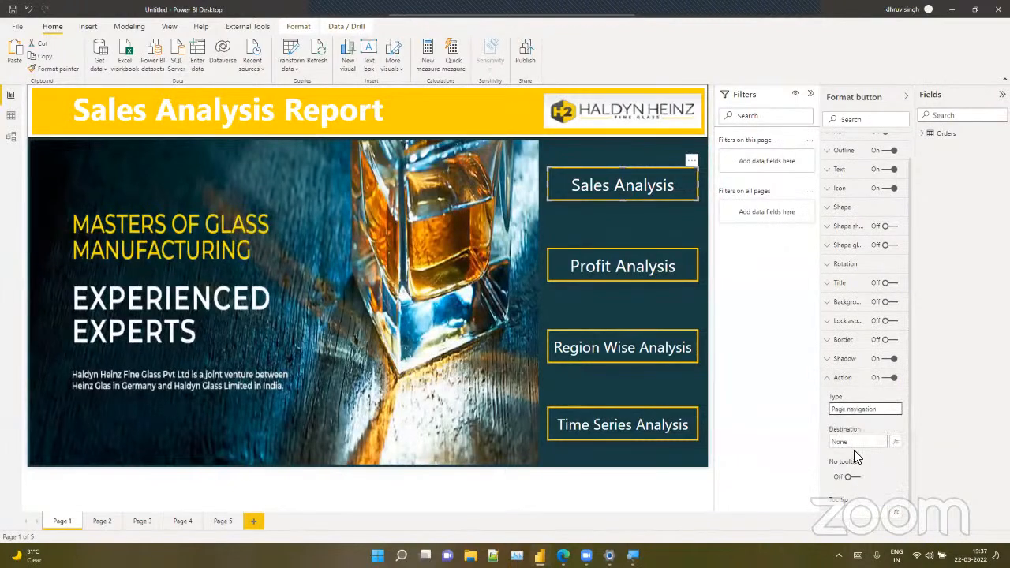
{"action": "left_click", "coordinate": [857, 443]}
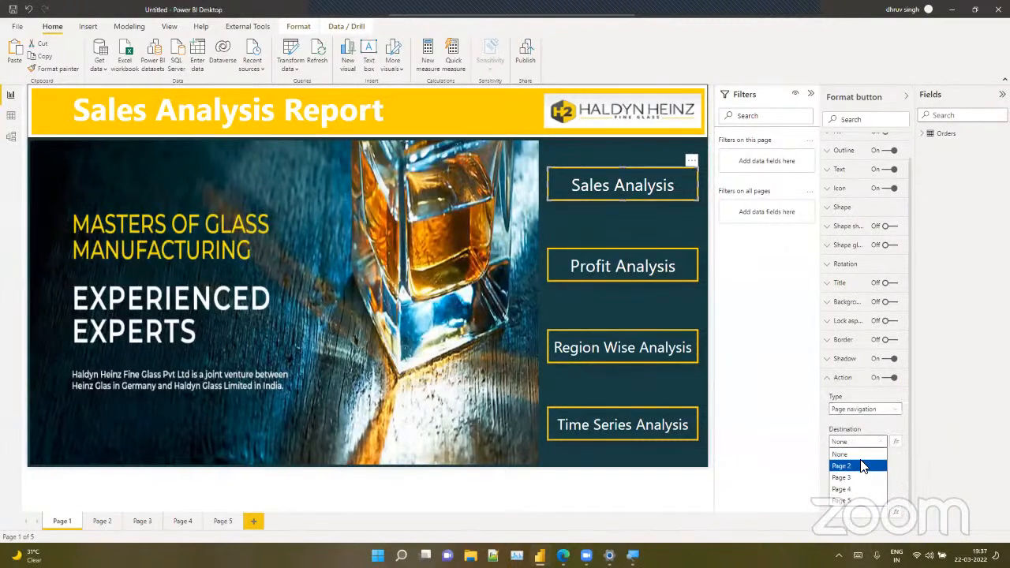
{"action": "left_click", "coordinate": [861, 466]}
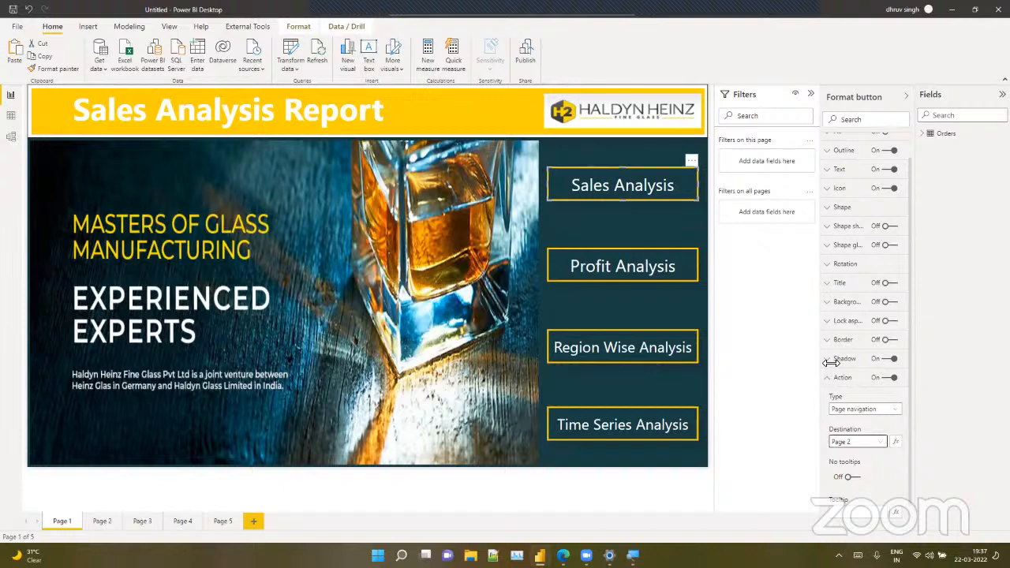
Test the Sales Analysis button by following its link to Page 2, and return to Page 1
{"action": "left_click", "coordinate": [620, 201], "text": "ctrl"}
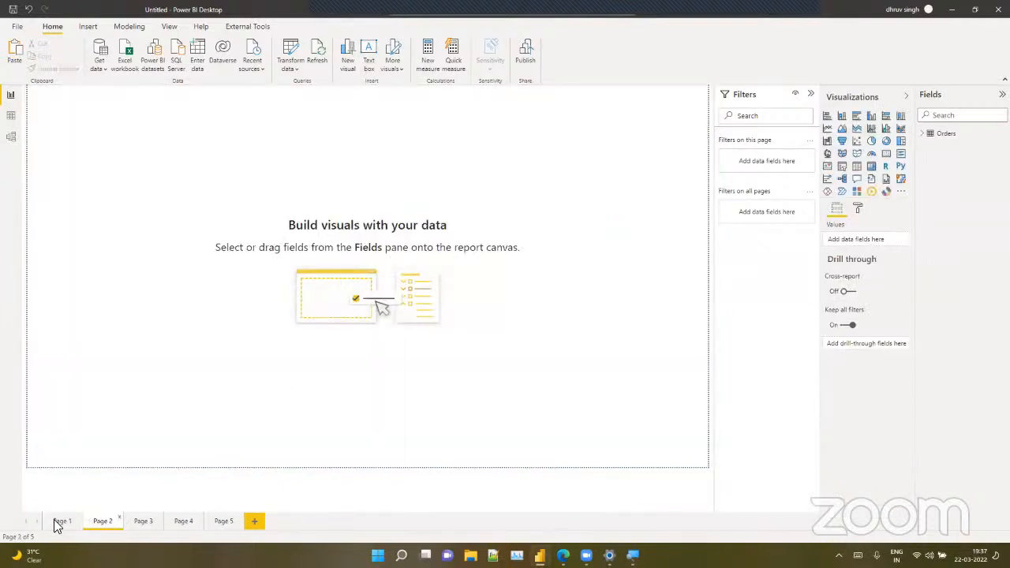
{"action": "left_click", "coordinate": [61, 522]}
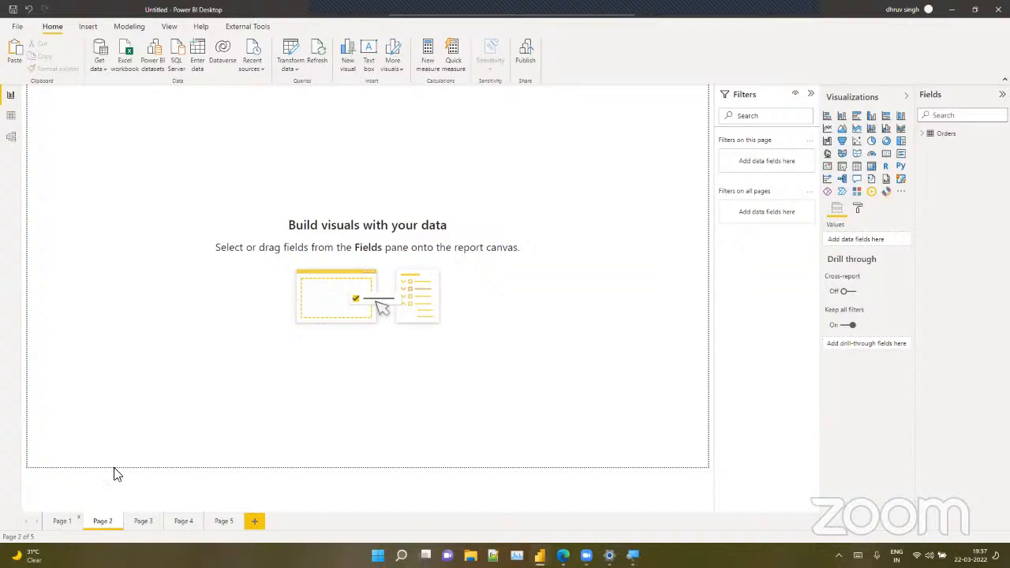
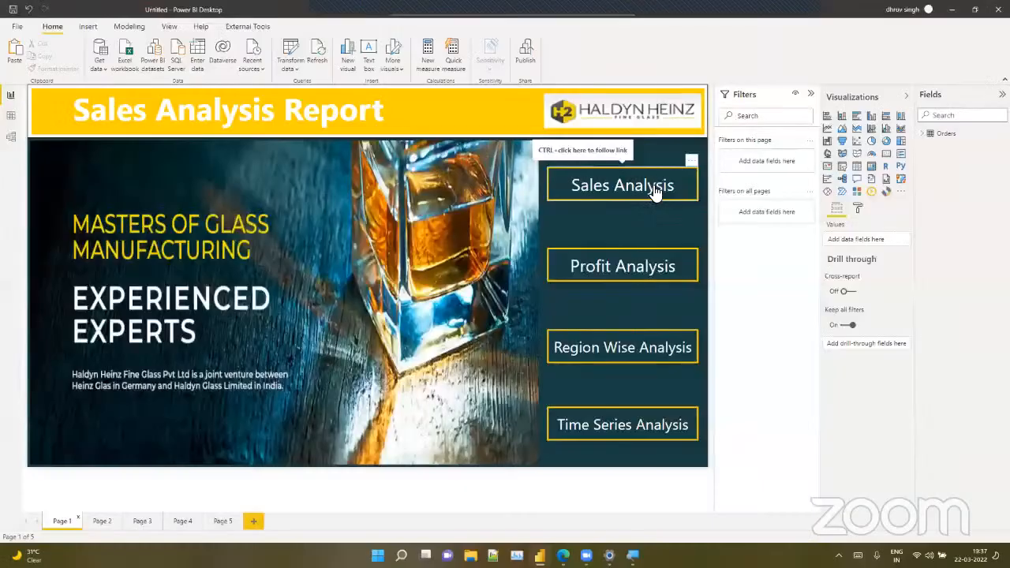
Check the Sales Analysis button's page link once more and go back to the cover page
{"action": "left_click", "coordinate": [654, 191], "text": "ctrl"}
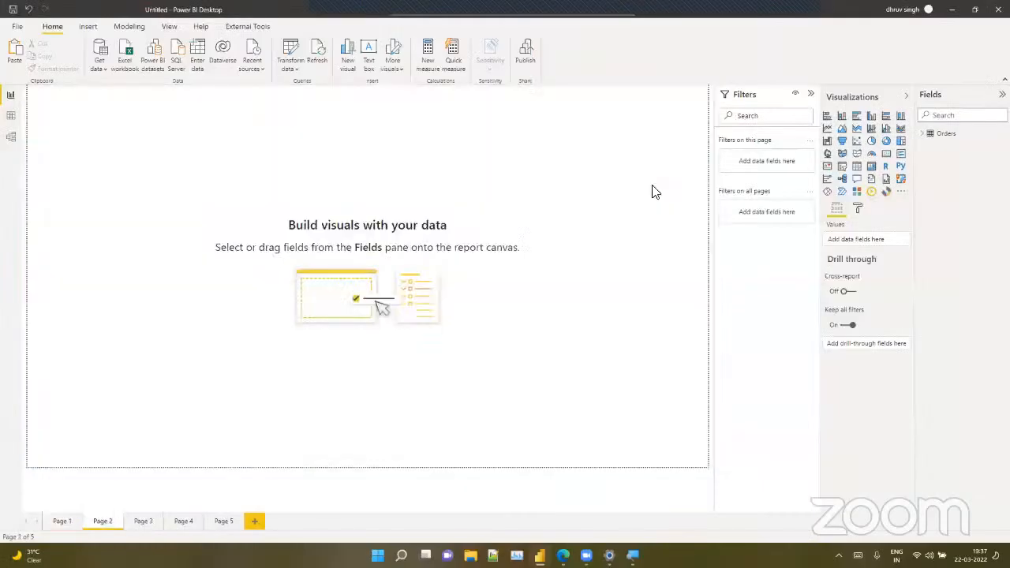
{"action": "left_click", "coordinate": [62, 521]}
Turn on the Profit Analysis button's action and set it to Page navigation with Page 3 as the destination
{"action": "left_click", "coordinate": [603, 274]}
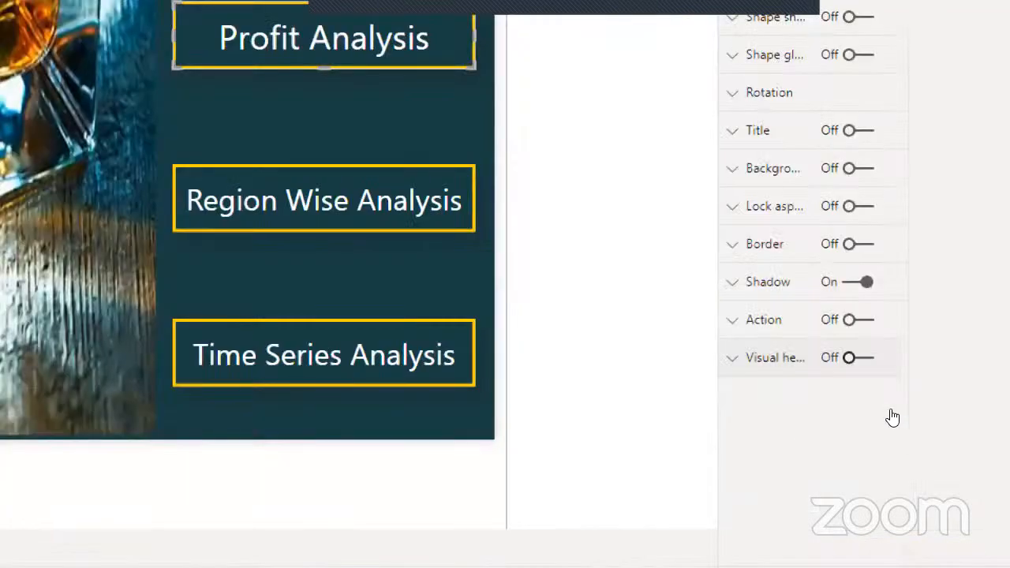
{"action": "left_click", "coordinate": [891, 407]}
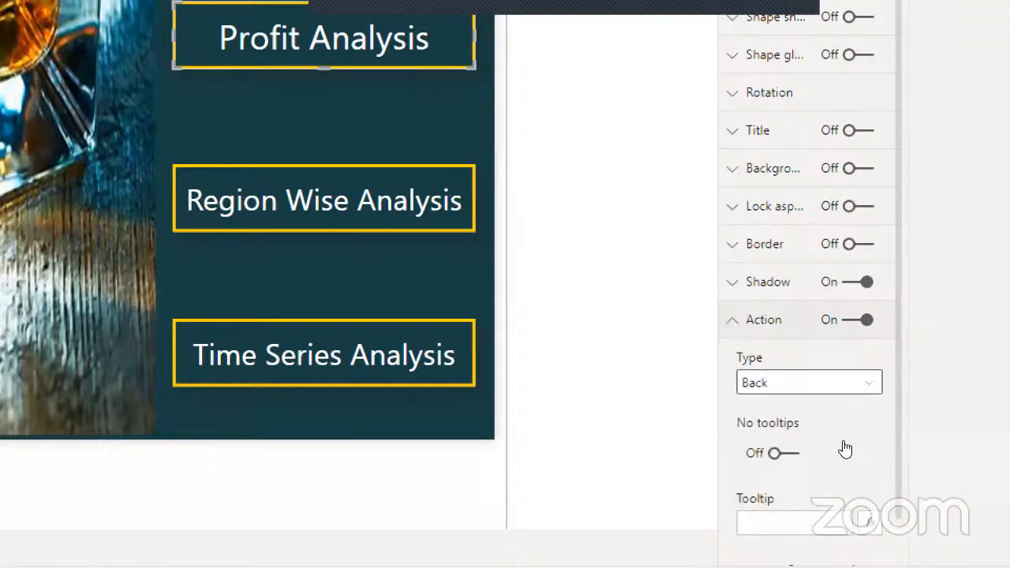
{"action": "left_click", "coordinate": [866, 383]}
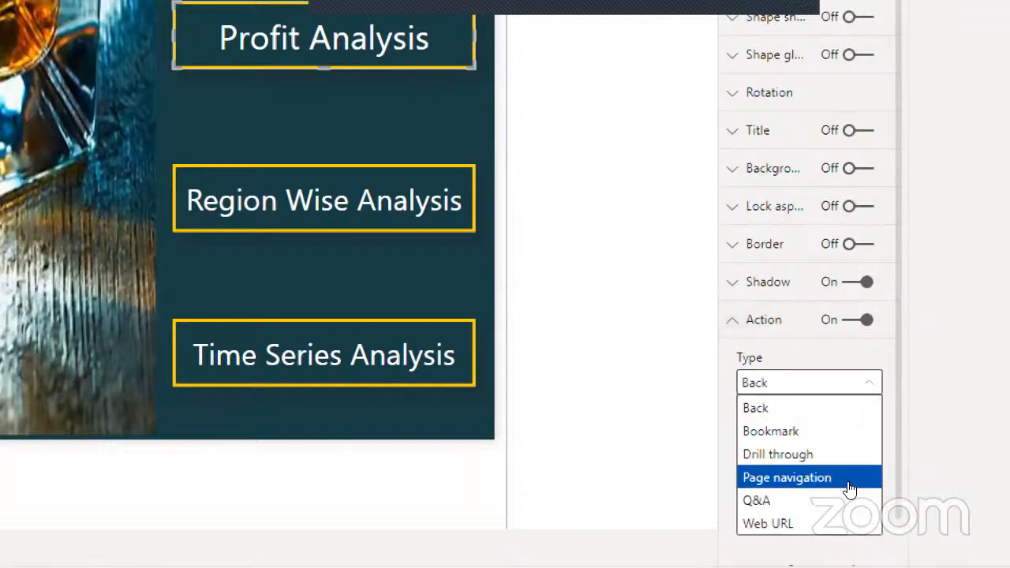
{"action": "left_click", "coordinate": [846, 478]}
{"action": "left_click", "coordinate": [843, 451]}
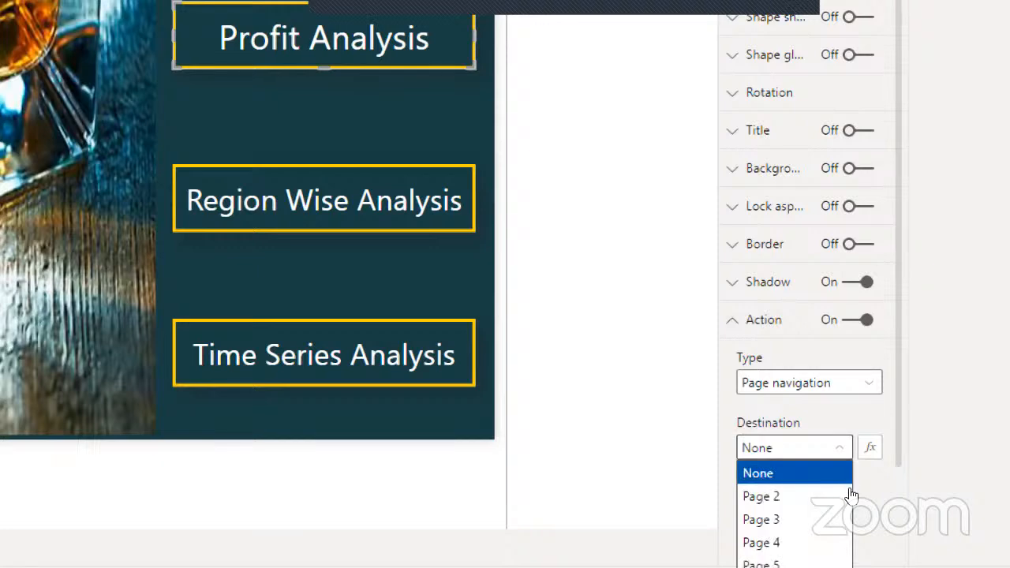
{"action": "left_click", "coordinate": [855, 513]}
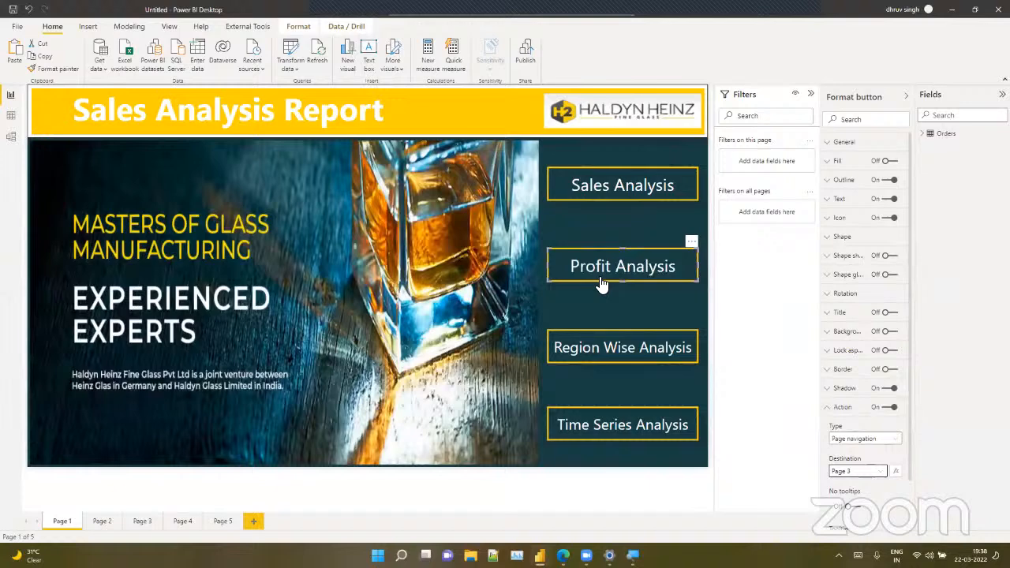
Test the Profit Analysis button by following its link to Page 3, and return to Page 1
{"action": "key", "text": "Escape"}
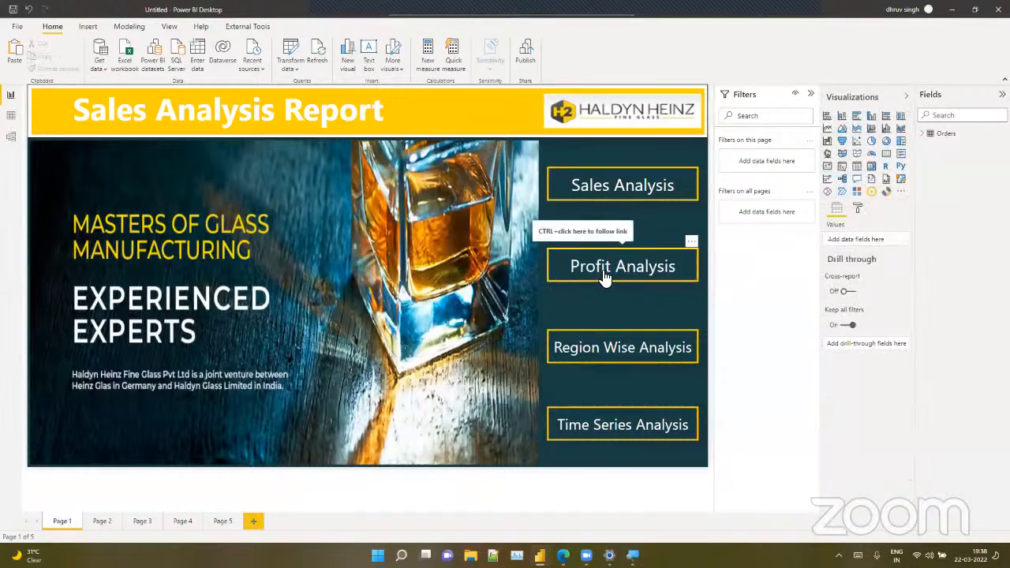
{"action": "left_click", "coordinate": [602, 270], "text": "ctrl"}
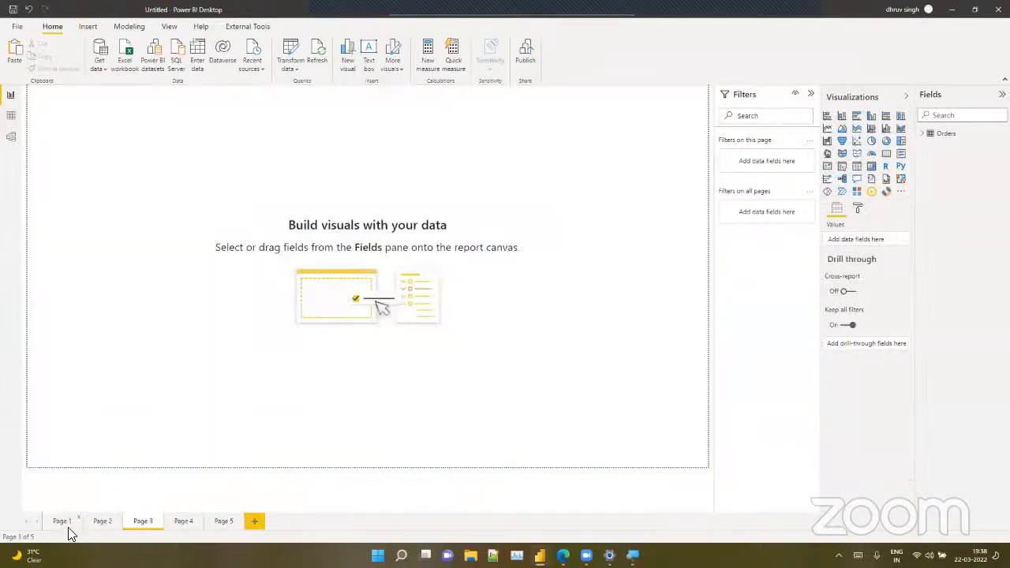
{"action": "left_click", "coordinate": [68, 528]}
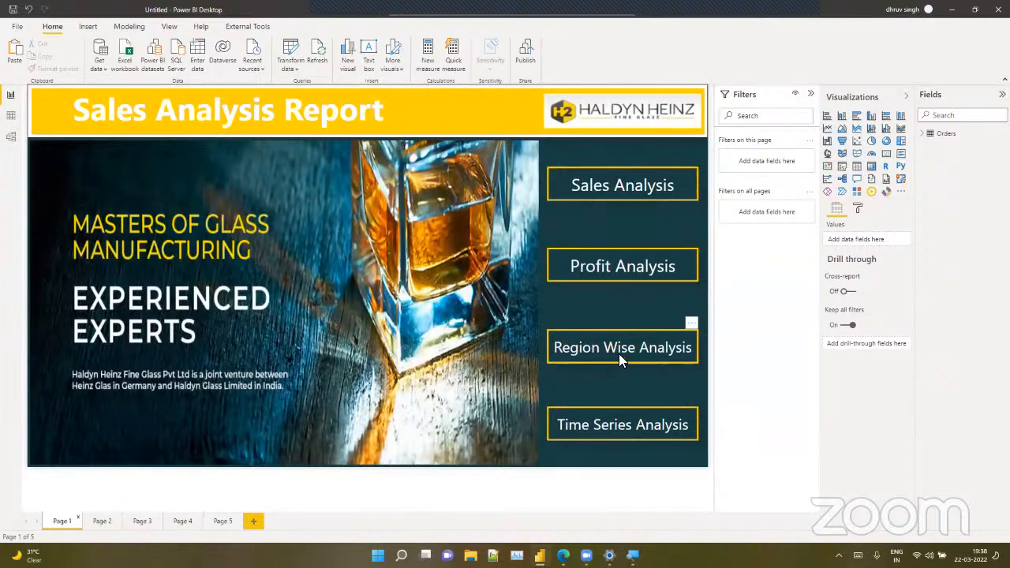
Turn on the Region Wise Analysis button's action and set it to Page navigation with Page 4 as the destination
{"action": "left_click", "coordinate": [620, 356]}
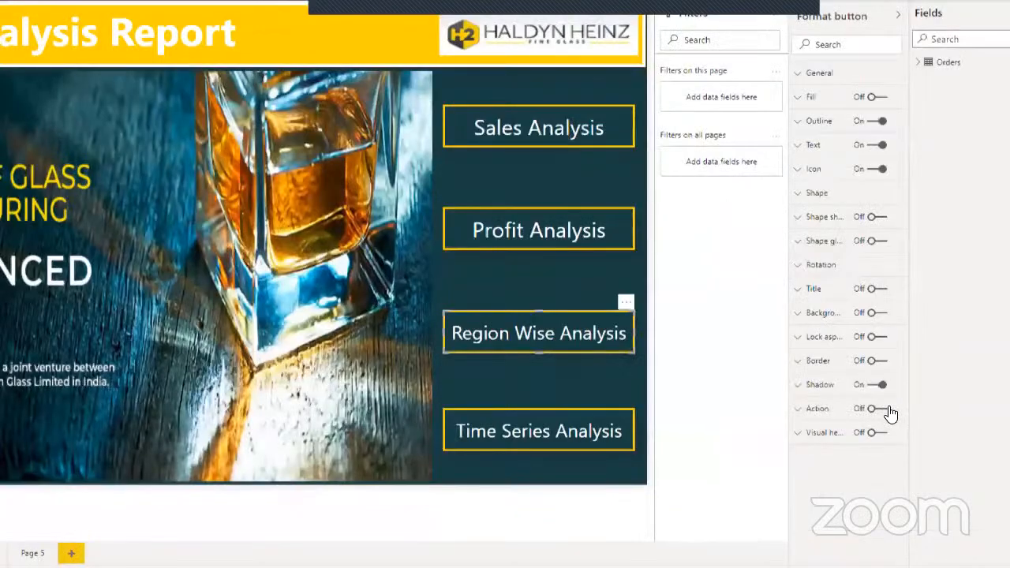
{"action": "left_click", "coordinate": [886, 406]}
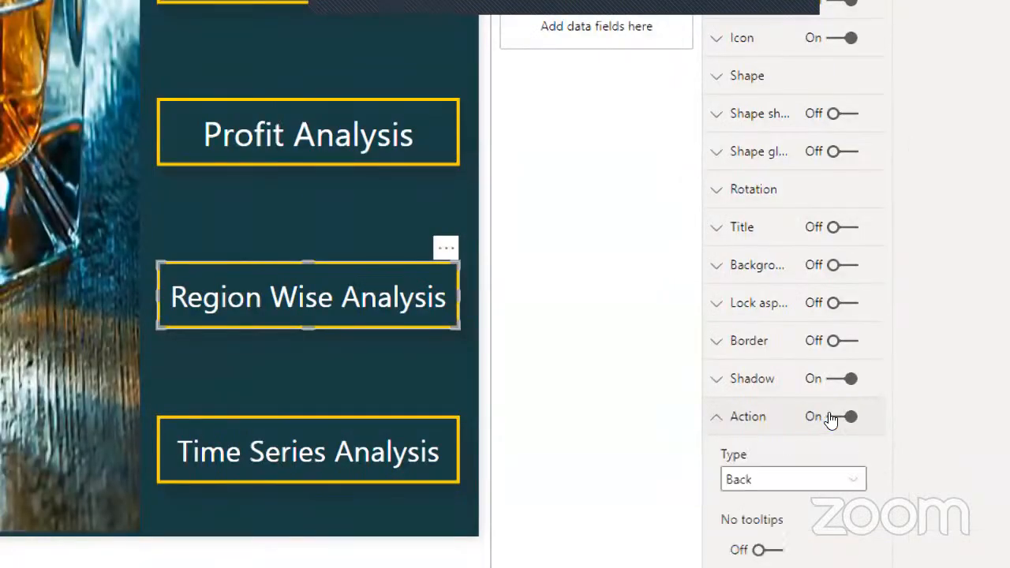
{"action": "scroll", "coordinate": [853, 431], "scroll_direction": "down", "scroll_amount": 1}
{"action": "left_click", "coordinate": [869, 414]}
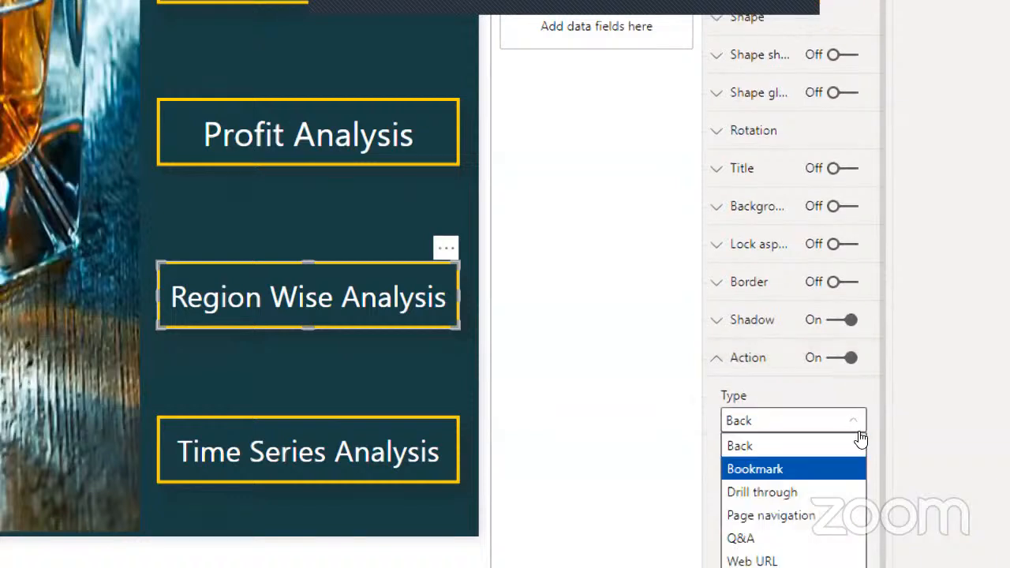
{"action": "left_click", "coordinate": [864, 514]}
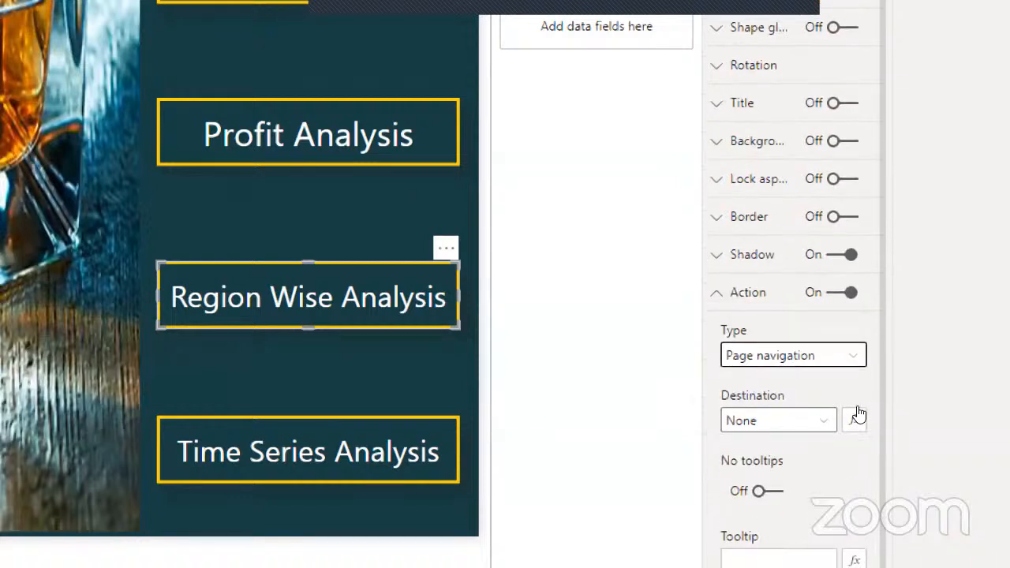
{"action": "left_click", "coordinate": [821, 421]}
{"action": "left_click", "coordinate": [818, 514]}
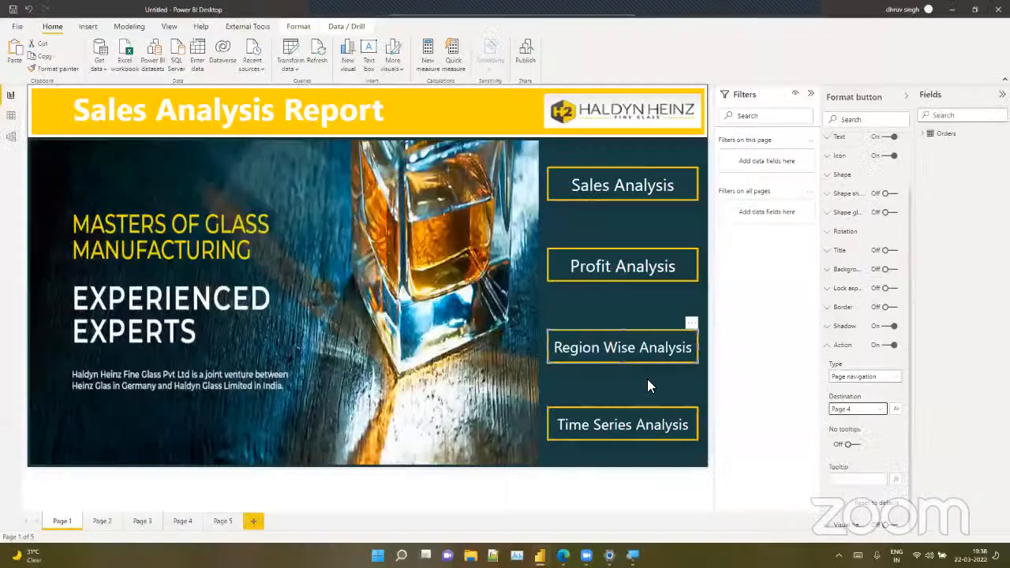
Test the Region Wise Analysis button by following its link to Page 4, and return to Page 1
{"action": "left_click", "coordinate": [356, 362]}
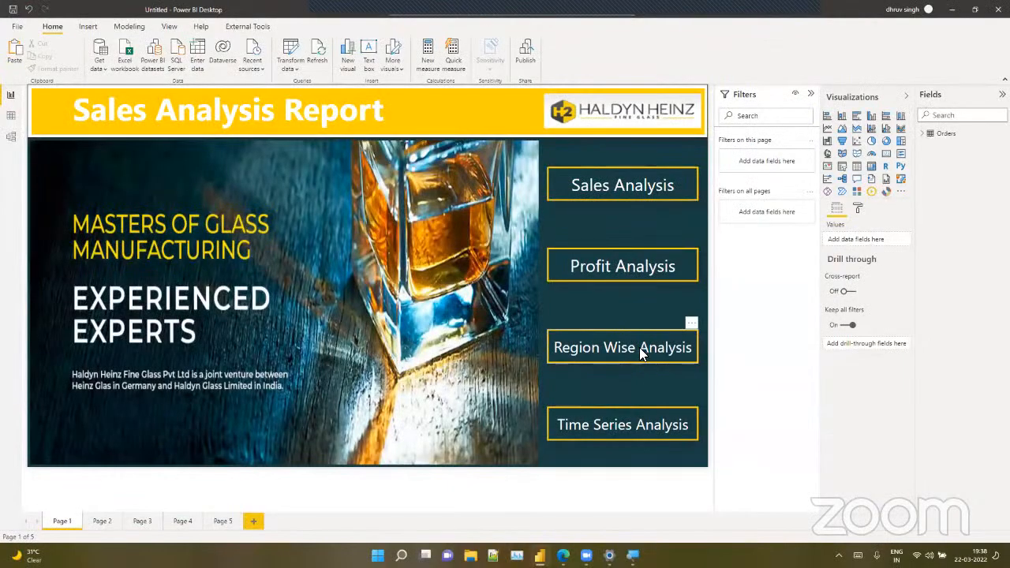
{"action": "left_click", "coordinate": [641, 354], "text": "ctrl"}
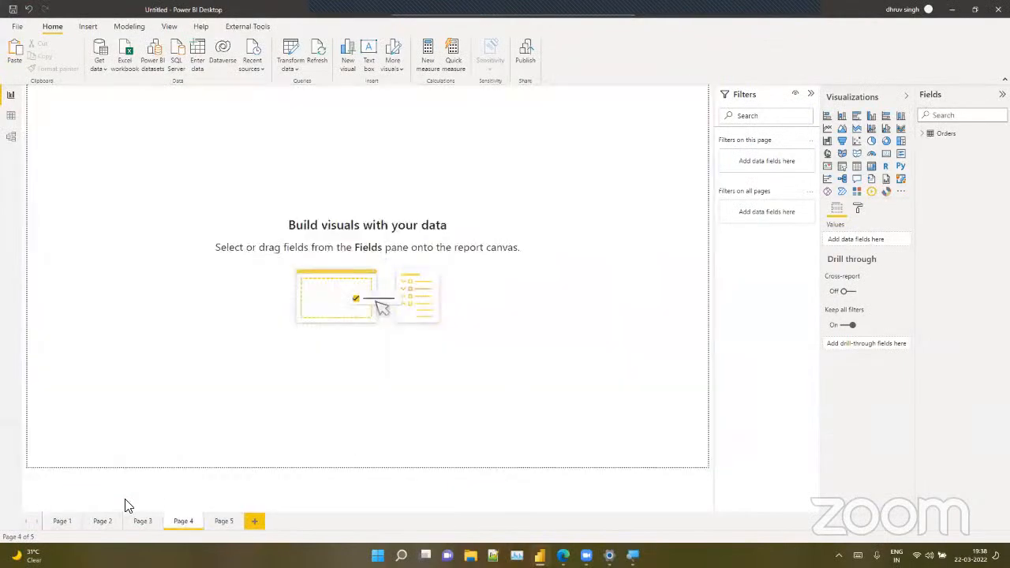
{"action": "left_click", "coordinate": [64, 525]}
Turn on the Time Series Analysis button's action and set it to Page navigation with Page 5 as the destination
{"action": "left_click", "coordinate": [616, 426]}
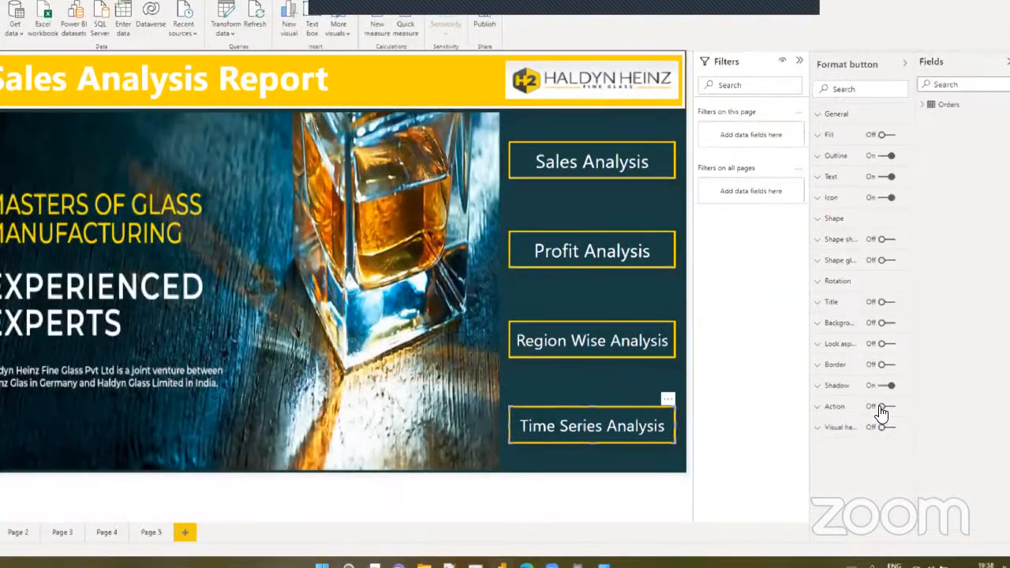
{"action": "left_click", "coordinate": [891, 409]}
{"action": "left_click", "coordinate": [848, 416]}
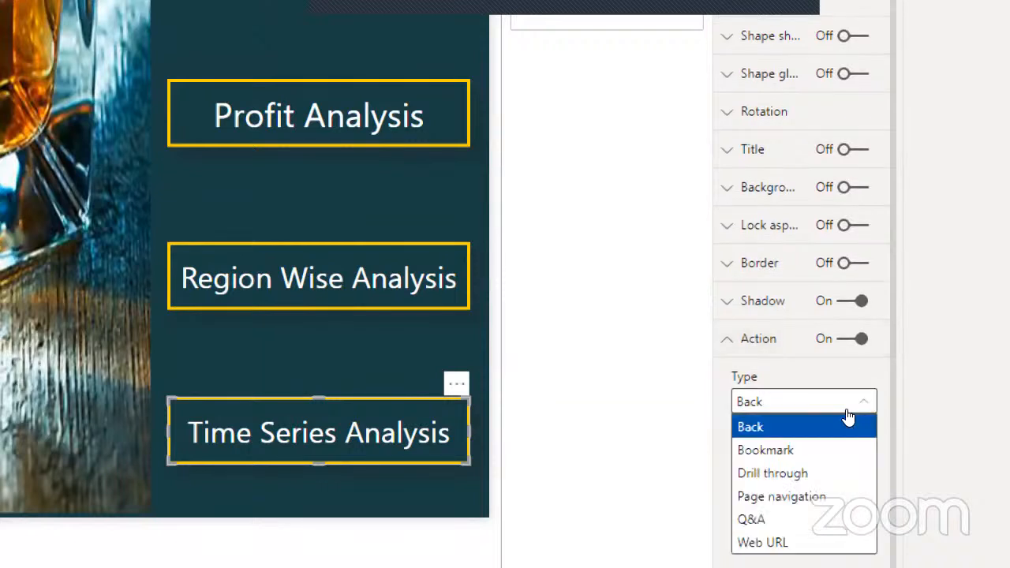
{"action": "key", "text": "Down"}
{"action": "key", "text": "Down"}
{"action": "key", "text": "Return"}
{"action": "scroll", "coordinate": [858, 418], "scroll_direction": "down", "scroll_amount": 1}
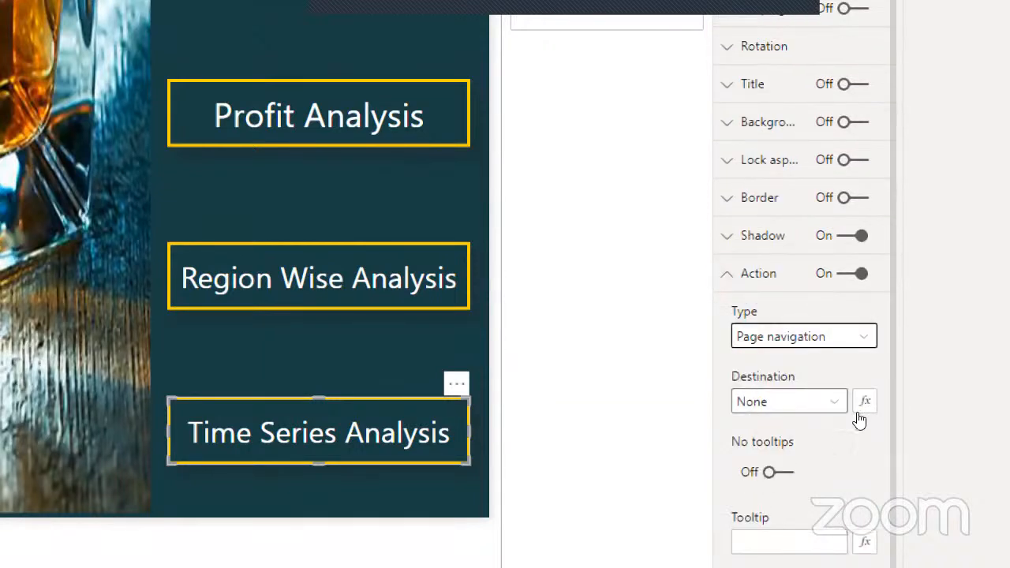
{"action": "left_click", "coordinate": [845, 403]}
{"action": "left_click", "coordinate": [842, 533]}
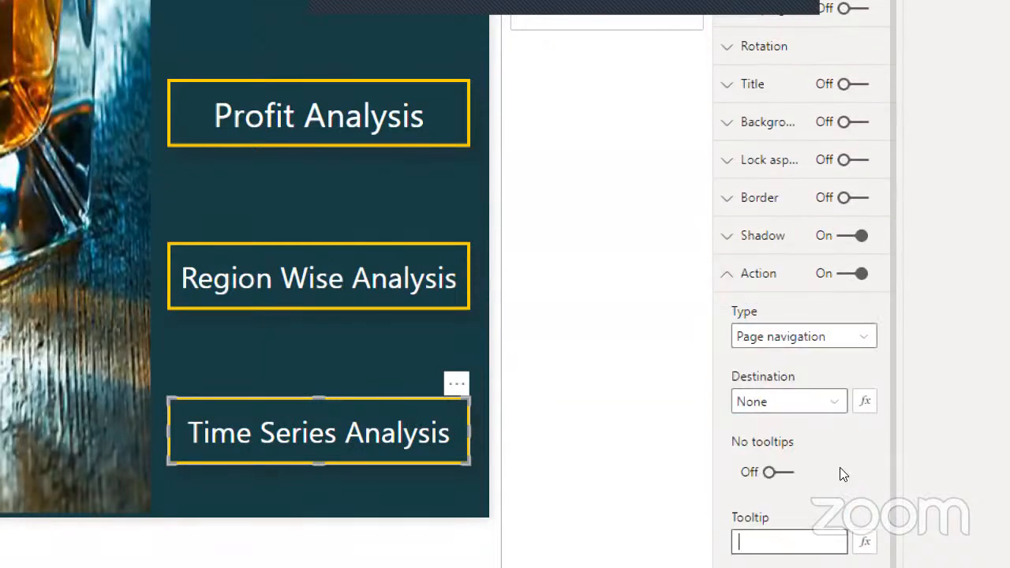
{"action": "left_click", "coordinate": [843, 402]}
{"action": "key", "text": "Down"}
{"action": "key", "text": "Down"}
{"action": "key", "text": "Down"}
{"action": "key", "text": "Down"}
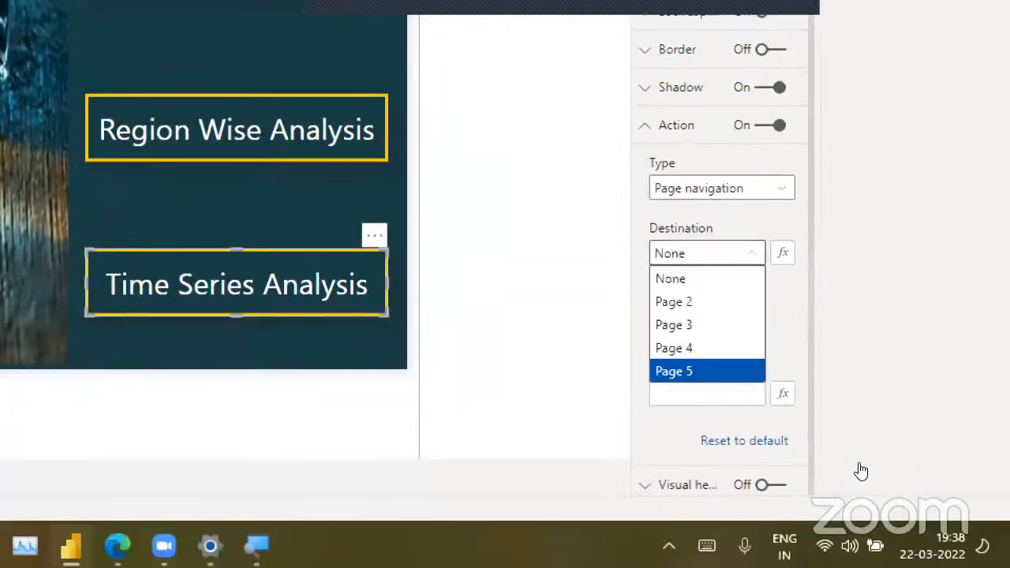
{"action": "key", "text": "Return"}
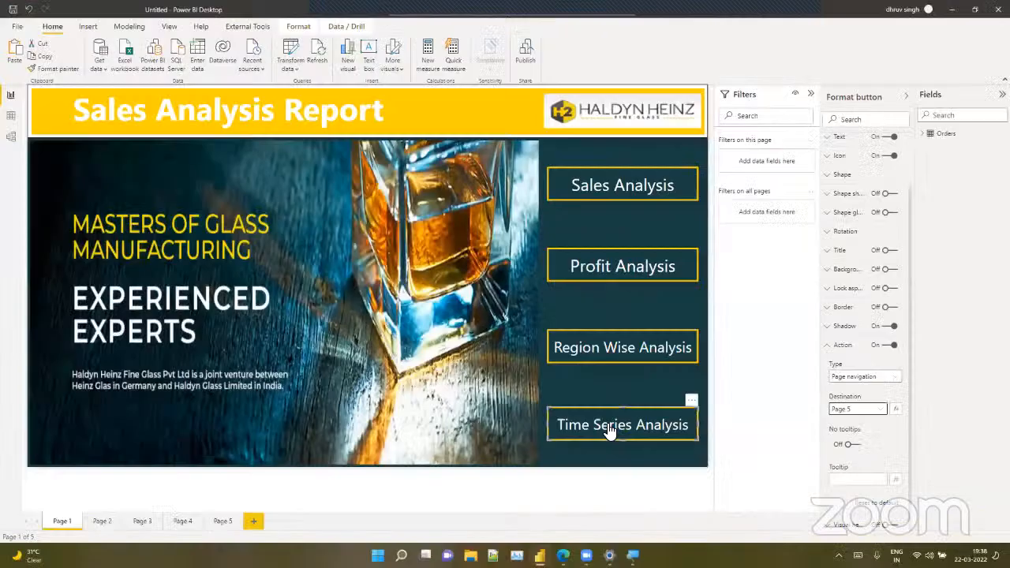
Test the Time Series Analysis button by following its link to Page 5, and return to Page 1
{"action": "left_click", "coordinate": [286, 314], "text": "ctrl"}
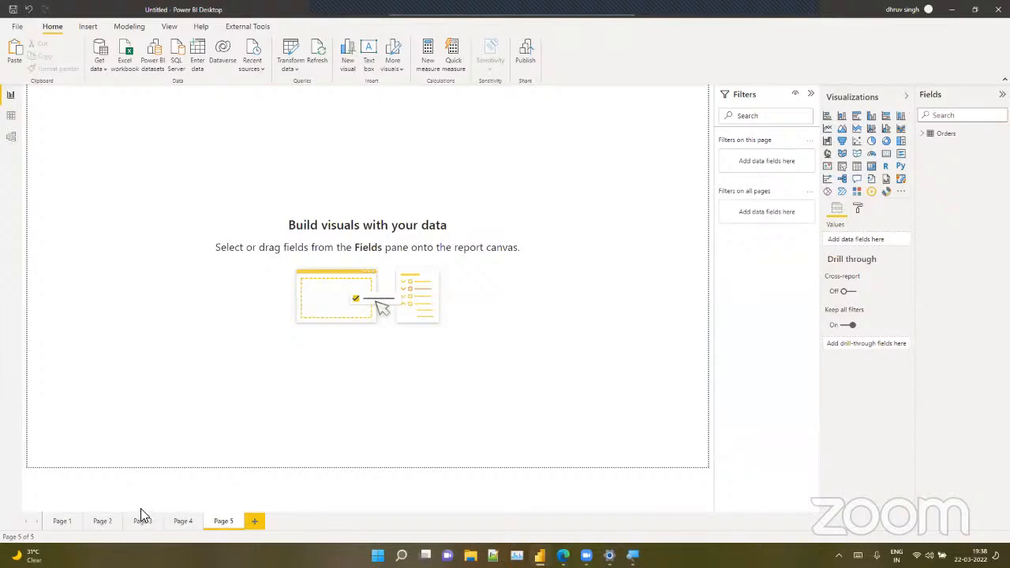
{"action": "left_click", "coordinate": [60, 520]}
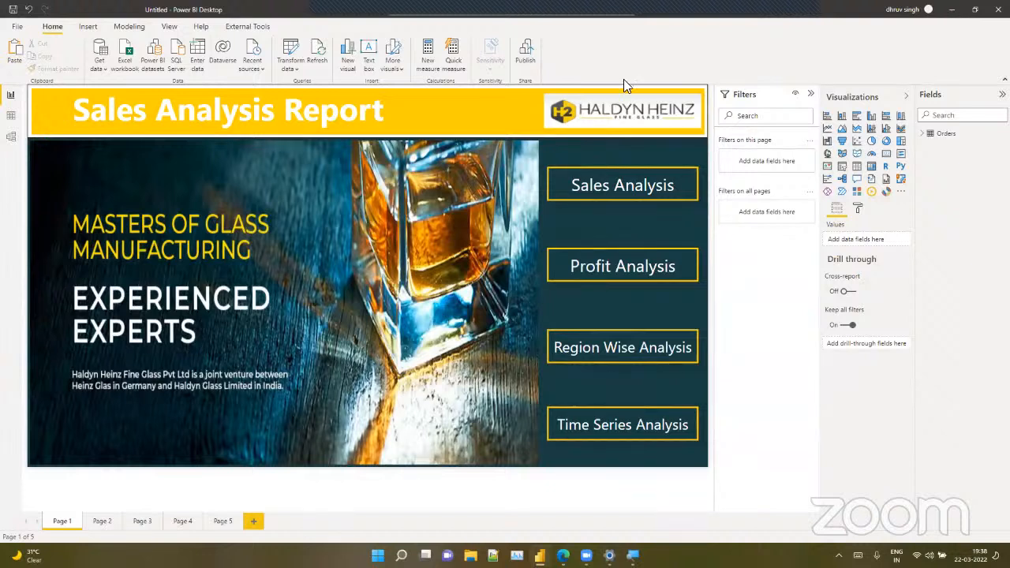
{"action": "mouse_move", "coordinate": [341, 24]}
{"action": "left_click", "coordinate": [810, 95]}
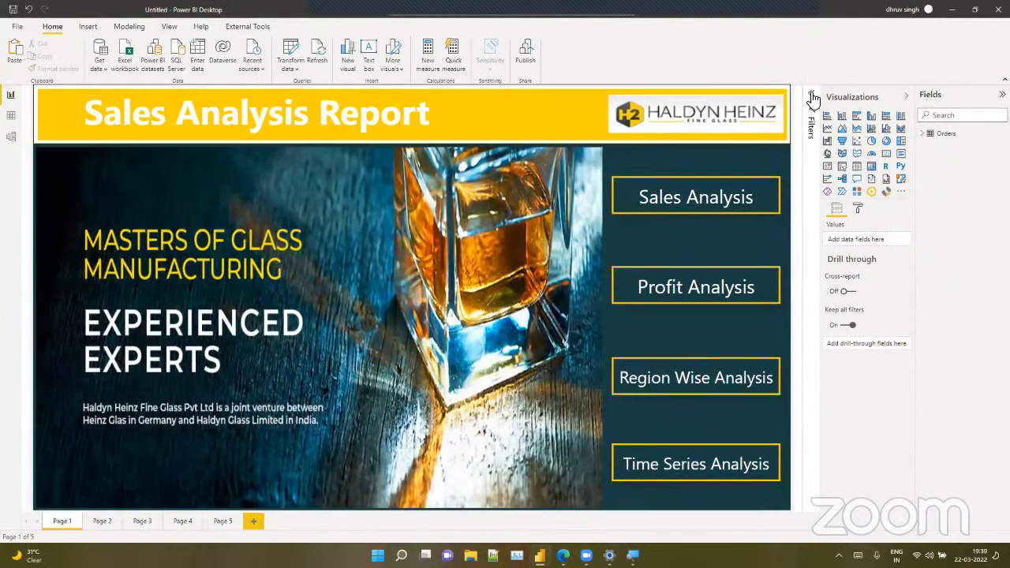
{"action": "left_click", "coordinate": [812, 97]}
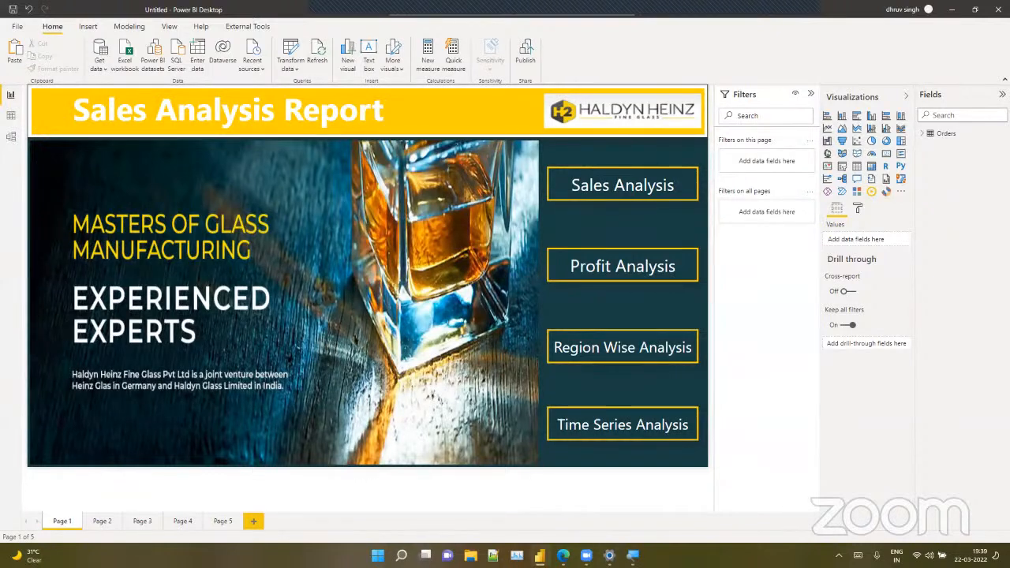
Go to the blank Page 2, then switch to Edge and open the Logo folder under Power bi > Docs in Google Drive
{"action": "left_click", "coordinate": [102, 521]}
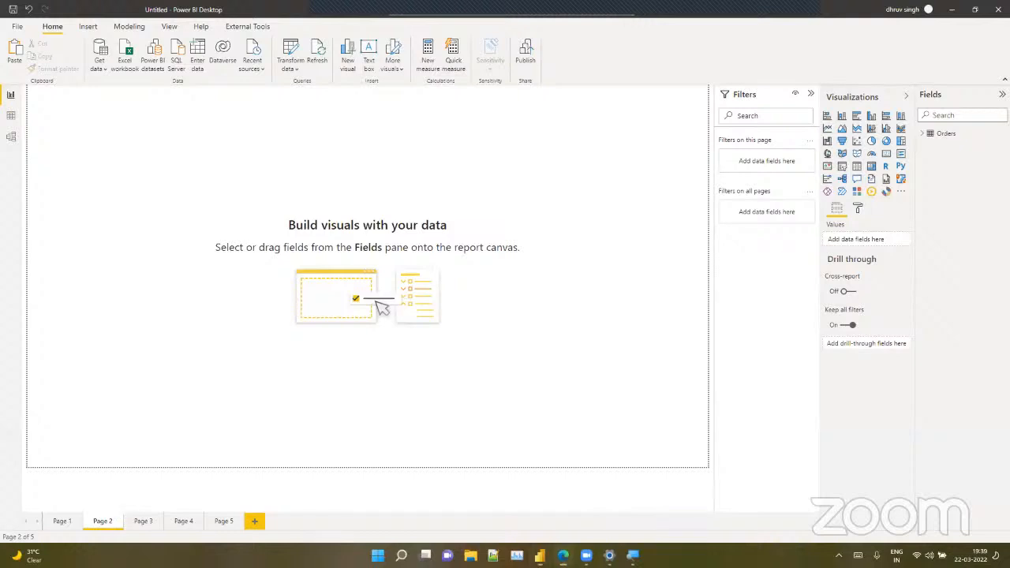
{"action": "key", "text": "alt+Tab"}
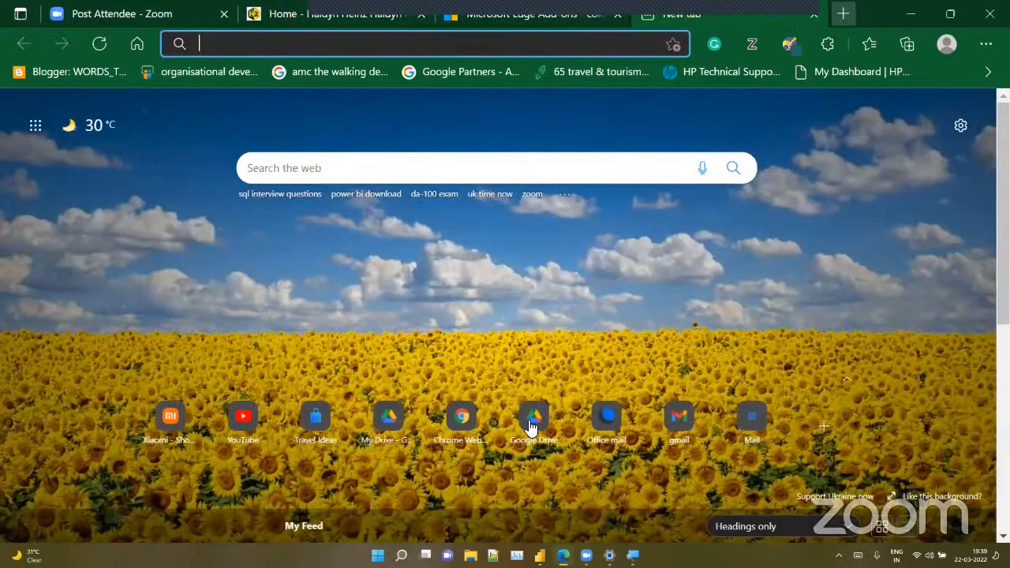
{"action": "left_click", "coordinate": [532, 421]}
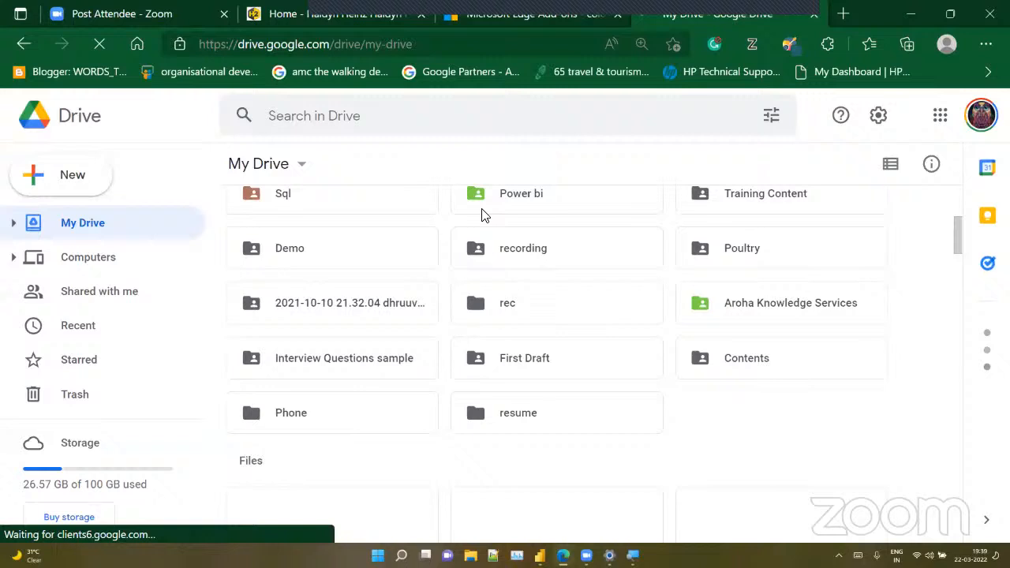
{"action": "double_click", "coordinate": [484, 210]}
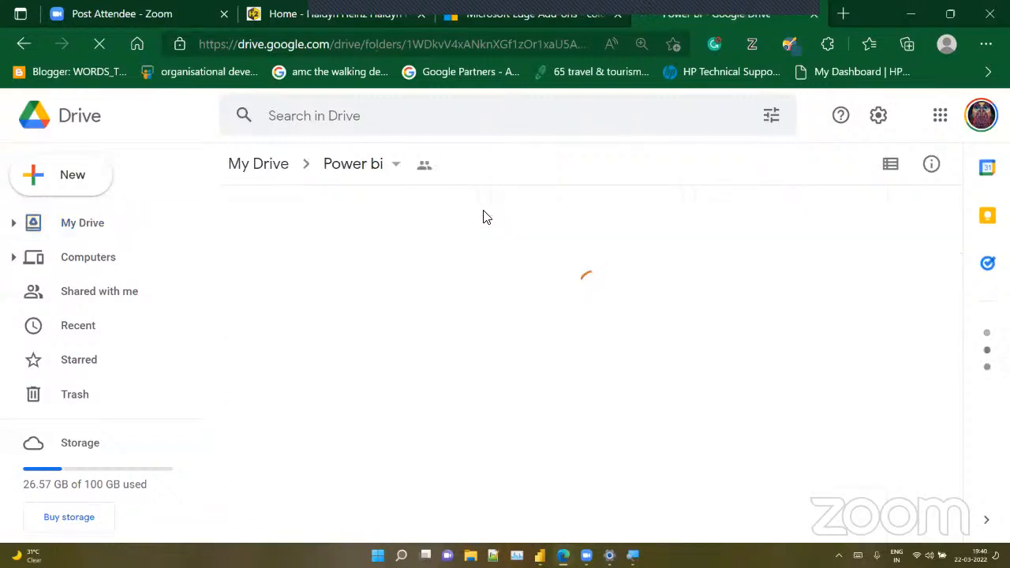
{"action": "scroll", "coordinate": [484, 216], "scroll_direction": "down", "scroll_amount": 3}
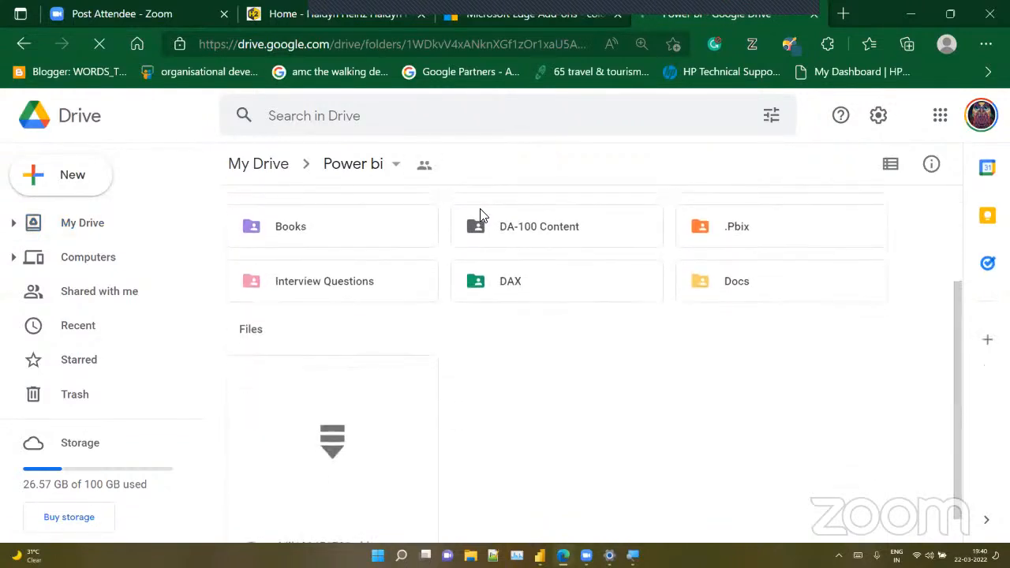
{"action": "scroll", "coordinate": [482, 215], "scroll_direction": "up", "scroll_amount": 3}
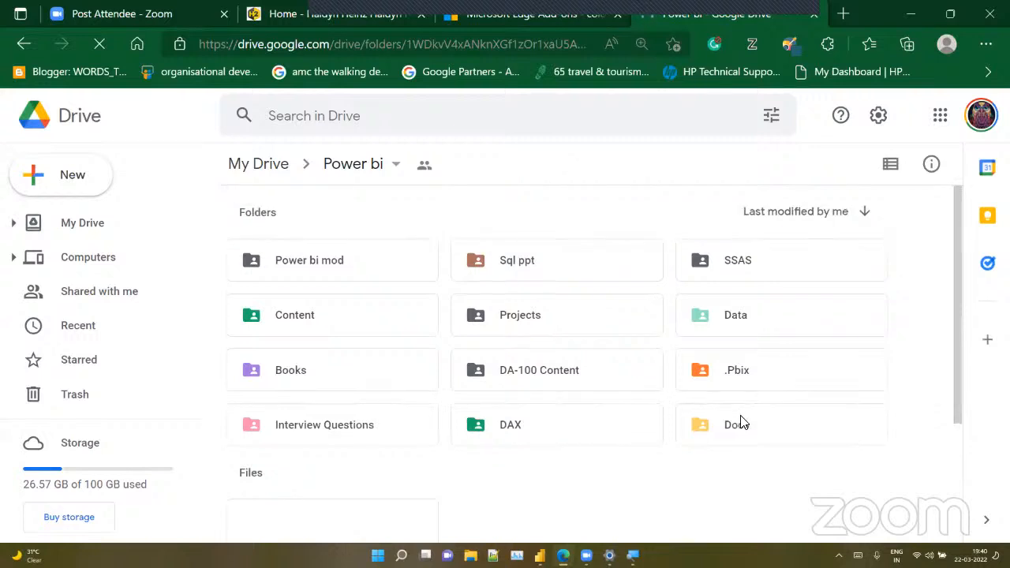
{"action": "double_click", "coordinate": [740, 424]}
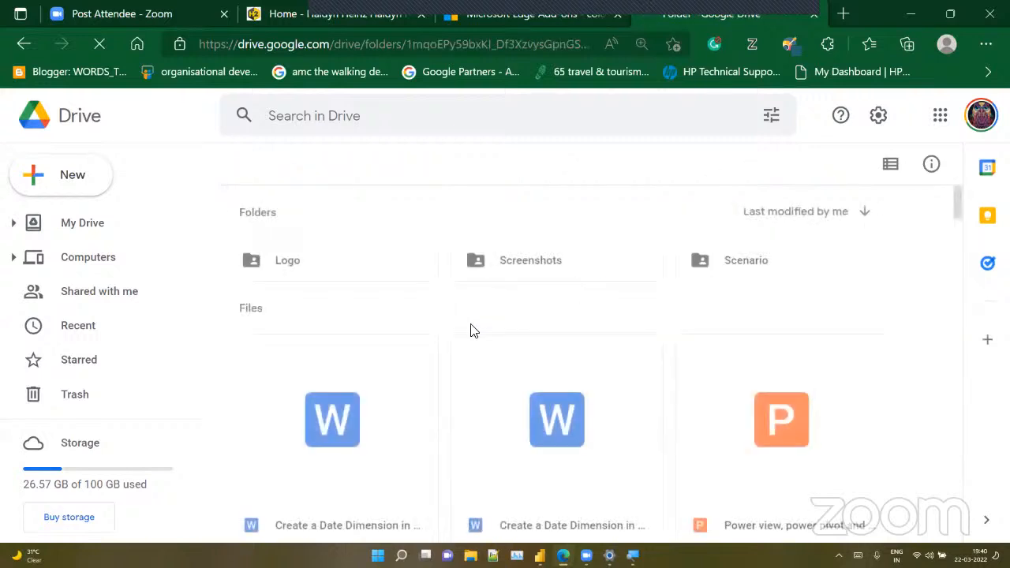
{"action": "double_click", "coordinate": [354, 275]}
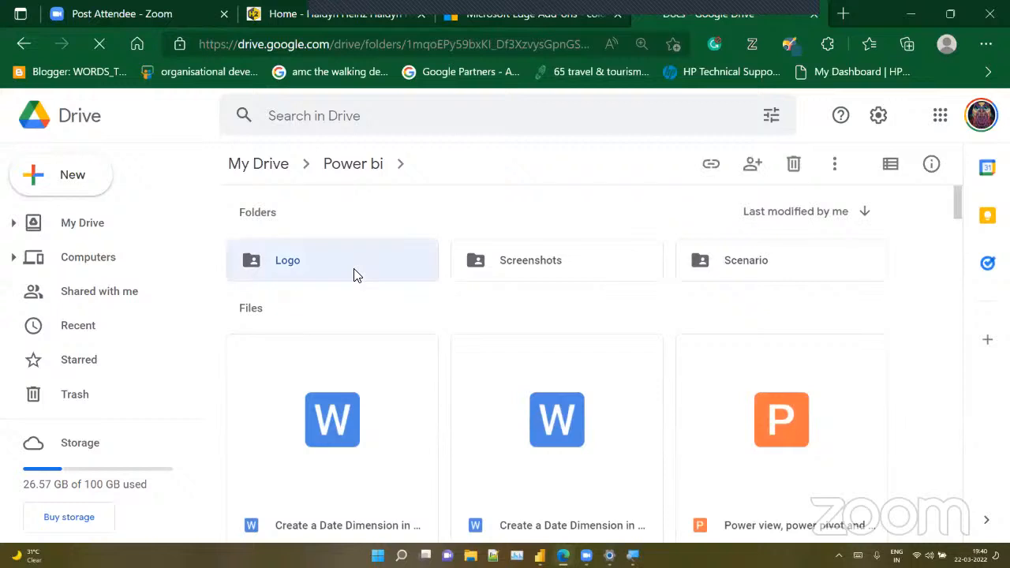
Go back up to the Power bi folder in Google Drive and open its Docs folder
{"action": "left_click", "coordinate": [361, 163]}
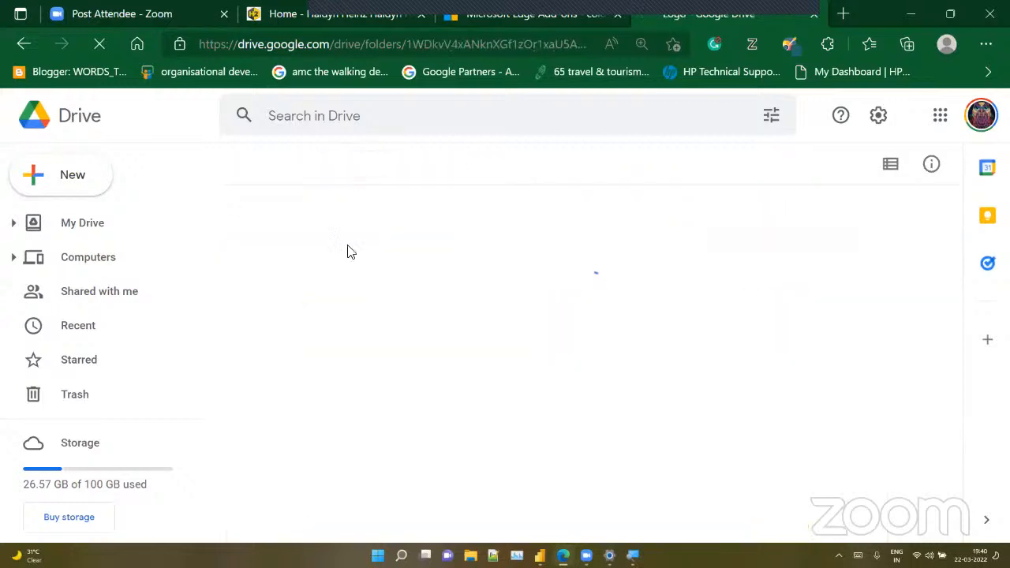
{"action": "left_click", "coordinate": [720, 430]}
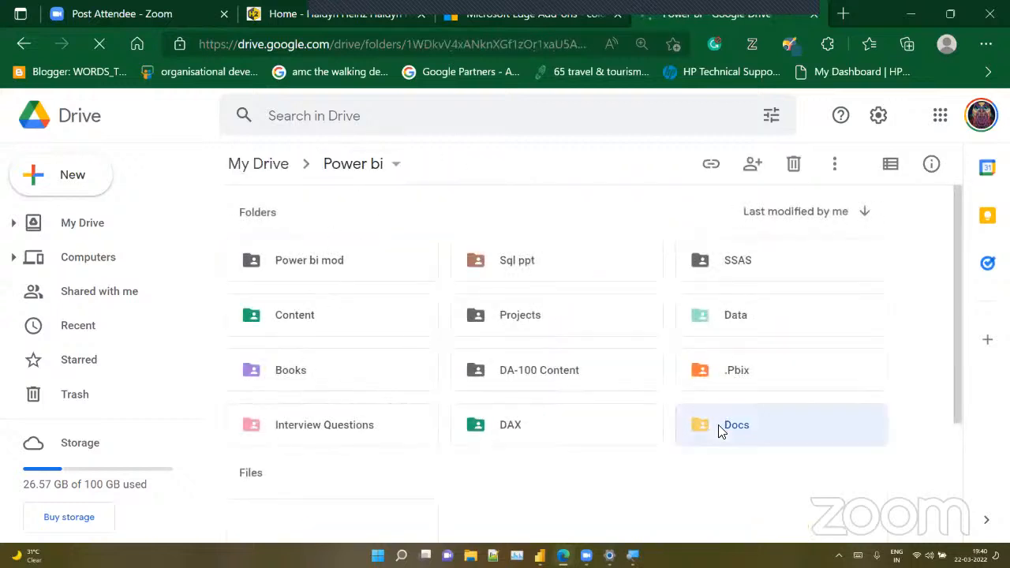
{"action": "double_click", "coordinate": [720, 430]}
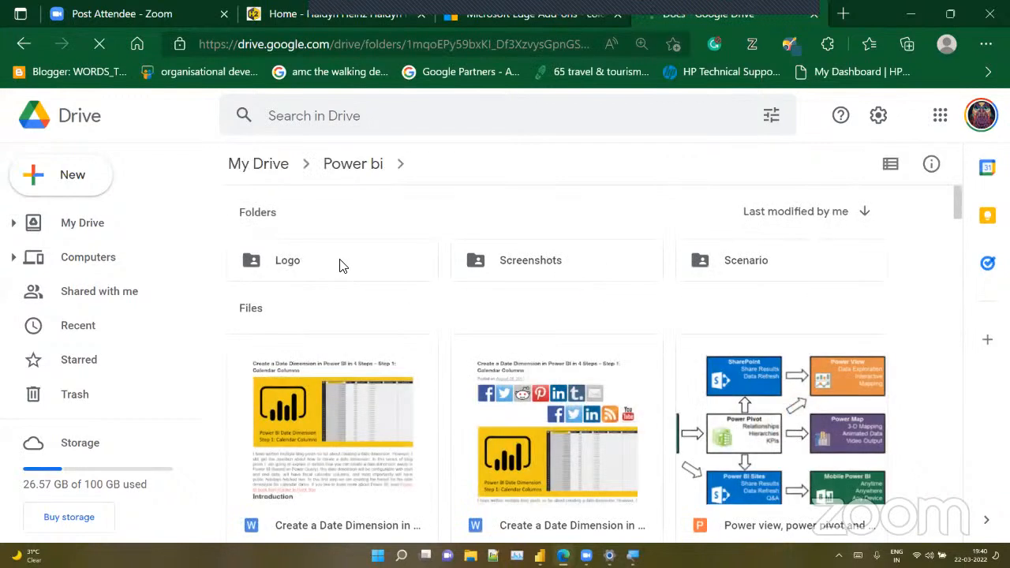
Open the sharing settings of the Logo folder and copy its sharing link
{"action": "right_click", "coordinate": [342, 266]}
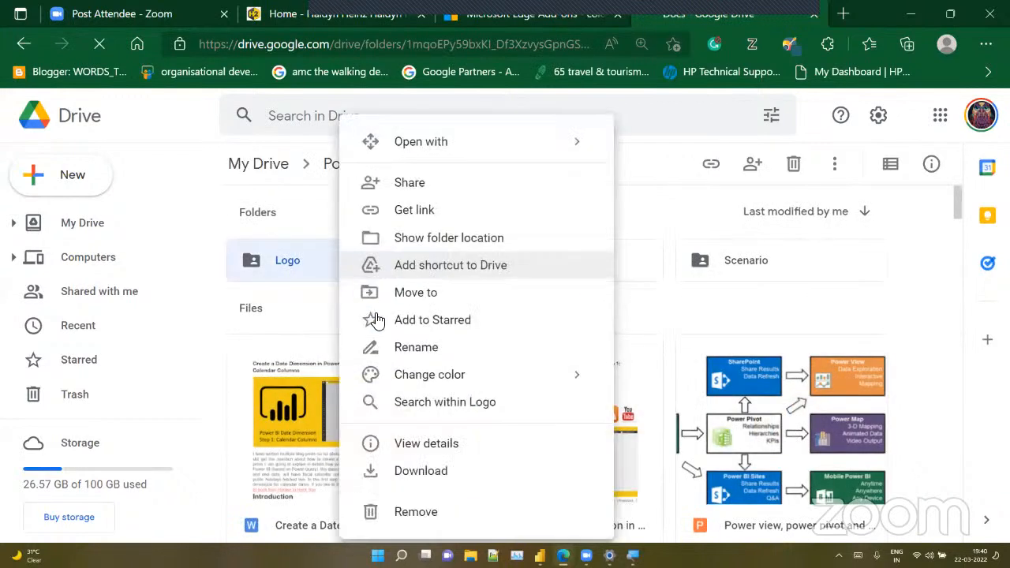
{"action": "left_click", "coordinate": [420, 218]}
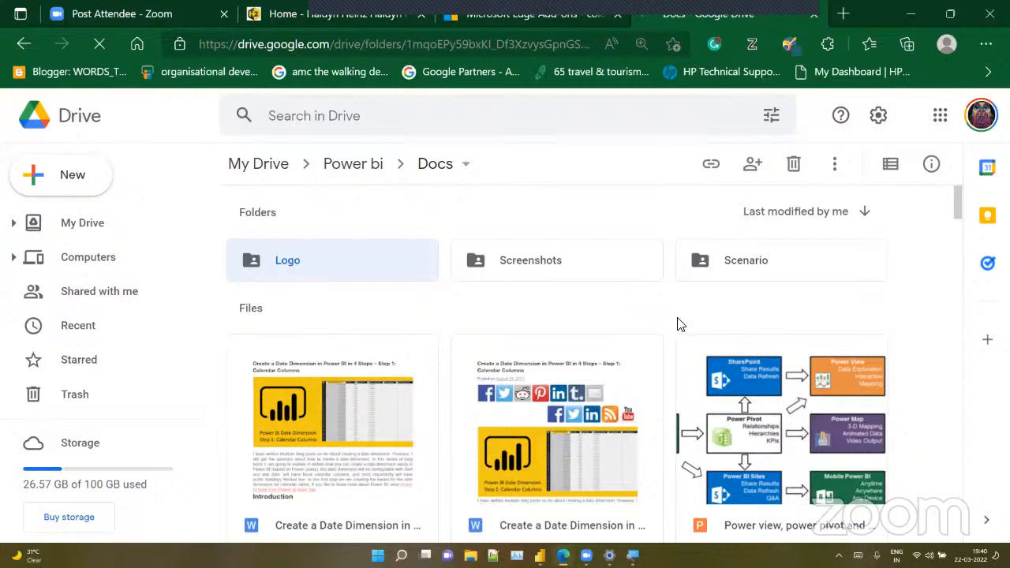
{"action": "right_click", "coordinate": [452, 265]}
{"action": "left_click", "coordinate": [488, 224]}
{"action": "right_click", "coordinate": [400, 264]}
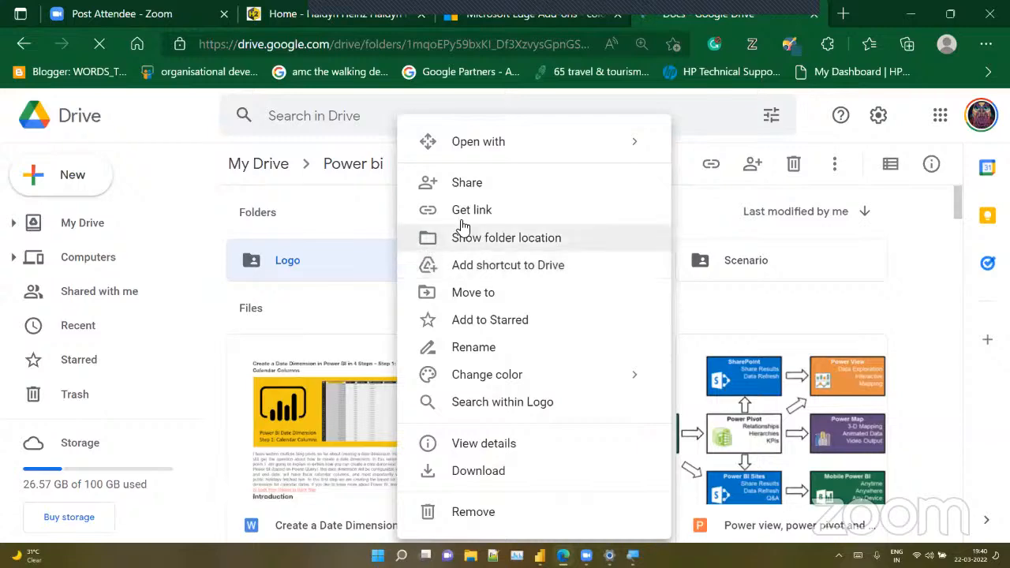
{"action": "left_click", "coordinate": [487, 184]}
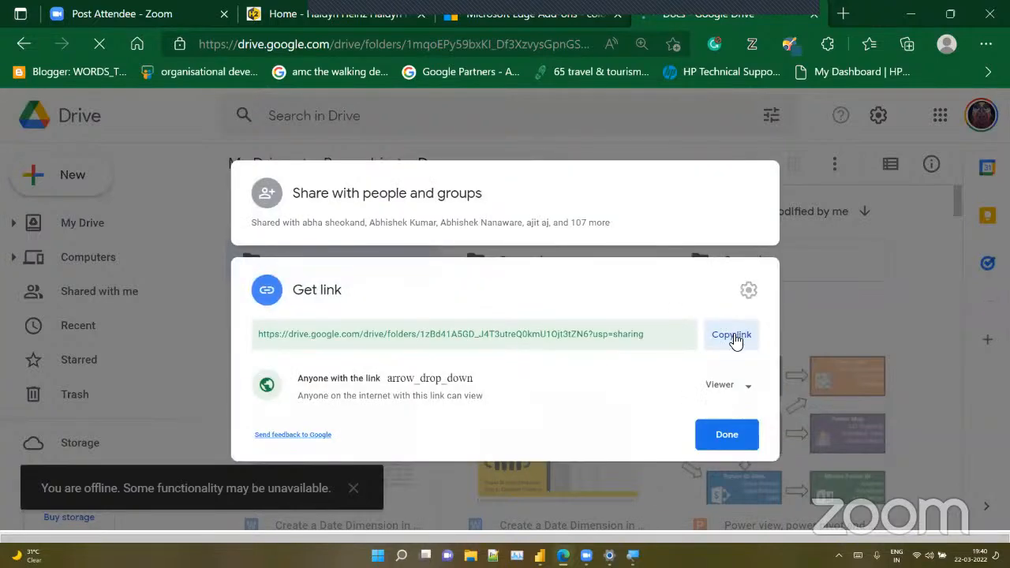
{"action": "left_click", "coordinate": [733, 335]}
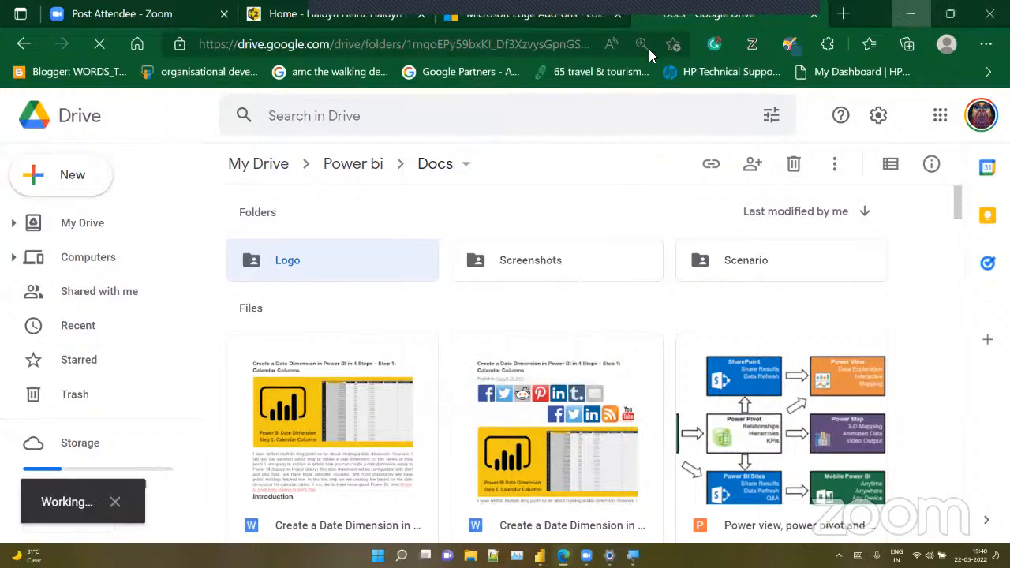
Switch to Power BI Desktop and insert the BANNER image from the Pictures folder on Page 2
{"action": "key", "text": "alt+Tab"}
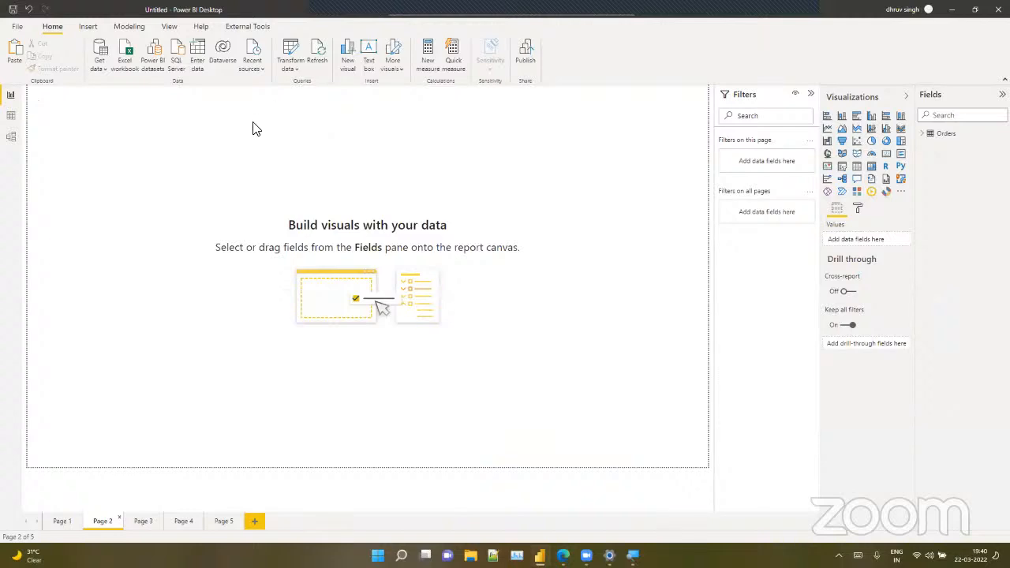
{"action": "left_click", "coordinate": [85, 27]}
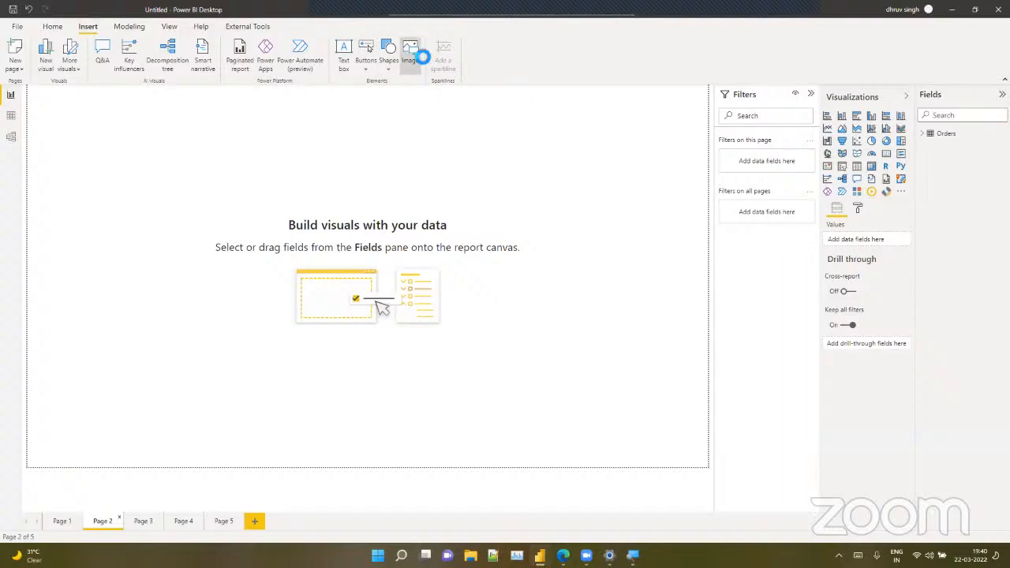
{"action": "scroll", "coordinate": [194, 175], "scroll_direction": "down", "scroll_amount": 3}
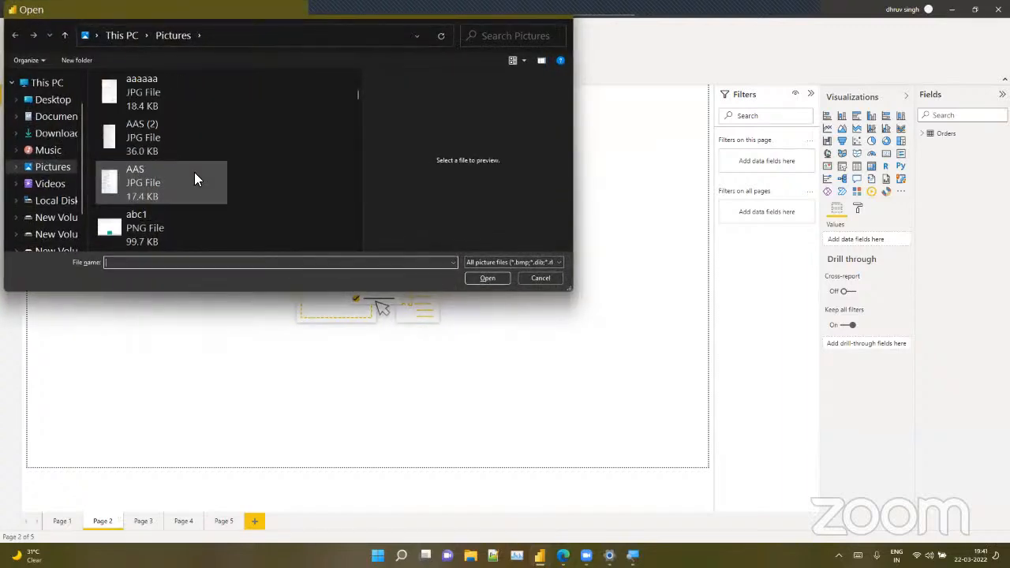
{"action": "scroll", "coordinate": [195, 176], "scroll_direction": "down", "scroll_amount": 3}
{"action": "scroll", "coordinate": [195, 175], "scroll_direction": "down", "scroll_amount": 5}
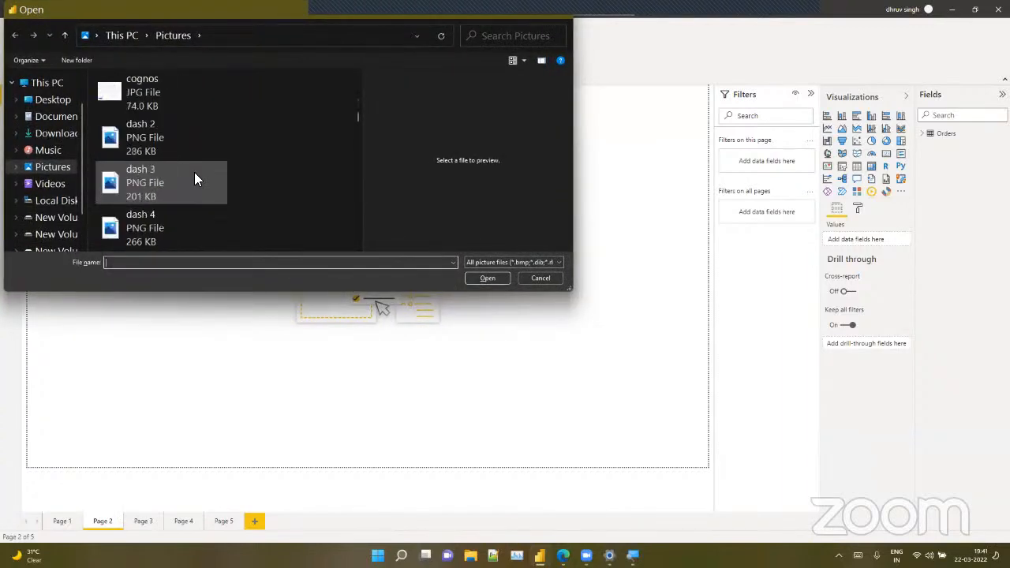
{"action": "scroll", "coordinate": [195, 175], "scroll_direction": "down", "scroll_amount": 2}
{"action": "left_click", "coordinate": [195, 175]}
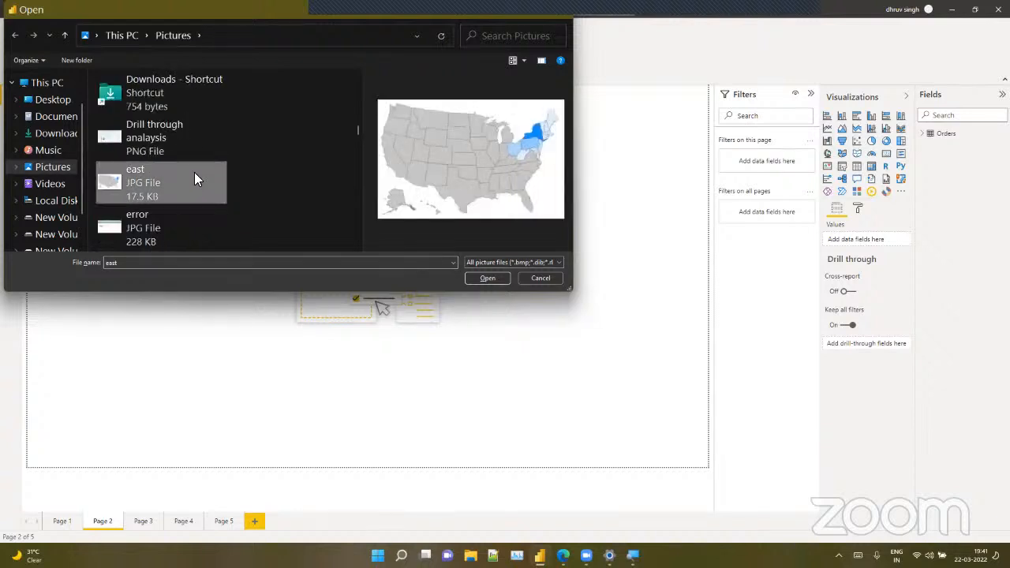
{"action": "key", "text": "b"}
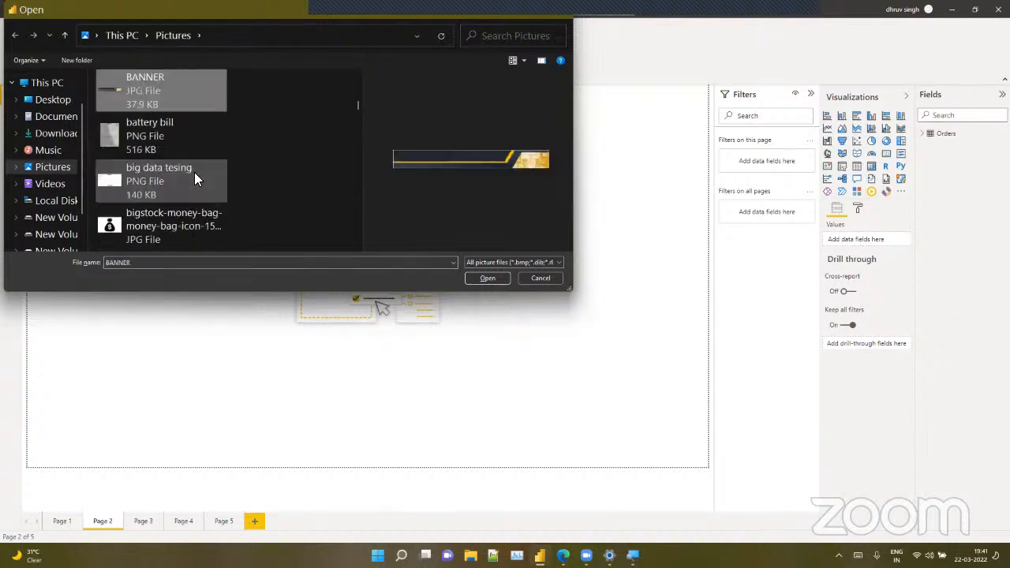
{"action": "left_click", "coordinate": [486, 273]}
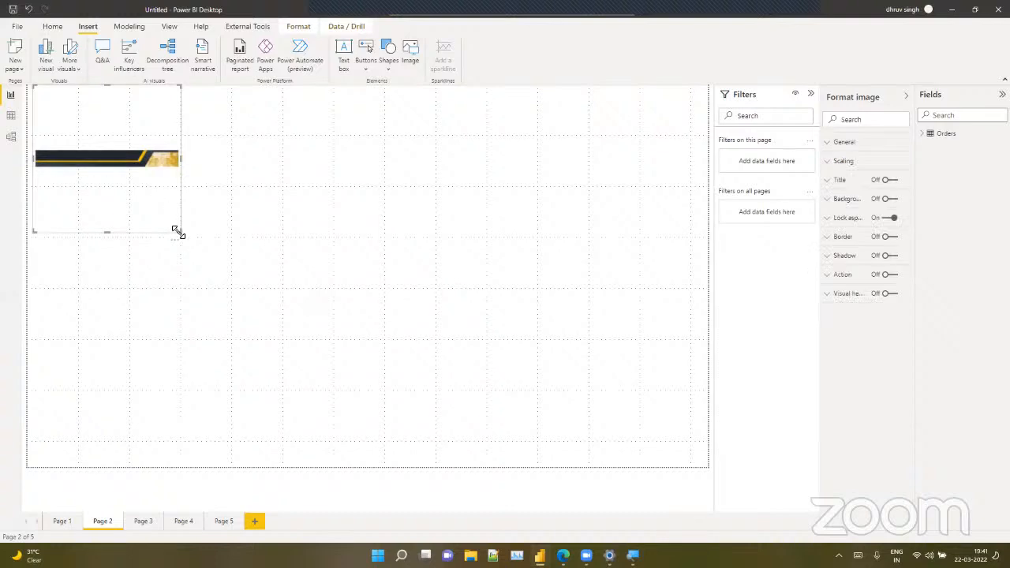
Resize the banner image into a shallow strip spanning the full page width along the page's upper edge
{"action": "left_click_drag", "start_coordinate": [180, 231], "coordinate": [415, 466]}
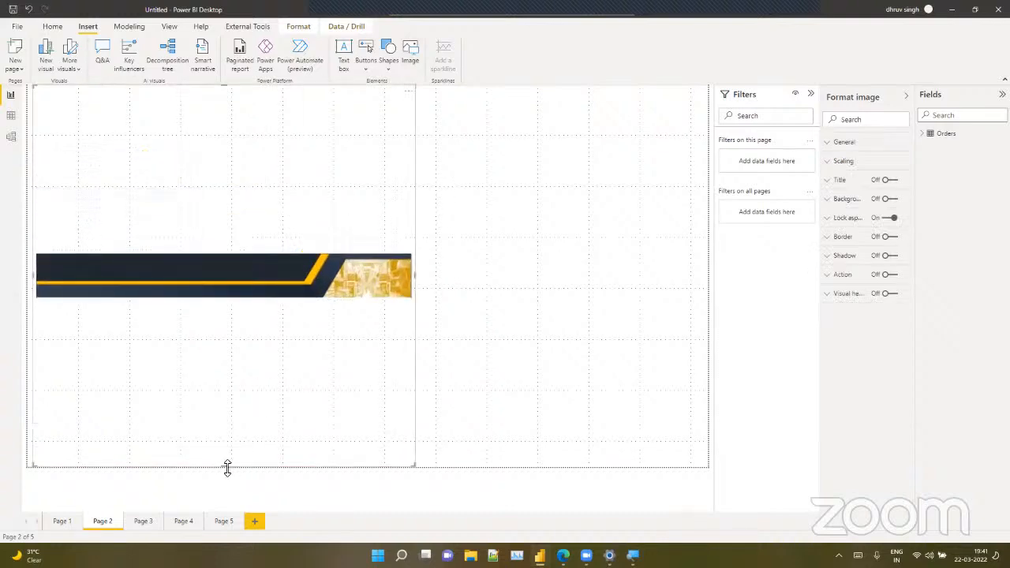
{"action": "left_click_drag", "start_coordinate": [226, 465], "coordinate": [226, 442]}
{"action": "left_click_drag", "start_coordinate": [262, 389], "coordinate": [399, 166]}
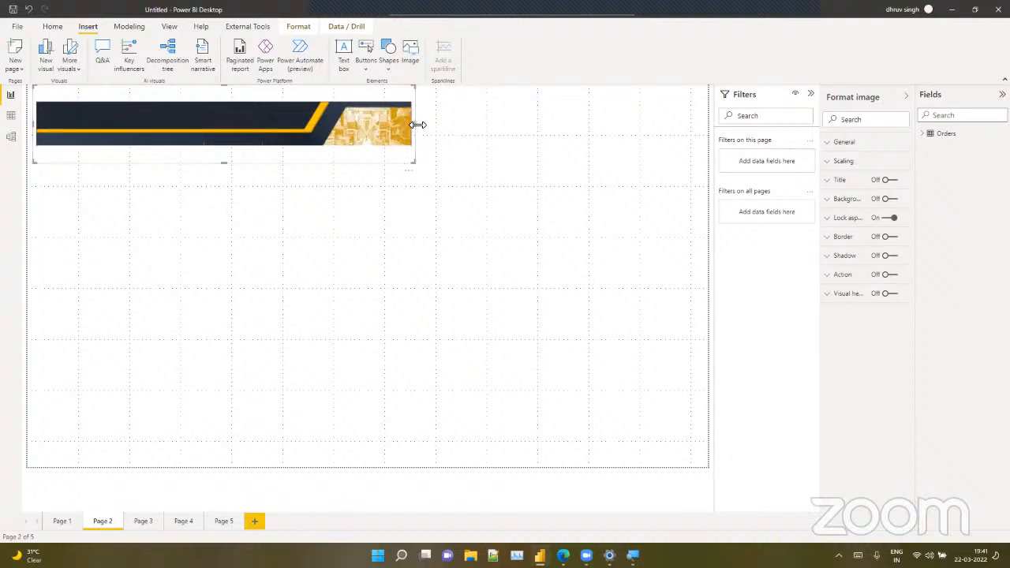
{"action": "left_click_drag", "start_coordinate": [417, 126], "coordinate": [429, 128]}
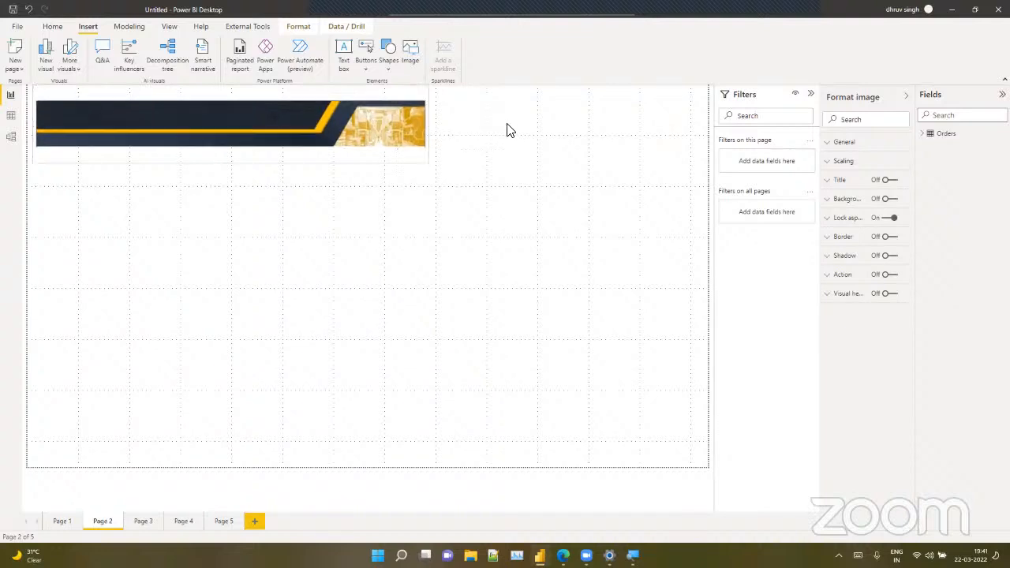
{"action": "left_click_drag", "start_coordinate": [593, 130], "coordinate": [762, 124]}
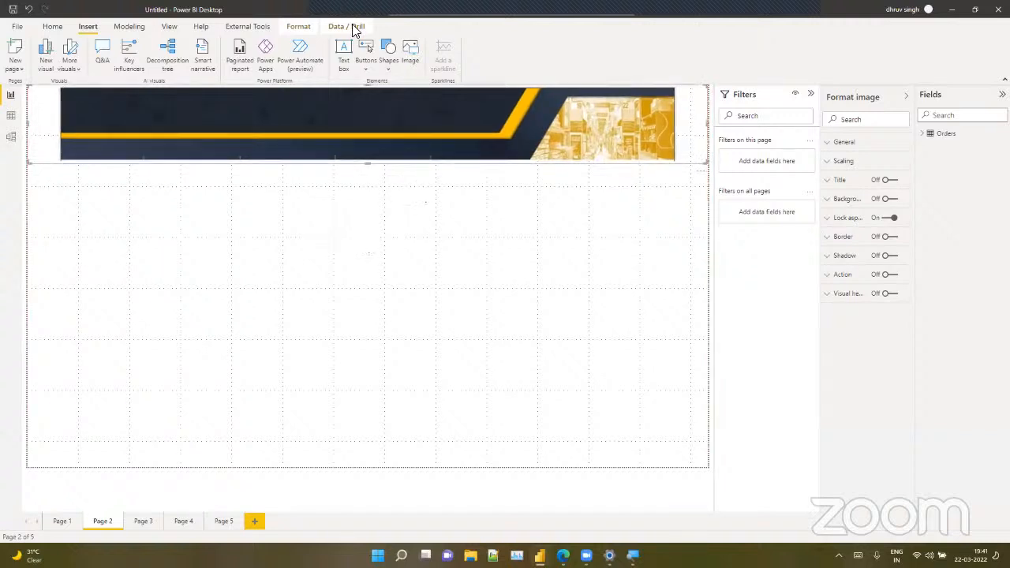
Set the banner image's scaling to Fit and turn on its background in black
{"action": "left_click", "coordinate": [881, 161]}
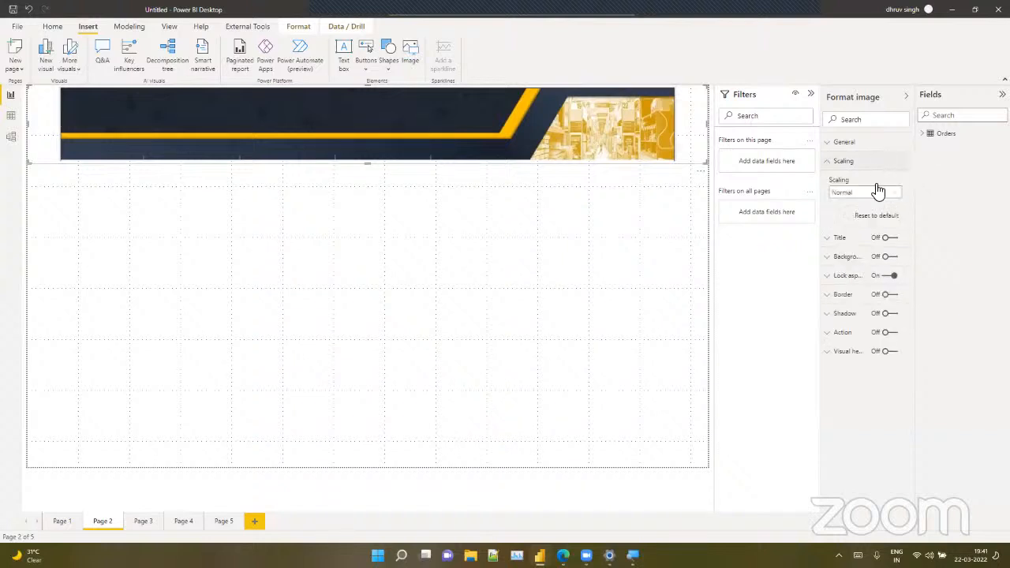
{"action": "left_click", "coordinate": [878, 193]}
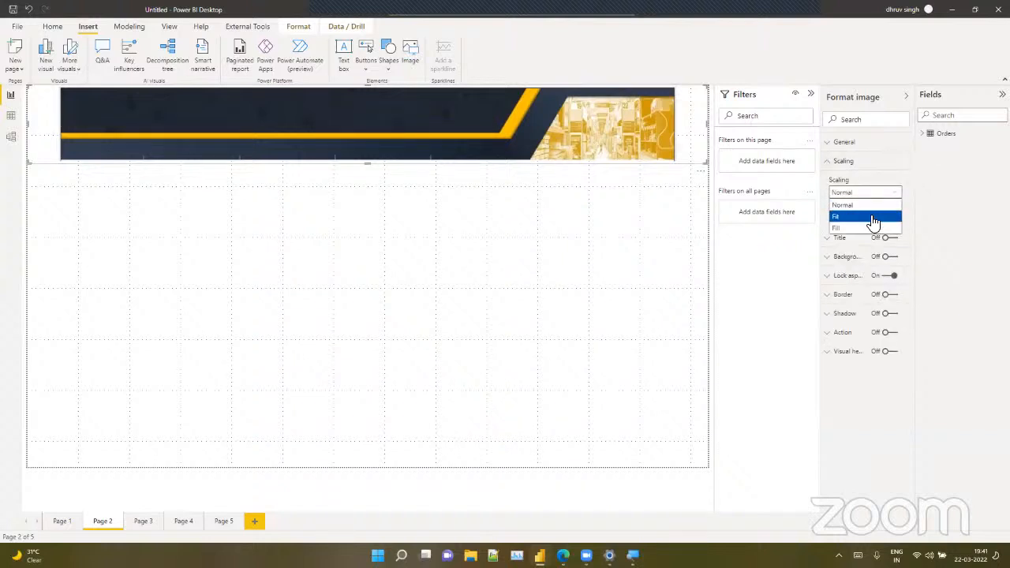
{"action": "left_click", "coordinate": [874, 218]}
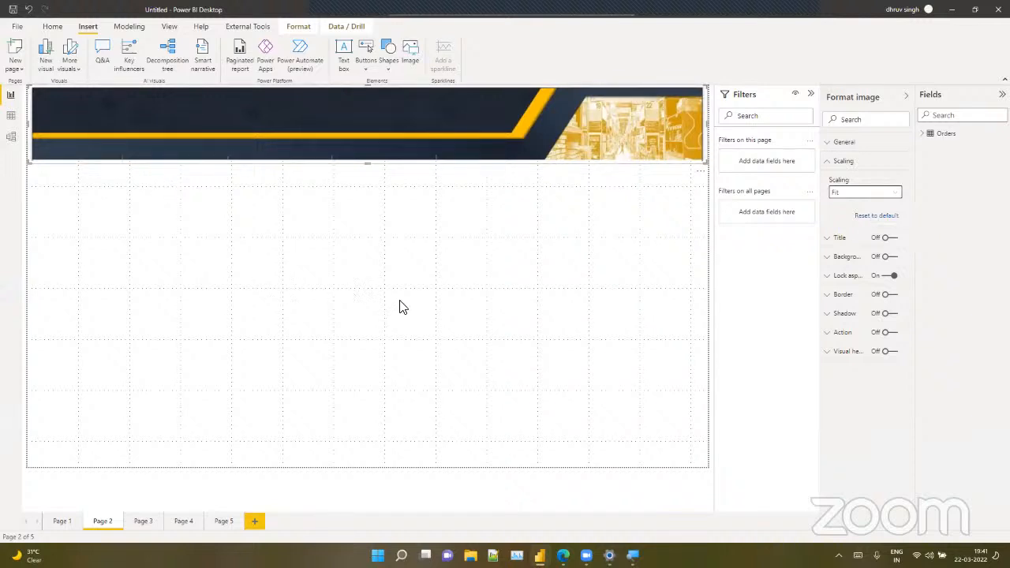
{"action": "left_click", "coordinate": [889, 259]}
{"action": "left_click", "coordinate": [839, 260]}
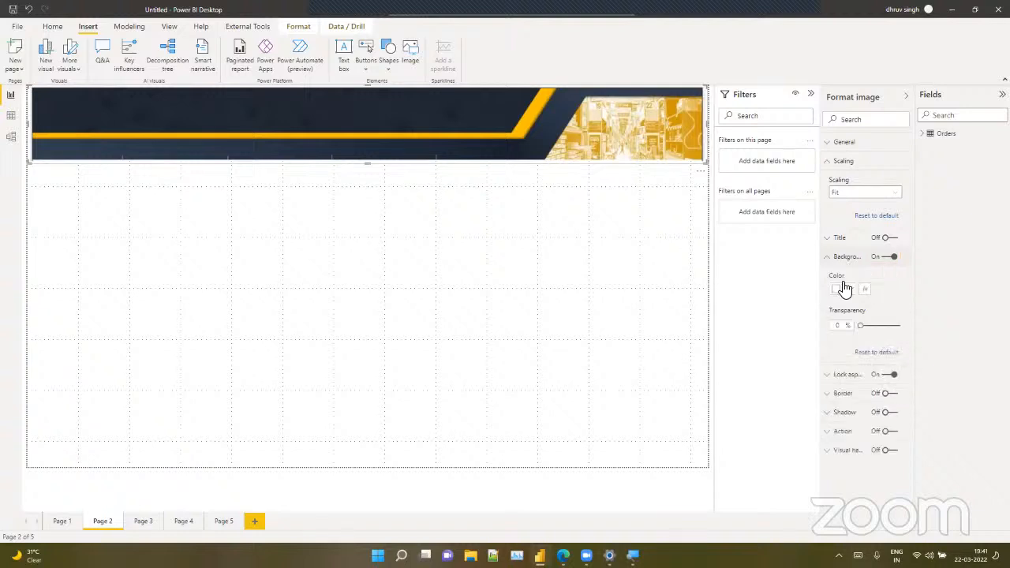
{"action": "left_click", "coordinate": [841, 289]}
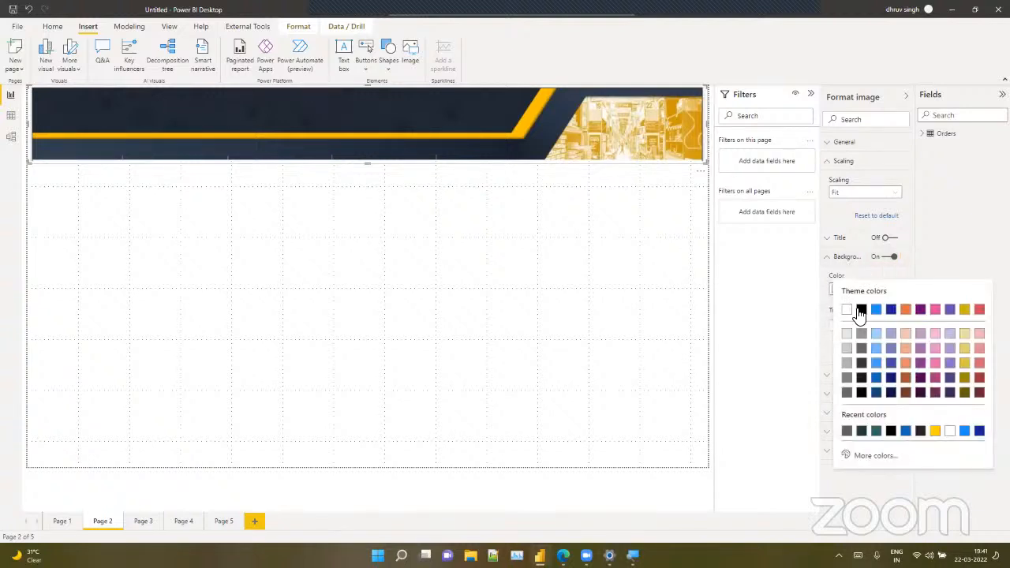
{"action": "left_click", "coordinate": [860, 310]}
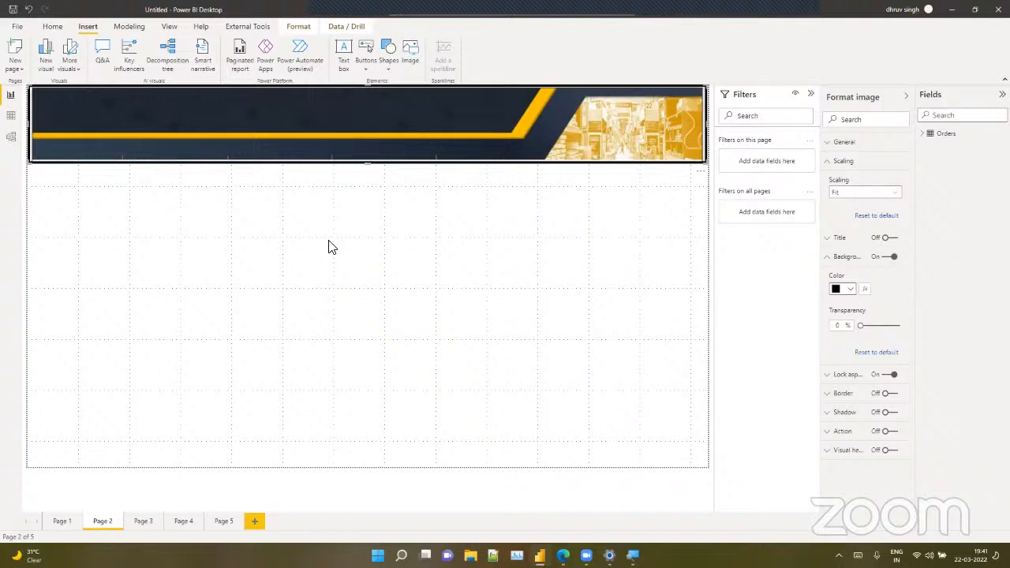
{"action": "left_click", "coordinate": [330, 247]}
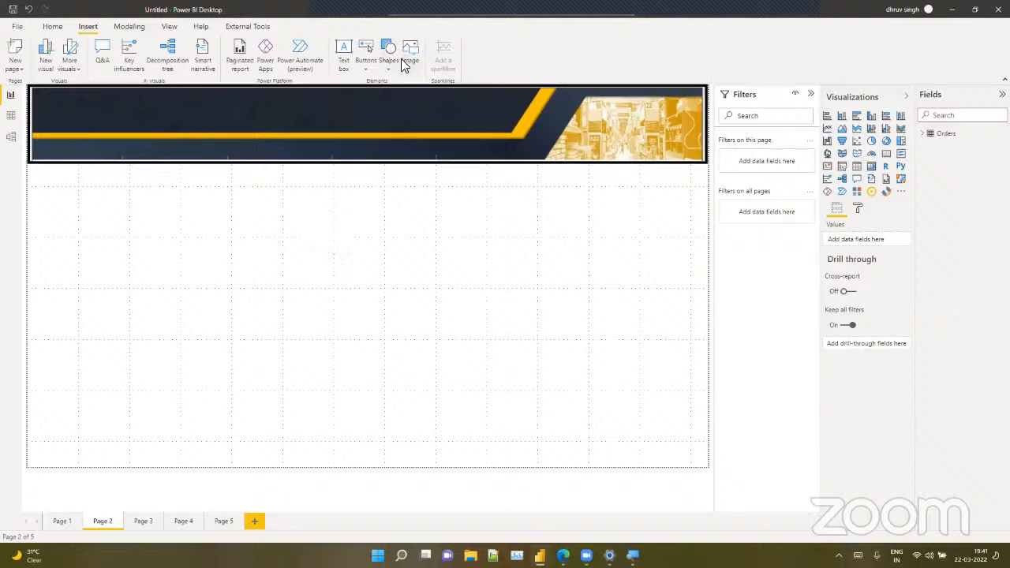
Insert a rectangle shape, place it just below the banner, and turn off its fill
{"action": "left_click", "coordinate": [398, 67]}
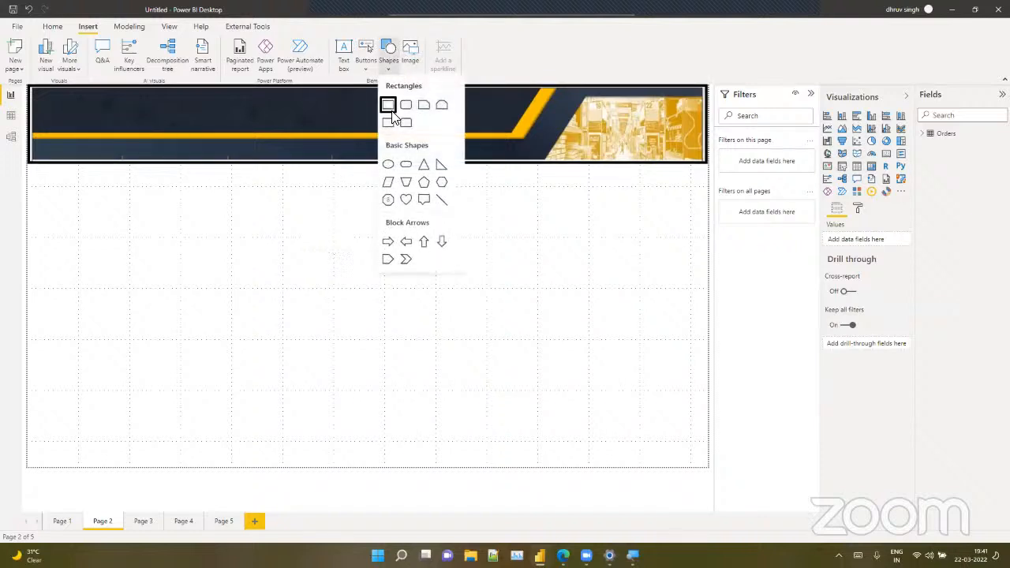
{"action": "left_click", "coordinate": [392, 107]}
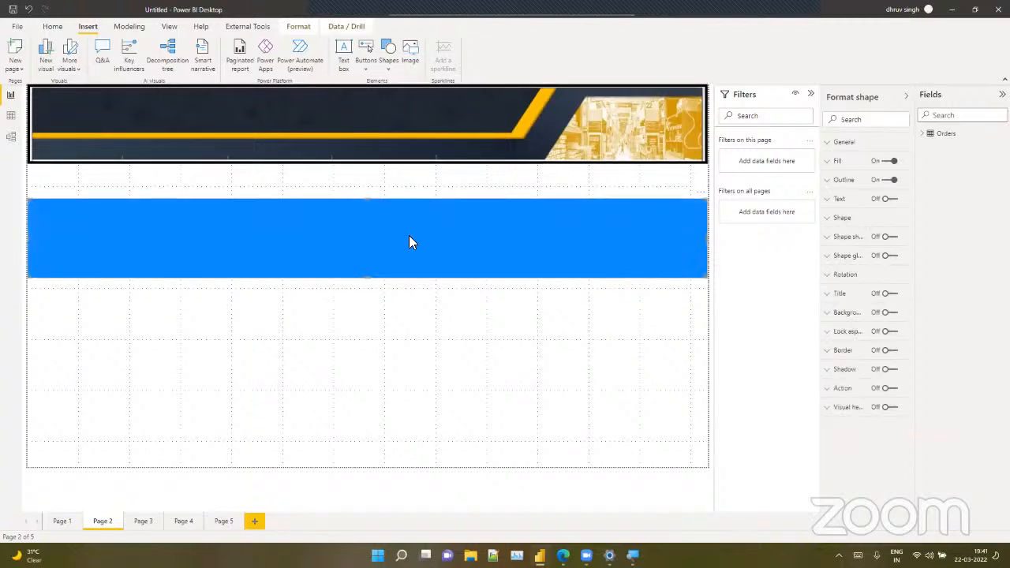
{"action": "left_click_drag", "start_coordinate": [409, 237], "coordinate": [419, 197]}
{"action": "left_click", "coordinate": [890, 161]}
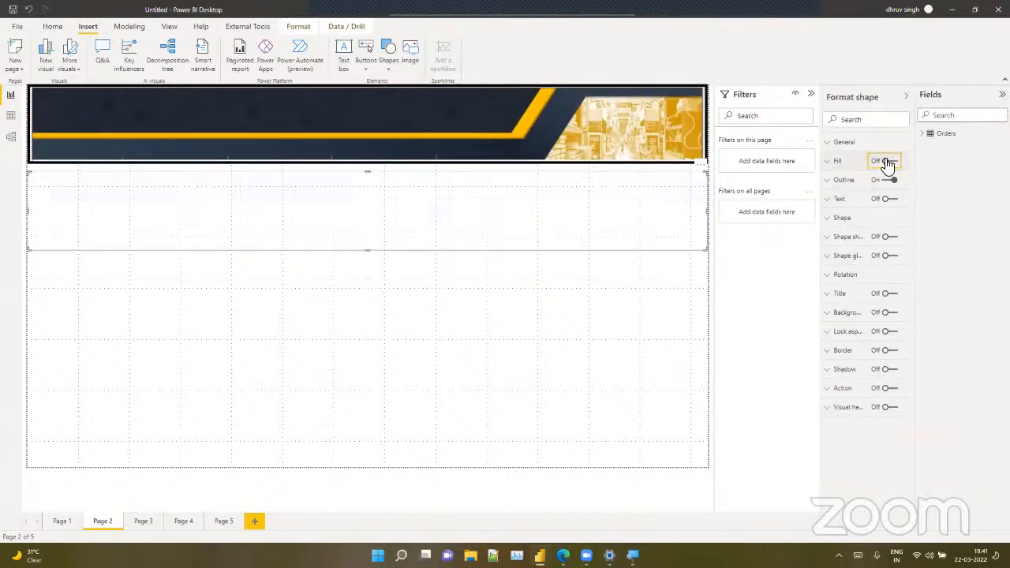
Give the rectangle an 11 pt black outline and move it over the banner as a frame
{"action": "left_click", "coordinate": [851, 181]}
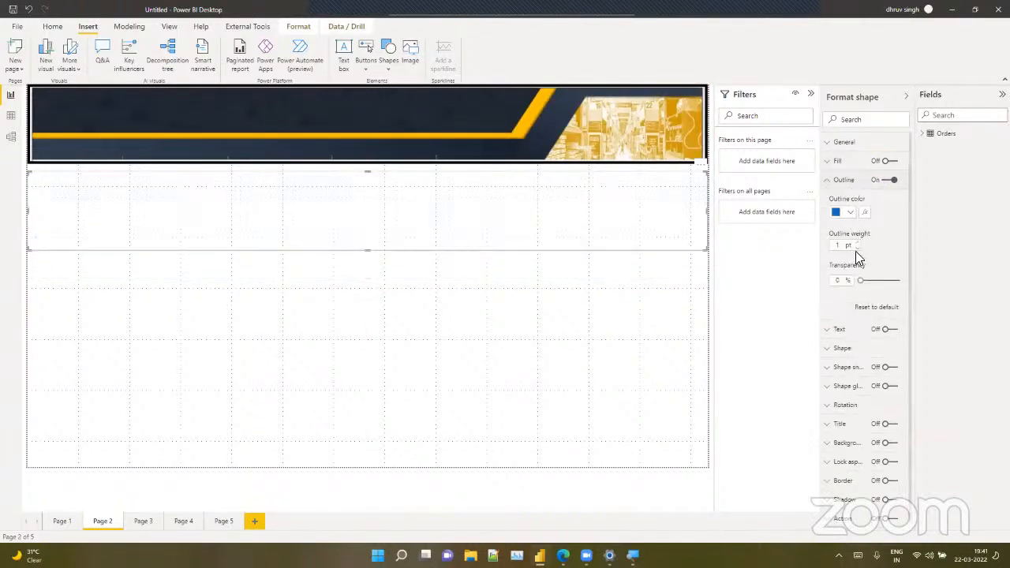
{"action": "scroll", "coordinate": [860, 246], "scroll_direction": "up", "scroll_amount": 6}
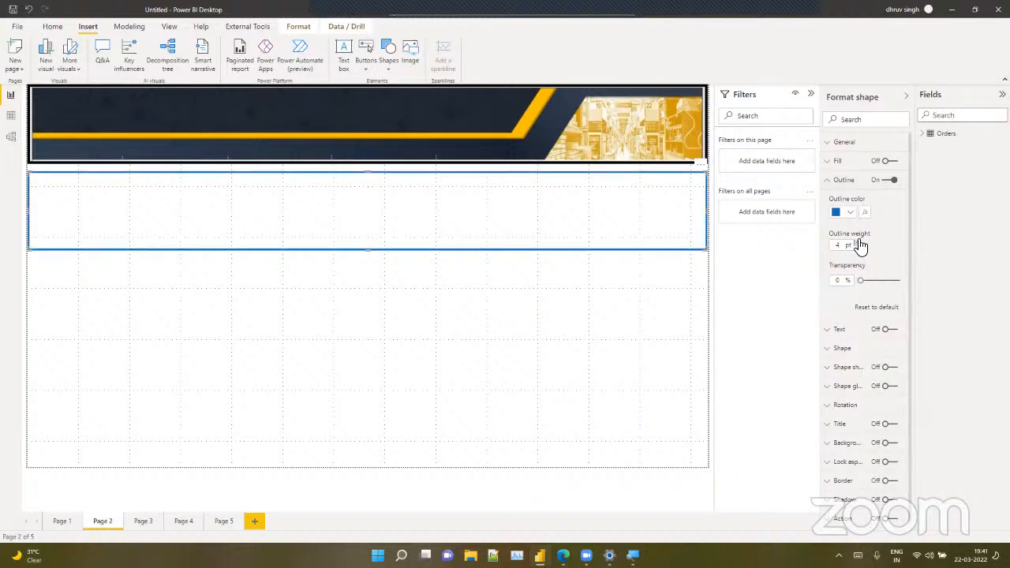
{"action": "scroll", "coordinate": [859, 246], "scroll_direction": "up", "scroll_amount": 4}
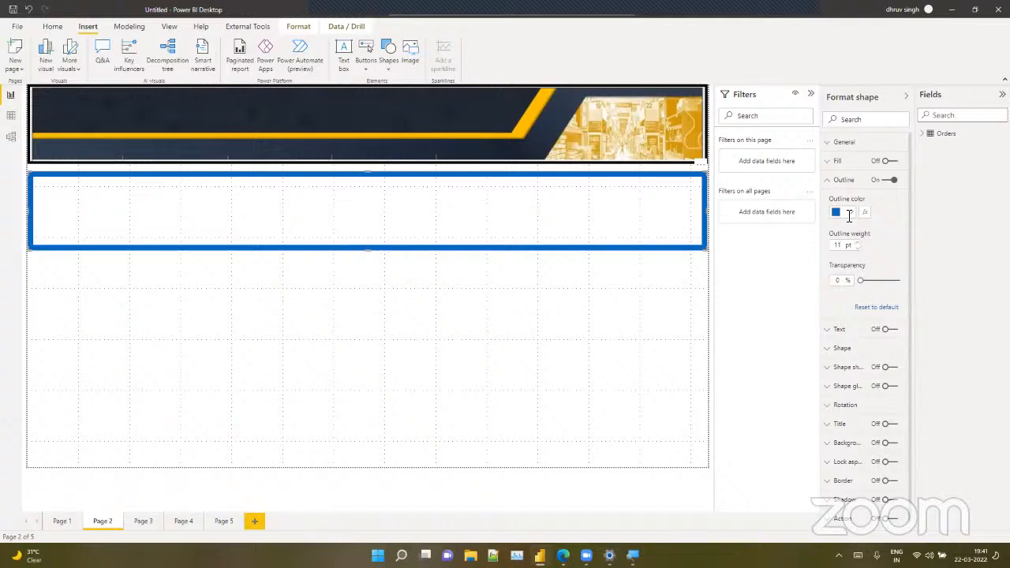
{"action": "left_click", "coordinate": [848, 216]}
{"action": "left_click", "coordinate": [858, 230]}
{"action": "left_click_drag", "start_coordinate": [632, 203], "coordinate": [633, 117]}
{"action": "left_click", "coordinate": [486, 274]}
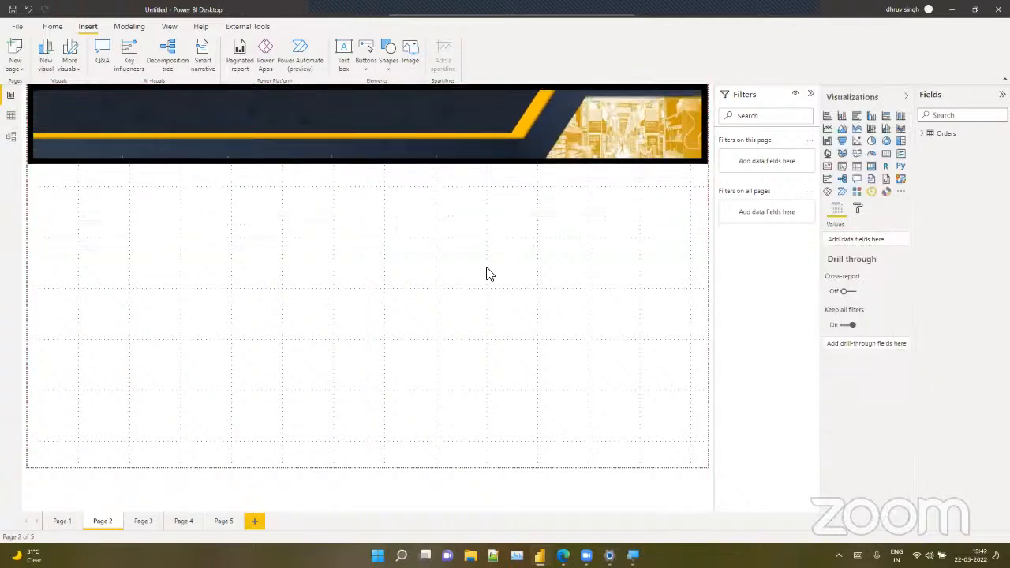
Turn on the shadow of the rectangle framing the banner
{"action": "left_click", "coordinate": [449, 146]}
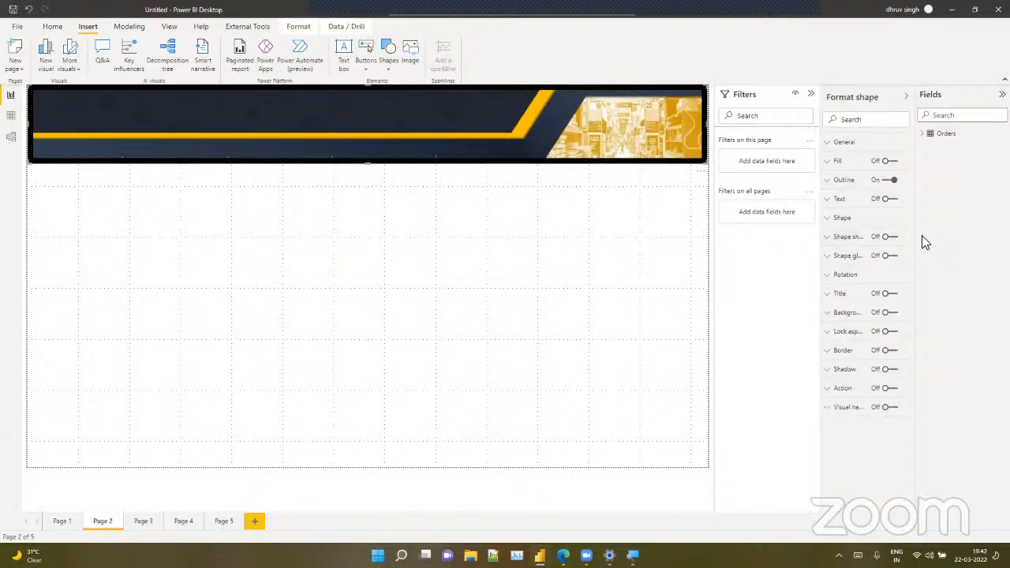
{"action": "left_click", "coordinate": [891, 372]}
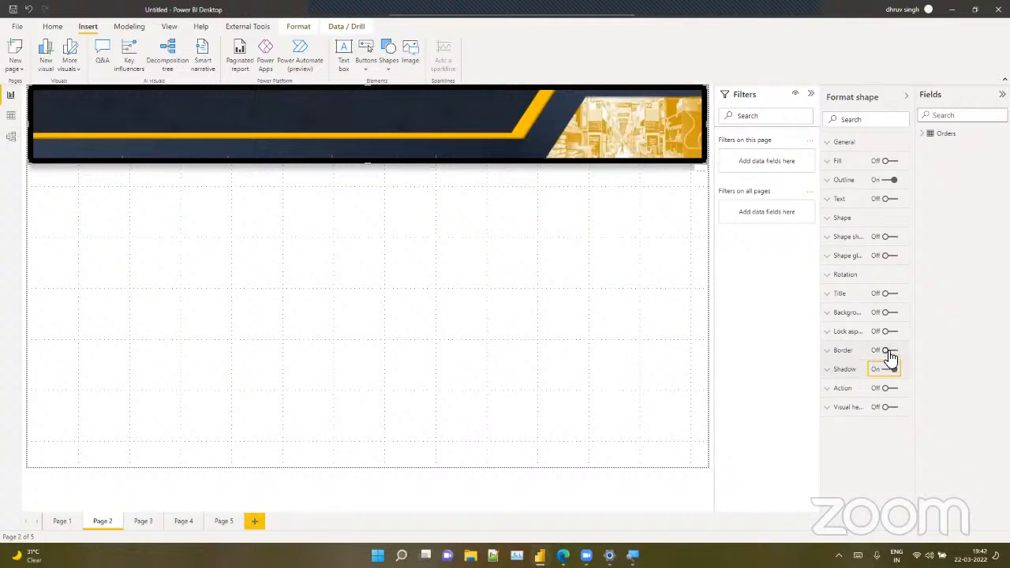
Turn on the border of the rectangle framing the banner
{"action": "left_click", "coordinate": [890, 353]}
{"action": "left_click", "coordinate": [539, 282]}
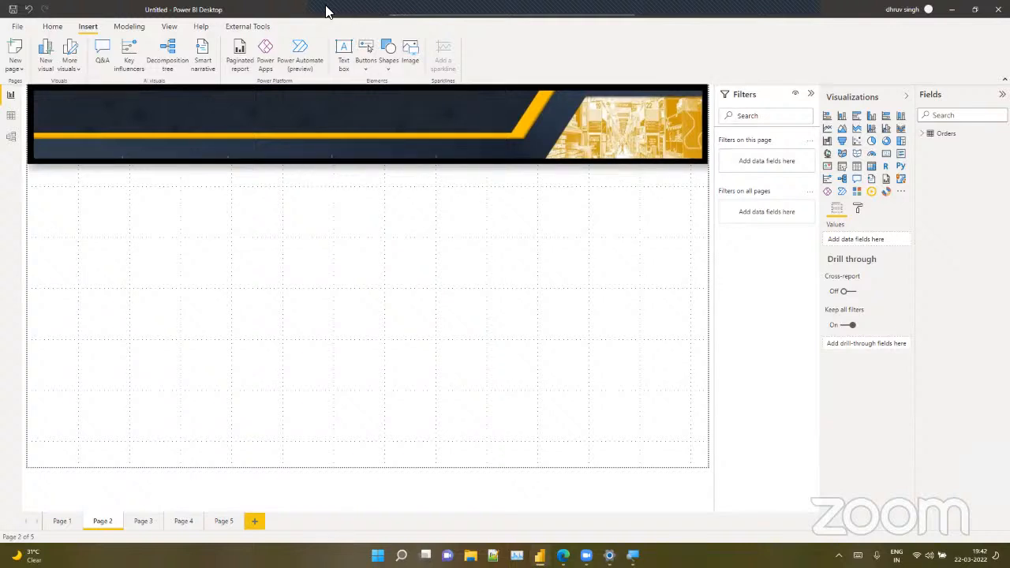
Insert the blue logo image OIP (JFIF file) from the Pictures folder onto Page 2
{"action": "left_click", "coordinate": [411, 54]}
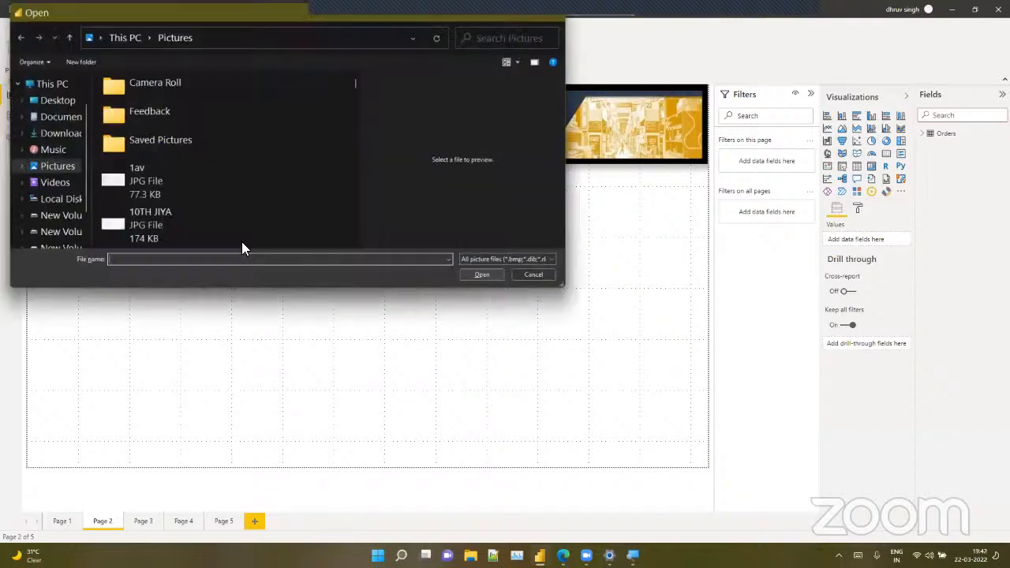
{"action": "scroll", "coordinate": [156, 191], "scroll_direction": "down", "scroll_amount": 10}
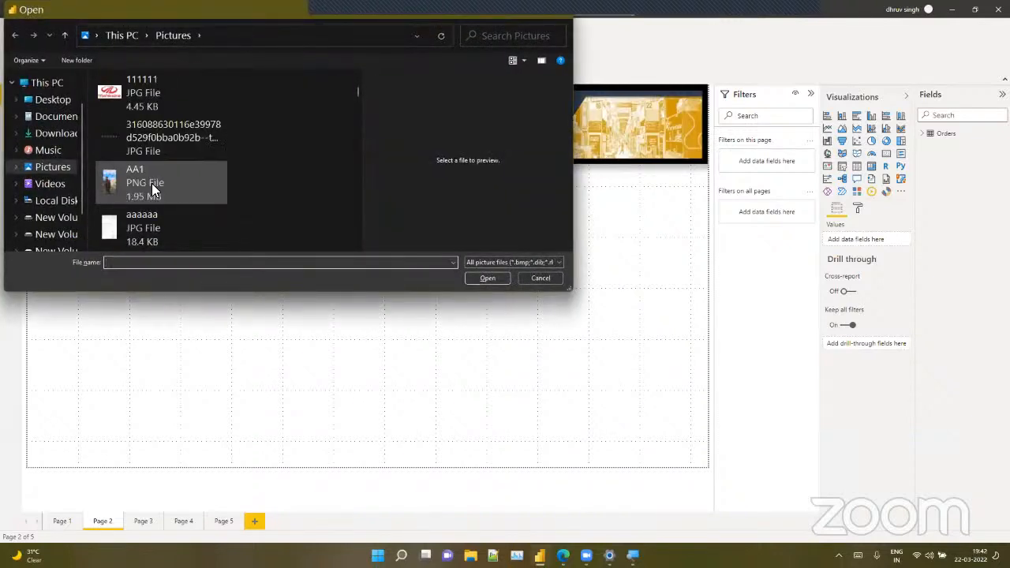
{"action": "scroll", "coordinate": [151, 183], "scroll_direction": "down", "scroll_amount": 5}
{"action": "scroll", "coordinate": [152, 183], "scroll_direction": "down", "scroll_amount": 4}
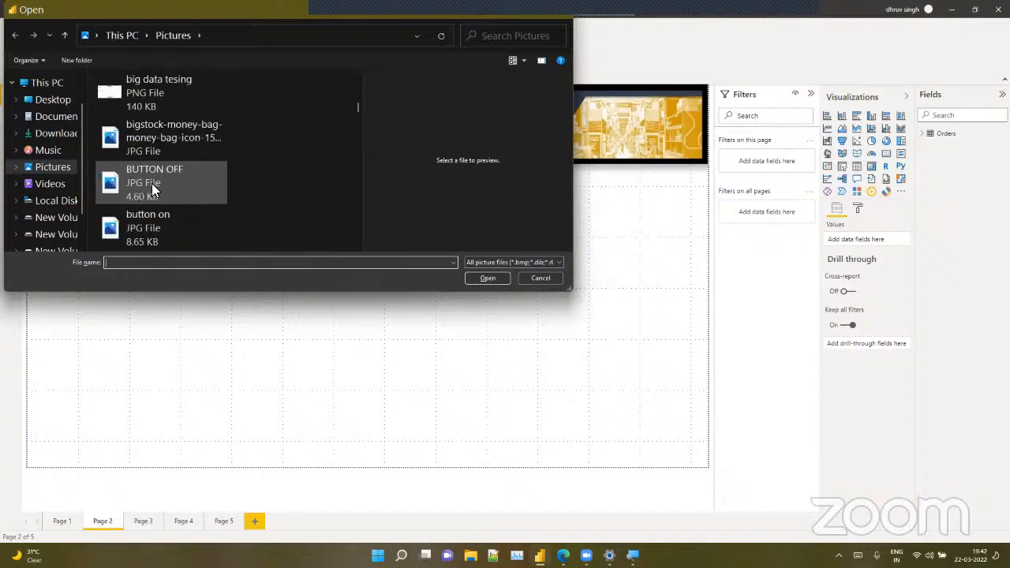
{"action": "scroll", "coordinate": [152, 183], "scroll_direction": "up", "scroll_amount": 5}
{"action": "scroll", "coordinate": [152, 183], "scroll_direction": "up", "scroll_amount": 3}
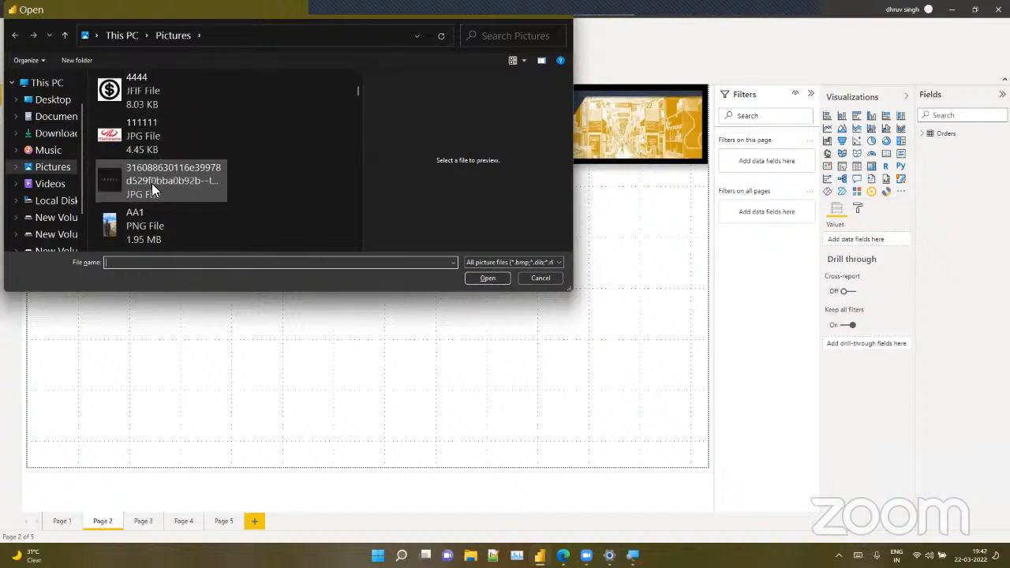
{"action": "scroll", "coordinate": [151, 183], "scroll_direction": "down", "scroll_amount": 6}
{"action": "scroll", "coordinate": [152, 183], "scroll_direction": "up", "scroll_amount": 2}
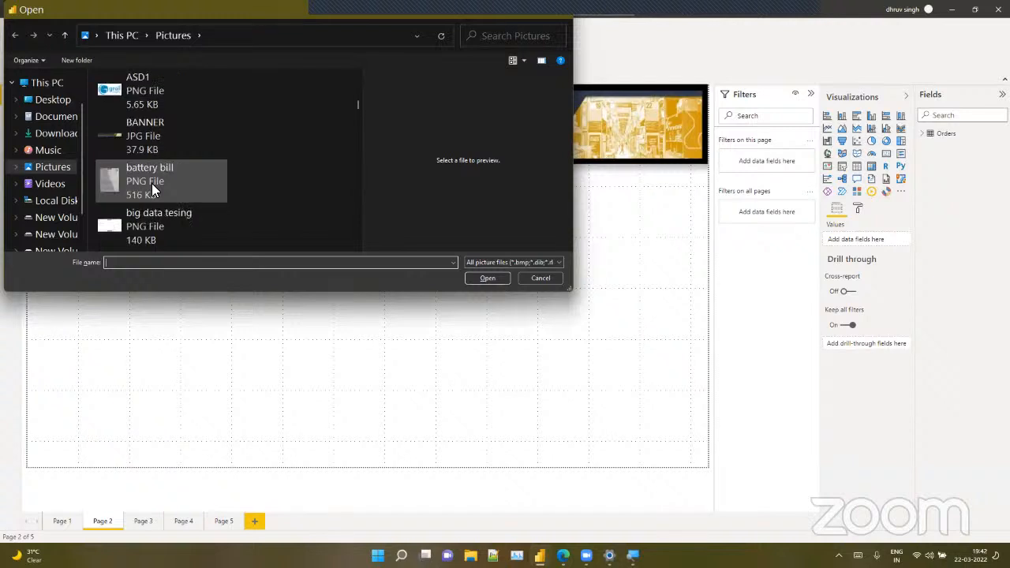
{"action": "scroll", "coordinate": [151, 183], "scroll_direction": "down", "scroll_amount": 4}
{"action": "scroll", "coordinate": [151, 184], "scroll_direction": "down", "scroll_amount": 12}
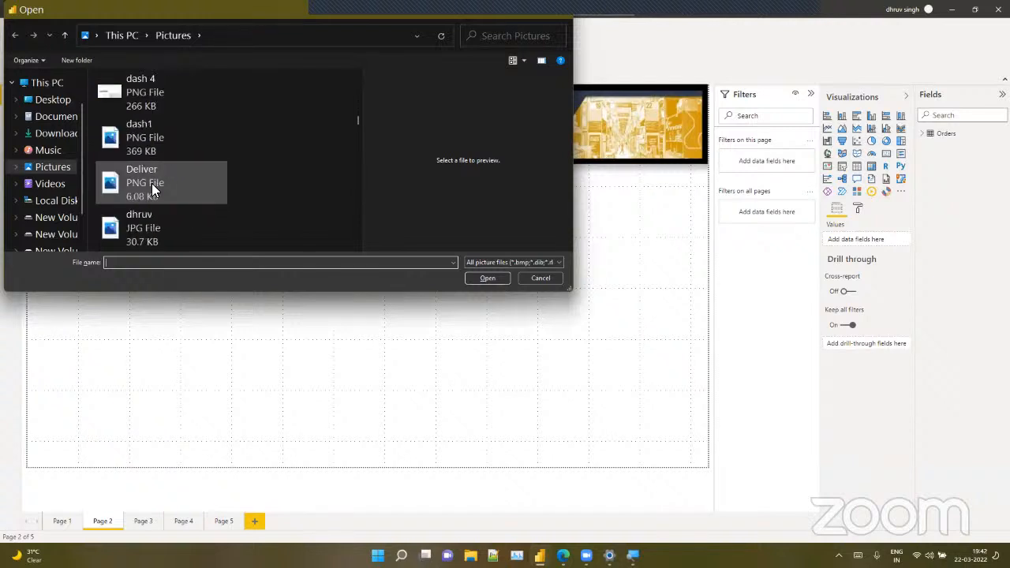
{"action": "scroll", "coordinate": [152, 183], "scroll_direction": "down", "scroll_amount": 15}
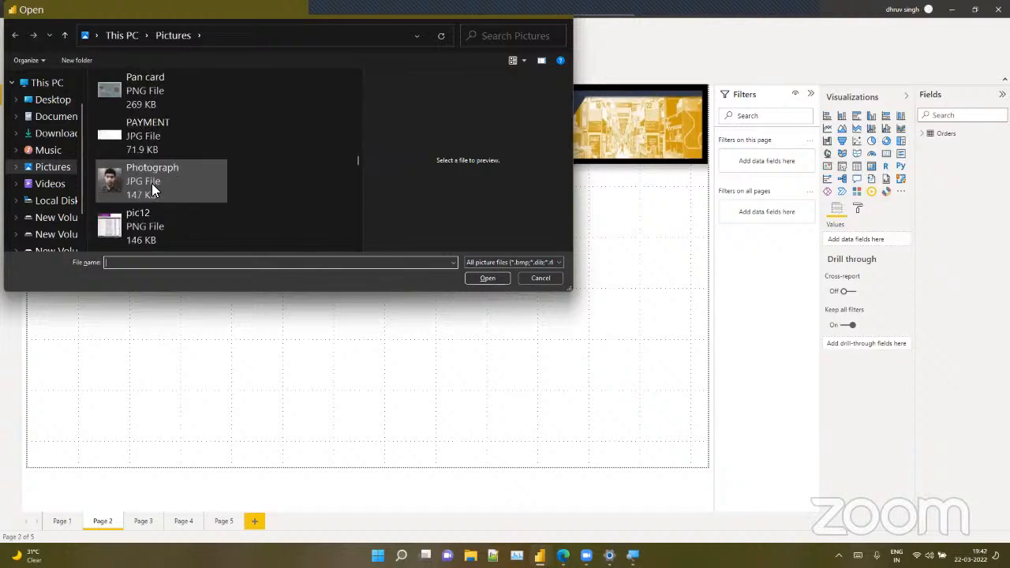
{"action": "scroll", "coordinate": [152, 183], "scroll_direction": "up", "scroll_amount": 2}
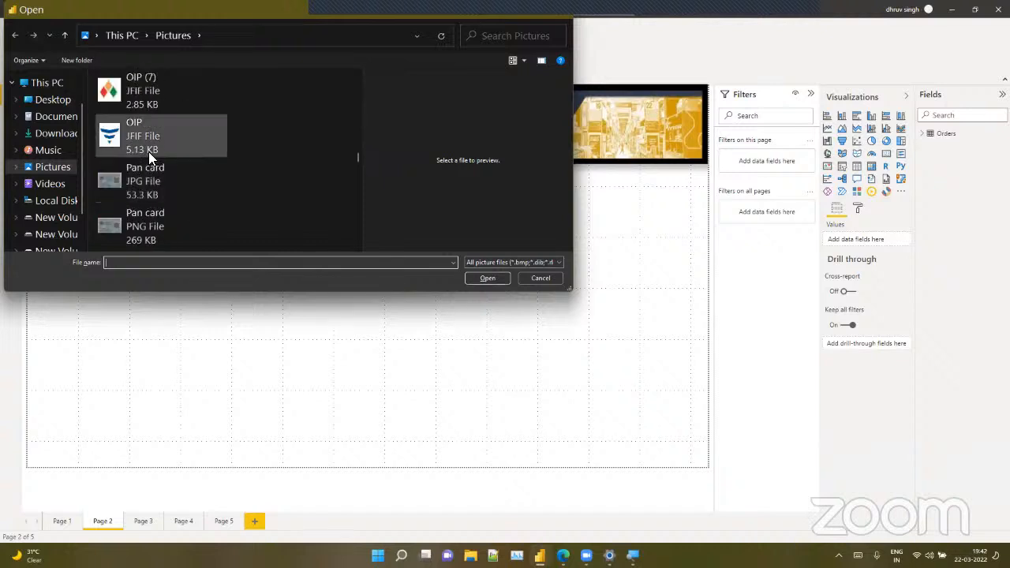
{"action": "left_click", "coordinate": [148, 152]}
{"action": "left_click", "coordinate": [469, 279]}
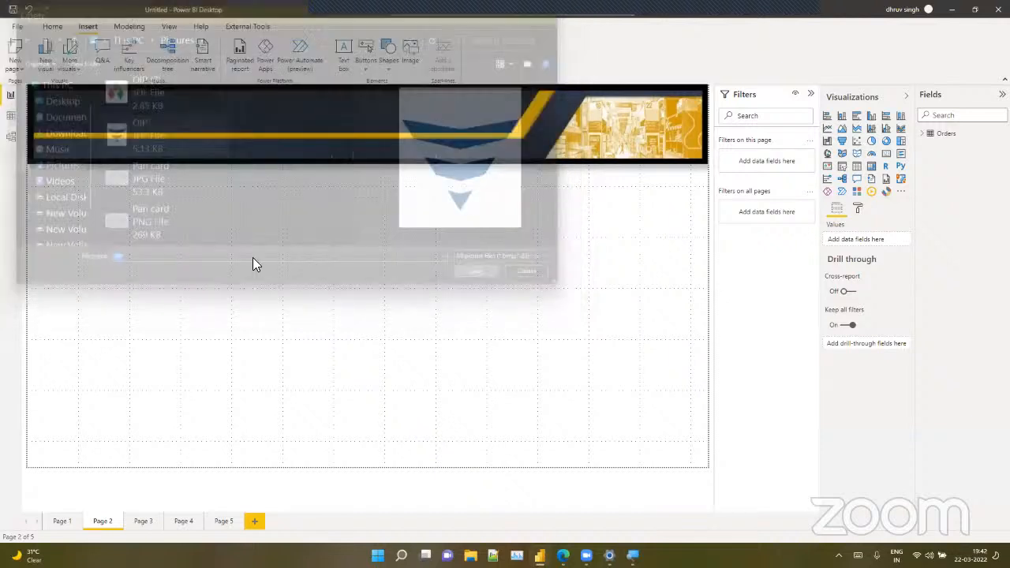
Shrink the inserted logo image and place it over the yellow photo area of the banner
{"action": "left_click_drag", "start_coordinate": [29, 276], "coordinate": [509, 276]}
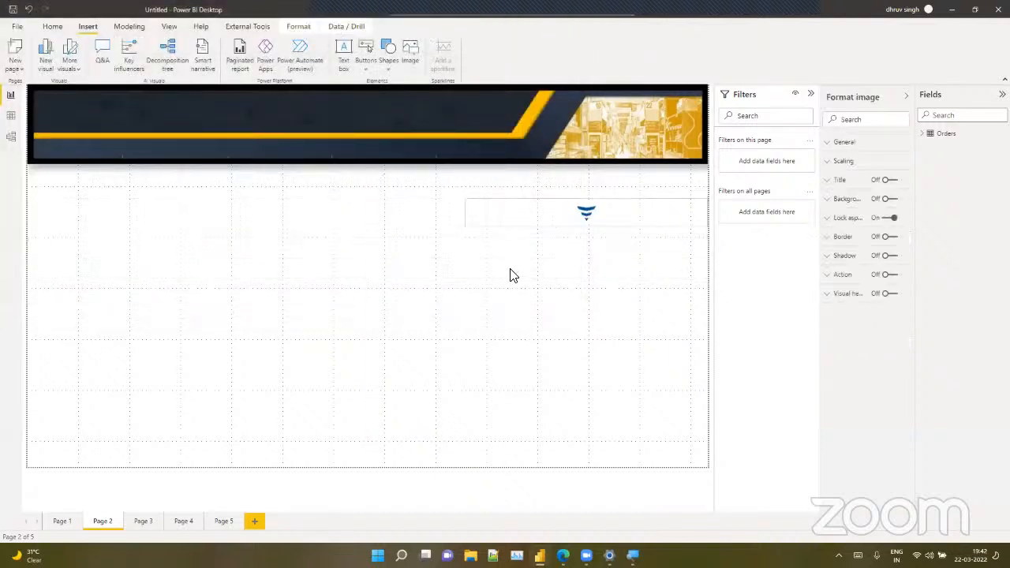
{"action": "left_click_drag", "start_coordinate": [607, 224], "coordinate": [611, 253]}
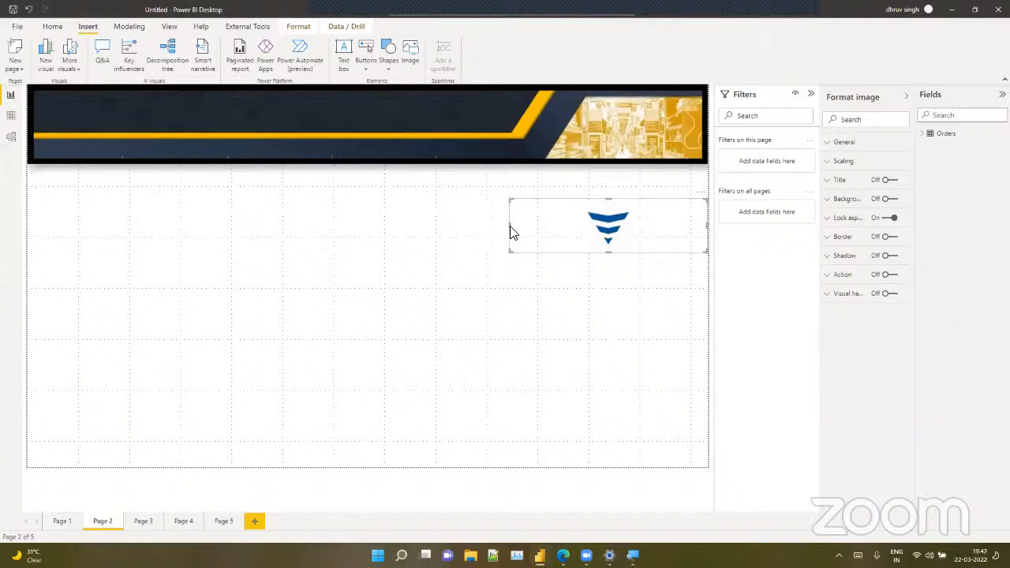
{"action": "left_click_drag", "start_coordinate": [510, 229], "coordinate": [652, 132]}
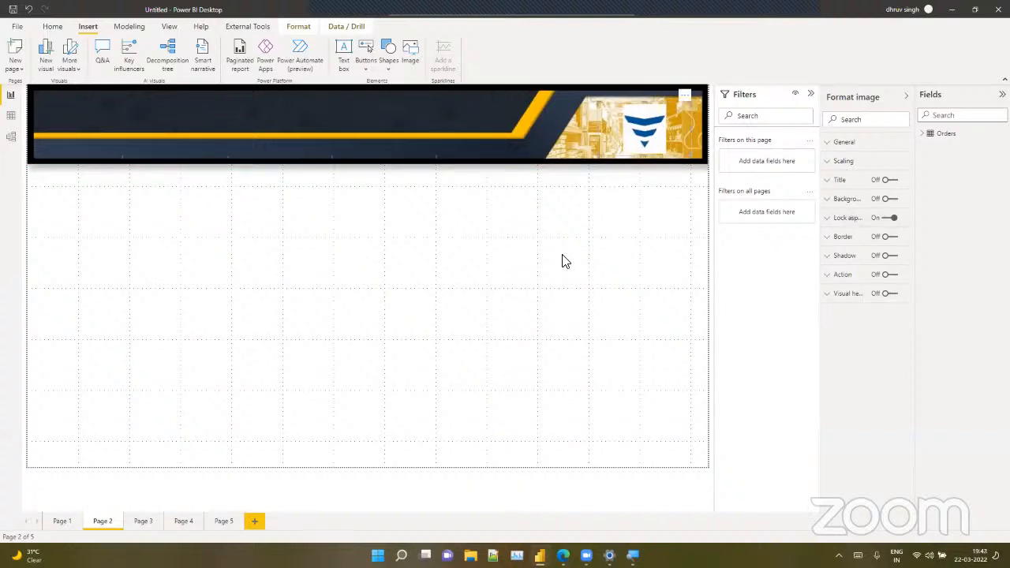
{"action": "left_click", "coordinate": [565, 261]}
{"action": "left_click", "coordinate": [649, 146]}
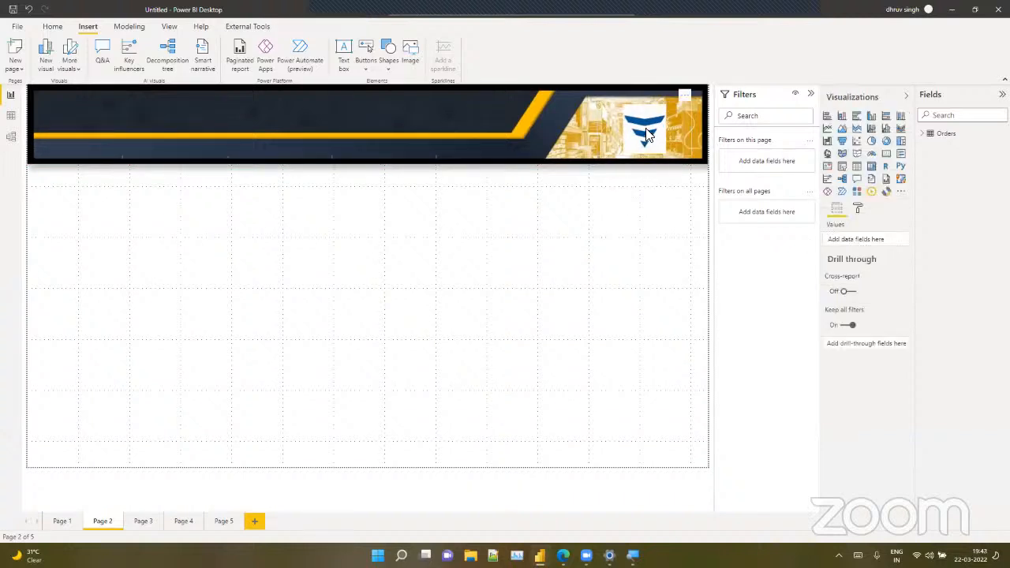
Set the logo image's scaling to Fit and narrow it to a roughly square shape
{"action": "left_click", "coordinate": [844, 164]}
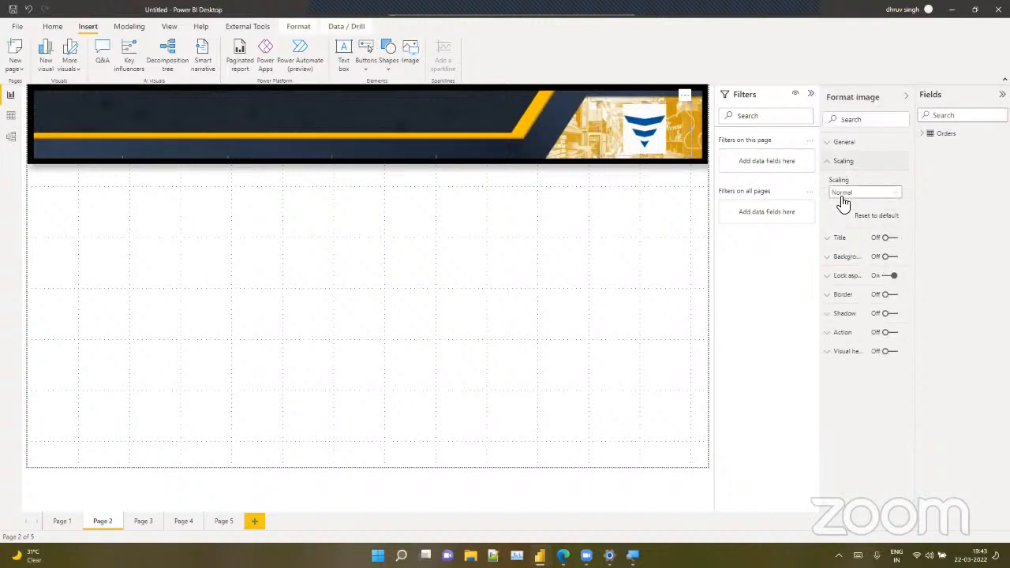
{"action": "left_click", "coordinate": [845, 194]}
{"action": "left_click", "coordinate": [842, 219]}
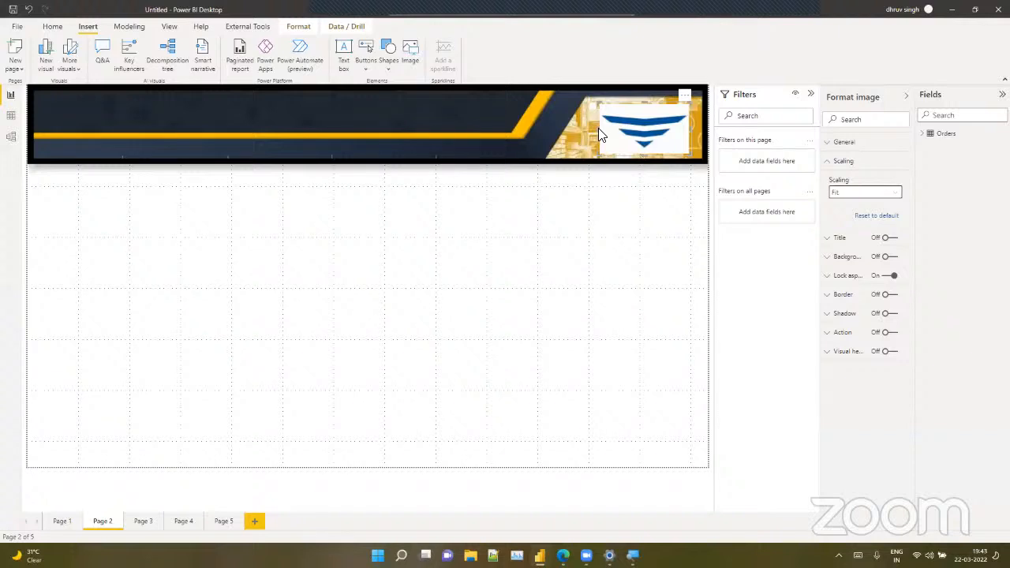
{"action": "left_click_drag", "start_coordinate": [604, 130], "coordinate": [634, 133]}
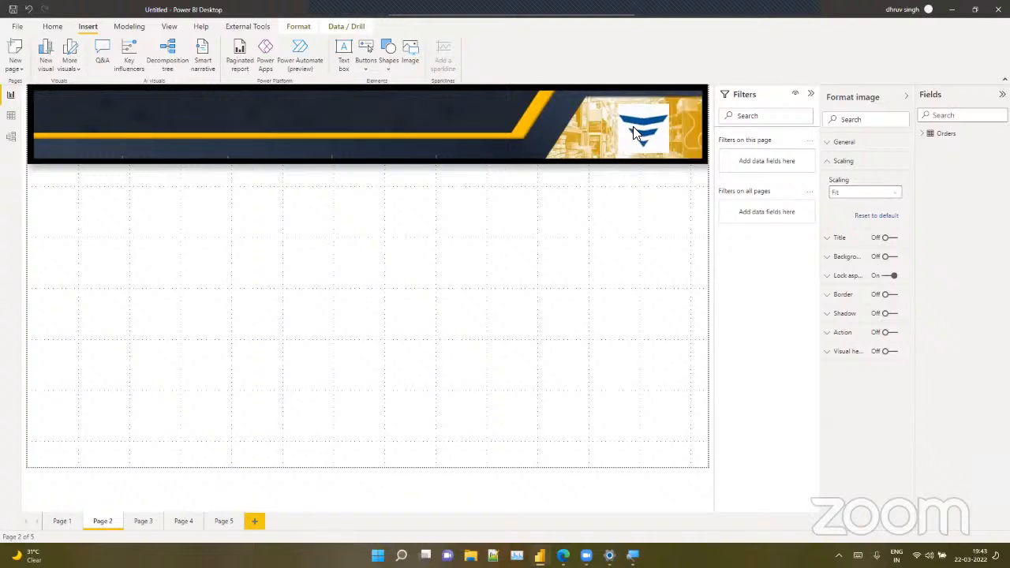
Turn on the background, shadow and border of the logo image
{"action": "left_click", "coordinate": [888, 259]}
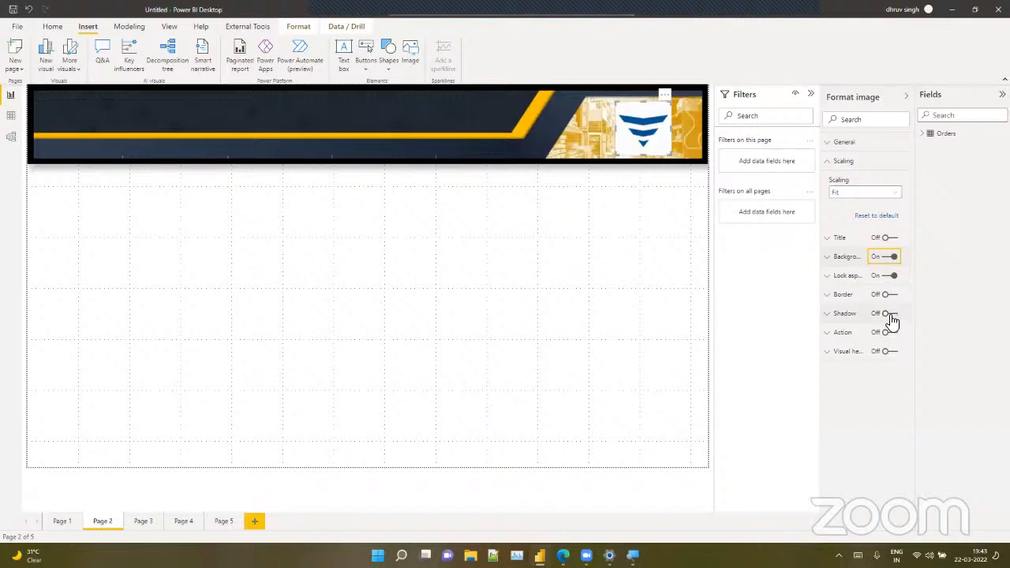
{"action": "left_click", "coordinate": [890, 314]}
{"action": "left_click", "coordinate": [891, 294]}
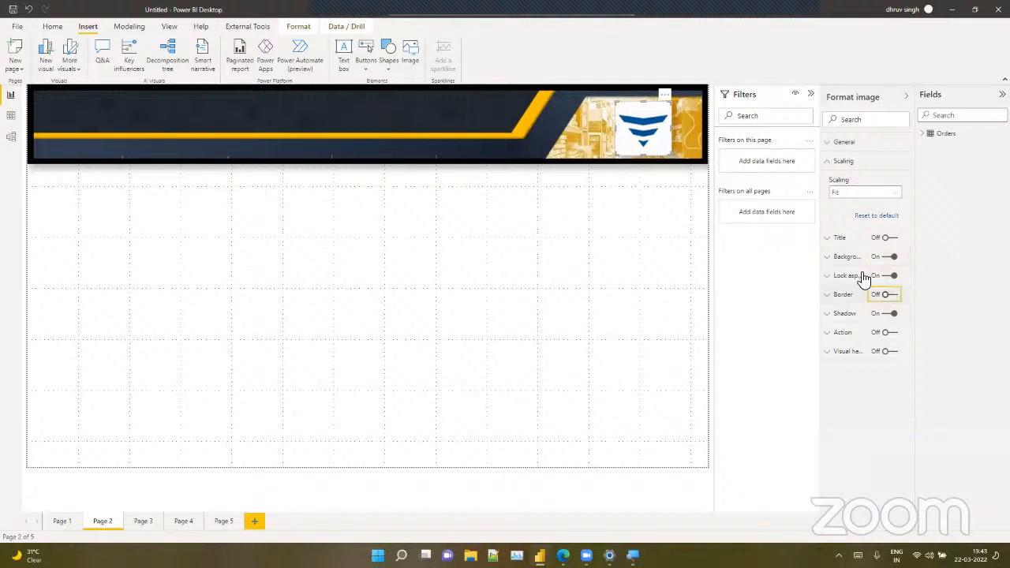
{"action": "left_click", "coordinate": [641, 230]}
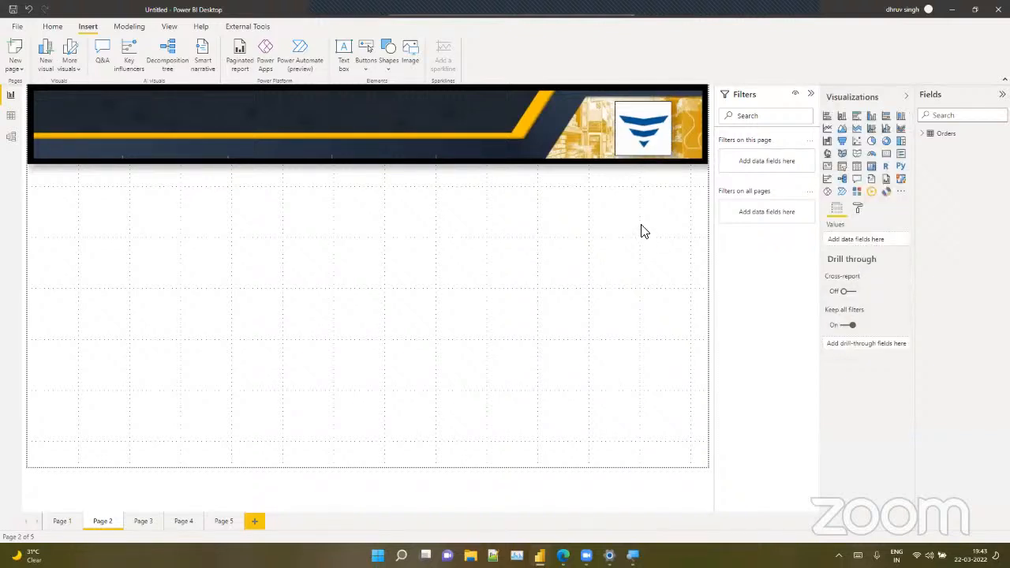
Widen the logo image slightly within the yellow photo area of the banner
{"action": "left_click", "coordinate": [627, 139]}
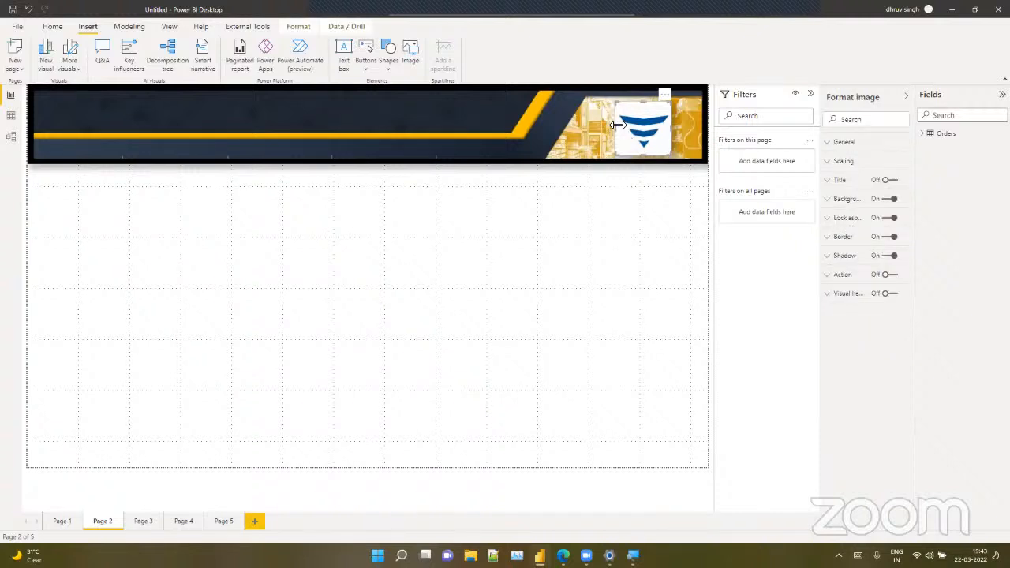
{"action": "left_click_drag", "start_coordinate": [615, 128], "coordinate": [651, 137]}
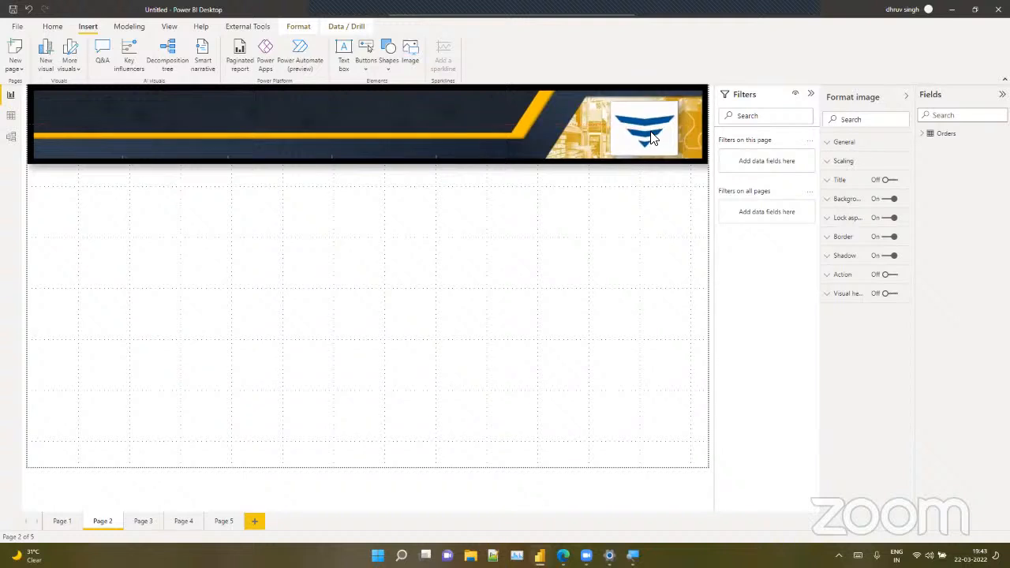
{"action": "left_click", "coordinate": [596, 274]}
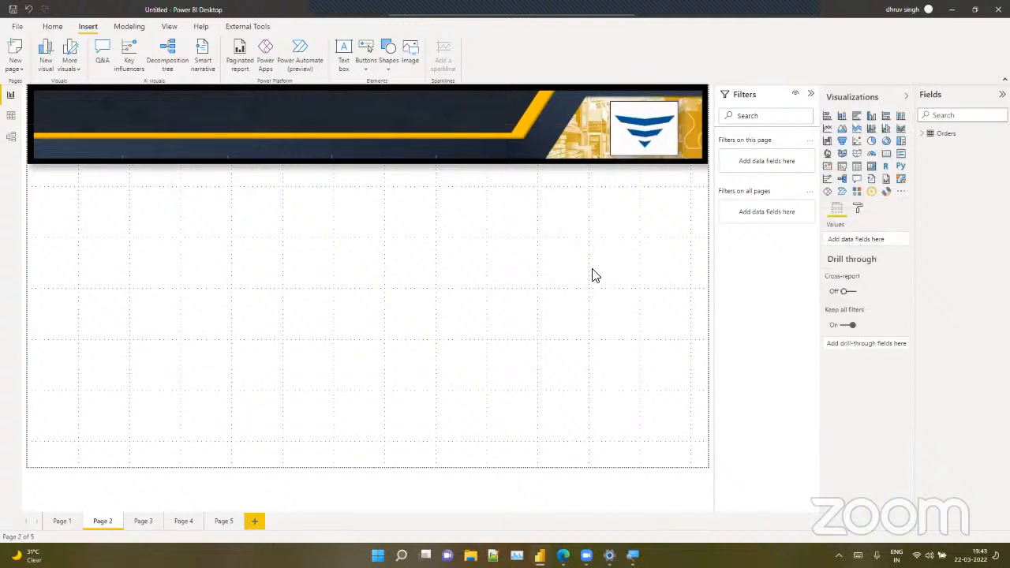
Insert a text box, shrink it and fit it inside the banner above the yellow line, beside the logo area
{"action": "left_click", "coordinate": [344, 57]}
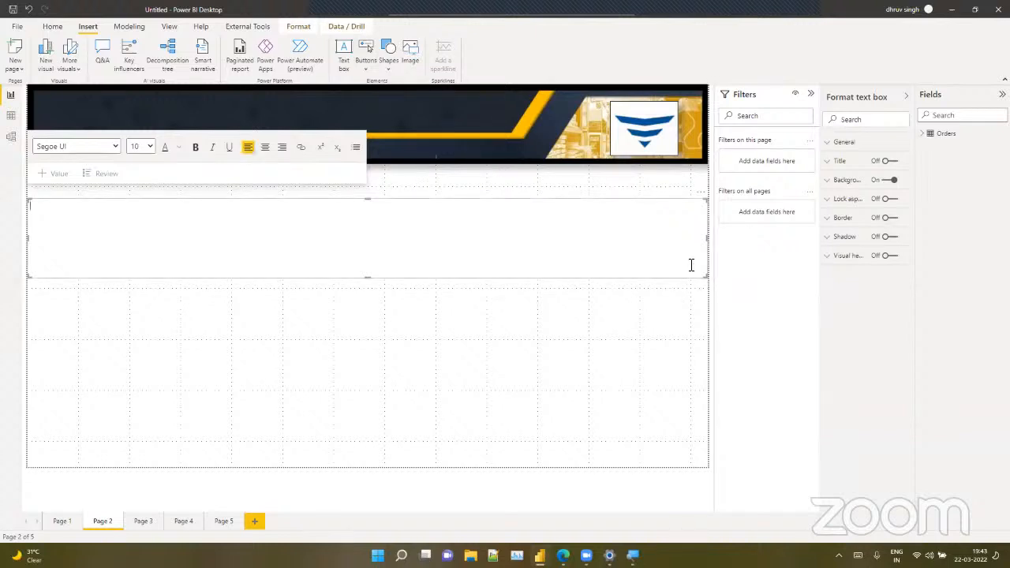
{"action": "left_click_drag", "start_coordinate": [704, 276], "coordinate": [491, 248]}
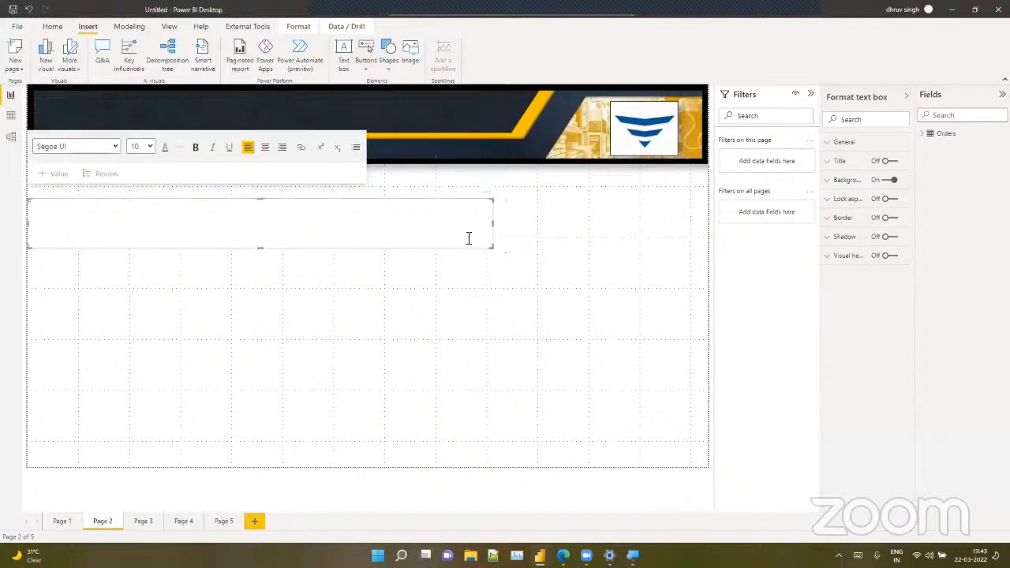
{"action": "left_click_drag", "start_coordinate": [484, 203], "coordinate": [499, 90]}
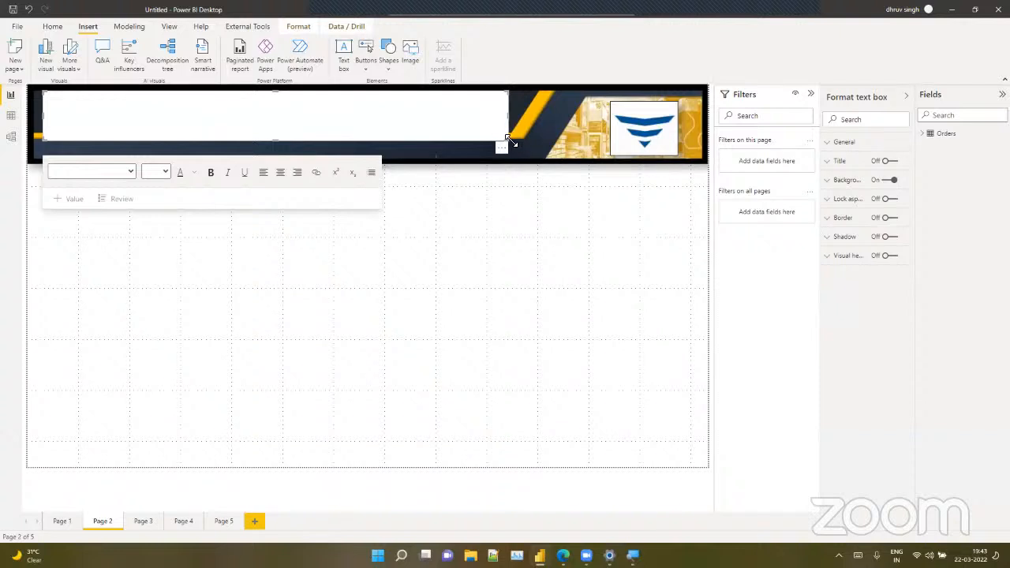
{"action": "left_click_drag", "start_coordinate": [510, 140], "coordinate": [498, 123]}
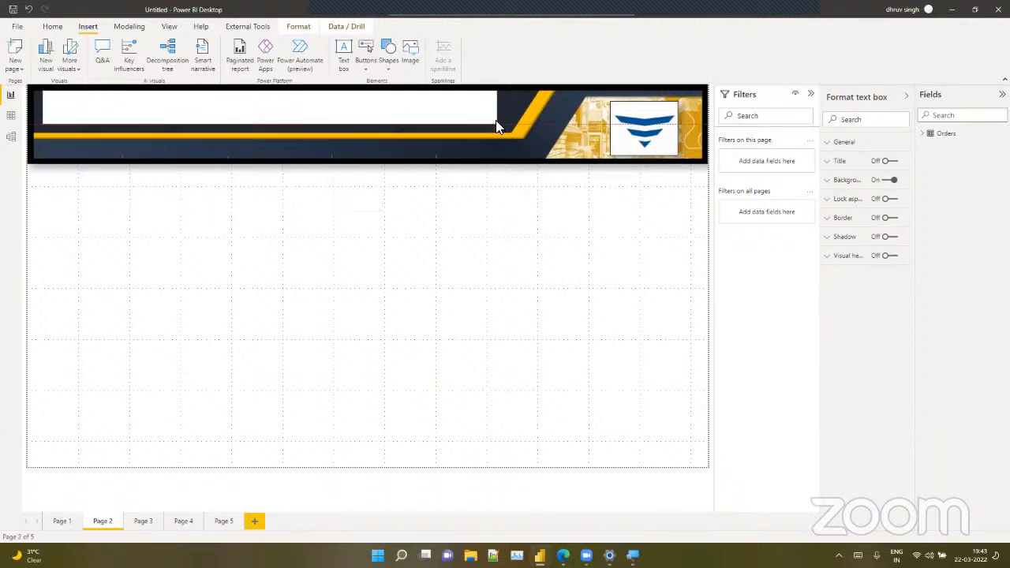
Set the banner text box's font size to 44 and enter the title text "Sales Advance"
{"action": "left_click", "coordinate": [98, 115]}
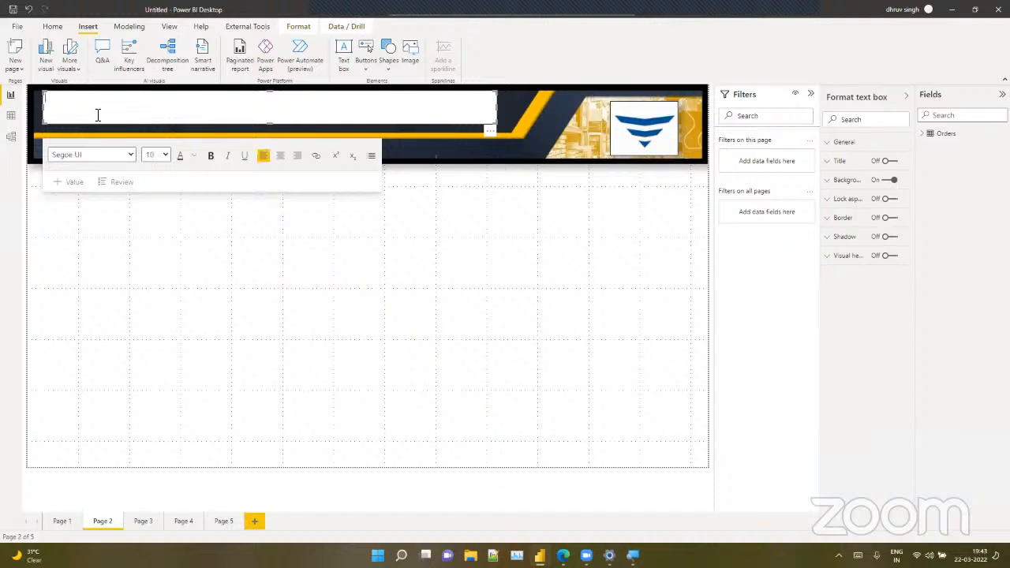
{"action": "left_click", "coordinate": [166, 154]}
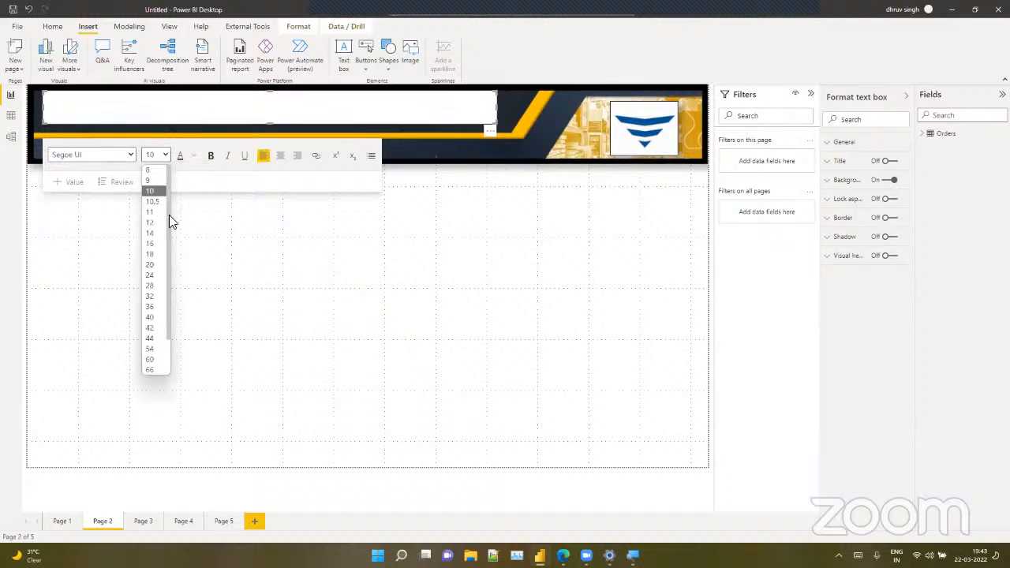
{"action": "left_click", "coordinate": [151, 339]}
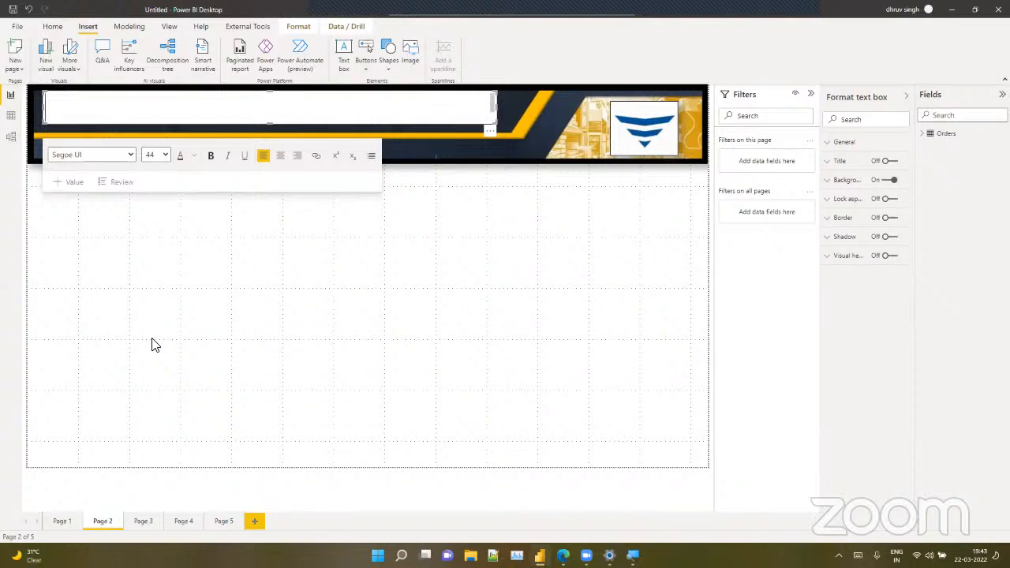
{"action": "type", "text": "Sales Advance"}
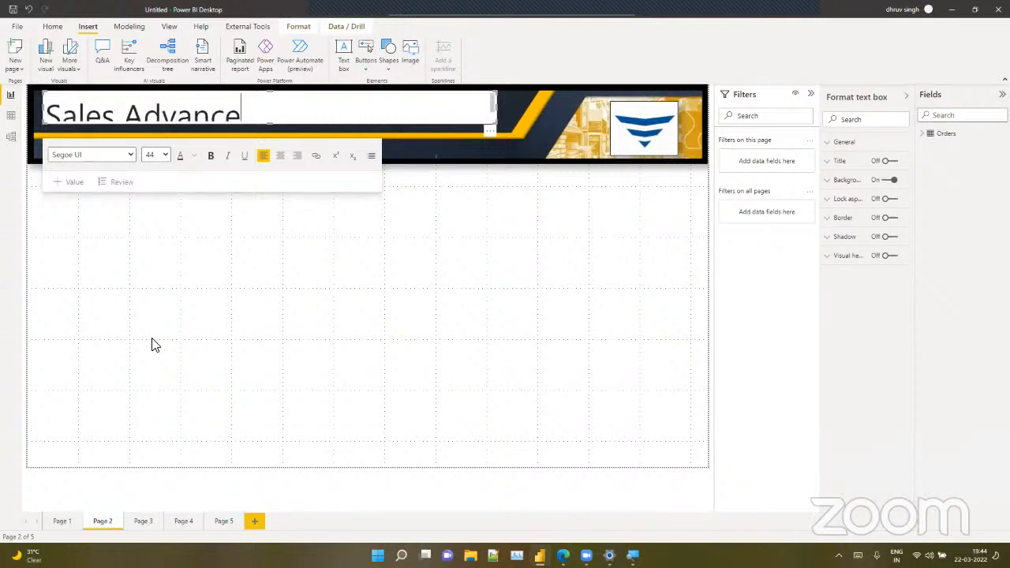
Complete the banner title text as "Sales Advance Analysis Report" and set its font size to 32
{"action": "type", "text": " Anal"}
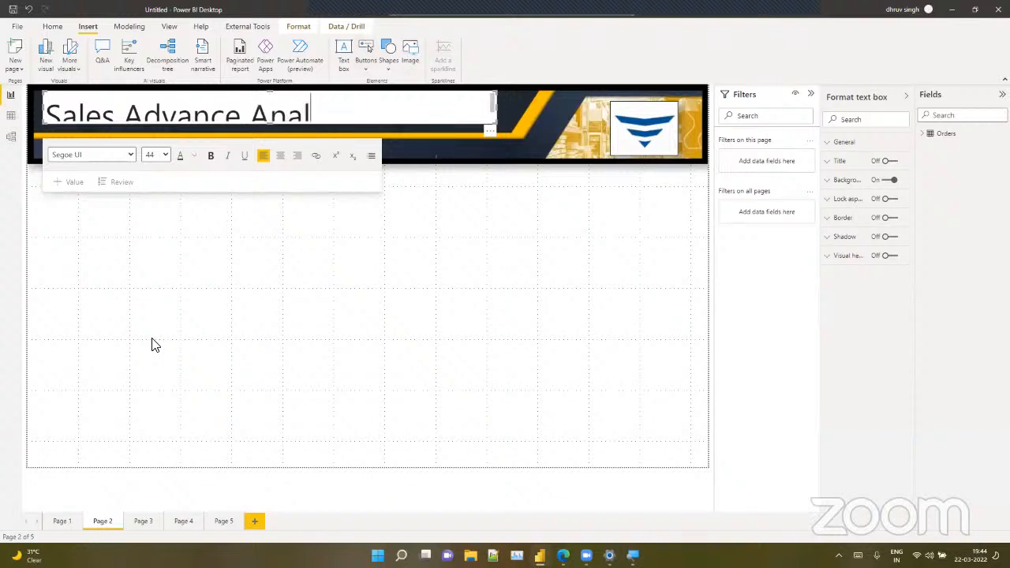
{"action": "type", "text": "ysis Report"}
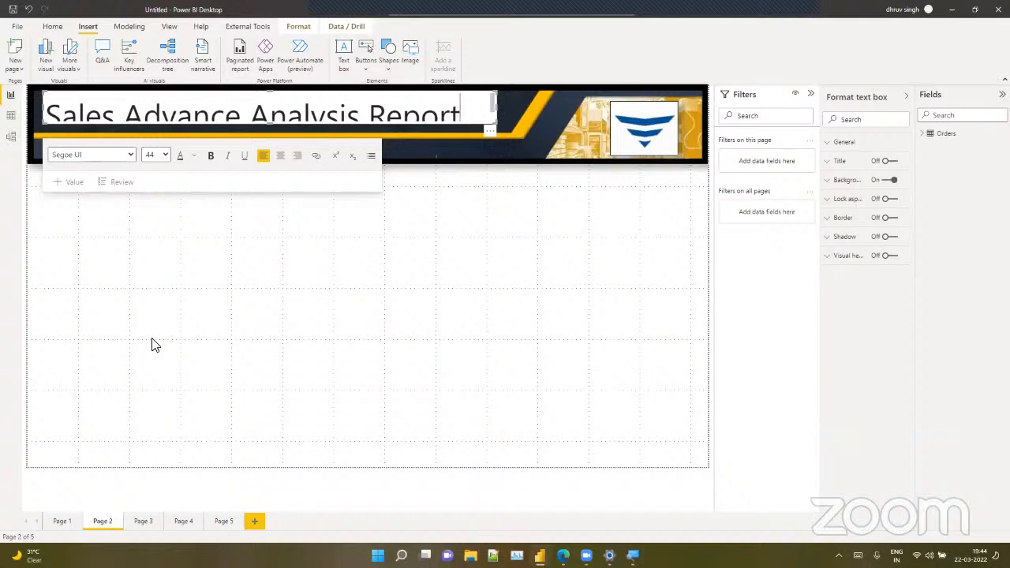
{"action": "left_click", "coordinate": [167, 158]}
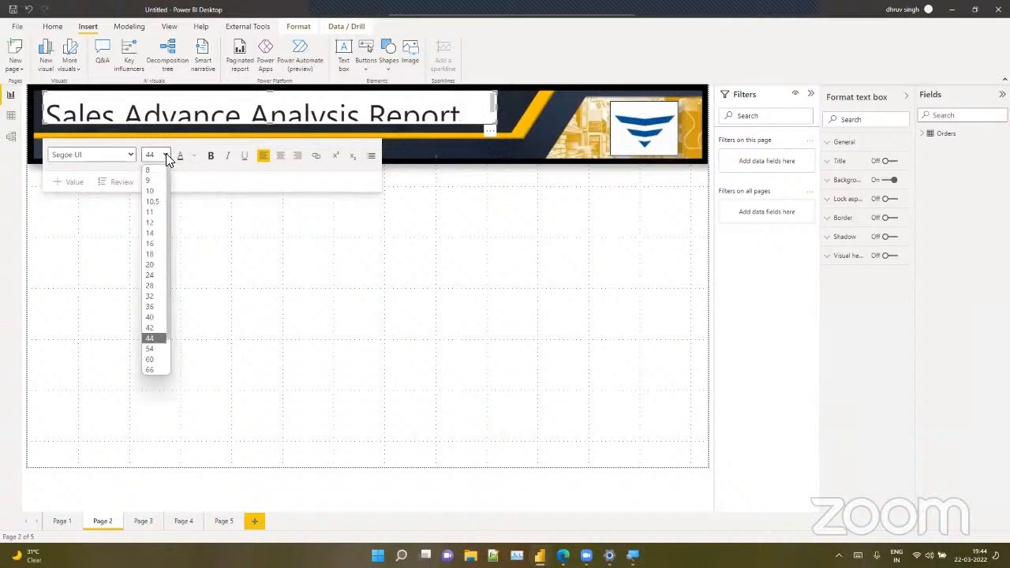
{"action": "left_click", "coordinate": [152, 285]}
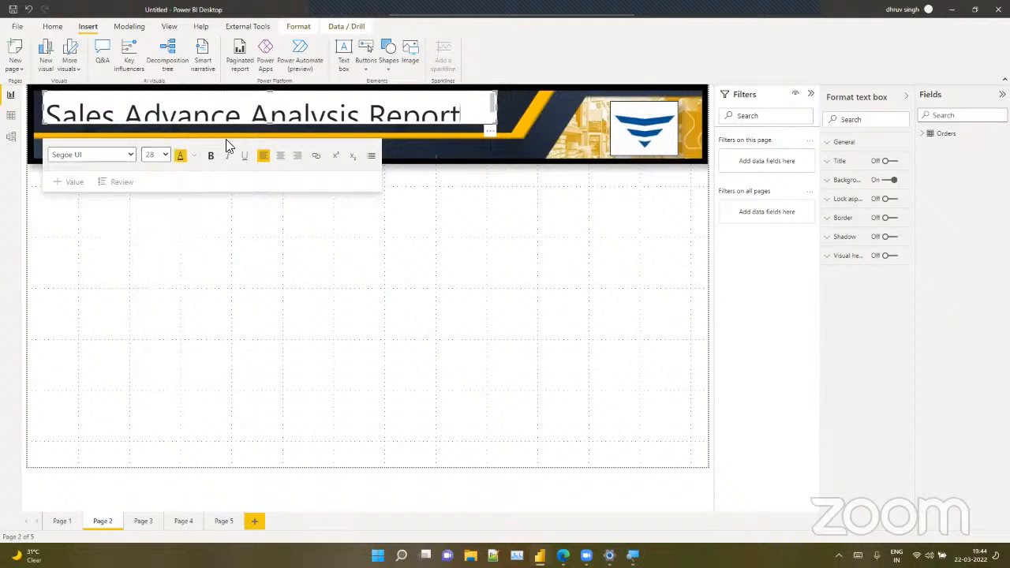
{"action": "left_click_drag", "start_coordinate": [477, 101], "coordinate": [53, 121]}
{"action": "left_click", "coordinate": [165, 158]}
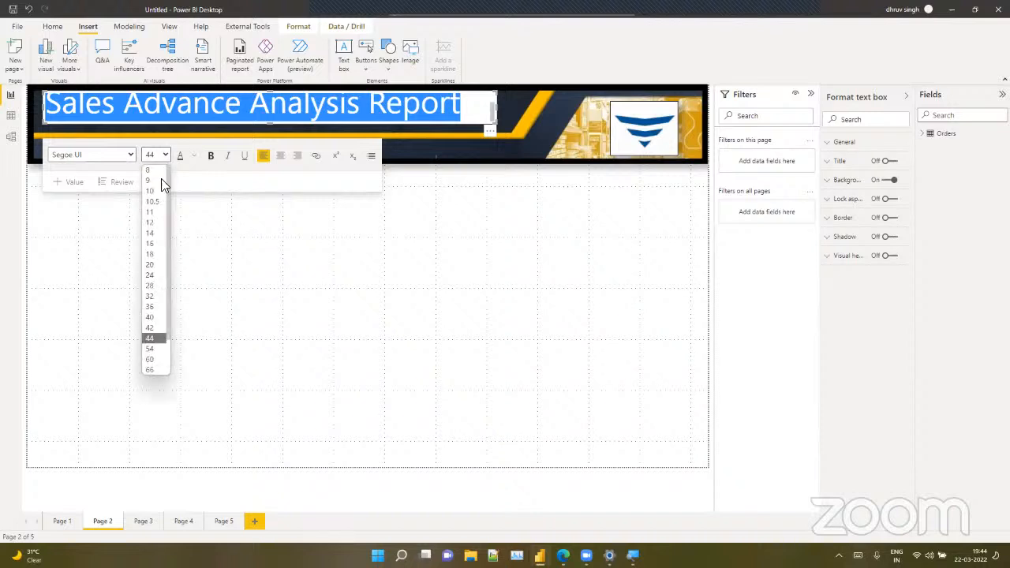
{"action": "left_click", "coordinate": [158, 286]}
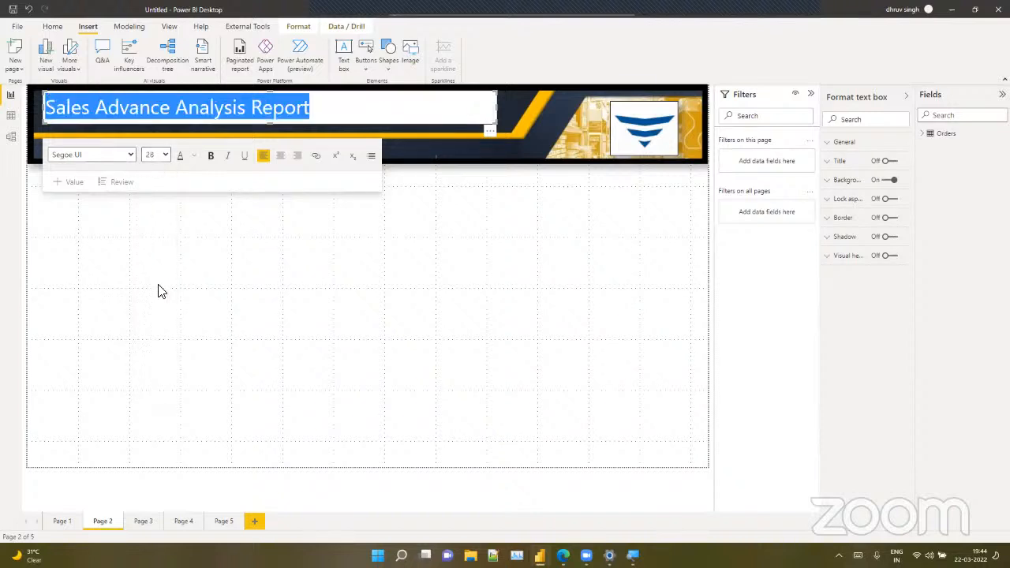
{"action": "left_click", "coordinate": [165, 155]}
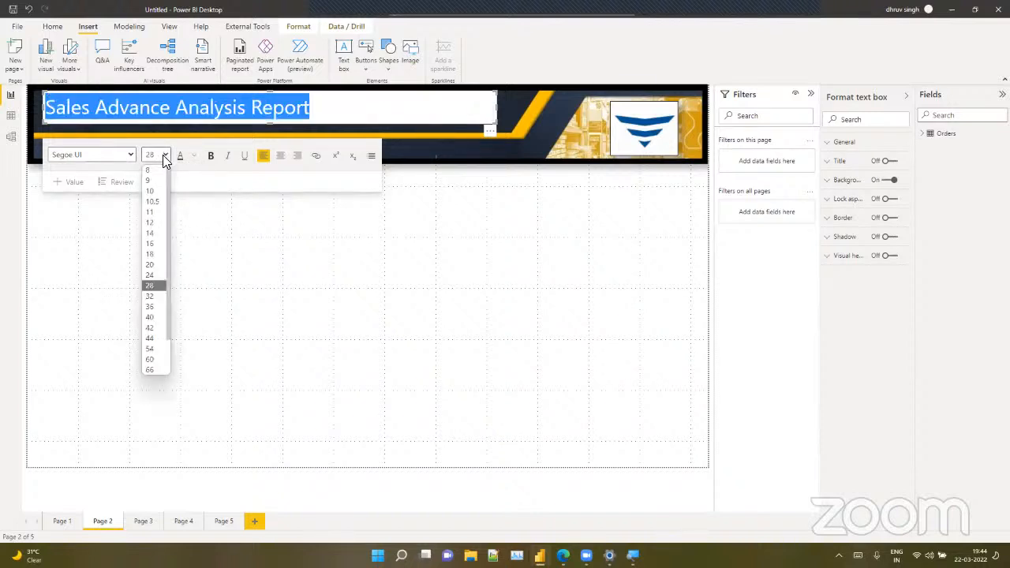
{"action": "left_click", "coordinate": [153, 307]}
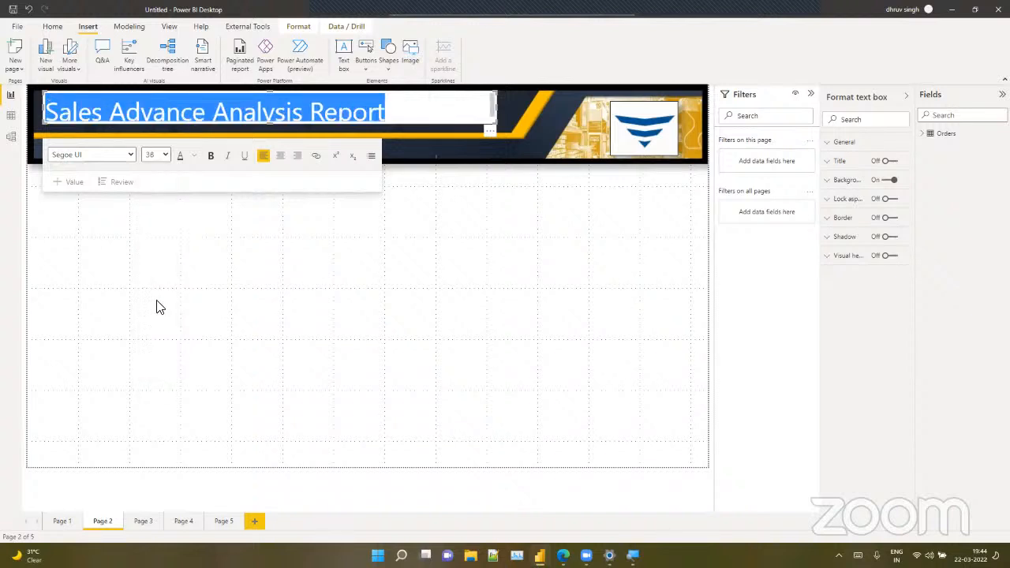
{"action": "left_click", "coordinate": [166, 155]}
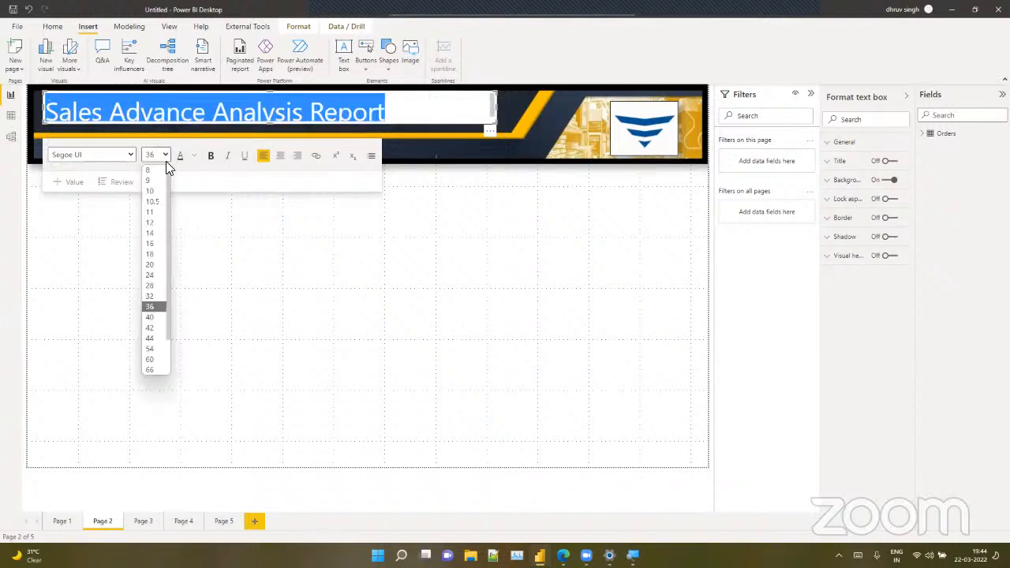
{"action": "left_click", "coordinate": [157, 296]}
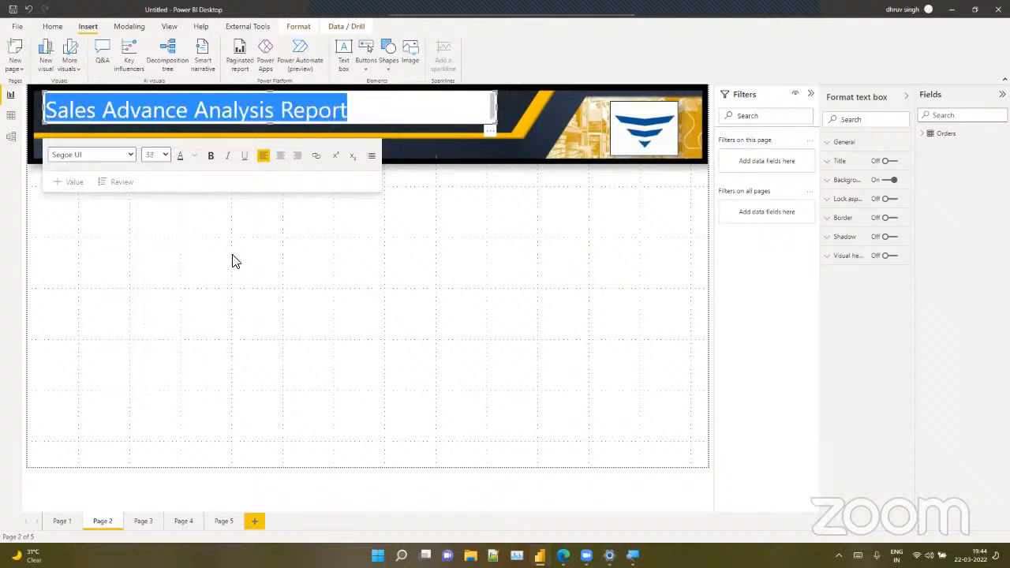
Make the title text box slightly taller so the text fits and turn off its background
{"action": "left_click", "coordinate": [233, 261]}
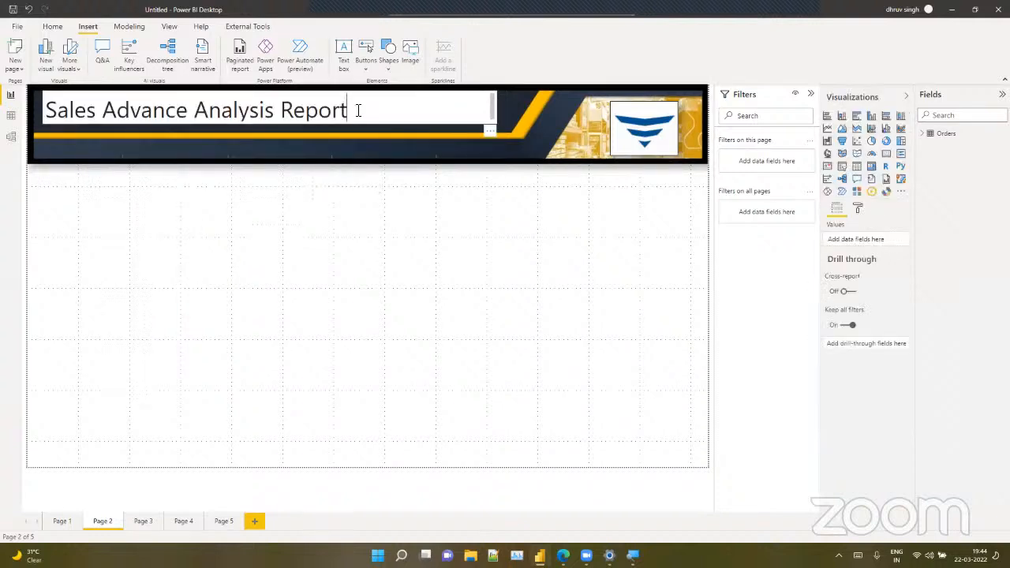
{"action": "left_click", "coordinate": [356, 109]}
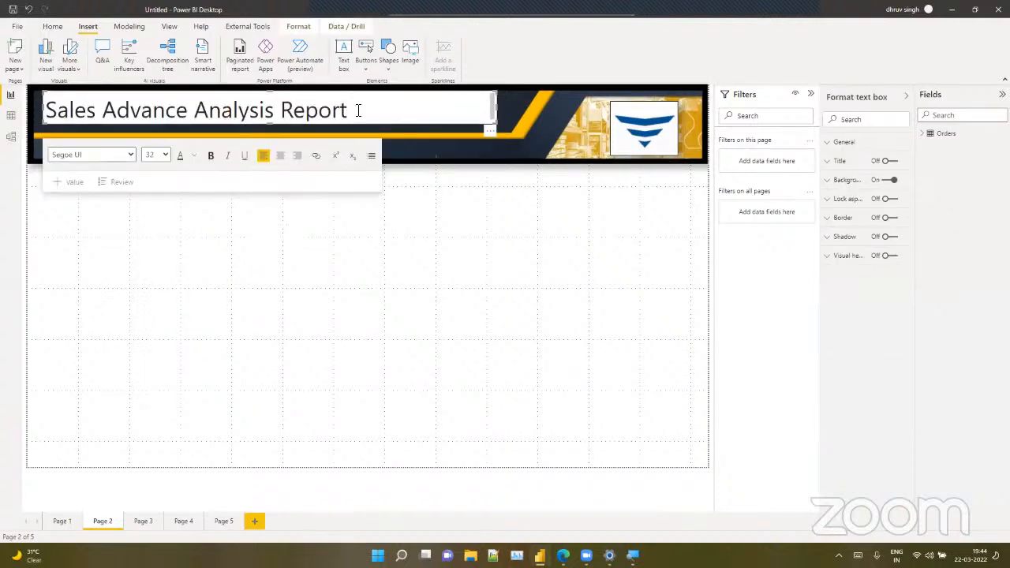
{"action": "left_click", "coordinate": [268, 135]}
{"action": "left_click", "coordinate": [268, 130]}
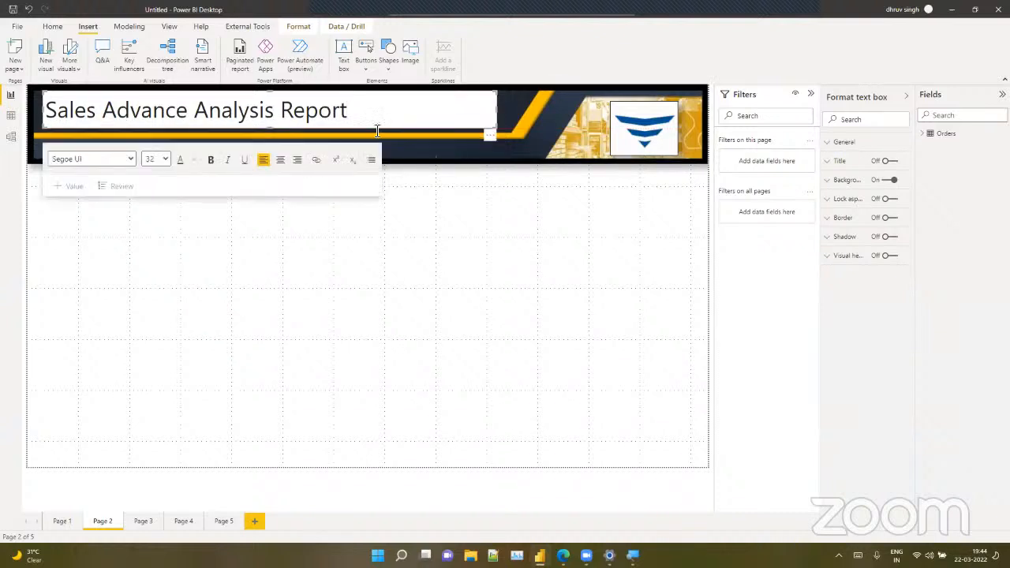
{"action": "left_click", "coordinate": [895, 180]}
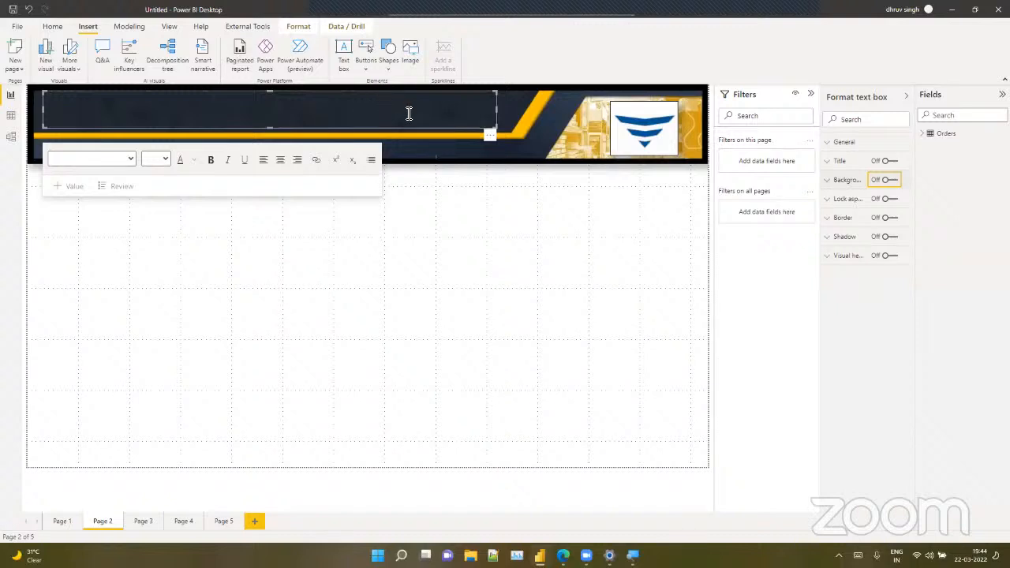
Change the font color of the whole title "Sales Advance Analysis Report" to a light gray theme shade
{"action": "left_click_drag", "start_coordinate": [345, 113], "coordinate": [26, 129]}
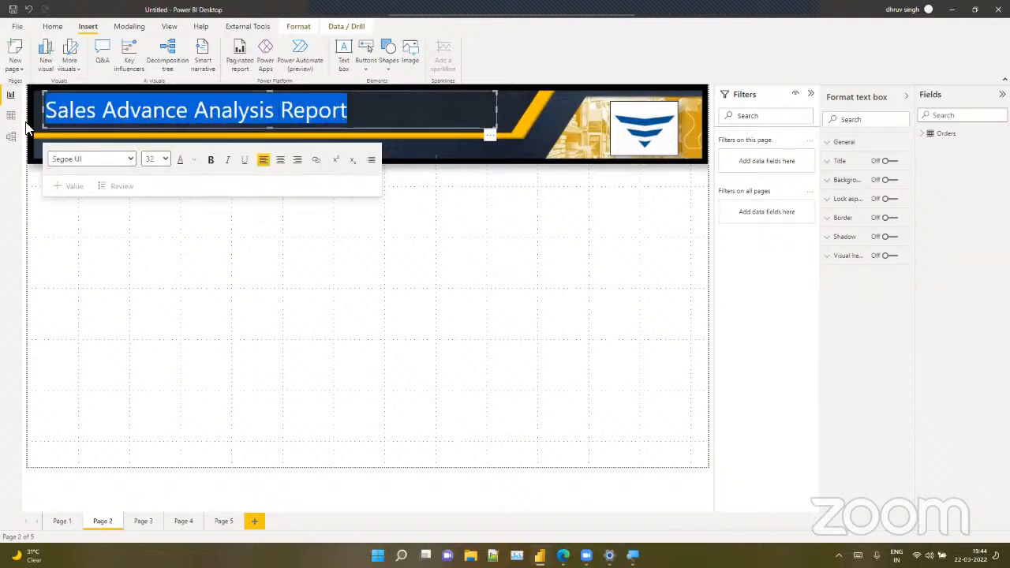
{"action": "left_click", "coordinate": [195, 161]}
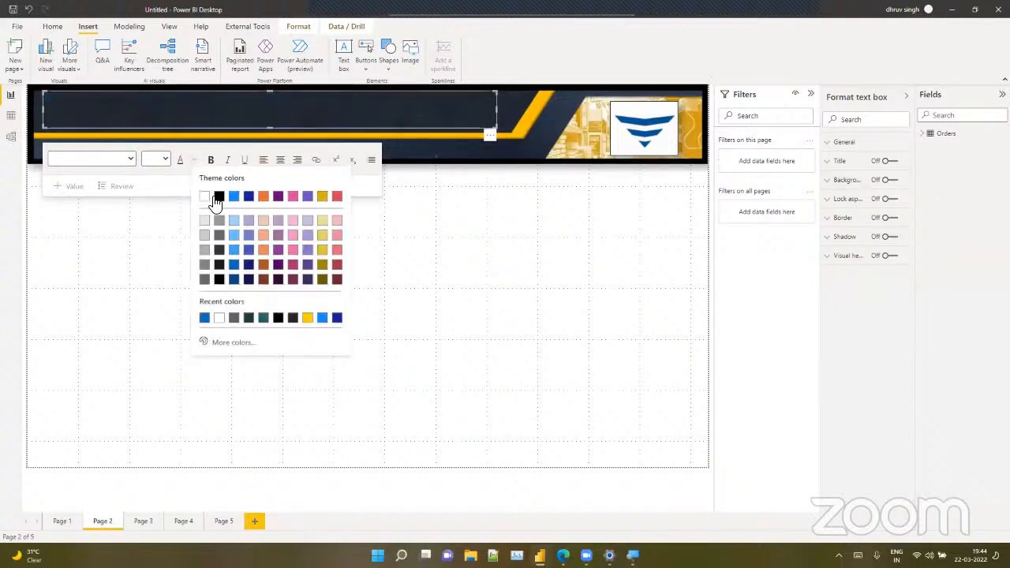
{"action": "left_click", "coordinate": [206, 255]}
{"action": "left_click", "coordinate": [206, 271]}
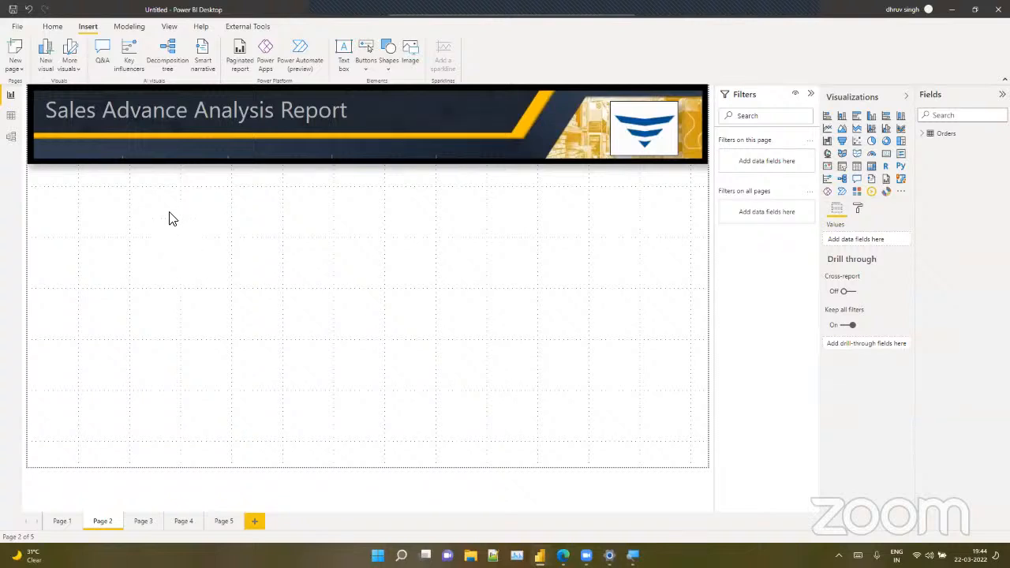
{"action": "left_click", "coordinate": [308, 166]}
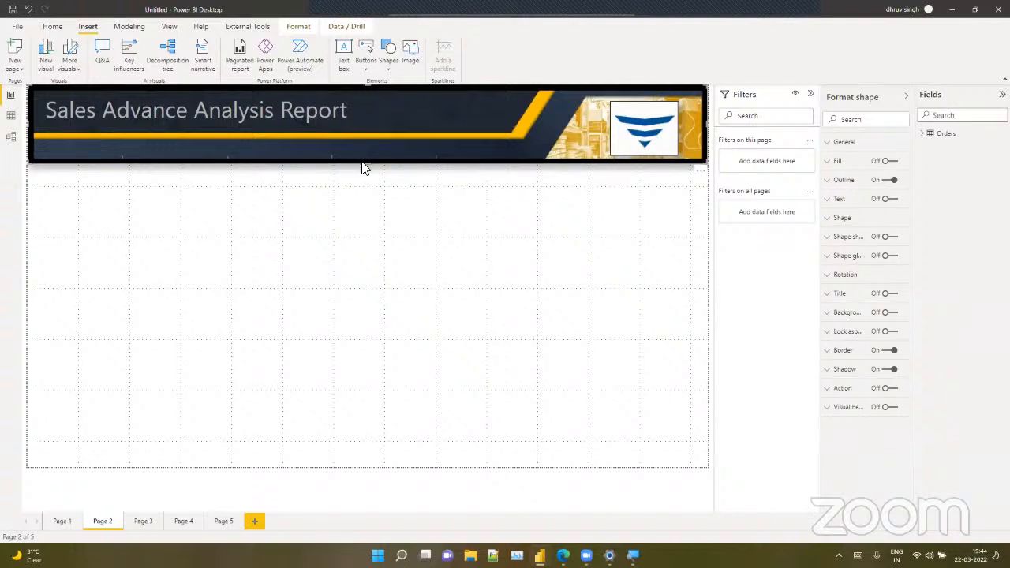
{"action": "left_click", "coordinate": [375, 243]}
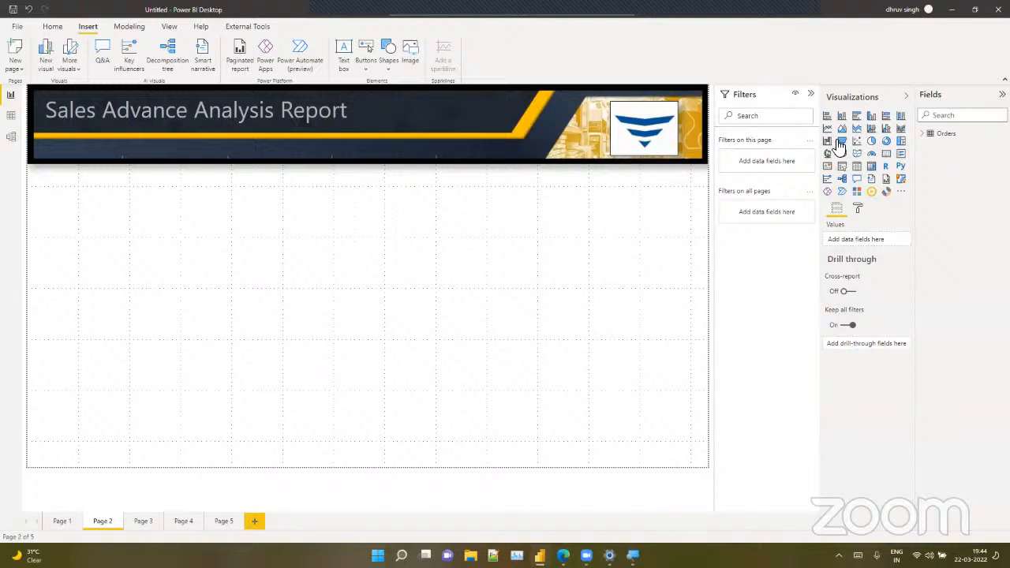
Insert a rectangle shape spanning the page width directly below the banner and reduce its height to a strip
{"action": "left_click", "coordinate": [390, 52]}
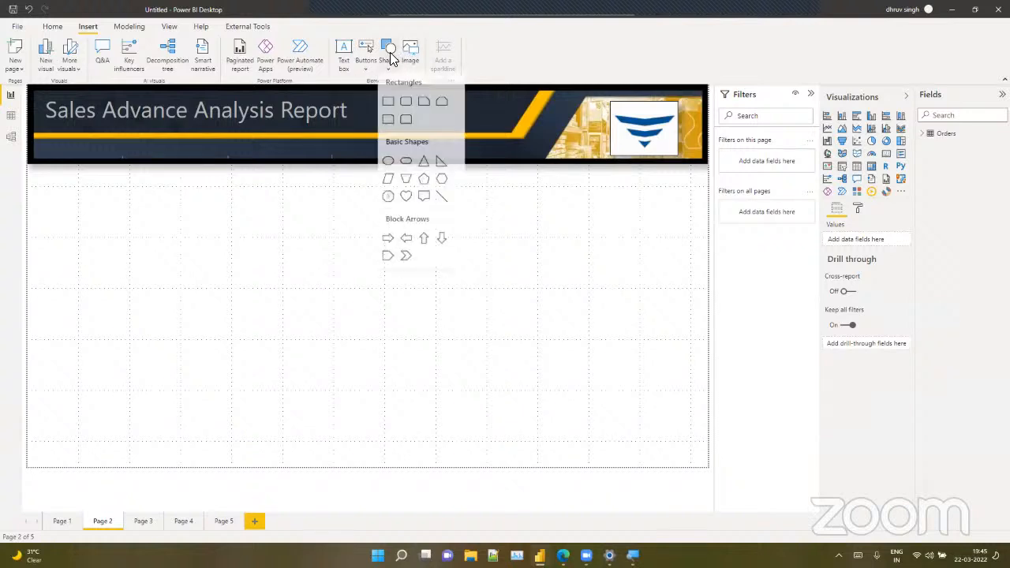
{"action": "left_click", "coordinate": [388, 101]}
{"action": "mouse_move", "coordinate": [374, 215]}
{"action": "left_mouse_down"}
{"action": "mouse_move", "coordinate": [378, 194]}
{"action": "mouse_move", "coordinate": [379, 204]}
{"action": "left_mouse_up"}
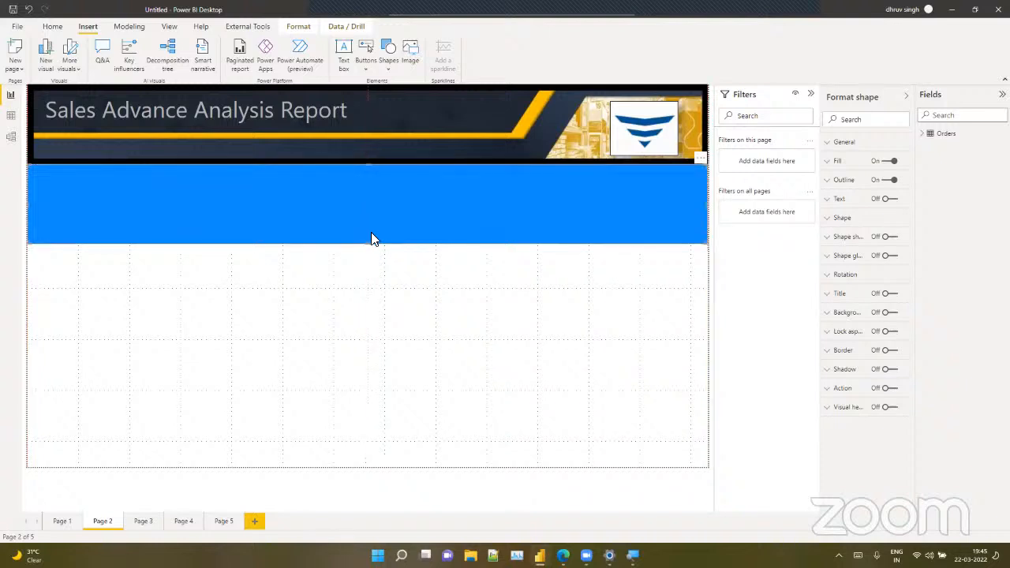
{"action": "left_click_drag", "start_coordinate": [370, 241], "coordinate": [375, 220]}
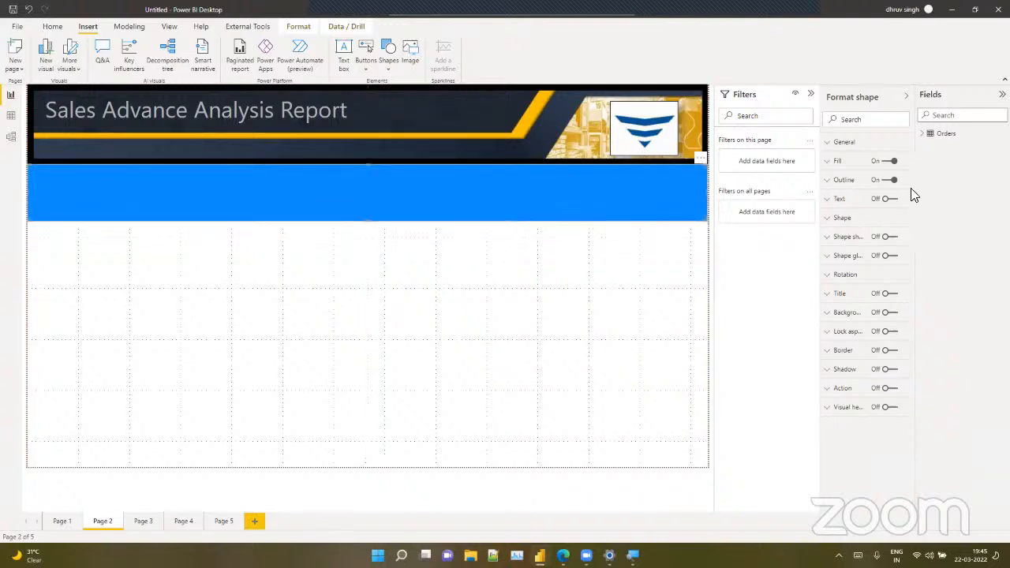
Fill the rectangle below the banner with black and make it slightly taller
{"action": "left_click", "coordinate": [833, 160]}
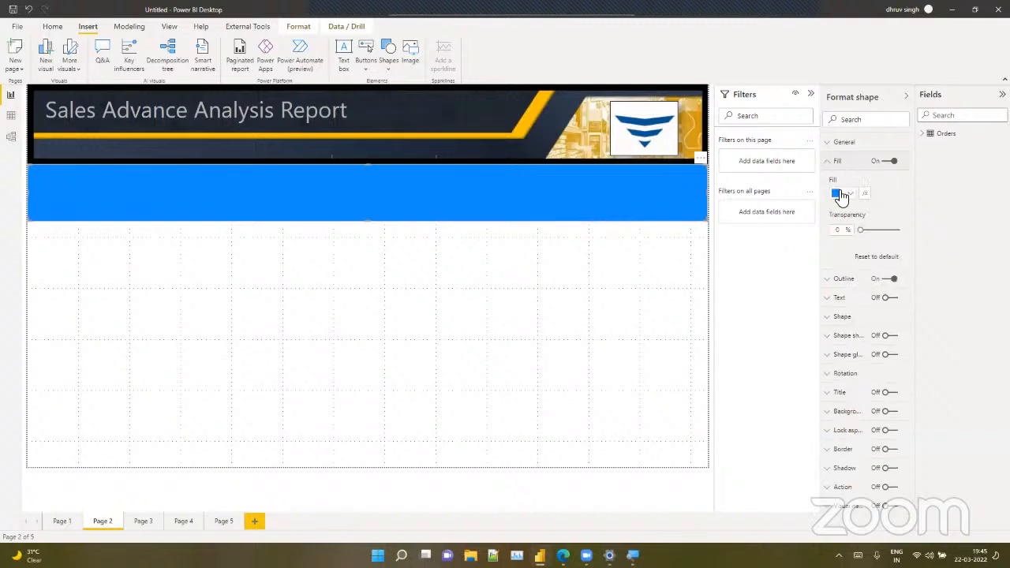
{"action": "left_click", "coordinate": [837, 194]}
{"action": "left_click", "coordinate": [862, 214]}
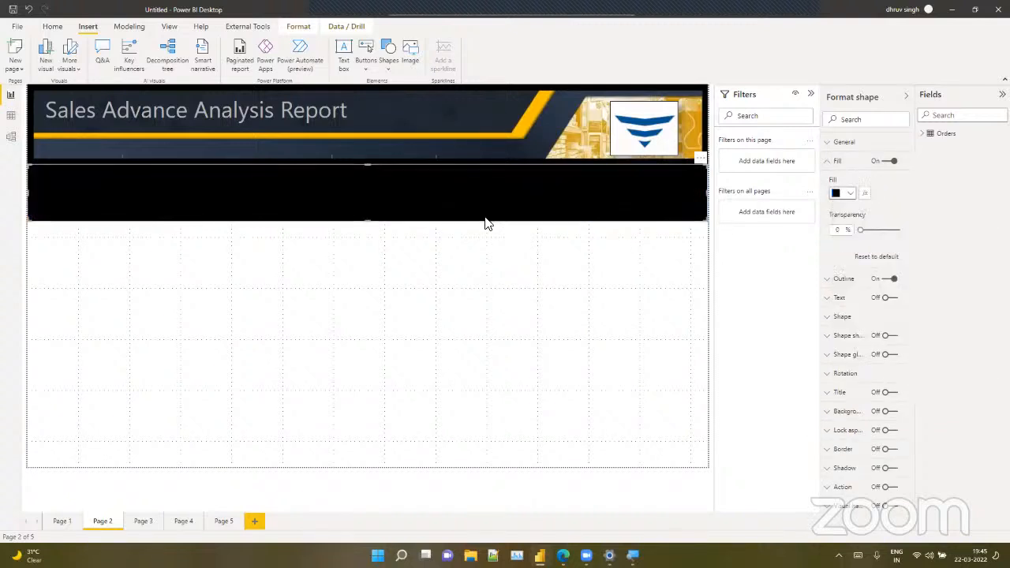
{"action": "mouse_move", "coordinate": [368, 219]}
{"action": "left_mouse_down"}
{"action": "mouse_move", "coordinate": [379, 239]}
{"action": "mouse_move", "coordinate": [376, 224]}
{"action": "left_mouse_up"}
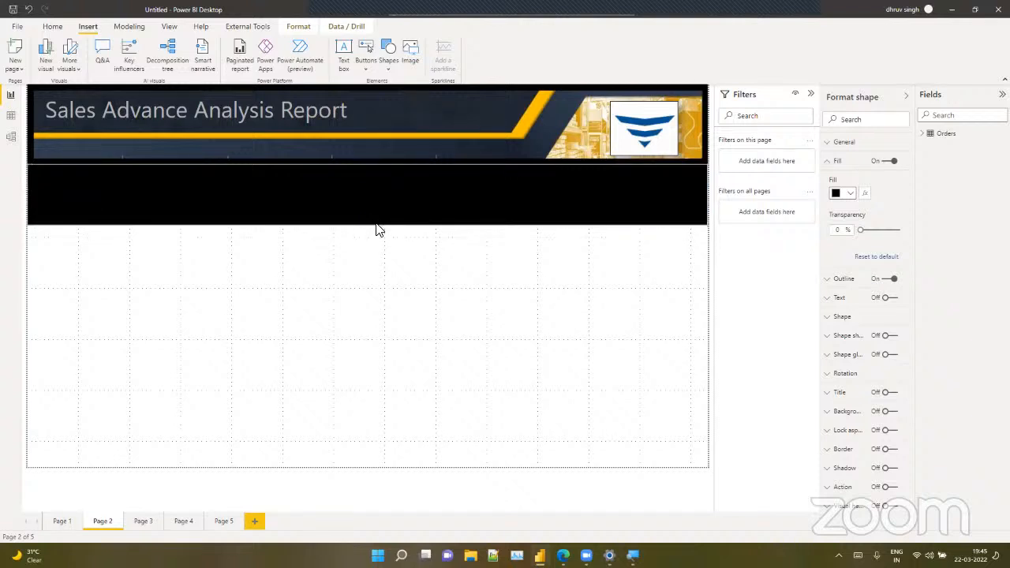
{"action": "left_click", "coordinate": [395, 297]}
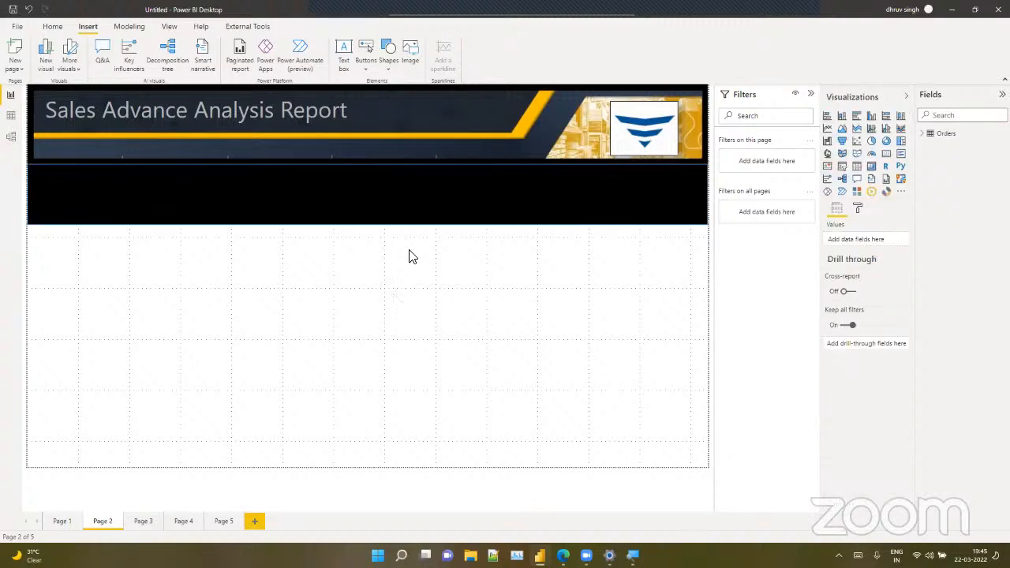
Turn off the black rectangle's outline and adjust its position directly under the banner
{"action": "left_click", "coordinate": [440, 208]}
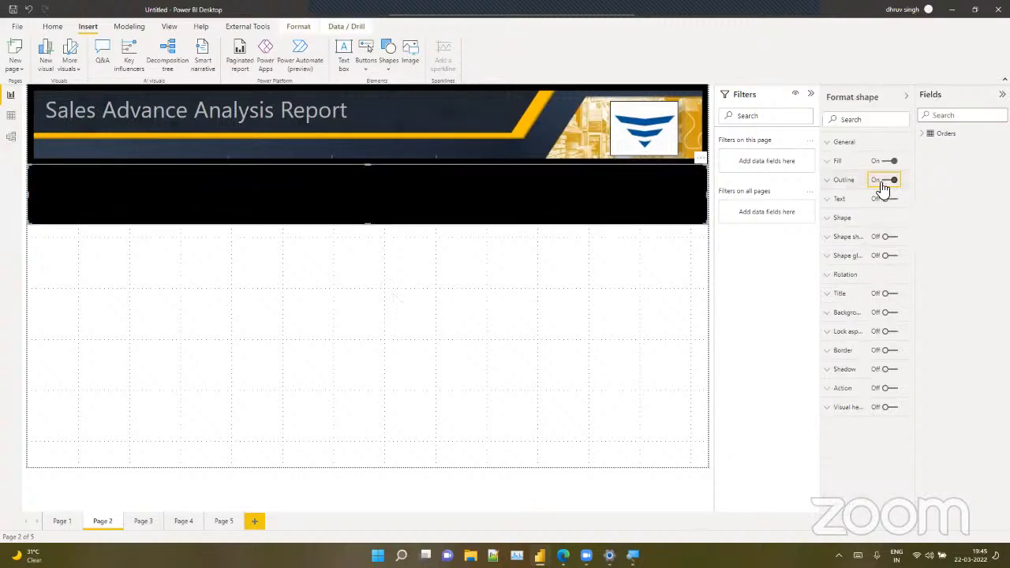
{"action": "left_click", "coordinate": [563, 256]}
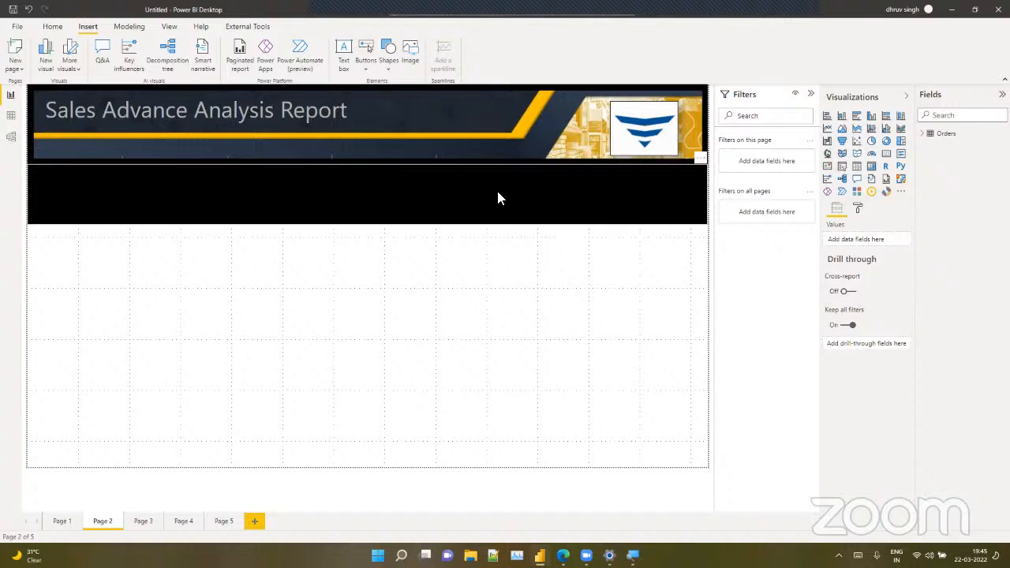
{"action": "mouse_move", "coordinate": [496, 199]}
{"action": "left_mouse_down"}
{"action": "mouse_move", "coordinate": [496, 218]}
{"action": "mouse_move", "coordinate": [491, 206]}
{"action": "left_mouse_up"}
{"action": "left_click", "coordinate": [465, 275]}
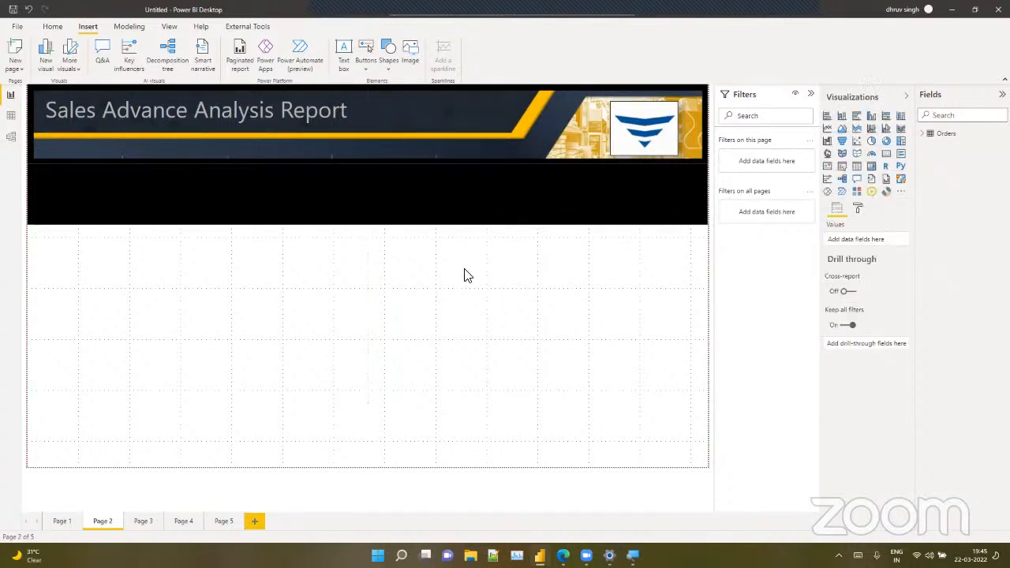
Add a Card visual, shrink it to a small box, and place it at the right end of the black strip
{"action": "left_click", "coordinate": [887, 154]}
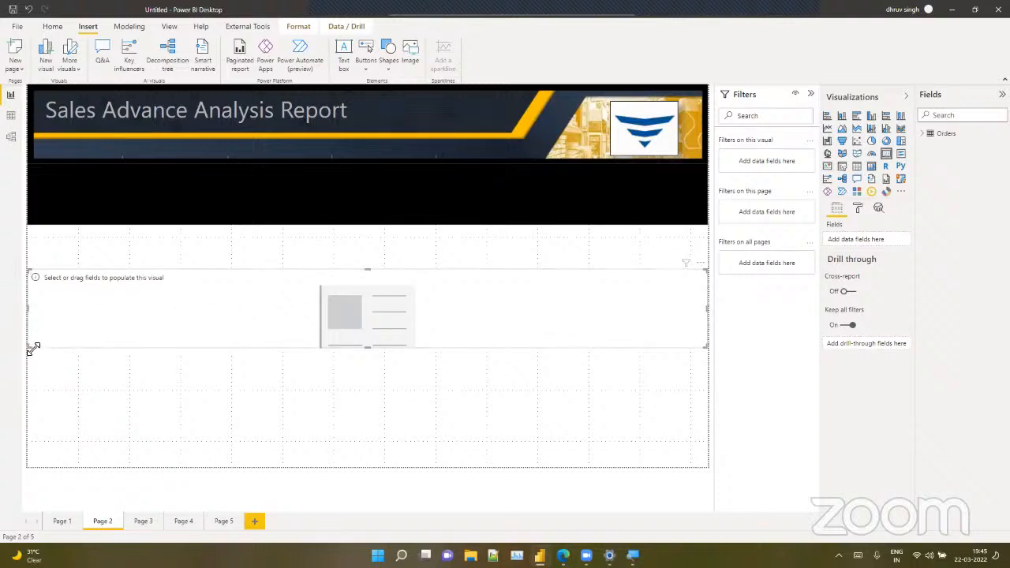
{"action": "left_click_drag", "start_coordinate": [33, 348], "coordinate": [567, 323]}
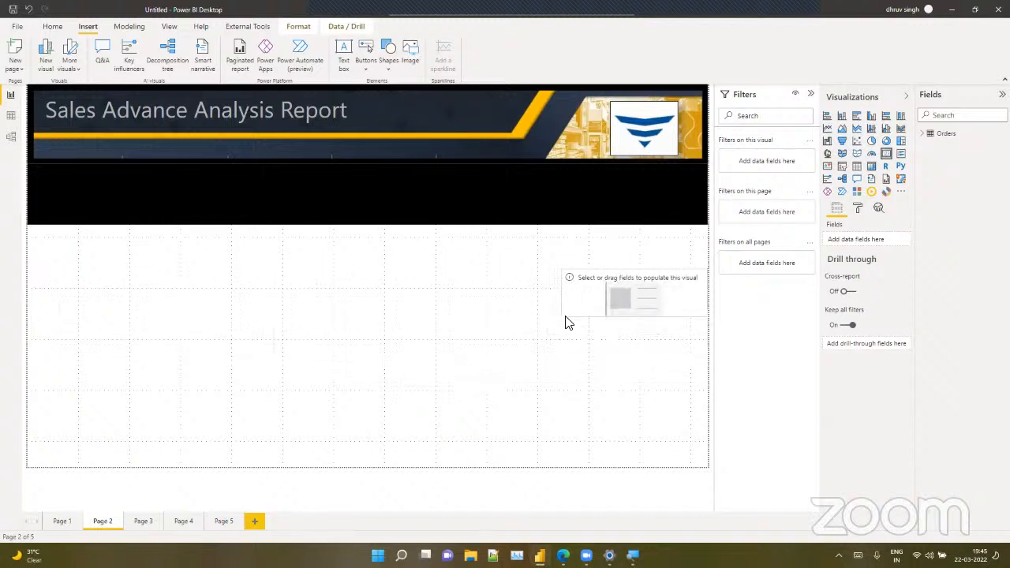
{"action": "left_click_drag", "start_coordinate": [686, 316], "coordinate": [681, 213]}
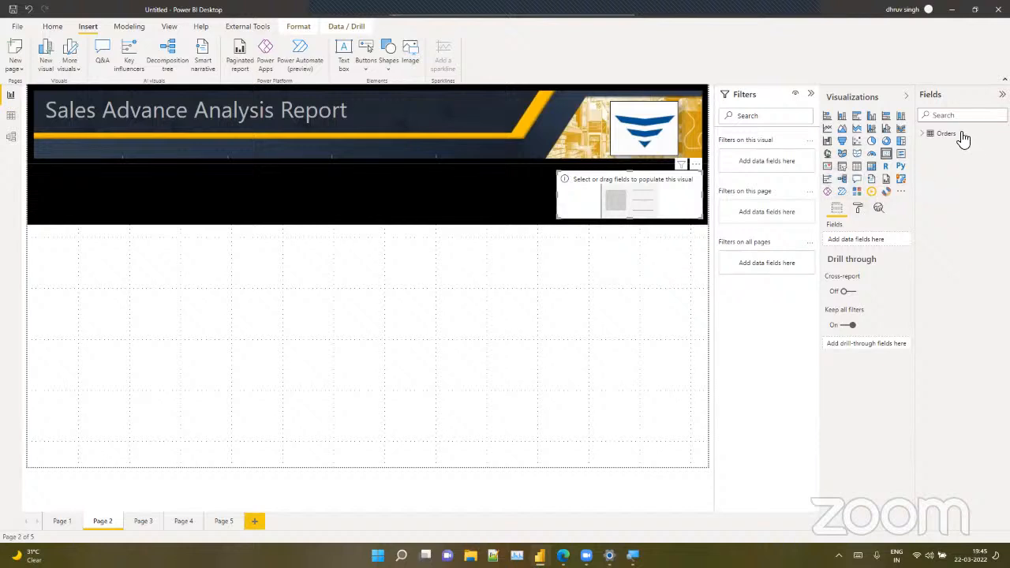
Populate the card with the Sales field from the Orders table and turn off its category label
{"action": "left_click", "coordinate": [924, 134]}
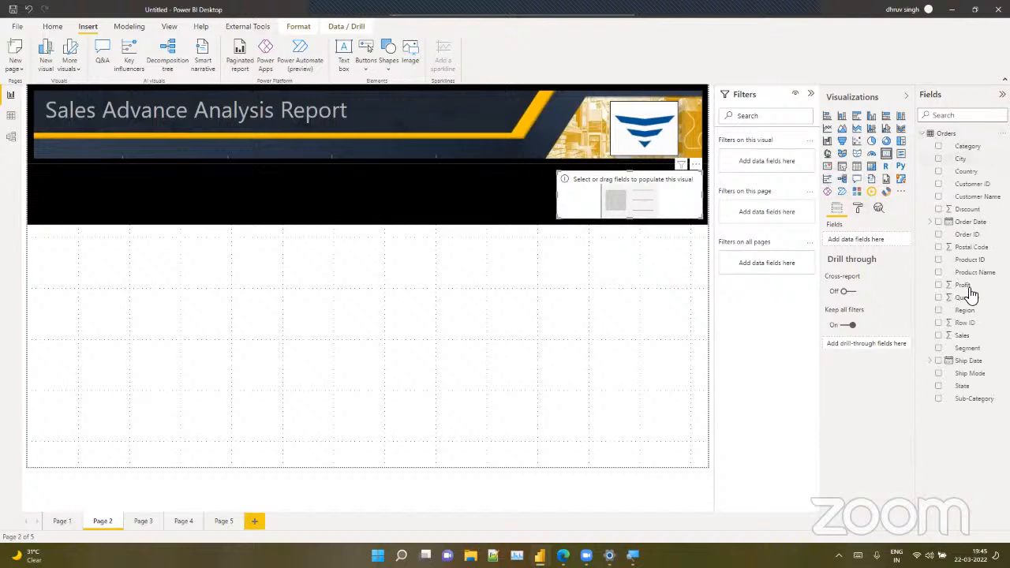
{"action": "left_click_drag", "start_coordinate": [965, 335], "coordinate": [644, 207]}
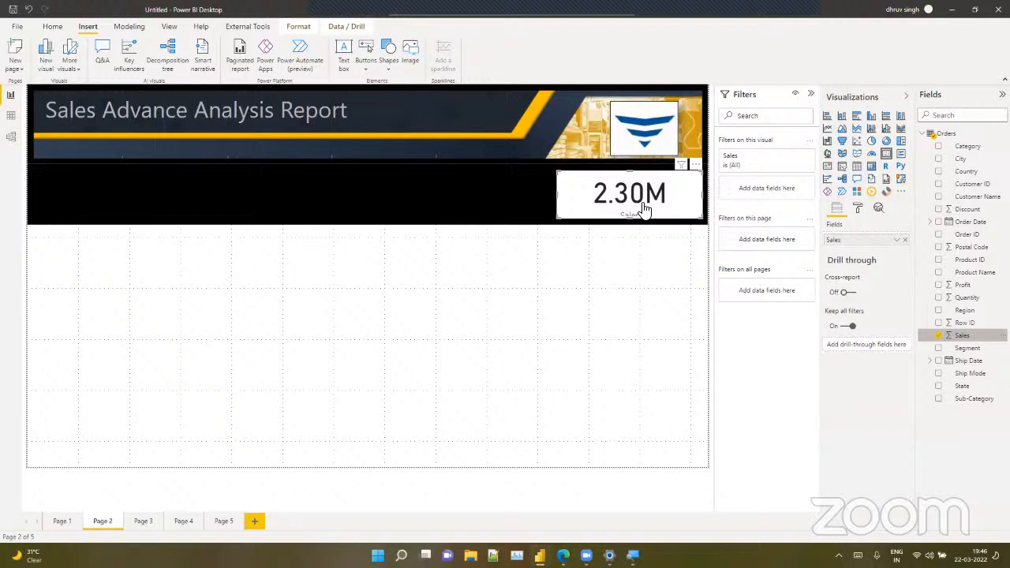
{"action": "left_click", "coordinate": [859, 207]}
{"action": "left_click", "coordinate": [885, 289]}
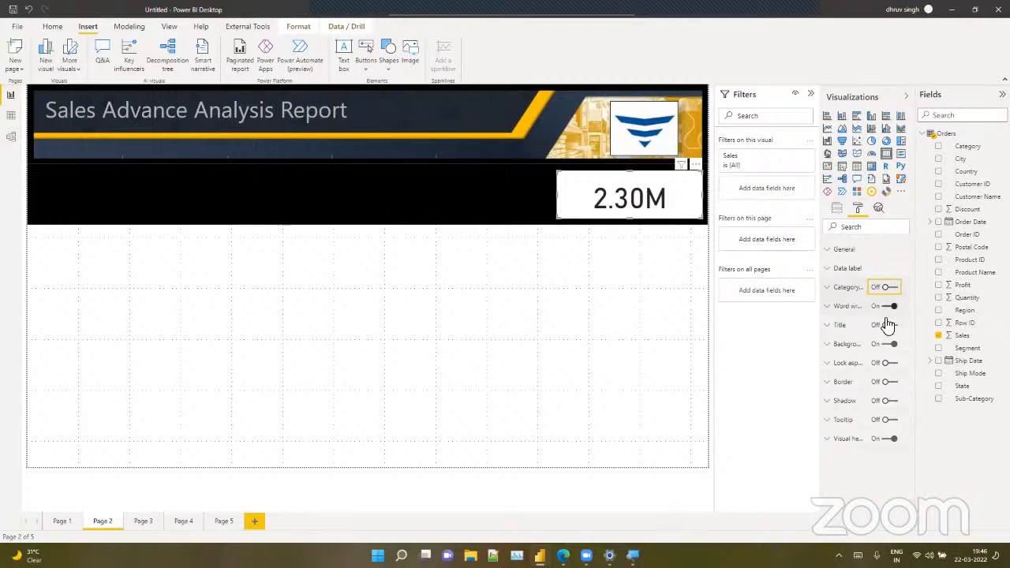
Turn off the Sales card's background and turn on its title
{"action": "left_click", "coordinate": [887, 345]}
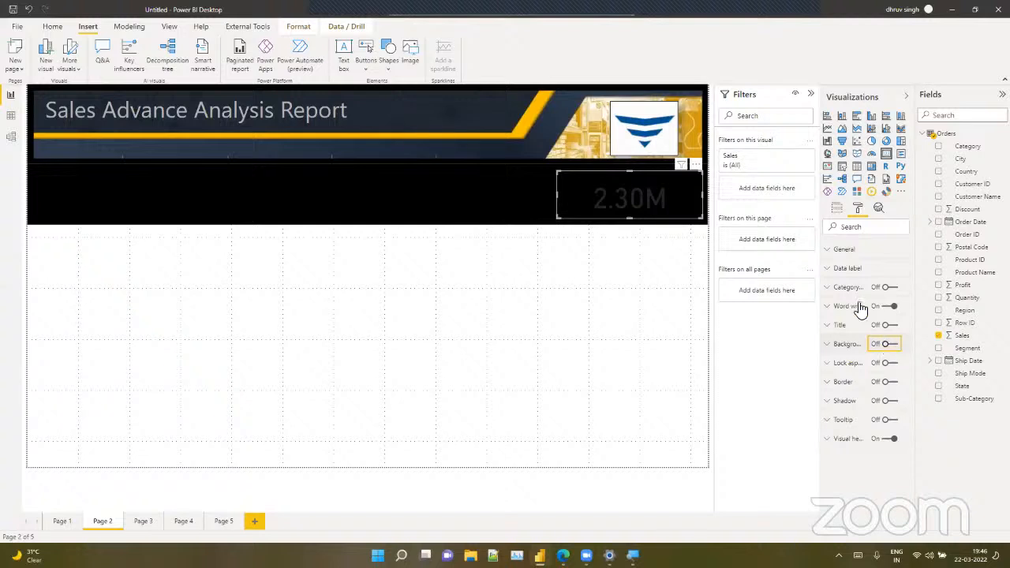
{"action": "left_click", "coordinate": [888, 326]}
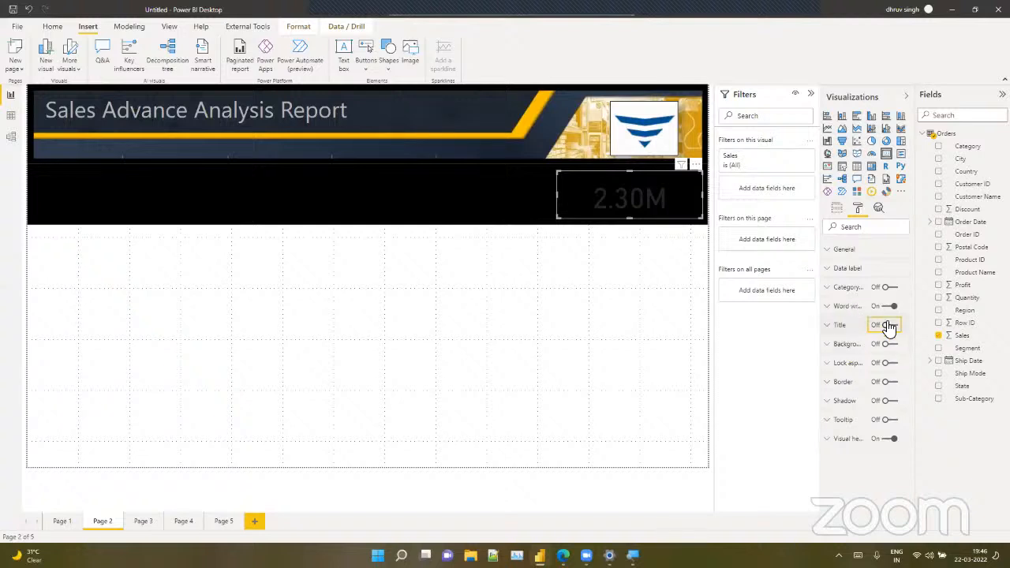
Set the card's data label color to light grey from the theme colors
{"action": "left_click", "coordinate": [848, 270]}
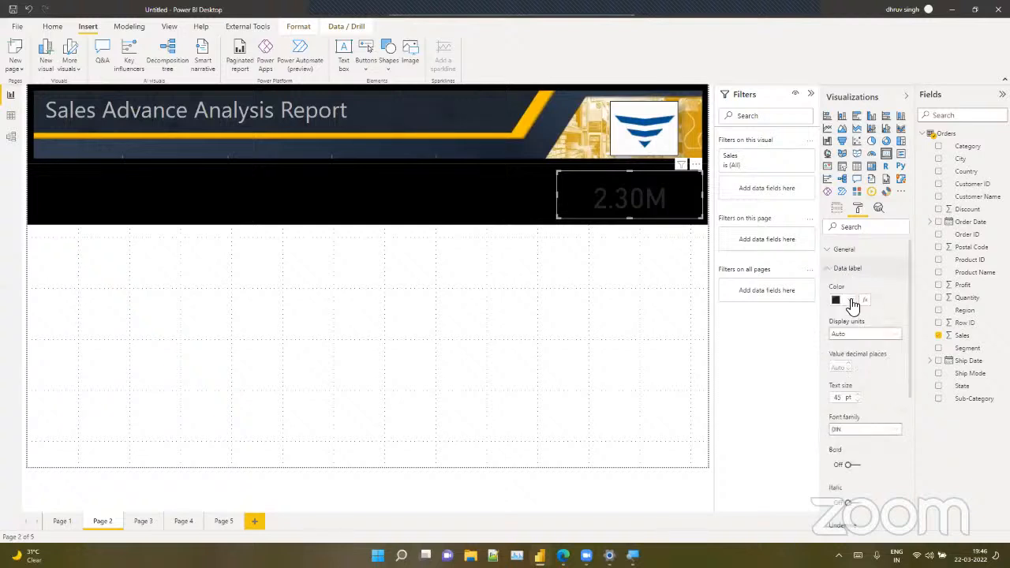
{"action": "left_click", "coordinate": [853, 305]}
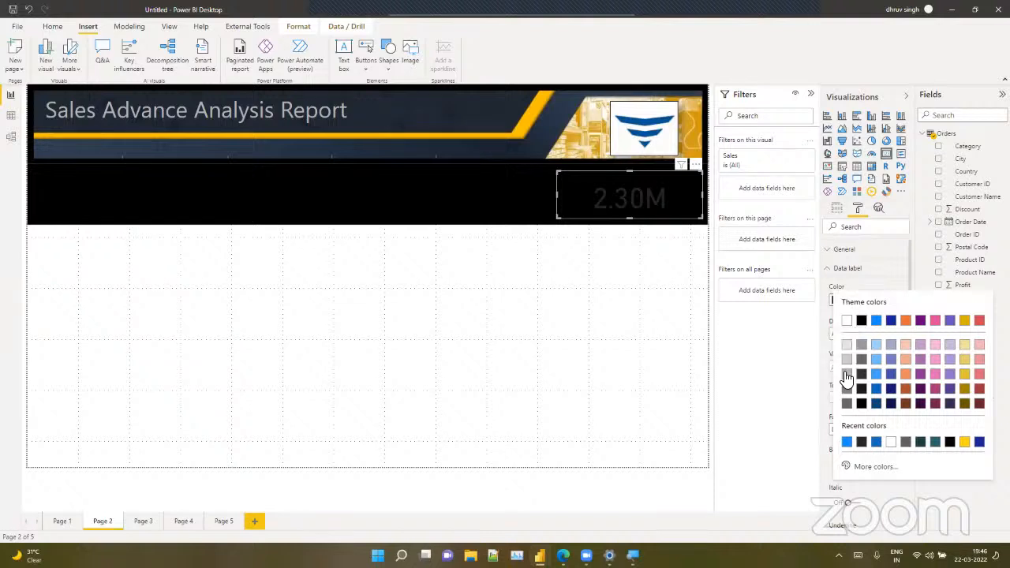
{"action": "left_click", "coordinate": [845, 345]}
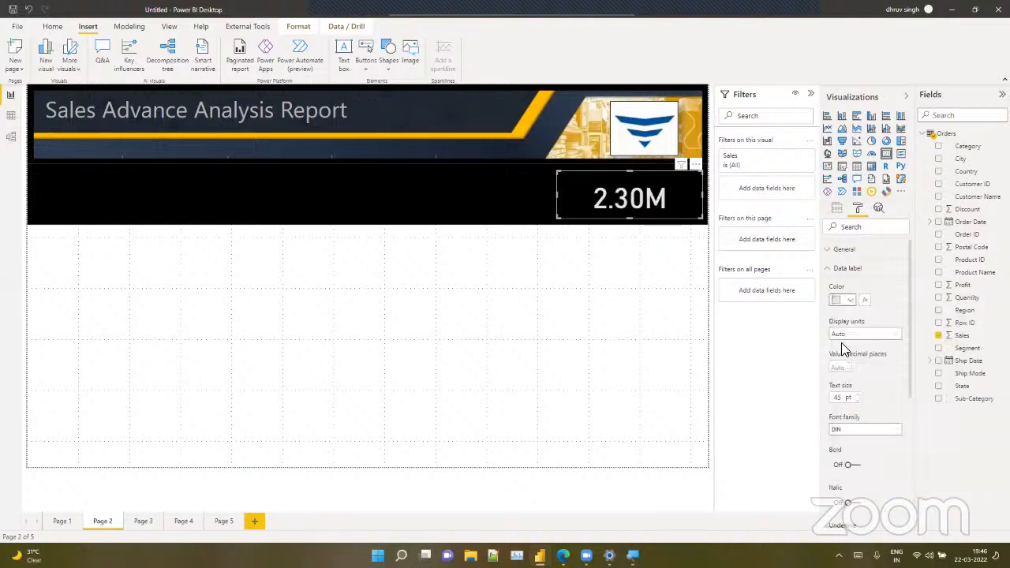
{"action": "left_click", "coordinate": [853, 304]}
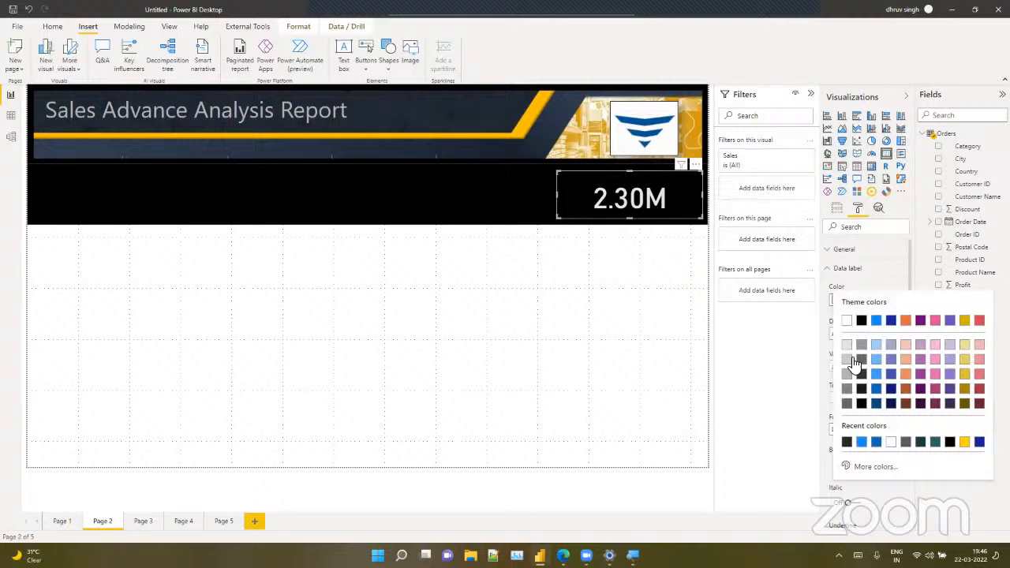
{"action": "left_click", "coordinate": [847, 360]}
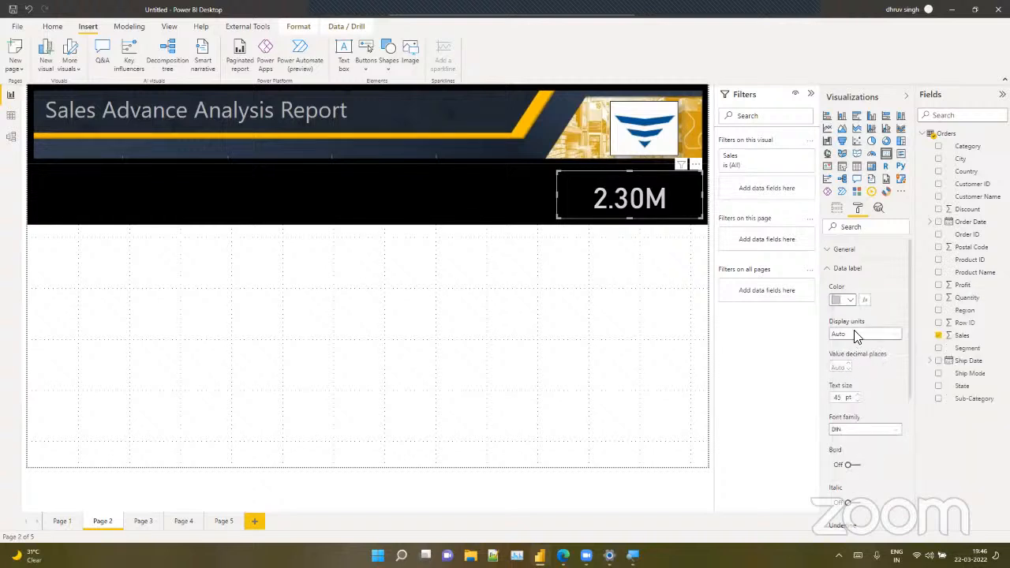
{"action": "left_click", "coordinate": [843, 271]}
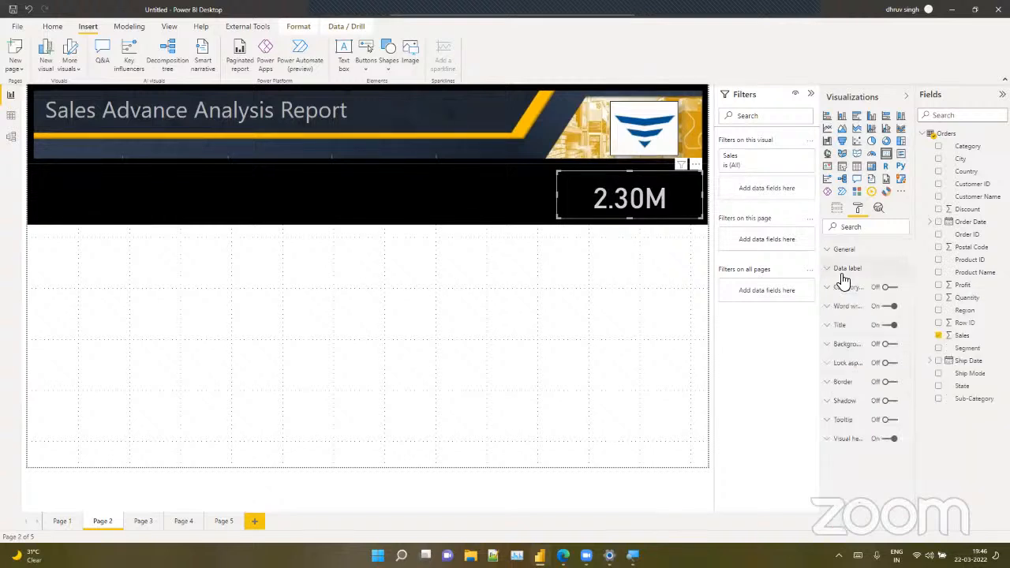
Set the card title's font color to white and its background color to light grey
{"action": "left_click", "coordinate": [842, 325]}
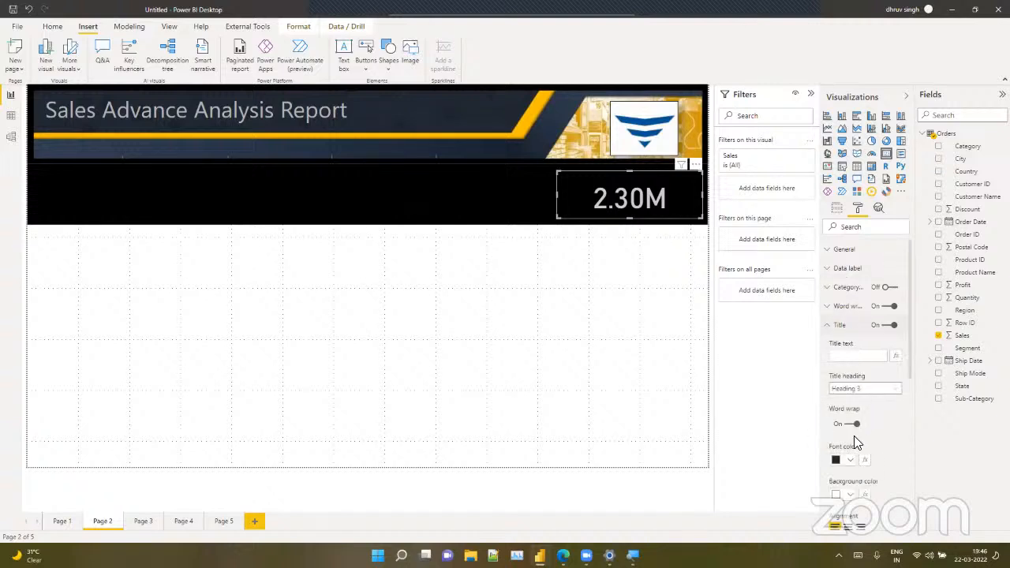
{"action": "scroll", "coordinate": [856, 443], "scroll_direction": "down", "scroll_amount": 2}
{"action": "left_click", "coordinate": [850, 342]}
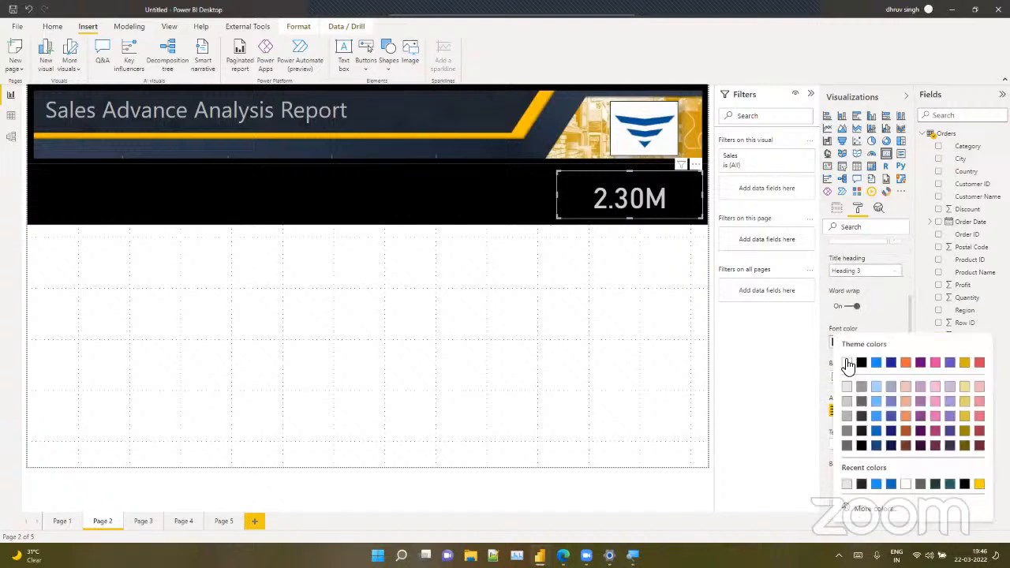
{"action": "left_click", "coordinate": [847, 363]}
{"action": "left_click", "coordinate": [843, 377]}
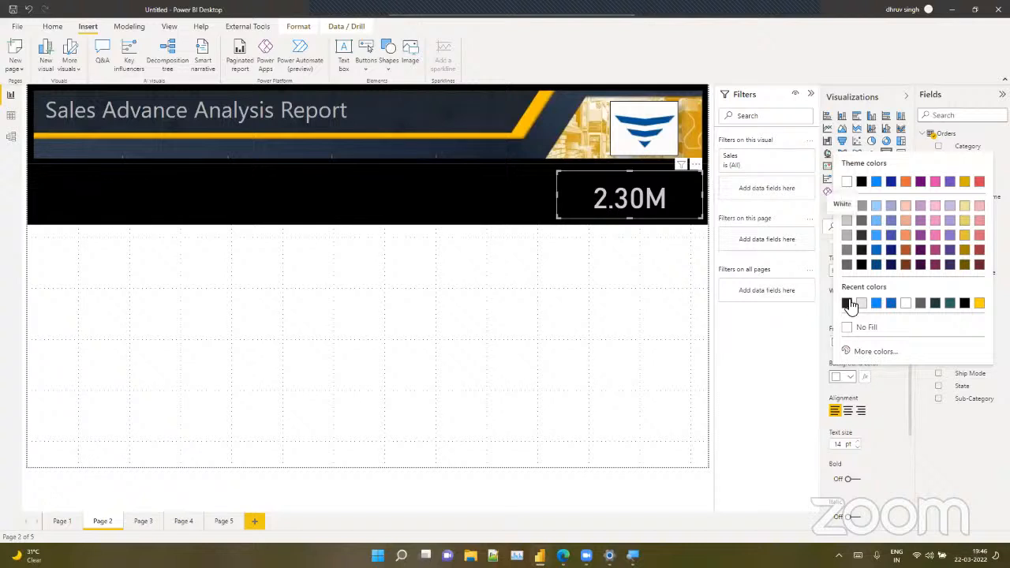
{"action": "left_click", "coordinate": [852, 222]}
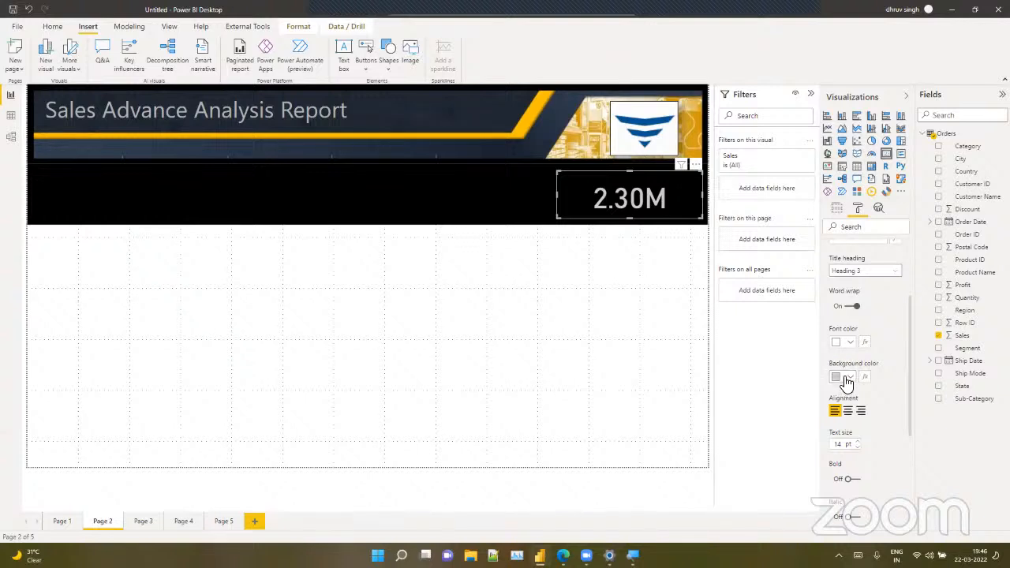
Enter "Total Sales" as the card's title text
{"action": "scroll", "coordinate": [859, 356], "scroll_direction": "up", "scroll_amount": 3}
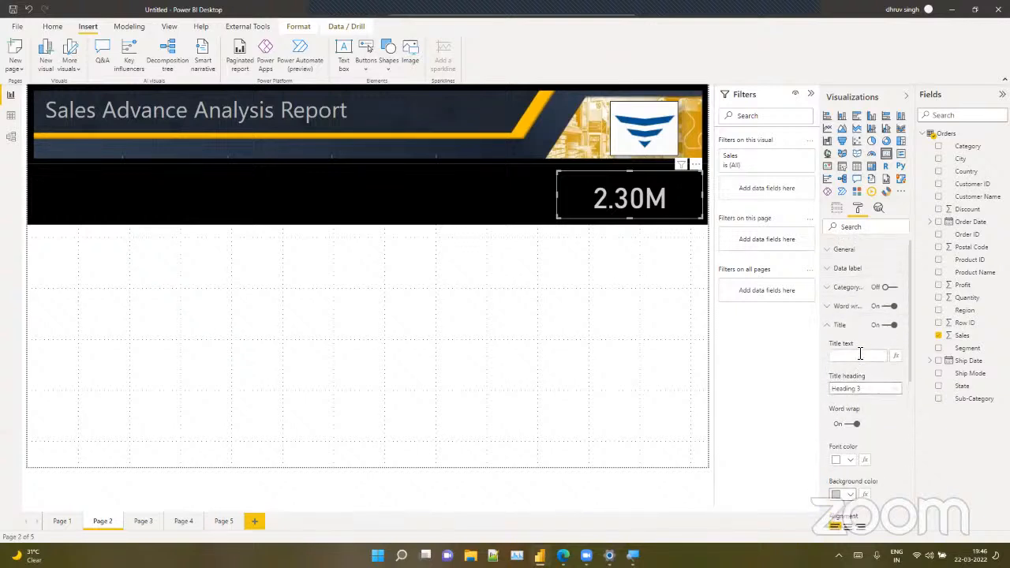
{"action": "left_click", "coordinate": [860, 355]}
{"action": "type", "text": "Total Sales"}
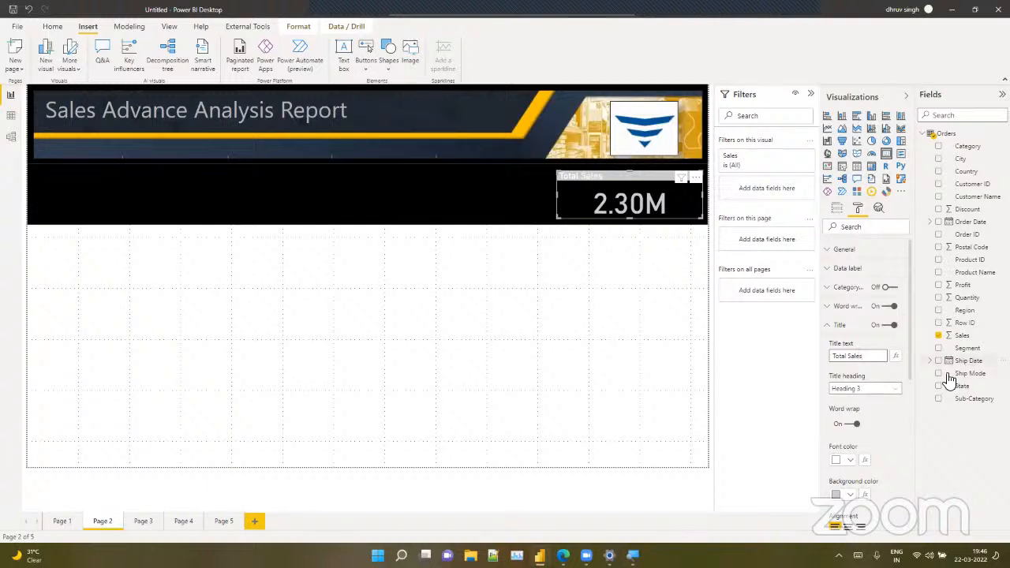
Make the card's title bold and increase its text size to 18 pt
{"action": "scroll", "coordinate": [853, 405], "scroll_direction": "down", "scroll_amount": 5}
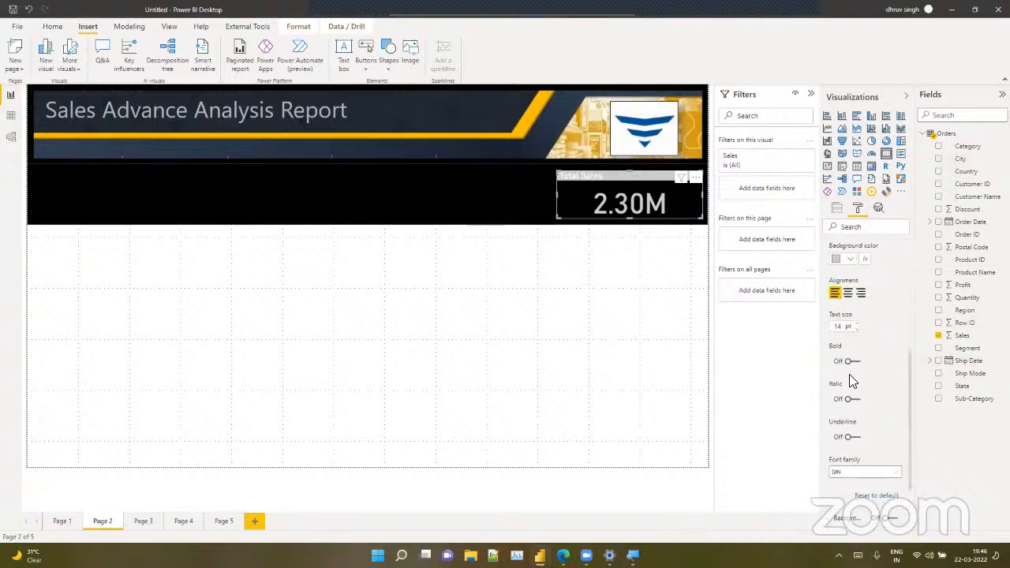
{"action": "left_click", "coordinate": [851, 363]}
{"action": "scroll", "coordinate": [852, 386], "scroll_direction": "up", "scroll_amount": 3}
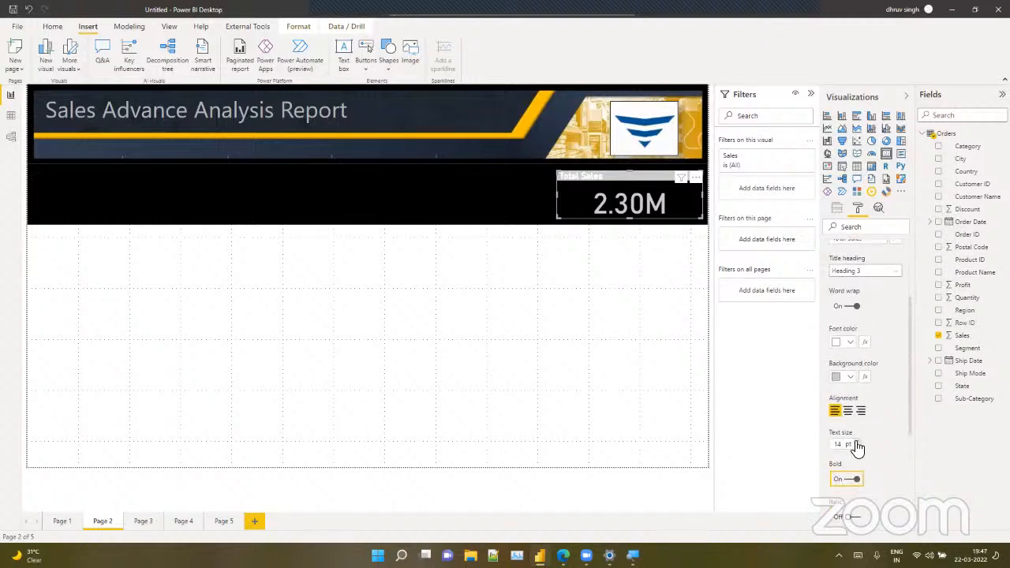
{"action": "left_click", "coordinate": [856, 442]}
{"action": "left_click", "coordinate": [858, 442]}
{"action": "left_click", "coordinate": [859, 443]}
{"action": "left_click", "coordinate": [858, 443]}
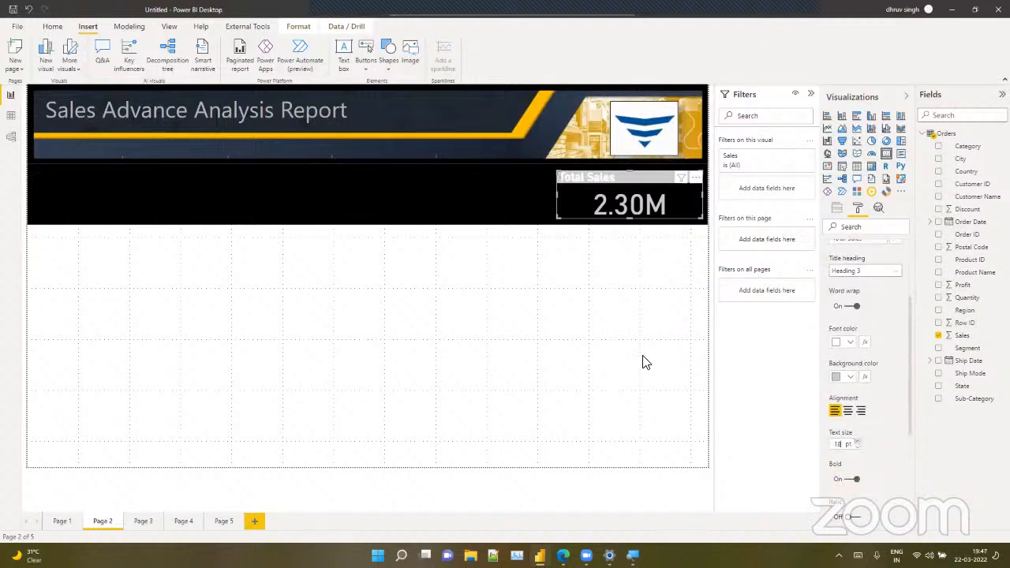
{"action": "left_click", "coordinate": [613, 337]}
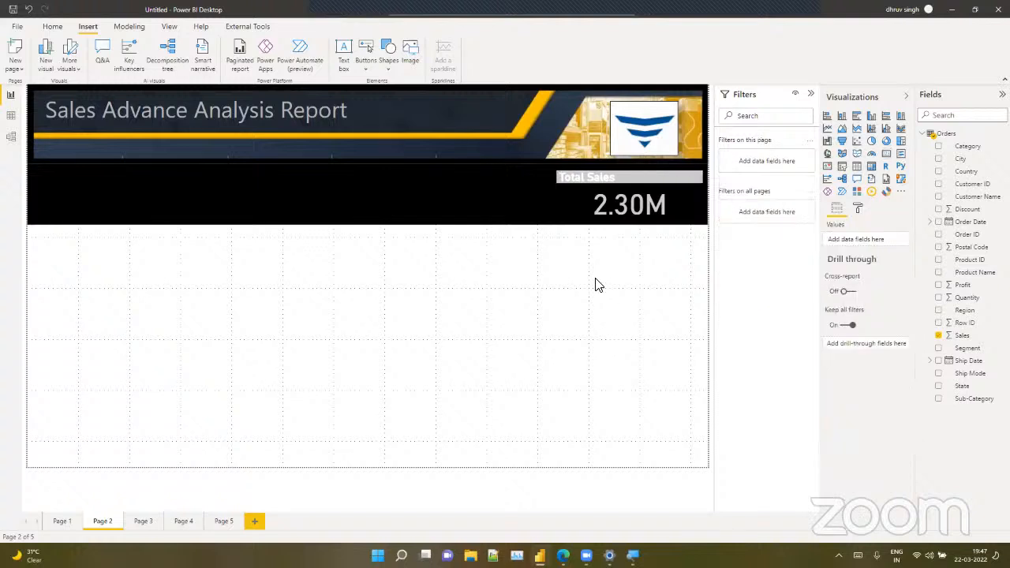
Center the card's Total Sales title and raise its text size to 20 pt
{"action": "left_click", "coordinate": [575, 198]}
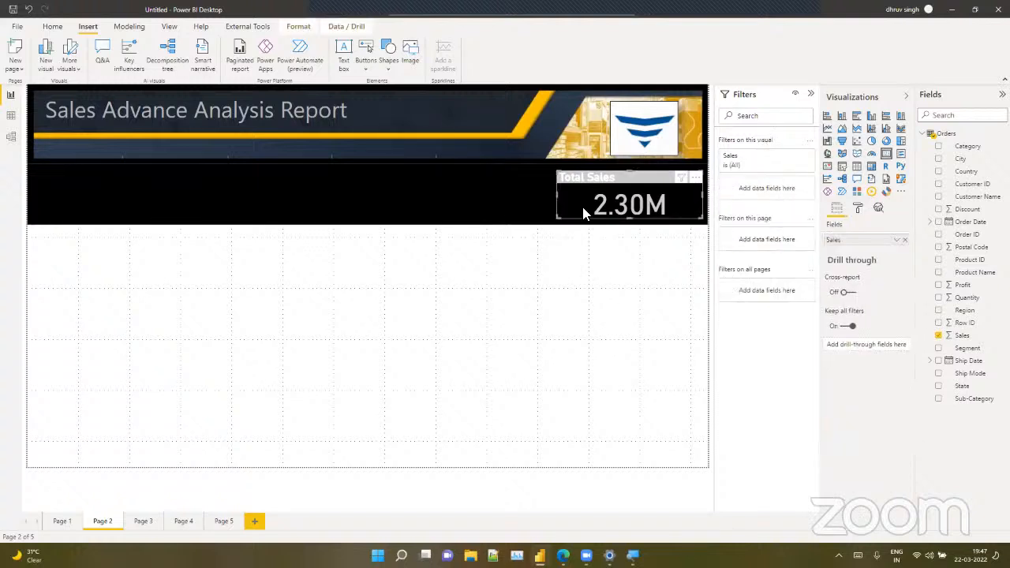
{"action": "left_click", "coordinate": [857, 209]}
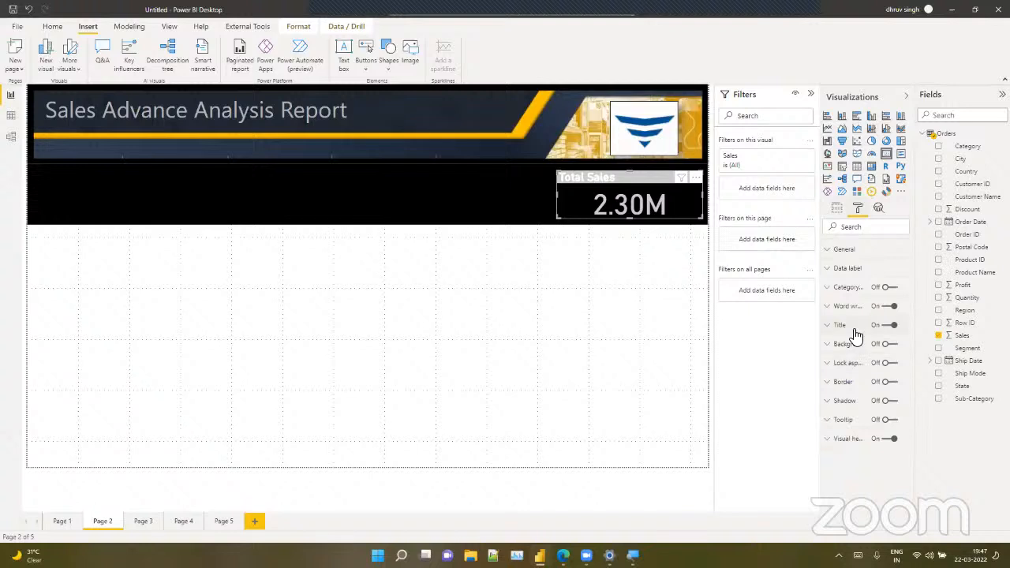
{"action": "left_click", "coordinate": [853, 327]}
{"action": "scroll", "coordinate": [857, 357], "scroll_direction": "down", "scroll_amount": 5}
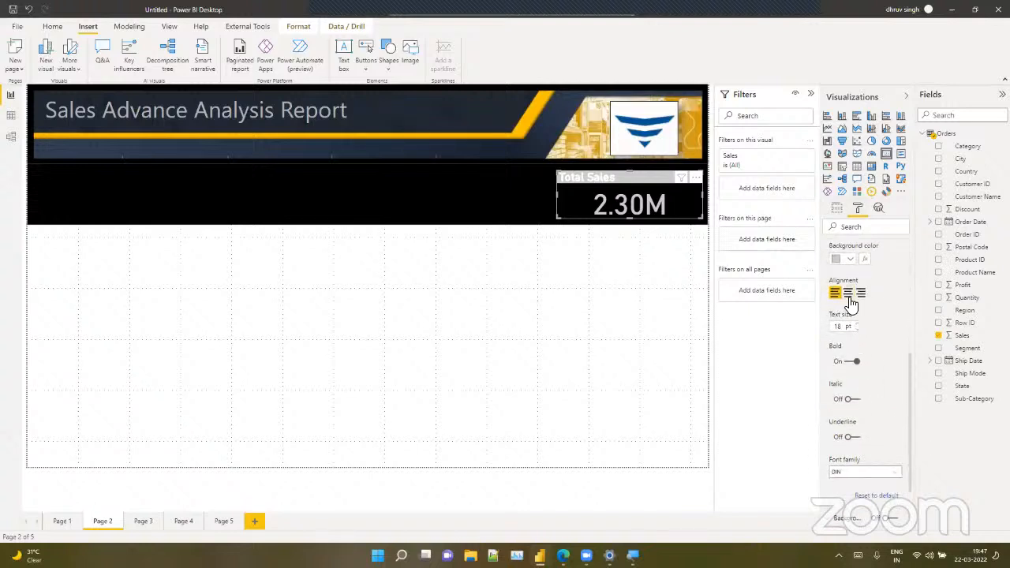
{"action": "left_click", "coordinate": [849, 294]}
{"action": "left_click", "coordinate": [859, 323]}
{"action": "left_click", "coordinate": [859, 324]}
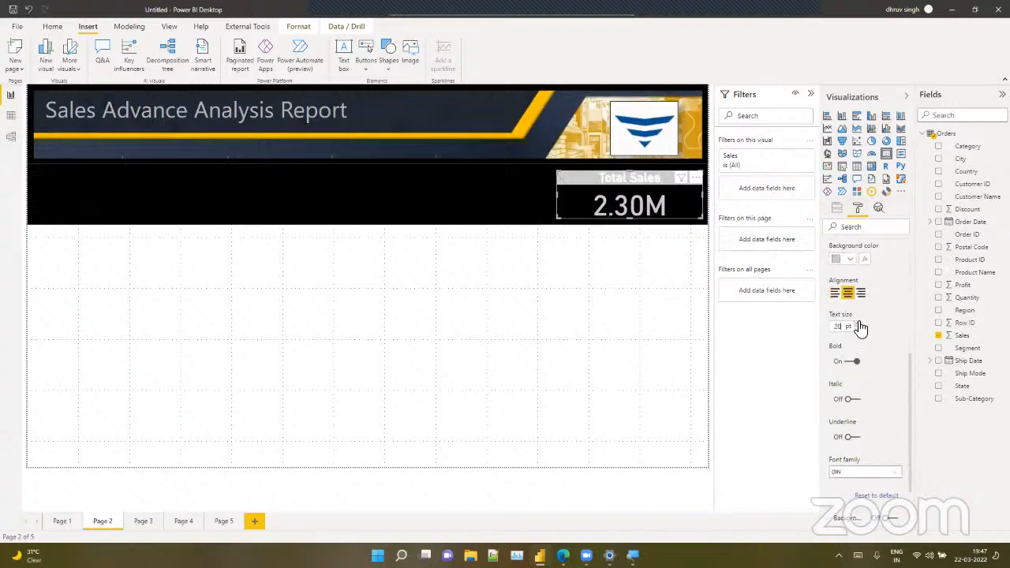
{"action": "scroll", "coordinate": [861, 343], "scroll_direction": "up", "scroll_amount": 3}
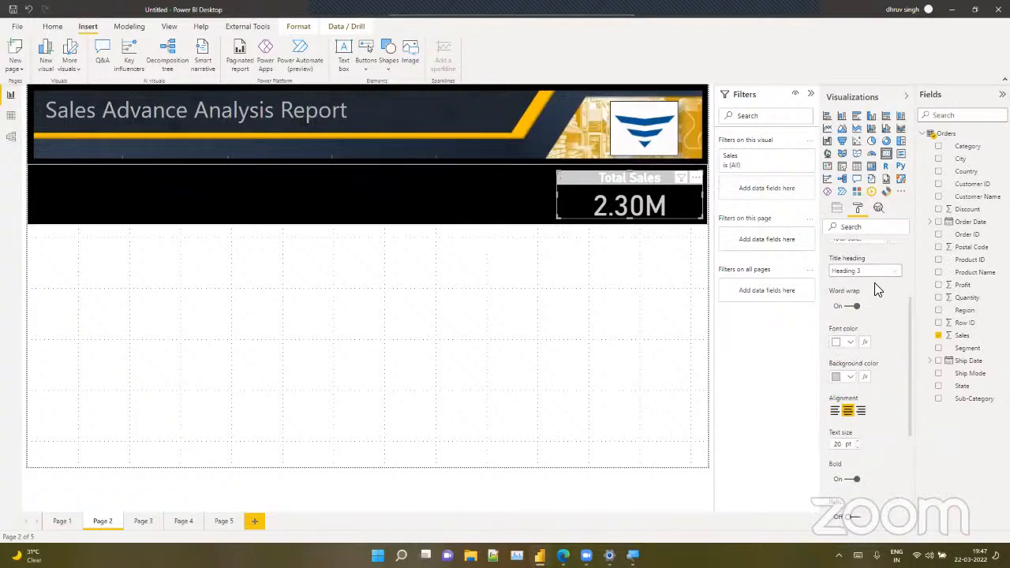
Try a near-black background behind the card's title and return it to light grey
{"action": "left_click", "coordinate": [531, 200]}
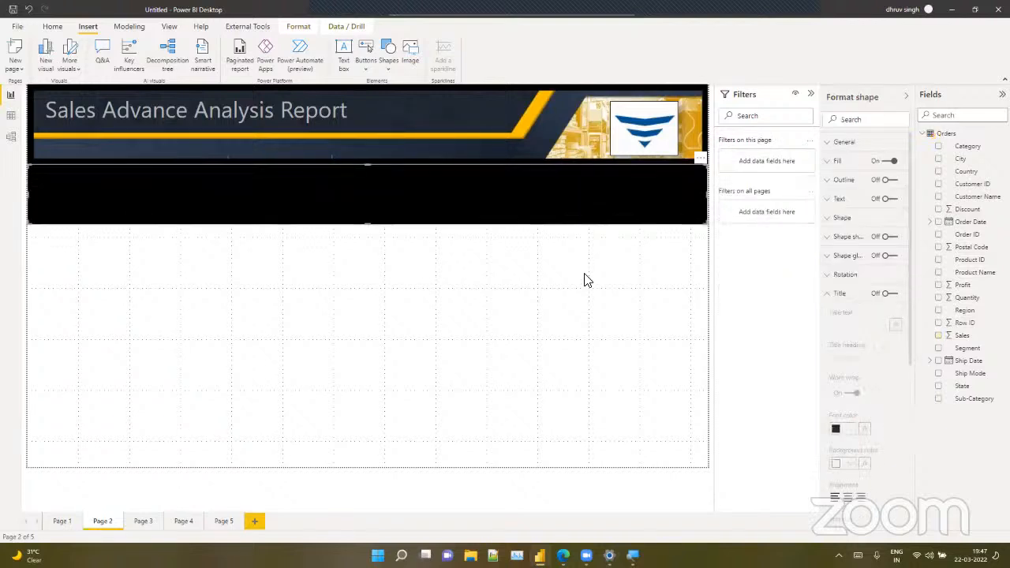
{"action": "left_click", "coordinate": [624, 206]}
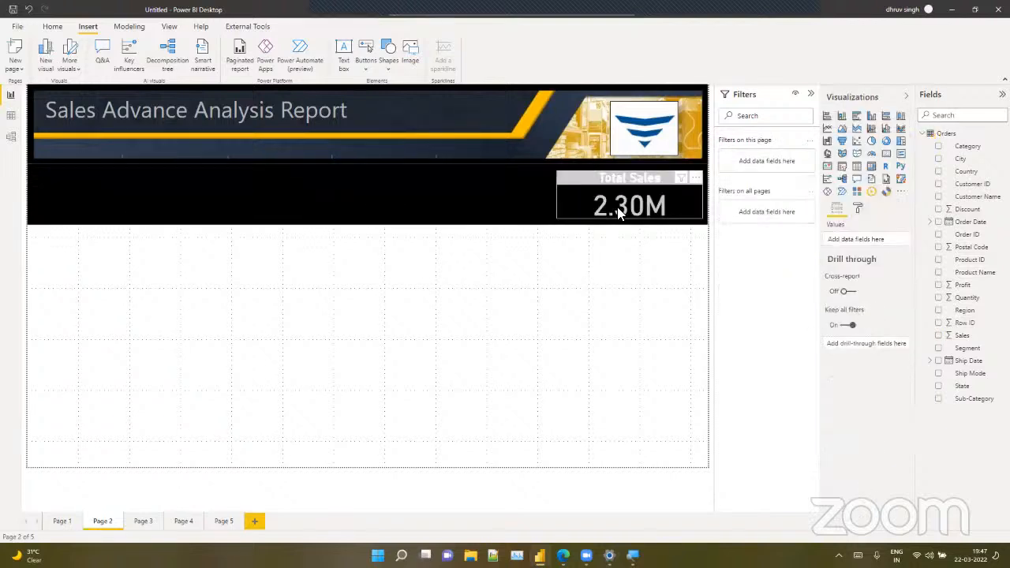
{"action": "left_click", "coordinate": [860, 207]}
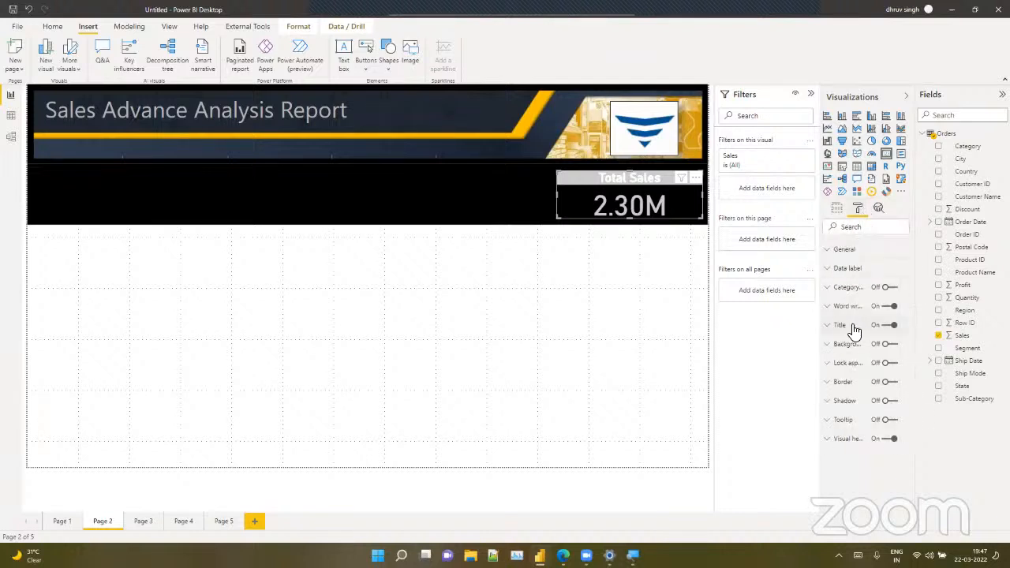
{"action": "left_click", "coordinate": [854, 327]}
{"action": "scroll", "coordinate": [861, 380], "scroll_direction": "down", "scroll_amount": 3}
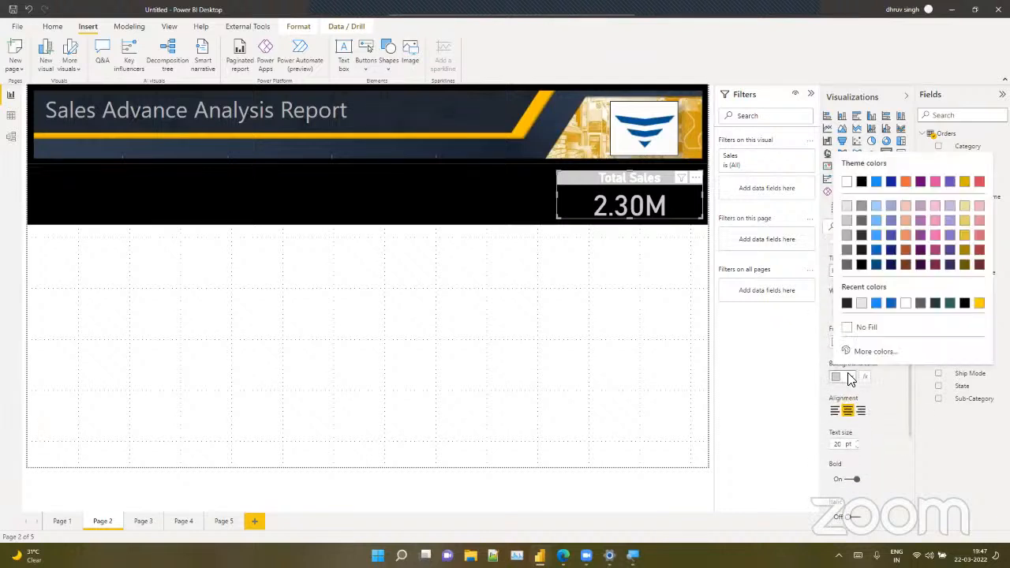
{"action": "left_click", "coordinate": [851, 377]}
{"action": "left_click", "coordinate": [847, 304]}
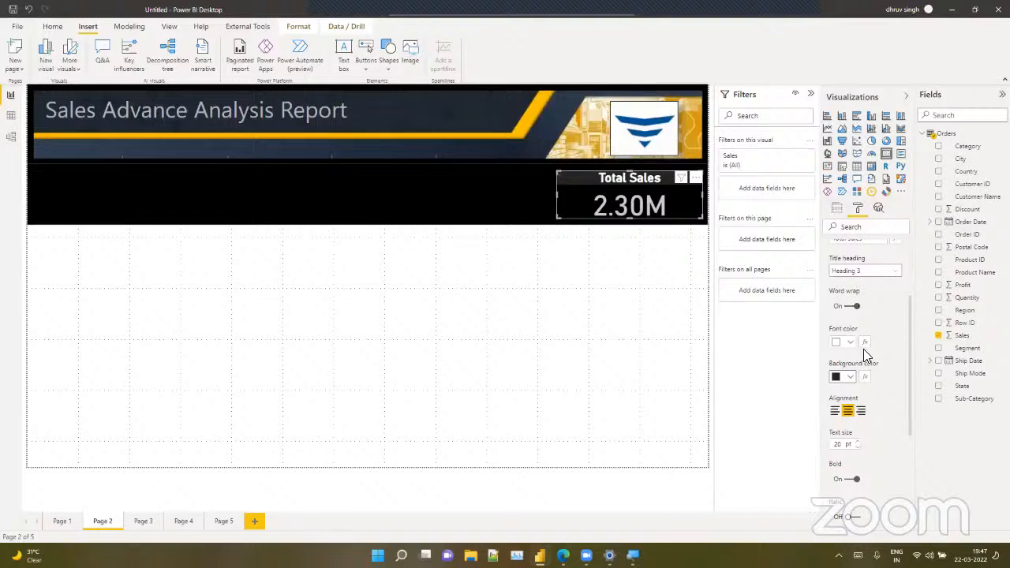
{"action": "left_click", "coordinate": [848, 378]}
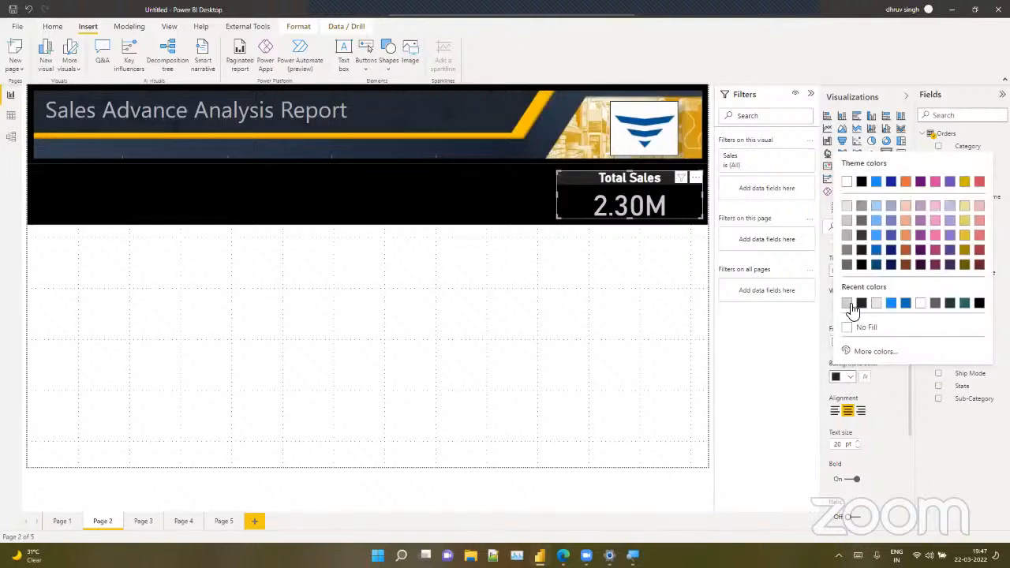
{"action": "left_click", "coordinate": [847, 304]}
Change the font color of the card's Total Sales title to black
{"action": "left_click", "coordinate": [847, 345]}
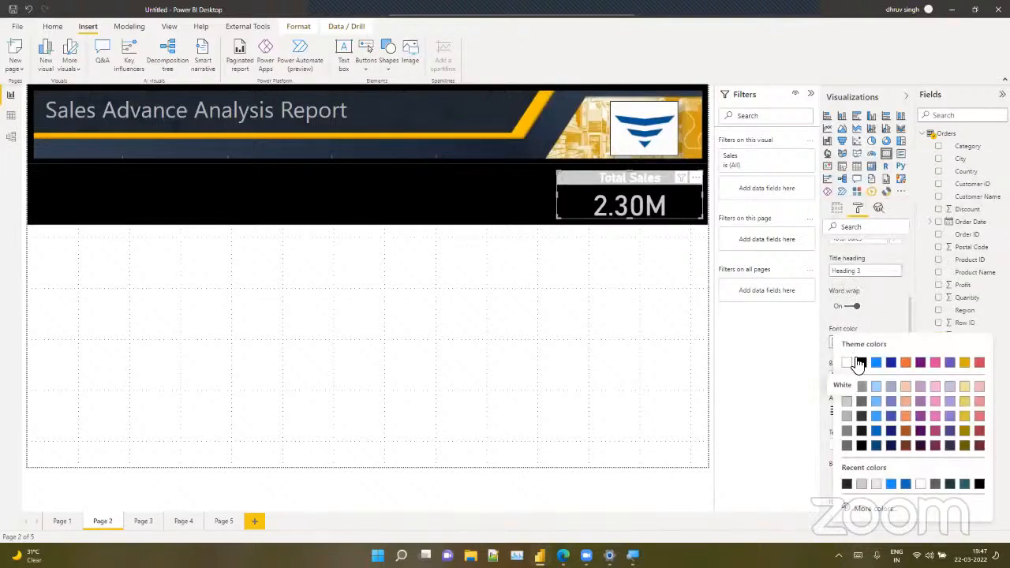
{"action": "left_click", "coordinate": [858, 360]}
{"action": "left_click", "coordinate": [620, 331]}
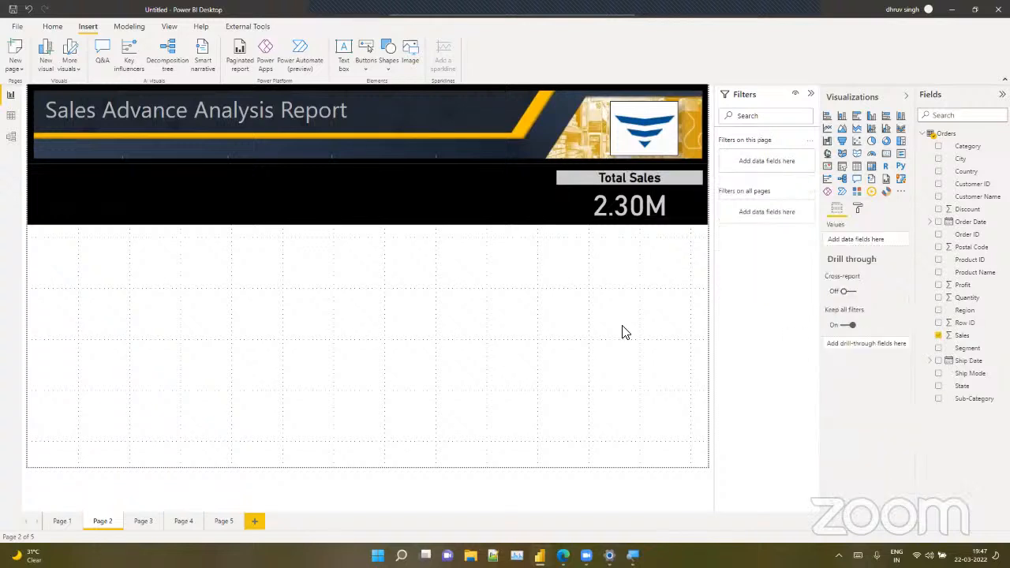
{"action": "left_click", "coordinate": [639, 205]}
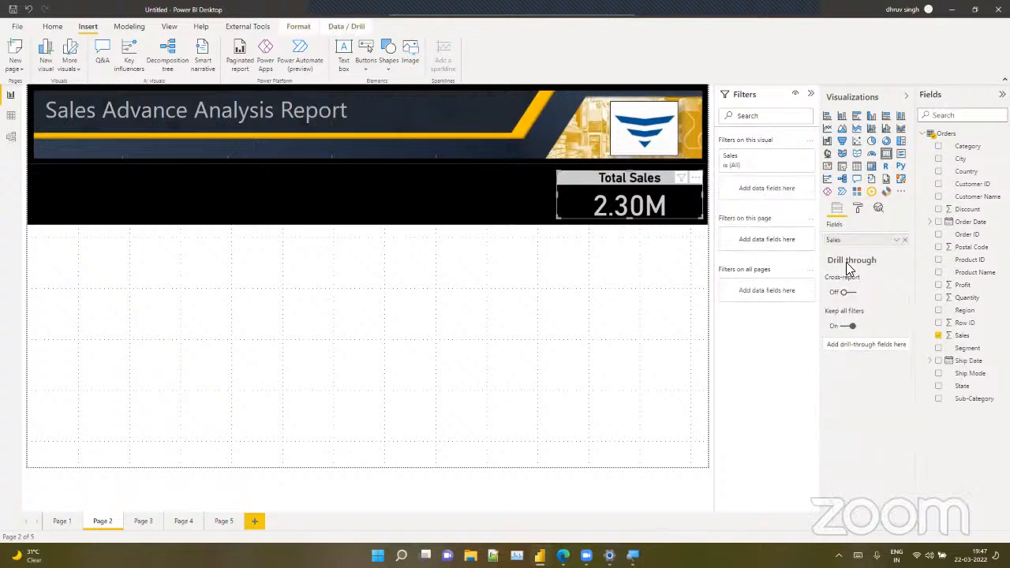
Insert a rectangle shape spanning the page width in the blank area below the black strip
{"action": "left_click", "coordinate": [533, 300]}
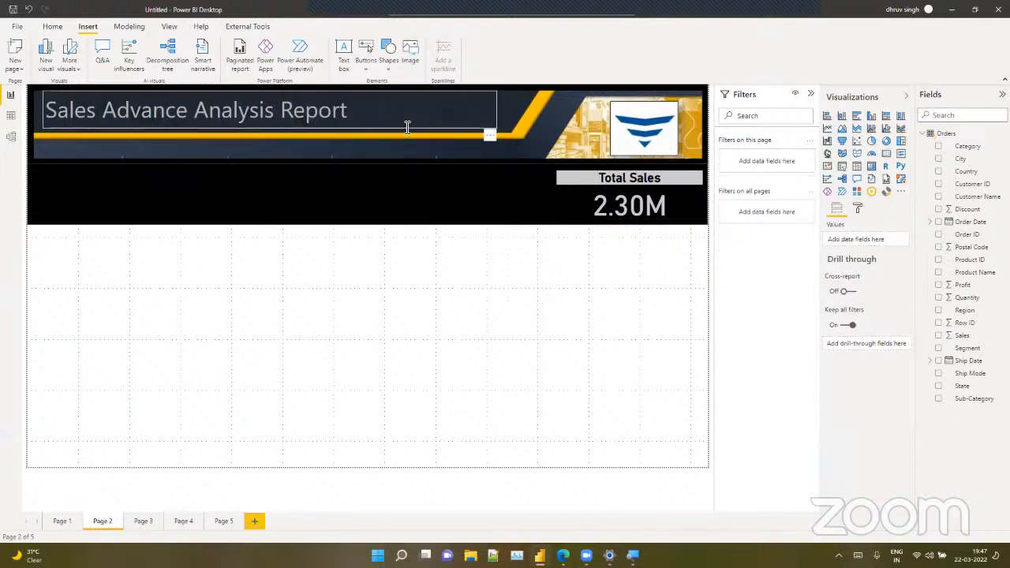
{"action": "left_click", "coordinate": [390, 59]}
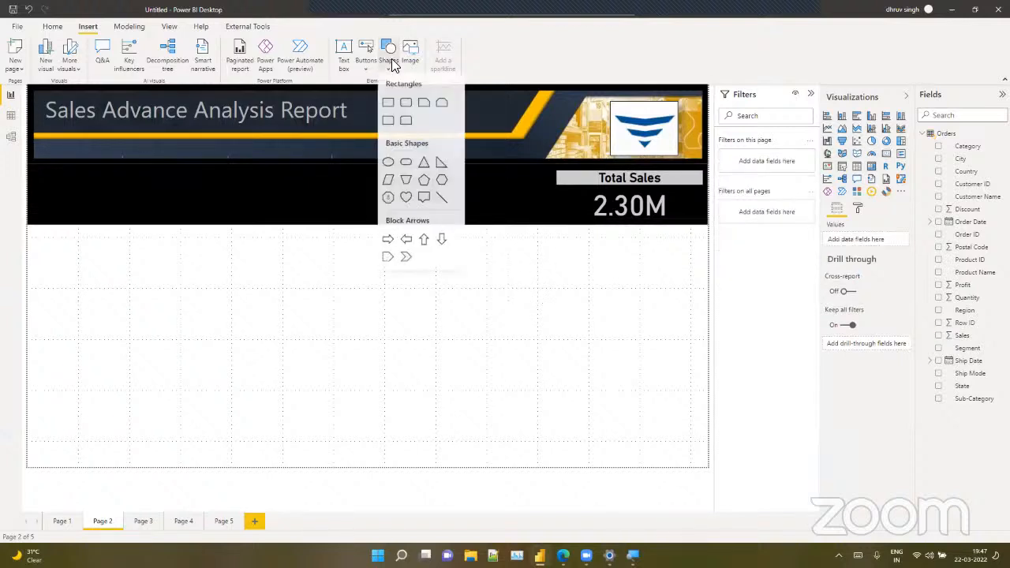
{"action": "left_click", "coordinate": [388, 104]}
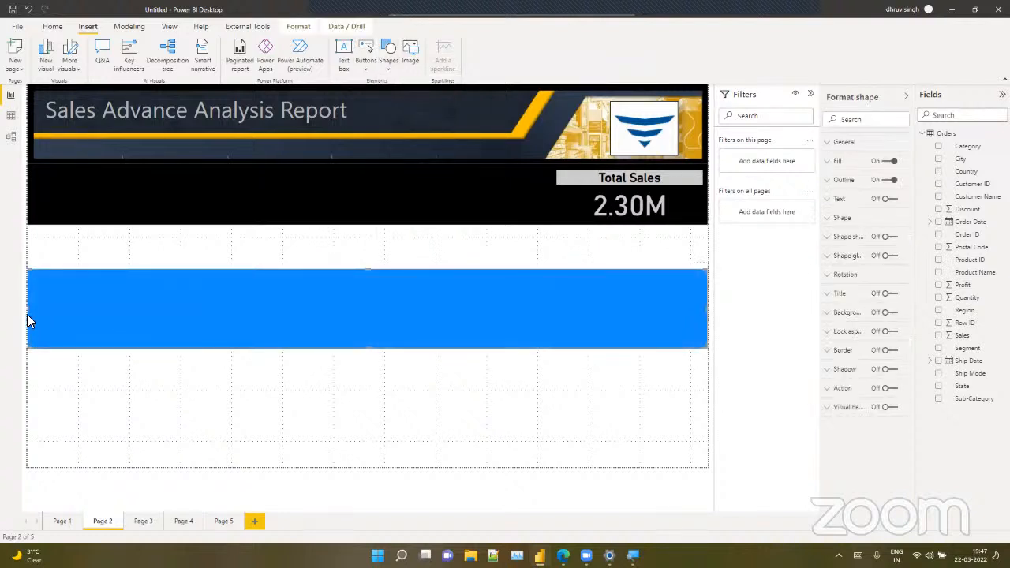
Shrink the blue rectangle to roughly the Total Sales card's size and turn off its fill
{"action": "left_click_drag", "start_coordinate": [27, 319], "coordinate": [514, 314]}
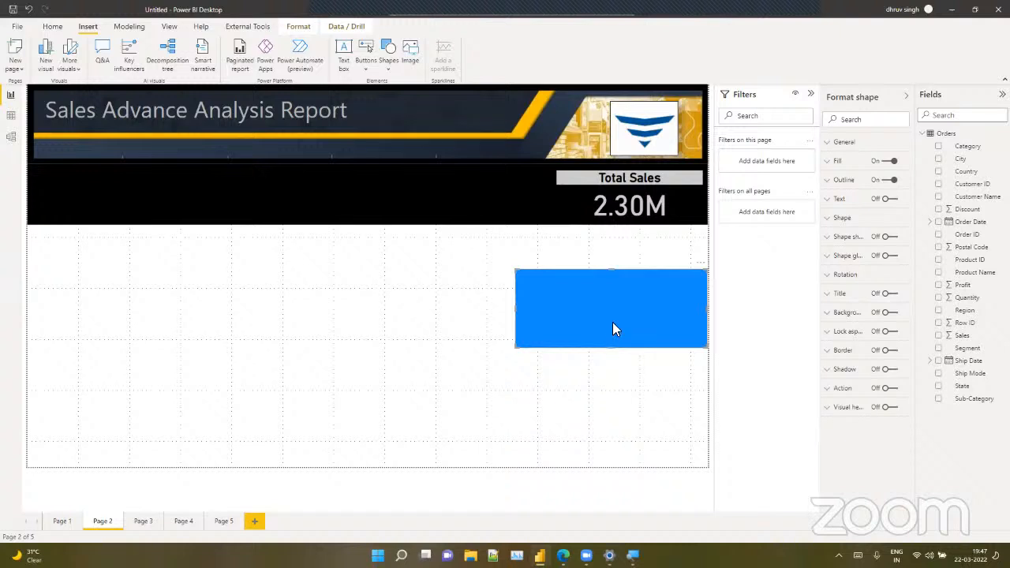
{"action": "left_click_drag", "start_coordinate": [612, 322], "coordinate": [618, 336]}
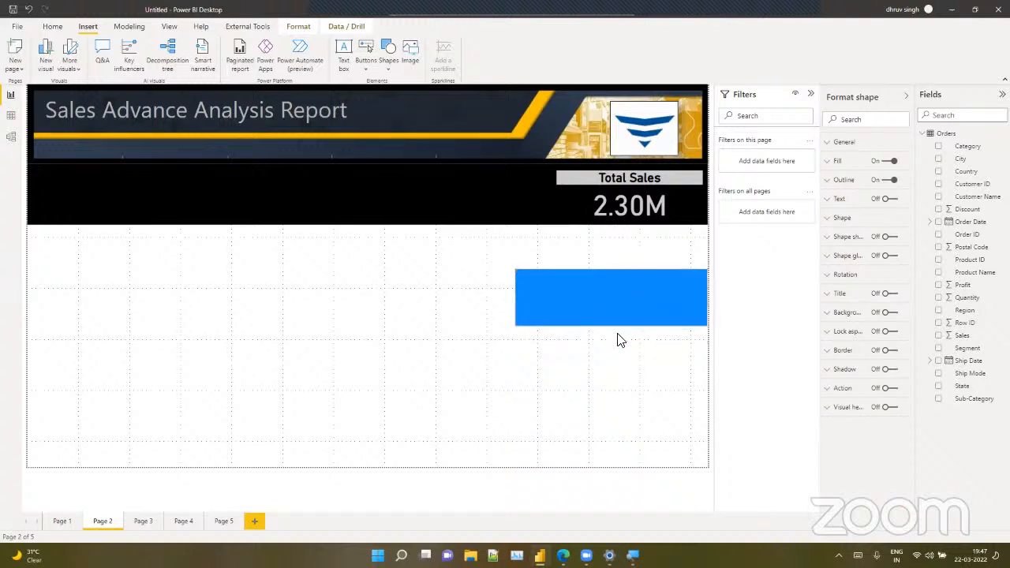
{"action": "left_click", "coordinate": [888, 161]}
Set the rectangle's outline weight to 10 pt and its outline color to white
{"action": "left_click", "coordinate": [843, 181]}
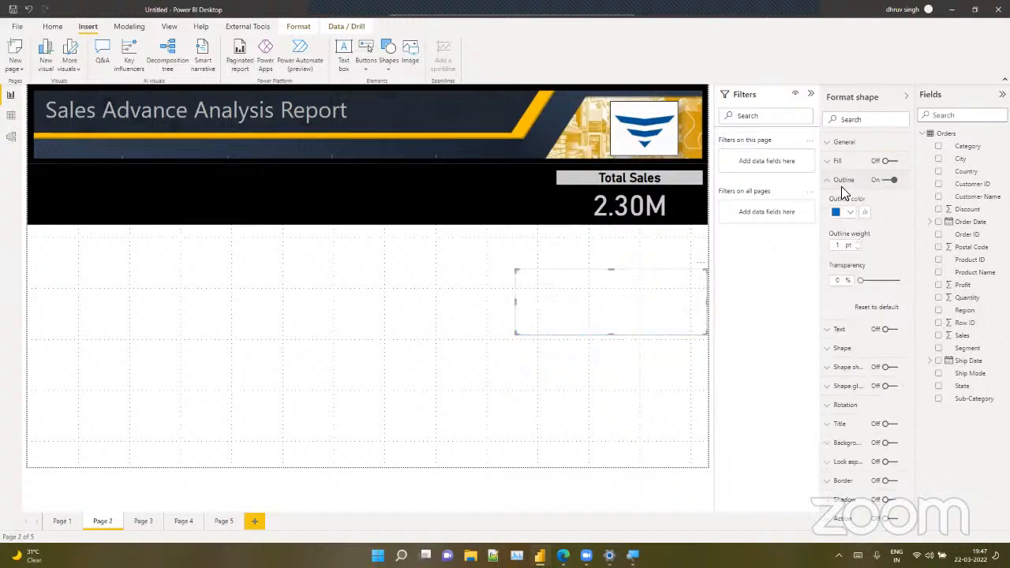
{"action": "left_click", "coordinate": [858, 242]}
{"action": "left_click", "coordinate": [858, 242]}
{"action": "left_click", "coordinate": [858, 242]}
{"action": "left_click", "coordinate": [858, 242]}
{"action": "left_click", "coordinate": [857, 242]}
{"action": "left_click", "coordinate": [858, 243]}
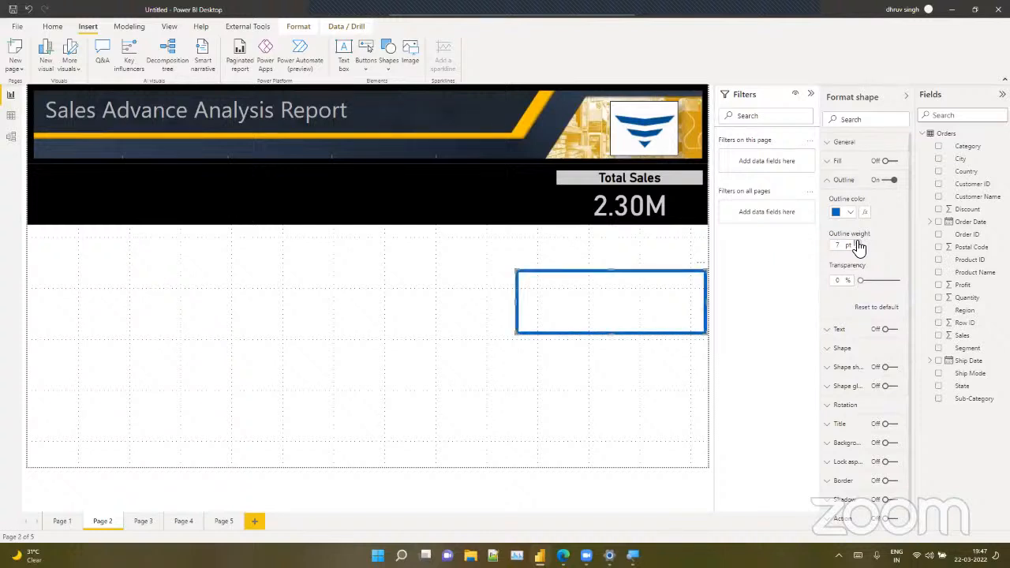
{"action": "left_click", "coordinate": [857, 242]}
{"action": "left_click", "coordinate": [857, 243]}
{"action": "left_click", "coordinate": [857, 244]}
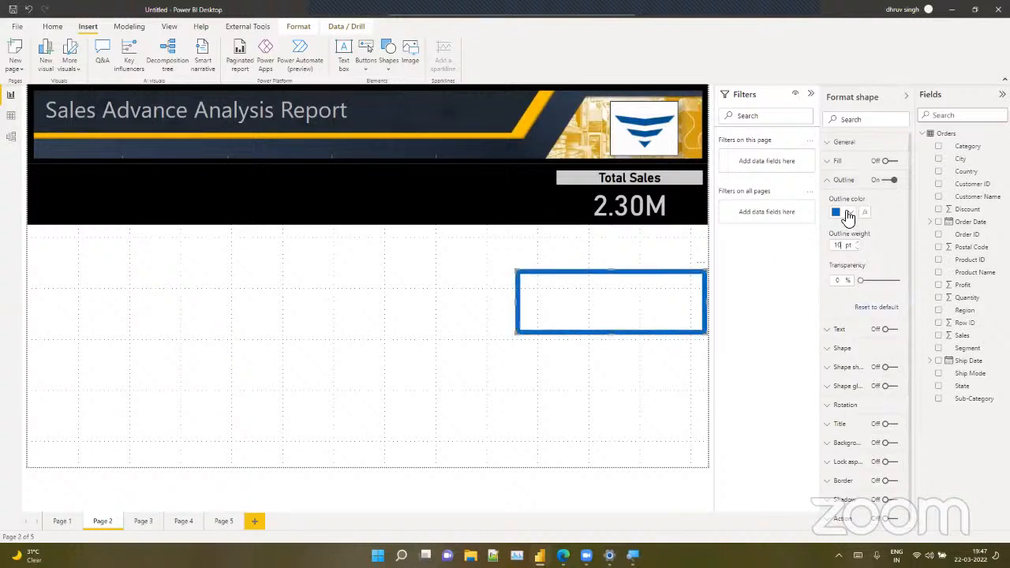
{"action": "left_click", "coordinate": [847, 214]}
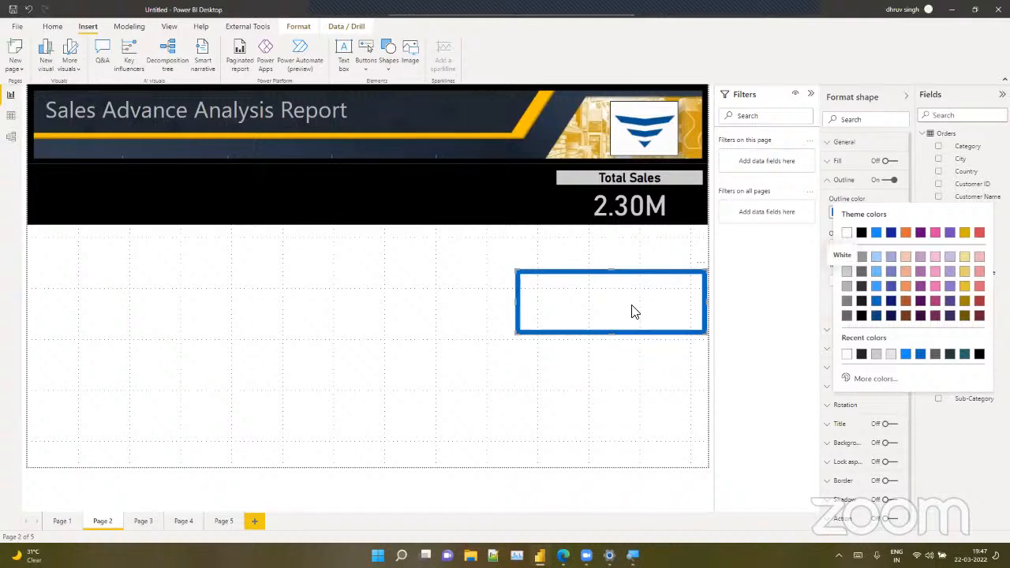
Place the white frame around the Total Sales card, reduce its outline weight to 6 pt and tighten its edges within the black strip
{"action": "left_click_drag", "start_coordinate": [631, 312], "coordinate": [651, 204]}
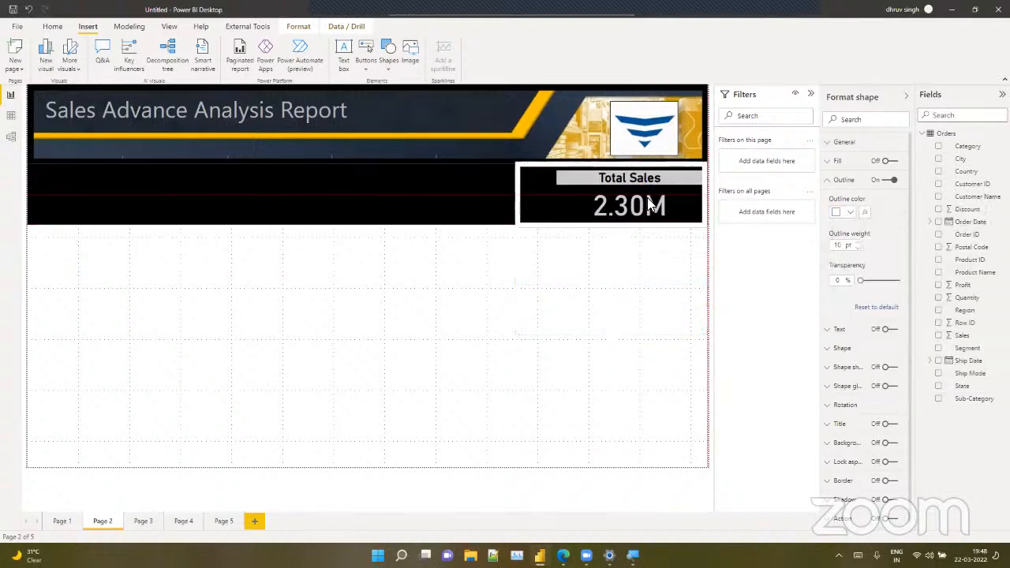
{"action": "left_click_drag", "start_coordinate": [705, 228], "coordinate": [708, 223]}
{"action": "left_click", "coordinate": [859, 249]}
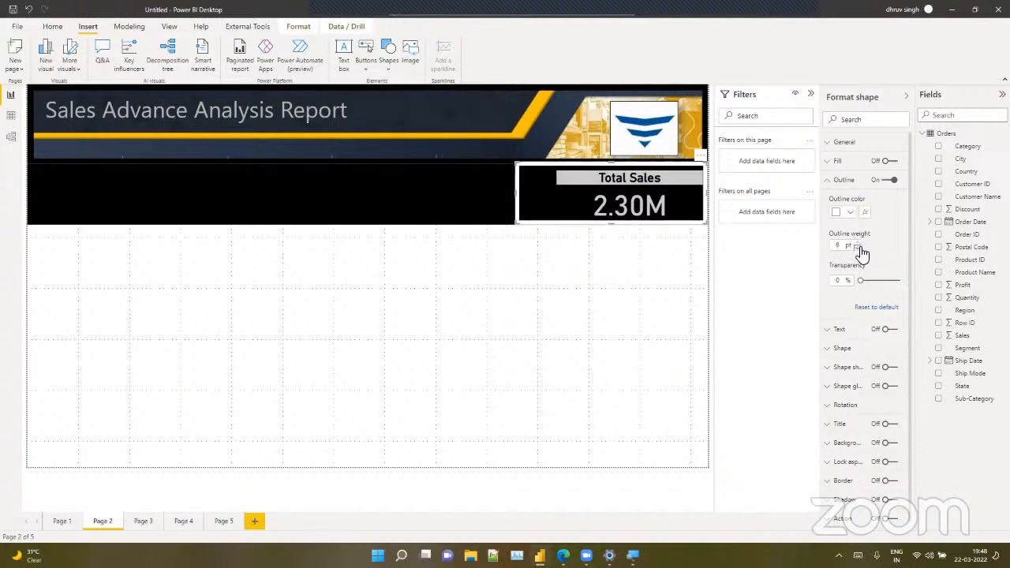
{"action": "left_click", "coordinate": [859, 249]}
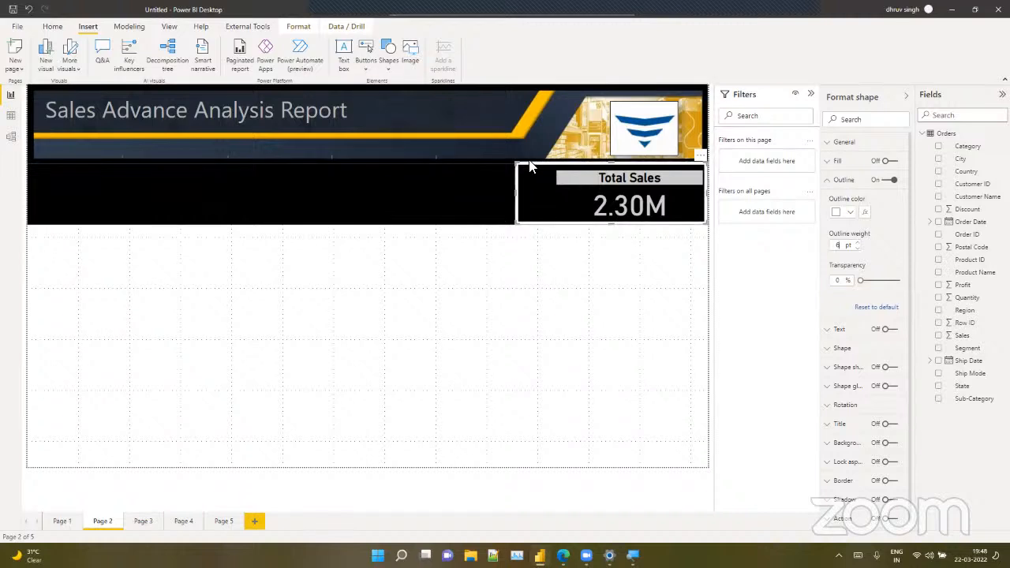
{"action": "left_click_drag", "start_coordinate": [519, 174], "coordinate": [523, 174]}
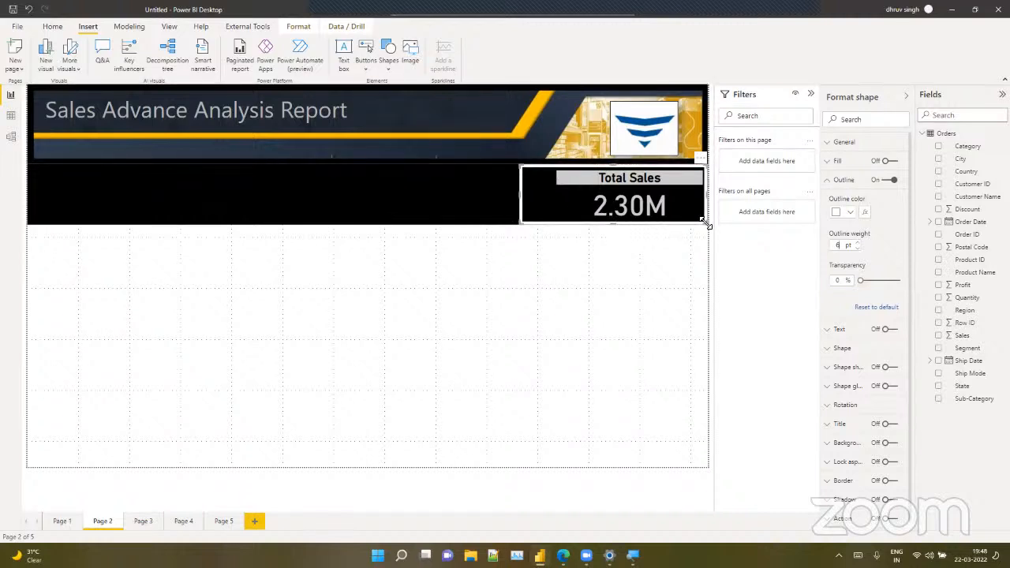
{"action": "left_click_drag", "start_coordinate": [707, 225], "coordinate": [701, 218]}
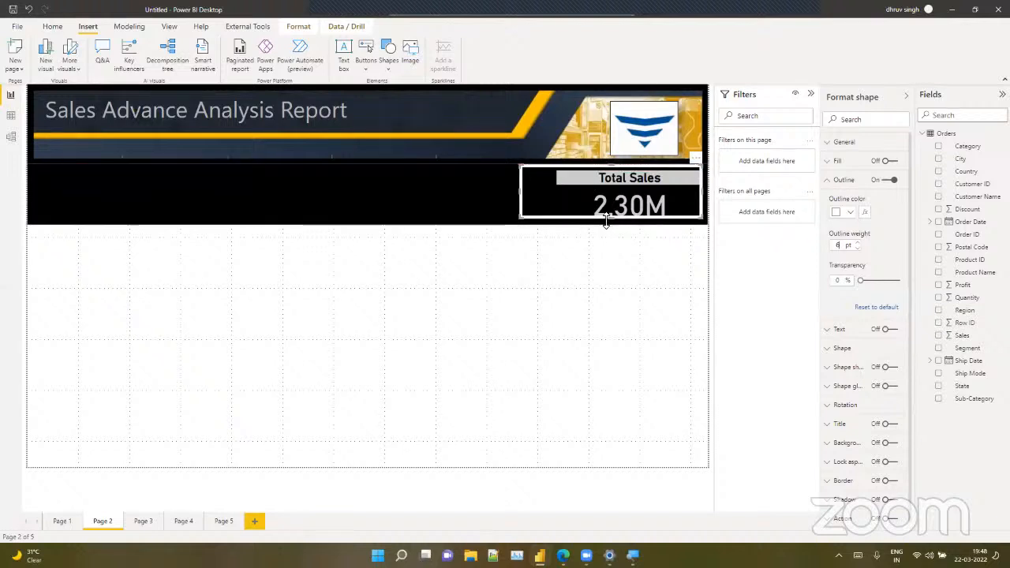
Extend the black strip slightly downward and lower the frame's bottom edge below the card's value
{"action": "left_click", "coordinate": [434, 217]}
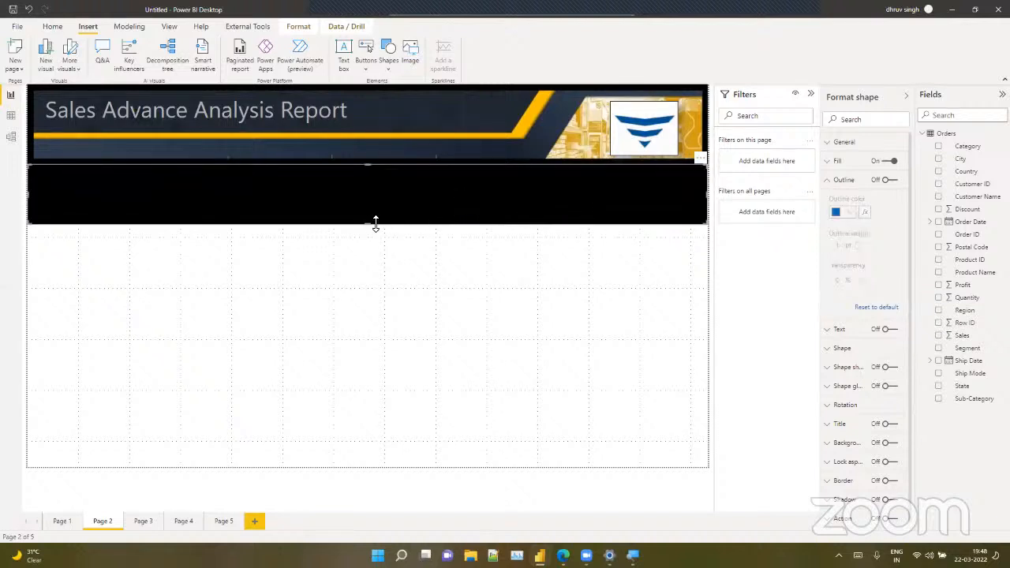
{"action": "left_click_drag", "start_coordinate": [368, 224], "coordinate": [370, 228]}
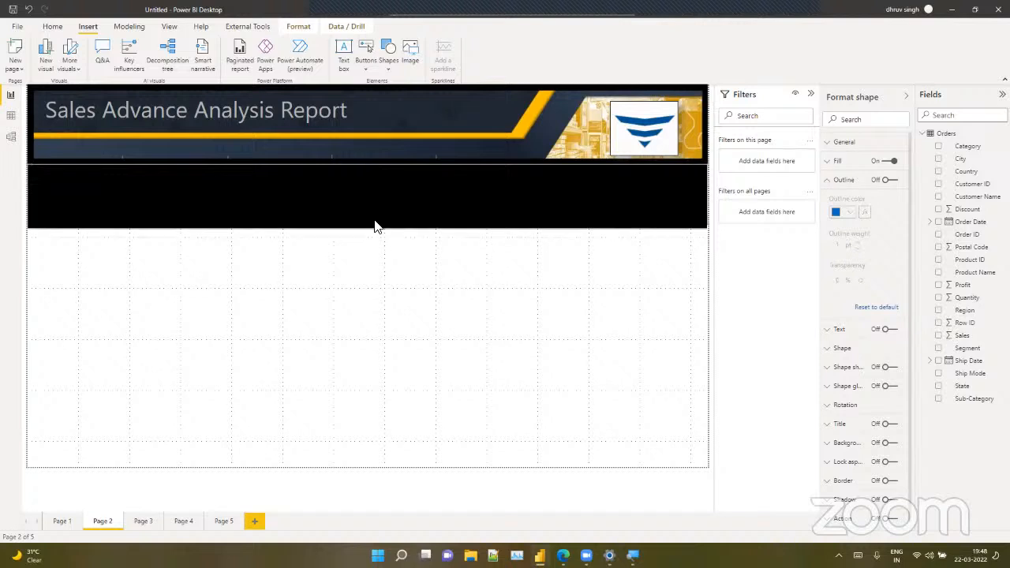
{"action": "left_click", "coordinate": [603, 251]}
{"action": "left_click", "coordinate": [609, 218]}
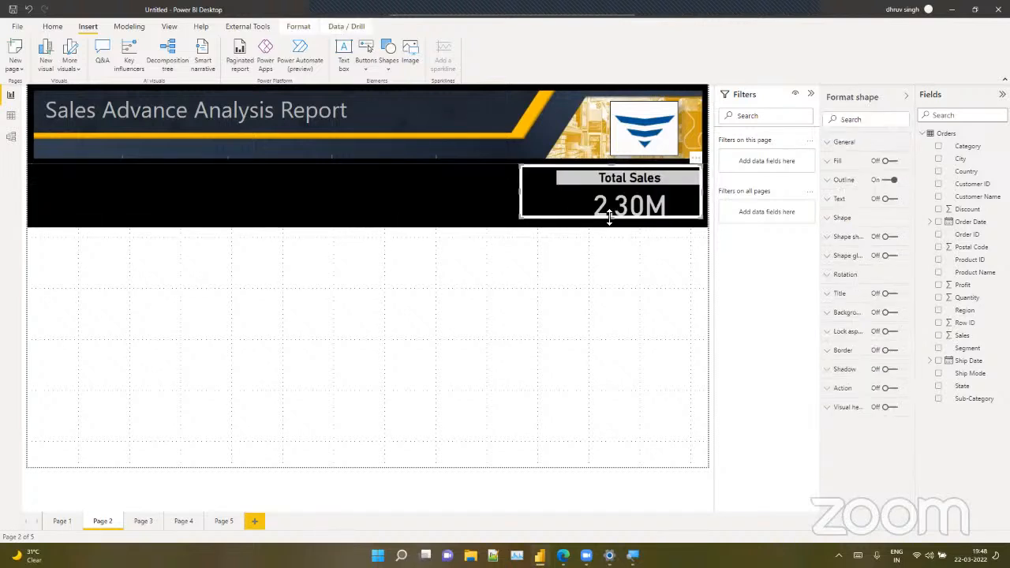
{"action": "left_click_drag", "start_coordinate": [609, 222], "coordinate": [611, 227]}
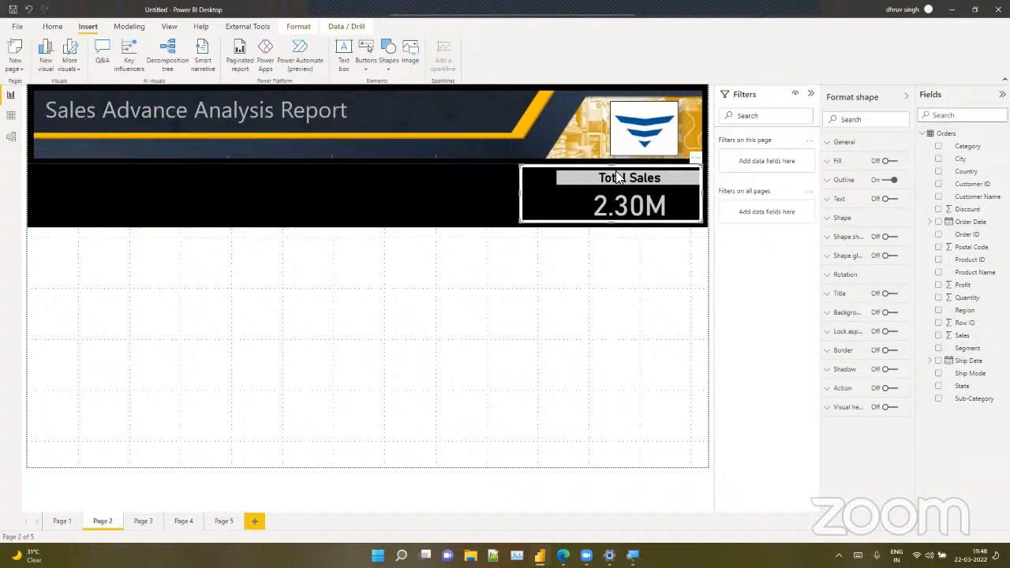
{"action": "left_click_drag", "start_coordinate": [613, 166], "coordinate": [657, 183]}
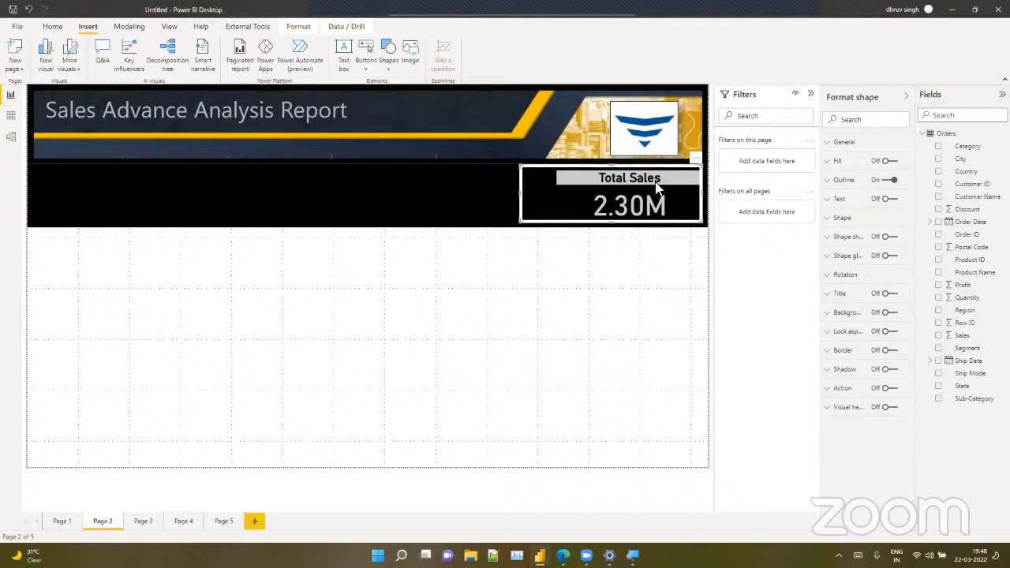
Thicken the white frame's outline to 10 pt and widen the frame to the left of the Total Sales card
{"action": "left_click", "coordinate": [839, 181]}
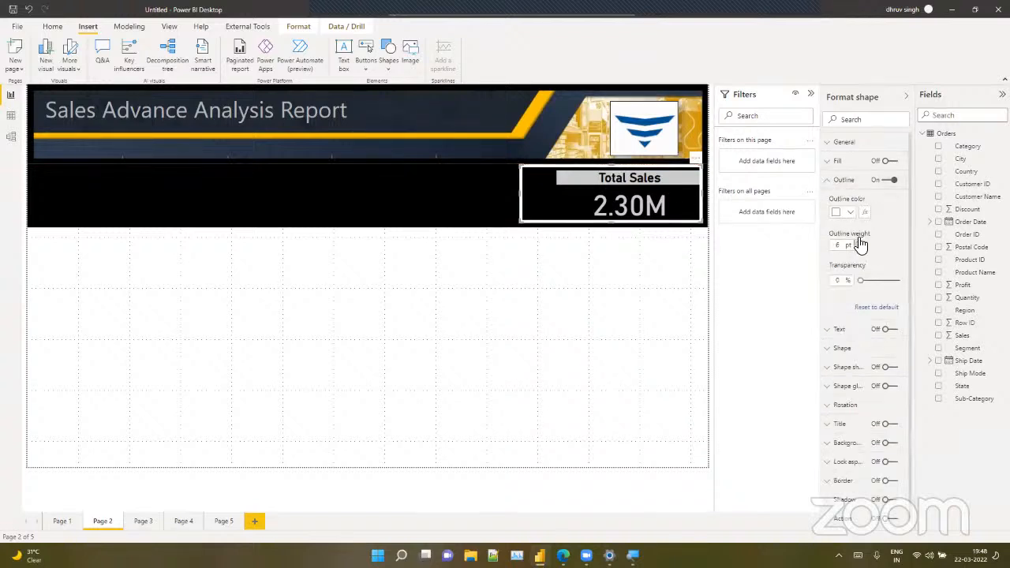
{"action": "left_click", "coordinate": [861, 244]}
{"action": "left_click", "coordinate": [861, 244]}
{"action": "left_click", "coordinate": [860, 243]}
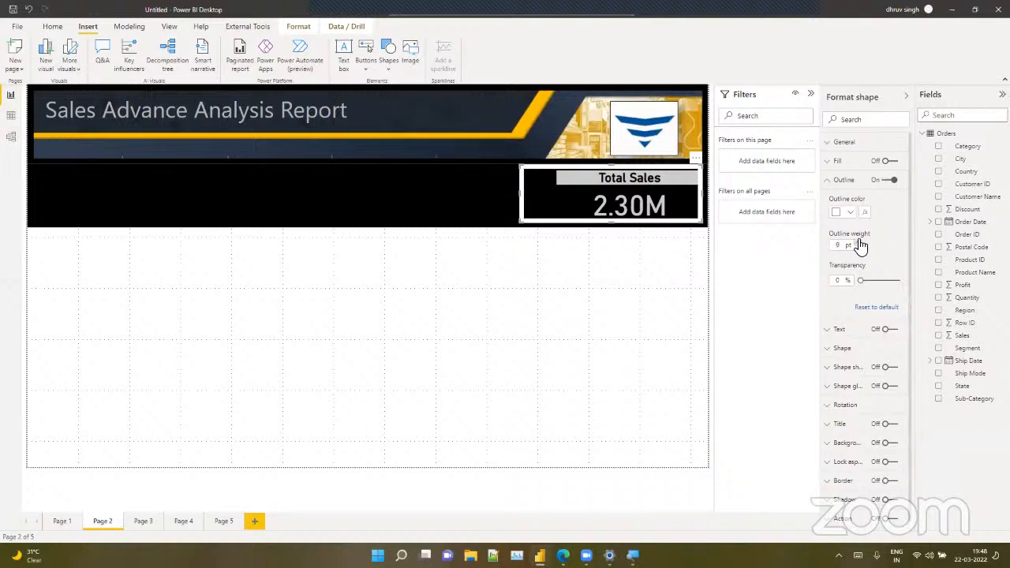
{"action": "left_click", "coordinate": [861, 243]}
{"action": "left_click", "coordinate": [860, 243]}
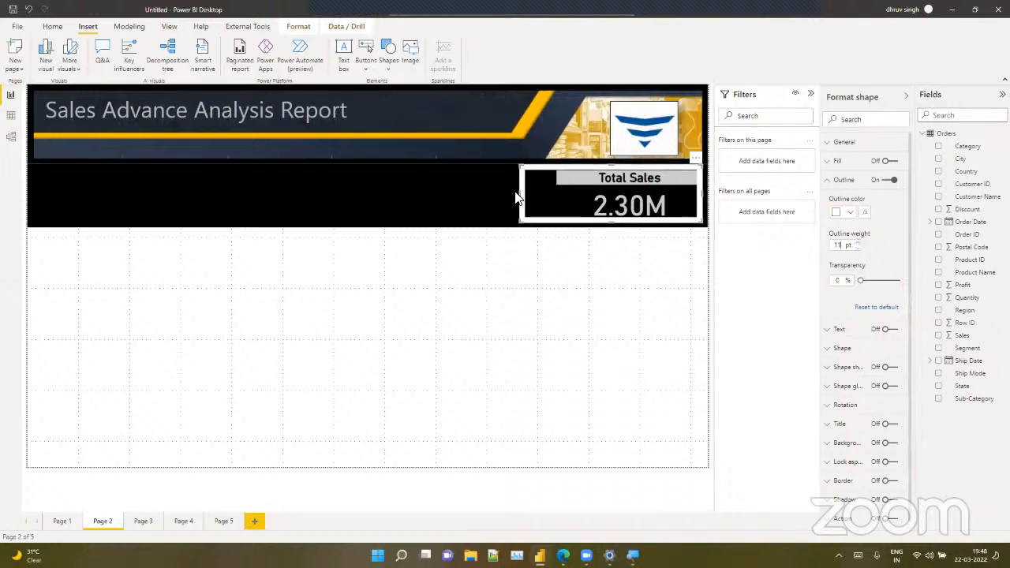
{"action": "left_click_drag", "start_coordinate": [517, 198], "coordinate": [493, 201]}
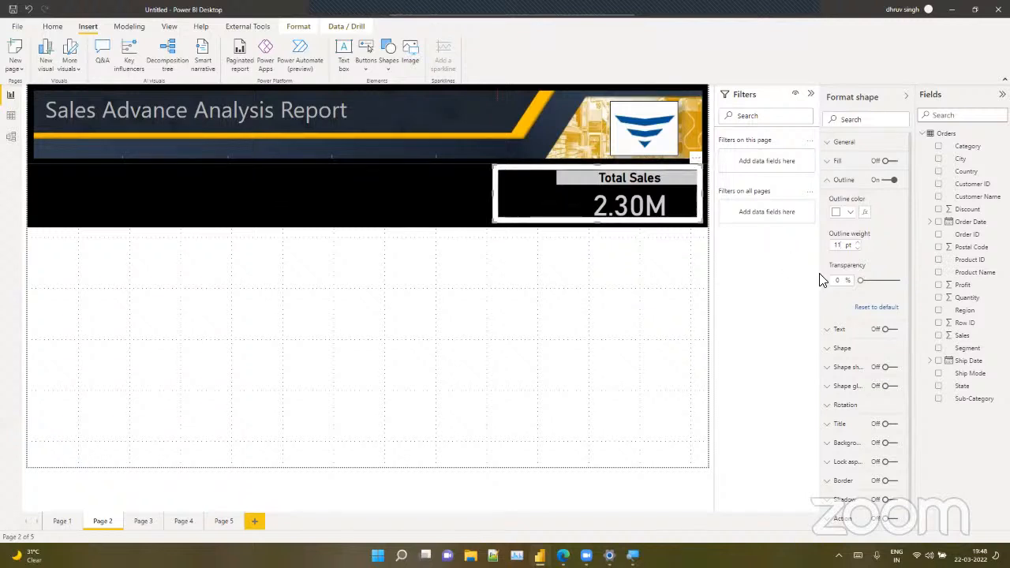
{"action": "left_click", "coordinate": [859, 249]}
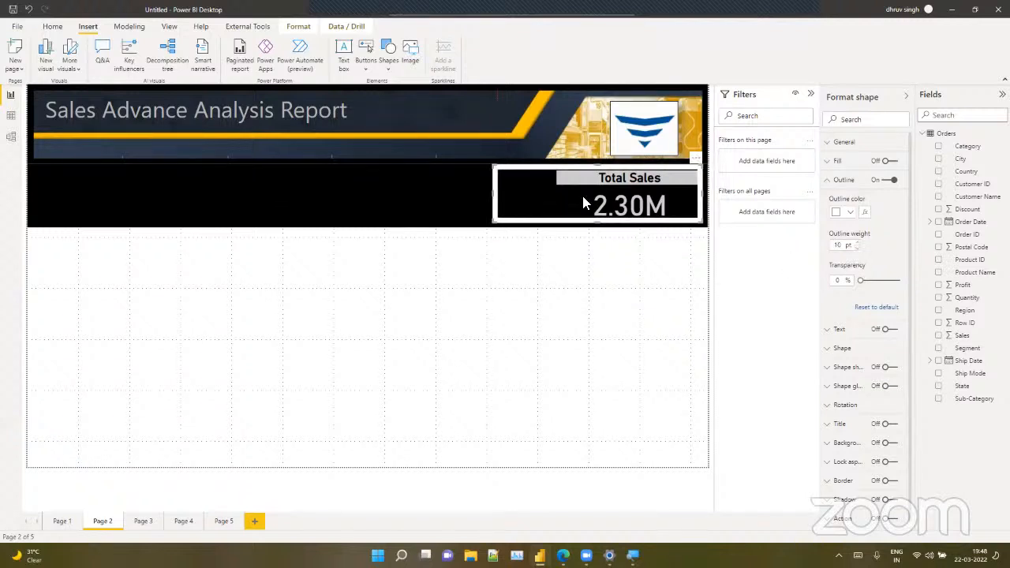
{"action": "left_click", "coordinate": [543, 266]}
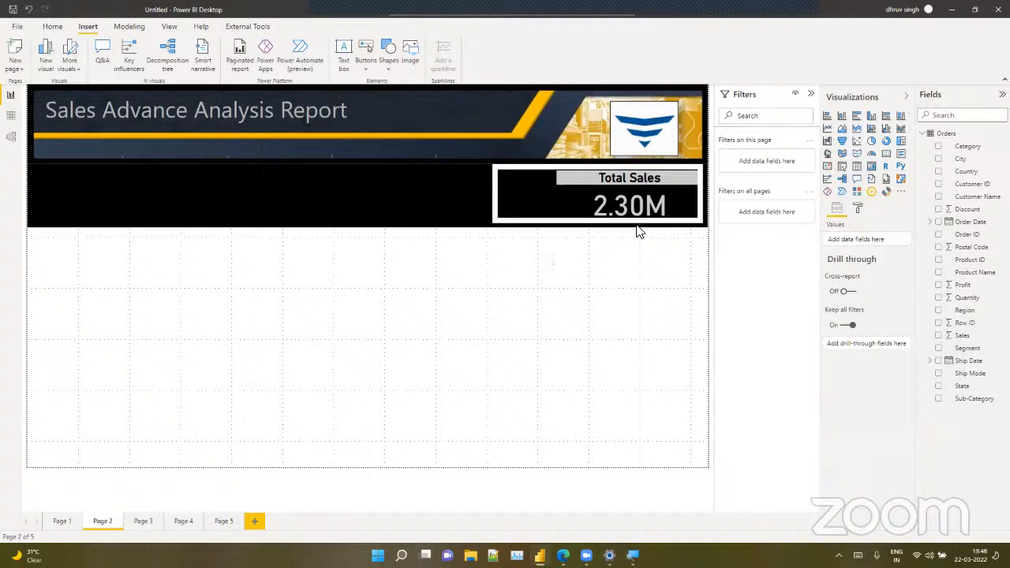
Shift the white frame to the black strip's right end and set its outline weight to 8 pt
{"action": "left_click", "coordinate": [676, 206]}
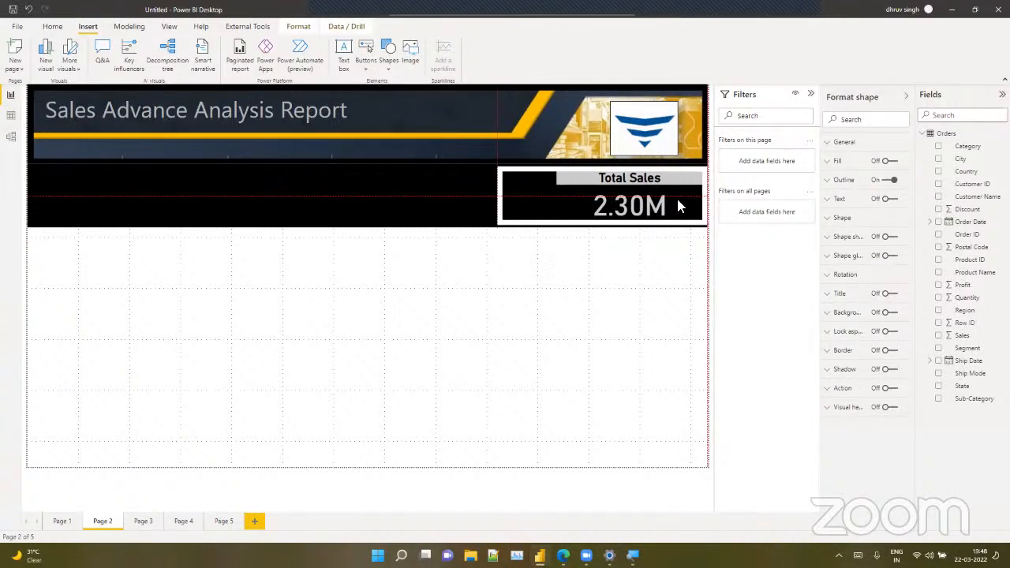
{"action": "left_click_drag", "start_coordinate": [681, 207], "coordinate": [682, 207]}
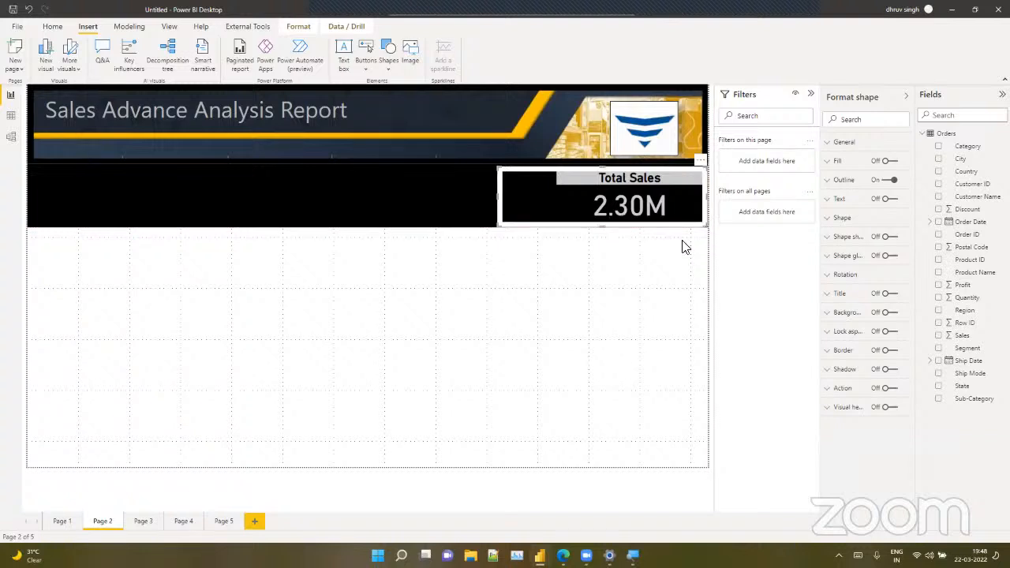
{"action": "left_click", "coordinate": [643, 257]}
{"action": "left_click", "coordinate": [661, 208]}
{"action": "left_click", "coordinate": [851, 183]}
{"action": "left_click", "coordinate": [857, 249]}
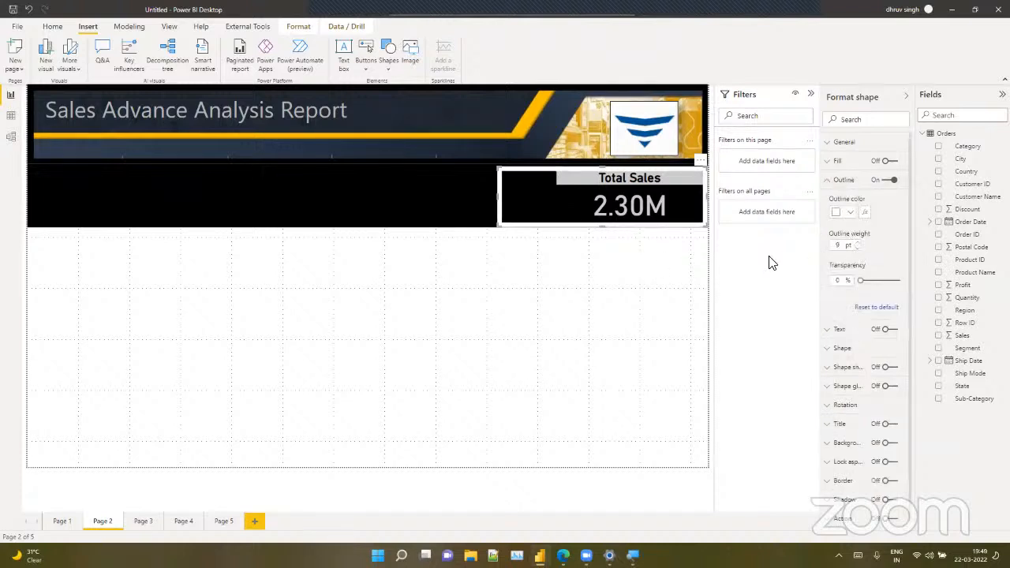
{"action": "left_click", "coordinate": [651, 266]}
{"action": "left_click", "coordinate": [570, 198]}
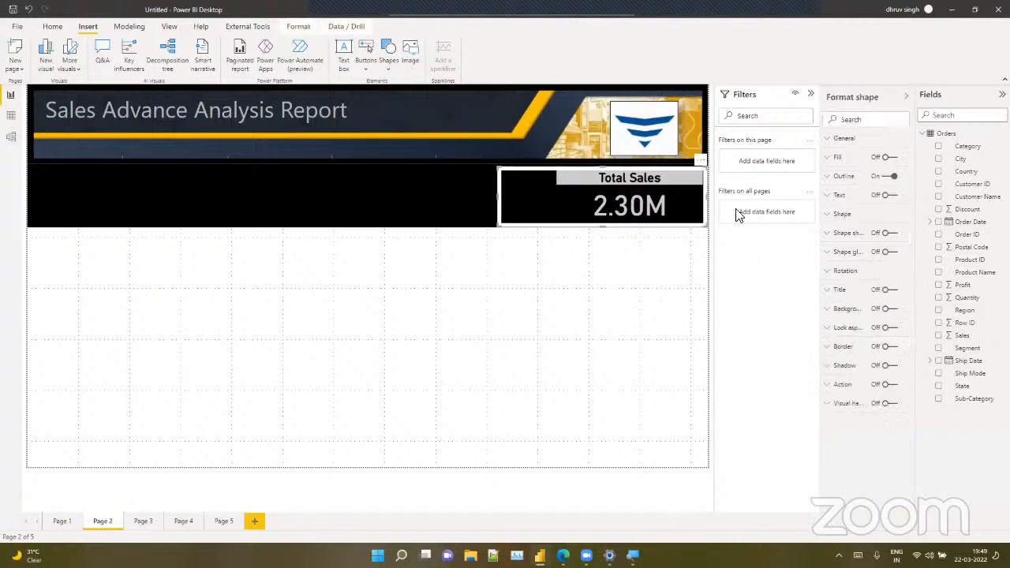
{"action": "left_click", "coordinate": [850, 183]}
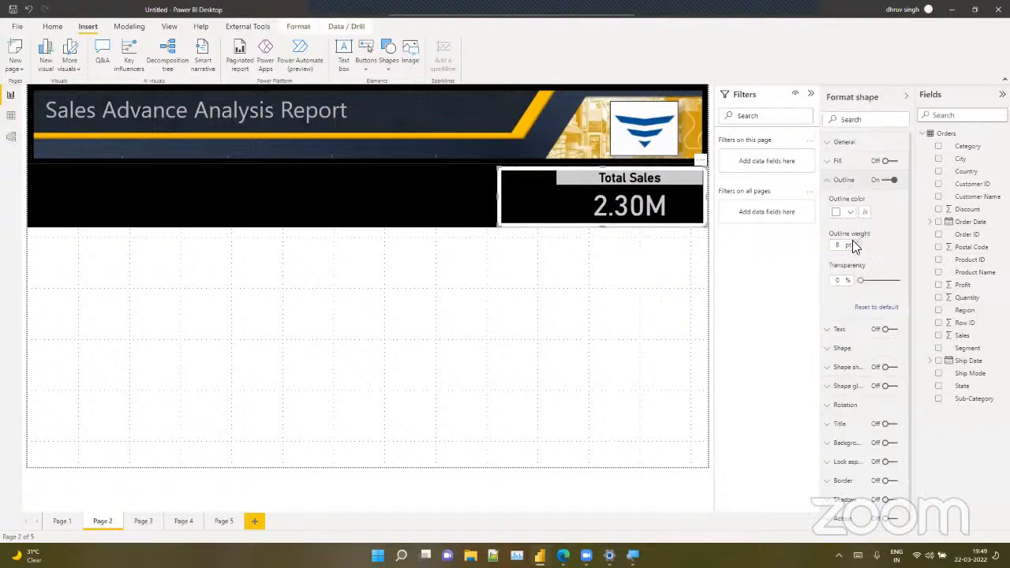
{"action": "left_click", "coordinate": [614, 277]}
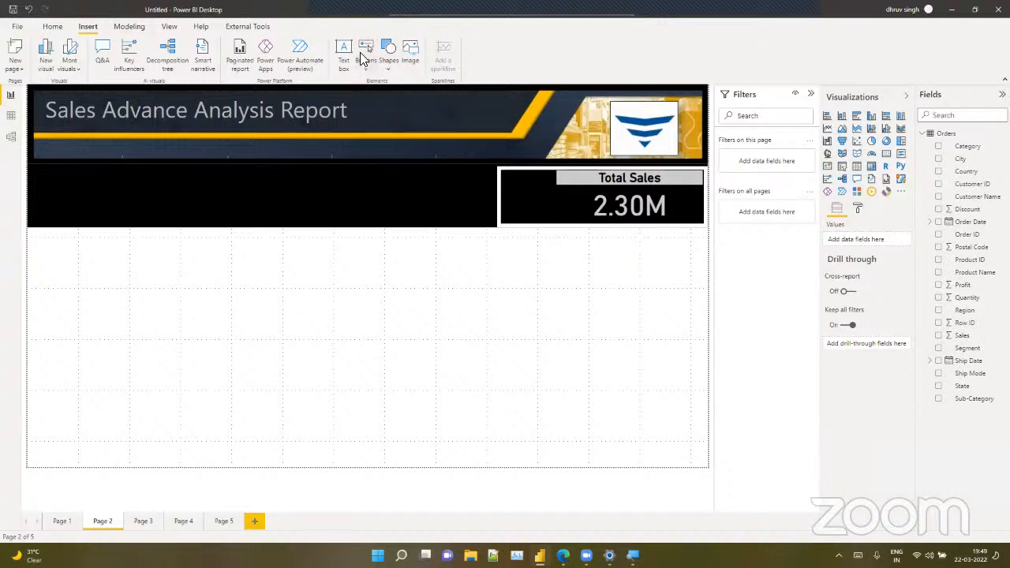
Insert the 4444 dollar-sign picture from Pictures, shrink it to a small icon and turn on its background
{"action": "left_click", "coordinate": [409, 62]}
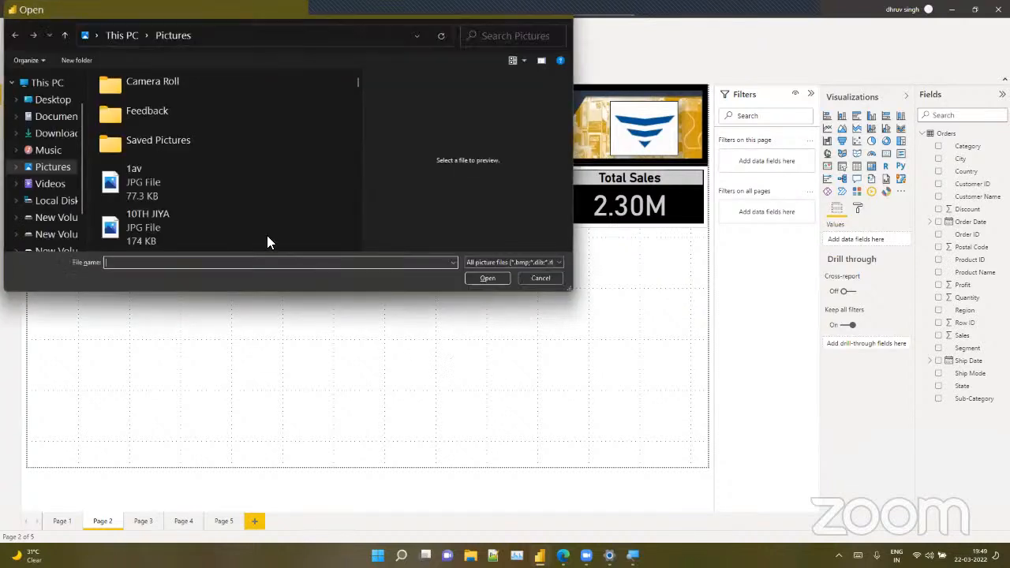
{"action": "scroll", "coordinate": [195, 204], "scroll_direction": "down", "scroll_amount": 3}
{"action": "left_click", "coordinate": [184, 199]}
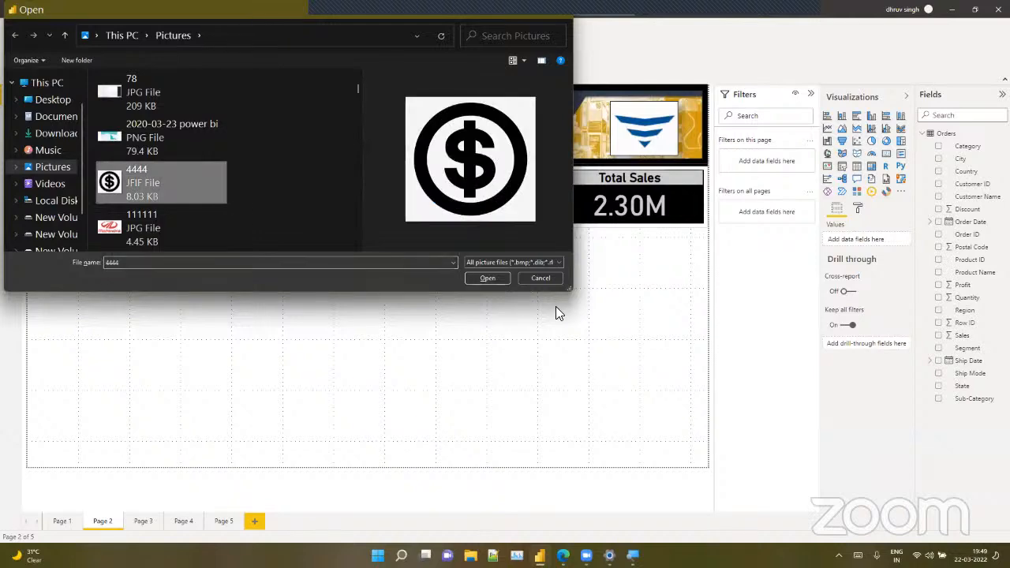
{"action": "left_click", "coordinate": [496, 281]}
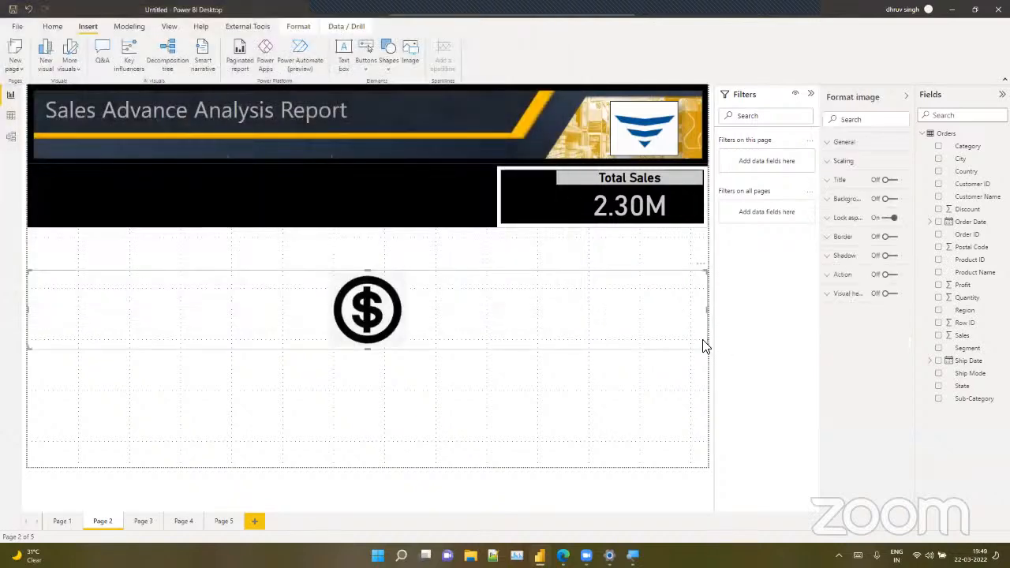
{"action": "left_click_drag", "start_coordinate": [705, 348], "coordinate": [89, 300]}
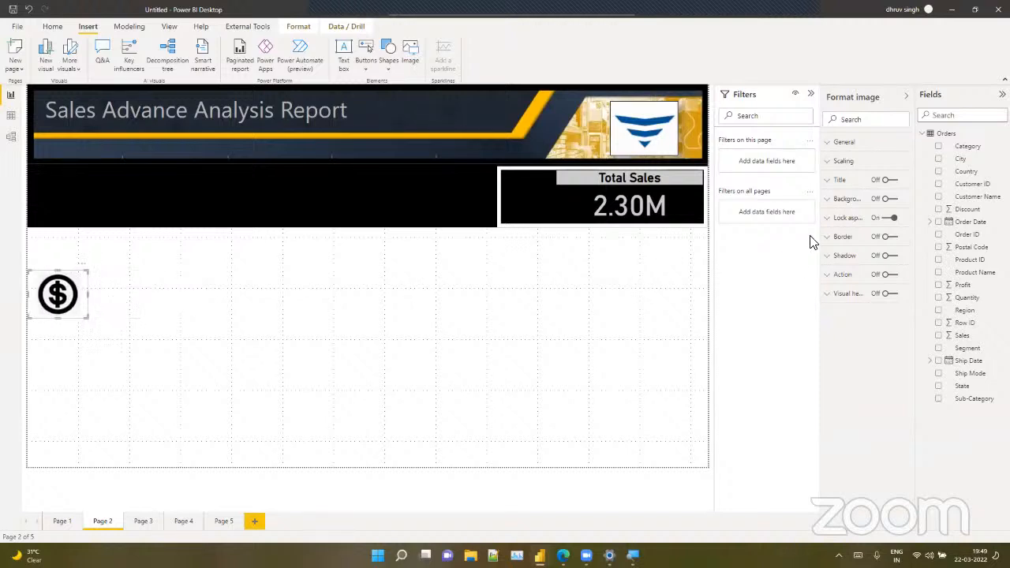
{"action": "left_click", "coordinate": [889, 199]}
Narrow the white frame from its left side and place the dollar icon inside it, left of the Total Sales value
{"action": "left_click_drag", "start_coordinate": [74, 313], "coordinate": [546, 308]}
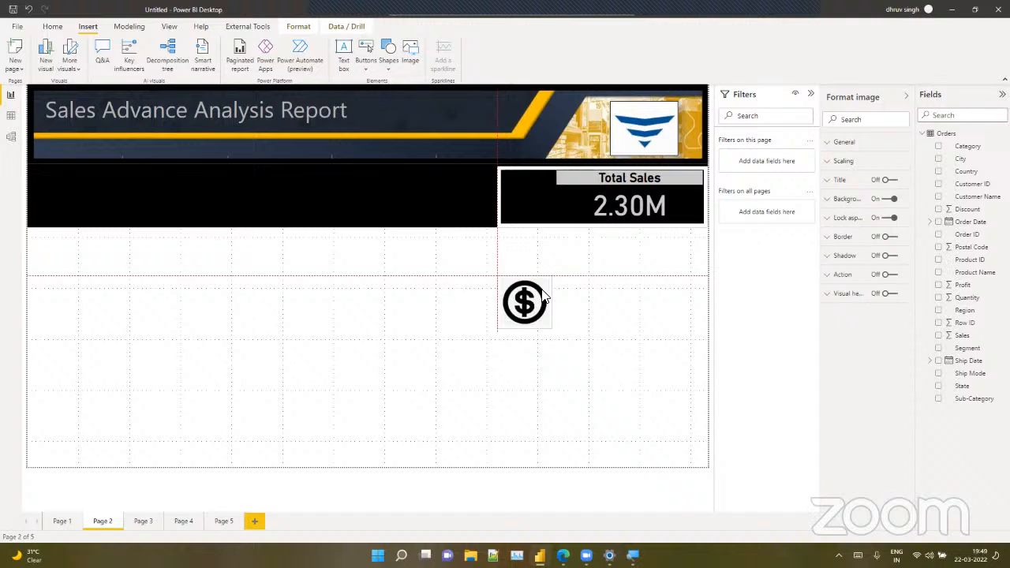
{"action": "left_click", "coordinate": [574, 206]}
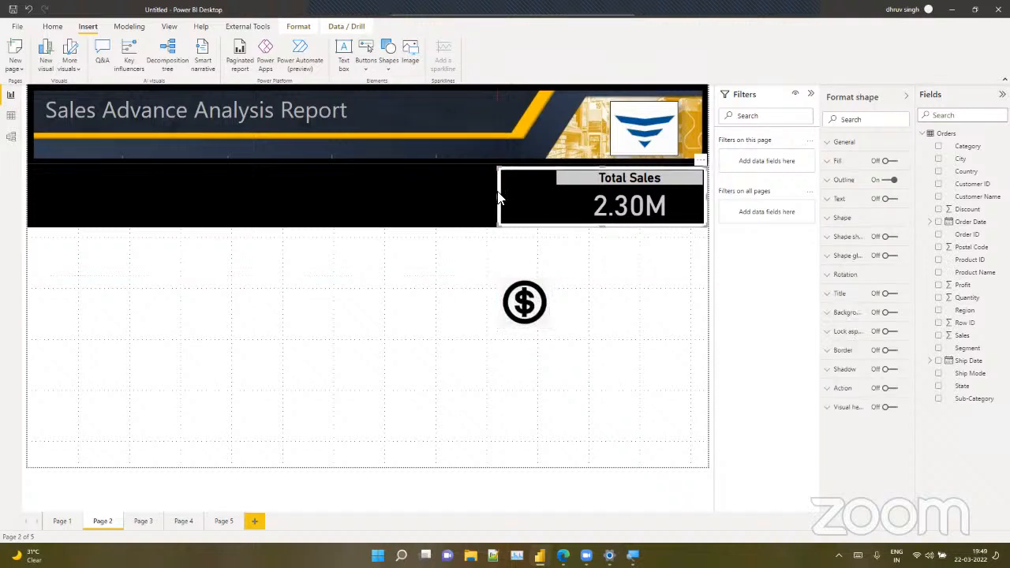
{"action": "left_click_drag", "start_coordinate": [500, 196], "coordinate": [512, 198]}
{"action": "left_click_drag", "start_coordinate": [540, 311], "coordinate": [558, 205]}
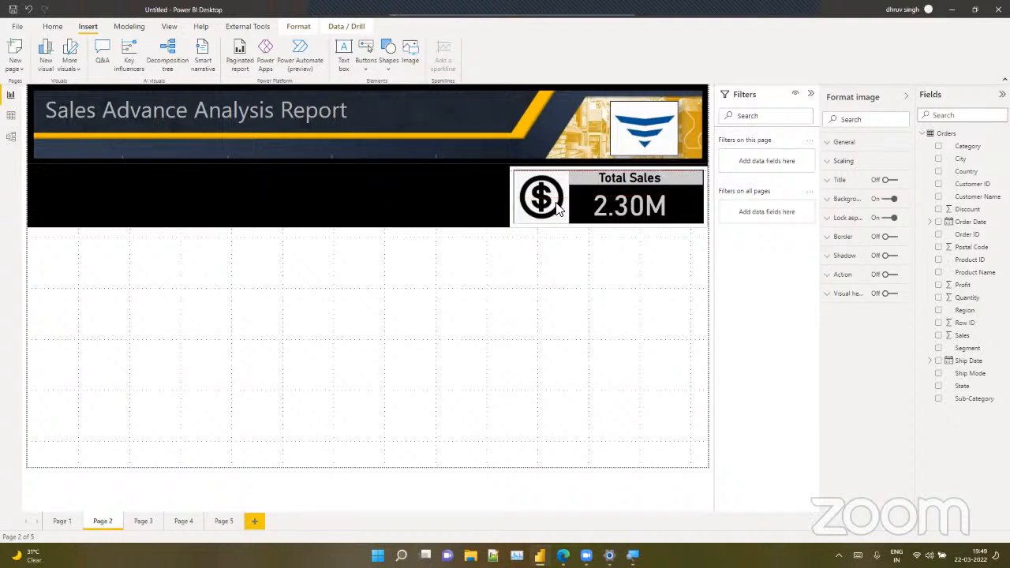
Move the dollar icon out of the white frame onto the blank page and shorten the frame slightly from its lower edge
{"action": "left_click", "coordinate": [568, 346]}
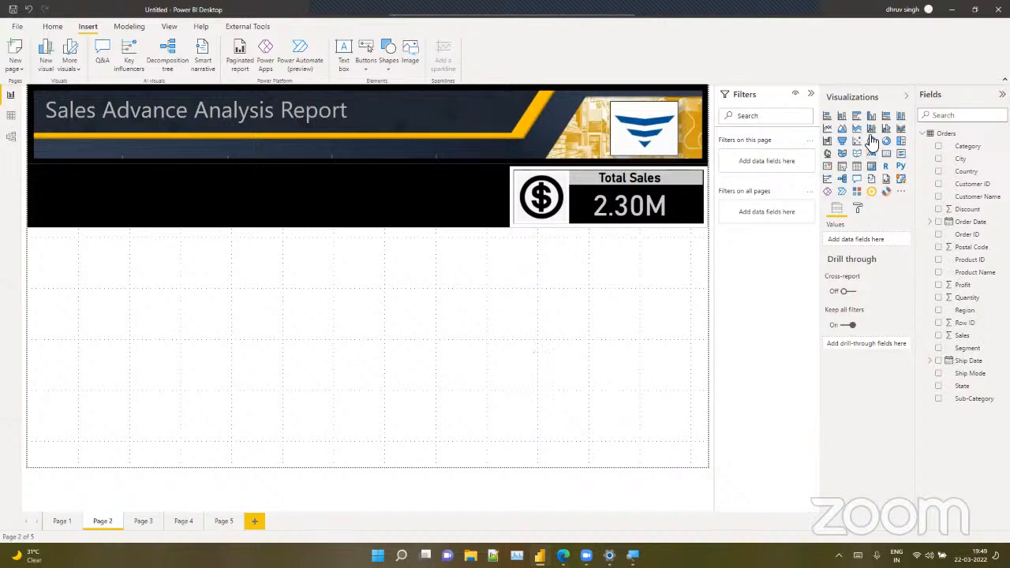
{"action": "left_click", "coordinate": [814, 94]}
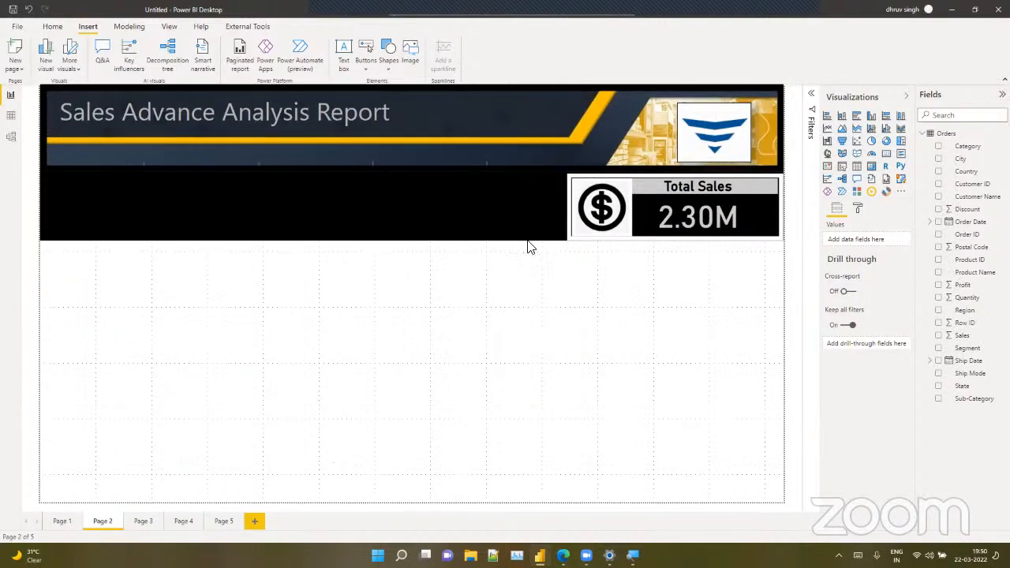
{"action": "left_click_drag", "start_coordinate": [591, 226], "coordinate": [594, 346]}
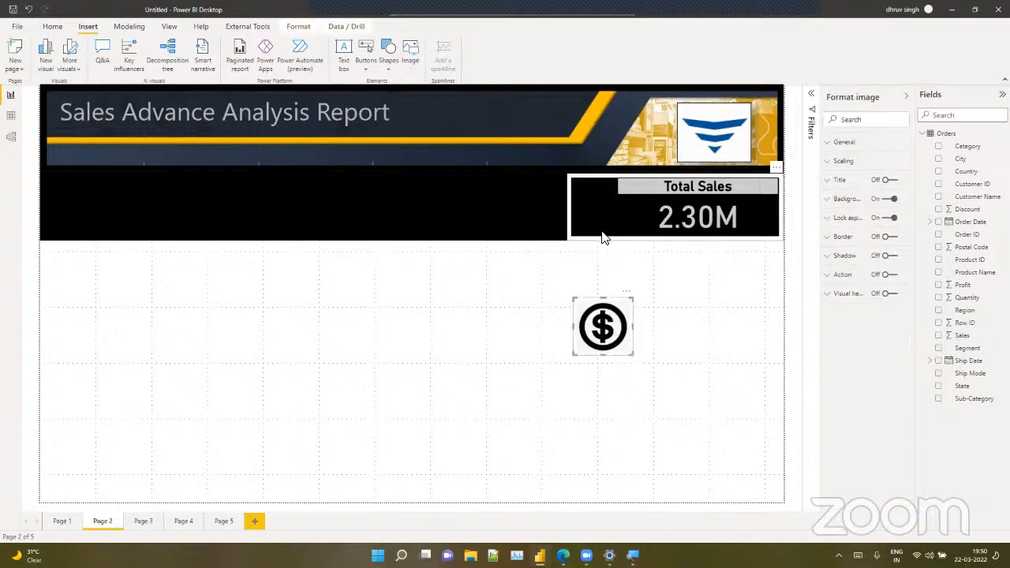
{"action": "left_click", "coordinate": [661, 235]}
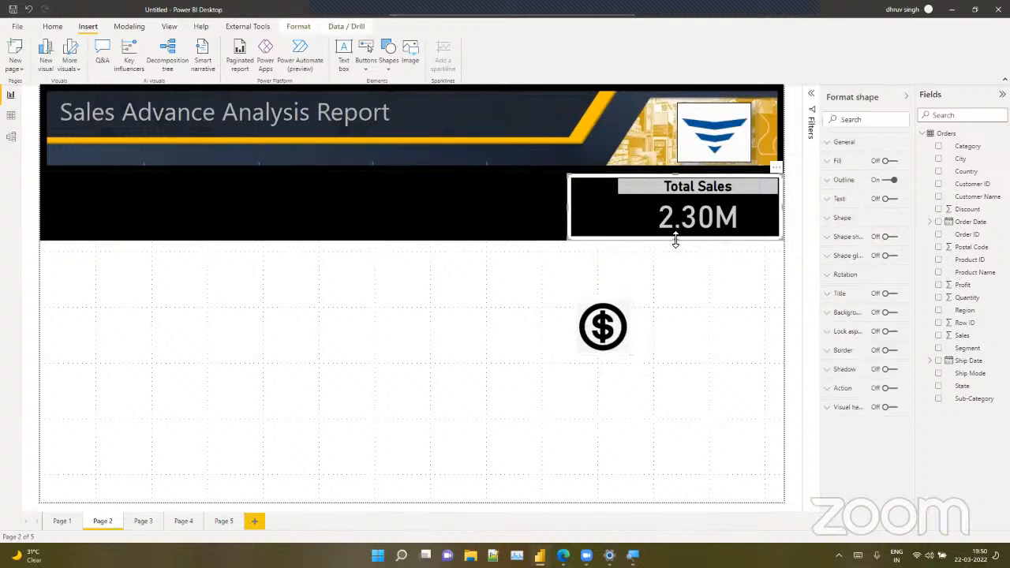
{"action": "left_click_drag", "start_coordinate": [676, 240], "coordinate": [677, 234]}
Shorten the black strip to match the white frame's lower edge and put the dollar icon back left of the Total Sales value
{"action": "left_click", "coordinate": [441, 239]}
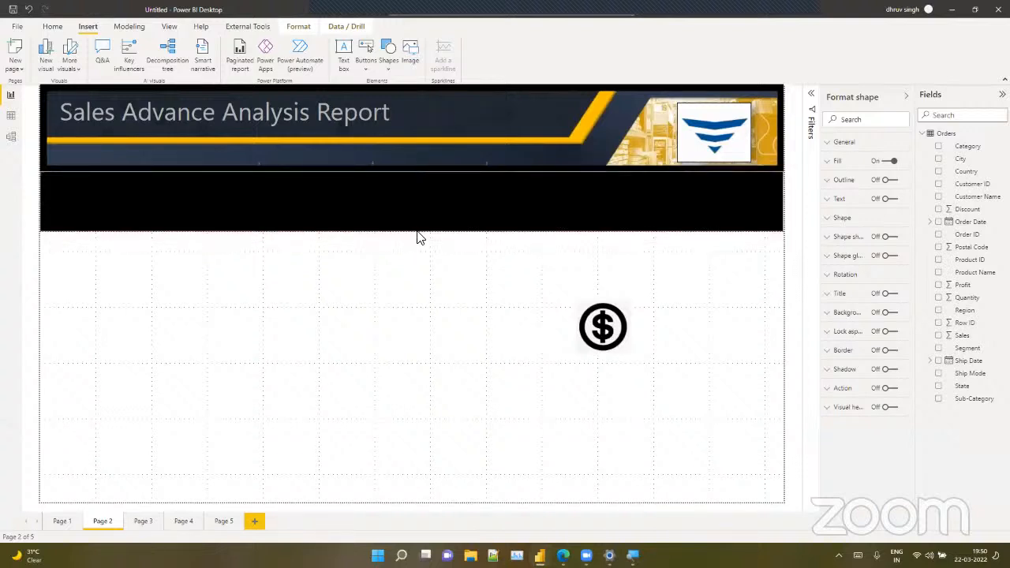
{"action": "left_click", "coordinate": [423, 276]}
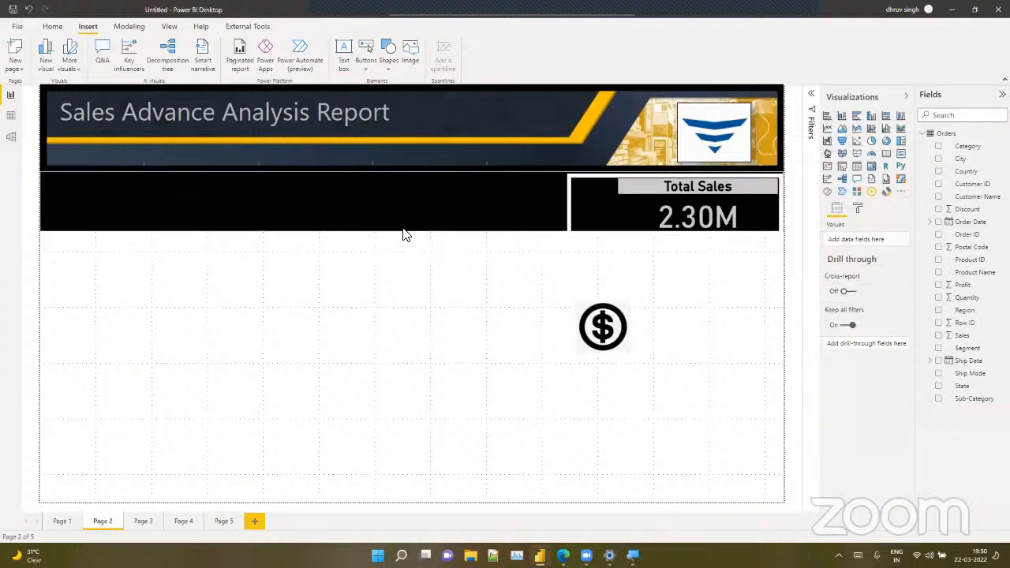
{"action": "left_click", "coordinate": [403, 235]}
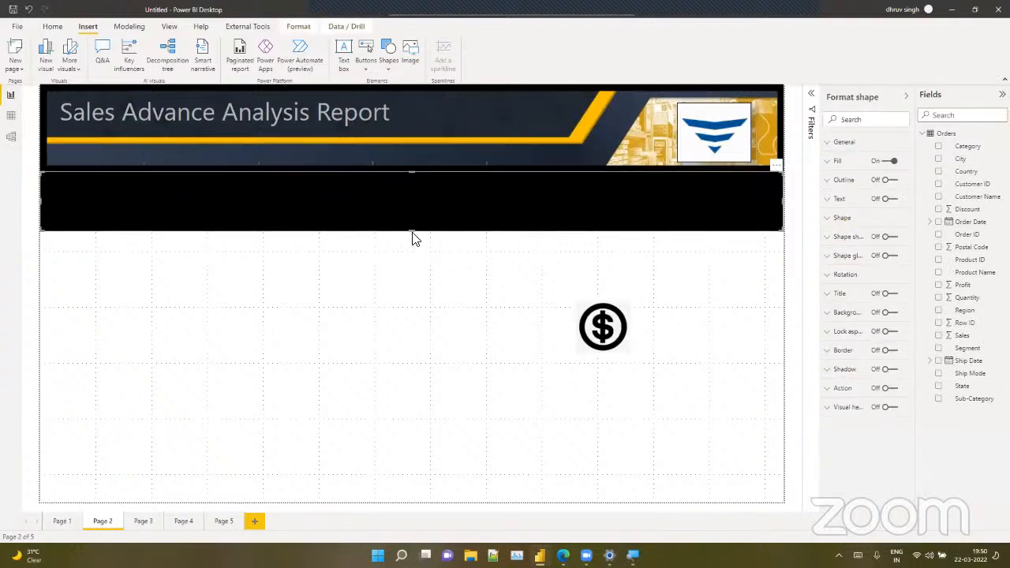
{"action": "left_click", "coordinate": [416, 274]}
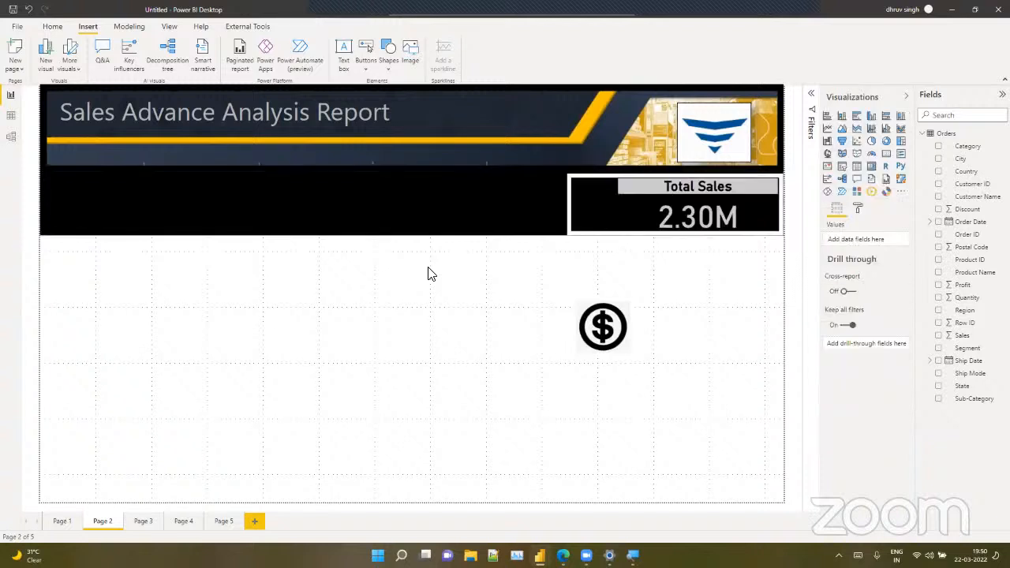
{"action": "left_click_drag", "start_coordinate": [606, 339], "coordinate": [601, 221]}
{"action": "left_click", "coordinate": [593, 290]}
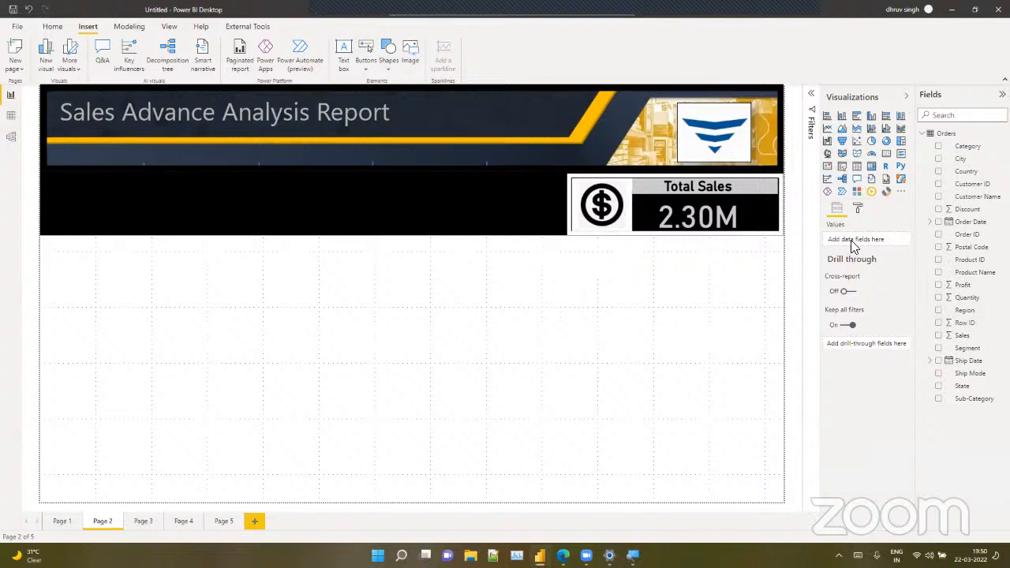
Set the page background to the darkest theme gray with 0% transparency
{"action": "left_click", "coordinate": [859, 211]}
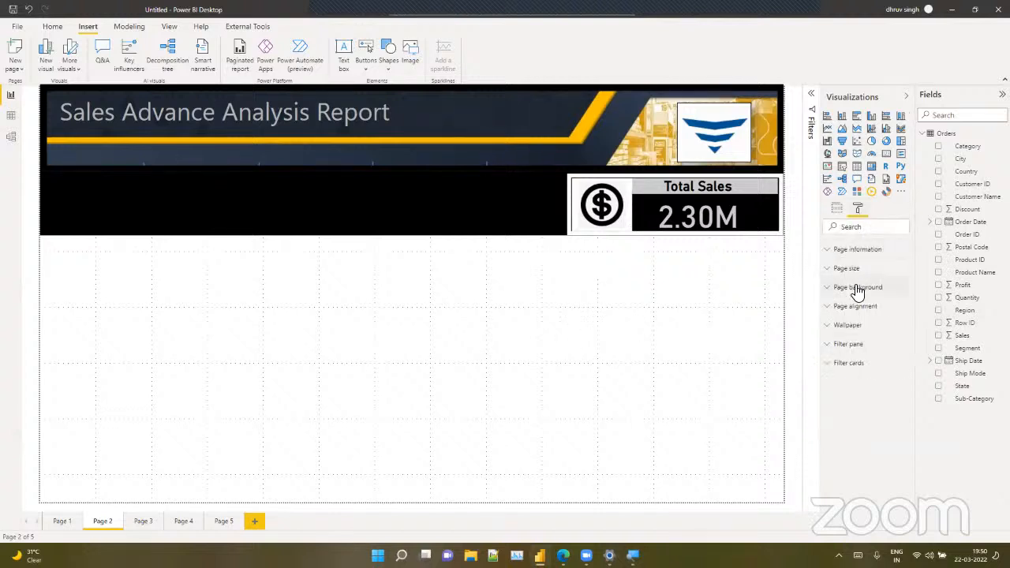
{"action": "left_click", "coordinate": [858, 287]}
{"action": "left_click", "coordinate": [851, 322]}
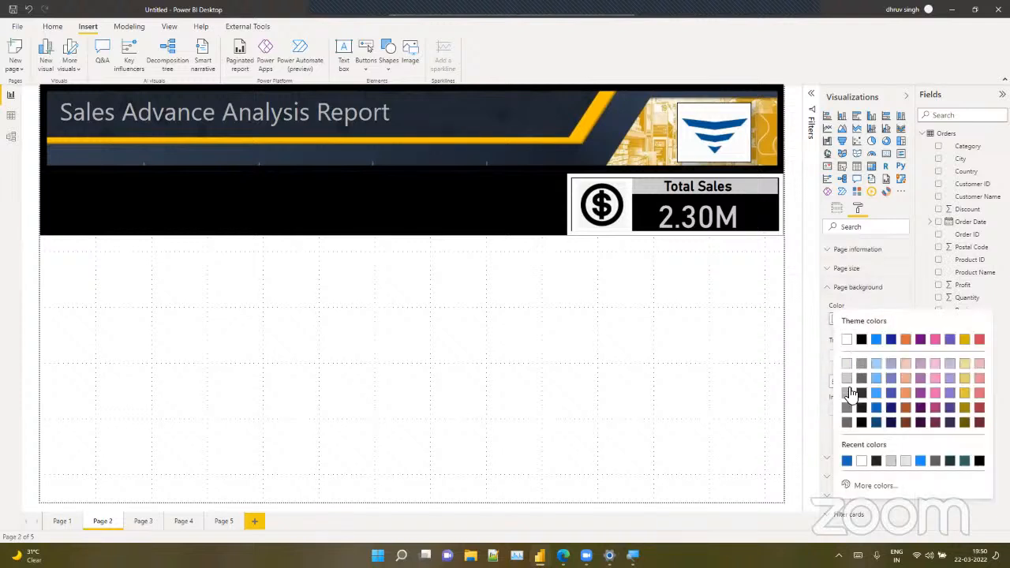
{"action": "left_click", "coordinate": [848, 423]}
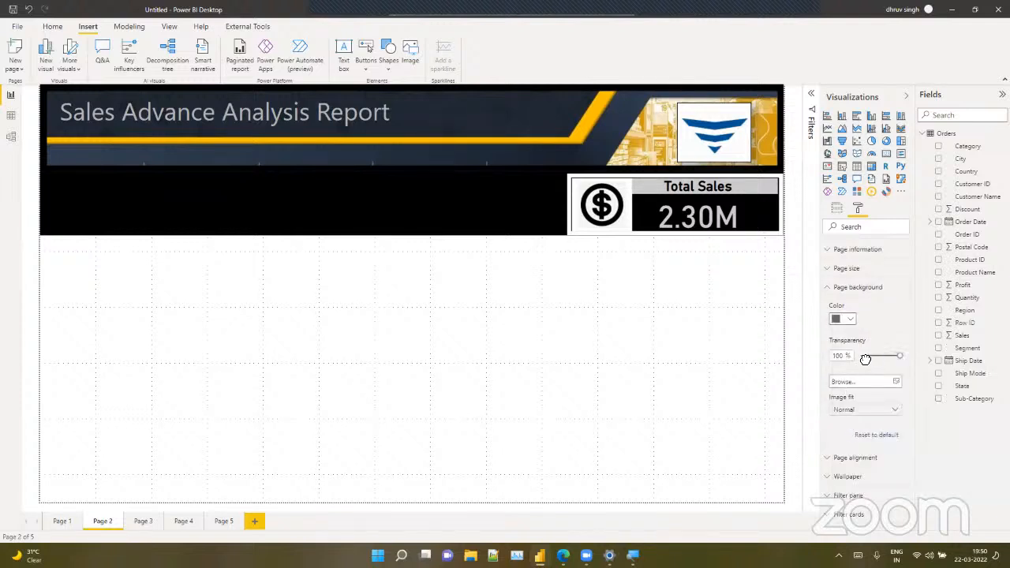
{"action": "left_click_drag", "start_coordinate": [899, 356], "coordinate": [861, 356]}
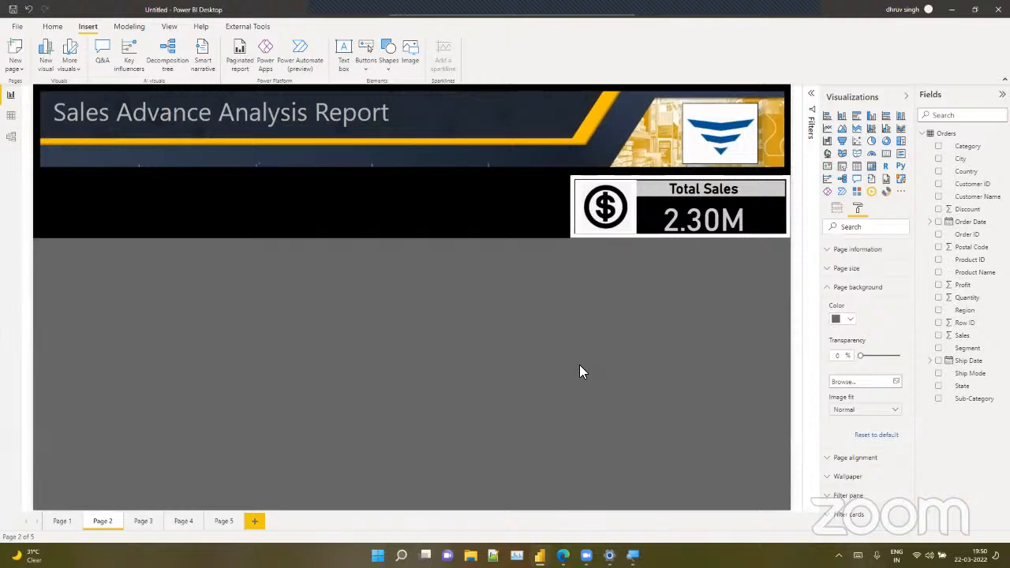
Add an Order Date slicer about 1280 wide and 91 high directly beneath the black strip
{"action": "left_click", "coordinate": [842, 168]}
{"action": "left_click_drag", "start_coordinate": [513, 334], "coordinate": [503, 303]}
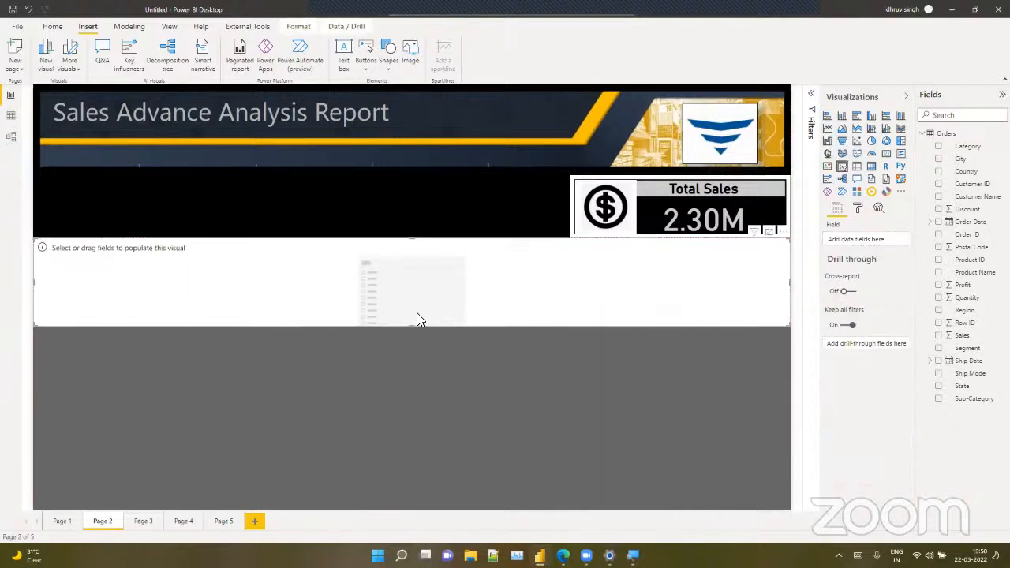
{"action": "left_click_drag", "start_coordinate": [408, 322], "coordinate": [426, 290]}
{"action": "left_click_drag", "start_coordinate": [977, 225], "coordinate": [890, 240]}
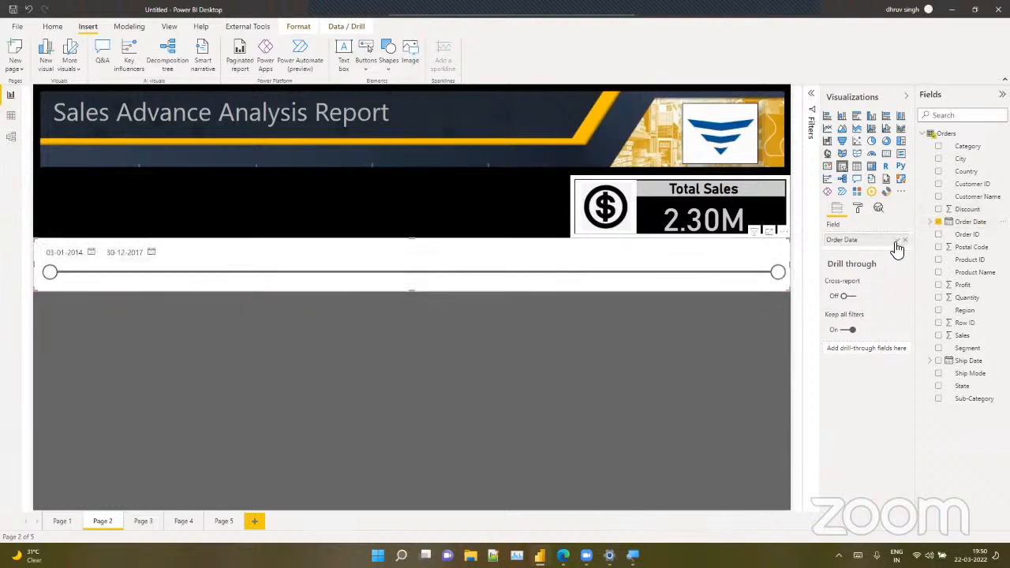
Switch the slicer's Order Date to its date hierarchy and remove Day, Month and Quarter, keeping only Year
{"action": "left_click", "coordinate": [897, 241]}
{"action": "left_click", "coordinate": [855, 309]}
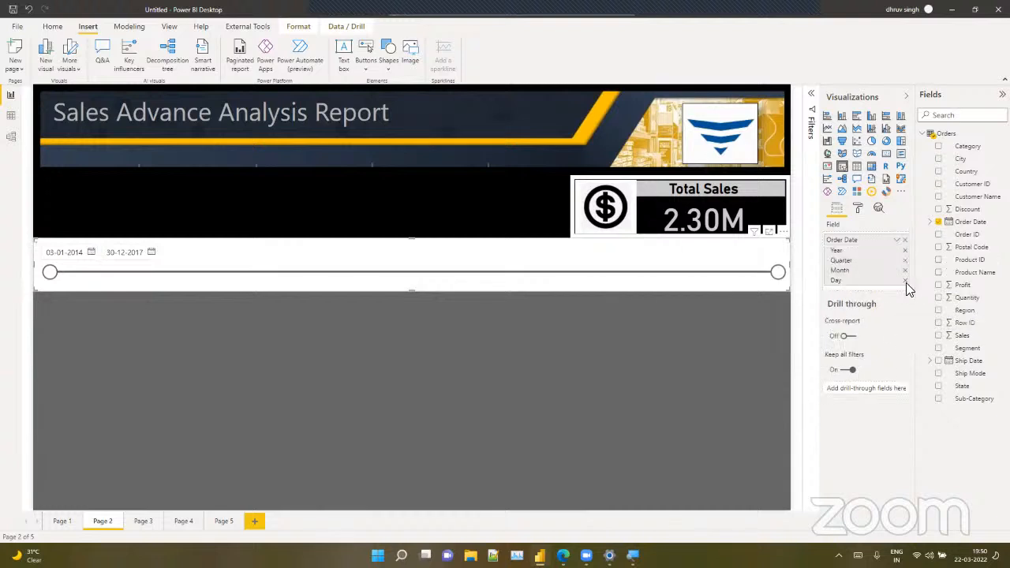
{"action": "left_click", "coordinate": [905, 280]}
{"action": "left_click", "coordinate": [905, 270]}
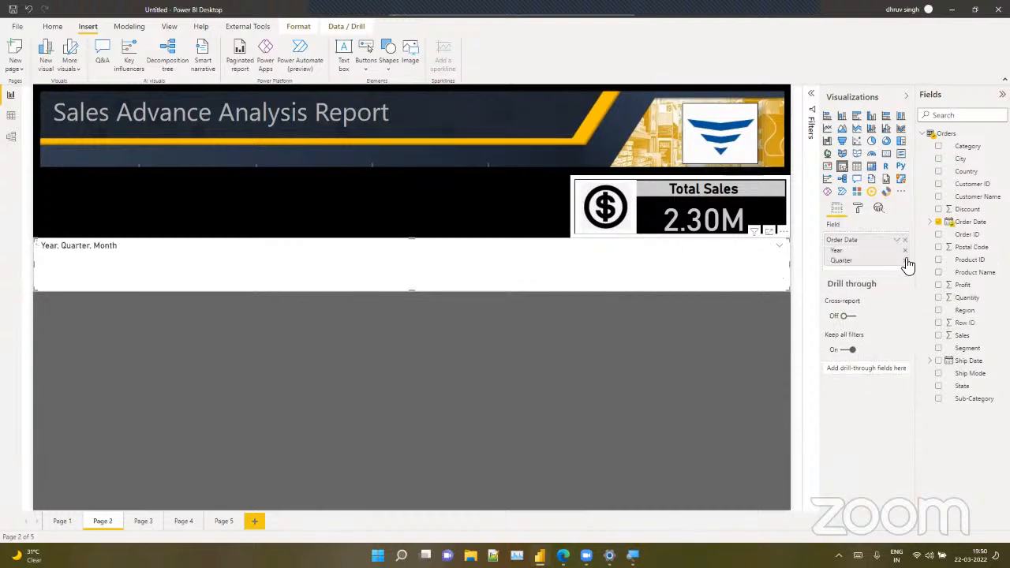
{"action": "left_click", "coordinate": [905, 260]}
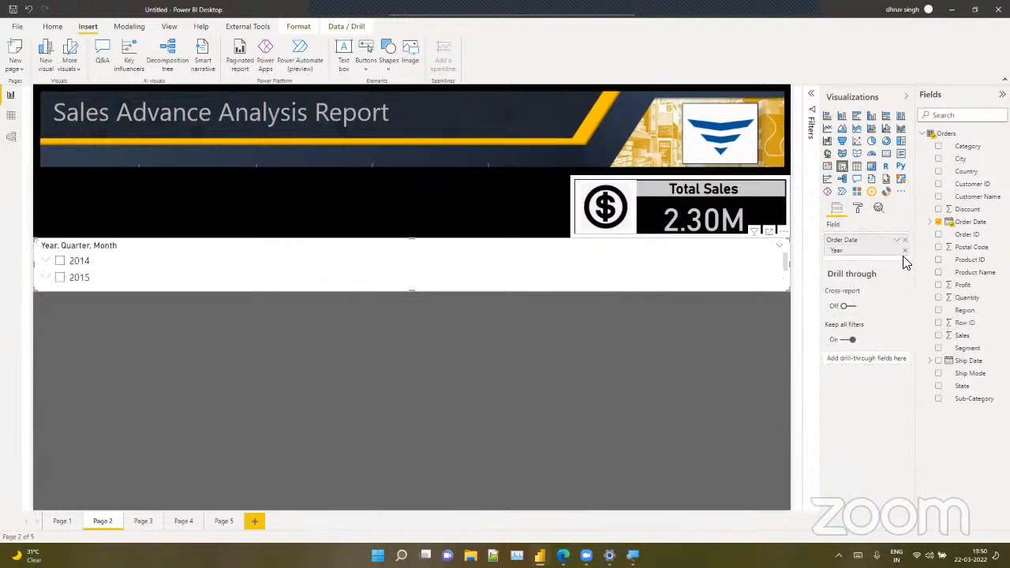
Set the Year slicer's orientation to Horizontal
{"action": "left_click", "coordinate": [862, 212]}
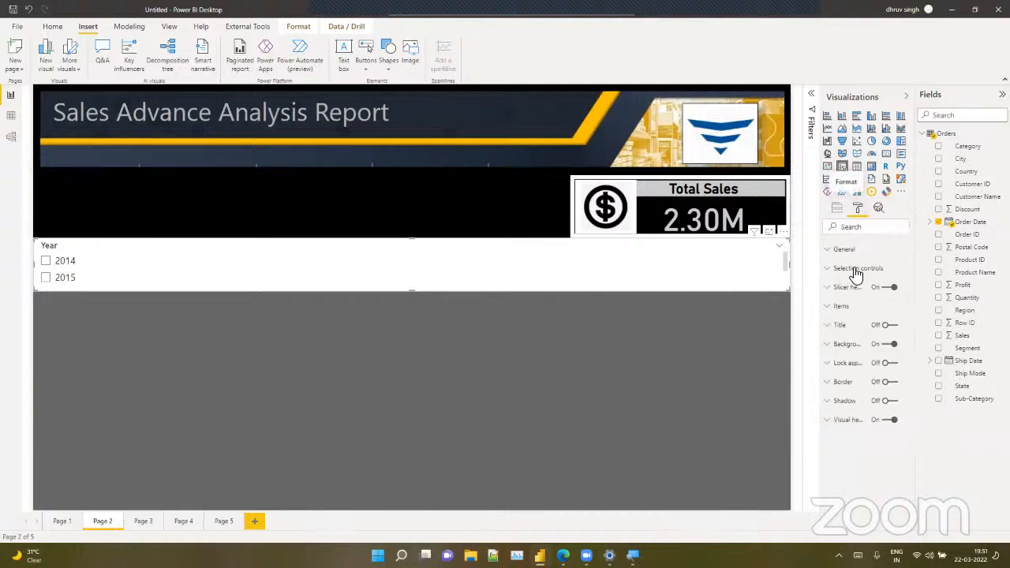
{"action": "left_click", "coordinate": [857, 272]}
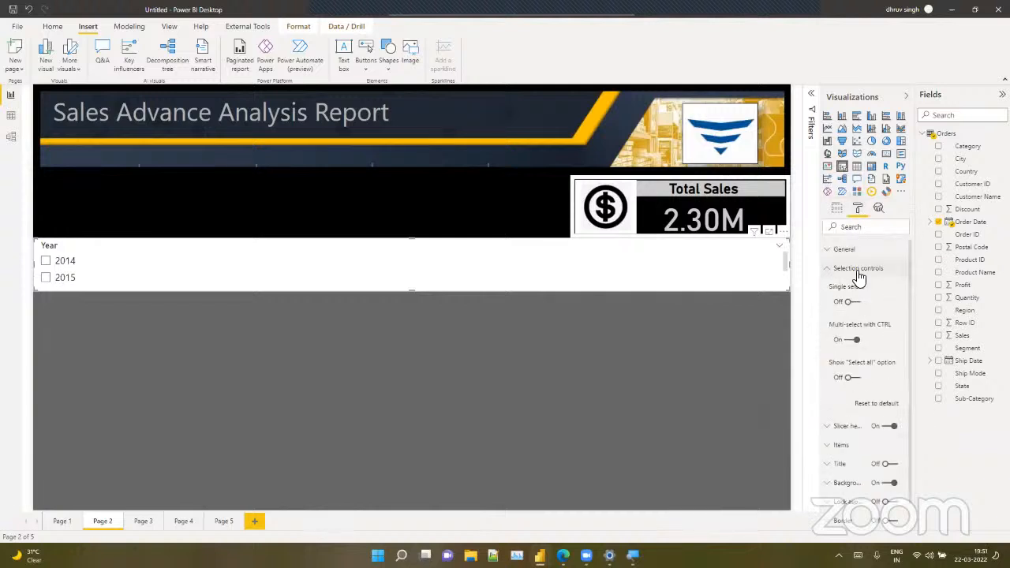
{"action": "left_click", "coordinate": [858, 269]}
{"action": "left_click", "coordinate": [851, 251]}
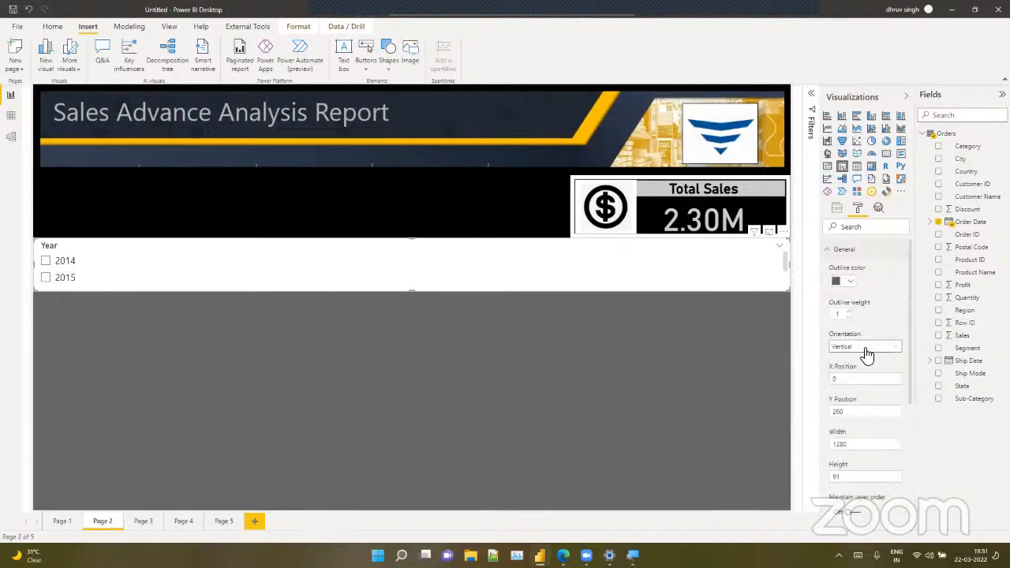
{"action": "left_click", "coordinate": [864, 348]}
{"action": "left_click", "coordinate": [867, 371]}
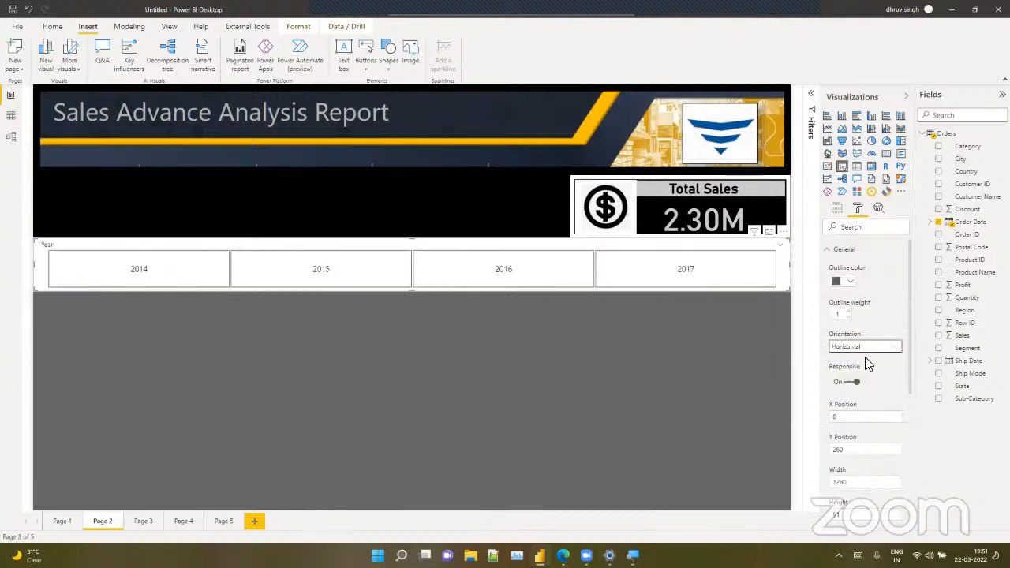
{"action": "left_click", "coordinate": [850, 281]}
{"action": "left_click", "coordinate": [816, 322]}
{"action": "scroll", "coordinate": [853, 316], "scroll_direction": "down", "scroll_amount": 3}
{"action": "scroll", "coordinate": [851, 313], "scroll_direction": "up", "scroll_amount": 2}
{"action": "scroll", "coordinate": [850, 313], "scroll_direction": "up", "scroll_amount": 1}
Give the Year slicer's items a white font color and a near-black background
{"action": "left_click", "coordinate": [841, 260]}
{"action": "left_click", "coordinate": [852, 307]}
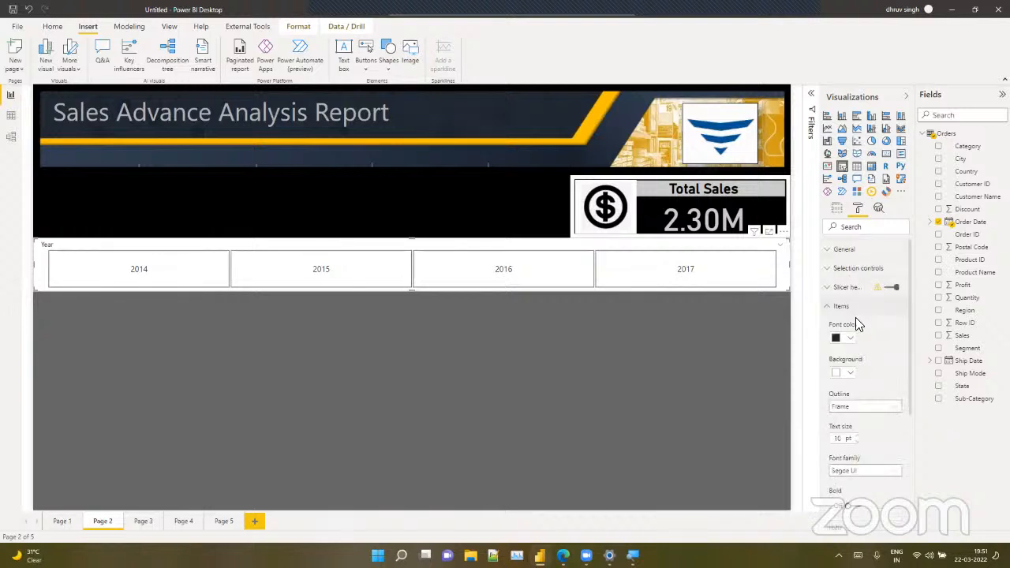
{"action": "left_click", "coordinate": [851, 339]}
{"action": "left_click", "coordinate": [849, 359]}
{"action": "left_click", "coordinate": [850, 376]}
{"action": "left_click", "coordinate": [848, 327]}
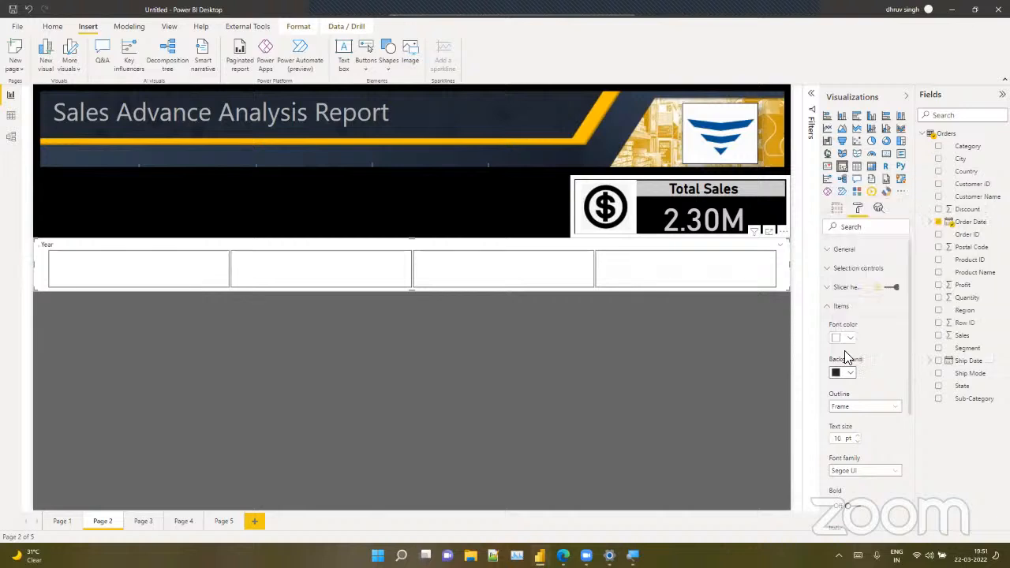
Set the slicer items' text size to 11 pt and make the text bold
{"action": "scroll", "coordinate": [849, 373], "scroll_direction": "down", "scroll_amount": 3}
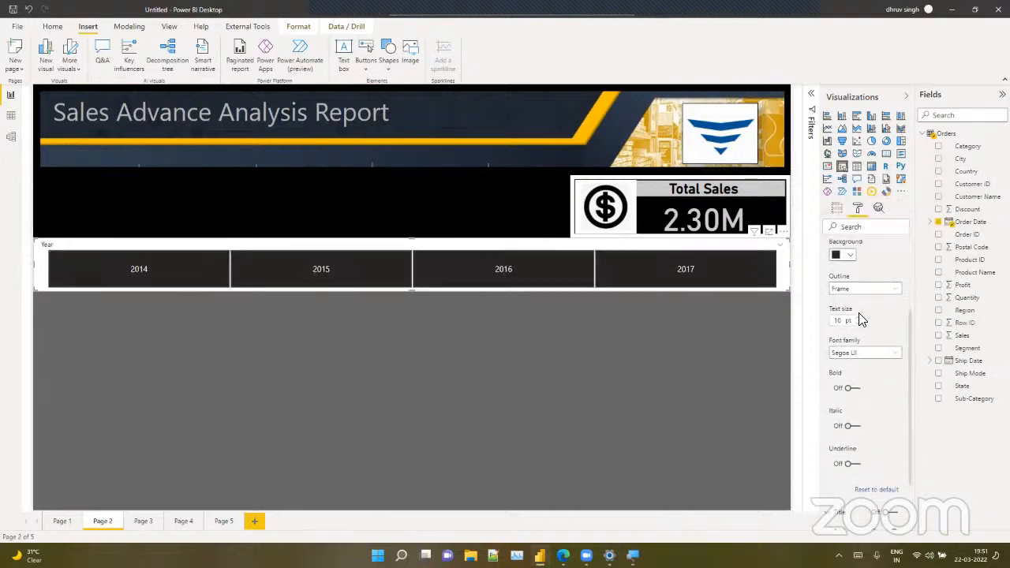
{"action": "left_click", "coordinate": [859, 319]}
{"action": "left_click", "coordinate": [853, 388]}
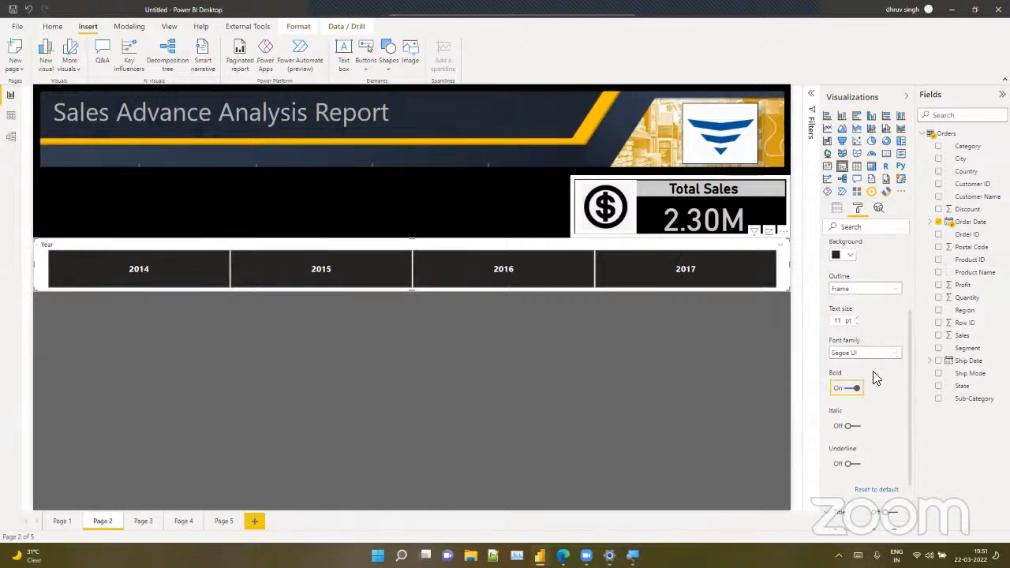
{"action": "scroll", "coordinate": [873, 355], "scroll_direction": "up", "scroll_amount": 5}
{"action": "left_click", "coordinate": [878, 310]}
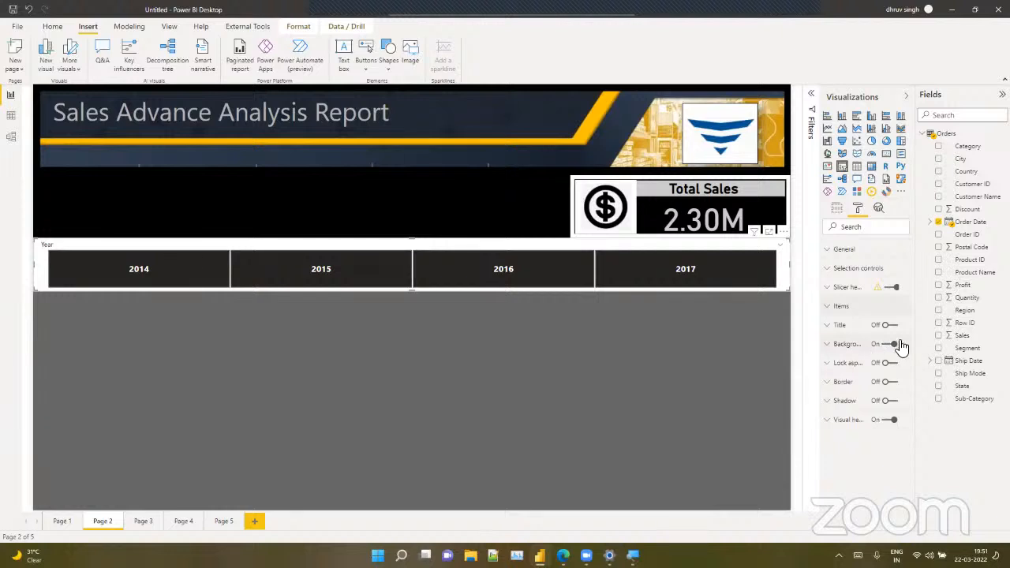
Turn off the Year slicer's background and its slicer header
{"action": "left_click", "coordinate": [893, 345]}
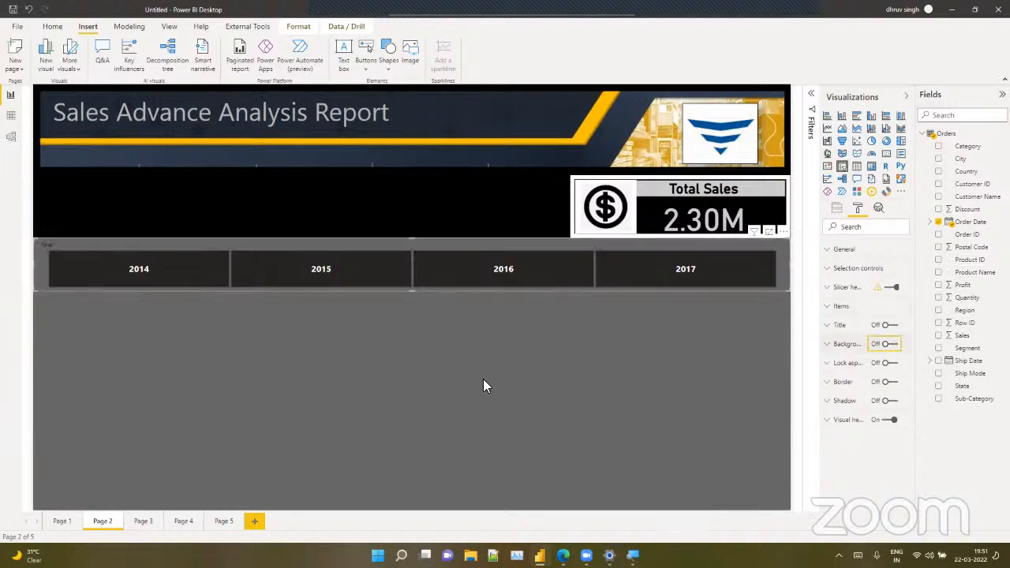
{"action": "left_click", "coordinate": [894, 288]}
{"action": "left_click", "coordinate": [432, 335]}
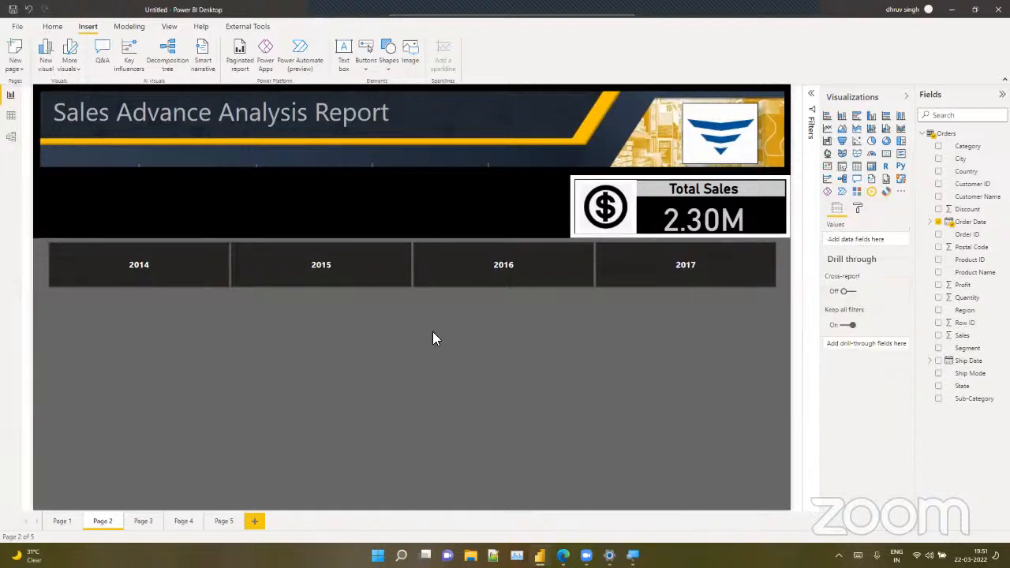
Reduce the Year slicer to a thin strip and turn its background on in a medium gray
{"action": "left_click", "coordinate": [323, 289]}
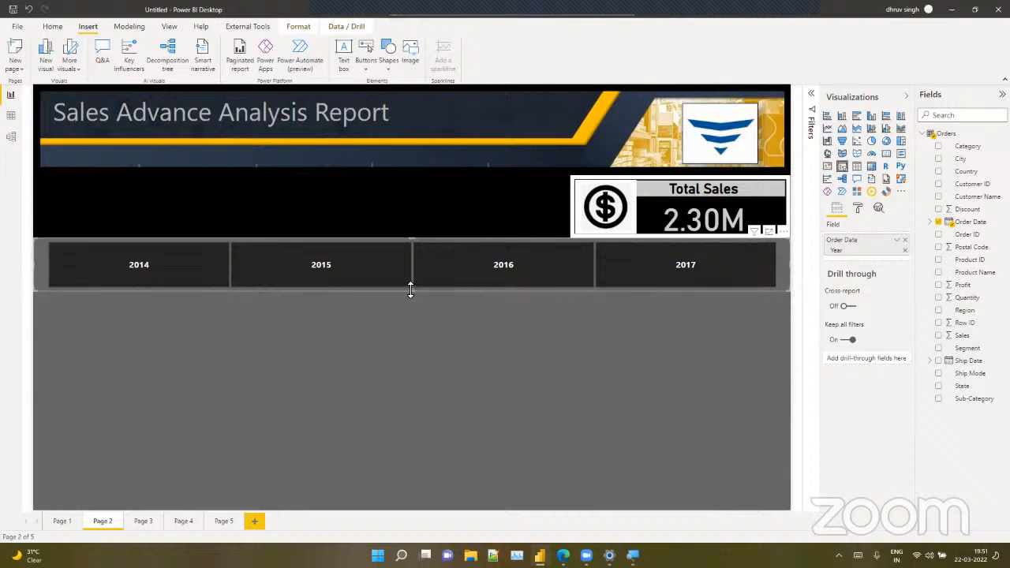
{"action": "left_click_drag", "start_coordinate": [410, 291], "coordinate": [411, 265]}
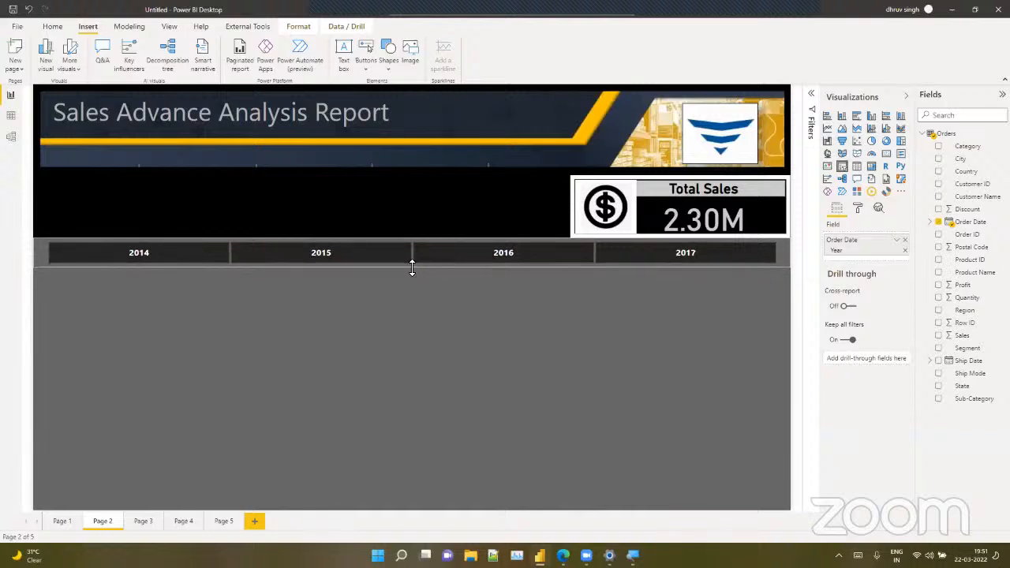
{"action": "left_click", "coordinate": [860, 209]}
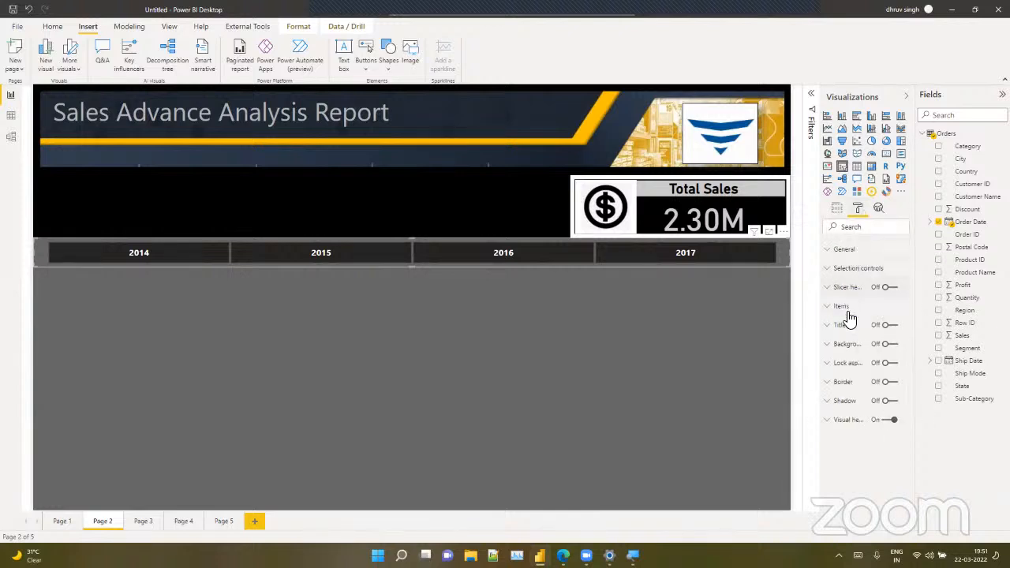
{"action": "left_click", "coordinate": [849, 345]}
{"action": "left_click", "coordinate": [887, 347]}
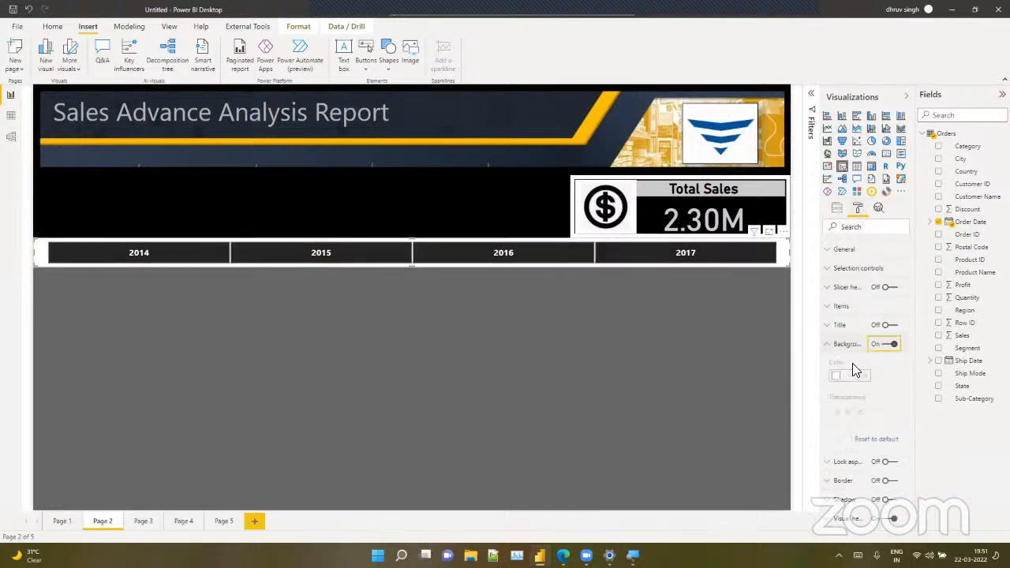
{"action": "left_click", "coordinate": [850, 376]}
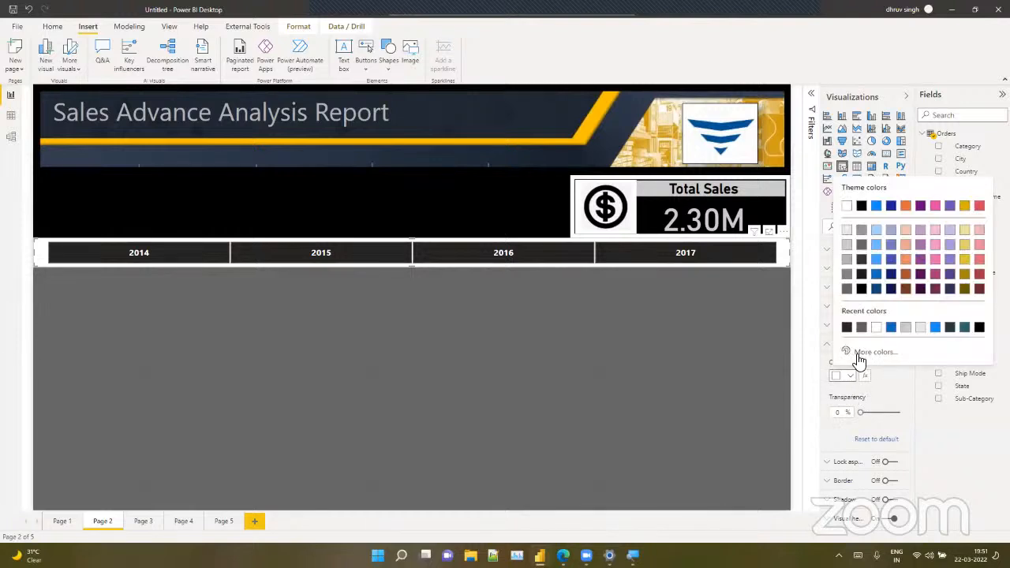
{"action": "left_click", "coordinate": [851, 277]}
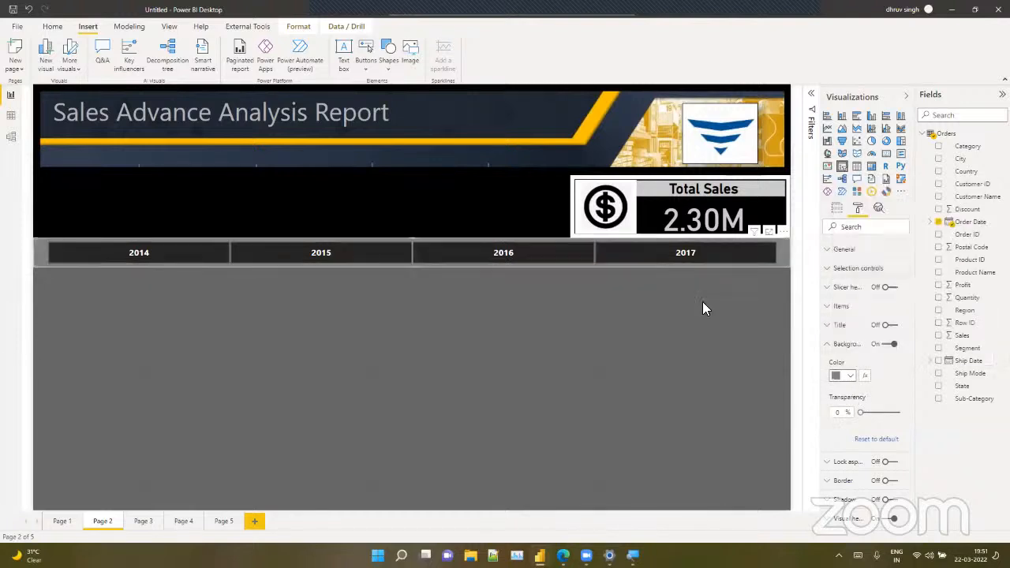
Turn on the border and the shadow of the Year slicer
{"action": "left_click", "coordinate": [702, 303]}
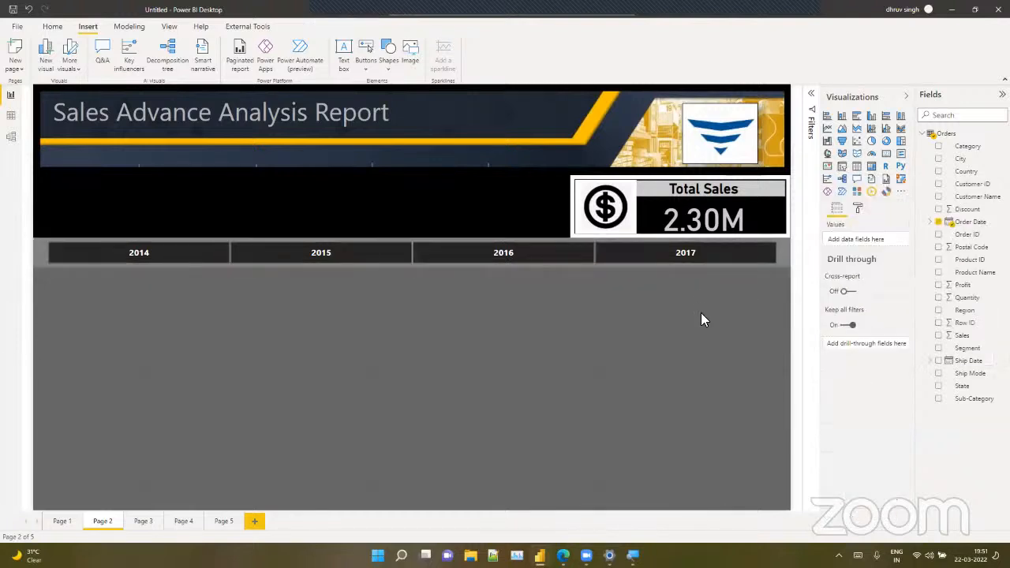
{"action": "left_click", "coordinate": [784, 267]}
{"action": "left_click", "coordinate": [858, 210]}
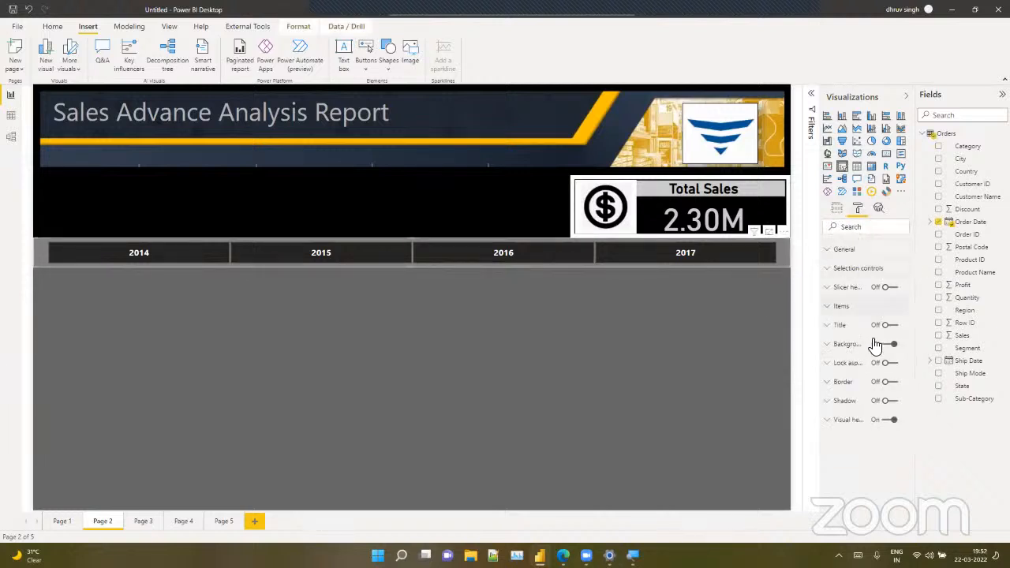
{"action": "left_click", "coordinate": [889, 384]}
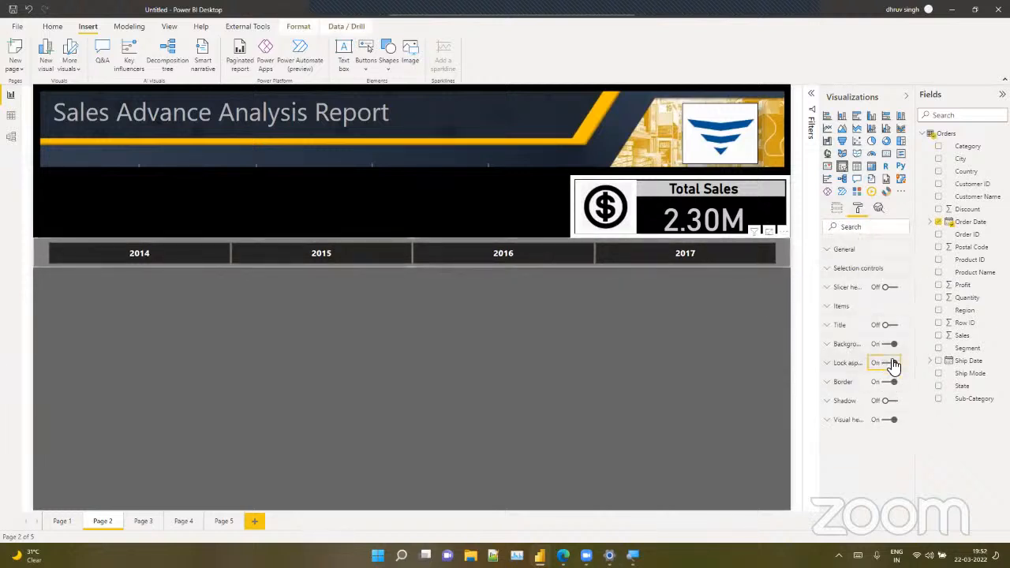
{"action": "left_click", "coordinate": [619, 351]}
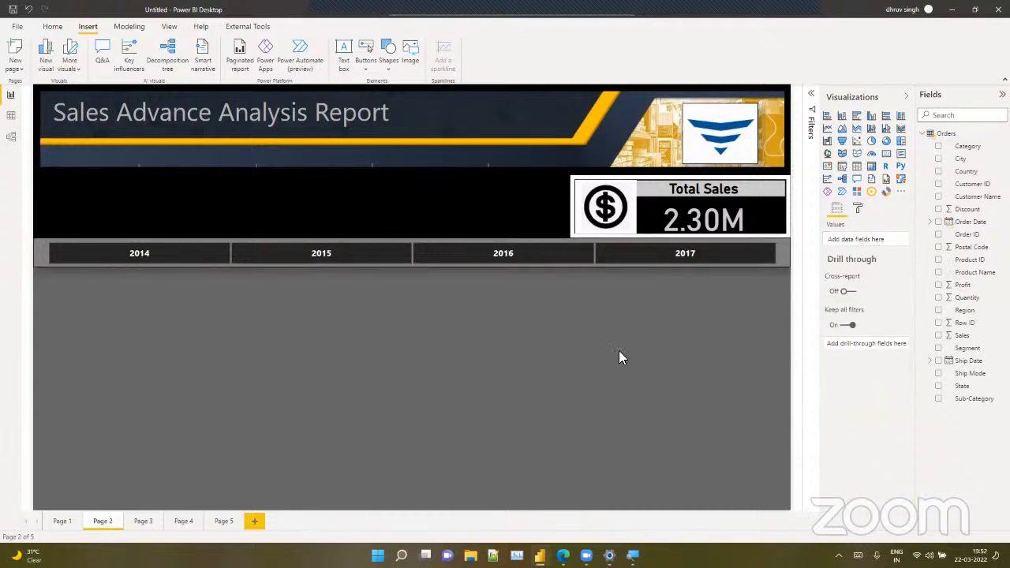
Move the Year slicer down clear of the Total Sales card and make the card's white frame slightly taller
{"action": "left_click", "coordinate": [579, 226]}
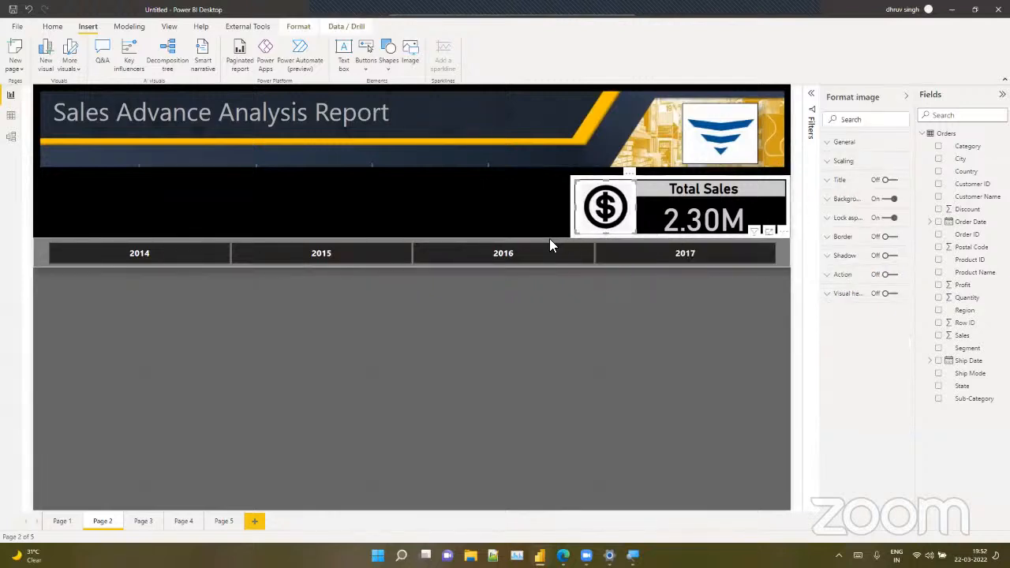
{"action": "left_click", "coordinate": [541, 267]}
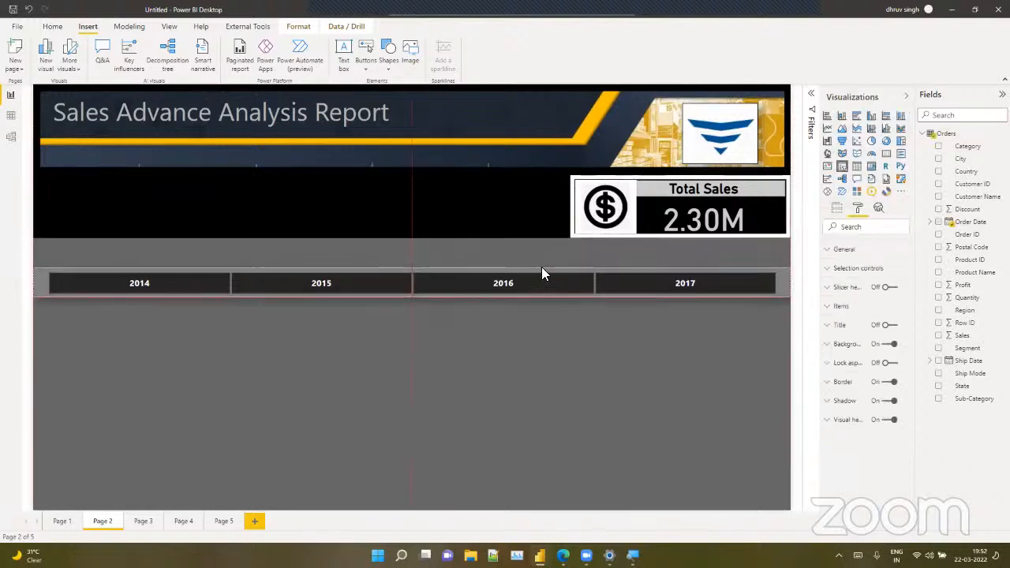
{"action": "left_click", "coordinate": [682, 237]}
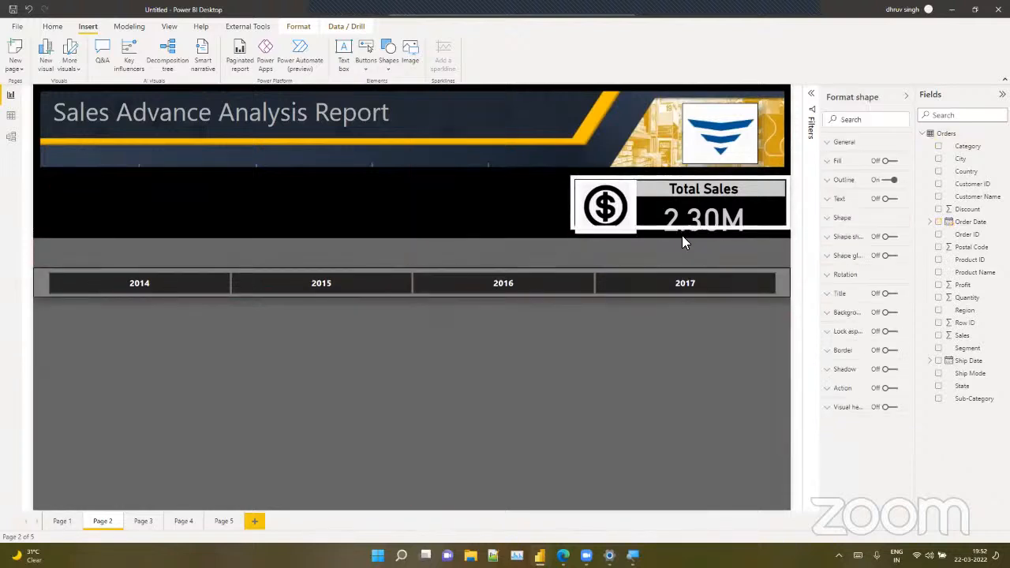
{"action": "mouse_move", "coordinate": [682, 235]}
{"action": "left_mouse_down"}
{"action": "mouse_move", "coordinate": [674, 284]}
{"action": "mouse_move", "coordinate": [678, 248]}
{"action": "left_mouse_up"}
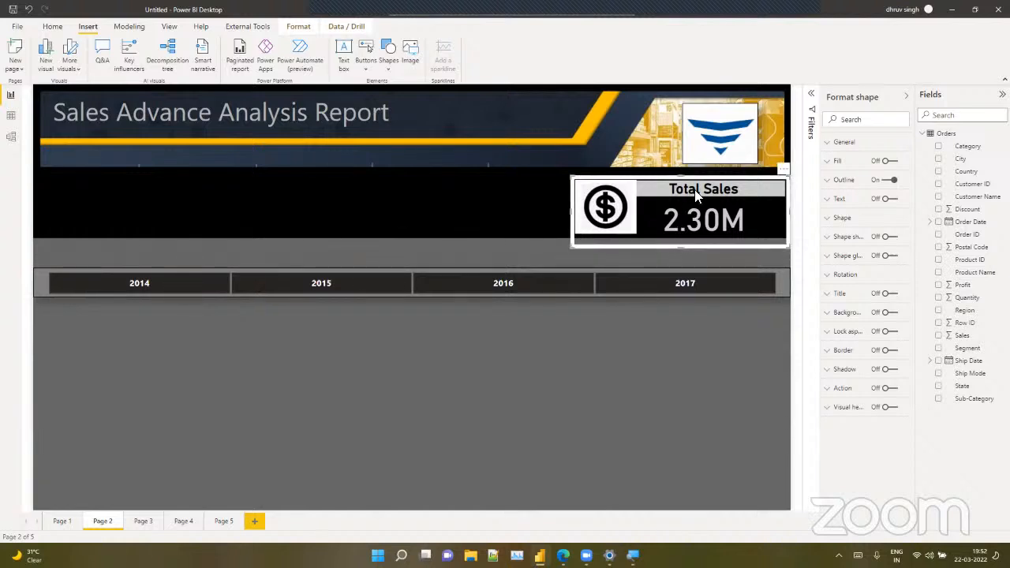
{"action": "left_click_drag", "start_coordinate": [786, 168], "coordinate": [786, 163]}
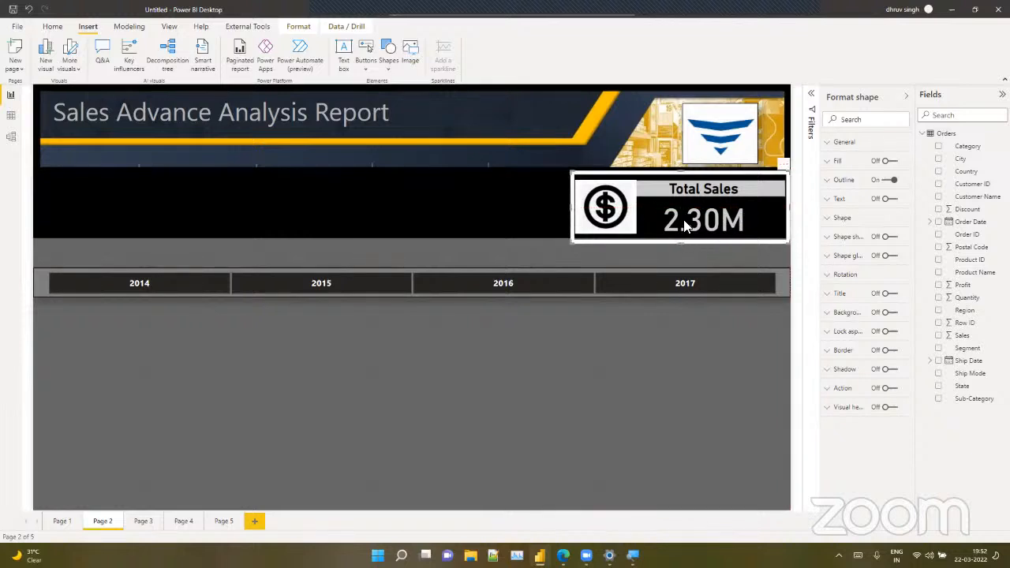
{"action": "mouse_move", "coordinate": [684, 221]}
{"action": "left_mouse_down"}
{"action": "mouse_move", "coordinate": [680, 242]}
{"action": "mouse_move", "coordinate": [680, 232]}
{"action": "left_mouse_up"}
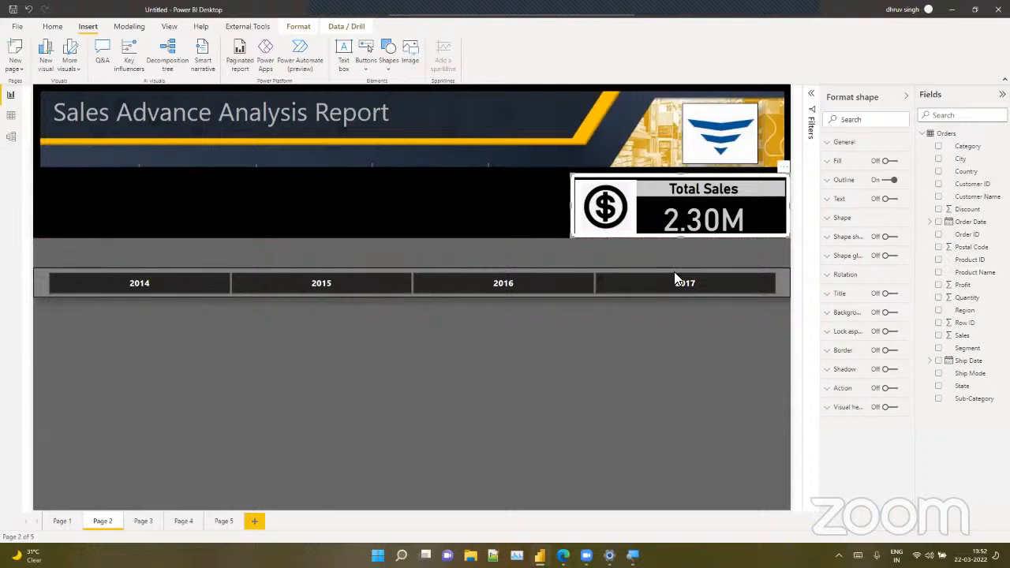
{"action": "left_click", "coordinate": [672, 249]}
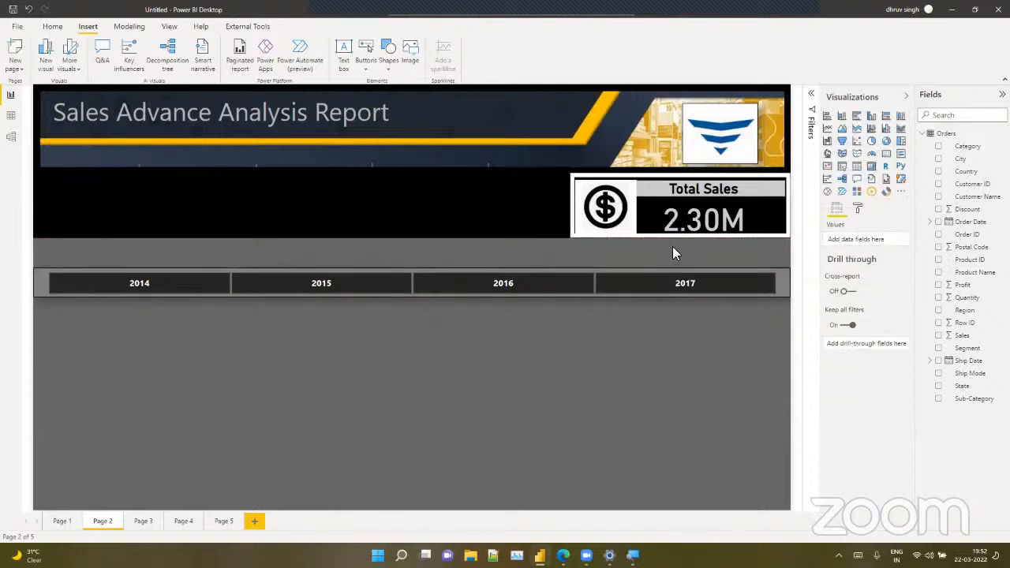
Shift the Total Sales card and its dollar icon slightly upward and fit the white frame around them again
{"action": "left_click", "coordinate": [785, 176]}
{"action": "left_click_drag", "start_coordinate": [785, 176], "coordinate": [632, 238]}
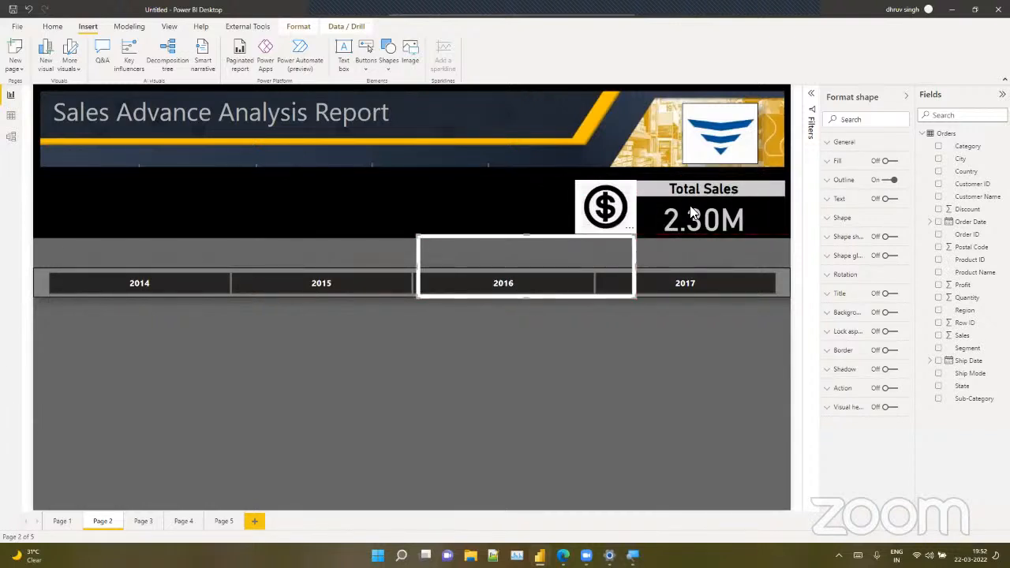
{"action": "left_click", "coordinate": [692, 209]}
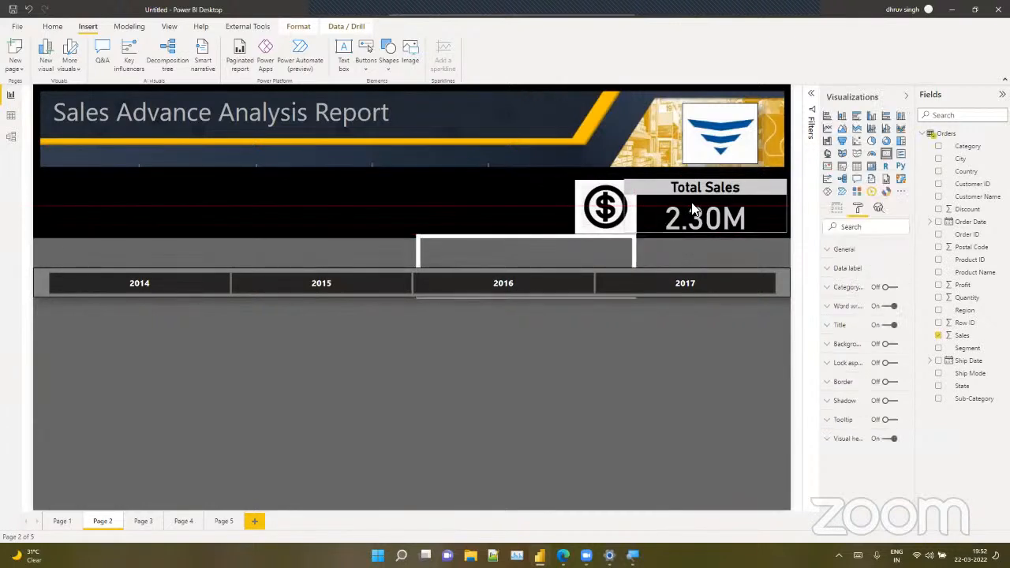
{"action": "left_click_drag", "start_coordinate": [692, 209], "coordinate": [694, 207]}
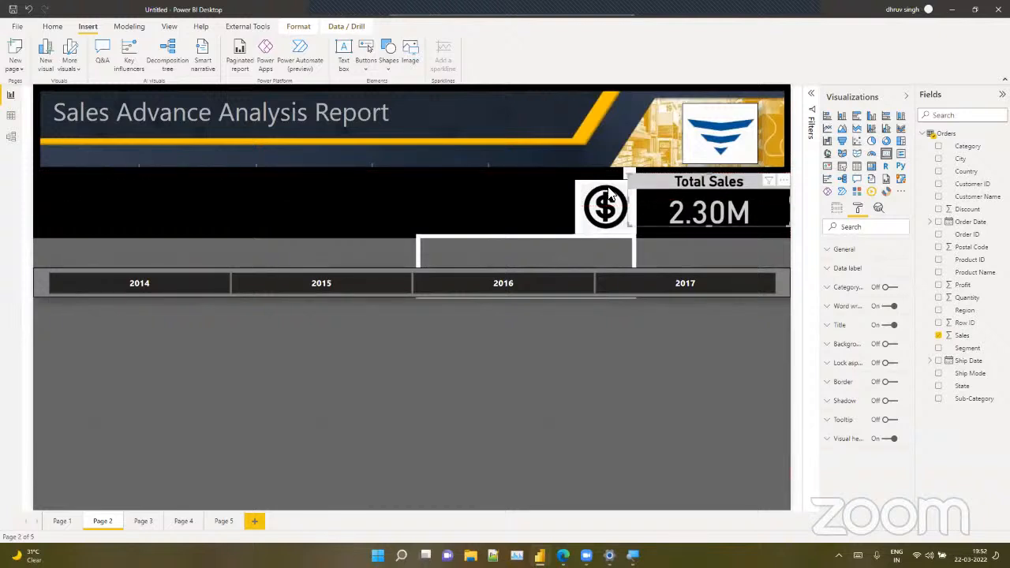
{"action": "left_click_drag", "start_coordinate": [608, 189], "coordinate": [608, 183]}
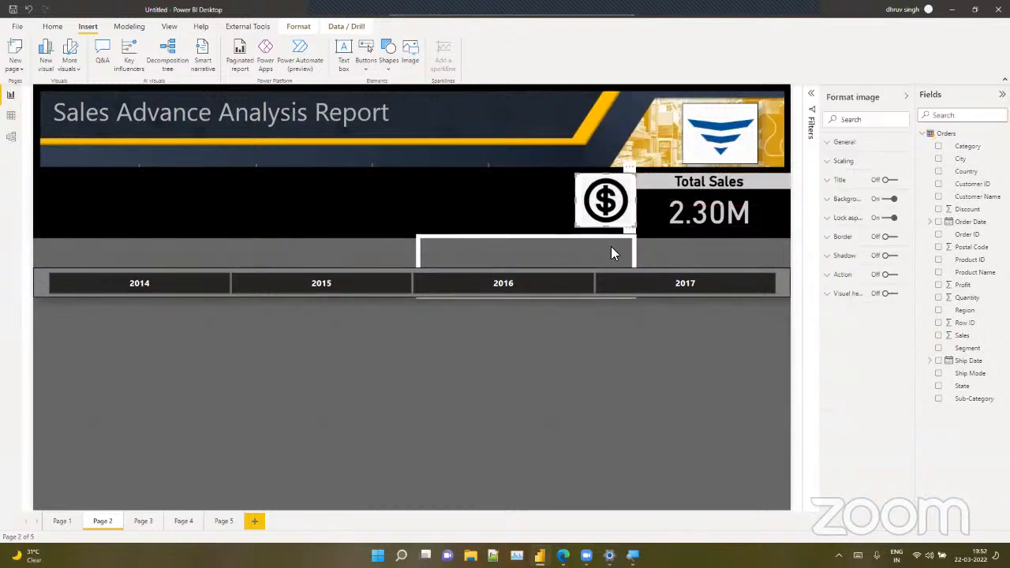
{"action": "left_click_drag", "start_coordinate": [612, 253], "coordinate": [766, 188]}
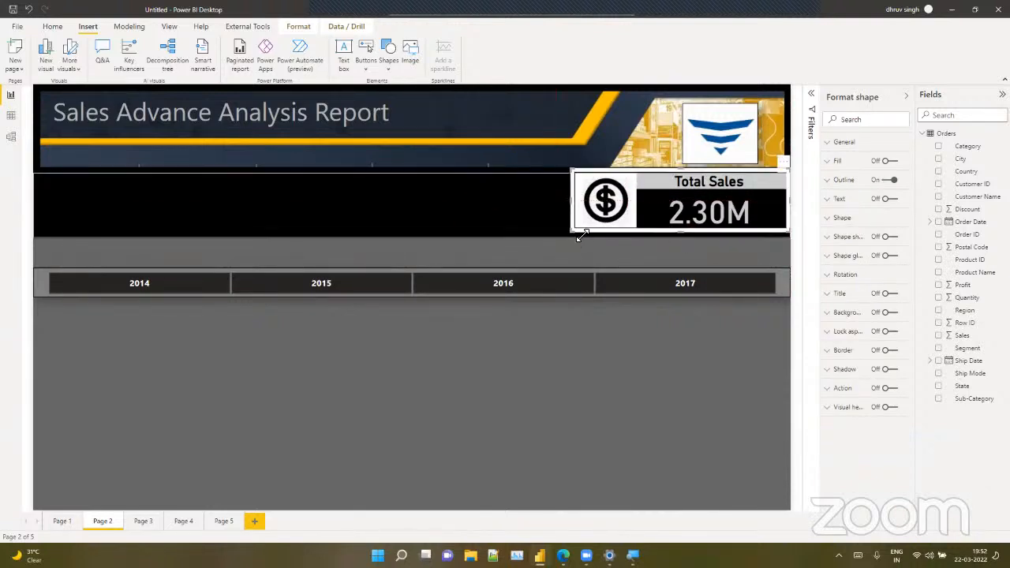
Shorten the black band to the Total Sales frame's lower edge and move the Year slicer up directly beneath it
{"action": "left_click", "coordinate": [438, 236]}
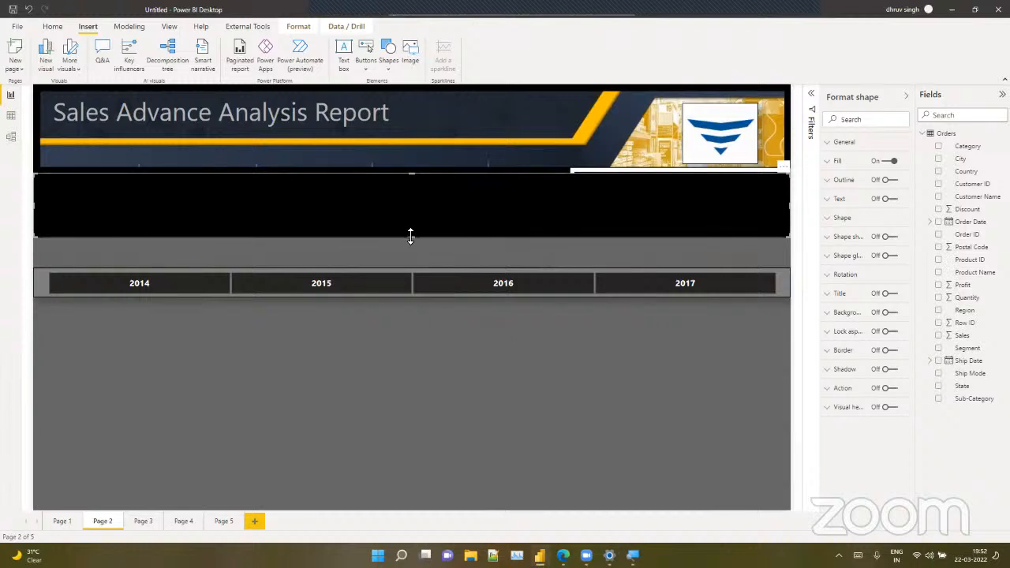
{"action": "left_click_drag", "start_coordinate": [410, 237], "coordinate": [413, 231]}
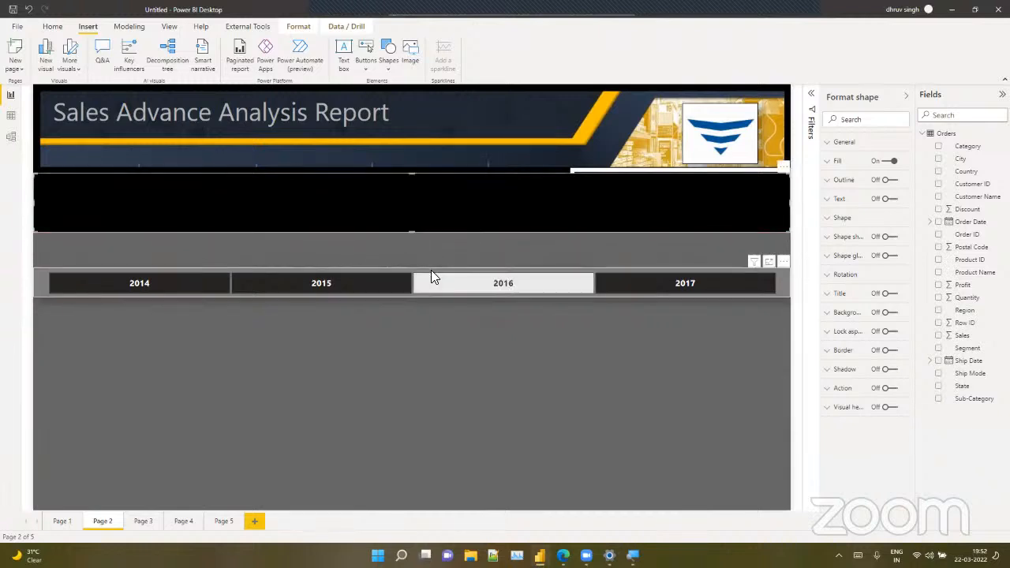
{"action": "left_click_drag", "start_coordinate": [431, 267], "coordinate": [437, 237]}
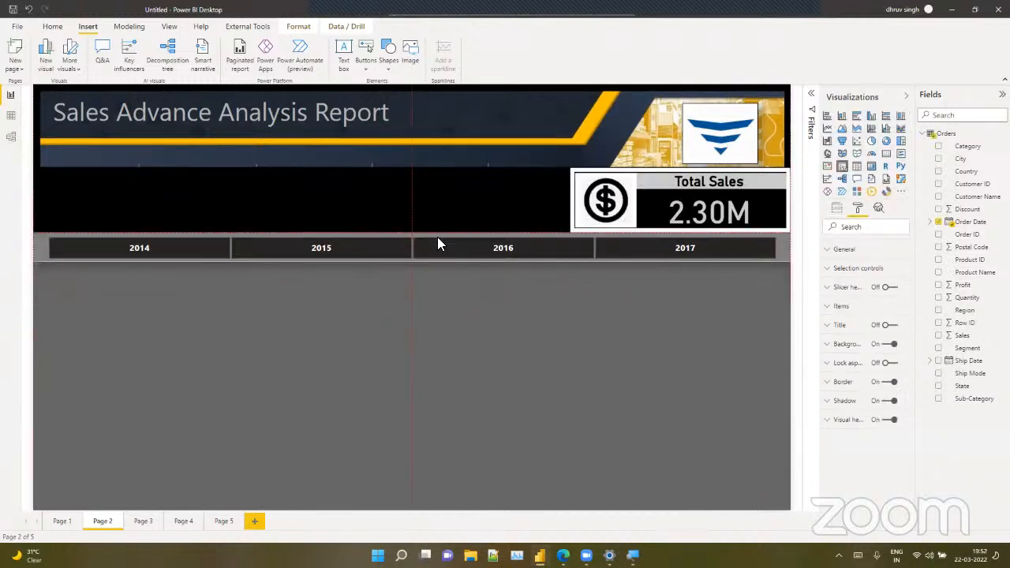
{"action": "left_click", "coordinate": [422, 334]}
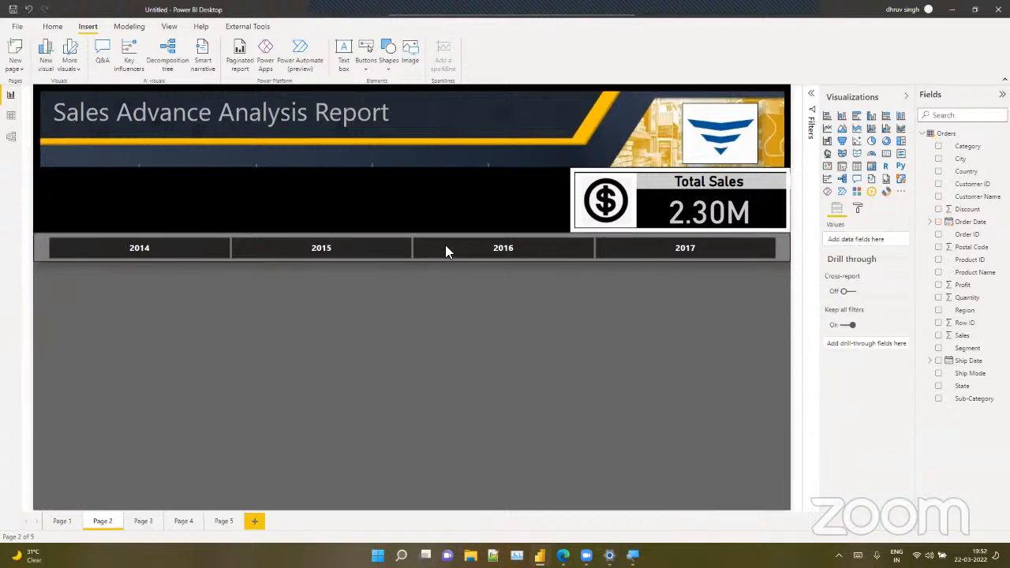
Nudge the Year slicer up and down to leave a small gap below the black band
{"action": "left_click_drag", "start_coordinate": [449, 240], "coordinate": [449, 243]}
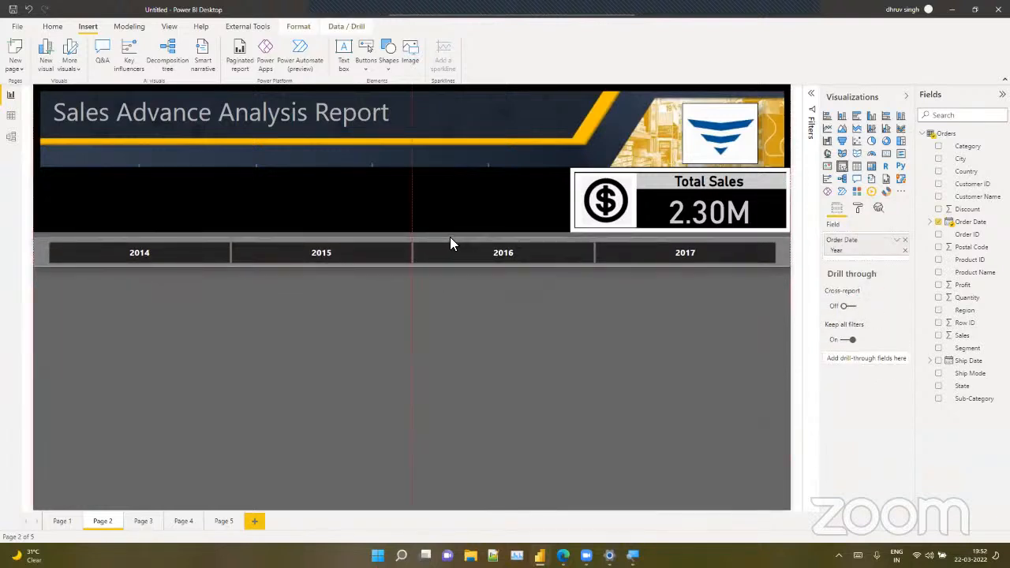
{"action": "key", "text": "Up"}
{"action": "key", "text": "Up"}
{"action": "key", "text": "Up"}
{"action": "key", "text": "Up"}
{"action": "key", "text": "Up"}
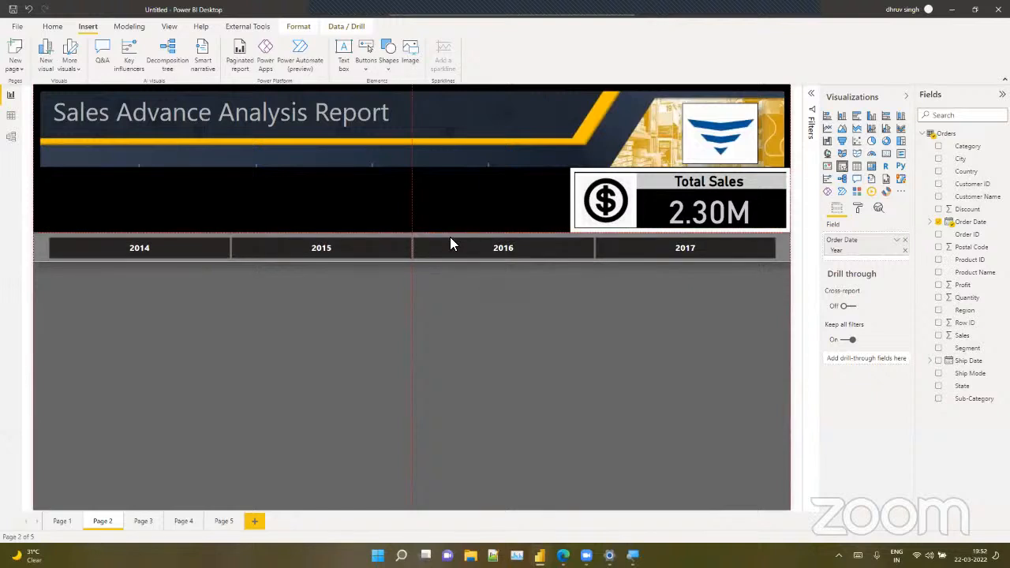
{"action": "key", "text": "Down"}
{"action": "key", "text": "Down"}
{"action": "key", "text": "Down"}
{"action": "key", "text": "Down"}
{"action": "key", "text": "Down"}
{"action": "key", "text": "Down"}
{"action": "key", "text": "Down"}
{"action": "key", "text": "Down"}
{"action": "key", "text": "Down"}
{"action": "key", "text": "Down"}
{"action": "key", "text": "Down"}
{"action": "key", "text": "Down"}
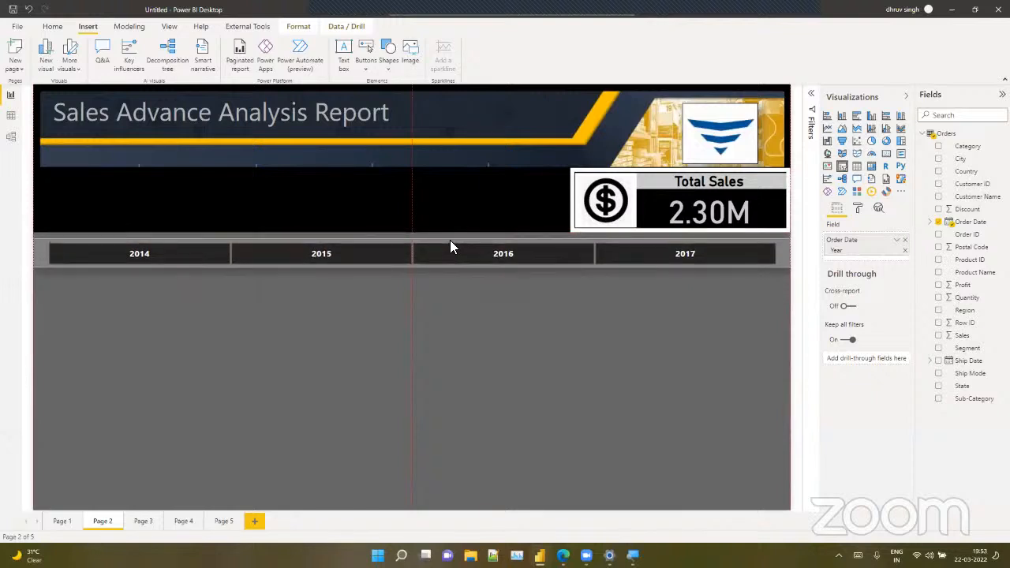
Try outline weights of 6 pt and 5 pt on the Total Sales frame and restore 7 pt
{"action": "left_click", "coordinate": [690, 226]}
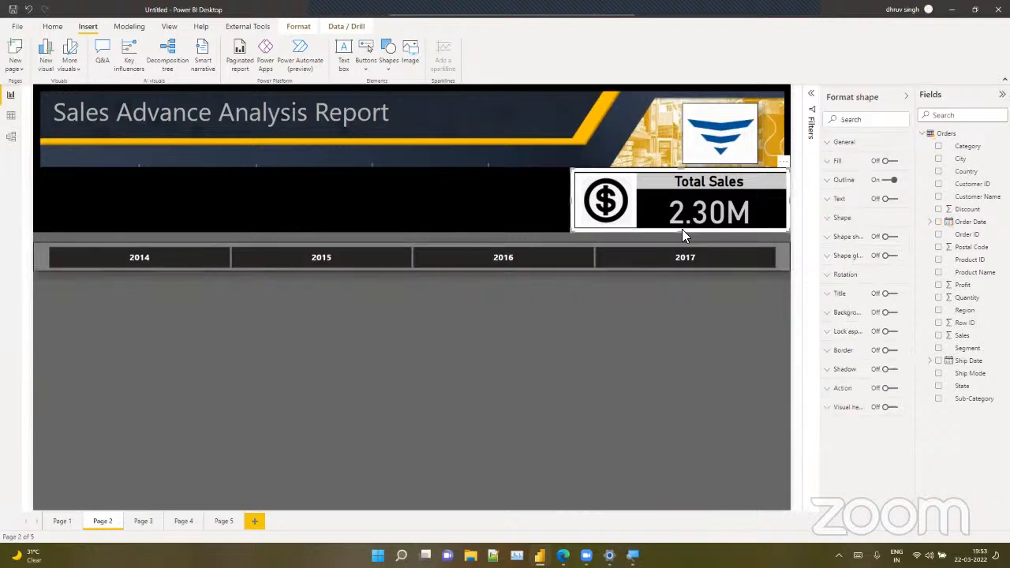
{"action": "left_click", "coordinate": [835, 181]}
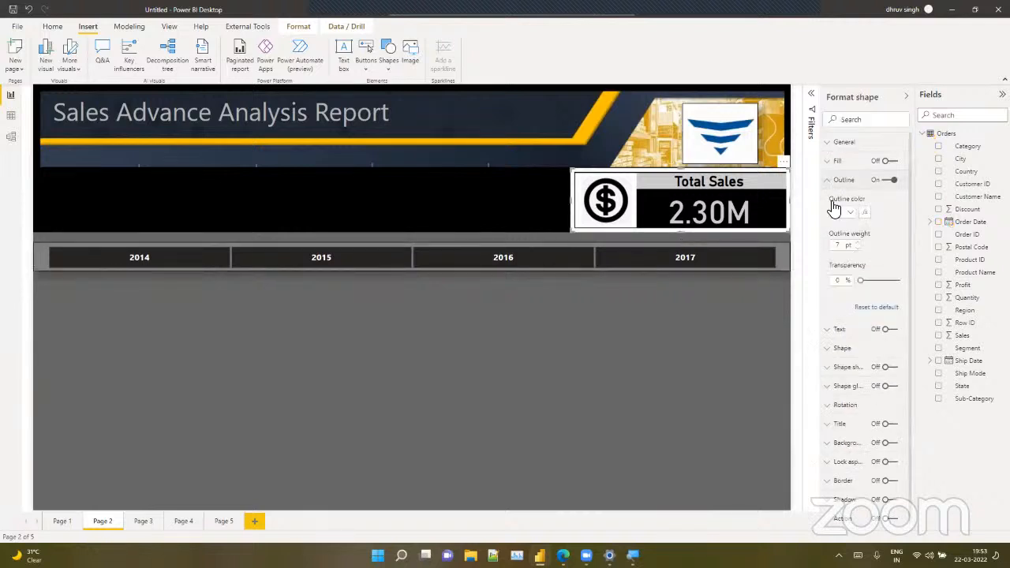
{"action": "left_click", "coordinate": [857, 244]}
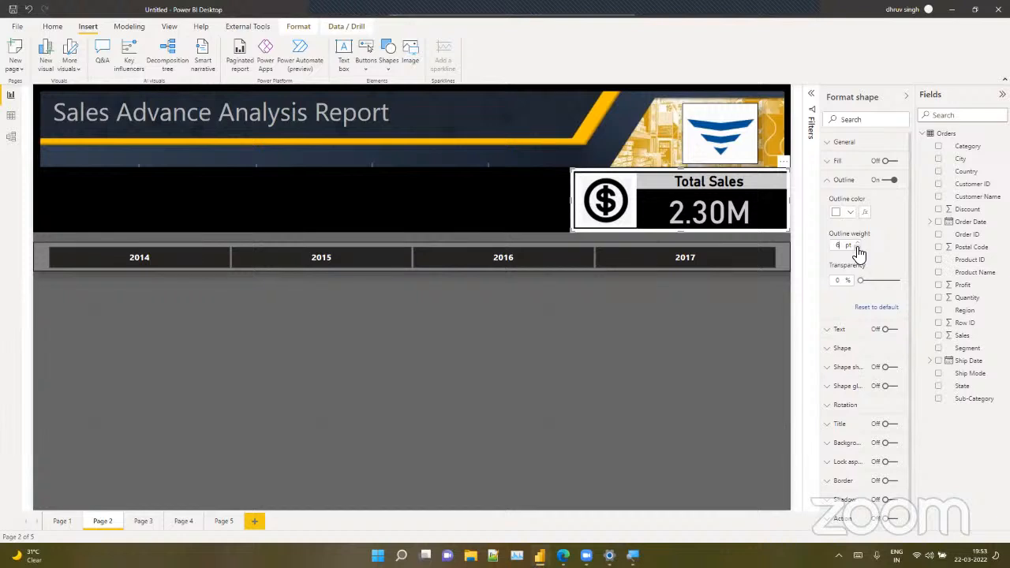
{"action": "left_click", "coordinate": [858, 246]}
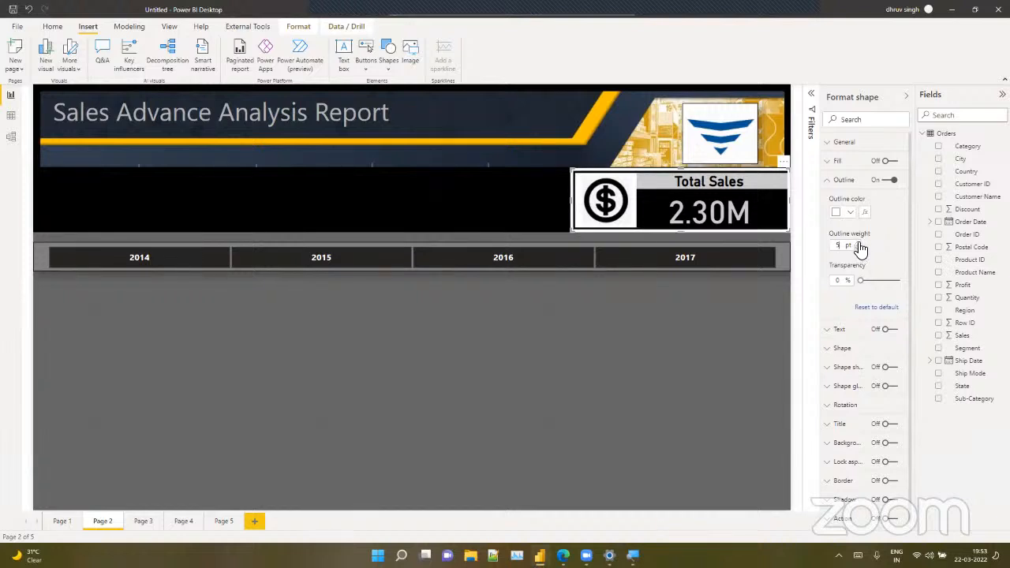
{"action": "left_click", "coordinate": [858, 243]}
{"action": "left_click", "coordinate": [859, 244]}
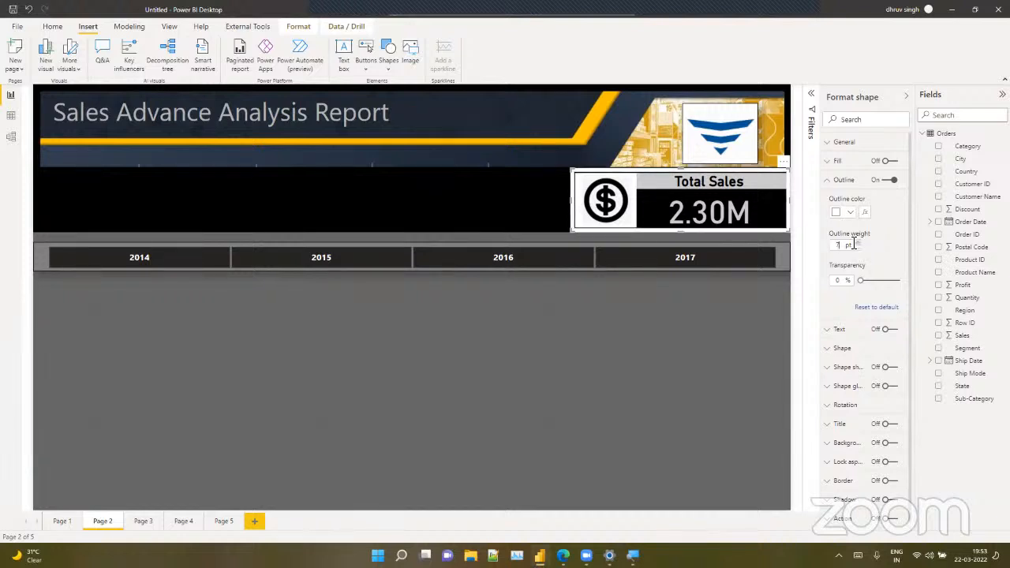
{"action": "left_click", "coordinate": [651, 237]}
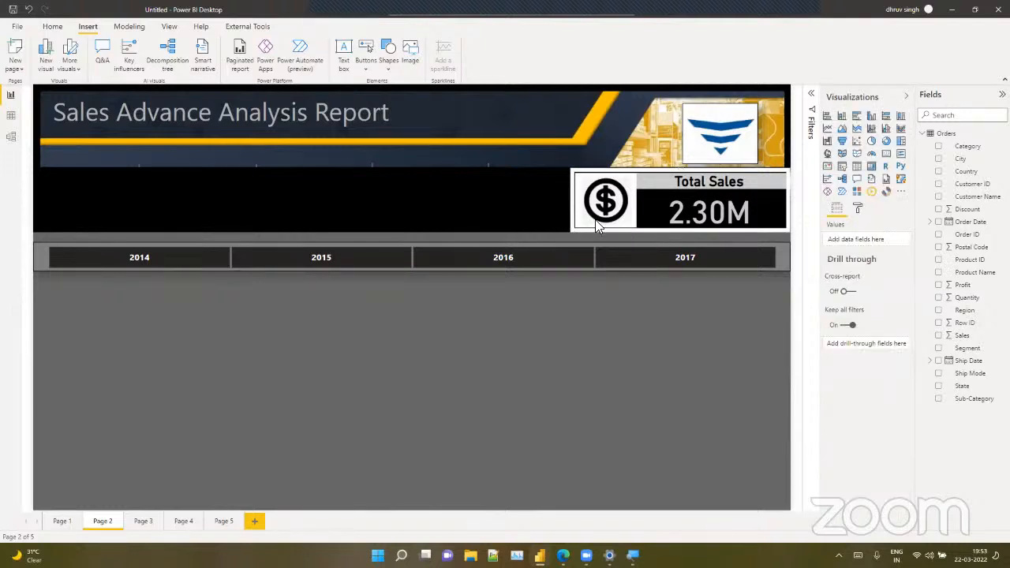
Extend the black band slightly below the Total Sales frame and move the Year slicer up against its lower edge
{"action": "left_click", "coordinate": [477, 219]}
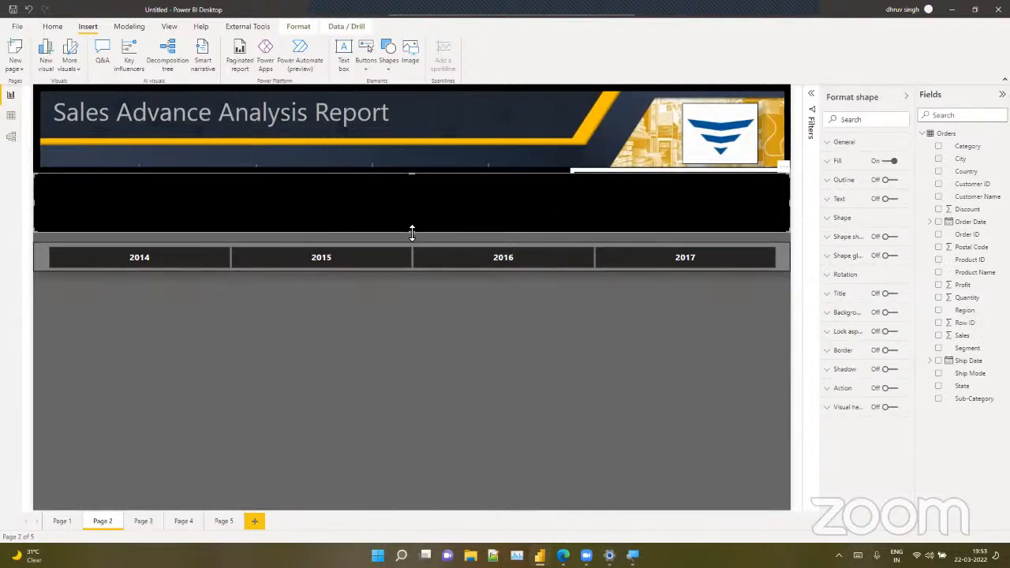
{"action": "left_click_drag", "start_coordinate": [410, 232], "coordinate": [411, 234]}
{"action": "left_click", "coordinate": [413, 302]}
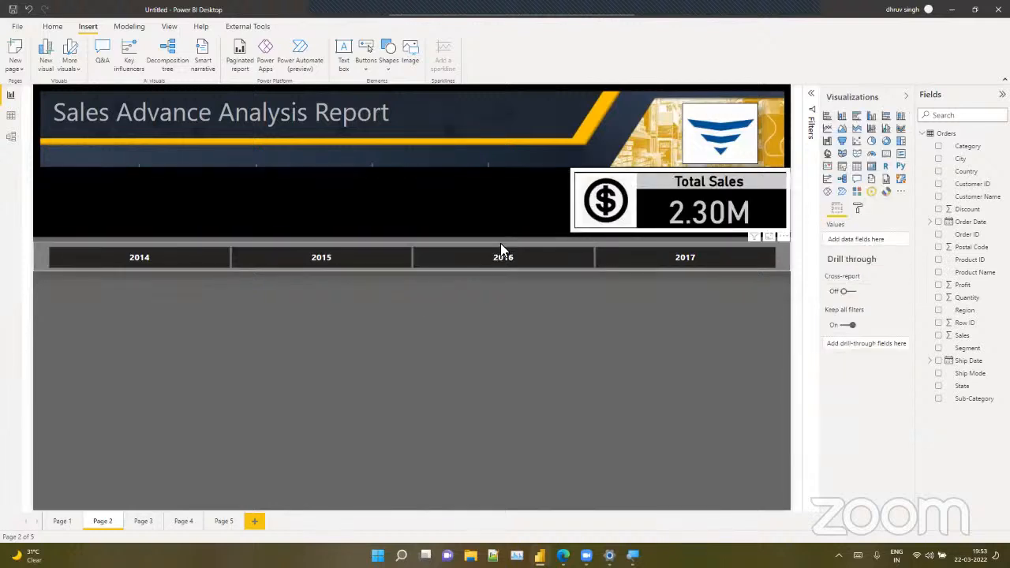
{"action": "left_click_drag", "start_coordinate": [503, 242], "coordinate": [503, 236]}
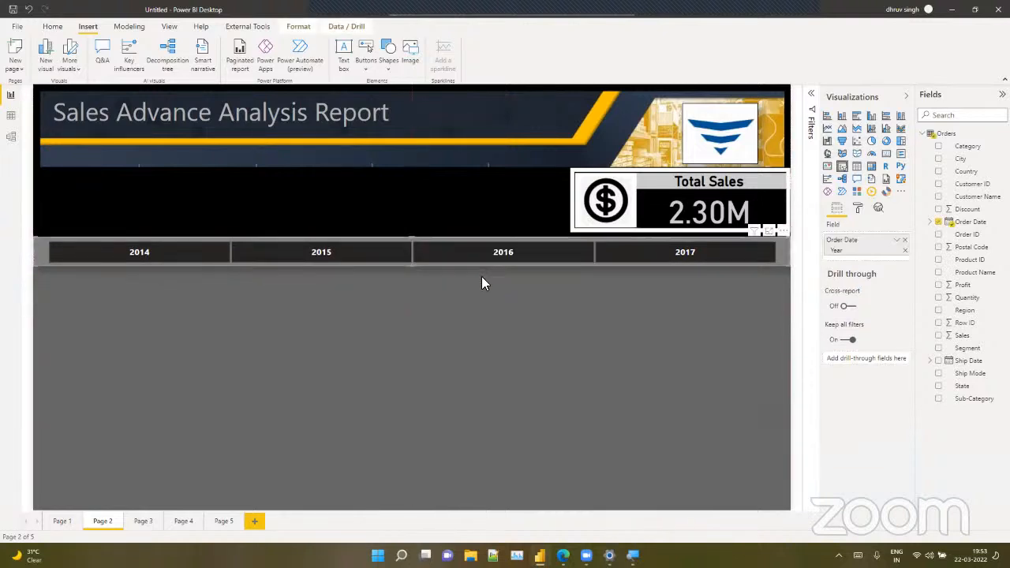
{"action": "left_click", "coordinate": [483, 278]}
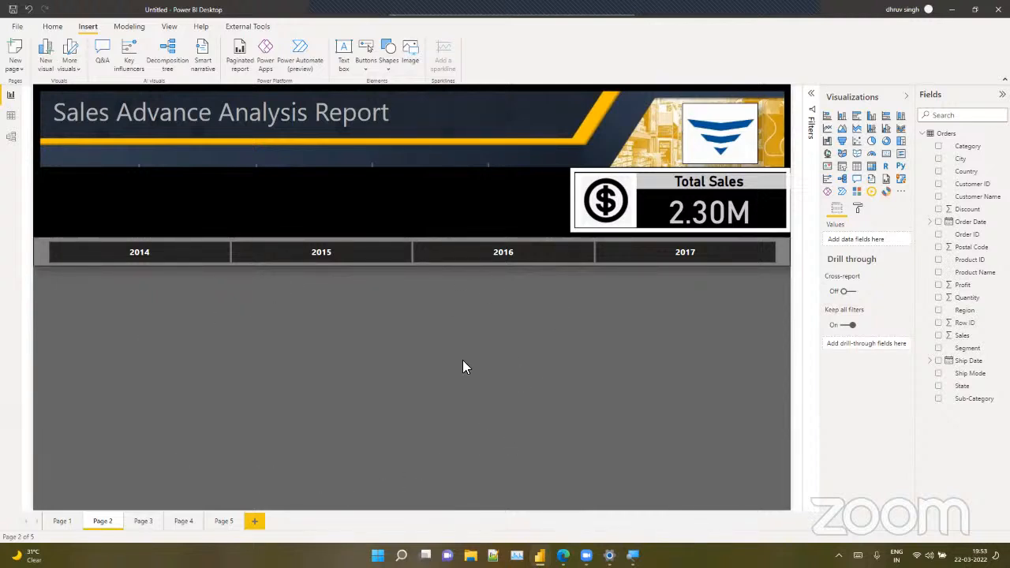
Add a stacked column chart of Sales by Sub-Category directly beneath the Year slicer, spanning about half the page width
{"action": "left_click", "coordinate": [843, 117]}
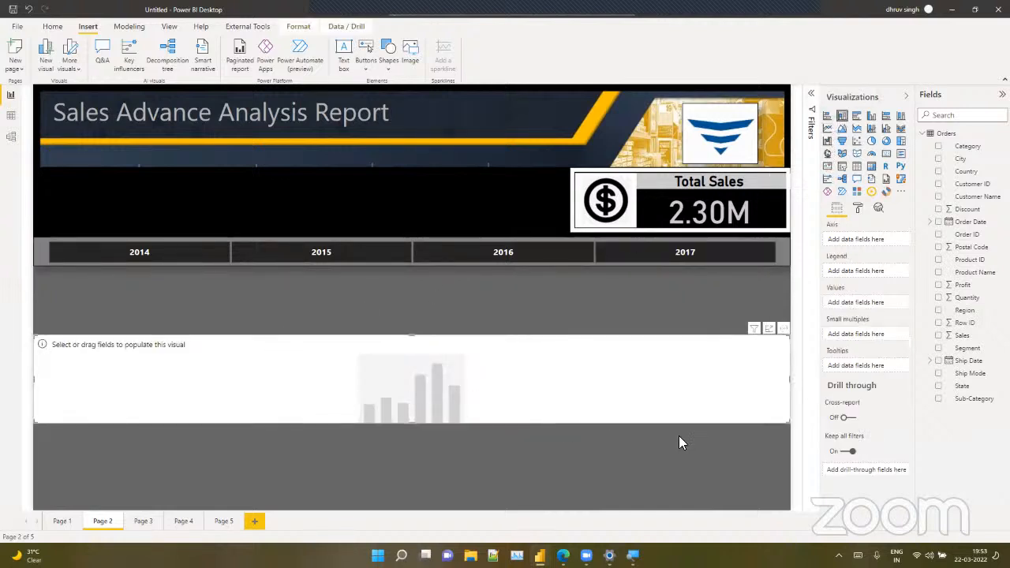
{"action": "left_click_drag", "start_coordinate": [788, 420], "coordinate": [334, 421]}
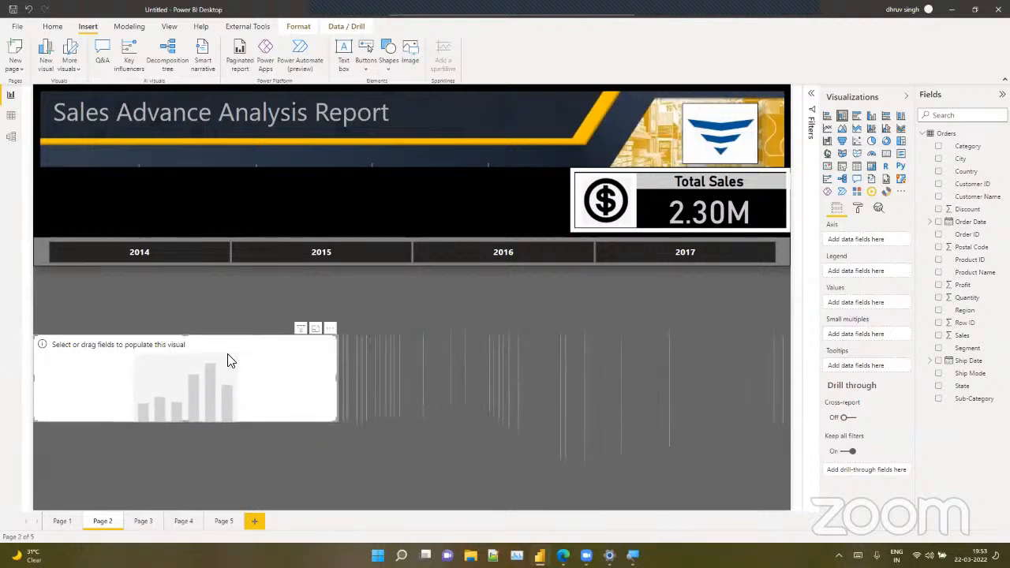
{"action": "left_click_drag", "start_coordinate": [228, 356], "coordinate": [226, 323]}
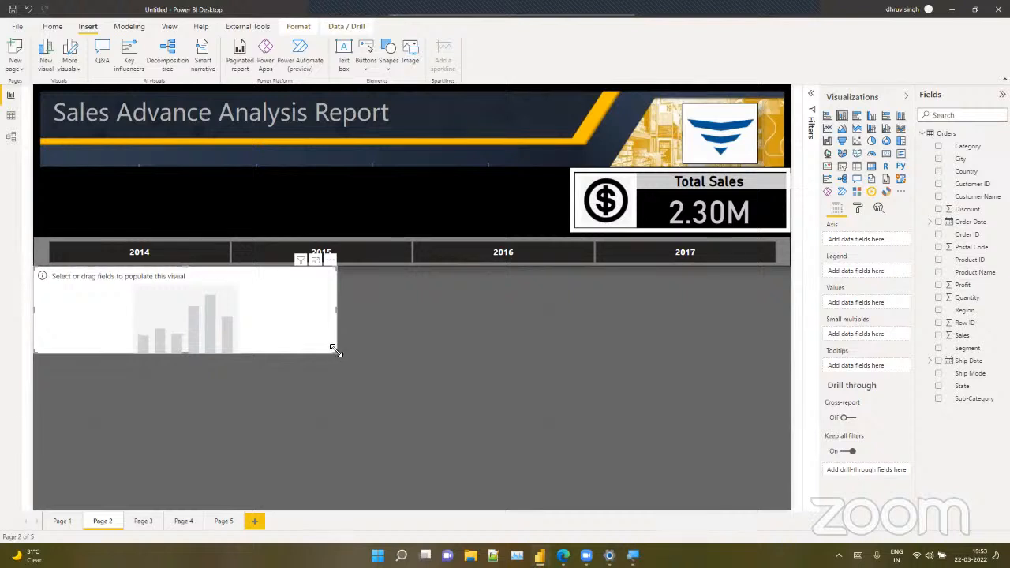
{"action": "left_click_drag", "start_coordinate": [335, 349], "coordinate": [406, 375]}
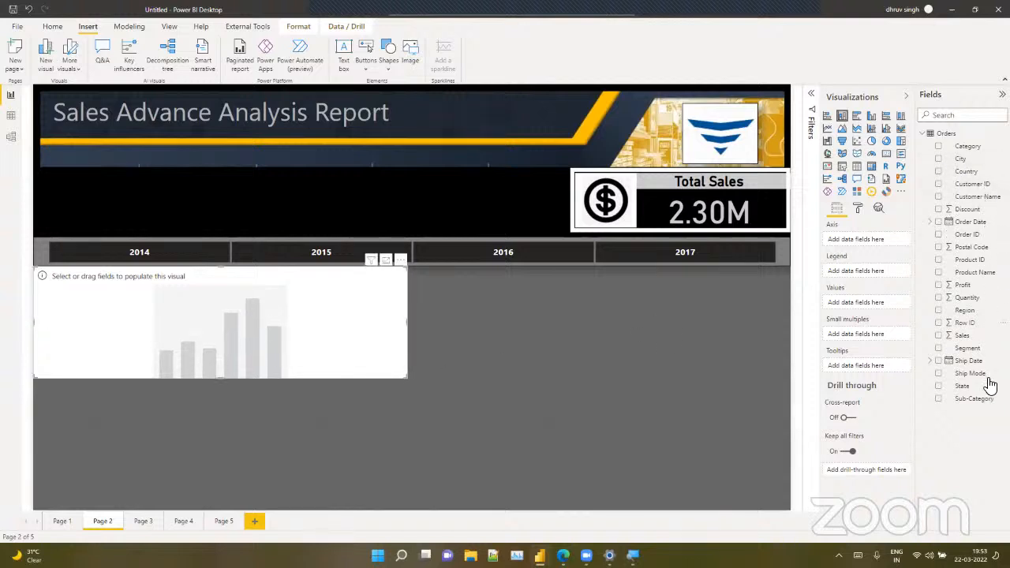
{"action": "left_click_drag", "start_coordinate": [977, 400], "coordinate": [257, 308]}
{"action": "left_click_drag", "start_coordinate": [965, 336], "coordinate": [291, 354]}
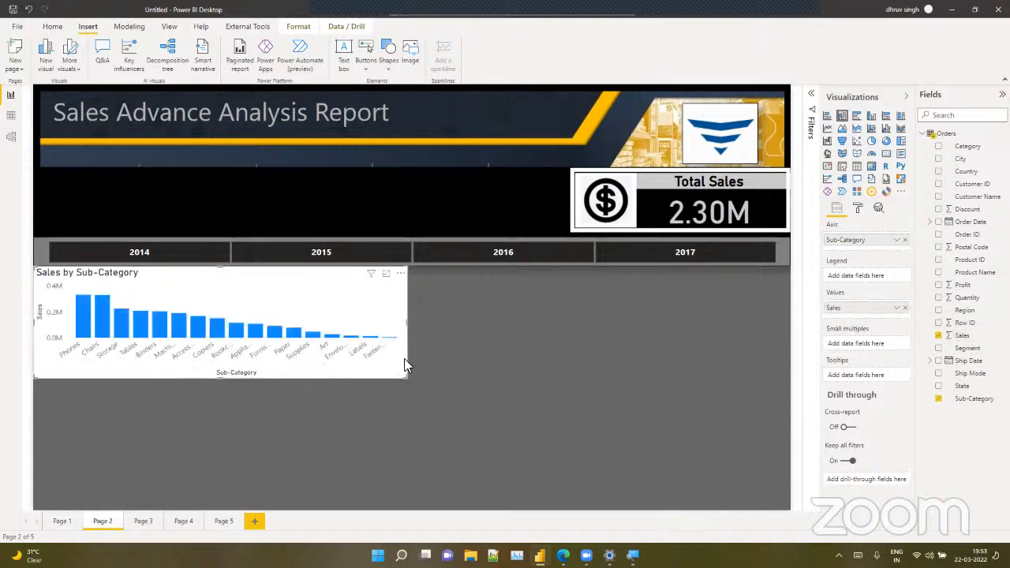
Shrink the Sales by Sub-Category chart, move it to the page's lower-right corner and extend its upper edge slightly upward
{"action": "left_click_drag", "start_coordinate": [378, 367], "coordinate": [305, 365]}
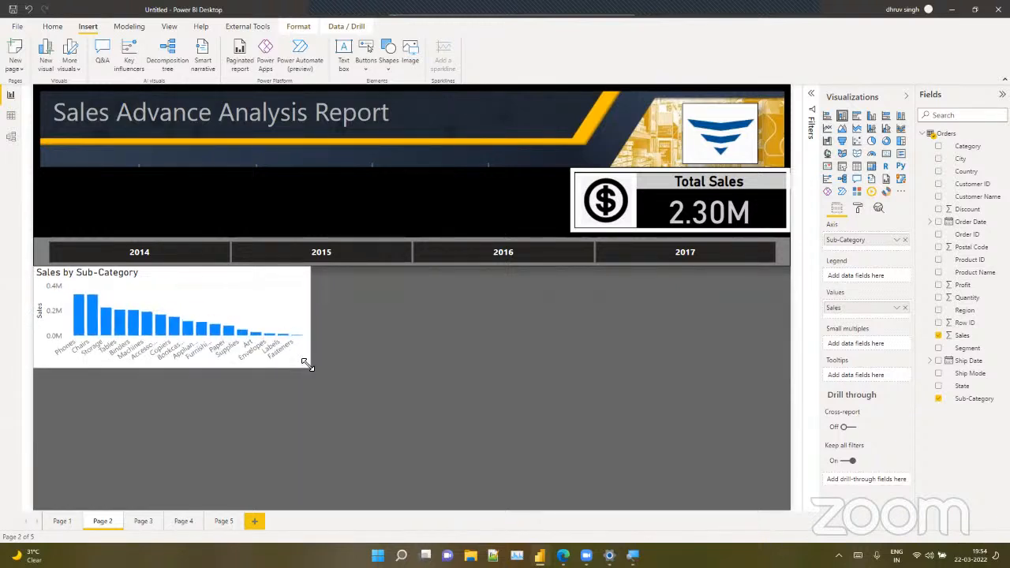
{"action": "left_click_drag", "start_coordinate": [243, 314], "coordinate": [720, 454]}
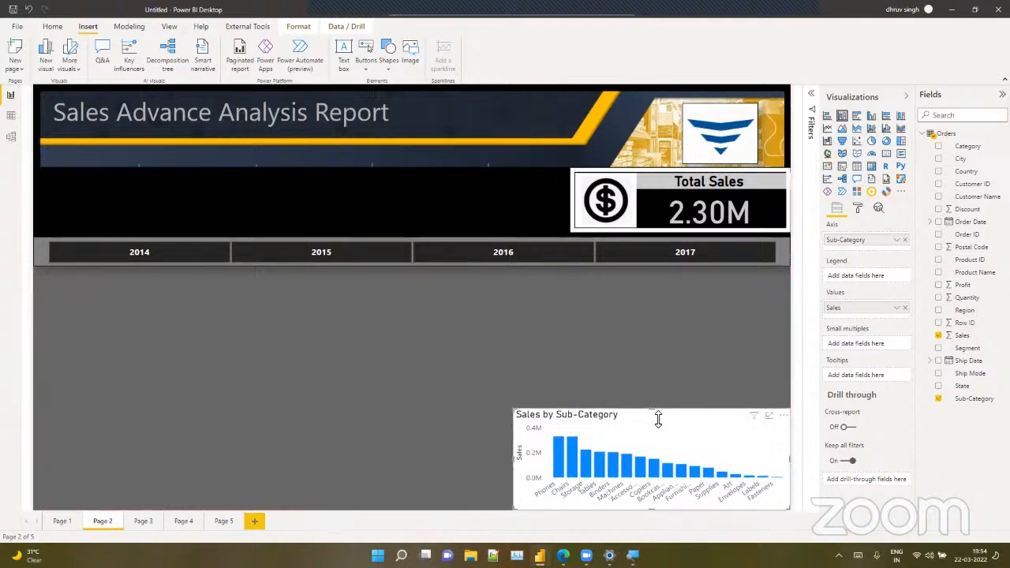
{"action": "left_click_drag", "start_coordinate": [652, 408], "coordinate": [650, 391]}
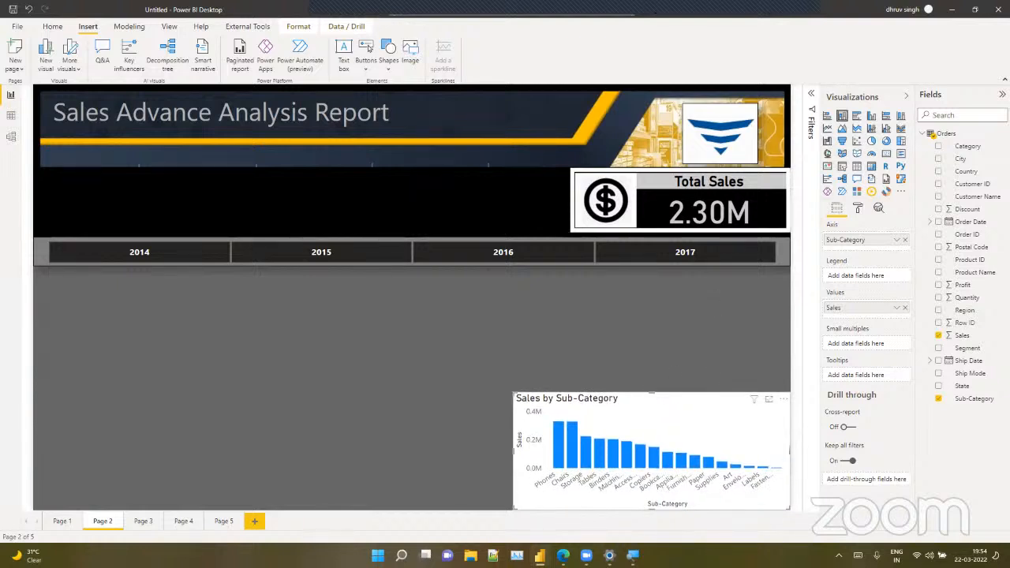
Set the Sales by Sub-Category chart's background to medium grey
{"action": "left_click", "coordinate": [859, 207]}
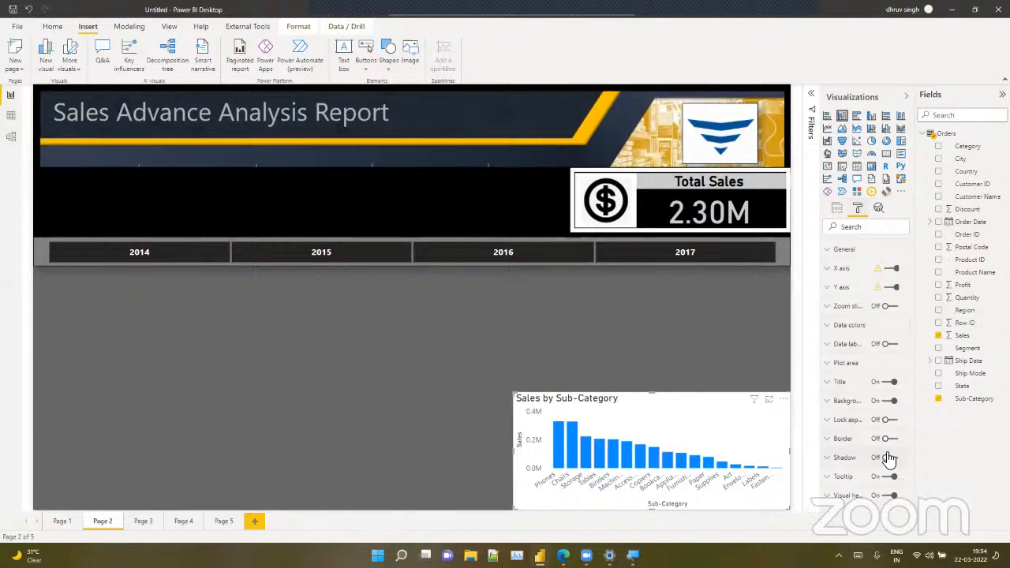
{"action": "left_click", "coordinate": [845, 401]}
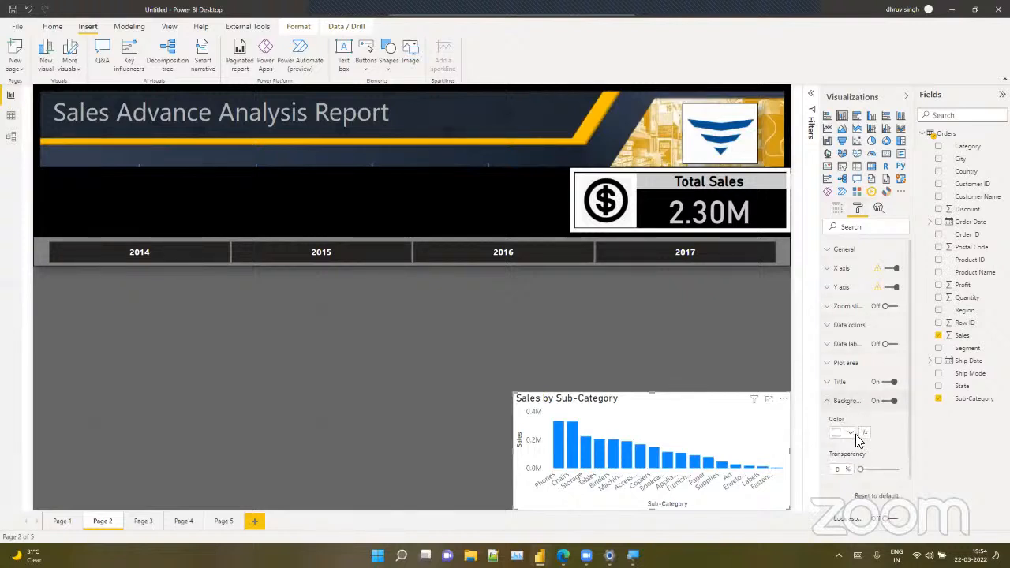
{"action": "left_click", "coordinate": [845, 432]}
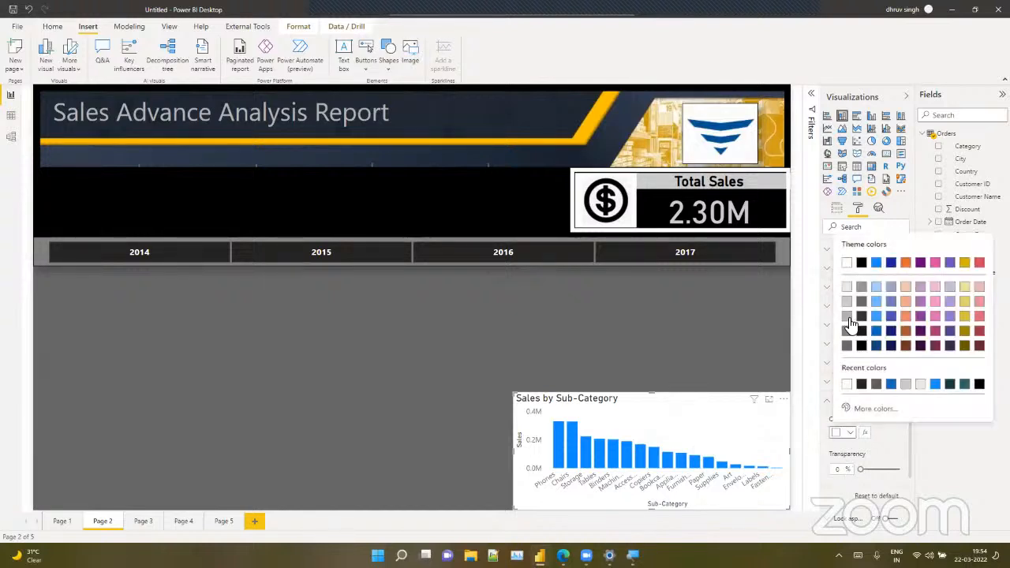
{"action": "left_click", "coordinate": [849, 318]}
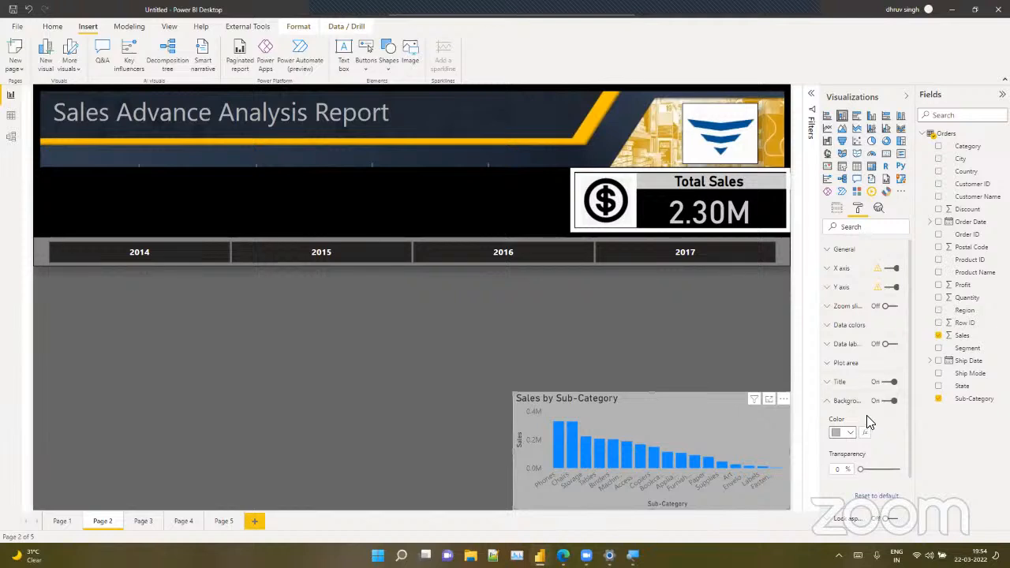
Turn on data labels for the Sales by Sub-Category chart and colour them white
{"action": "left_click", "coordinate": [889, 345]}
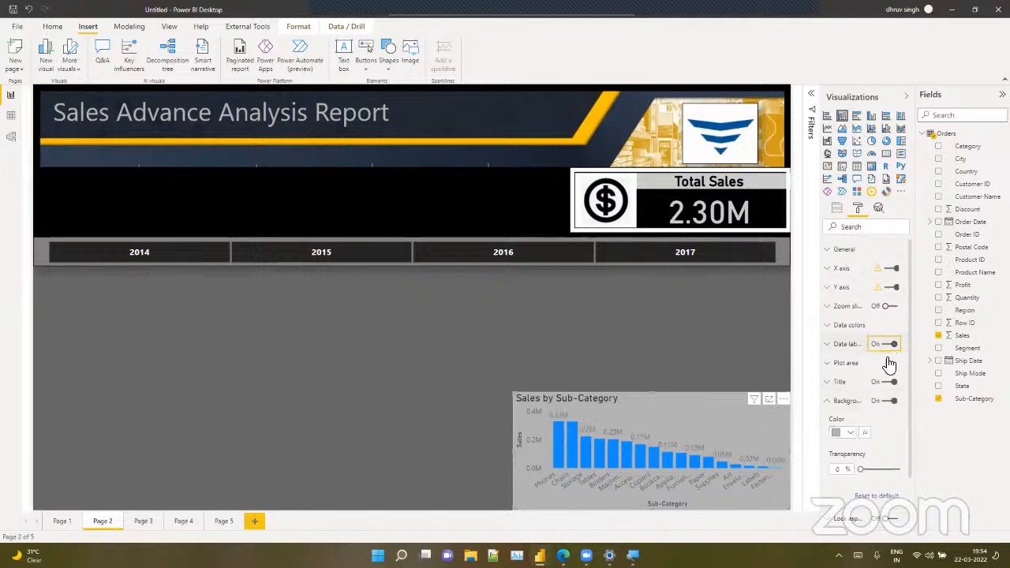
{"action": "left_click", "coordinate": [847, 350]}
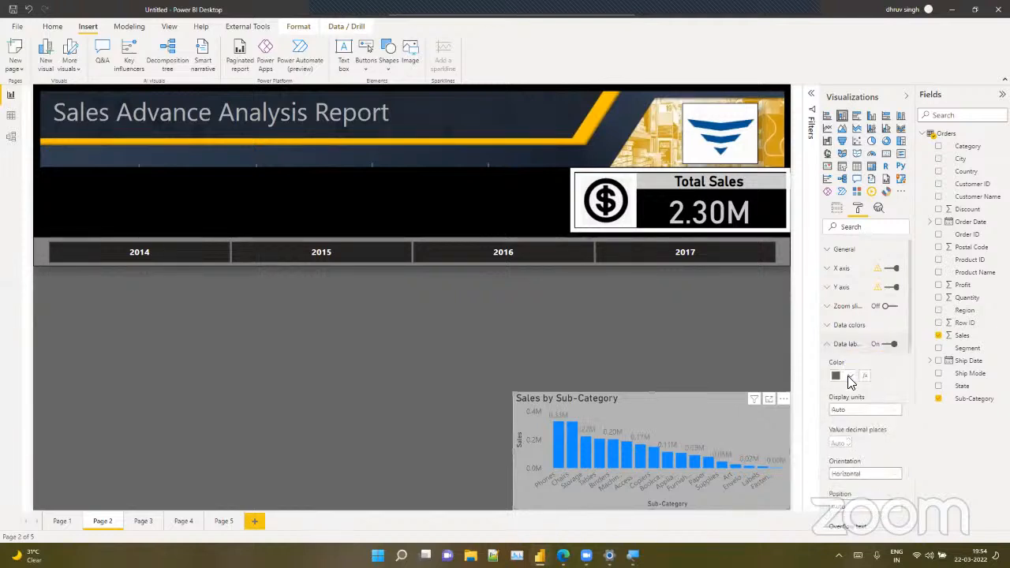
{"action": "left_click", "coordinate": [849, 377]}
{"action": "left_click", "coordinate": [848, 328]}
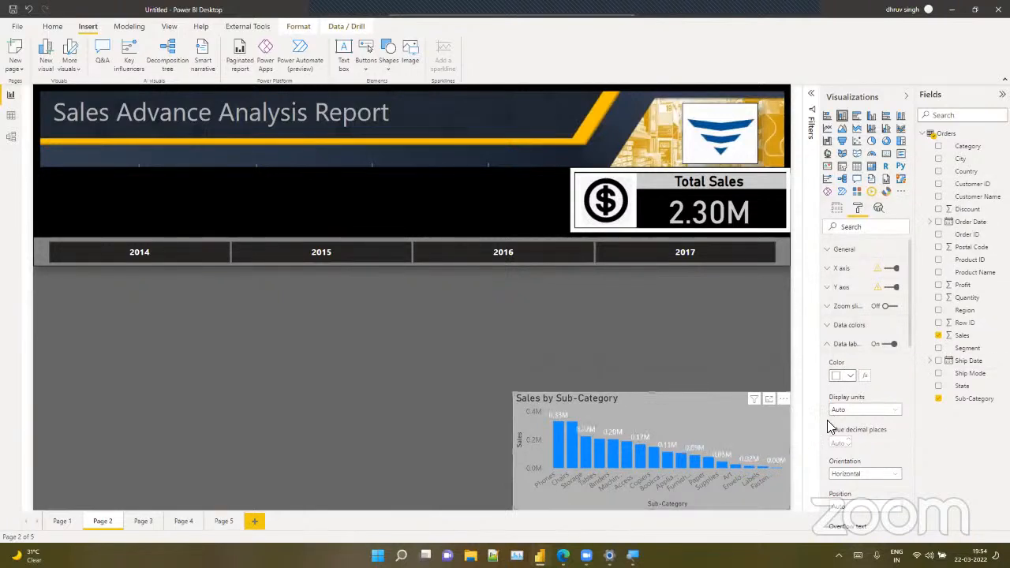
{"action": "left_click", "coordinate": [843, 347]}
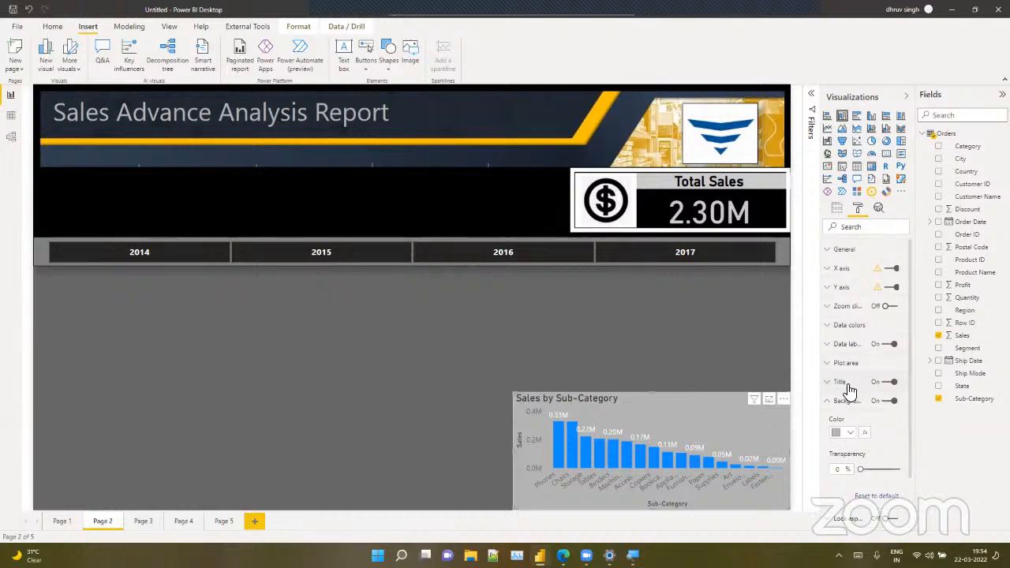
Give the Sales by Sub-Category title a white font on a near-black background and lower the chart's upper edge slightly
{"action": "left_click", "coordinate": [849, 387]}
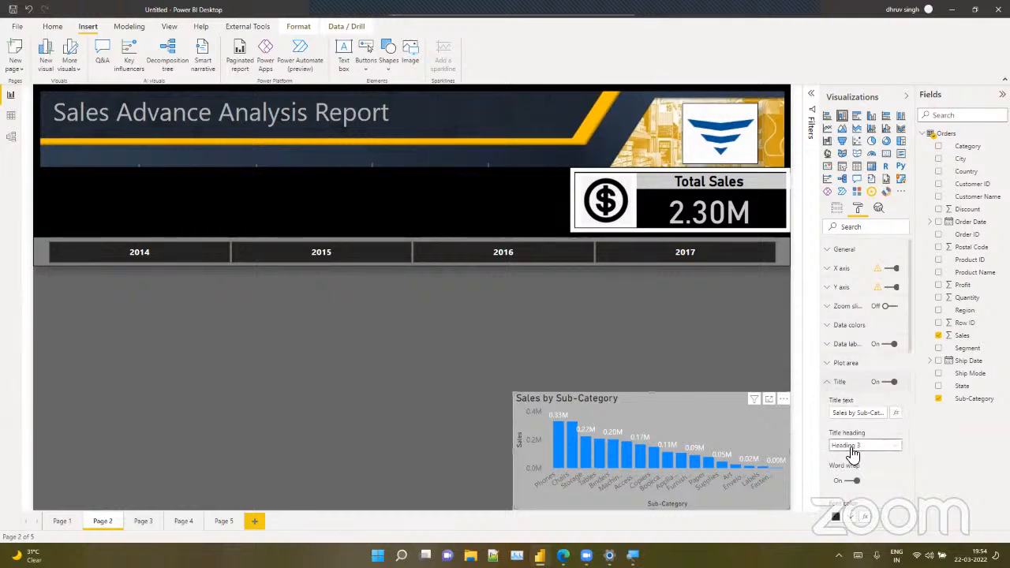
{"action": "scroll", "coordinate": [852, 452], "scroll_direction": "down", "scroll_amount": 3}
{"action": "left_click", "coordinate": [850, 400]}
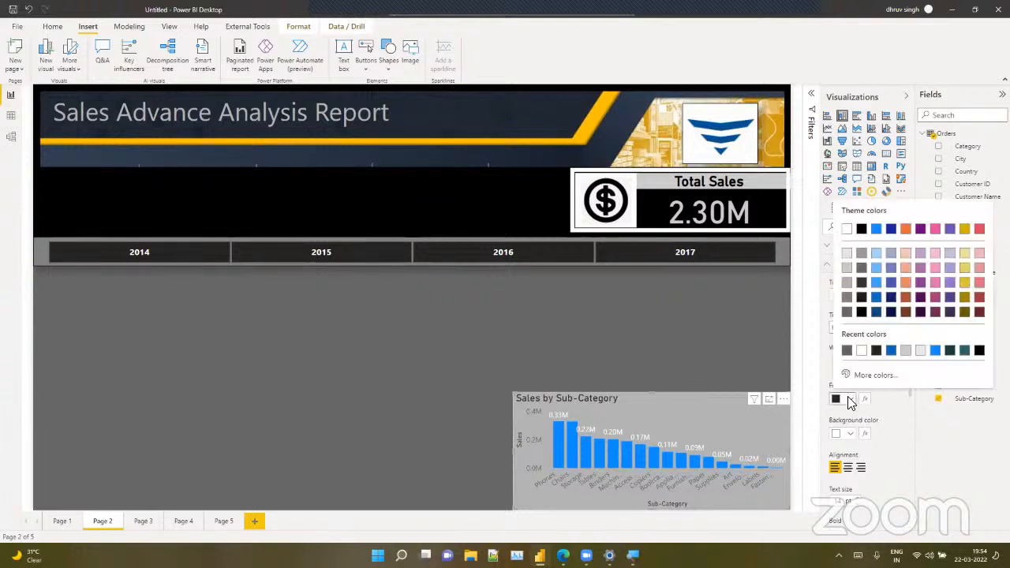
{"action": "left_click", "coordinate": [861, 350]}
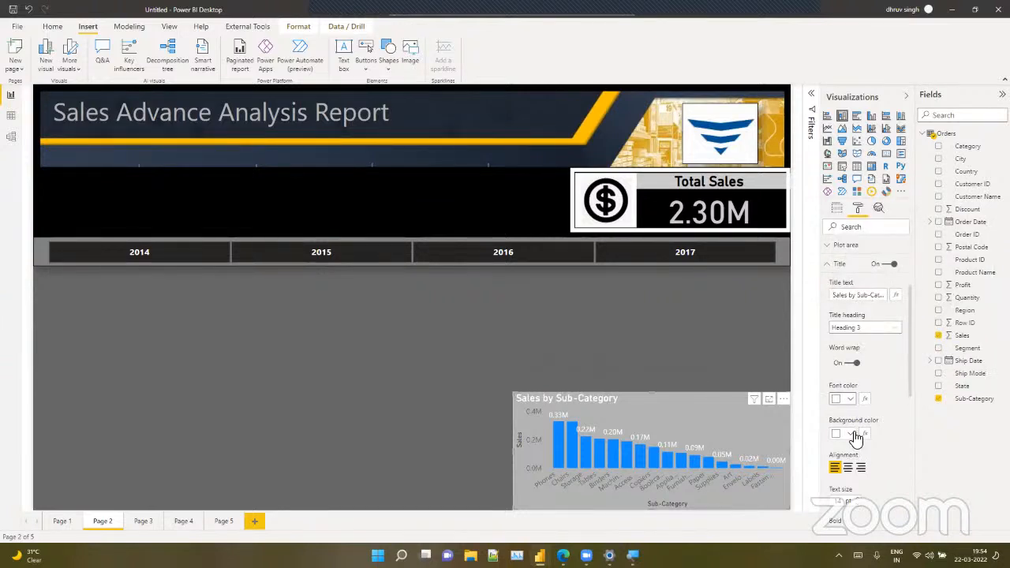
{"action": "left_click", "coordinate": [853, 434]}
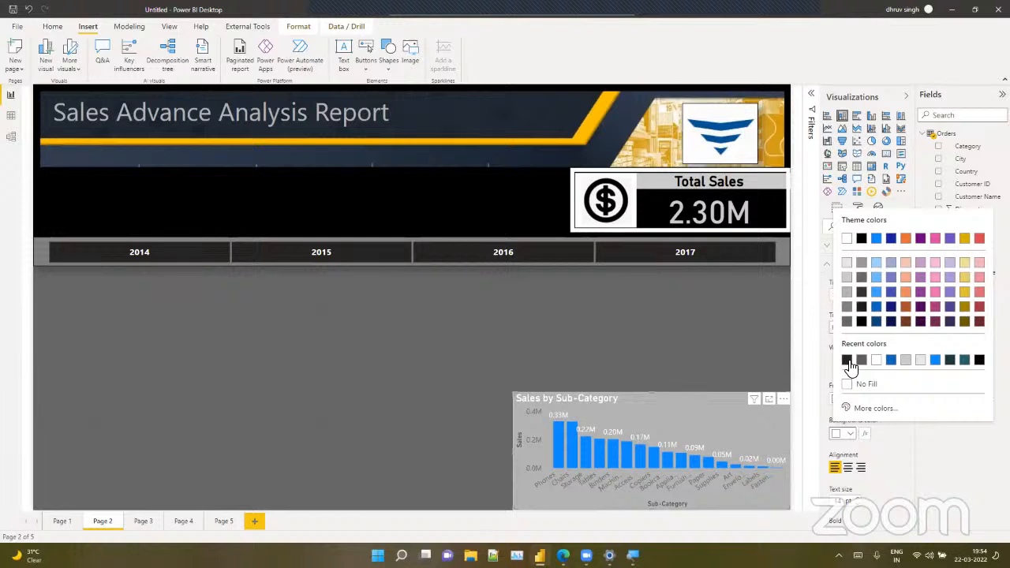
{"action": "left_click", "coordinate": [849, 360]}
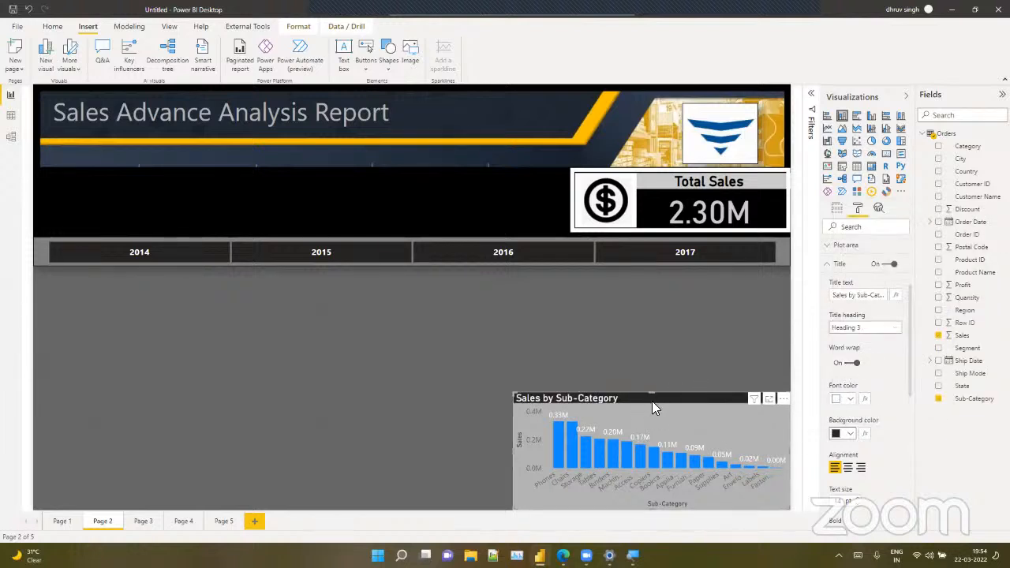
{"action": "left_click_drag", "start_coordinate": [652, 401], "coordinate": [652, 400]}
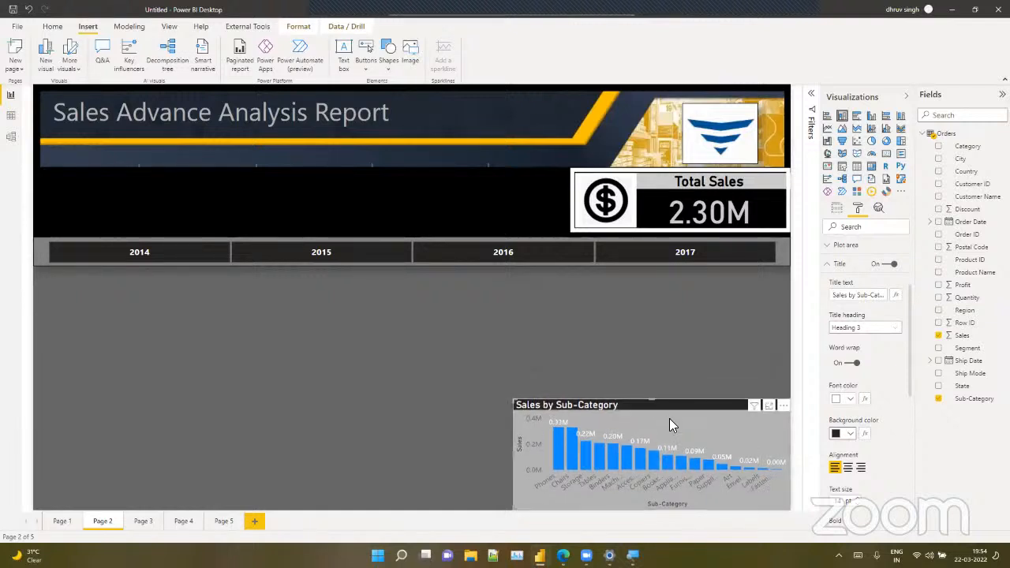
Format the Sales by Sub-Category chart's X-axis labels as white, bold DIN text at 8 pt
{"action": "left_click", "coordinate": [841, 266]}
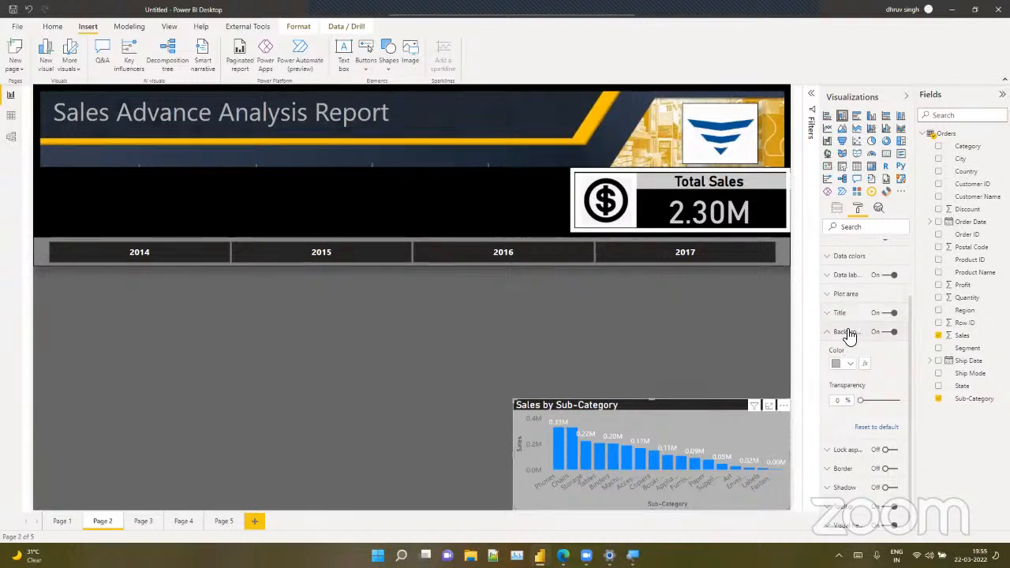
{"action": "left_click", "coordinate": [843, 333]}
{"action": "left_click", "coordinate": [842, 268]}
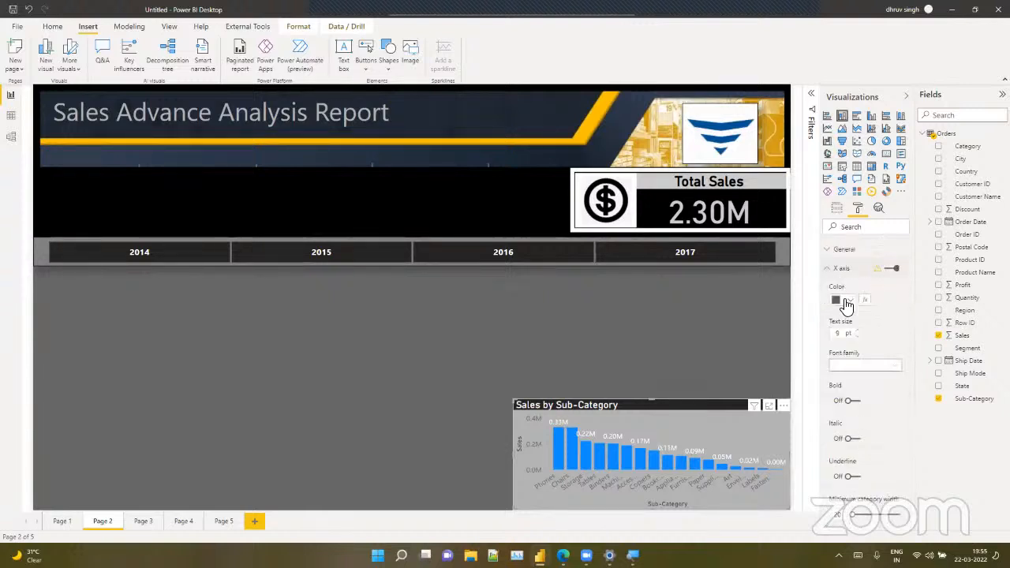
{"action": "left_click", "coordinate": [846, 304]}
{"action": "left_click", "coordinate": [847, 320]}
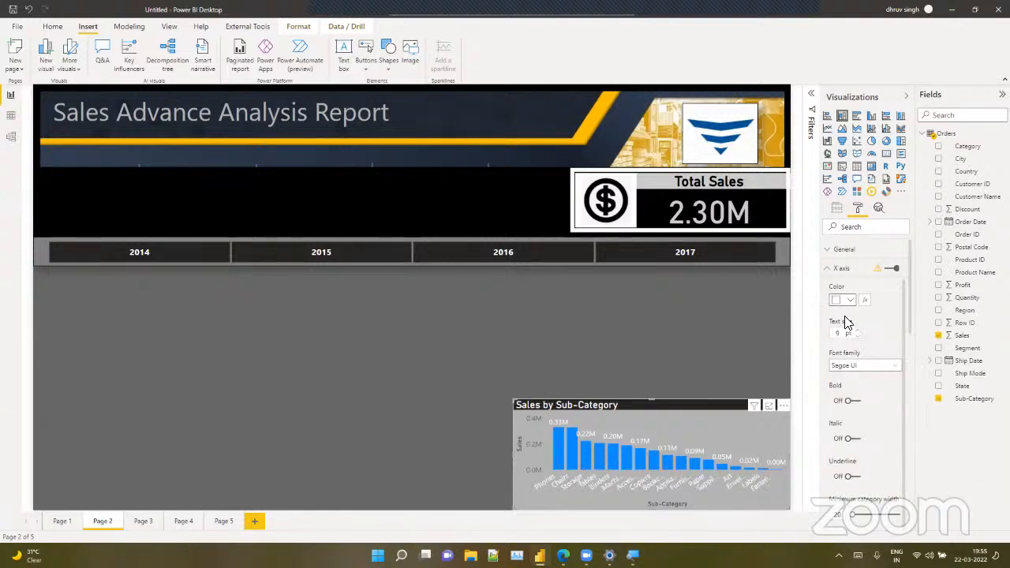
{"action": "left_click", "coordinate": [850, 403]}
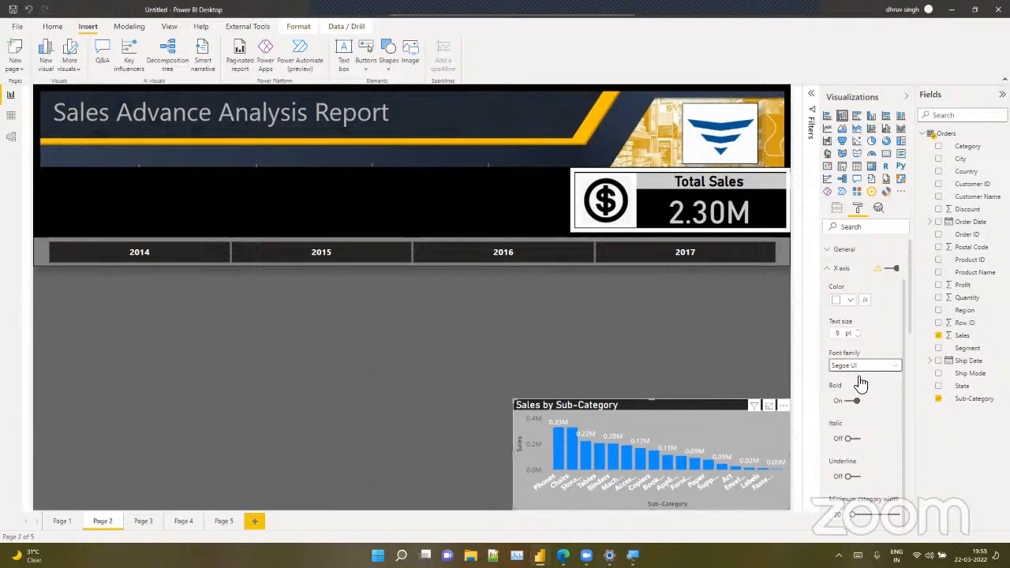
{"action": "left_click", "coordinate": [863, 365]}
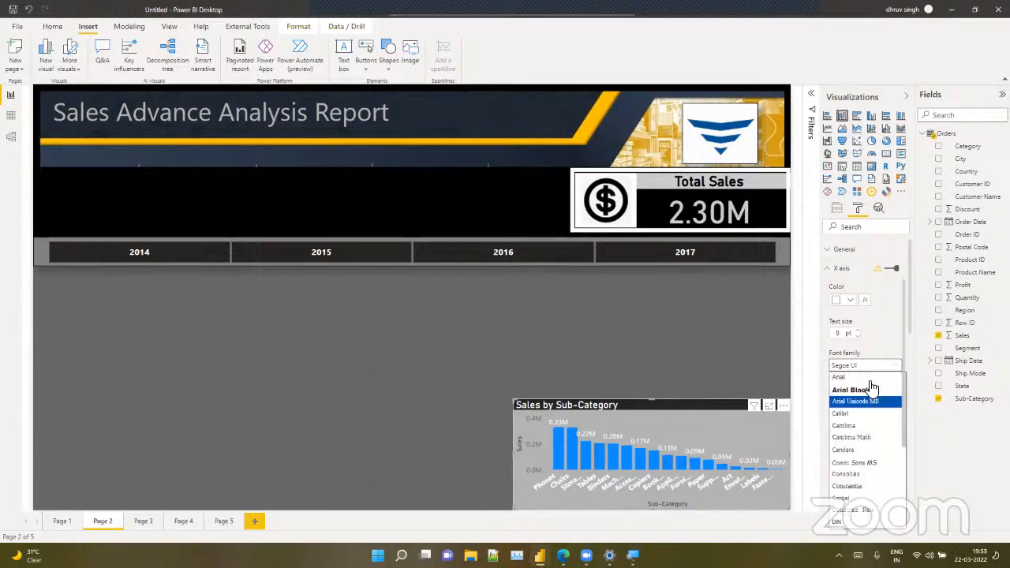
{"action": "left_click", "coordinate": [868, 522]}
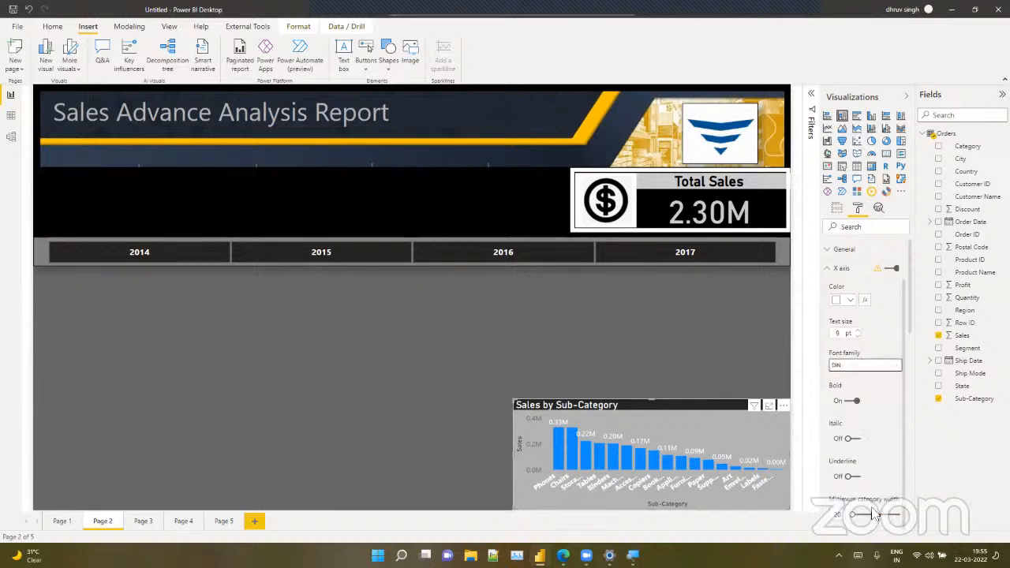
{"action": "left_click", "coordinate": [859, 336]}
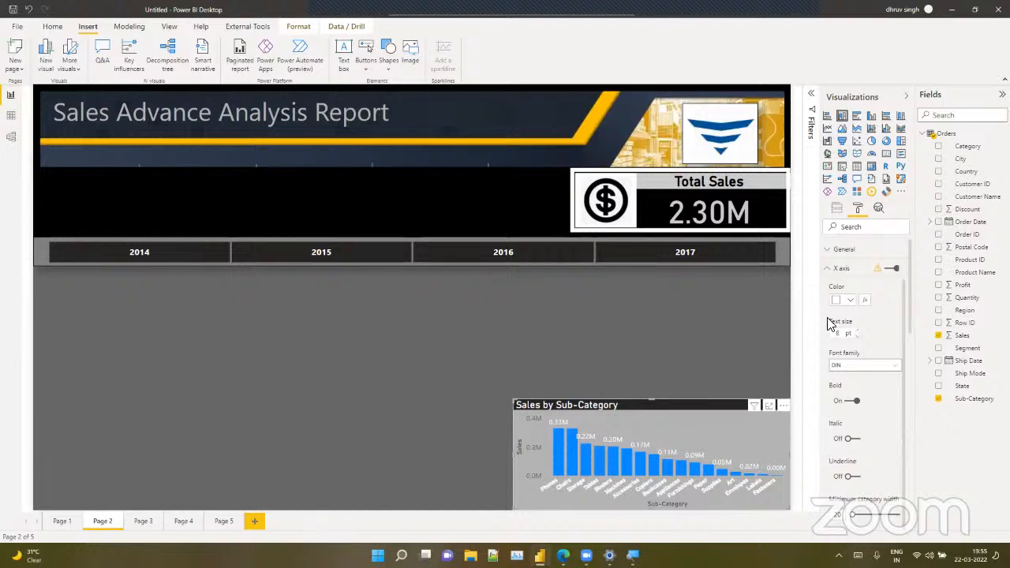
{"action": "left_click", "coordinate": [832, 271]}
Format the Sales by Sub-Category chart's Y-axis labels as white, bold DIN text at 8 pt
{"action": "left_click", "coordinate": [843, 291]}
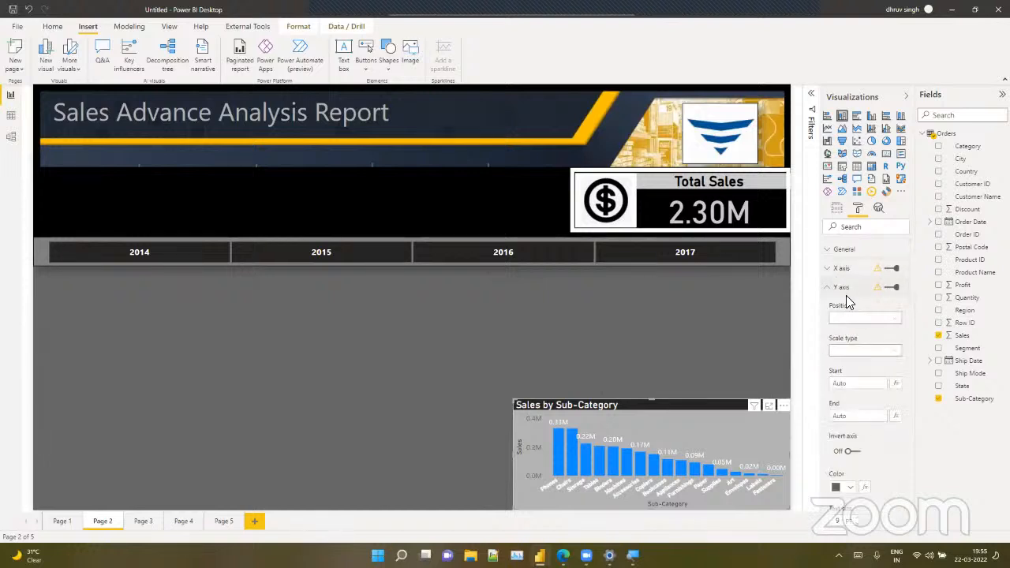
{"action": "scroll", "coordinate": [855, 399], "scroll_direction": "down", "scroll_amount": 3}
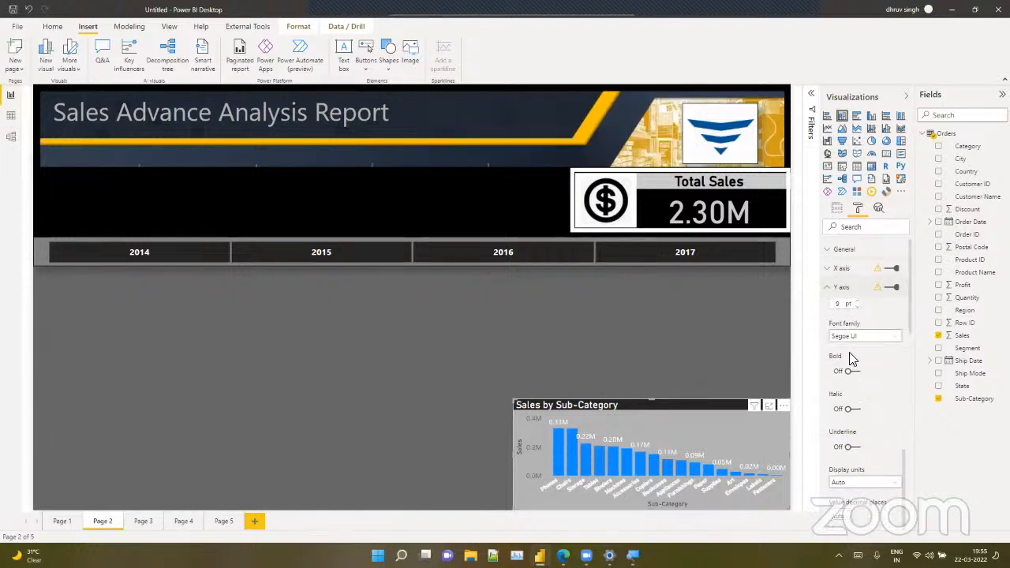
{"action": "scroll", "coordinate": [852, 363], "scroll_direction": "up", "scroll_amount": 3}
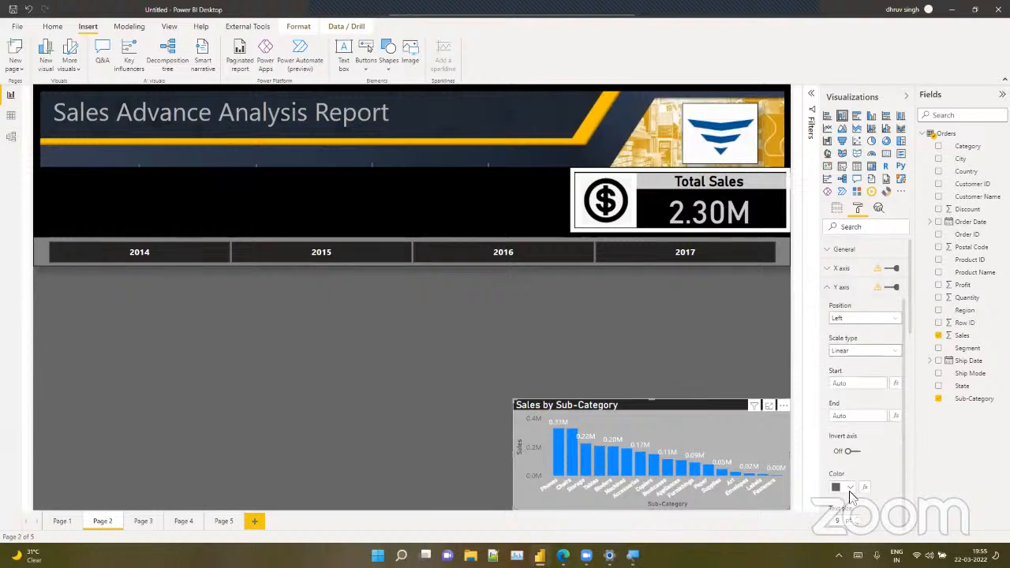
{"action": "left_click", "coordinate": [851, 489]}
{"action": "left_click", "coordinate": [858, 458]}
{"action": "scroll", "coordinate": [877, 480], "scroll_direction": "down", "scroll_amount": 3}
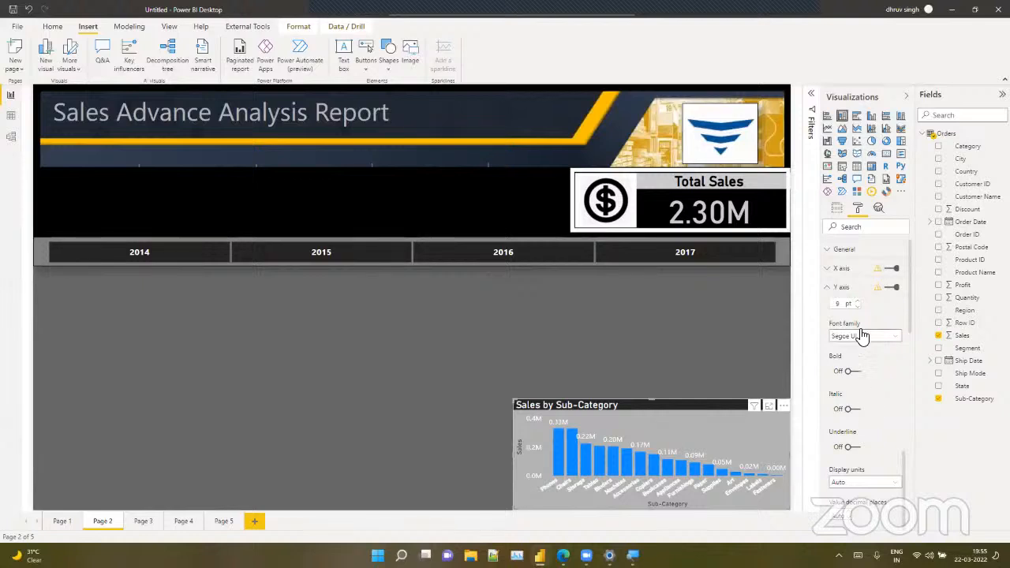
{"action": "left_click", "coordinate": [858, 308]}
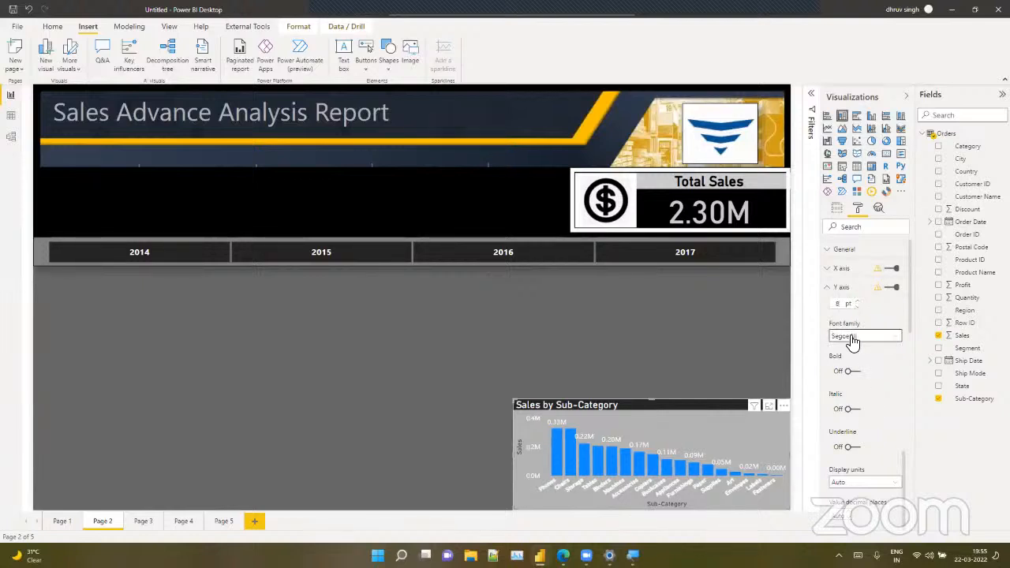
{"action": "left_click", "coordinate": [855, 339]}
{"action": "left_click", "coordinate": [851, 491]}
{"action": "left_click", "coordinate": [851, 374]}
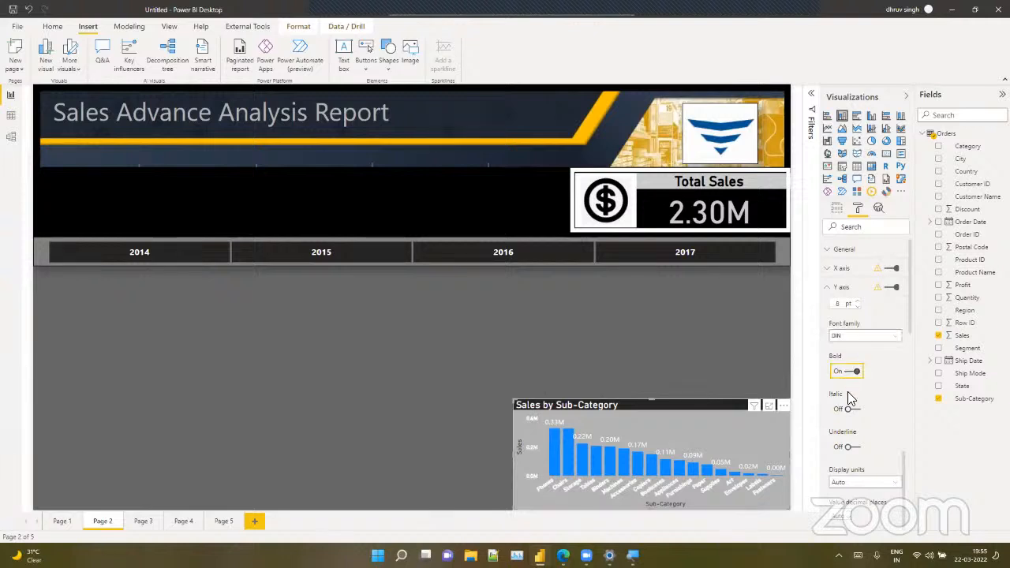
Set the Y-axis title color of the Sales by Sub-Category chart to white, keeping the axis title on
{"action": "scroll", "coordinate": [851, 415], "scroll_direction": "down", "scroll_amount": 1}
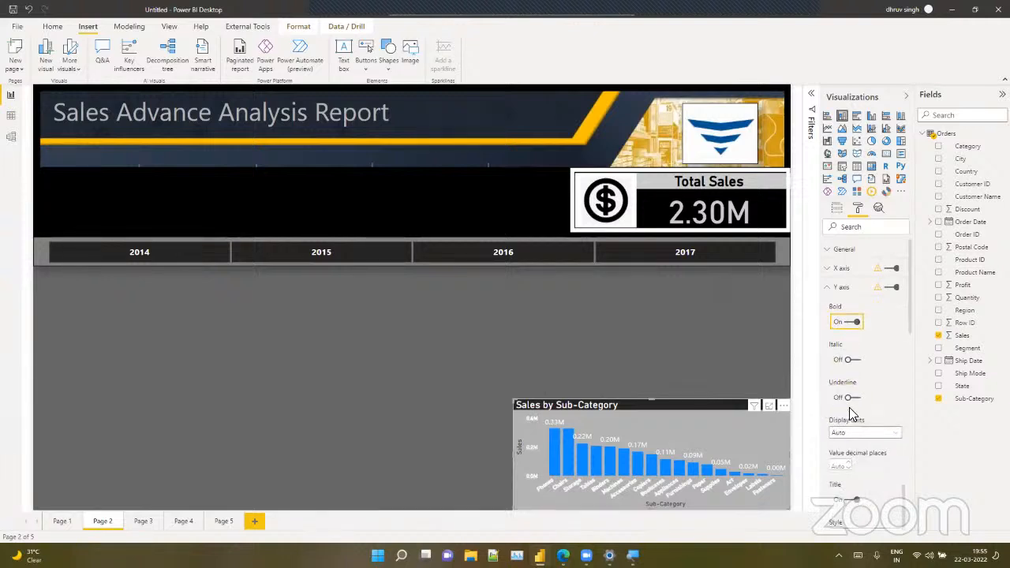
{"action": "scroll", "coordinate": [849, 407], "scroll_direction": "down", "scroll_amount": 2}
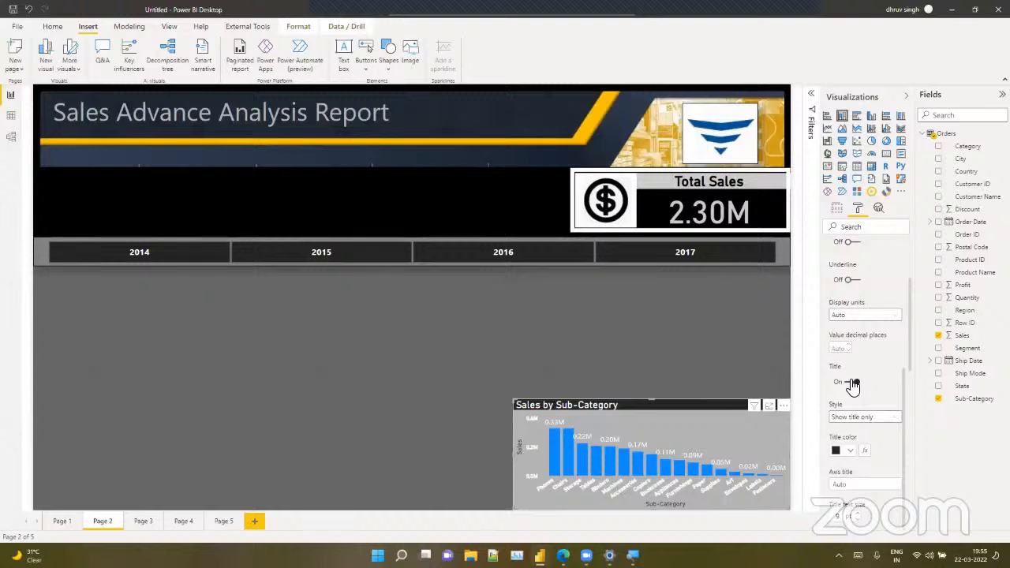
{"action": "left_click", "coordinate": [852, 383]}
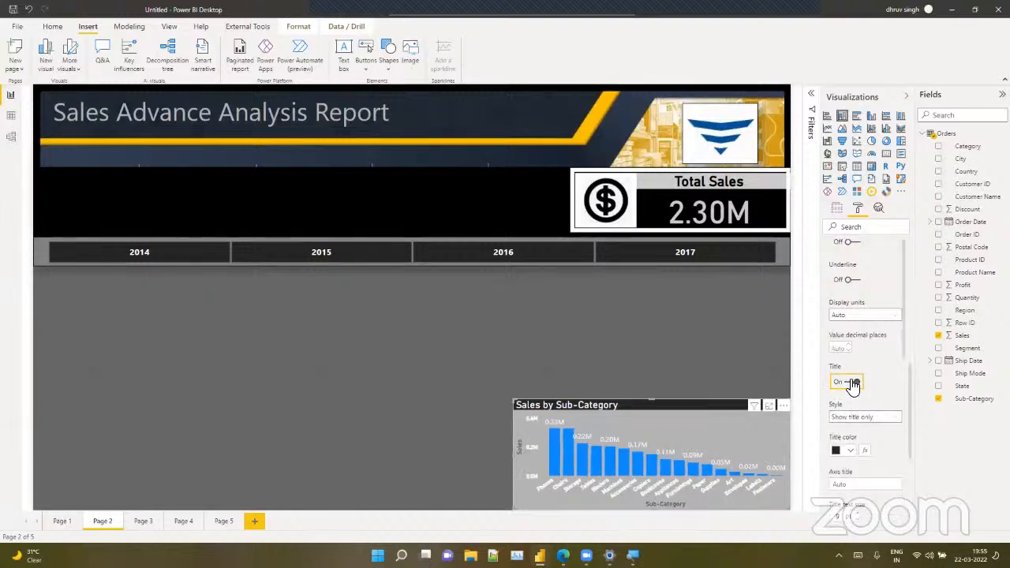
{"action": "left_click", "coordinate": [849, 449]}
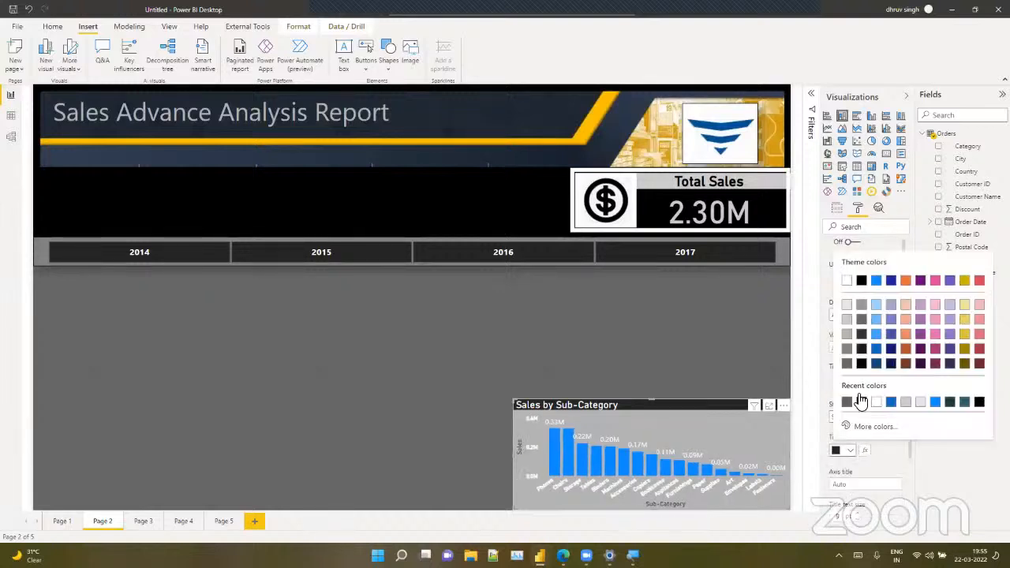
{"action": "left_click", "coordinate": [877, 405]}
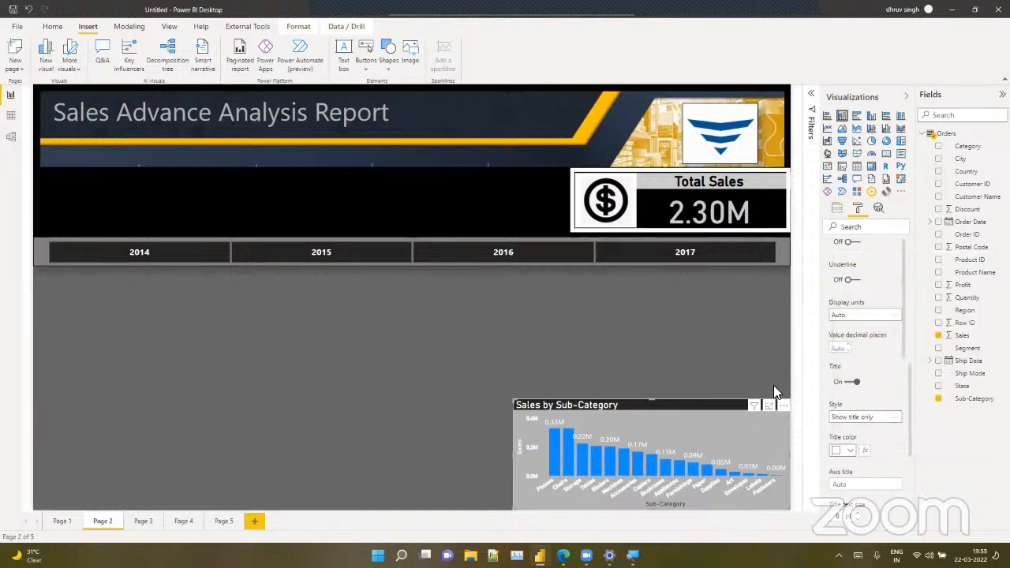
{"action": "left_click", "coordinate": [701, 358]}
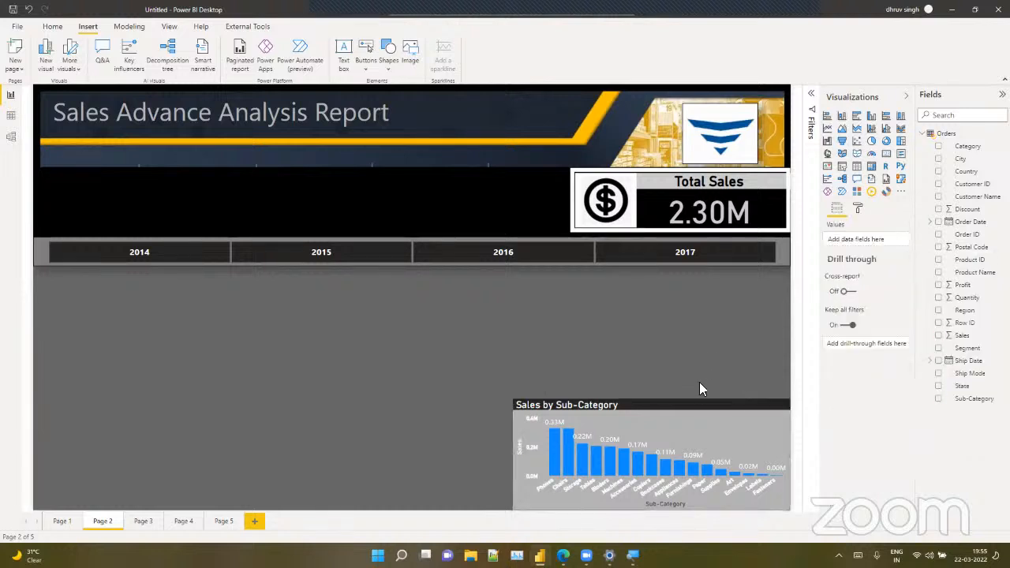
Center the Sales by Sub-Category chart's title and increase its text size
{"action": "left_click", "coordinate": [674, 410]}
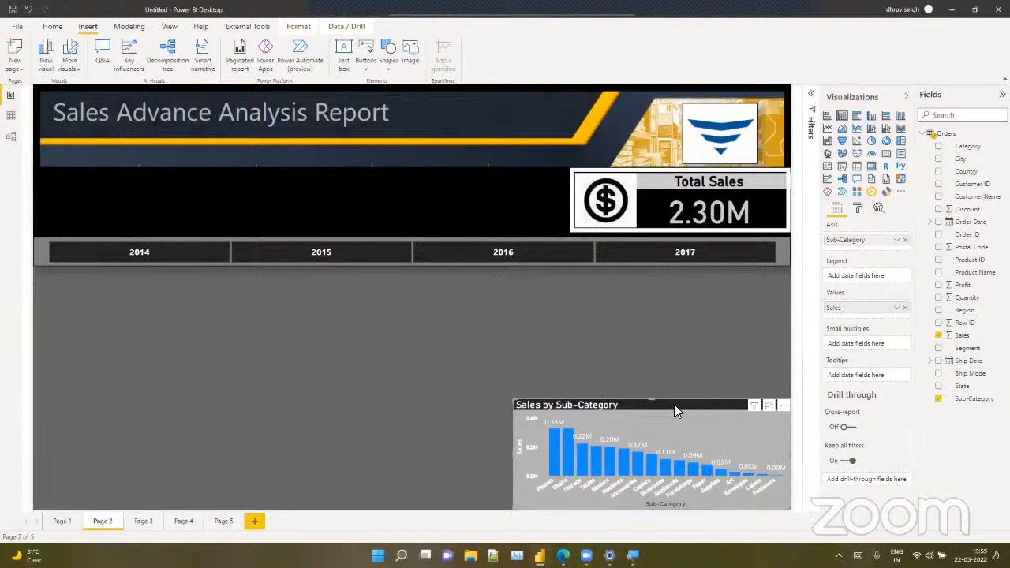
{"action": "left_click", "coordinate": [858, 210]}
{"action": "left_click", "coordinate": [861, 383]}
{"action": "scroll", "coordinate": [859, 400], "scroll_direction": "down", "scroll_amount": 3}
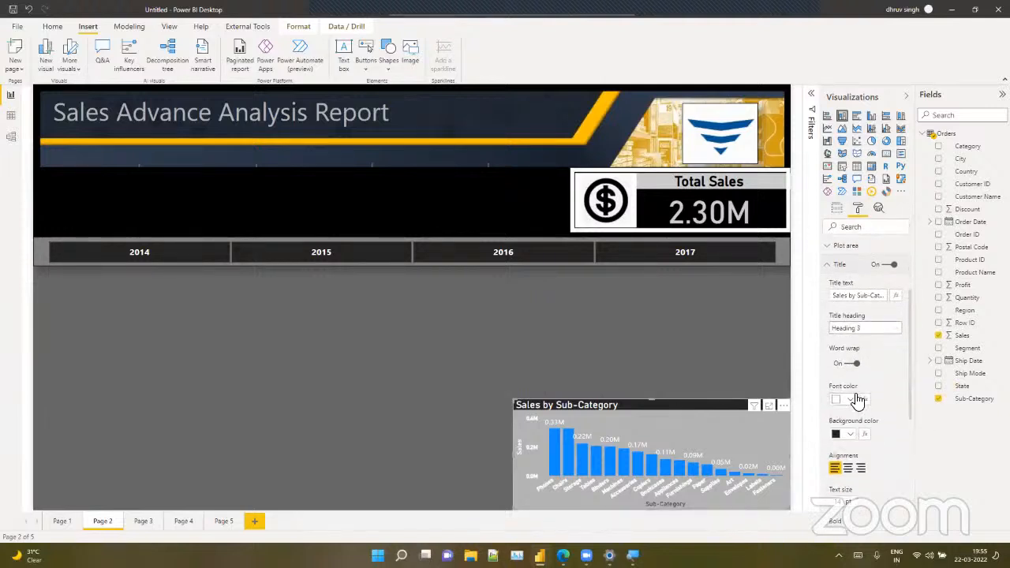
{"action": "left_click", "coordinate": [849, 469]}
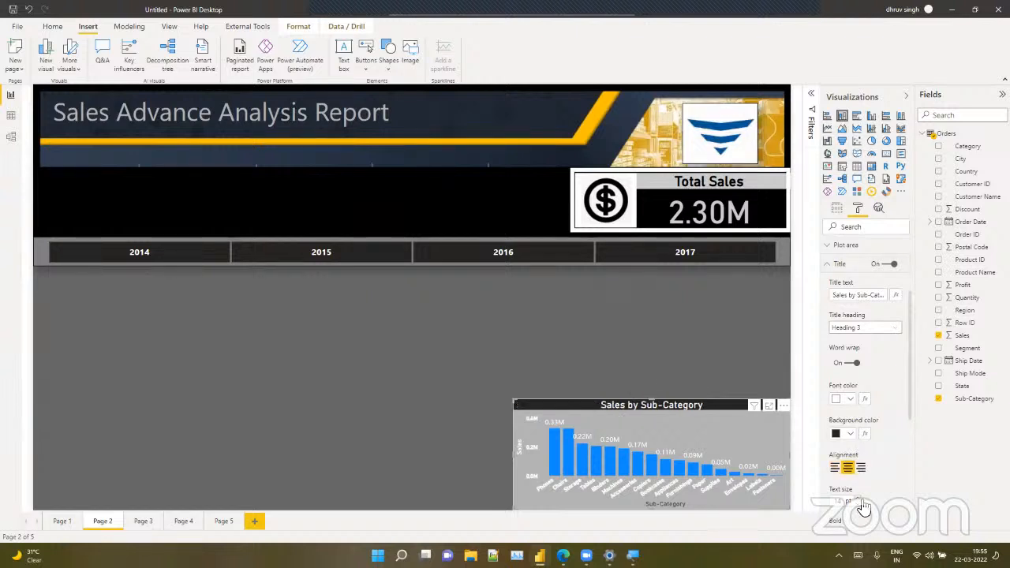
{"action": "left_click", "coordinate": [862, 502]}
{"action": "left_click", "coordinate": [862, 501]}
{"action": "left_click", "coordinate": [862, 501]}
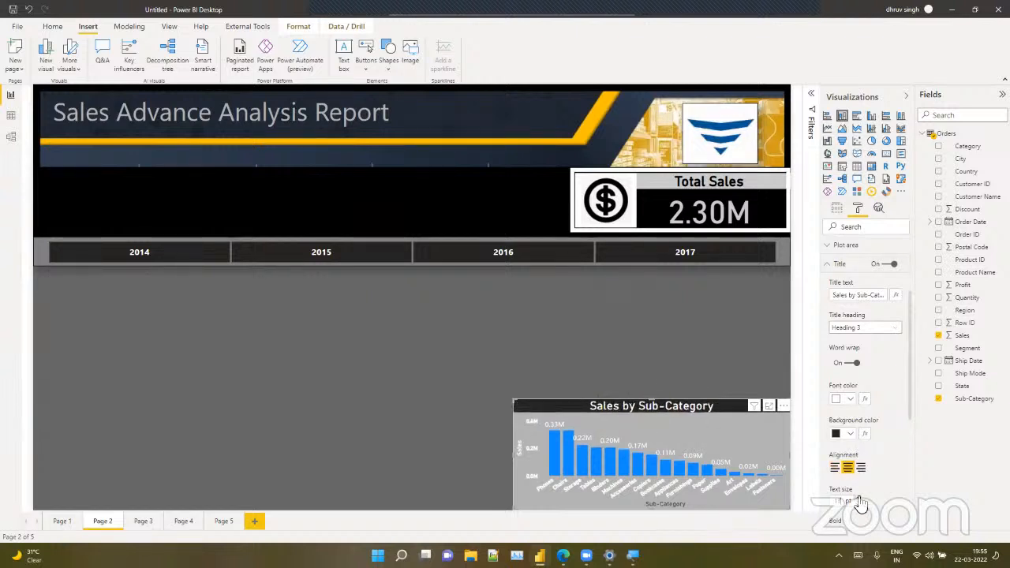
{"action": "left_click", "coordinate": [605, 343]}
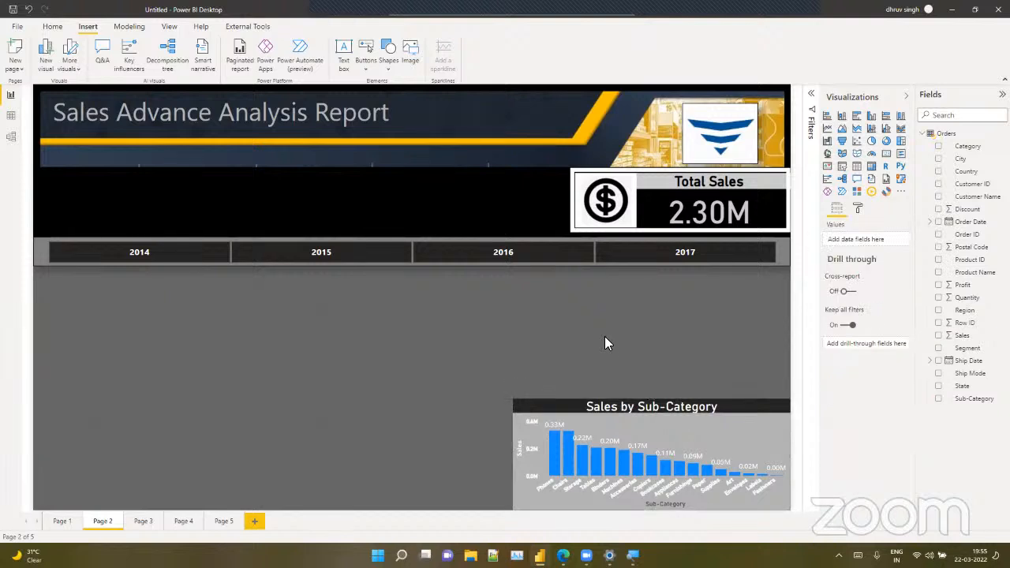
Turn on the shadow and border for the Sales by Sub-Category chart
{"action": "left_click", "coordinate": [859, 210]}
{"action": "left_click", "coordinate": [890, 458]}
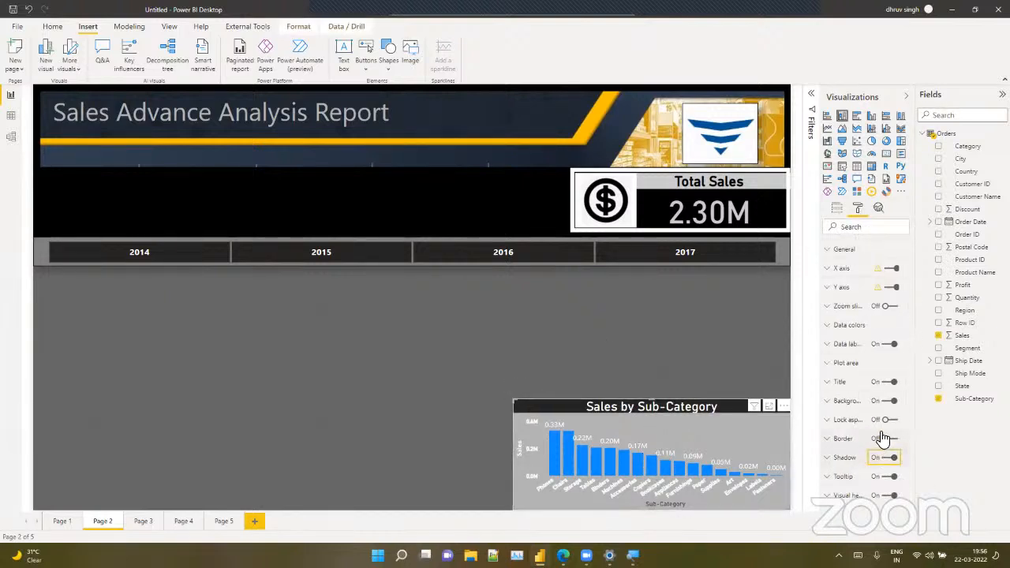
{"action": "left_click", "coordinate": [889, 439]}
{"action": "left_click", "coordinate": [585, 347]}
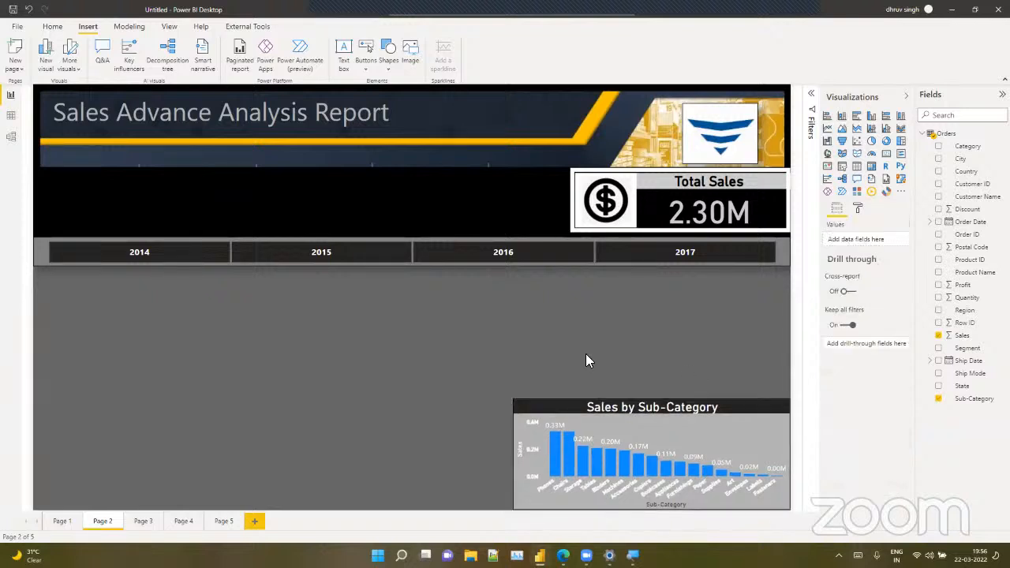
{"action": "left_click", "coordinate": [623, 414]}
{"action": "left_click", "coordinate": [640, 355]}
Insert a stacked area chart along the page's lower edge, fitted directly beside a slightly narrowed Sales by Sub-Category chart
{"action": "left_click", "coordinate": [857, 128]}
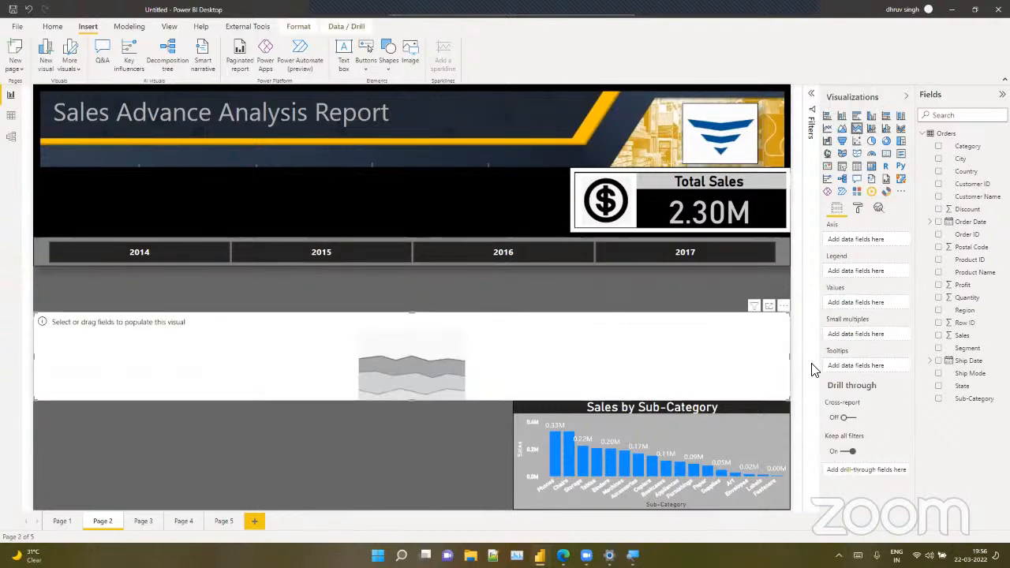
{"action": "left_click_drag", "start_coordinate": [727, 420], "coordinate": [513, 502]}
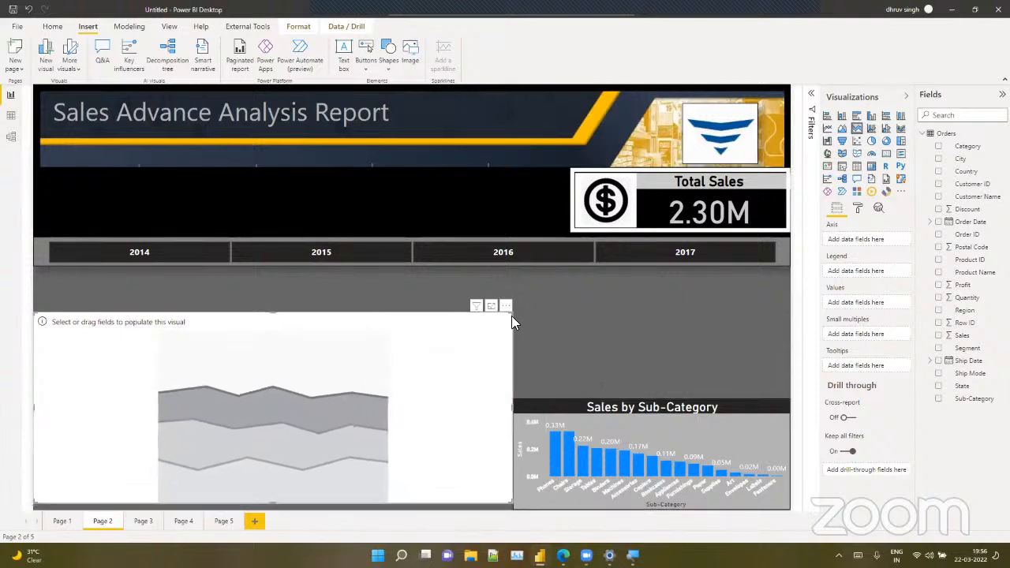
{"action": "left_click_drag", "start_coordinate": [512, 316], "coordinate": [510, 401]}
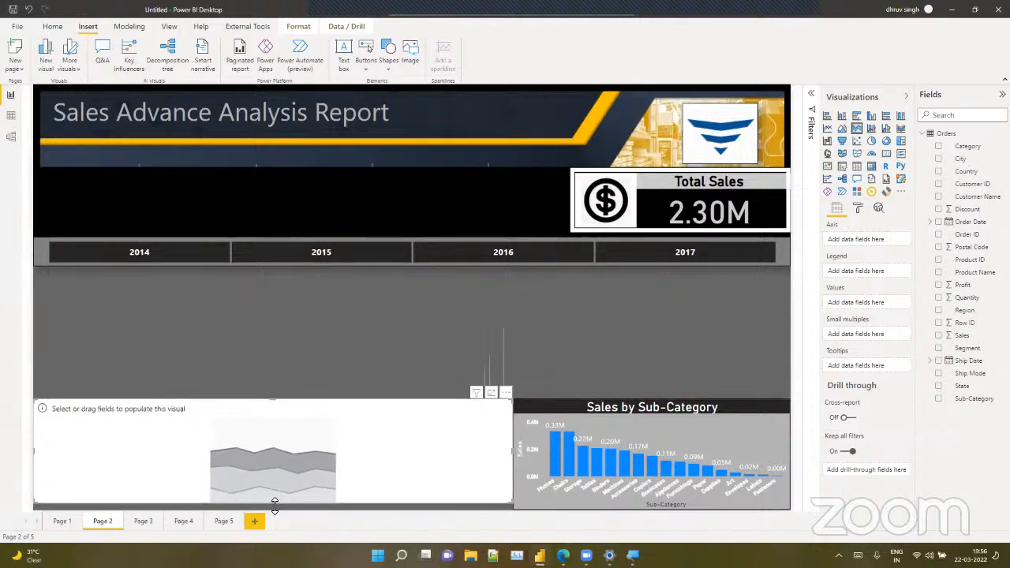
{"action": "left_click_drag", "start_coordinate": [274, 506], "coordinate": [278, 517]}
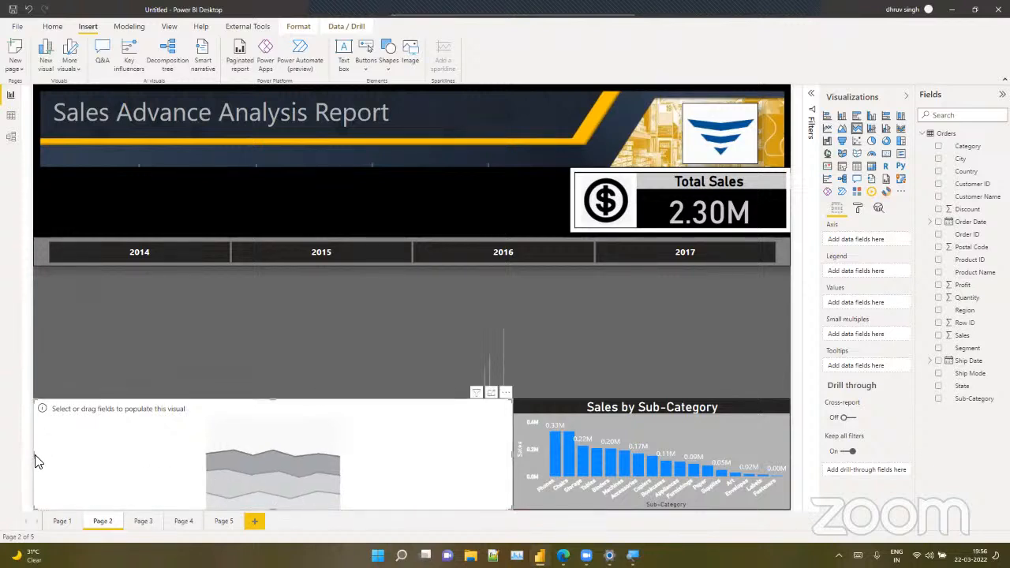
{"action": "left_click_drag", "start_coordinate": [37, 455], "coordinate": [235, 485]}
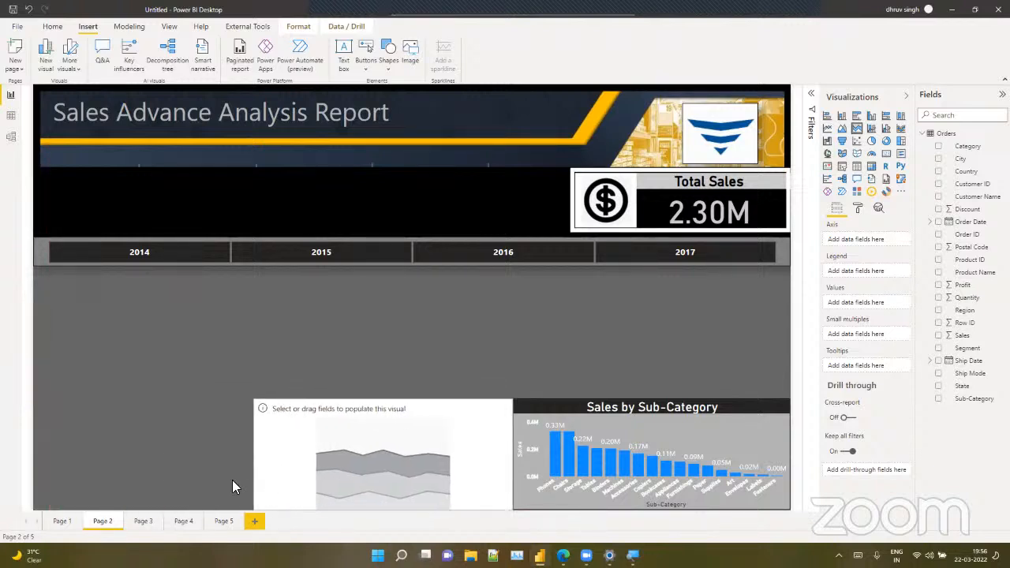
{"action": "left_click", "coordinate": [521, 443]}
{"action": "mouse_move", "coordinate": [511, 456]}
{"action": "left_mouse_down"}
{"action": "mouse_move", "coordinate": [532, 457]}
{"action": "mouse_move", "coordinate": [501, 462]}
{"action": "left_mouse_up"}
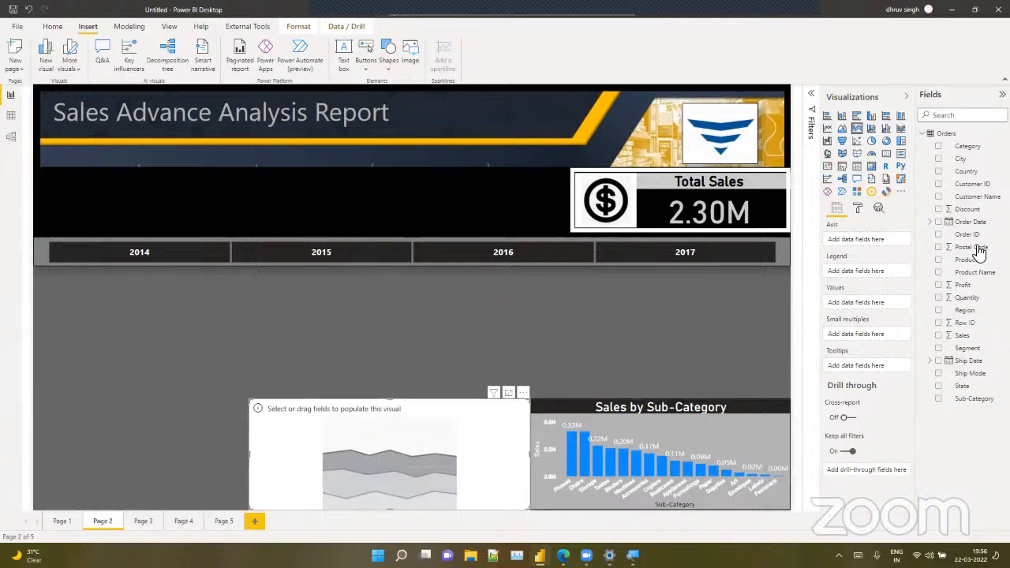
Plot Sales and Profit as the area chart's values with Order Date on its axis
{"action": "left_click_drag", "start_coordinate": [971, 337], "coordinate": [876, 300]}
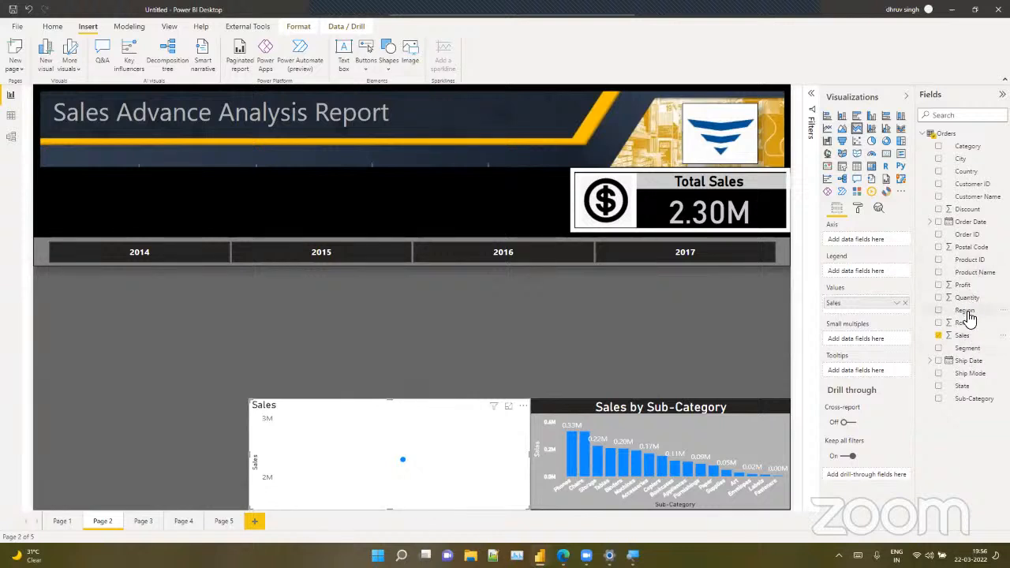
{"action": "left_click_drag", "start_coordinate": [964, 286], "coordinate": [903, 309]}
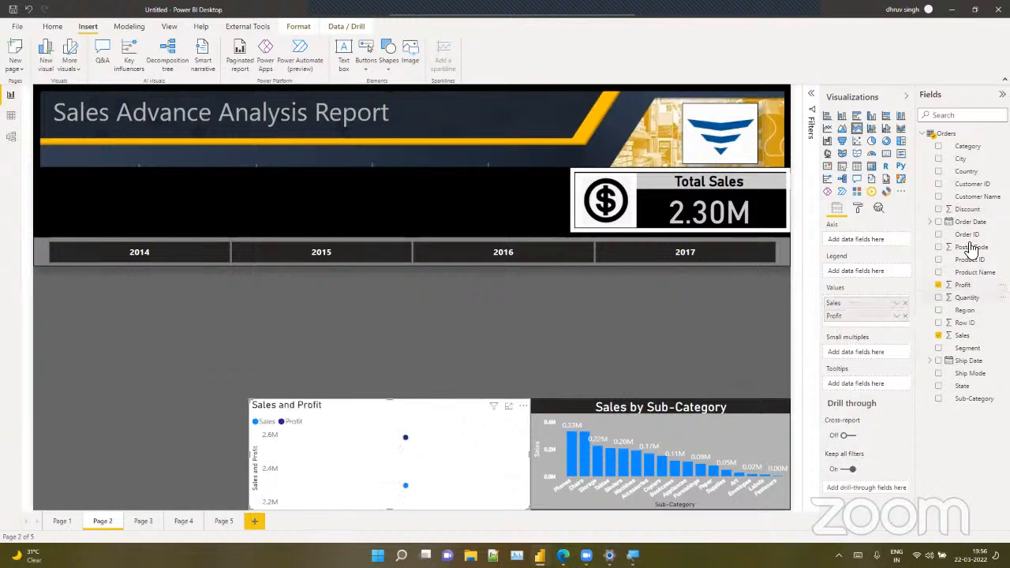
{"action": "left_click_drag", "start_coordinate": [966, 224], "coordinate": [878, 252]}
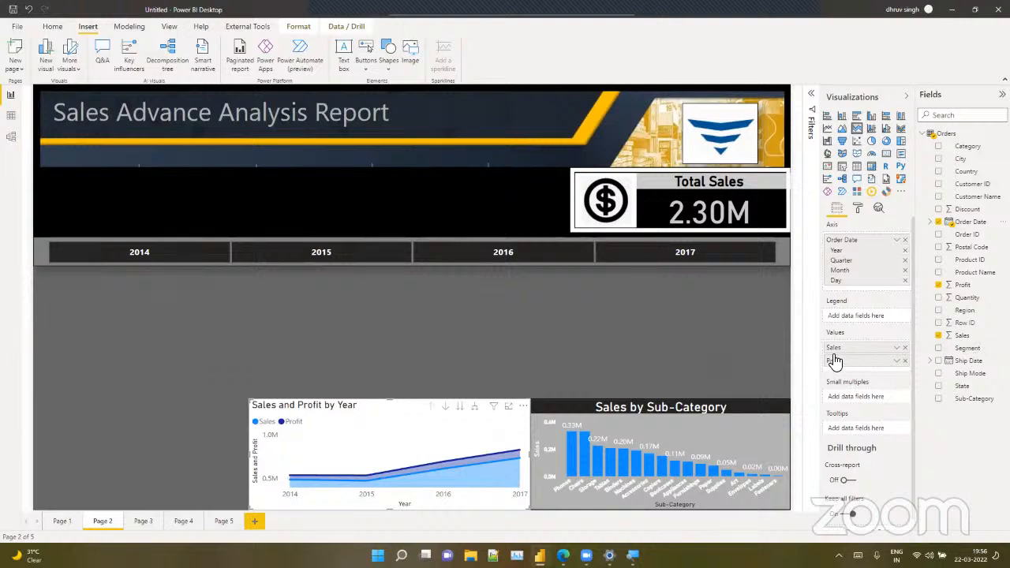
Copy the Sales by Sub-Category chart's formatting onto the Sales and Profit by Year chart with Format painter
{"action": "left_click", "coordinate": [634, 407]}
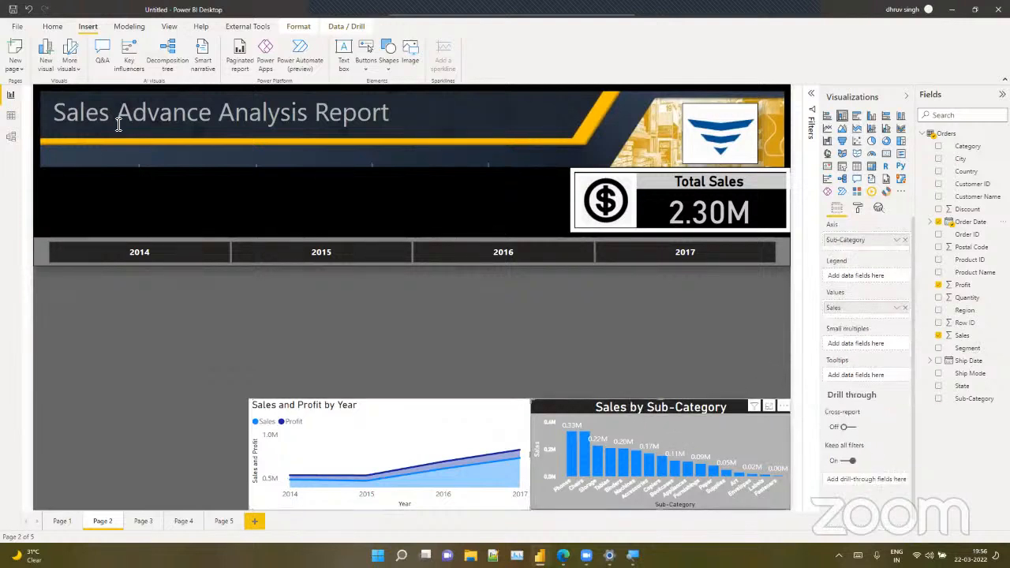
{"action": "left_click", "coordinate": [50, 28]}
{"action": "left_click", "coordinate": [54, 64]}
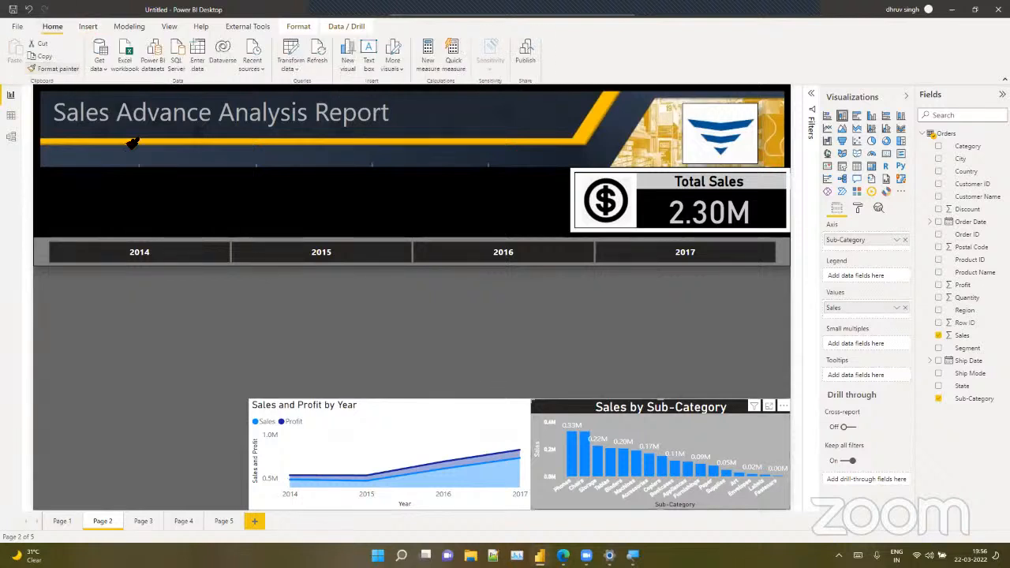
{"action": "left_click", "coordinate": [348, 410]}
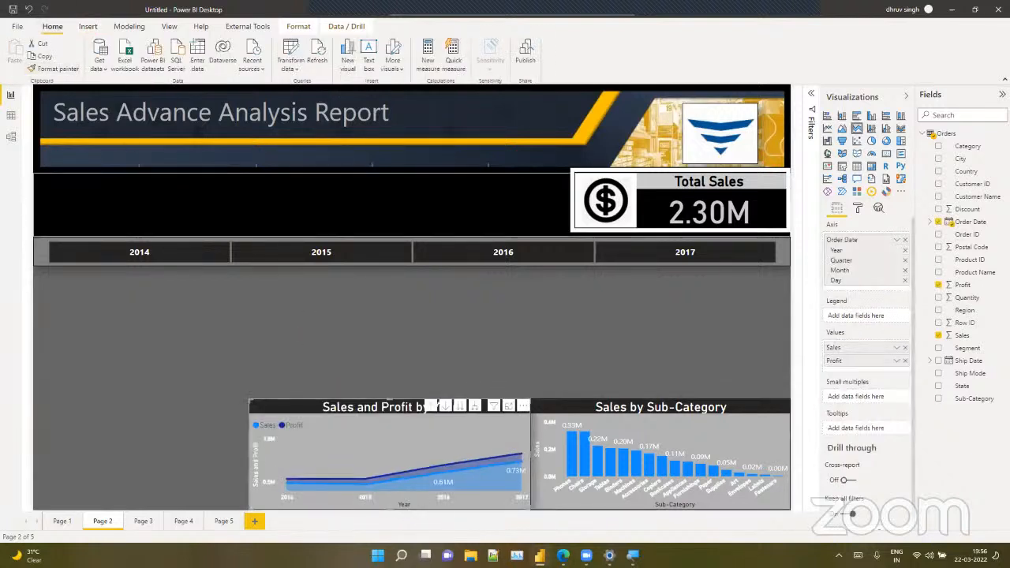
{"action": "left_click", "coordinate": [316, 337]}
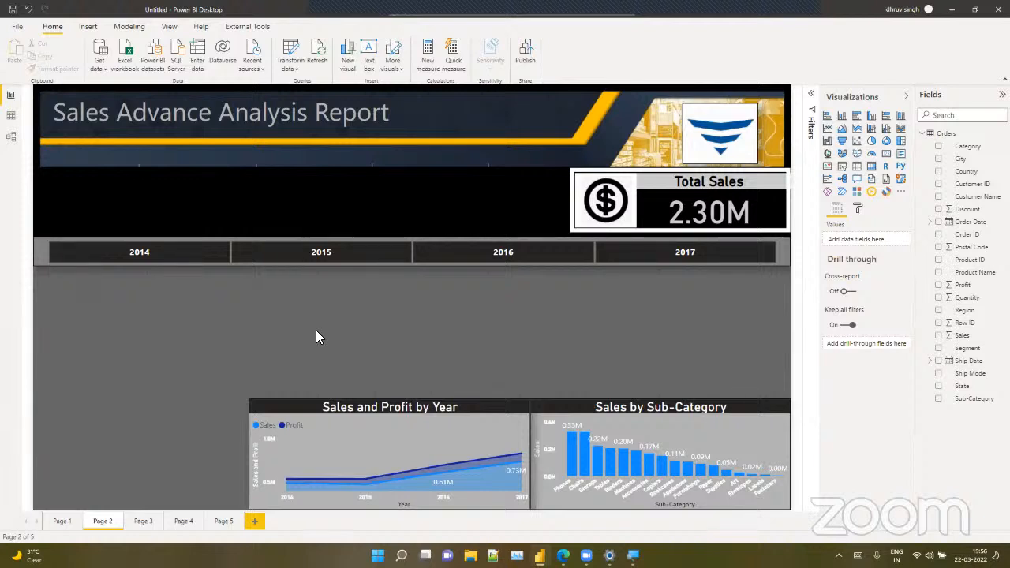
Insert a blank line chart and narrow the Sales and Profit by Year chart by moving its left edge inward
{"action": "left_click", "coordinate": [831, 133]}
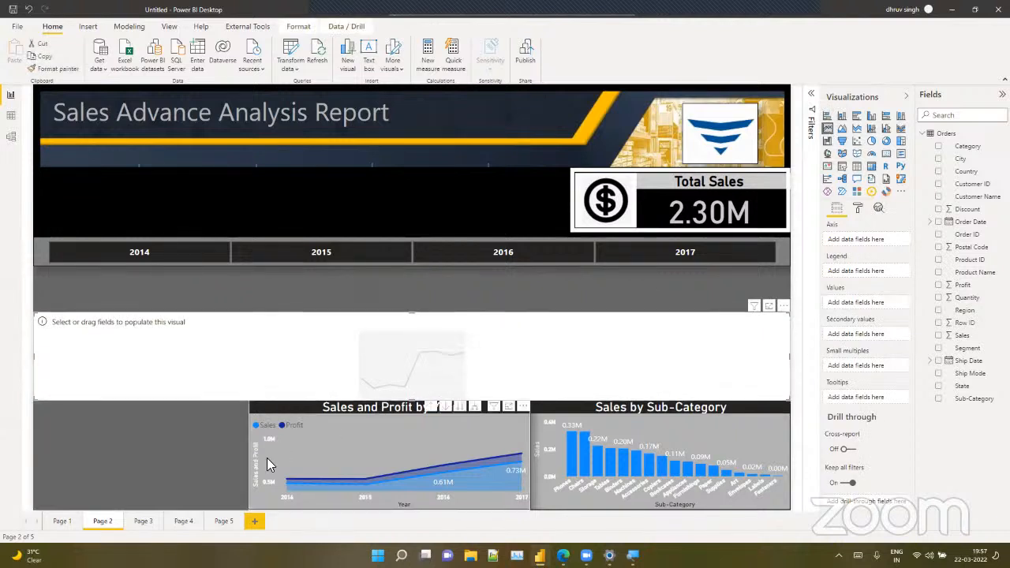
{"action": "left_click", "coordinate": [247, 461]}
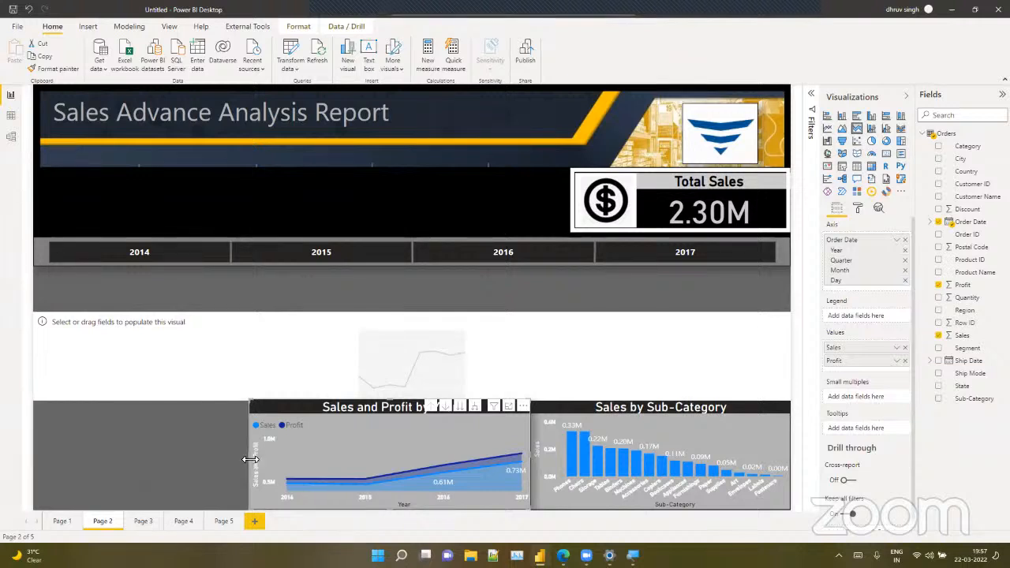
{"action": "left_click_drag", "start_coordinate": [252, 455], "coordinate": [266, 458]}
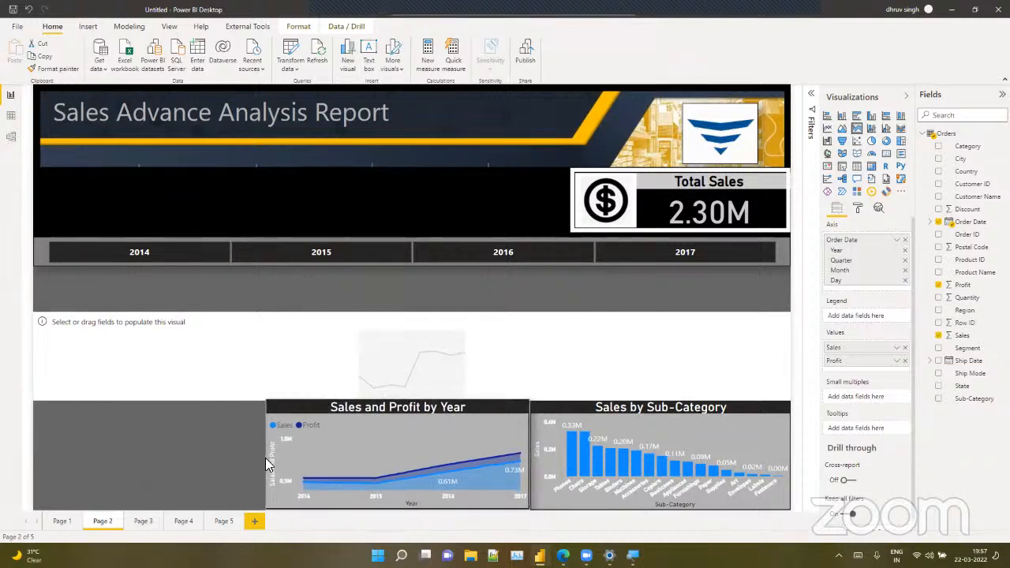
Remove the blank line chart from the page
{"action": "left_click", "coordinate": [778, 319]}
{"action": "left_click", "coordinate": [784, 306]}
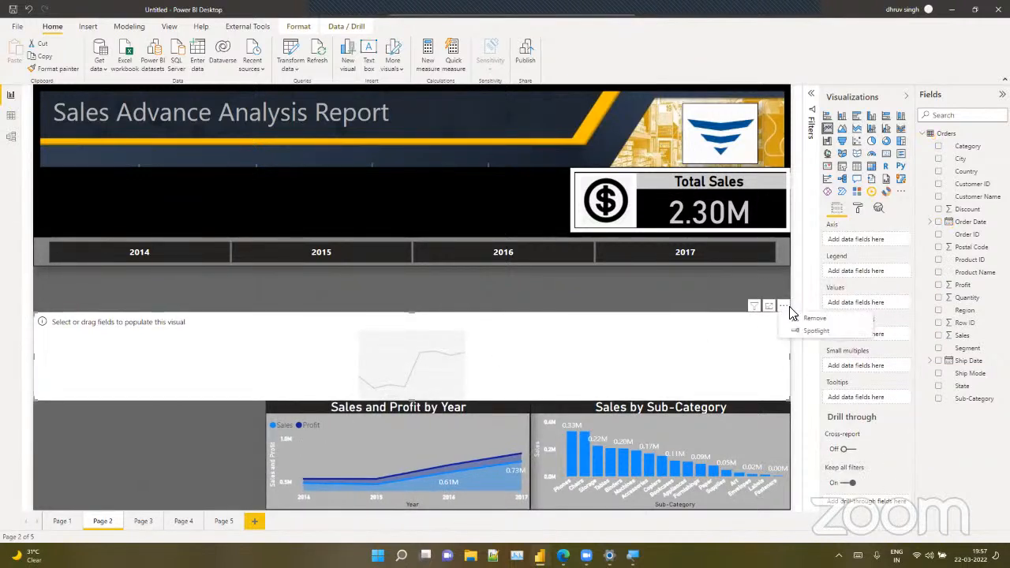
{"action": "left_click", "coordinate": [798, 319]}
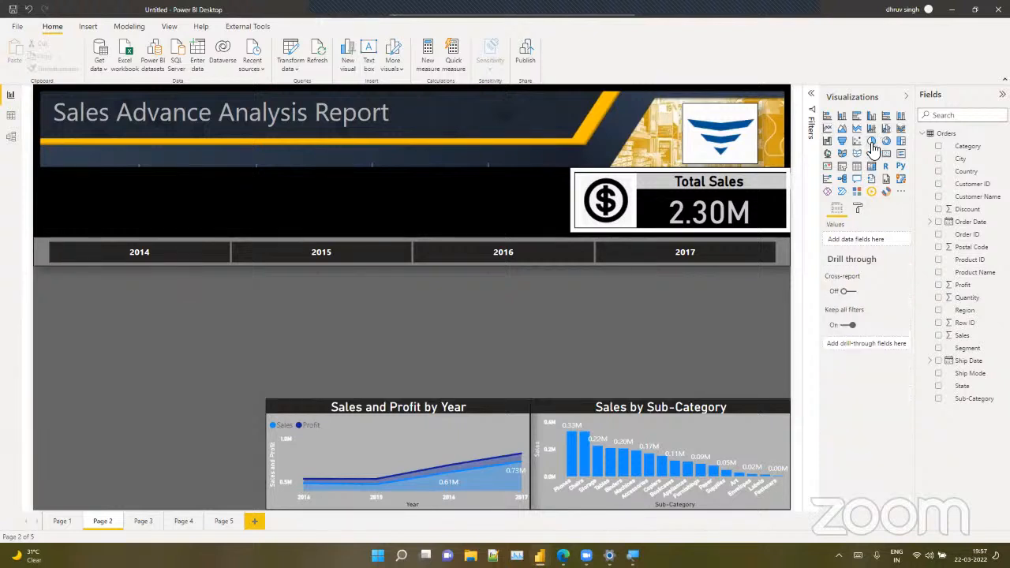
Insert a blank pie chart and size it to fill the empty space beside the Sales and Profit by Year chart
{"action": "left_click", "coordinate": [871, 140]}
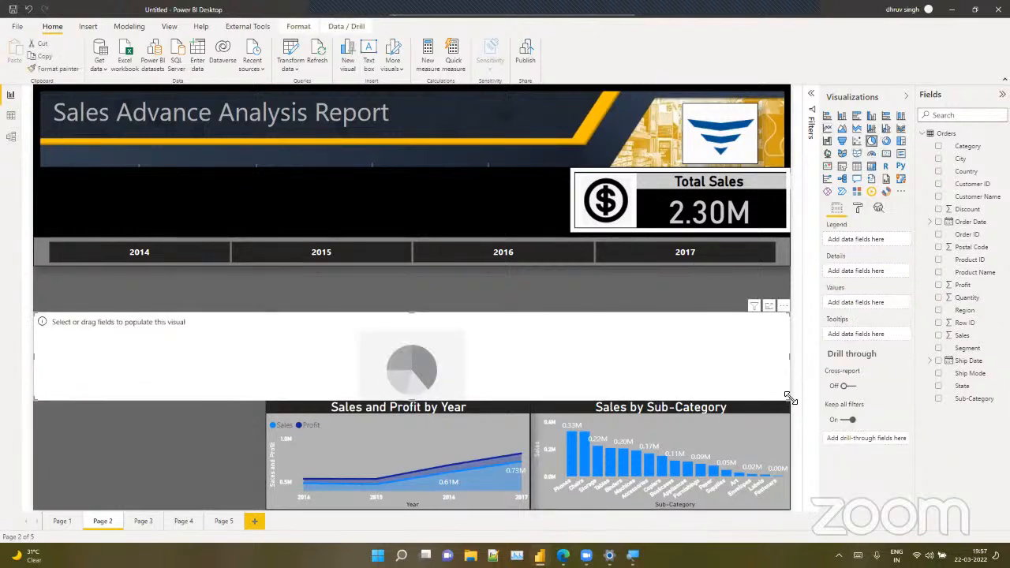
{"action": "left_click_drag", "start_coordinate": [769, 409], "coordinate": [307, 512]}
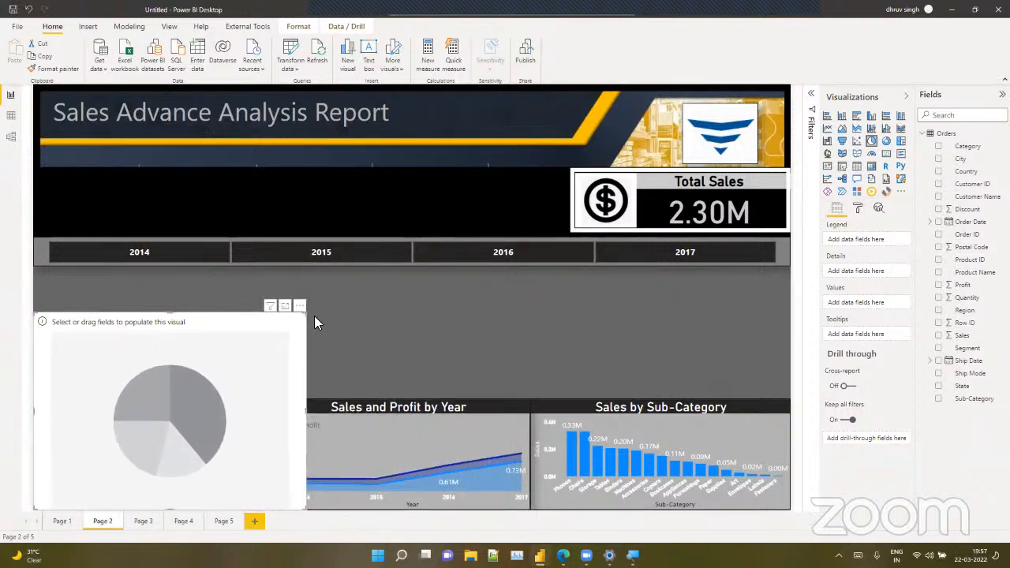
{"action": "left_click_drag", "start_coordinate": [306, 315], "coordinate": [262, 400]}
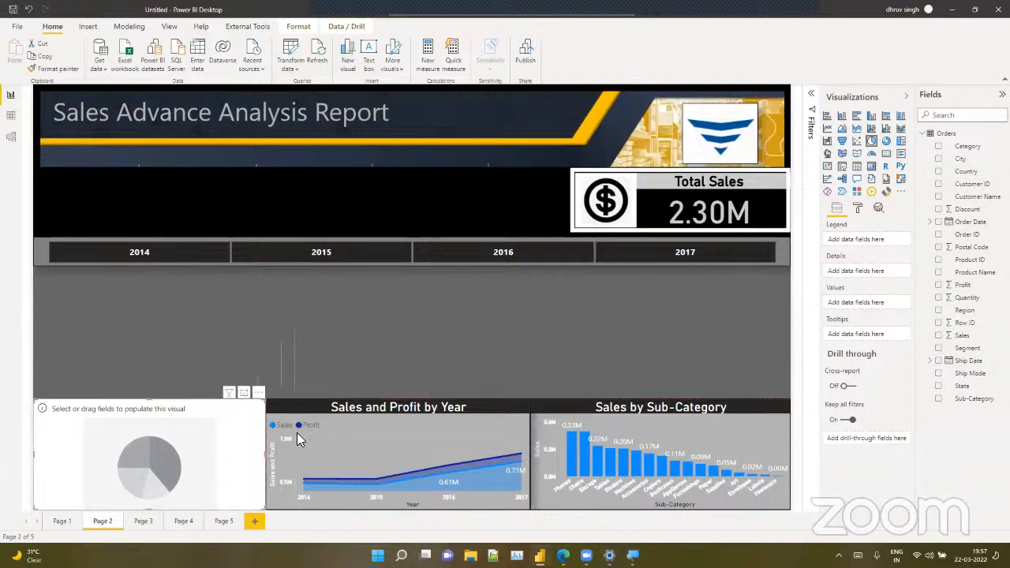
{"action": "left_click_drag", "start_coordinate": [228, 458], "coordinate": [476, 463]}
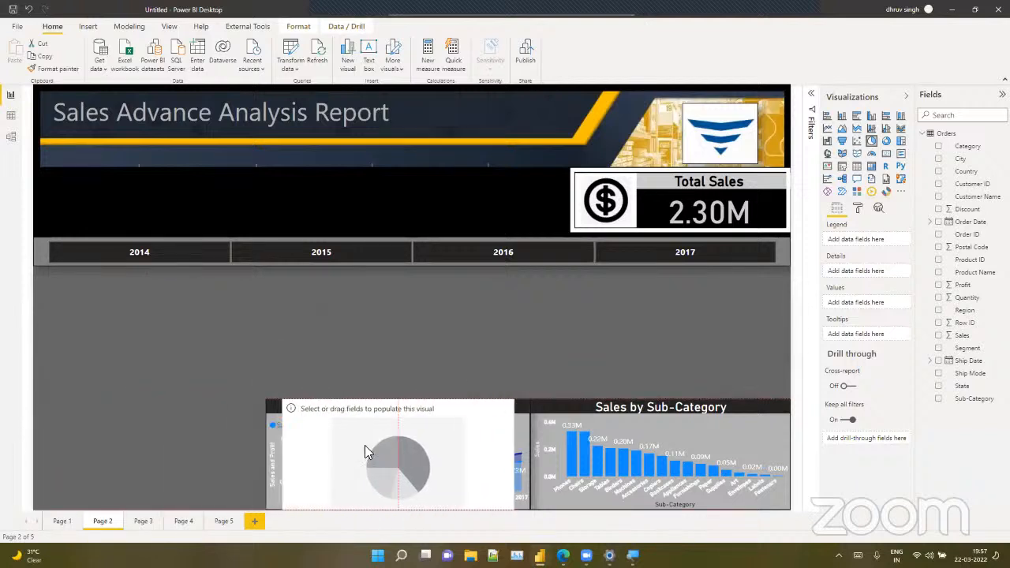
{"action": "left_click_drag", "start_coordinate": [365, 445], "coordinate": [118, 451]}
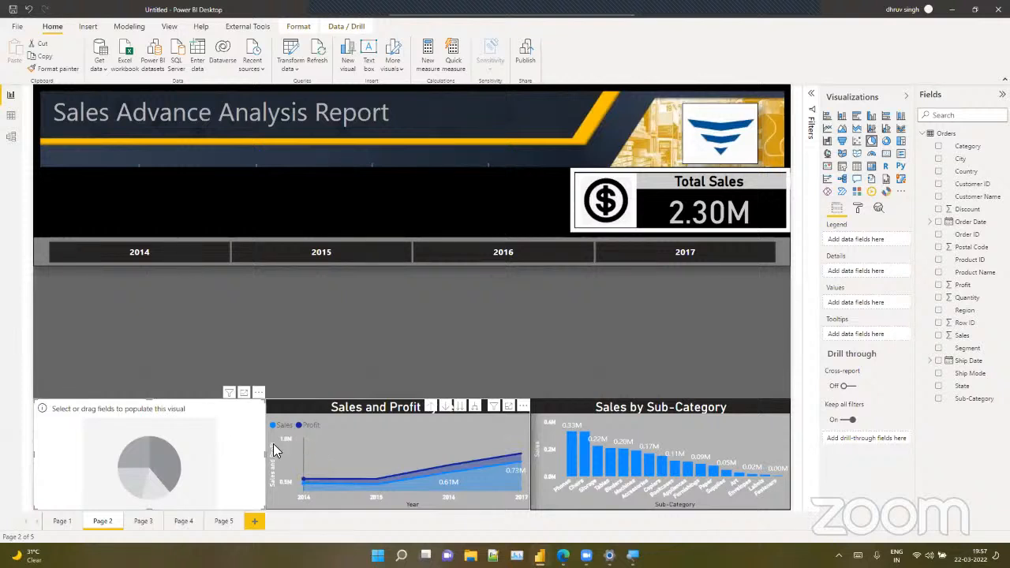
Narrow the Sales and Profit by Year chart slightly from its left edge and widen the blank pie chart to meet it
{"action": "left_click", "coordinate": [273, 450]}
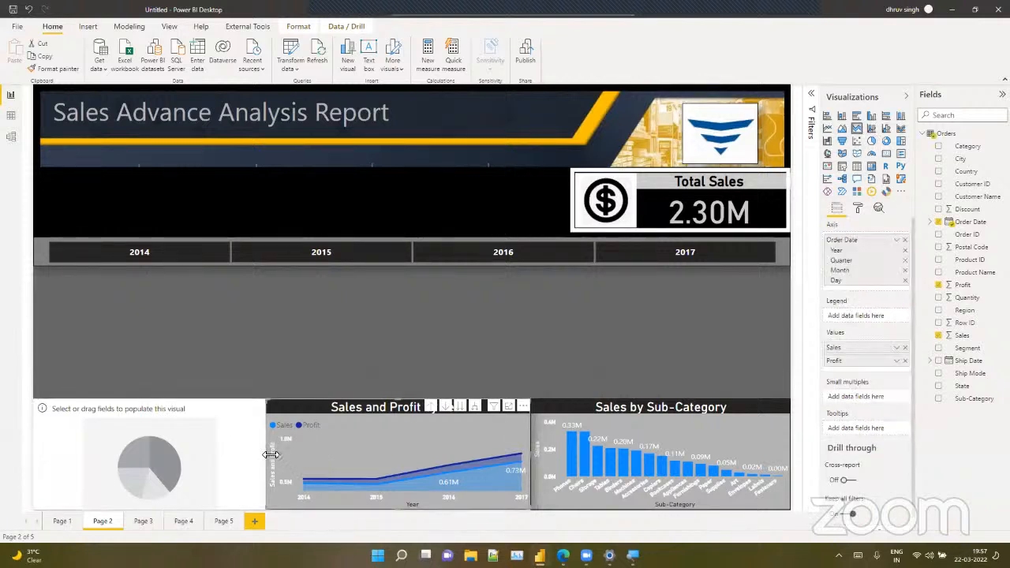
{"action": "left_click_drag", "start_coordinate": [271, 455], "coordinate": [273, 459]}
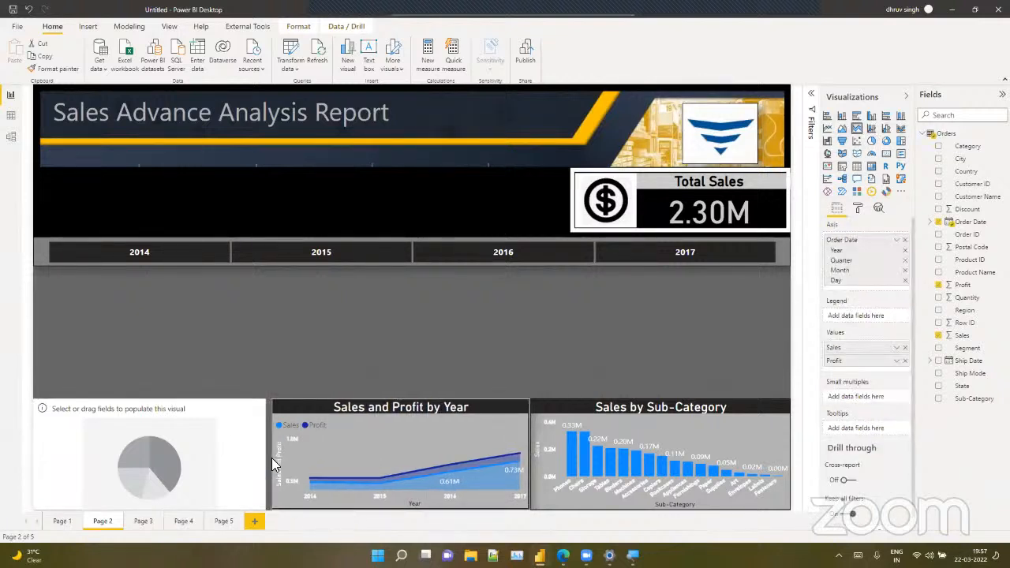
{"action": "left_click_drag", "start_coordinate": [346, 461], "coordinate": [405, 496]}
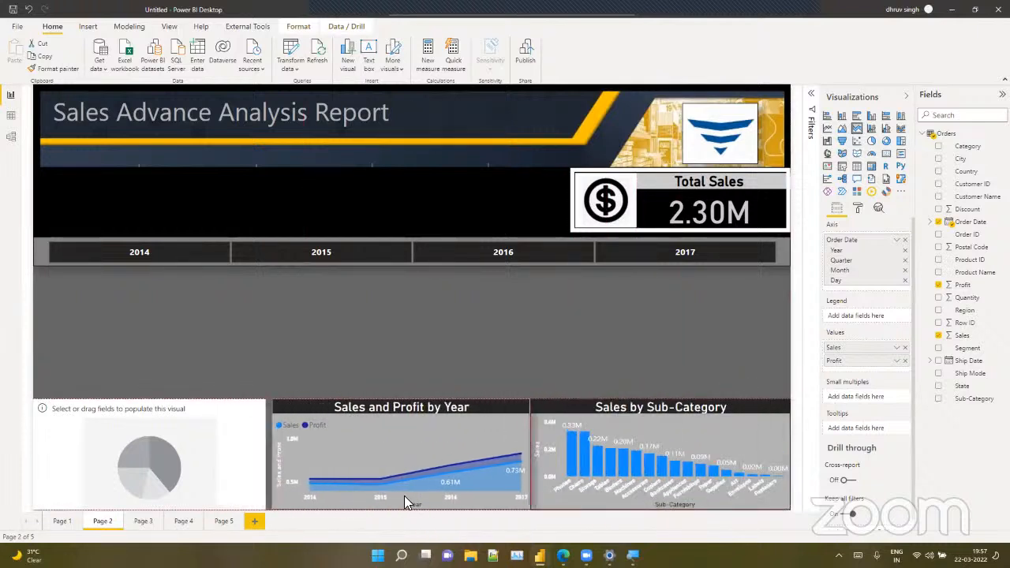
{"action": "left_click", "coordinate": [263, 460]}
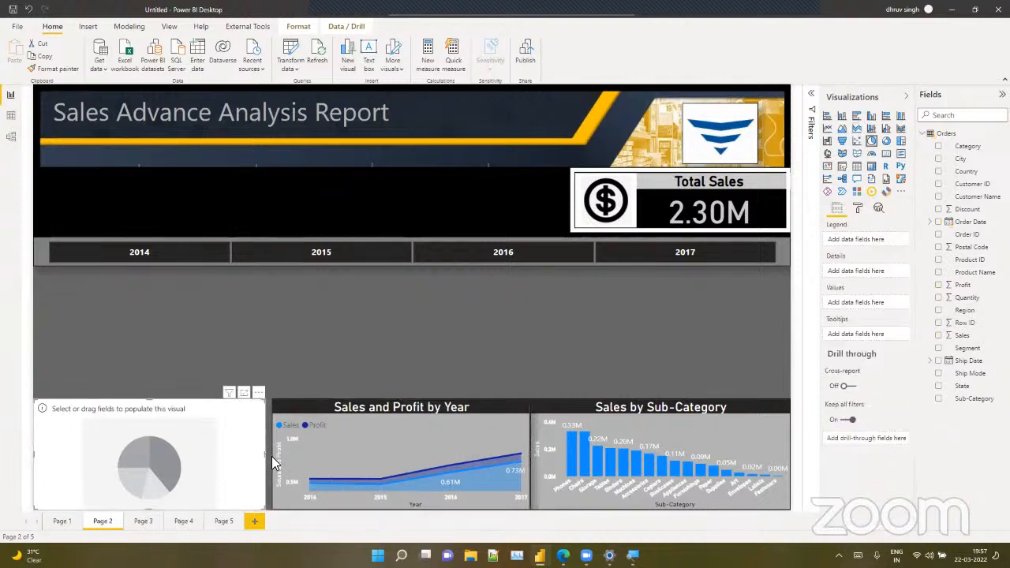
{"action": "left_click_drag", "start_coordinate": [266, 455], "coordinate": [214, 498]}
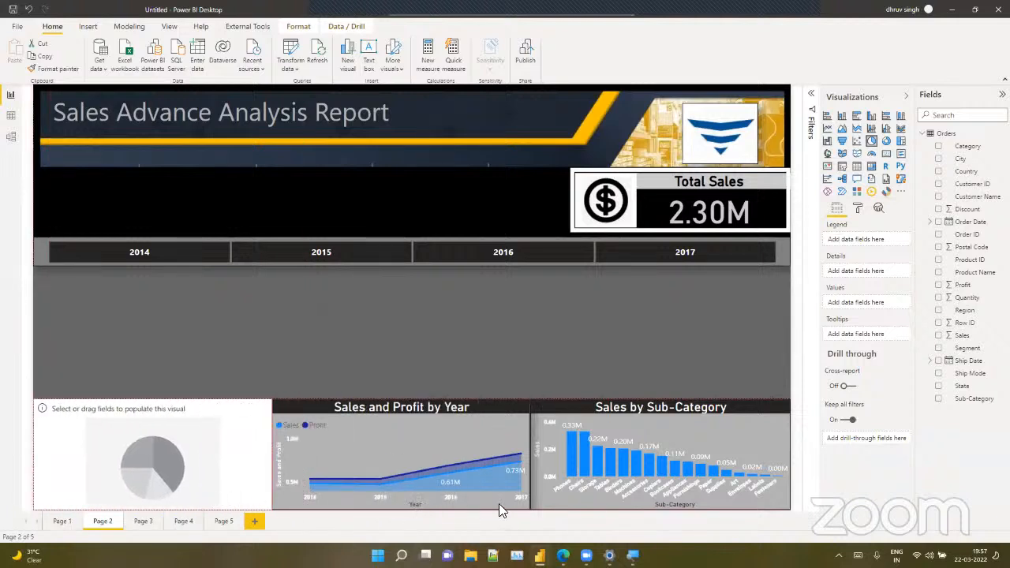
Narrow the Sales by Sub-Category chart slightly, realign the area chart against it and widen the blank pie chart to close the gap
{"action": "left_click", "coordinate": [546, 461]}
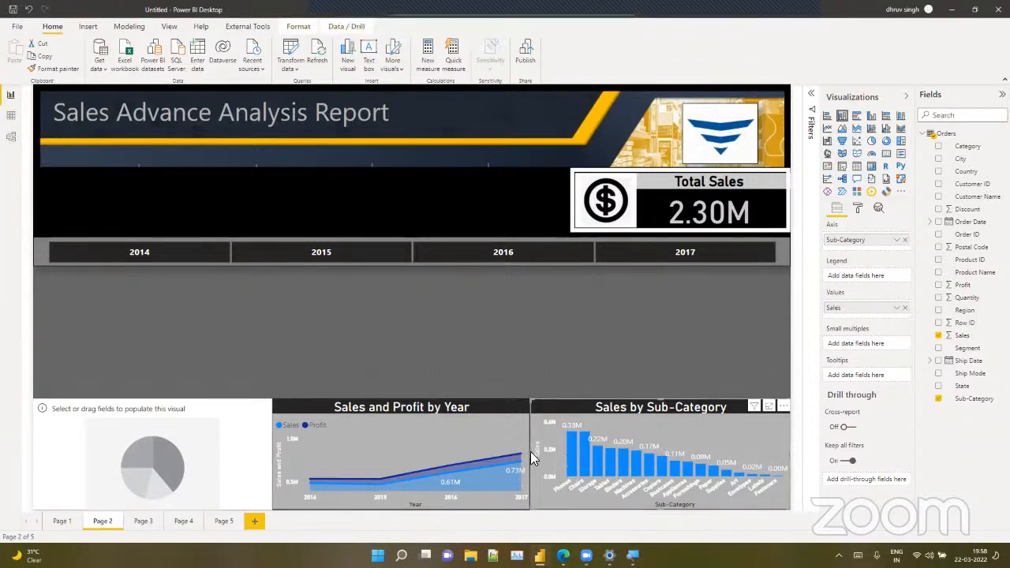
{"action": "left_click_drag", "start_coordinate": [531, 453], "coordinate": [536, 451]}
{"action": "left_click", "coordinate": [503, 457]}
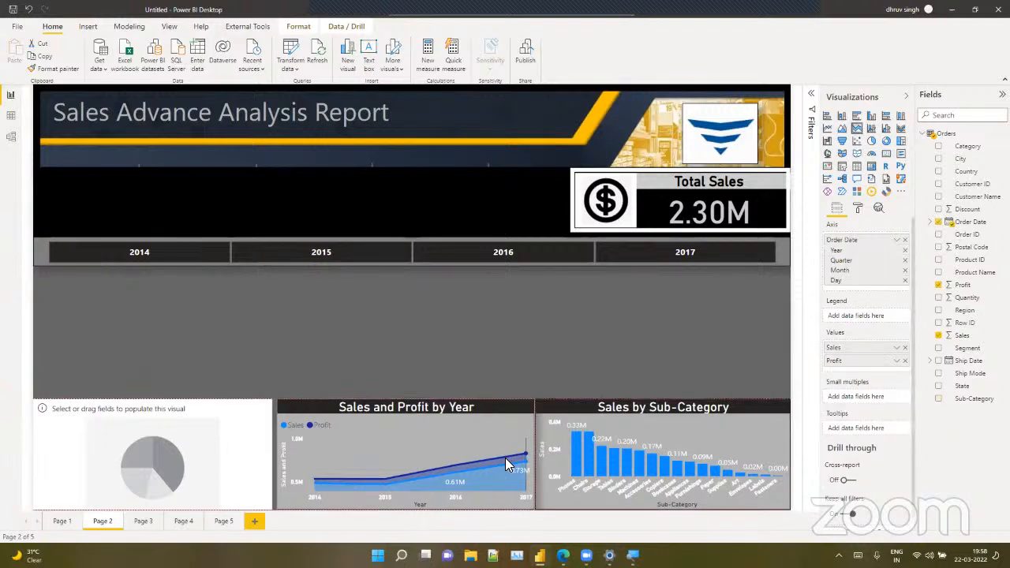
{"action": "left_click_drag", "start_coordinate": [277, 452], "coordinate": [280, 452]}
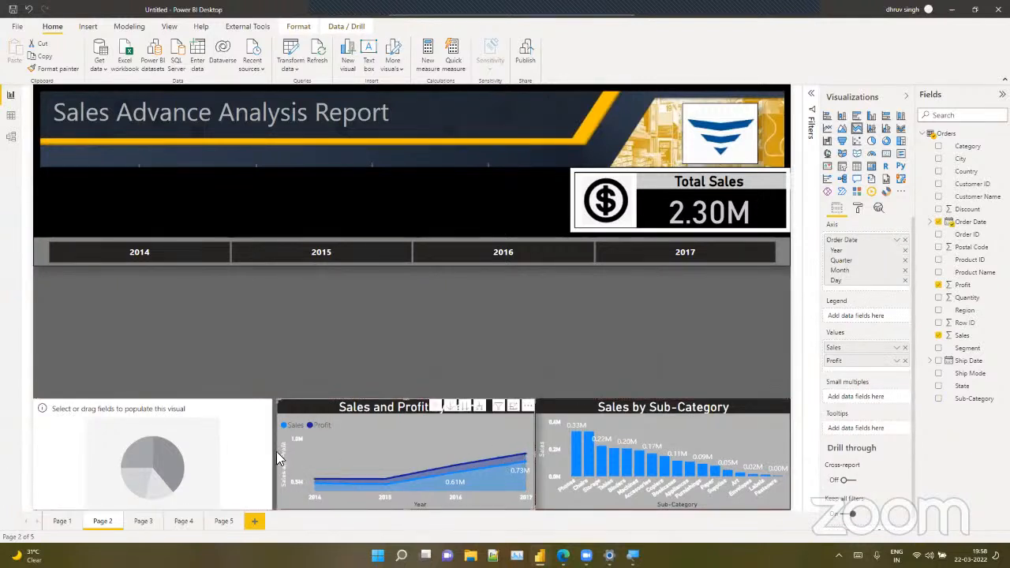
{"action": "left_click", "coordinate": [268, 460]}
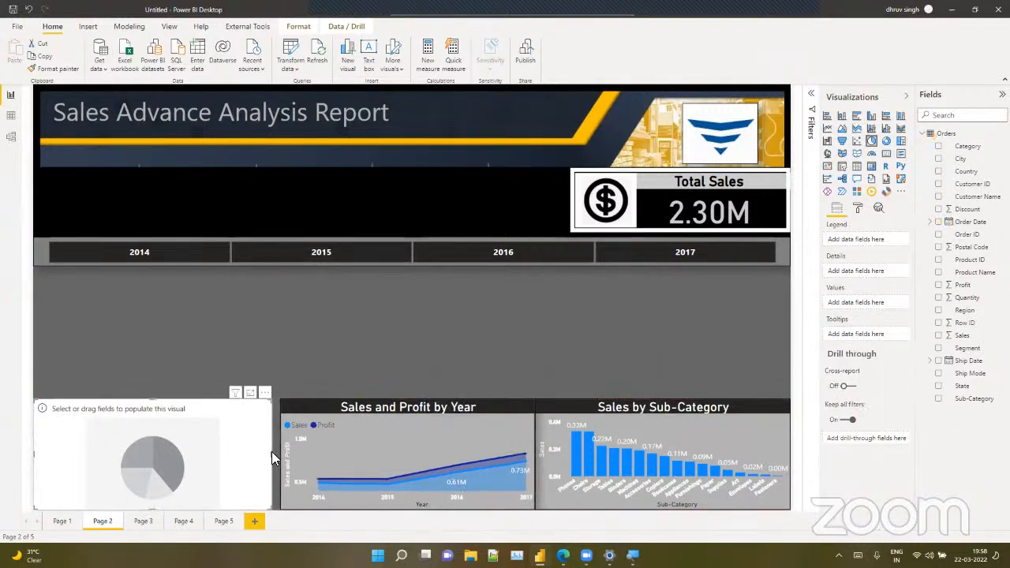
{"action": "left_click_drag", "start_coordinate": [273, 454], "coordinate": [276, 454]}
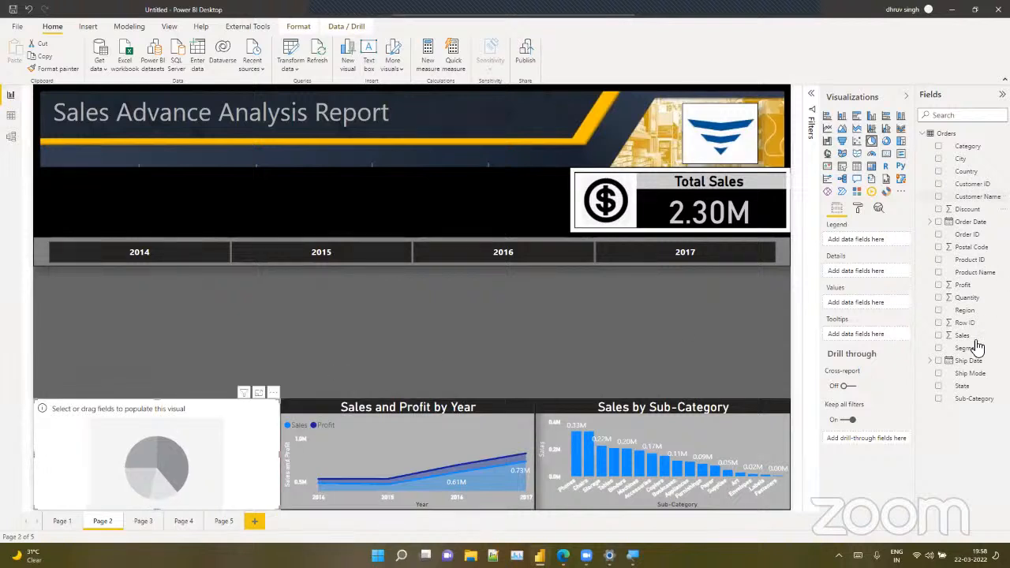
Plot Profit by Category in the pie chart and copy the Sales and Profit by Year chart's formatting onto it with Format painter
{"action": "left_click_drag", "start_coordinate": [964, 286], "coordinate": [897, 297]}
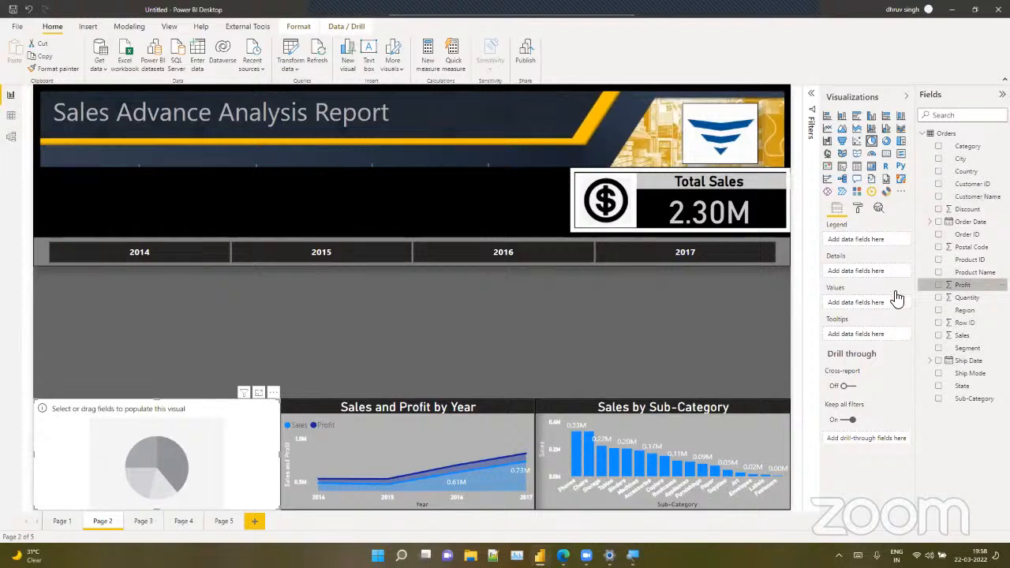
{"action": "left_click_drag", "start_coordinate": [987, 153], "coordinate": [873, 241]}
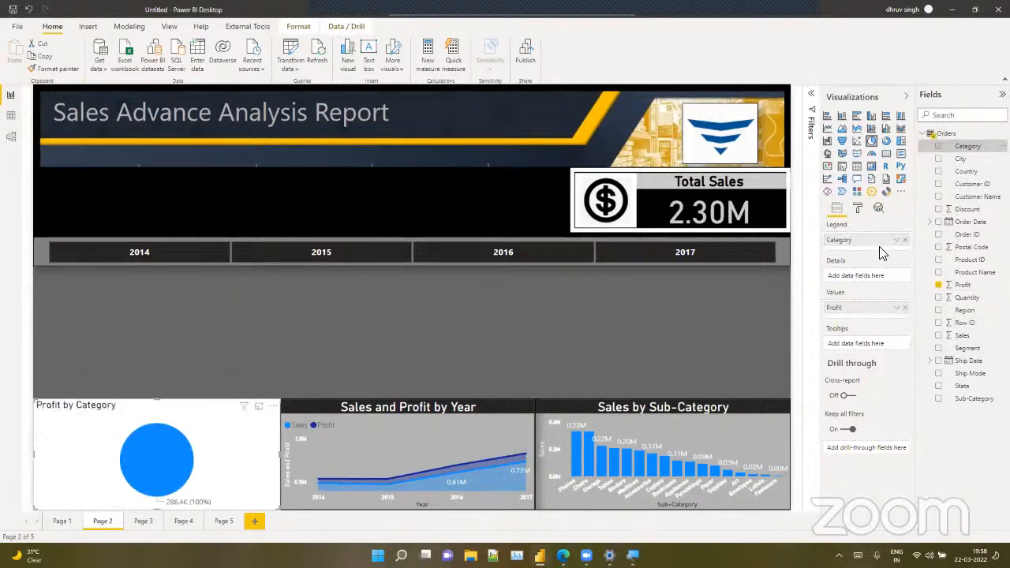
{"action": "left_click", "coordinate": [395, 437]}
{"action": "left_click", "coordinate": [36, 68]}
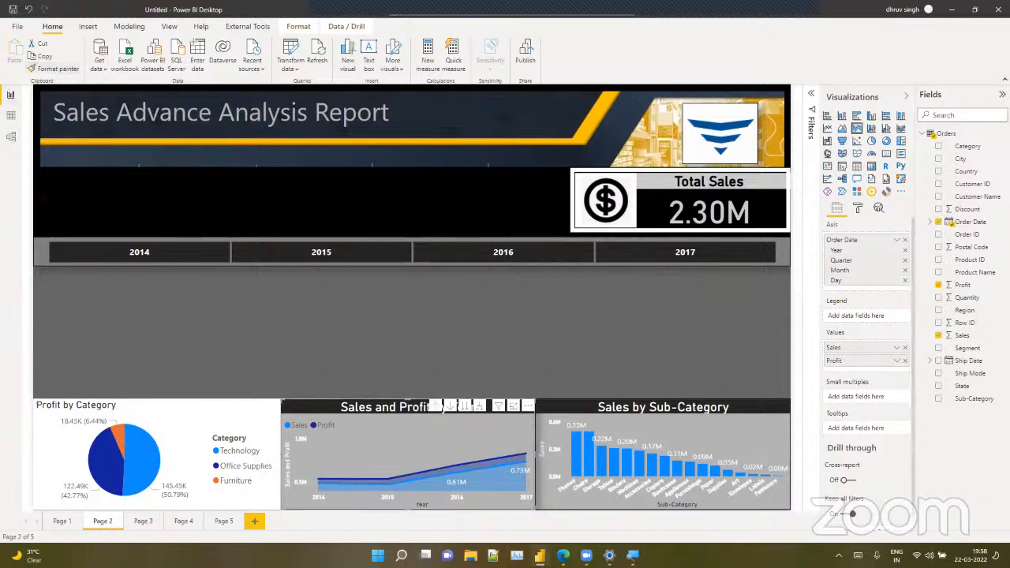
{"action": "left_click", "coordinate": [52, 418]}
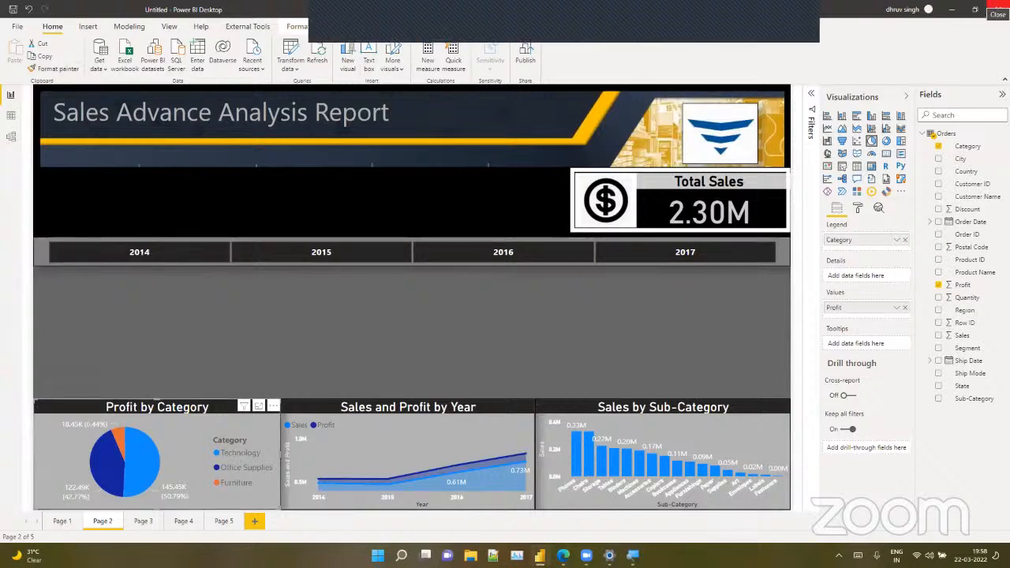
{"action": "left_click", "coordinate": [438, 290]}
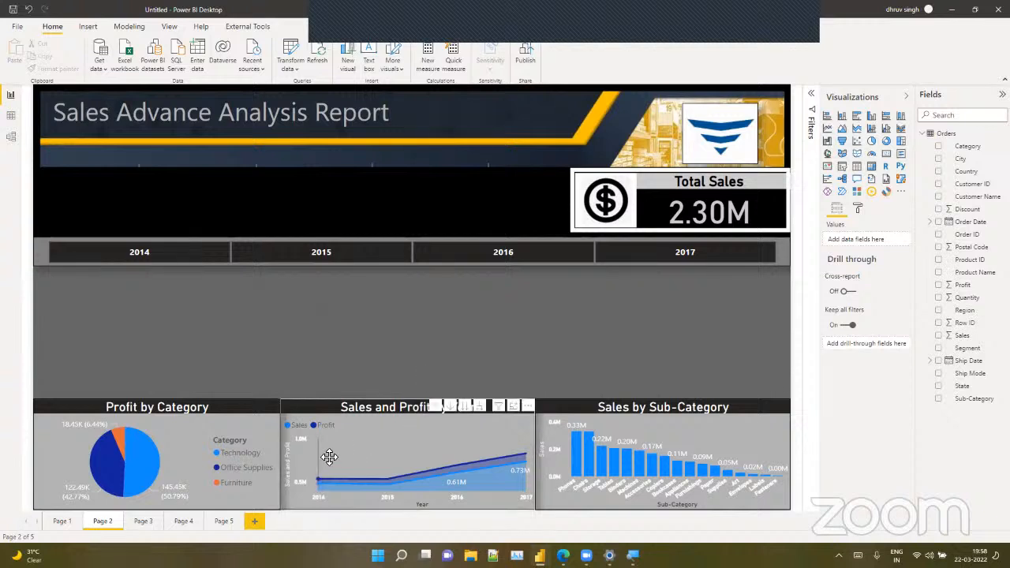
{"action": "left_click", "coordinate": [374, 457]}
{"action": "left_click_drag", "start_coordinate": [199, 472], "coordinate": [131, 469]}
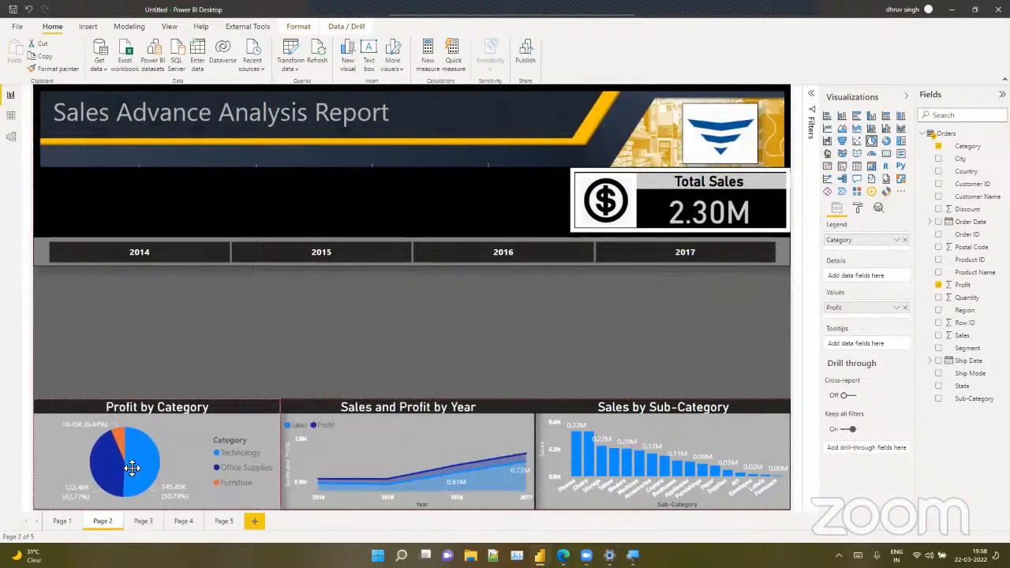
{"action": "key", "text": "Escape"}
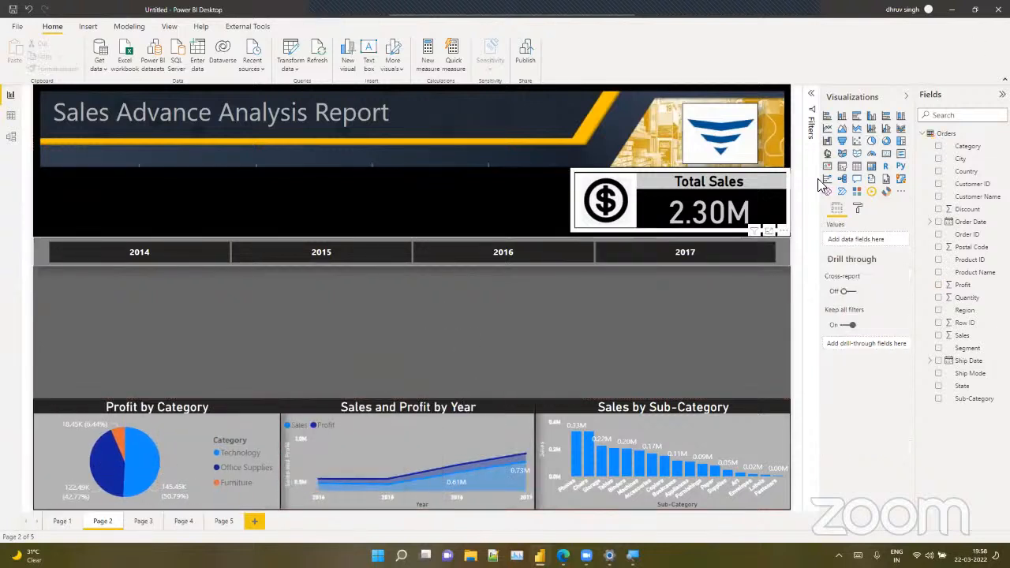
Insert a blank stacked column chart and fit it above the Profit by Category chart, matching that chart's width
{"action": "left_click", "coordinate": [847, 117]}
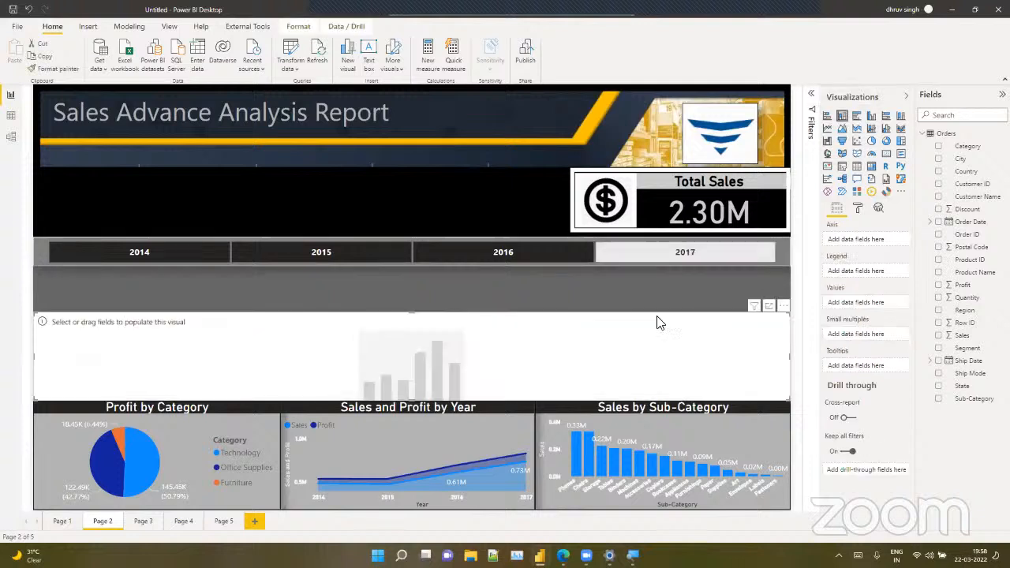
{"action": "left_click_drag", "start_coordinate": [513, 360], "coordinate": [502, 329]}
{"action": "left_click_drag", "start_coordinate": [413, 363], "coordinate": [412, 416]}
{"action": "left_click_drag", "start_coordinate": [477, 372], "coordinate": [480, 363]}
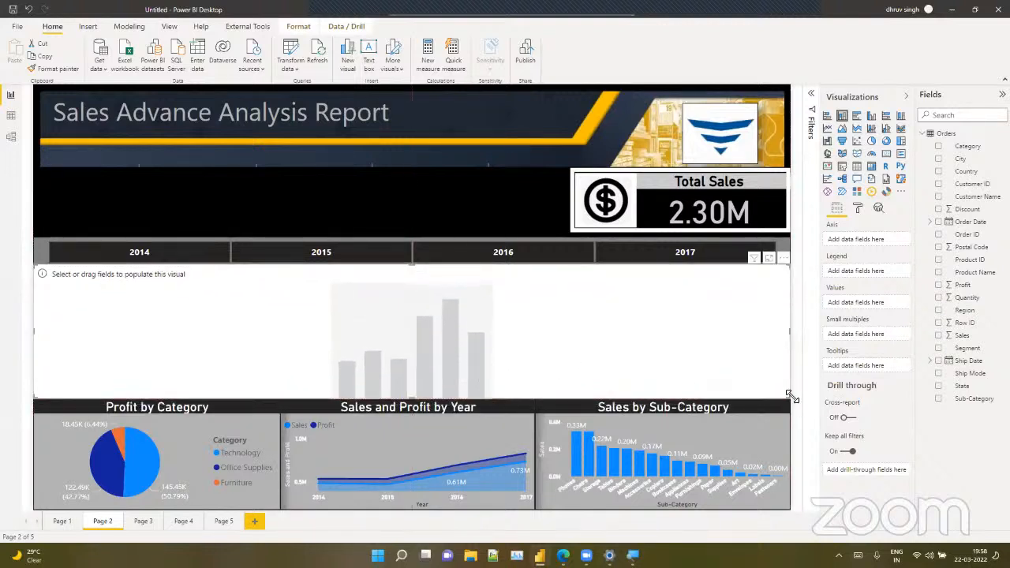
{"action": "left_click_drag", "start_coordinate": [789, 398], "coordinate": [281, 379]}
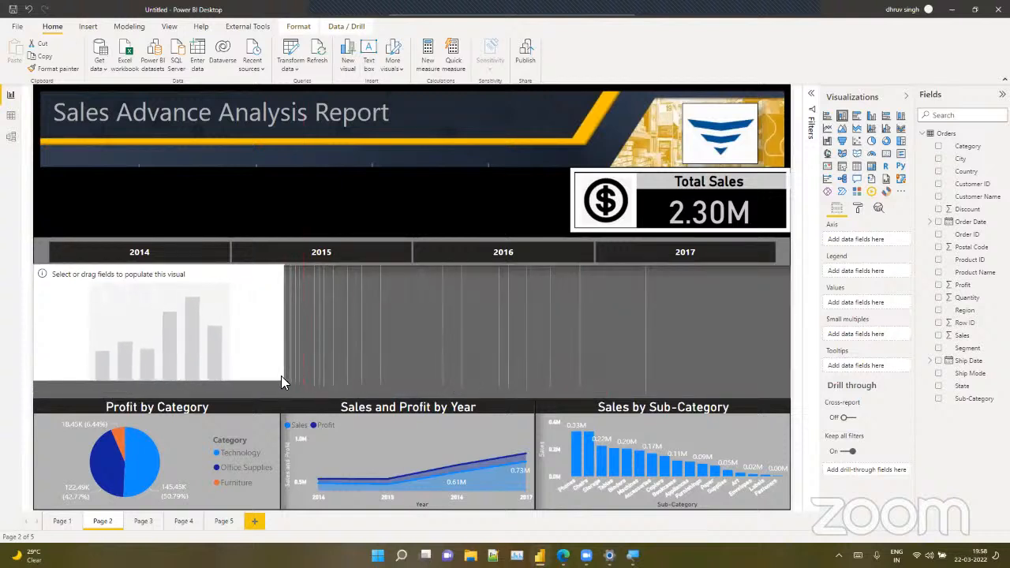
{"action": "left_click_drag", "start_coordinate": [219, 342], "coordinate": [164, 491]}
{"action": "left_click_drag", "start_coordinate": [153, 429], "coordinate": [144, 314]}
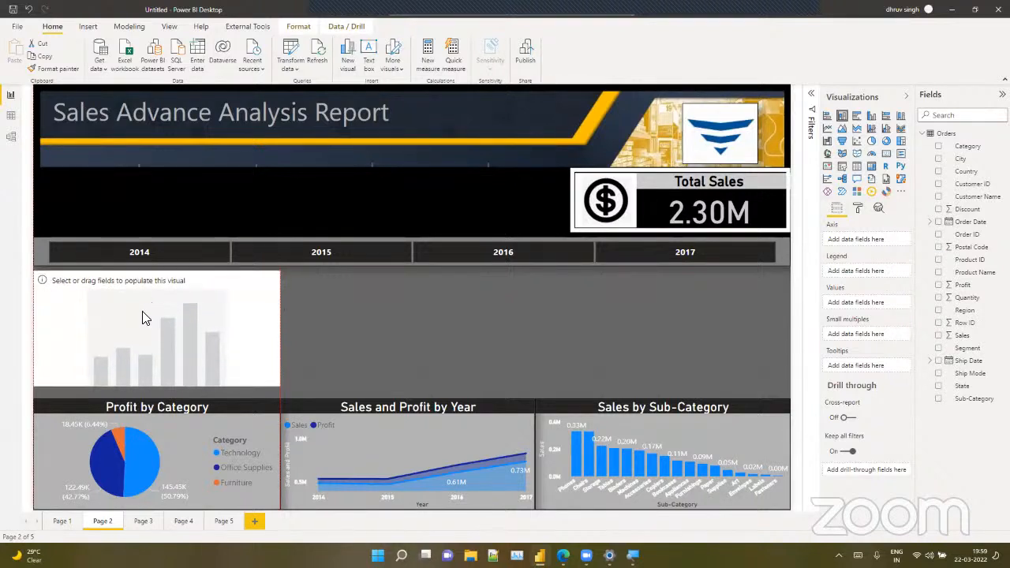
Raise the Profit by Category chart's top edge and extend the blank column chart downward so that the two meet
{"action": "left_click", "coordinate": [139, 401]}
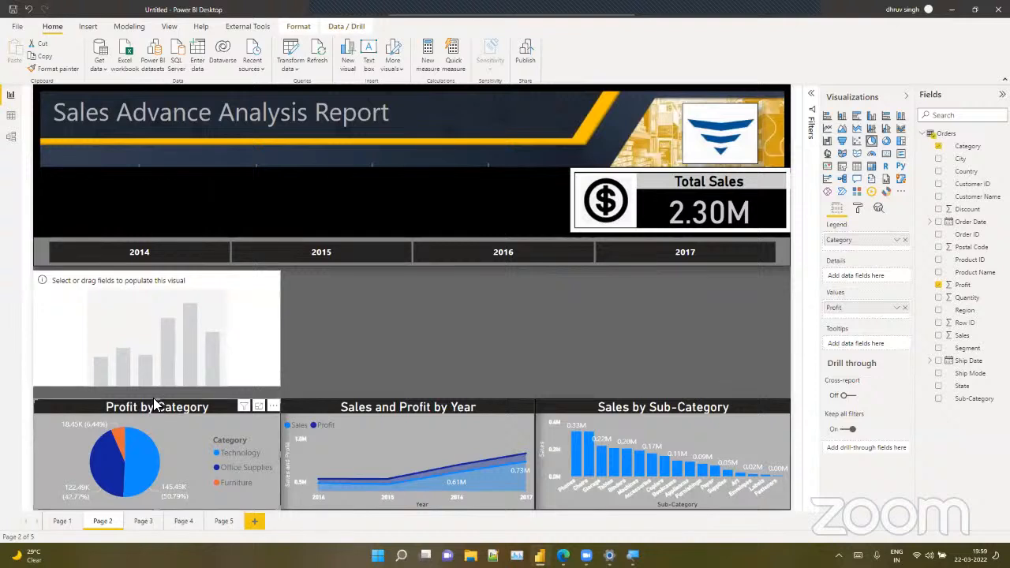
{"action": "left_click_drag", "start_coordinate": [153, 396], "coordinate": [153, 387]}
{"action": "left_click", "coordinate": [153, 382]}
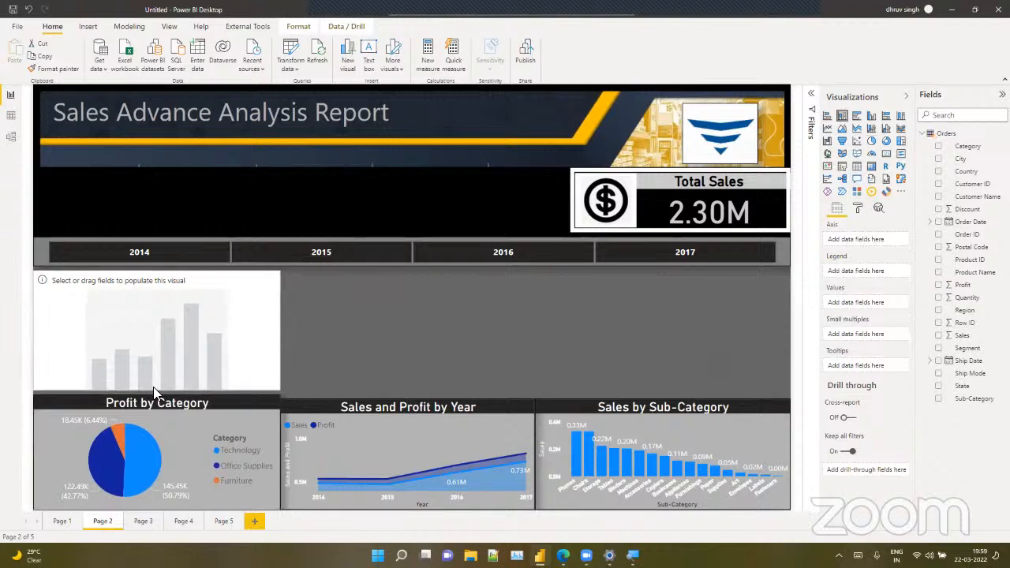
{"action": "left_click", "coordinate": [150, 391]}
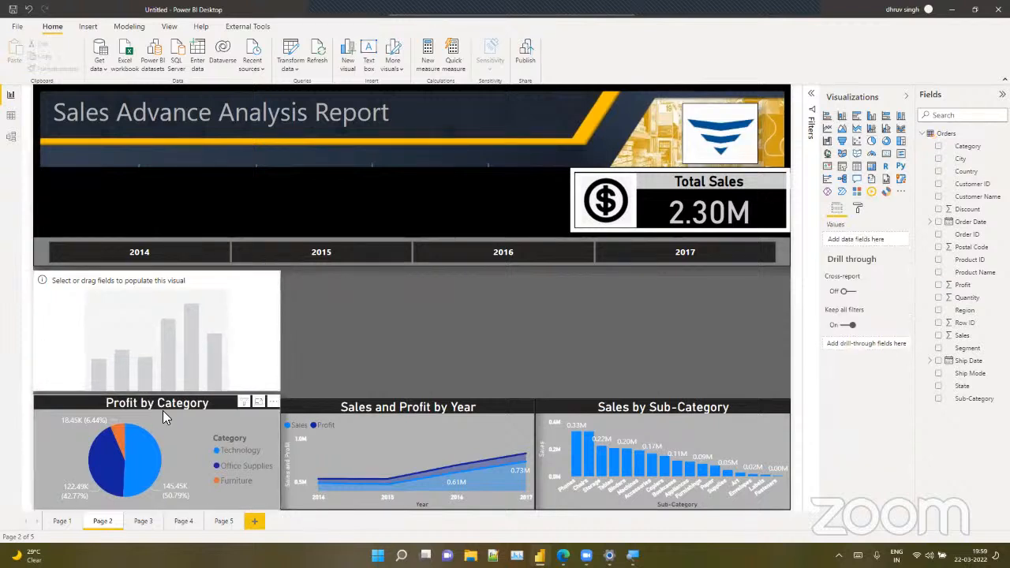
{"action": "left_click", "coordinate": [352, 411]}
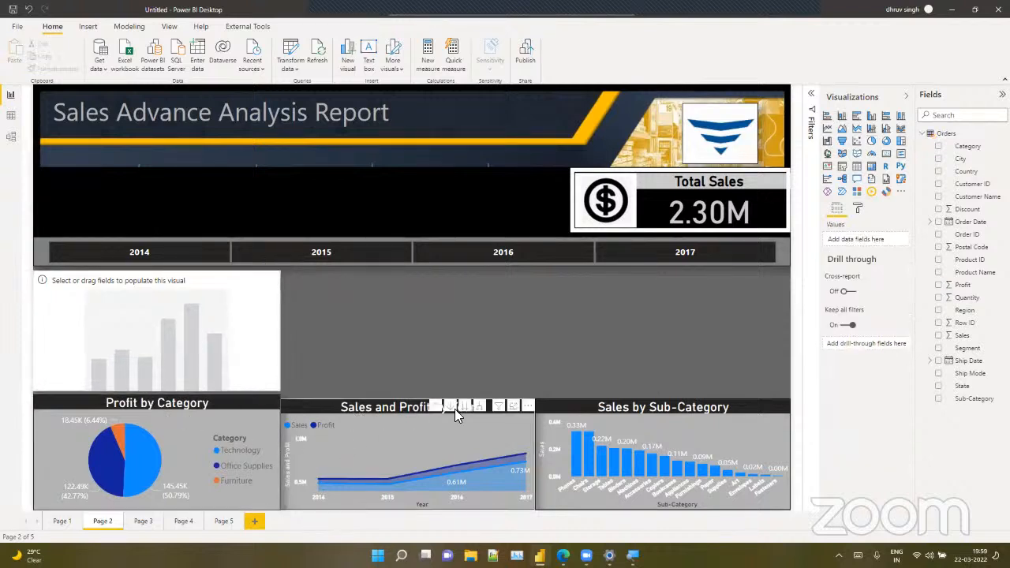
{"action": "left_click", "coordinate": [605, 414], "text": "ctrl"}
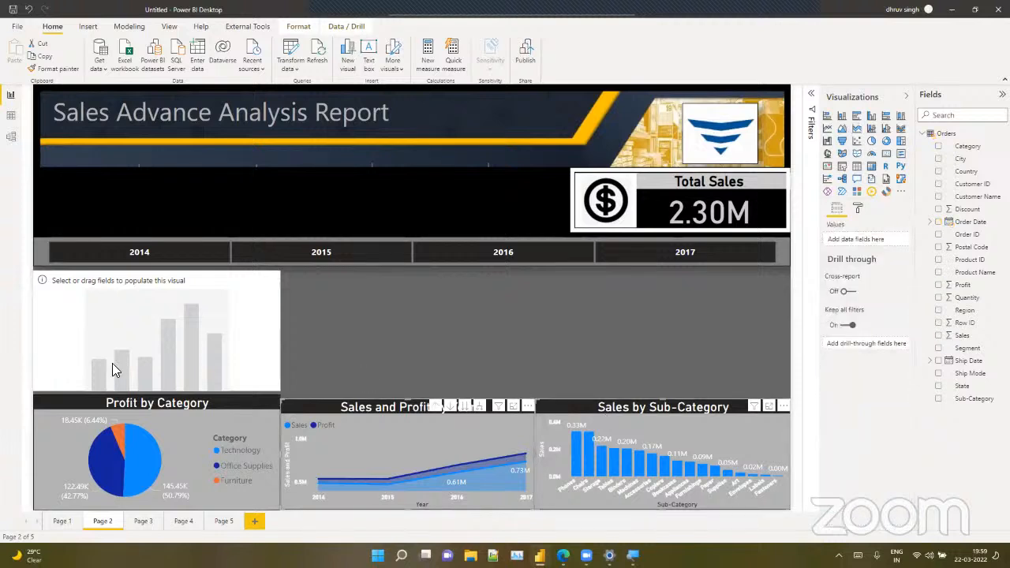
{"action": "left_click", "coordinate": [161, 391], "text": "ctrl"}
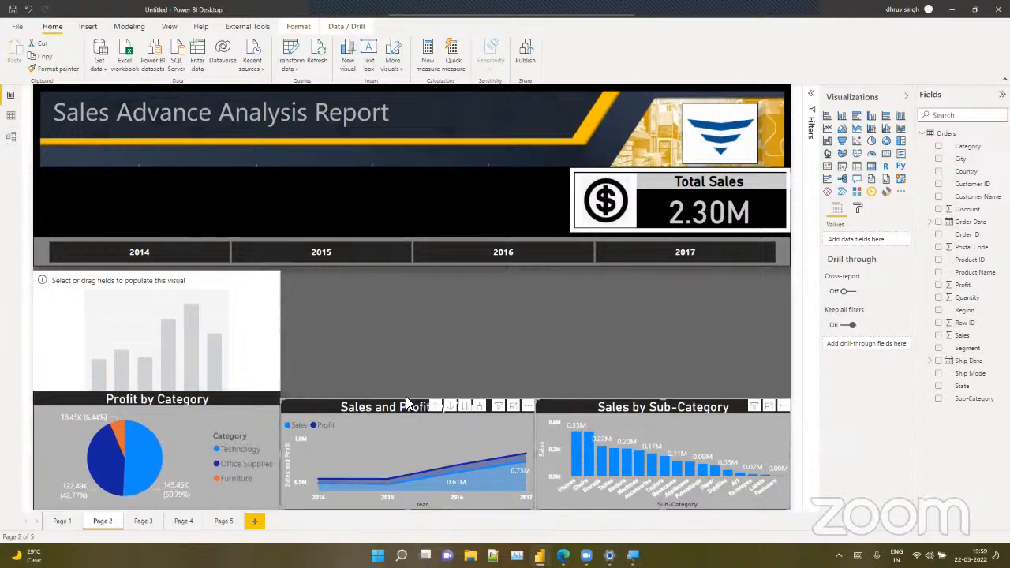
Raise the top edges of the Sales and Profit by Year and Sales by Sub-Category charts to align with the pie chart's top
{"action": "left_click_drag", "start_coordinate": [406, 397], "coordinate": [409, 393]}
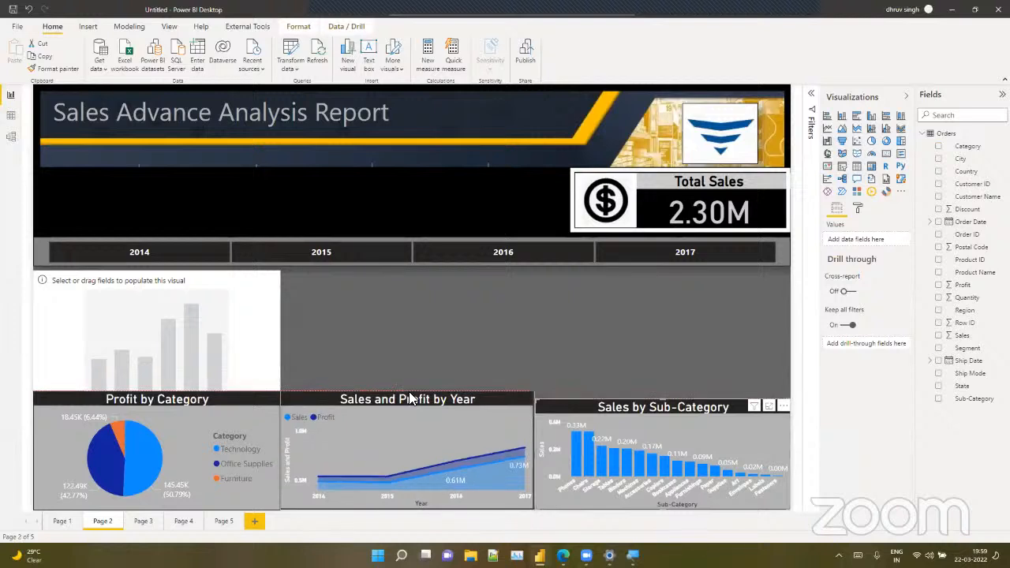
{"action": "left_click", "coordinate": [615, 423]}
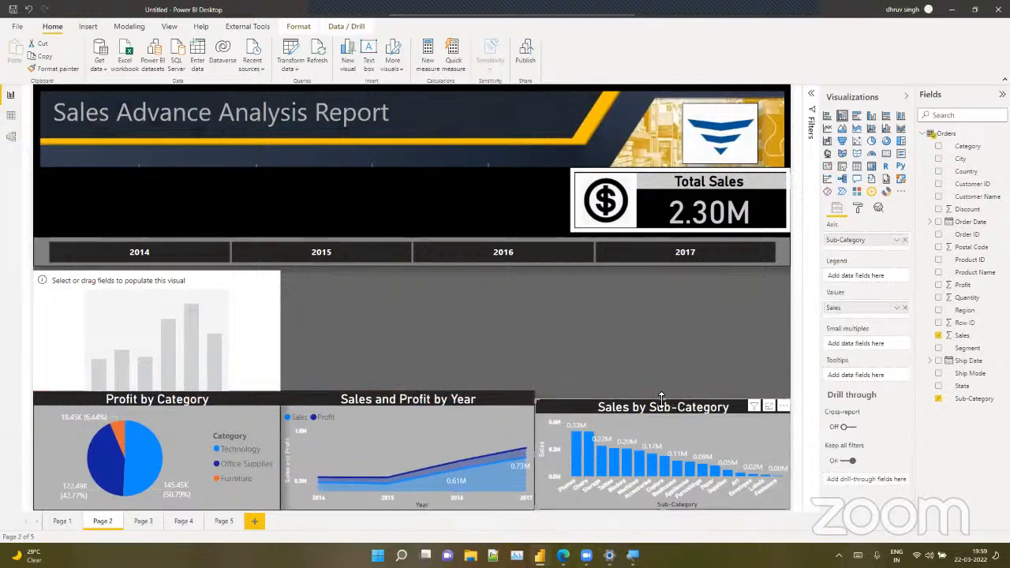
{"action": "left_click_drag", "start_coordinate": [661, 397], "coordinate": [662, 390]}
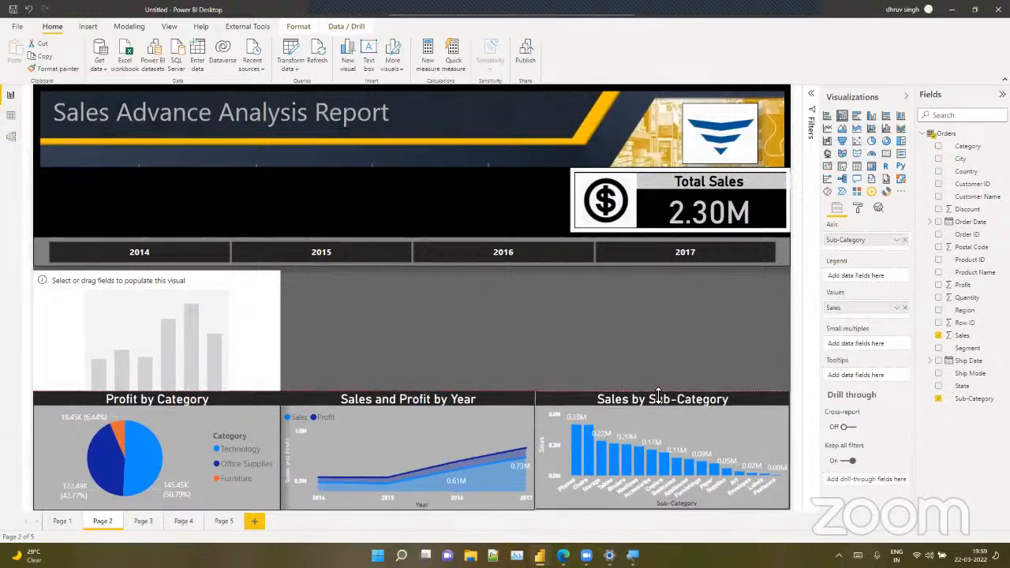
Plot Sales by Region in the blank stacked column chart, with Category as the legend
{"action": "left_click", "coordinate": [502, 340]}
{"action": "left_click", "coordinate": [81, 301]}
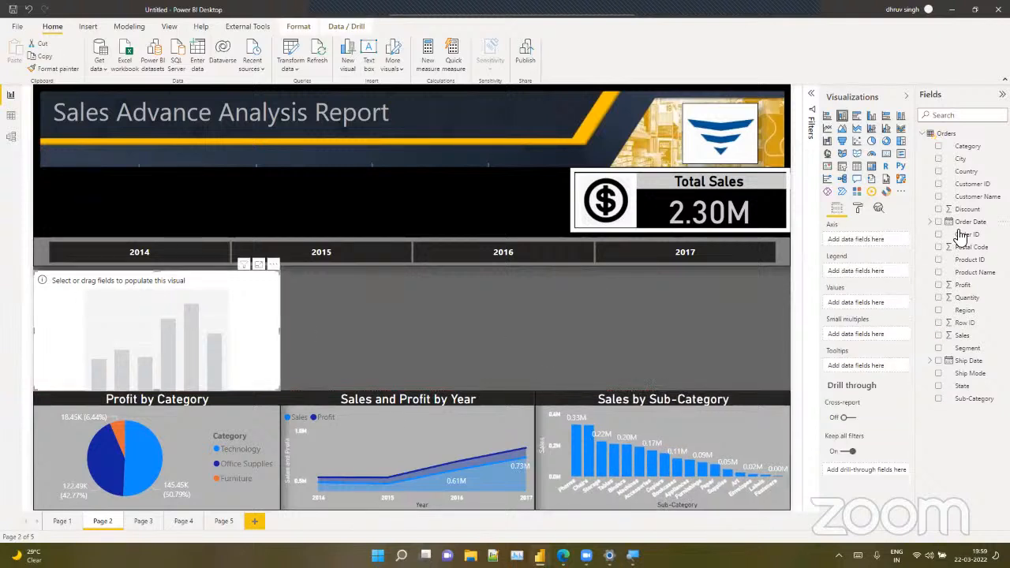
{"action": "left_click_drag", "start_coordinate": [961, 311], "coordinate": [877, 242]}
{"action": "left_click_drag", "start_coordinate": [967, 146], "coordinate": [877, 293]}
{"action": "mouse_move", "coordinate": [963, 335]}
{"action": "left_mouse_down"}
{"action": "mouse_move", "coordinate": [864, 326]}
{"action": "mouse_move", "coordinate": [859, 314]}
{"action": "left_mouse_up"}
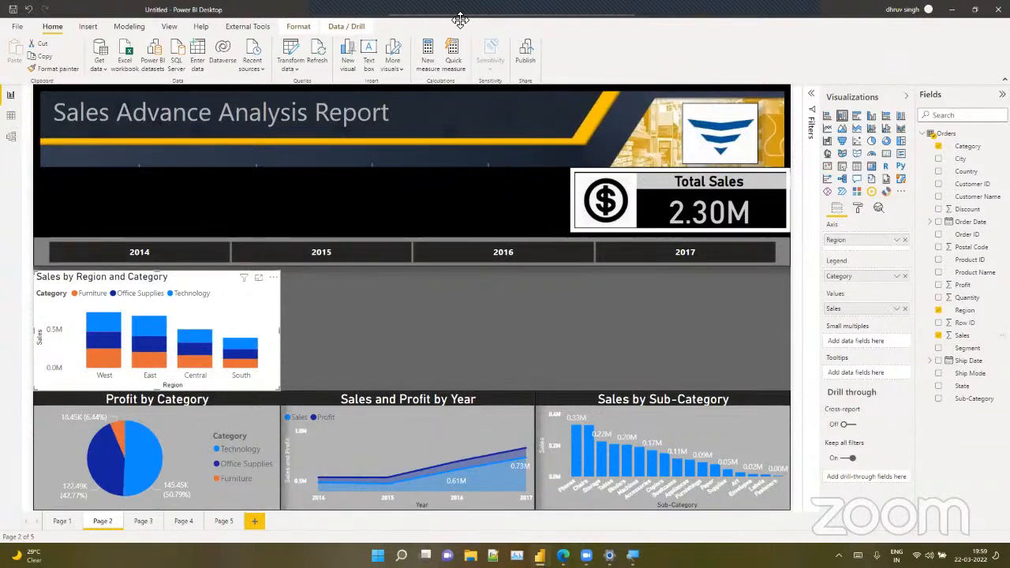
Copy the Profit by Category chart's formatting onto the Sales by Region and Category chart with Format painter
{"action": "left_click", "coordinate": [124, 457]}
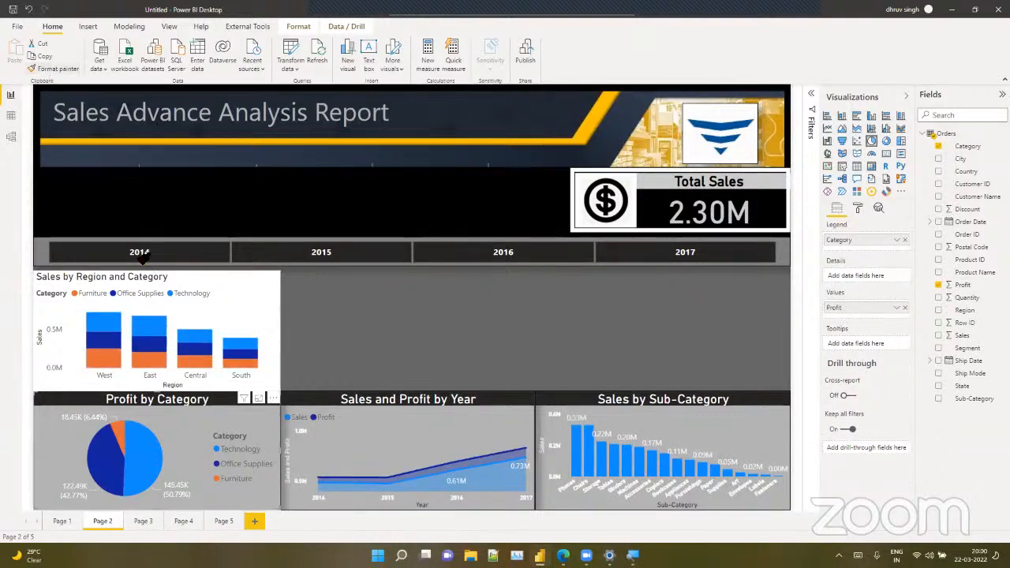
{"action": "left_click", "coordinate": [181, 294]}
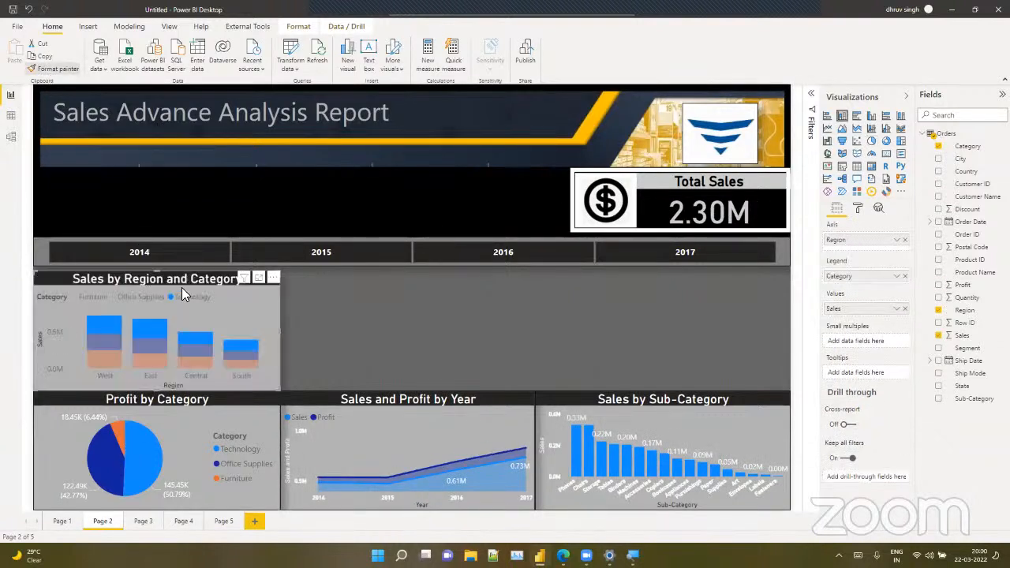
{"action": "left_click", "coordinate": [200, 318]}
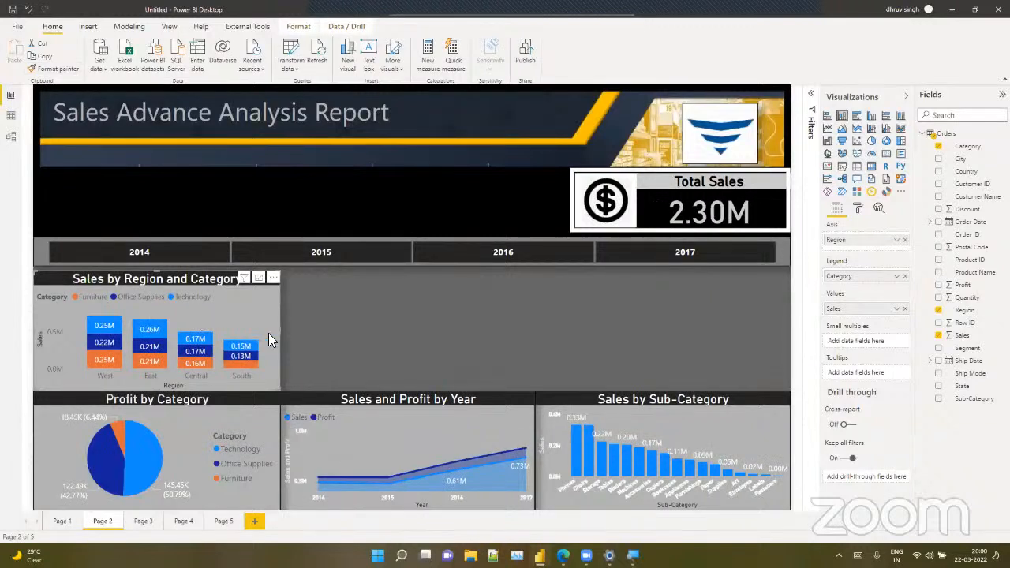
Turn on total labels for the Sales by Region and Category chart and colour them dark grey
{"action": "left_click", "coordinate": [859, 208]}
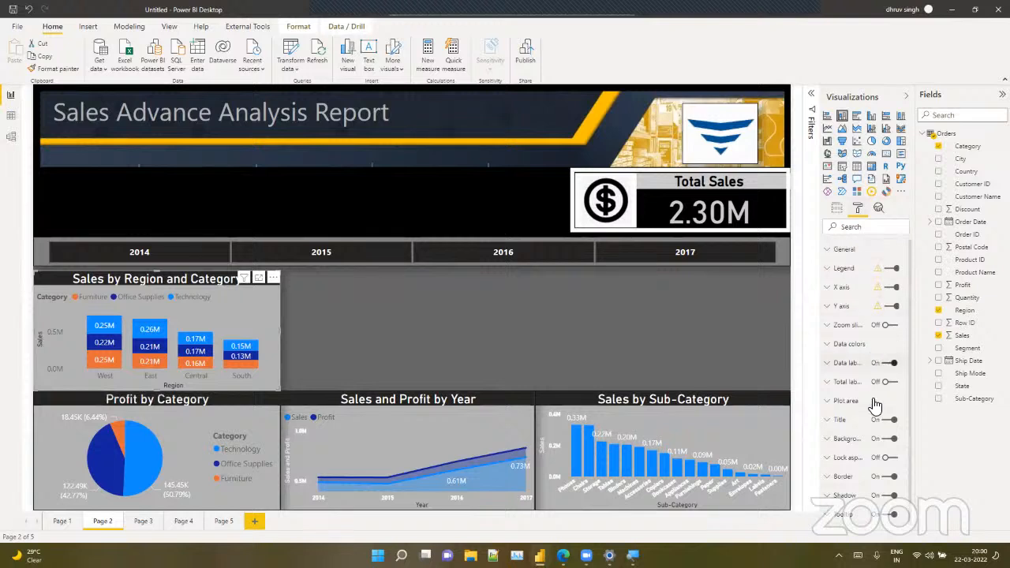
{"action": "left_click", "coordinate": [889, 382]}
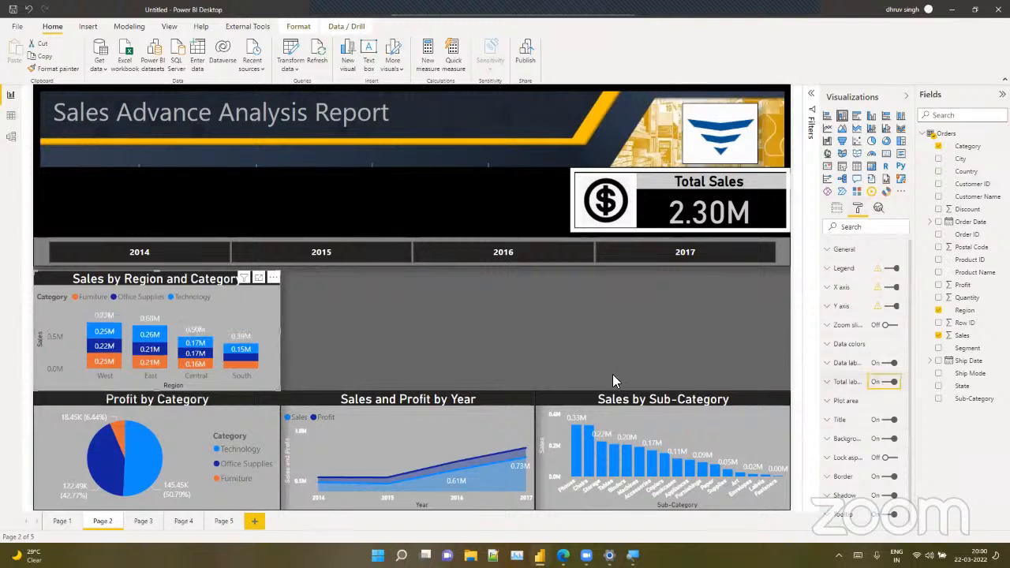
{"action": "left_click", "coordinate": [832, 383]}
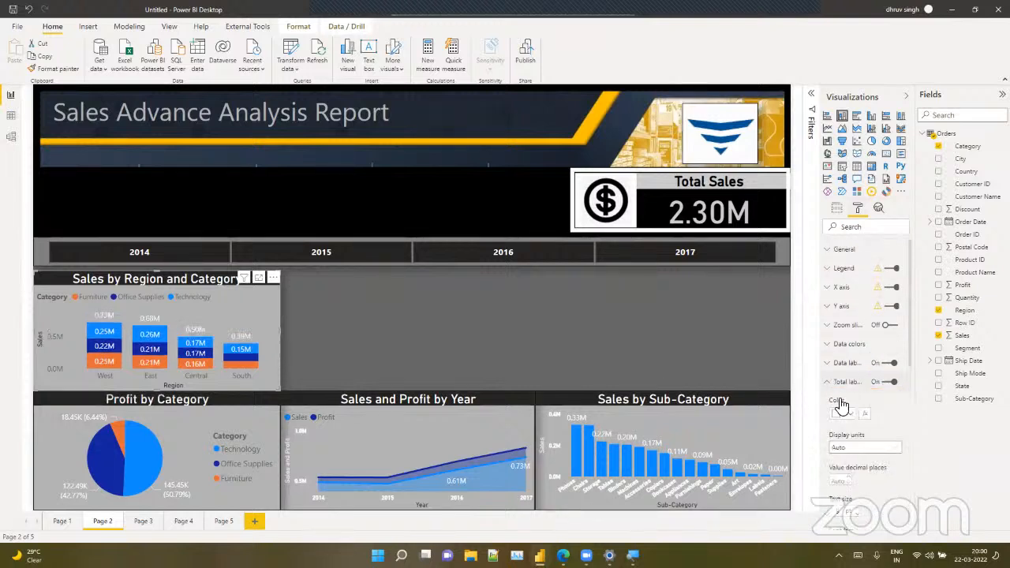
{"action": "left_click", "coordinate": [840, 414]}
{"action": "left_click", "coordinate": [847, 366]}
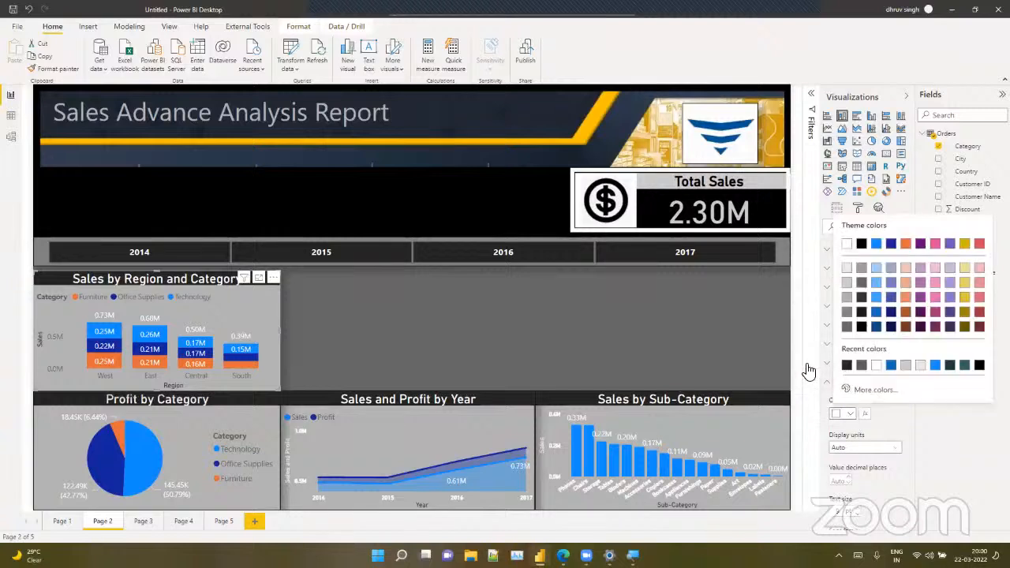
{"action": "left_click", "coordinate": [532, 335]}
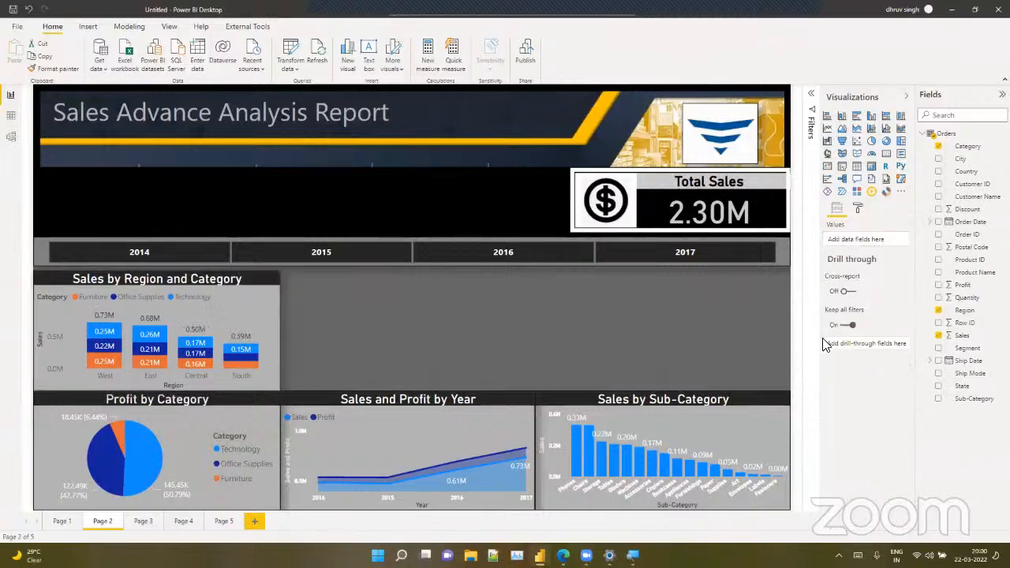
{"action": "left_click", "coordinate": [276, 315]}
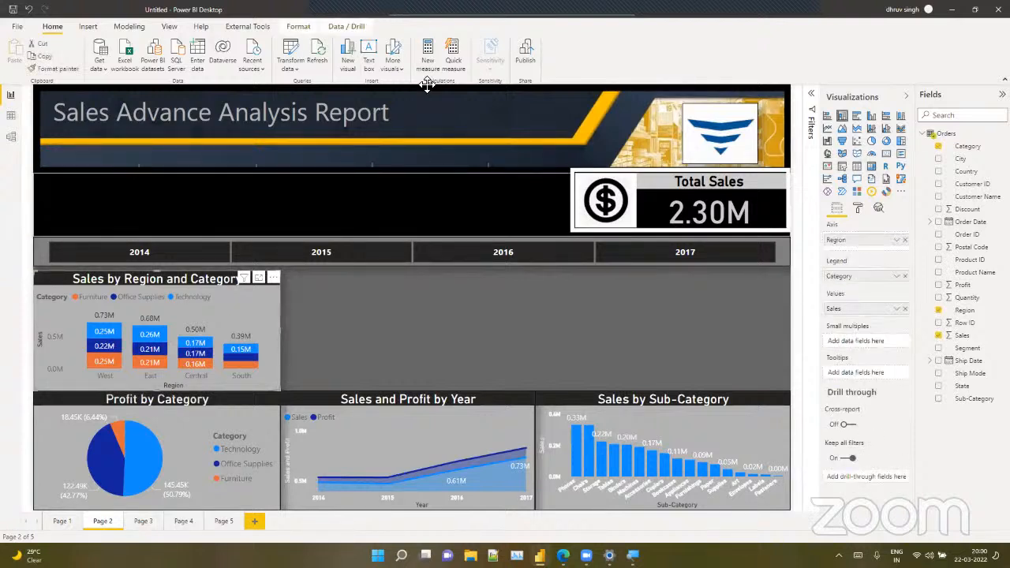
{"action": "mouse_move", "coordinate": [555, 8]}
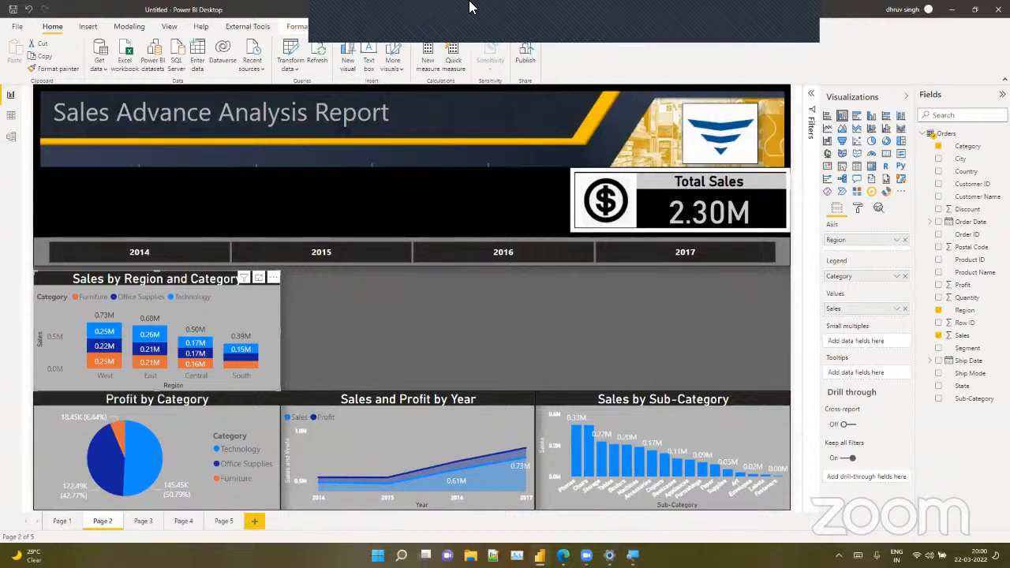
{"action": "key", "text": "ctrl+1"}
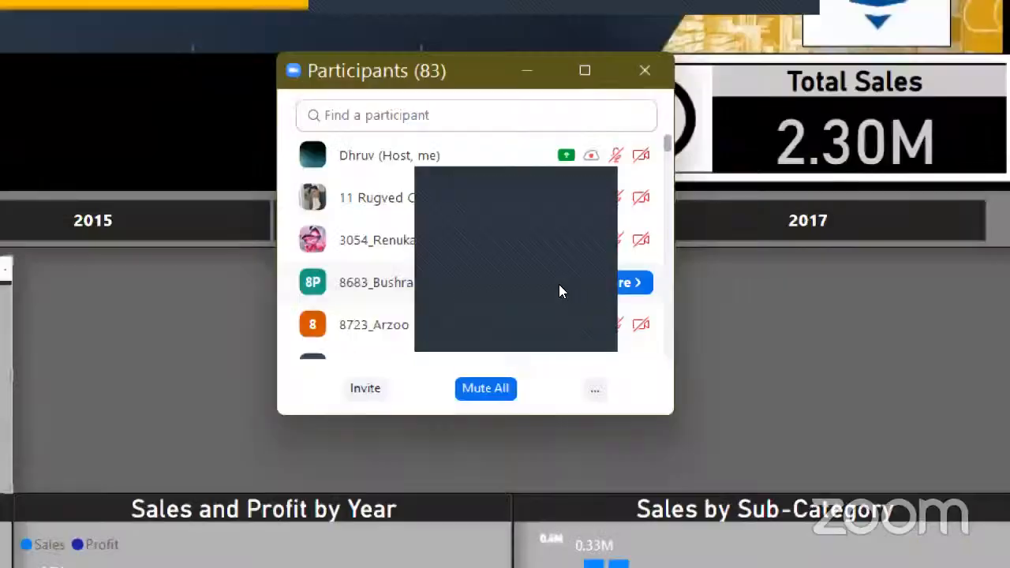
{"action": "scroll", "coordinate": [557, 284], "scroll_direction": "down", "scroll_amount": 3}
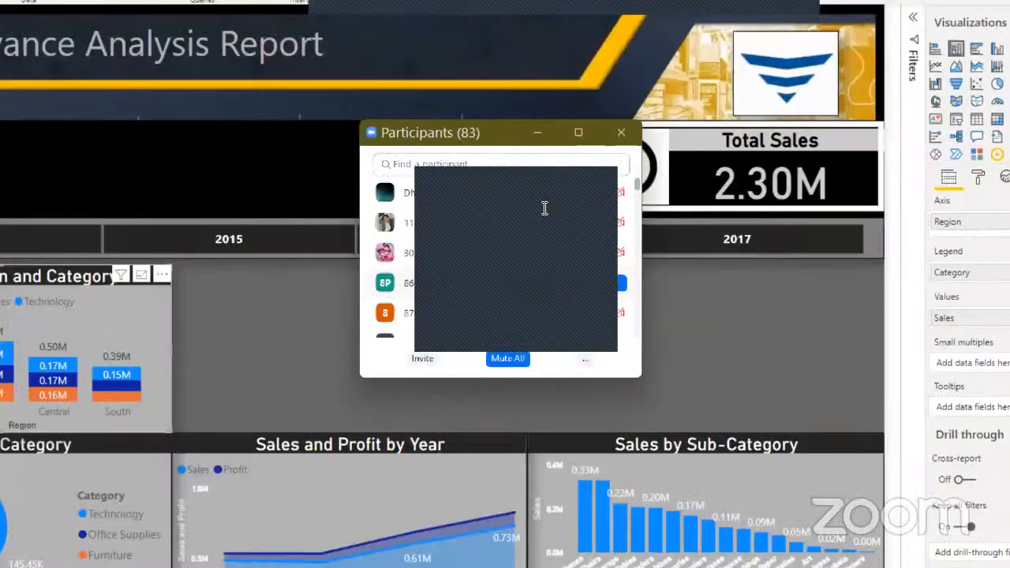
{"action": "key", "text": "Escape"}
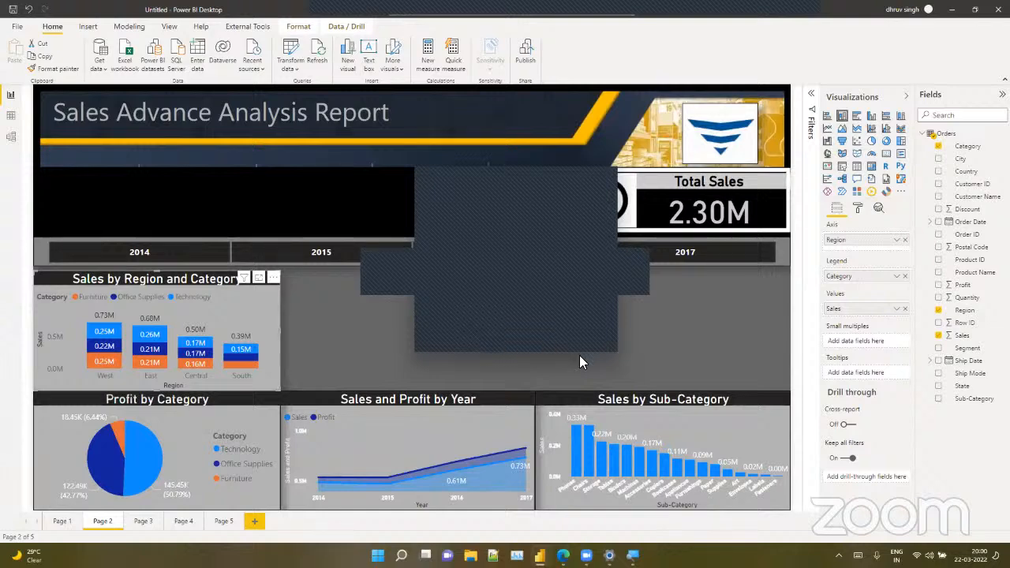
{"action": "key", "text": "ctrl+1"}
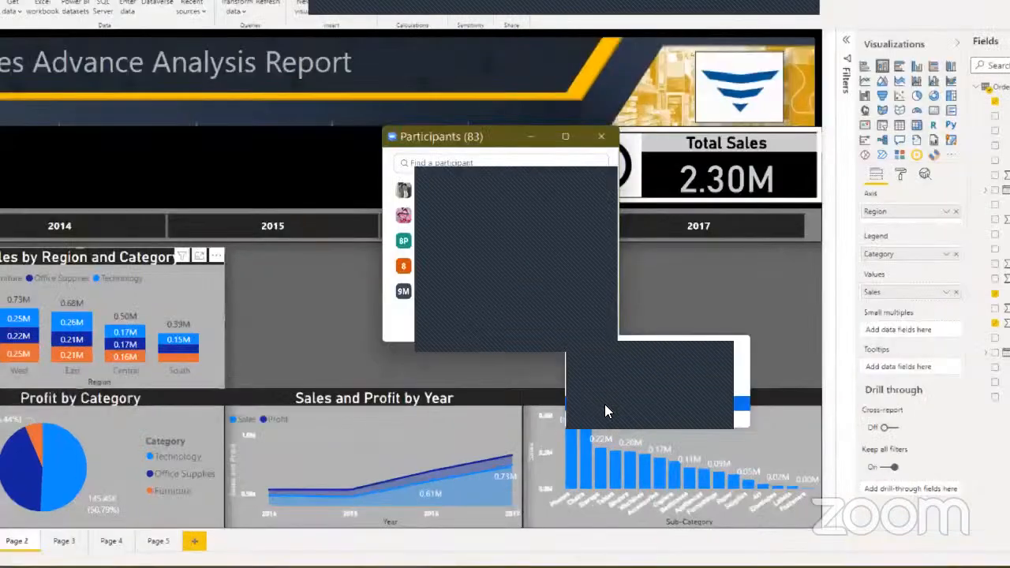
{"action": "key", "text": "Escape"}
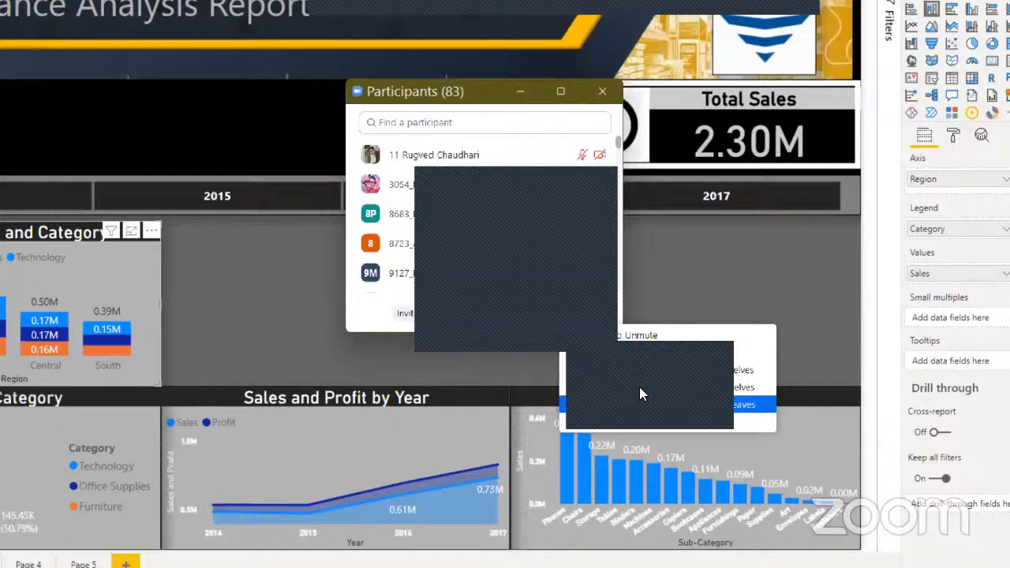
{"action": "key", "text": "ctrl+1"}
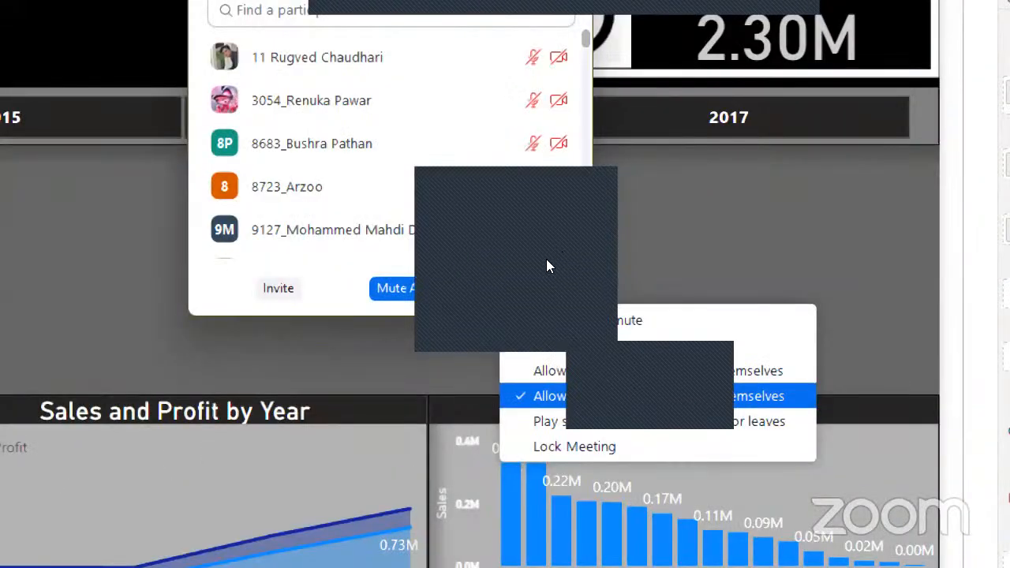
{"action": "key", "text": "Escape"}
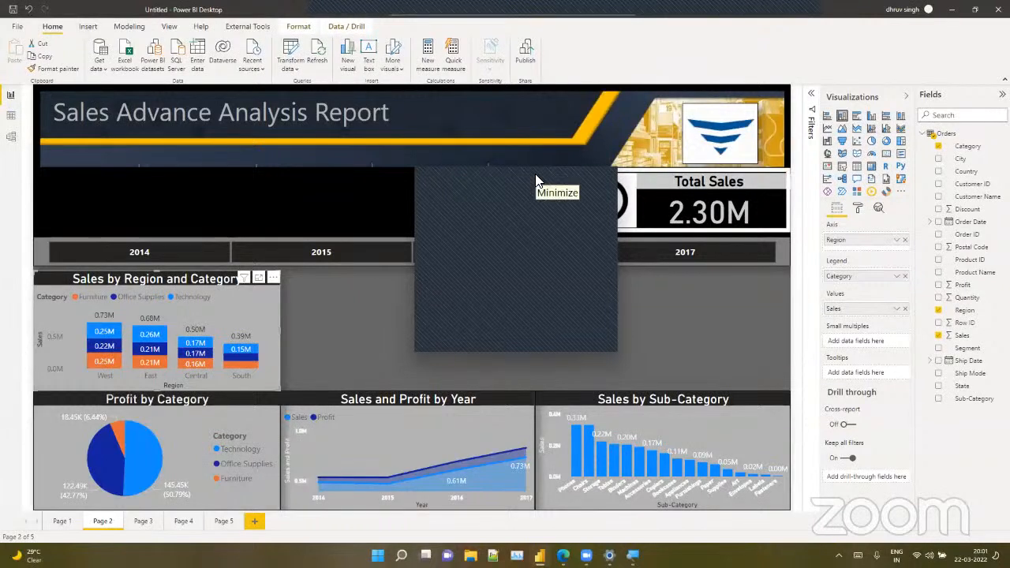
{"action": "left_click", "coordinate": [810, 14]}
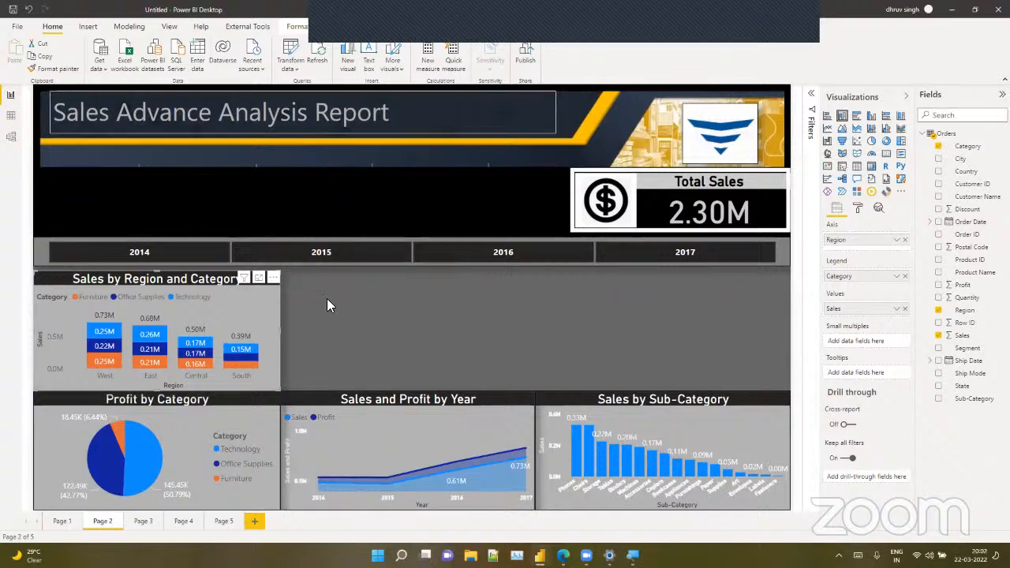
Convert the Sales by Region and Category chart to a clustered column chart
{"action": "left_click", "coordinate": [340, 338]}
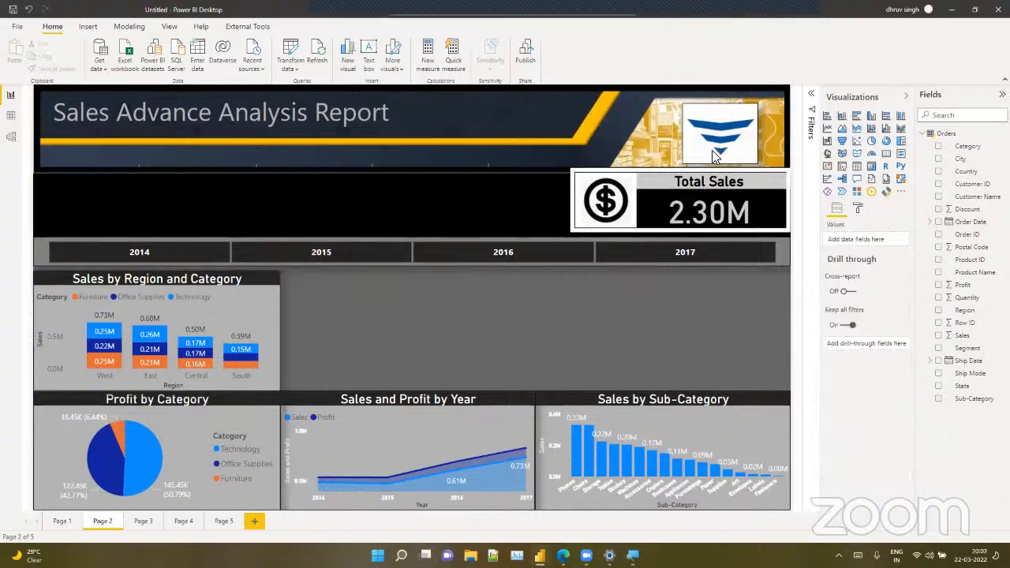
{"action": "left_click", "coordinate": [248, 312]}
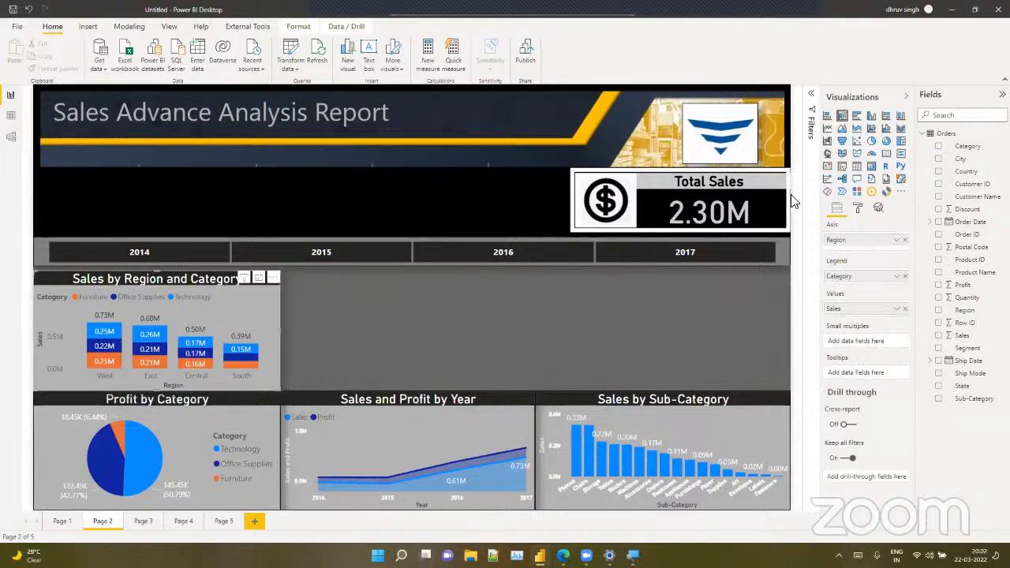
{"action": "left_click", "coordinate": [873, 116]}
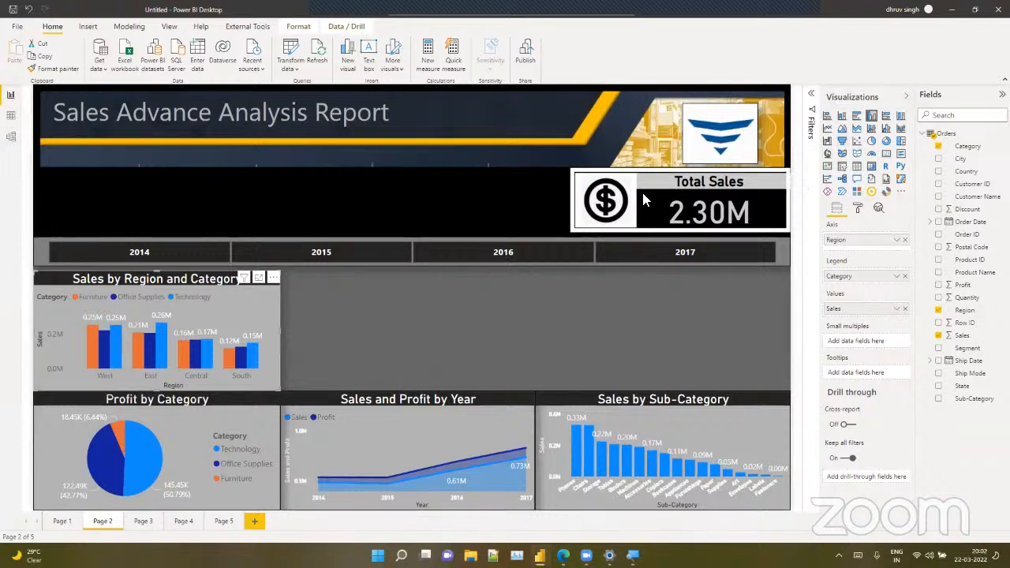
Fit a treemap above the Sales and Profit by Year chart, grouped by Country, Region, State and City with Sales as values
{"action": "left_click", "coordinate": [491, 329]}
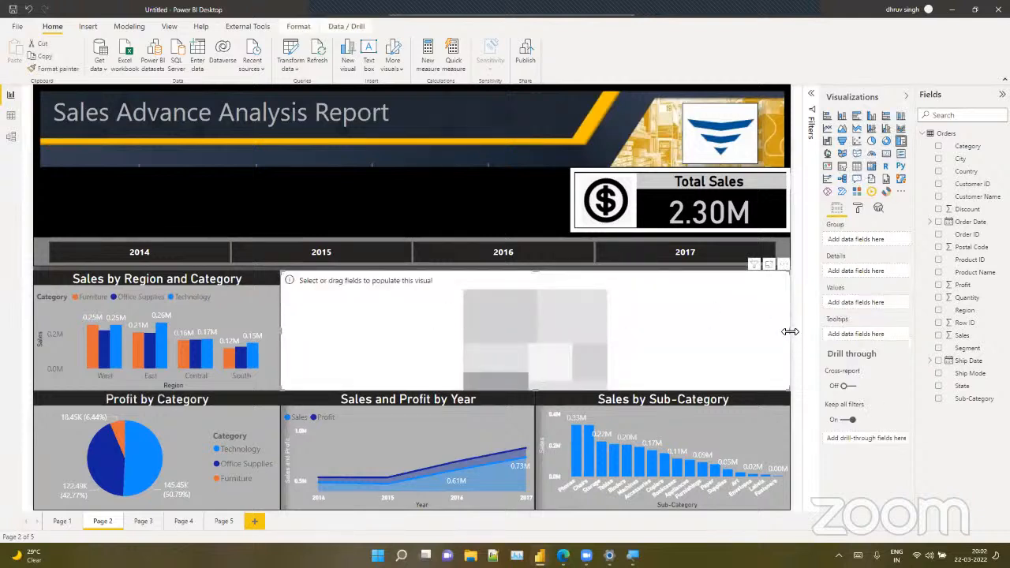
{"action": "left_click_drag", "start_coordinate": [789, 332], "coordinate": [532, 362]}
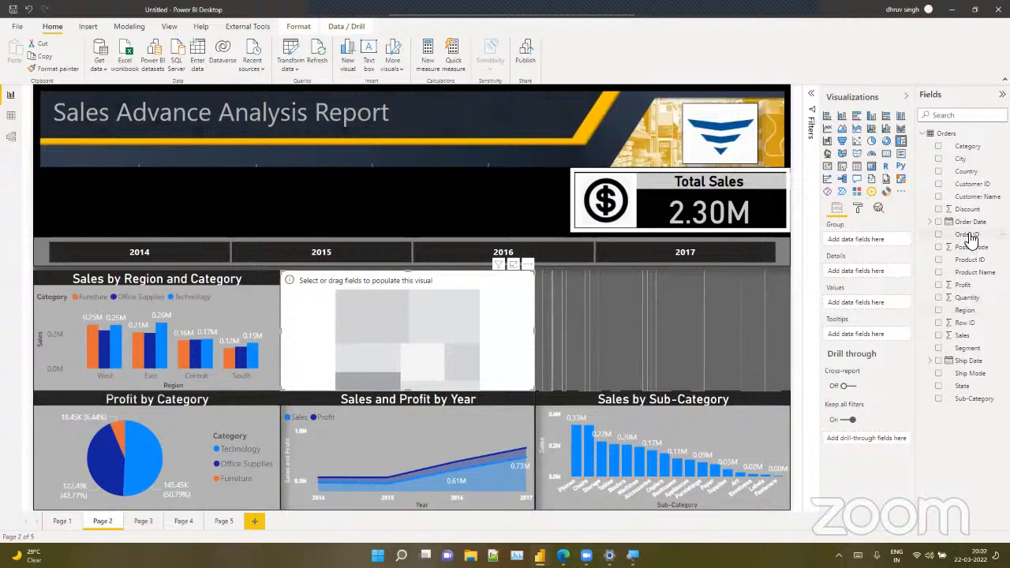
{"action": "left_click_drag", "start_coordinate": [965, 173], "coordinate": [864, 240]}
{"action": "left_click_drag", "start_coordinate": [960, 312], "coordinate": [856, 256]}
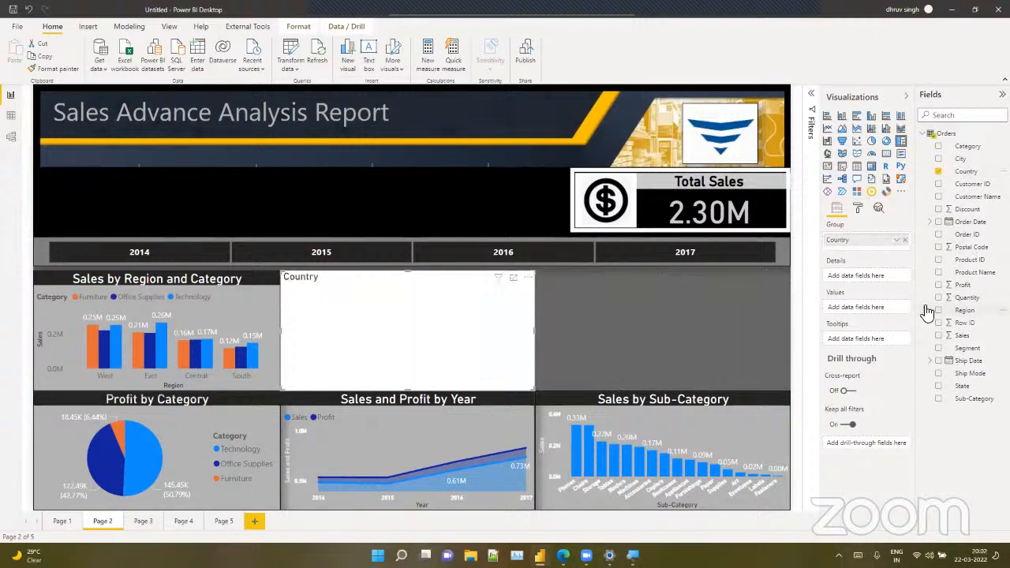
{"action": "left_click_drag", "start_coordinate": [984, 388], "coordinate": [884, 266]}
{"action": "left_click_drag", "start_coordinate": [958, 164], "coordinate": [869, 279]}
{"action": "left_click_drag", "start_coordinate": [963, 340], "coordinate": [861, 349]}
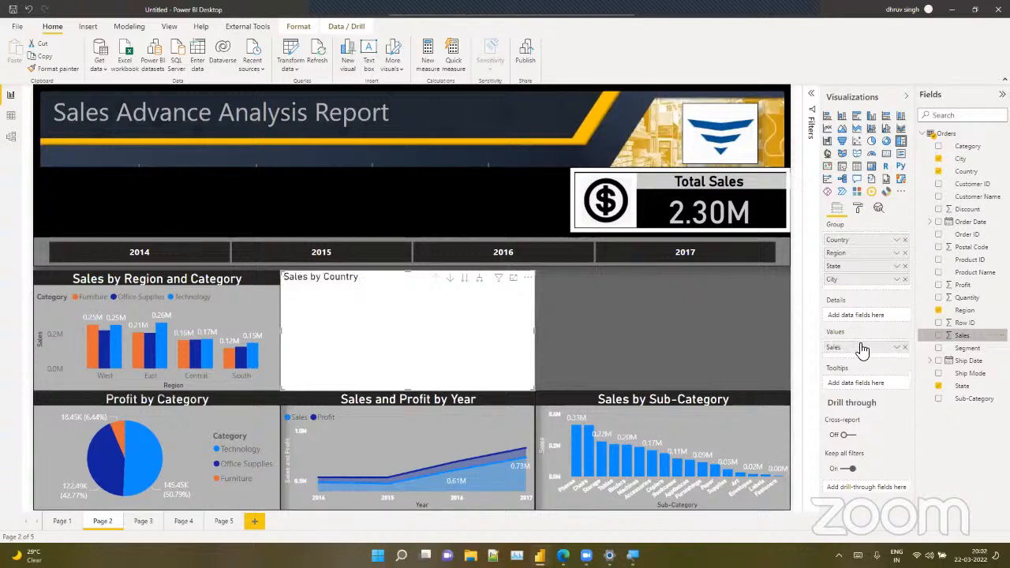
Add a ribbon chart beside the treemap showing Sales by Category, with only the Year level of Order Date on the axis
{"action": "left_click", "coordinate": [681, 345]}
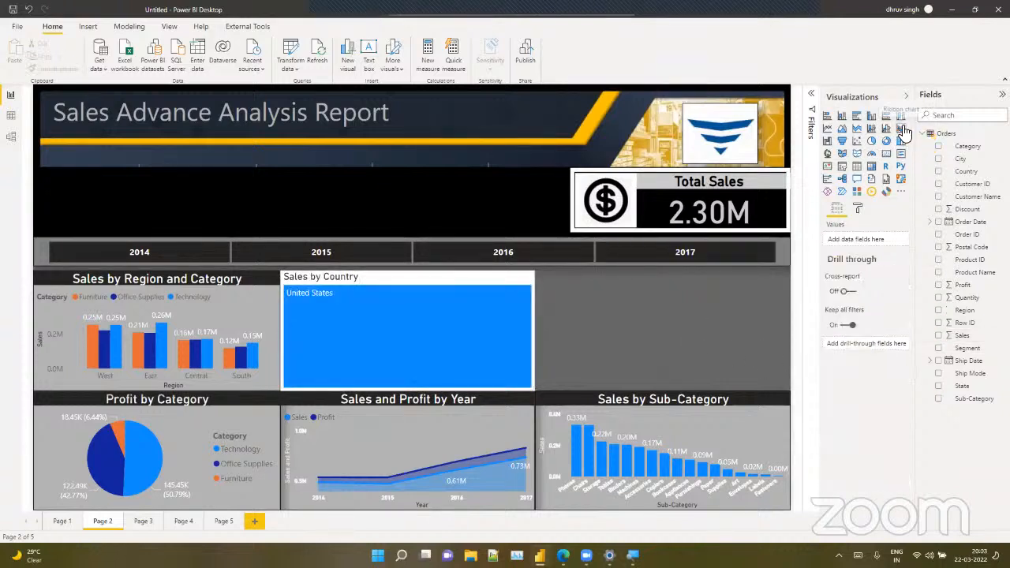
{"action": "left_click", "coordinate": [901, 128]}
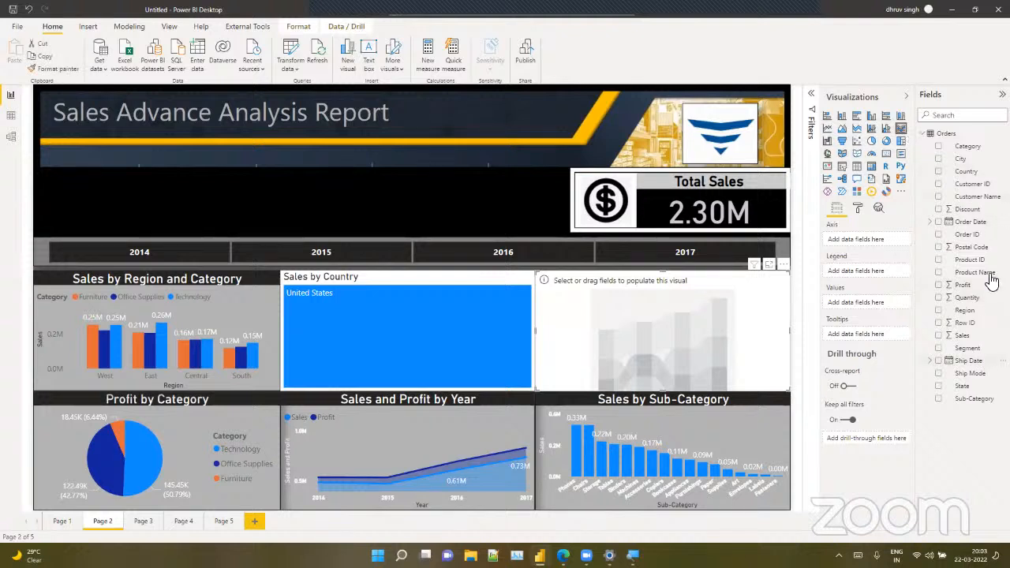
{"action": "left_click_drag", "start_coordinate": [987, 222], "coordinate": [864, 315]}
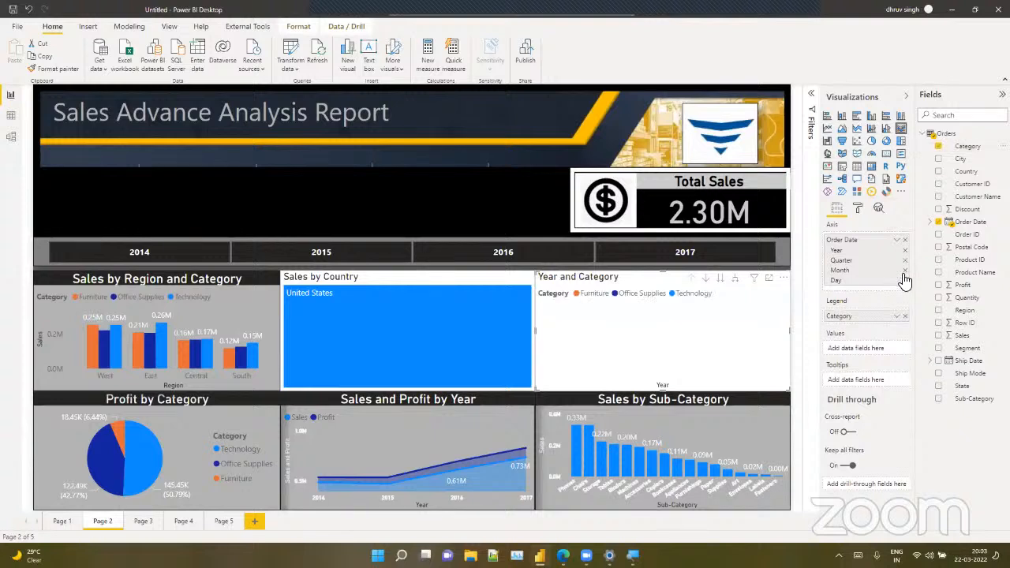
{"action": "left_click", "coordinate": [905, 281]}
{"action": "left_click", "coordinate": [906, 270]}
{"action": "left_click", "coordinate": [906, 259]}
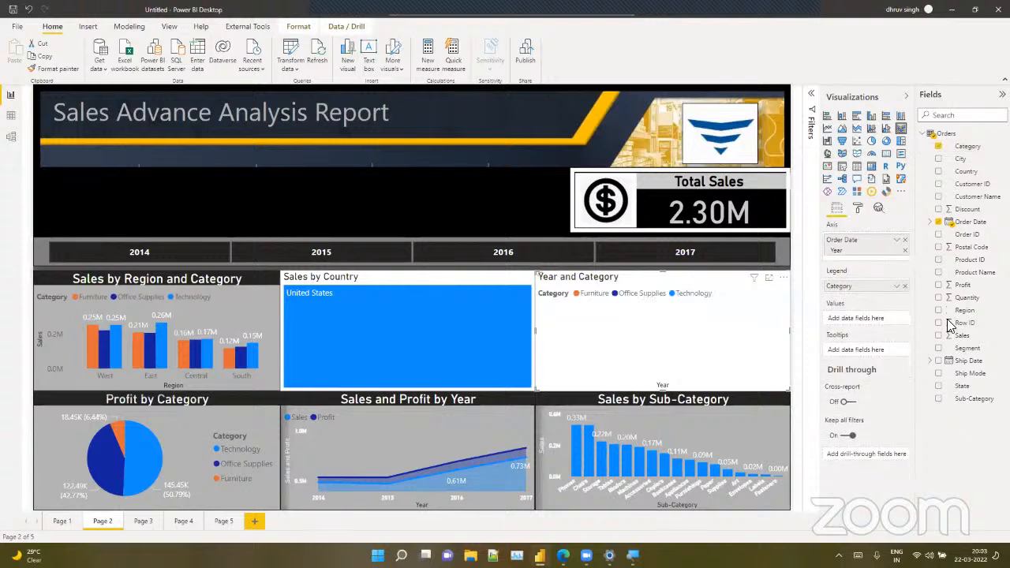
{"action": "left_click_drag", "start_coordinate": [962, 338], "coordinate": [861, 319]}
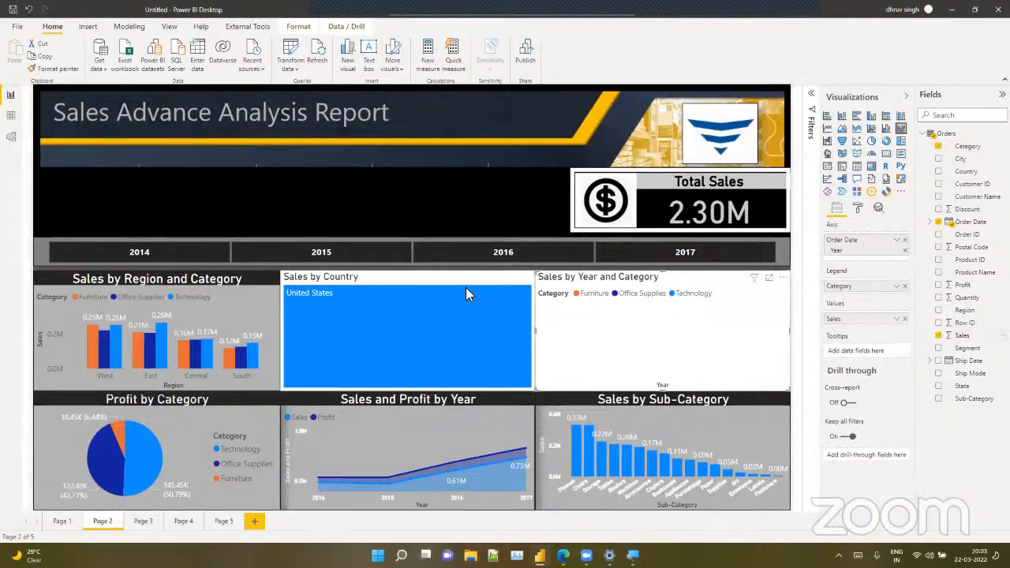
Copy the Sales by Region and Category chart's formatting onto the Sales by Country treemap with Format painter
{"action": "left_click", "coordinate": [417, 280]}
{"action": "left_click", "coordinate": [207, 279]}
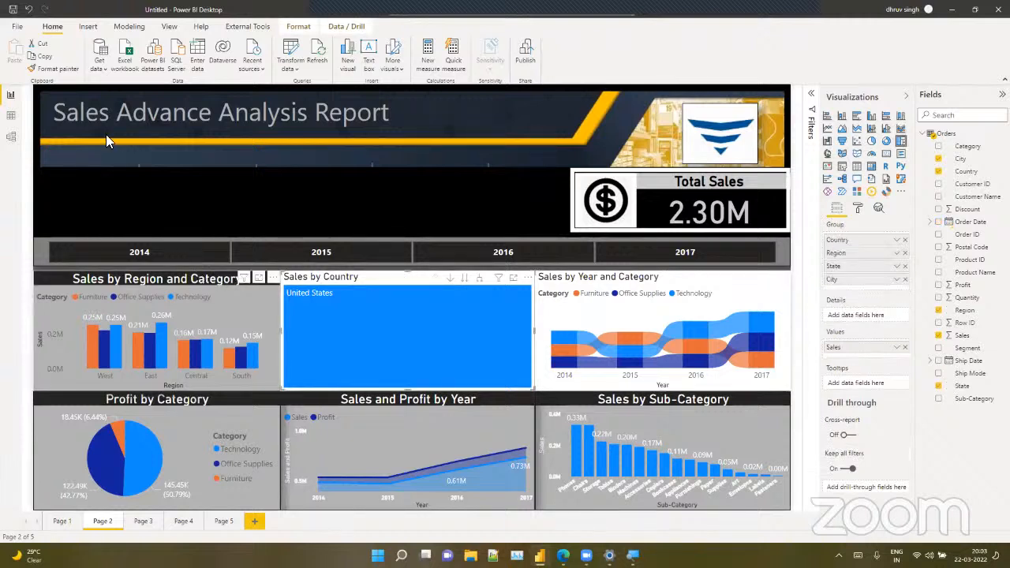
{"action": "left_click", "coordinate": [52, 69]}
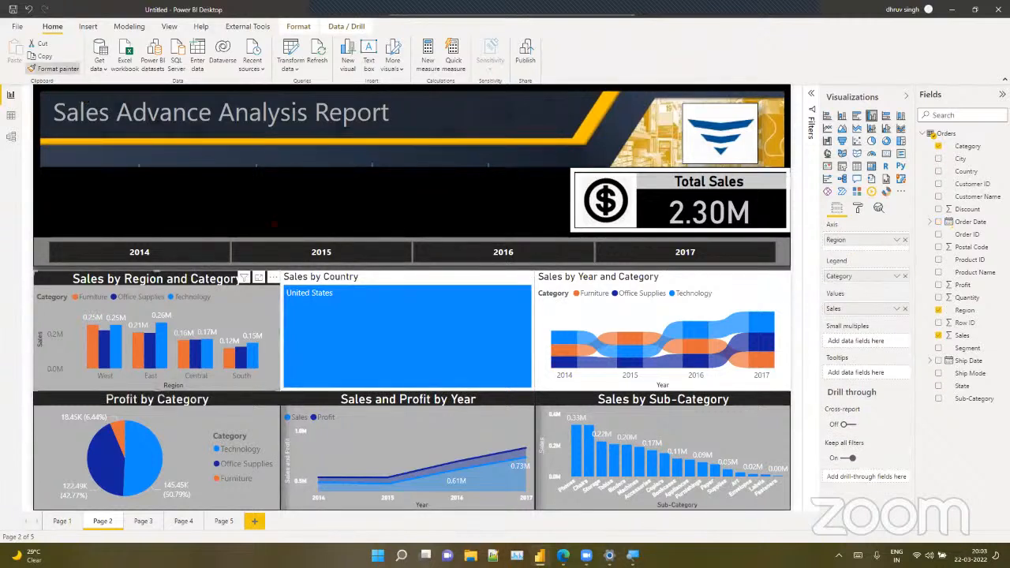
{"action": "left_click", "coordinate": [338, 272]}
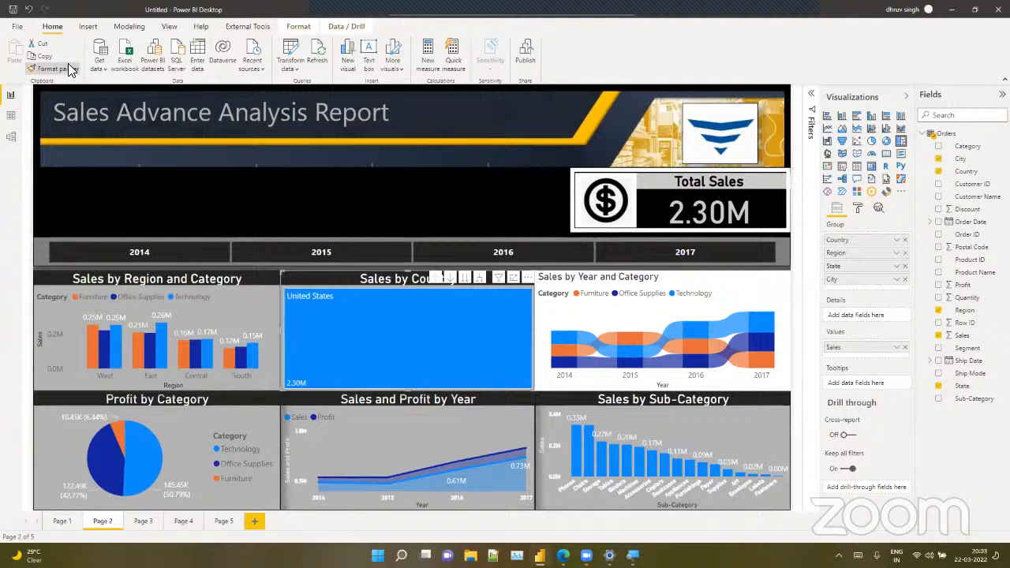
Apply the copied formatting to the Sales by Year and Category ribbon chart, then collapse the Visualizations pane
{"action": "left_click", "coordinate": [648, 278]}
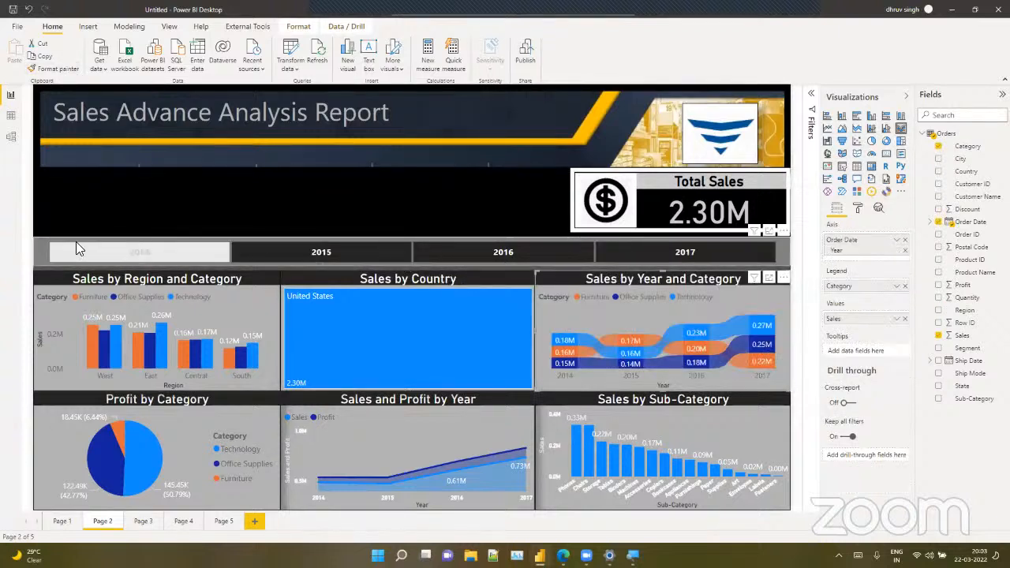
{"action": "left_click", "coordinate": [41, 268]}
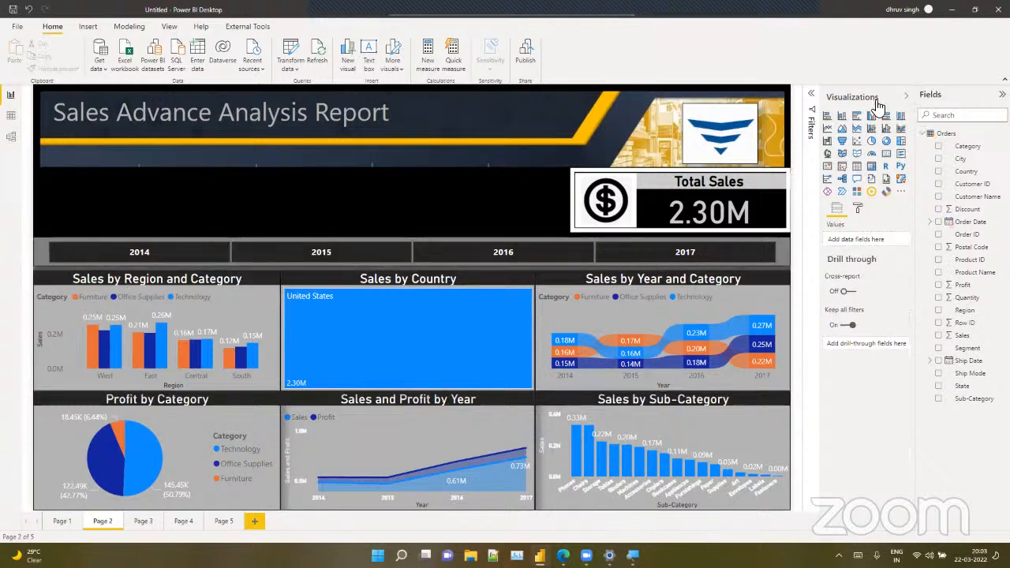
{"action": "left_click", "coordinate": [904, 97]}
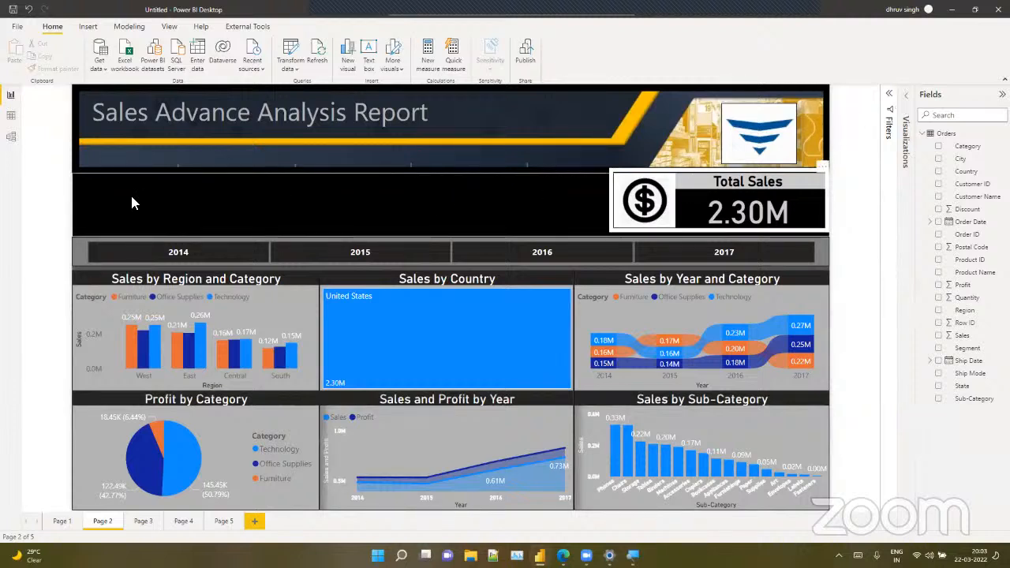
Check how the report responds to the year slicer by filtering it to 2017, 2016, 2015 and 2014
{"action": "left_click", "coordinate": [616, 173]}
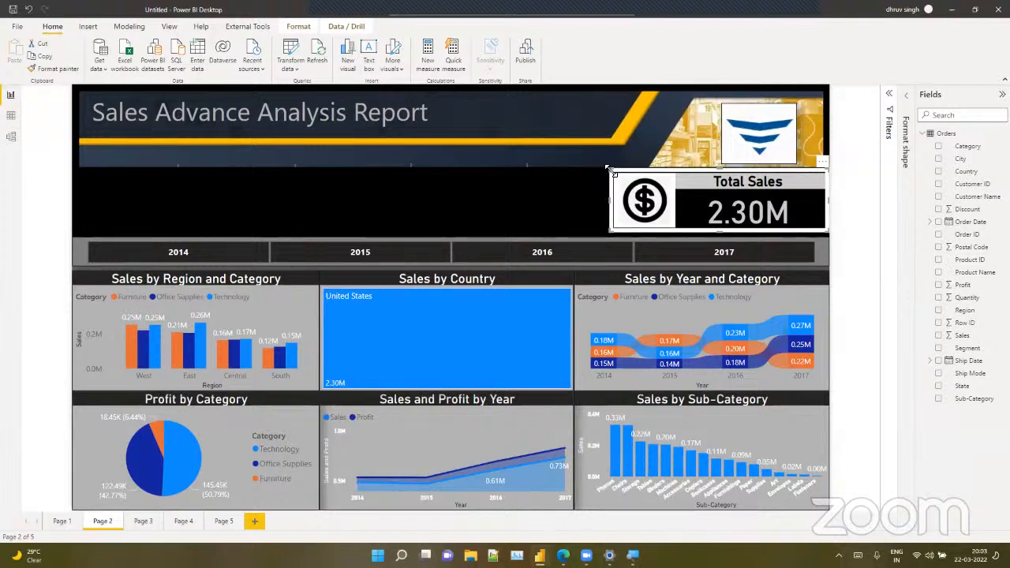
{"action": "left_click", "coordinate": [562, 197]}
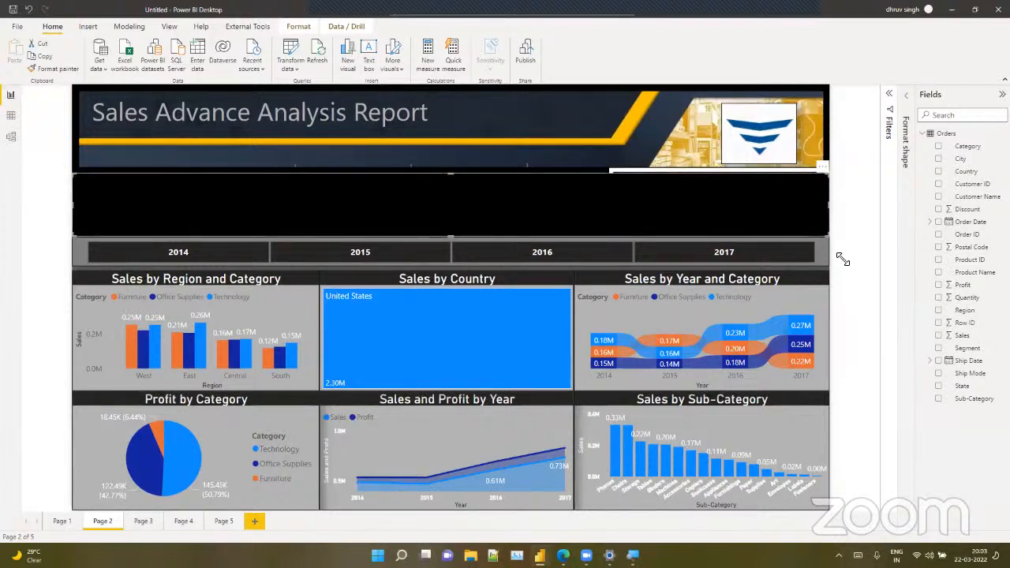
{"action": "left_click", "coordinate": [820, 268]}
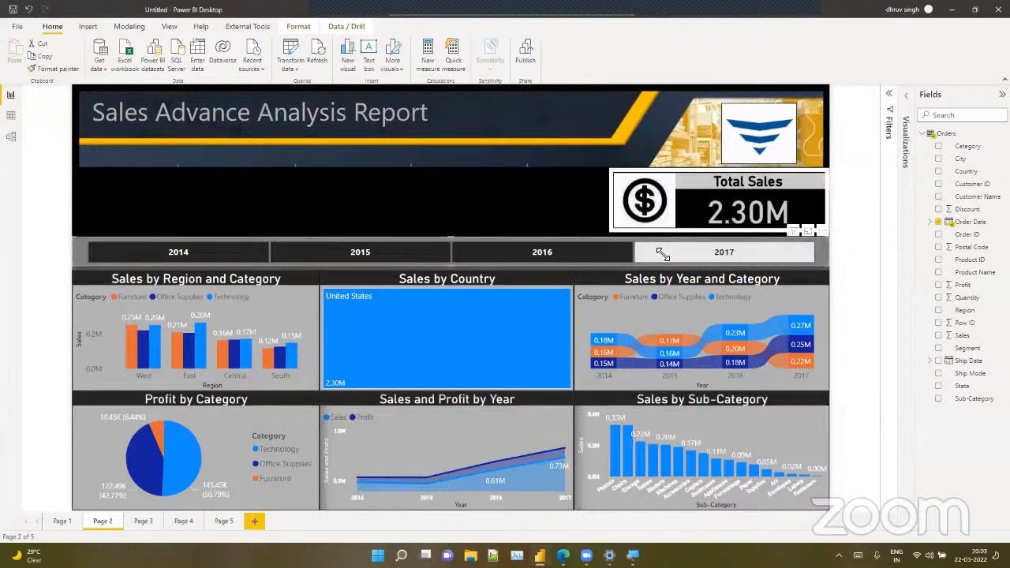
{"action": "left_click", "coordinate": [565, 251]}
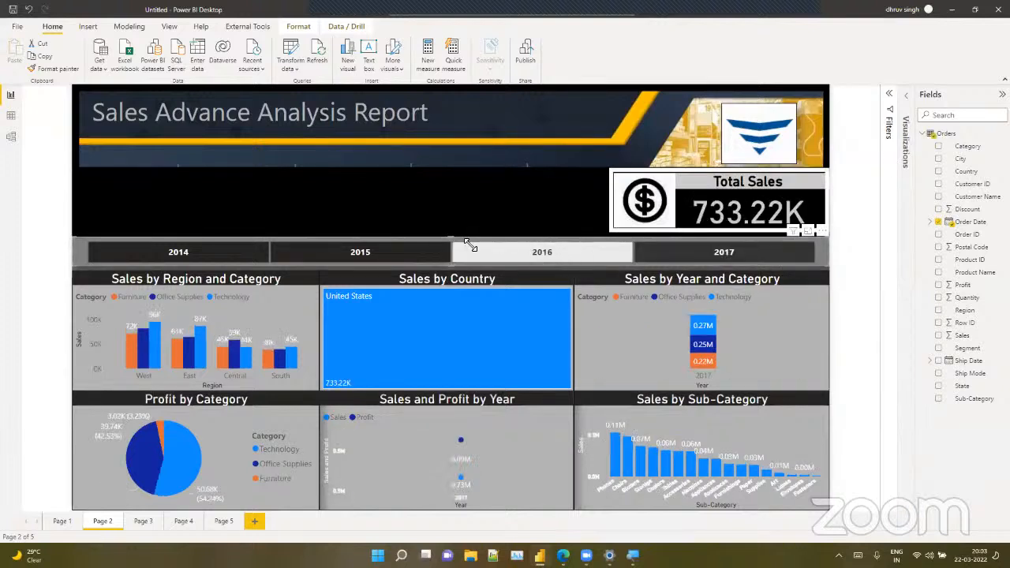
{"action": "left_click", "coordinate": [363, 251]}
{"action": "left_click", "coordinate": [231, 257]}
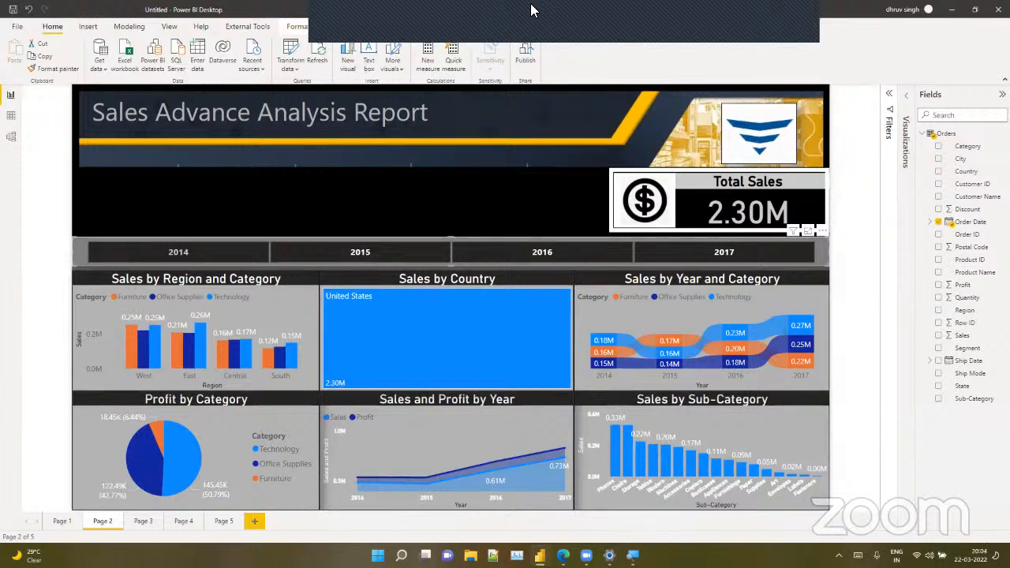
Switch to Notepad++ and start a new document with the heading "Denormalized Table"
{"action": "left_click", "coordinate": [495, 128]}
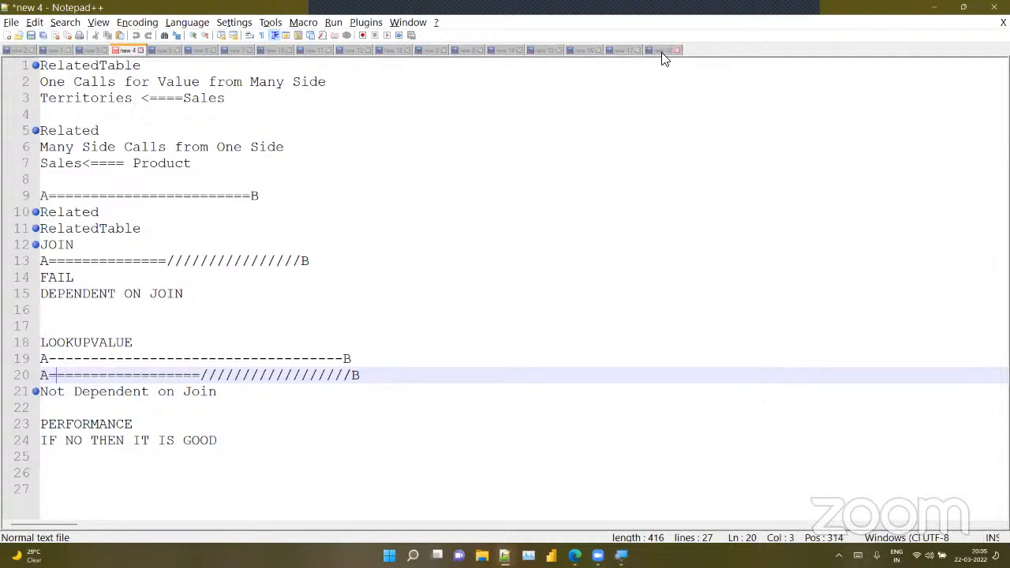
{"action": "left_click", "coordinate": [663, 52]}
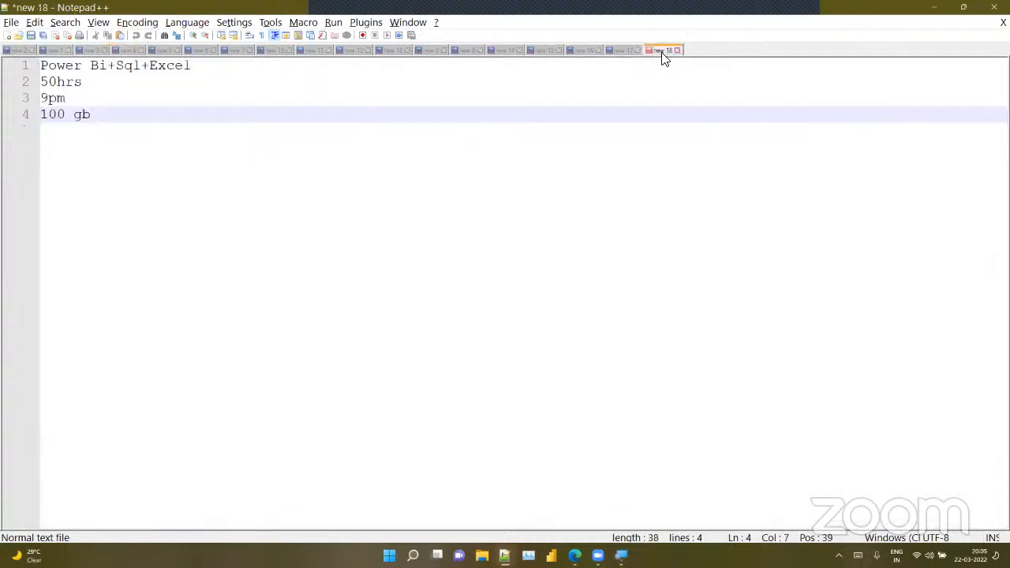
{"action": "left_click", "coordinate": [7, 36]}
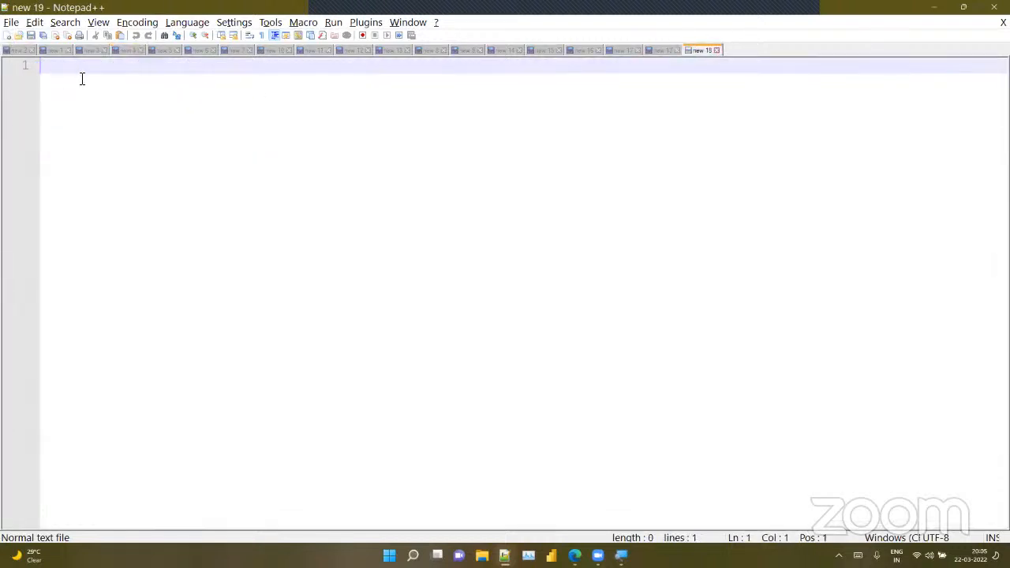
{"action": "type", "text": "Denor"}
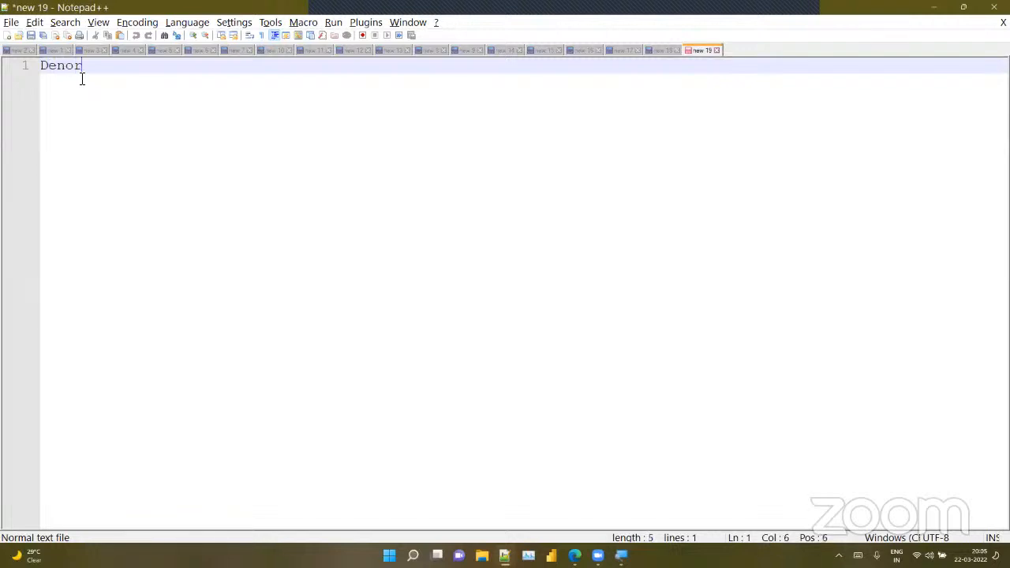
{"action": "type", "text": "malized"}
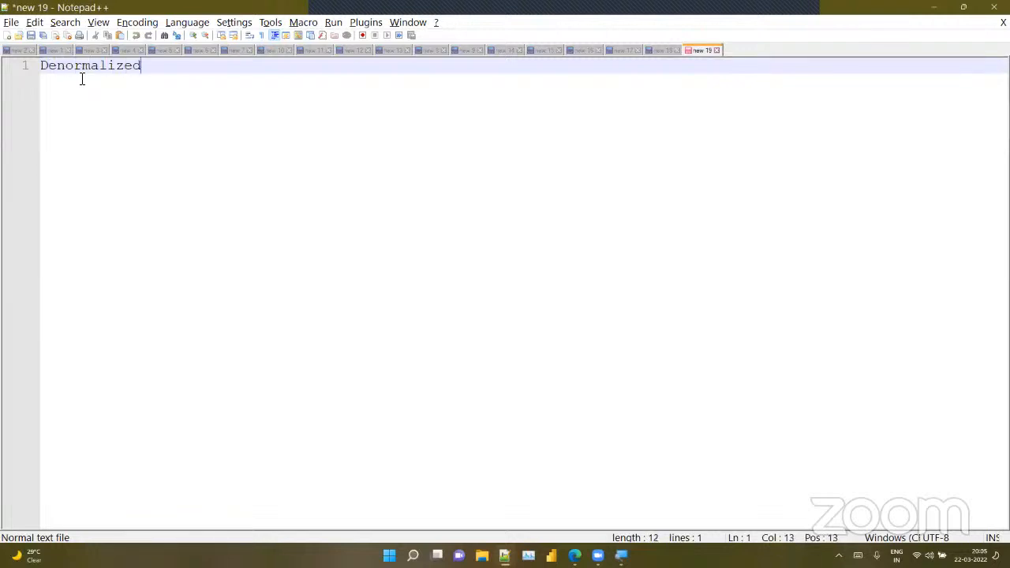
{"action": "type", "text": " Table"}
List Orders, Product, Customer, City and sales on separate lines below the "Denormalized Table" heading
{"action": "key", "text": "Return"}
{"action": "type", "text": "Orders"}
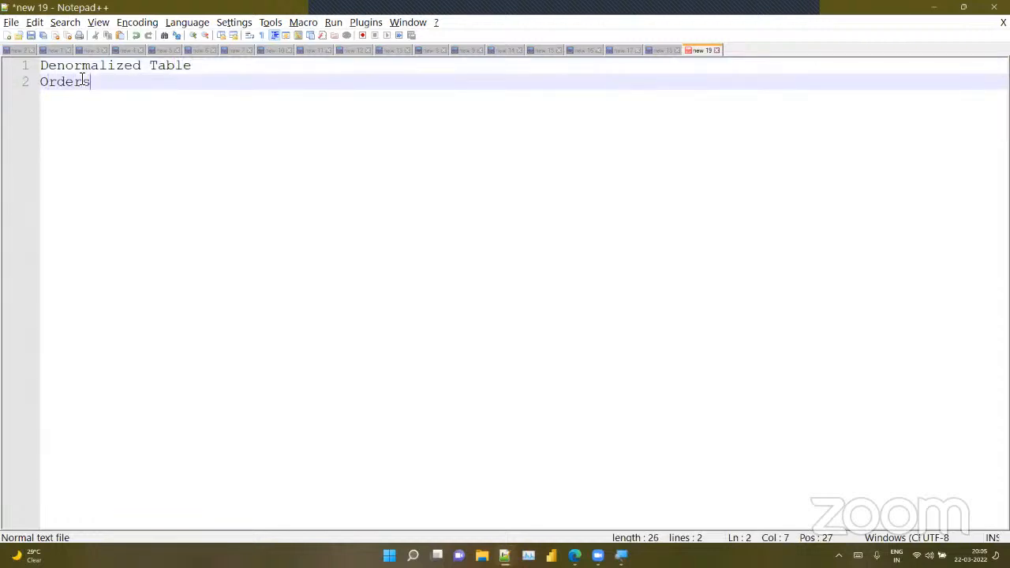
{"action": "key", "text": "Return"}
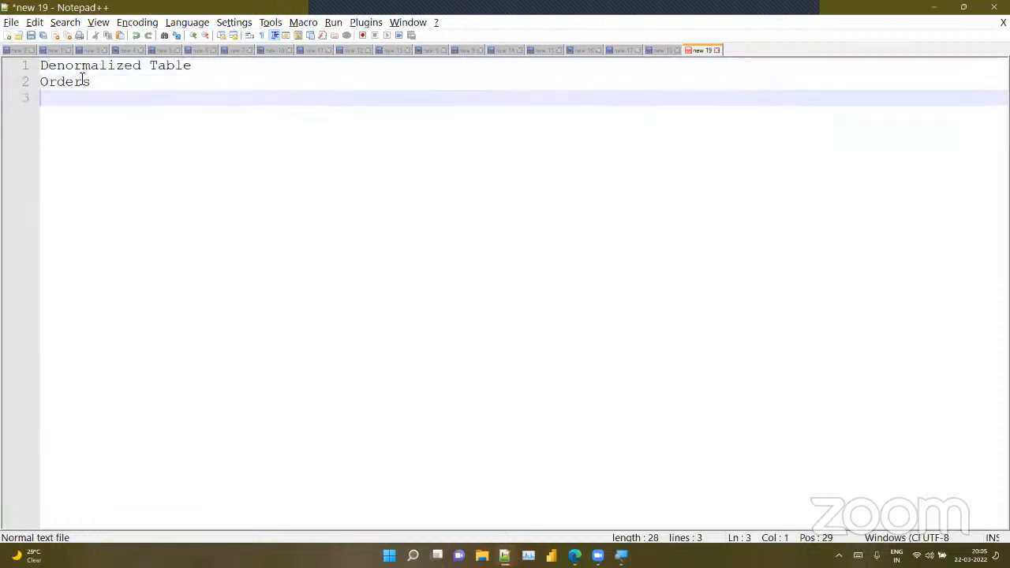
{"action": "type", "text": "Product"}
{"action": "key", "text": "Return"}
{"action": "type", "text": "Cu"}
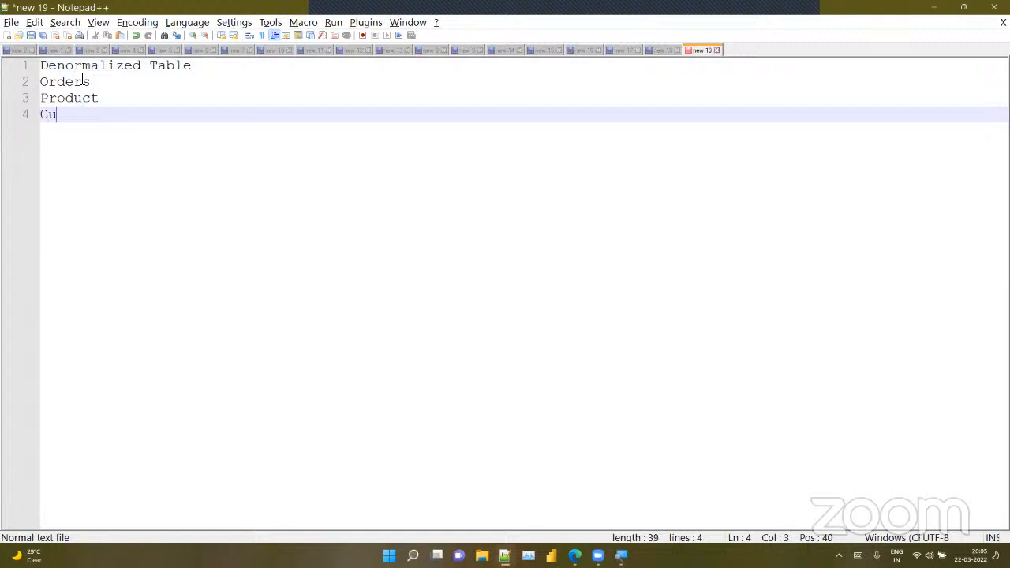
{"action": "type", "text": "stomer"}
{"action": "key", "text": "Return"}
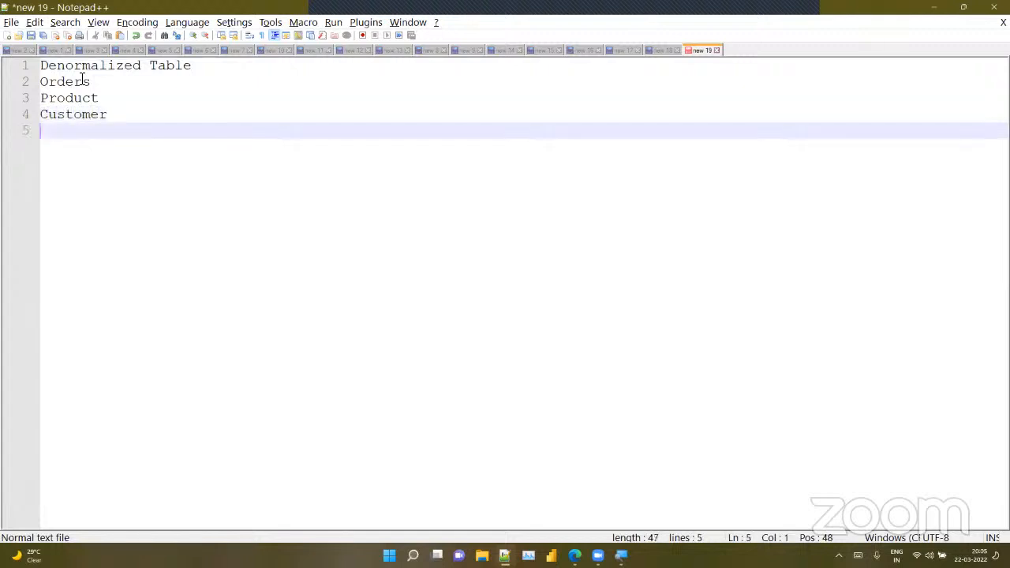
{"action": "type", "text": "City"}
{"action": "key", "text": "Return"}
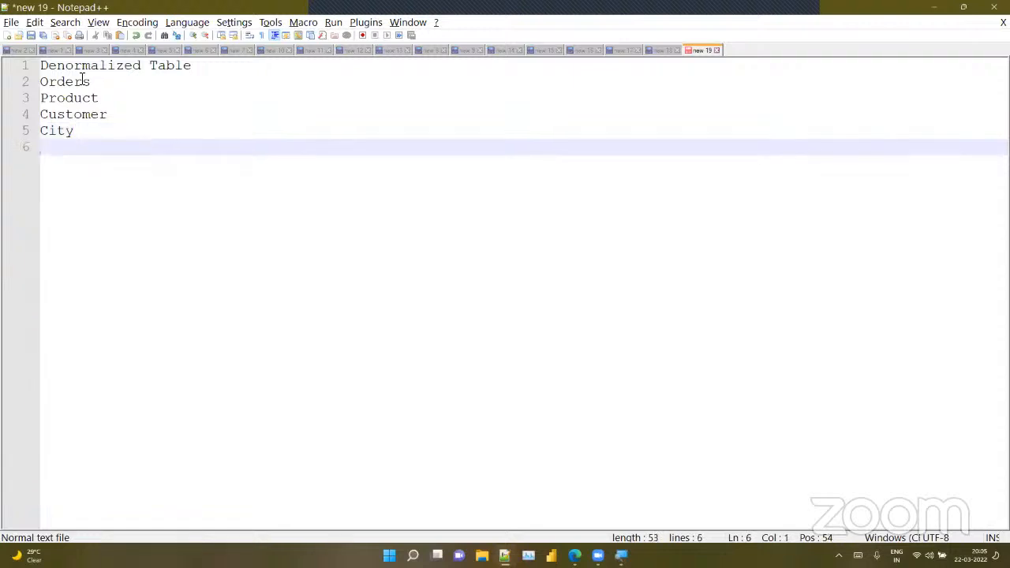
{"action": "type", "text": "D"}
{"action": "key", "text": "BackSpace"}
{"action": "type", "text": "sales"}
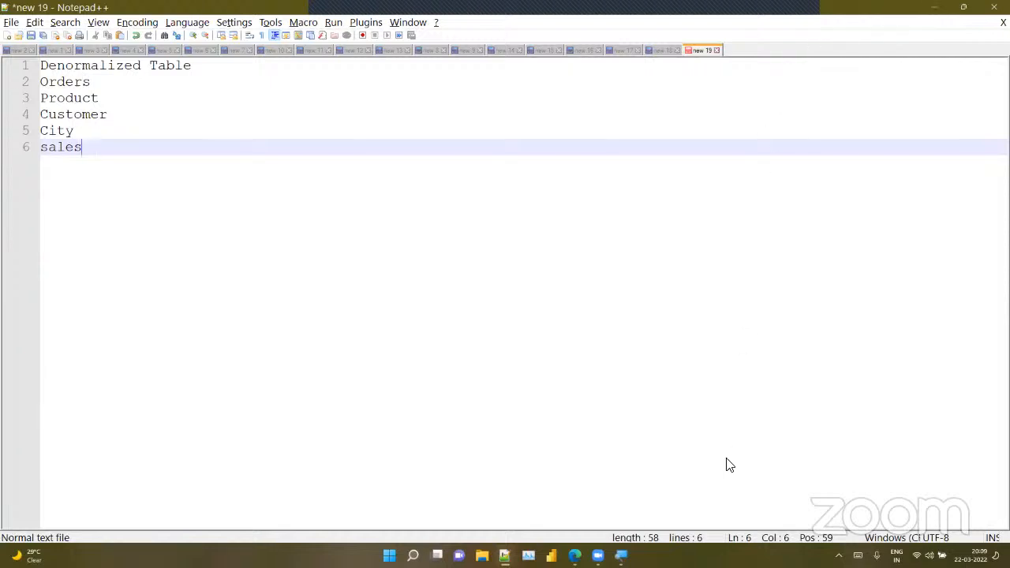
Switch to a new Power BI Desktop report and open the Sample - Superstore Excel workbook from the Desktop for import
{"action": "key", "text": "super+d"}
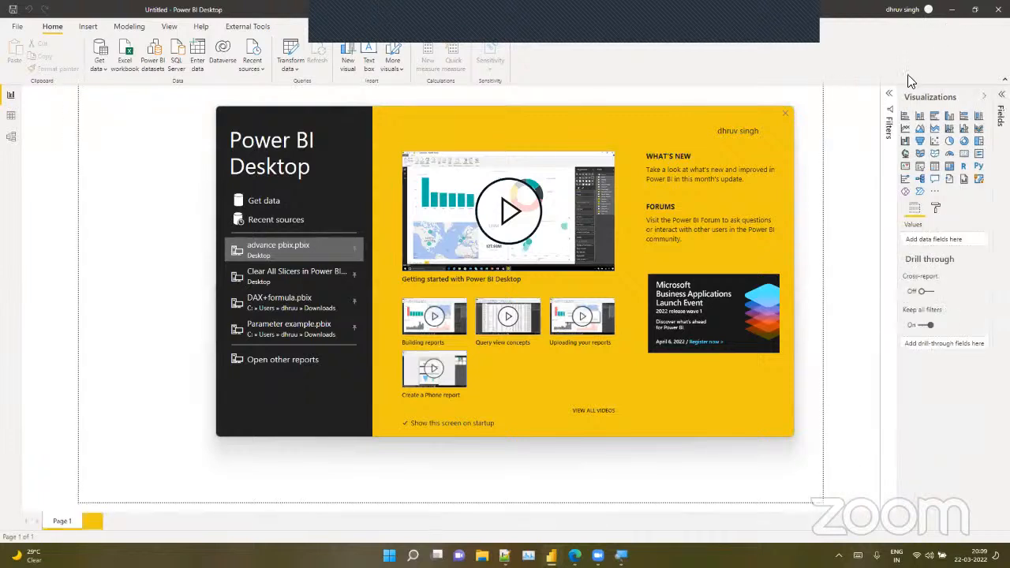
{"action": "left_click", "coordinate": [787, 113]}
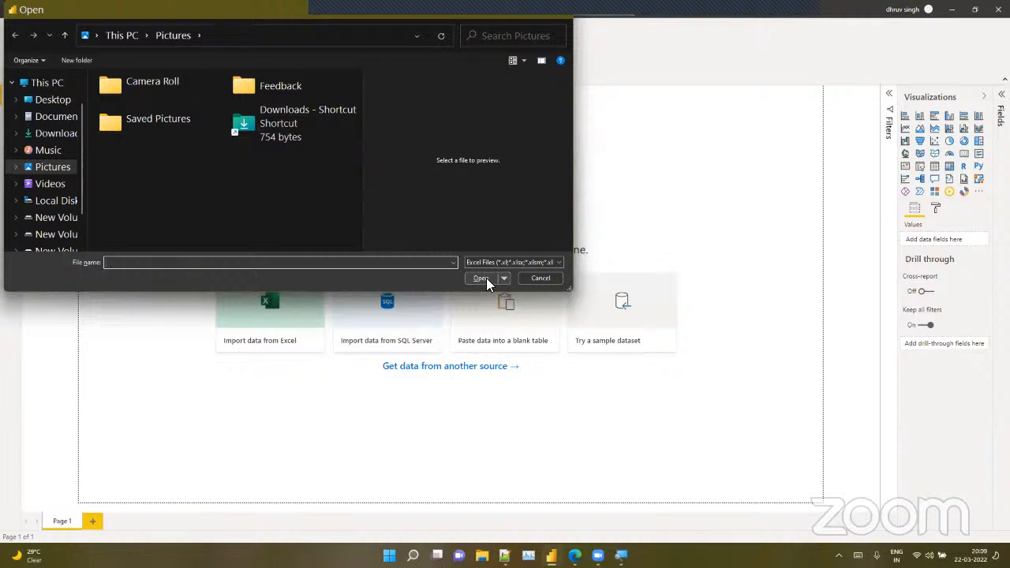
{"action": "left_click", "coordinate": [53, 100]}
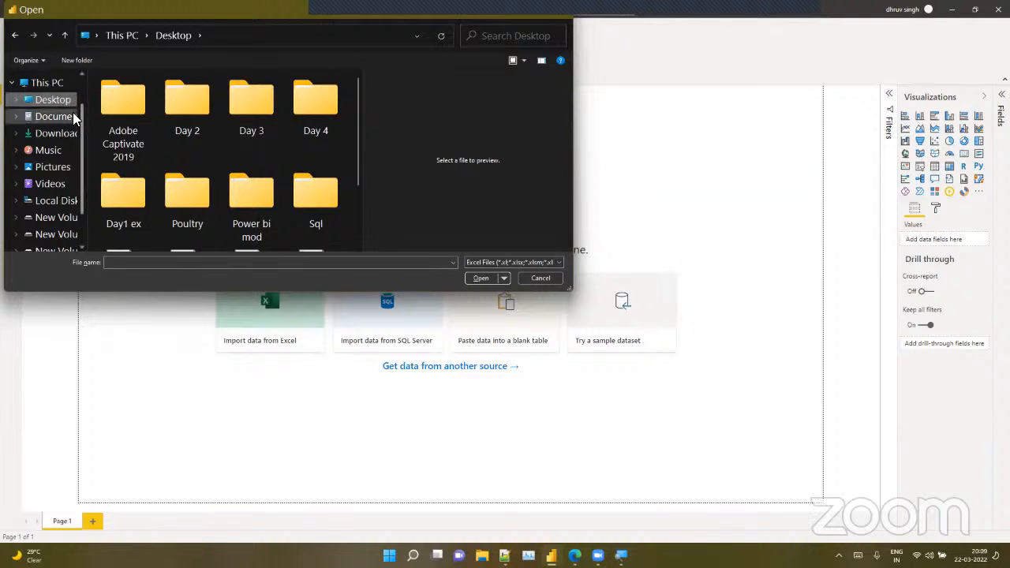
{"action": "scroll", "coordinate": [126, 132], "scroll_direction": "down", "scroll_amount": 2}
{"action": "left_click", "coordinate": [241, 183]}
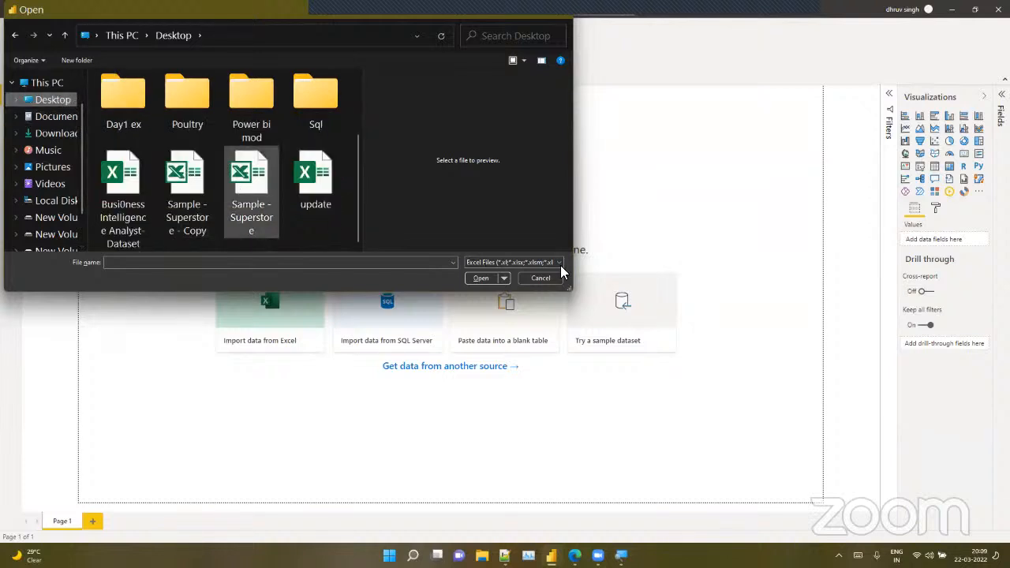
{"action": "left_click", "coordinate": [481, 278]}
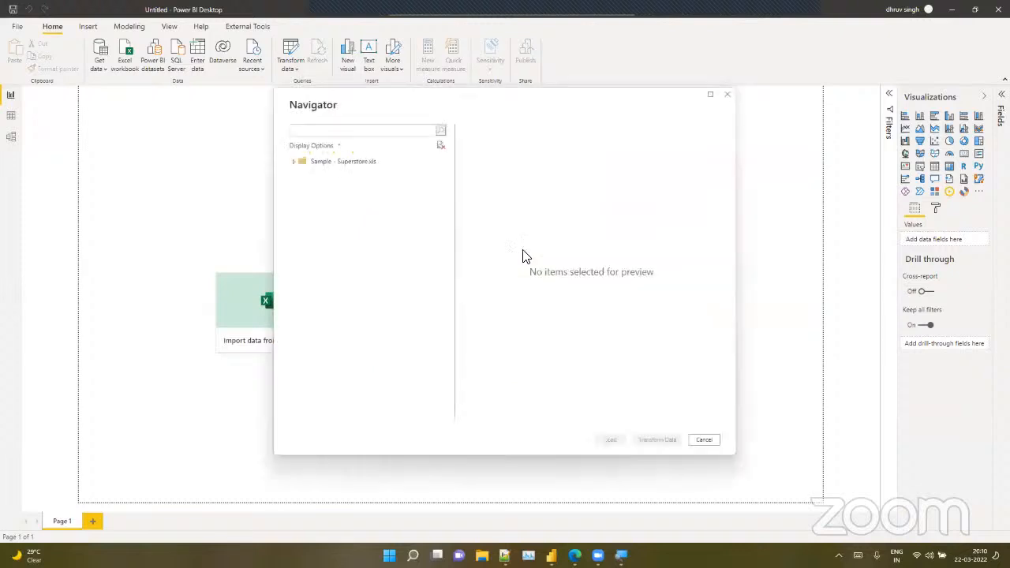
Choose the Orders, People and Returns tables from Sample - Superstore.xls and bring them into Power Query Editor
{"action": "left_click", "coordinate": [344, 160]}
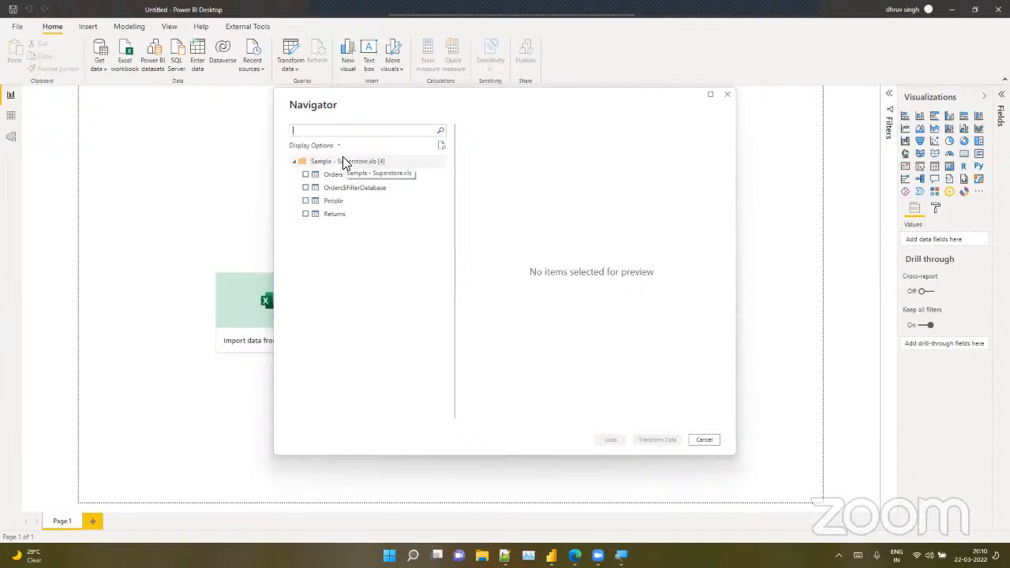
{"action": "left_click", "coordinate": [306, 176]}
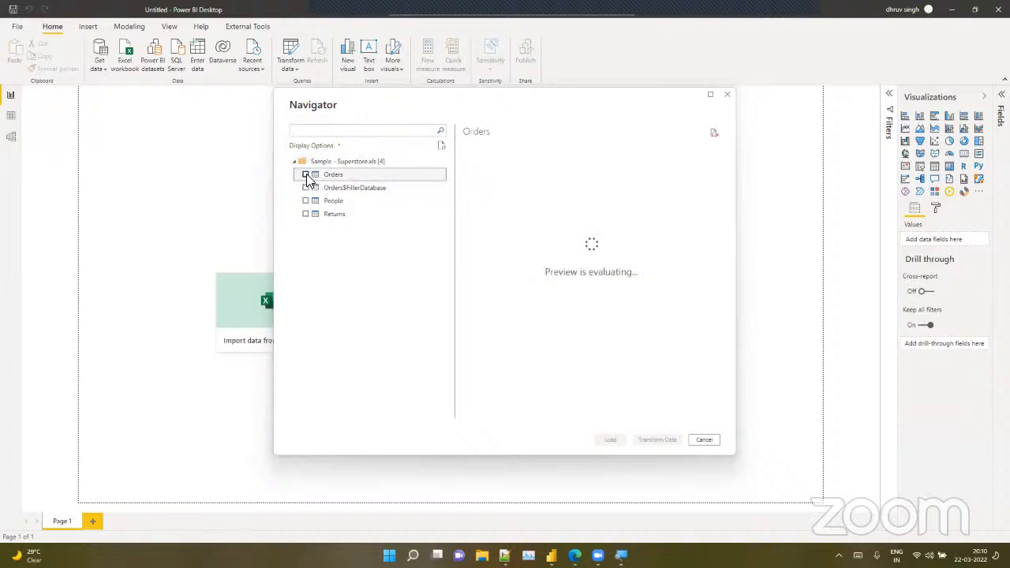
{"action": "left_click", "coordinate": [306, 201]}
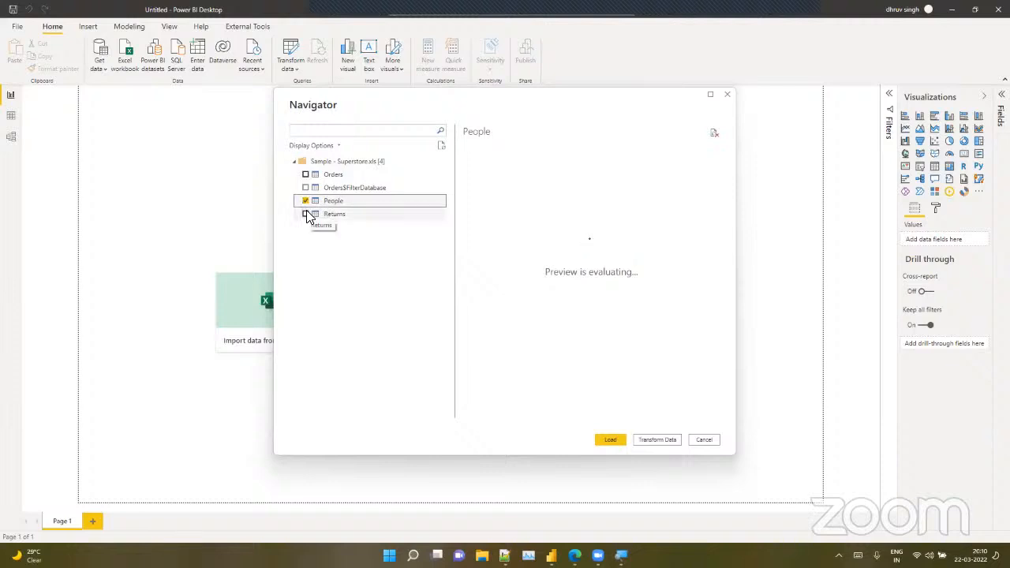
{"action": "left_click", "coordinate": [306, 214]}
{"action": "left_click", "coordinate": [305, 174]}
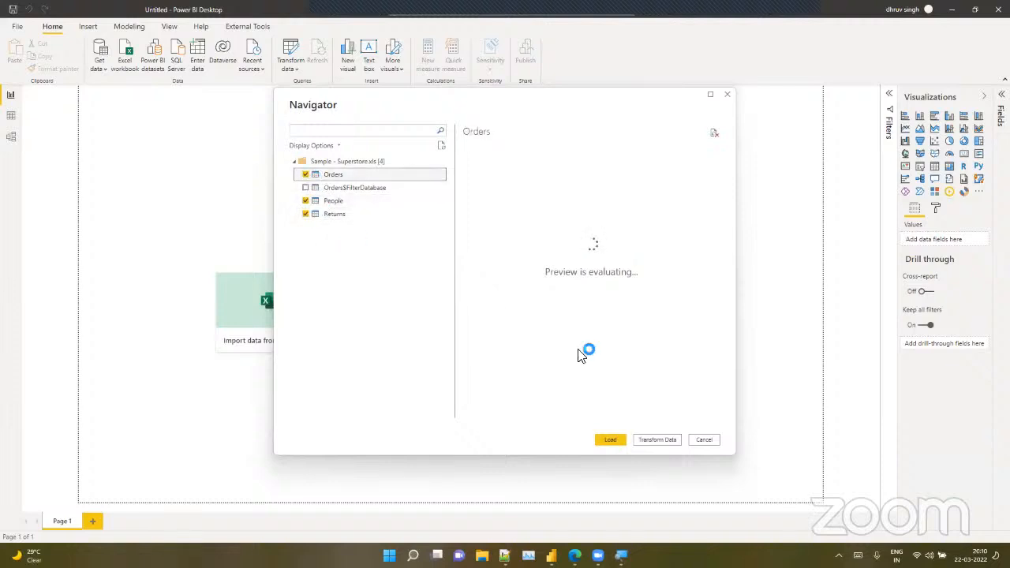
{"action": "left_click", "coordinate": [614, 441]}
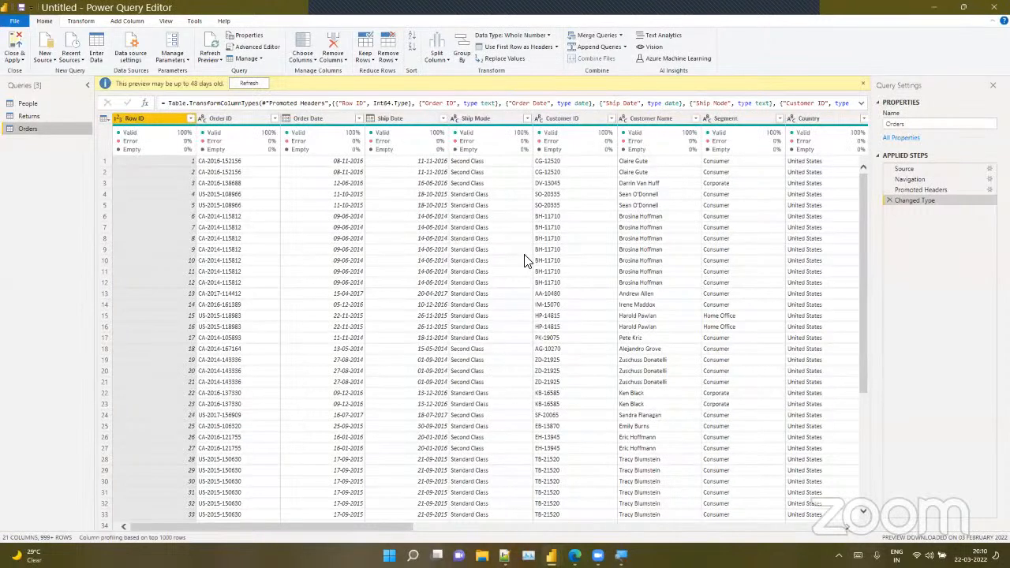
Promote the first row of the Returns query to column headers
{"action": "left_click", "coordinate": [596, 12]}
{"action": "left_click", "coordinate": [54, 116]}
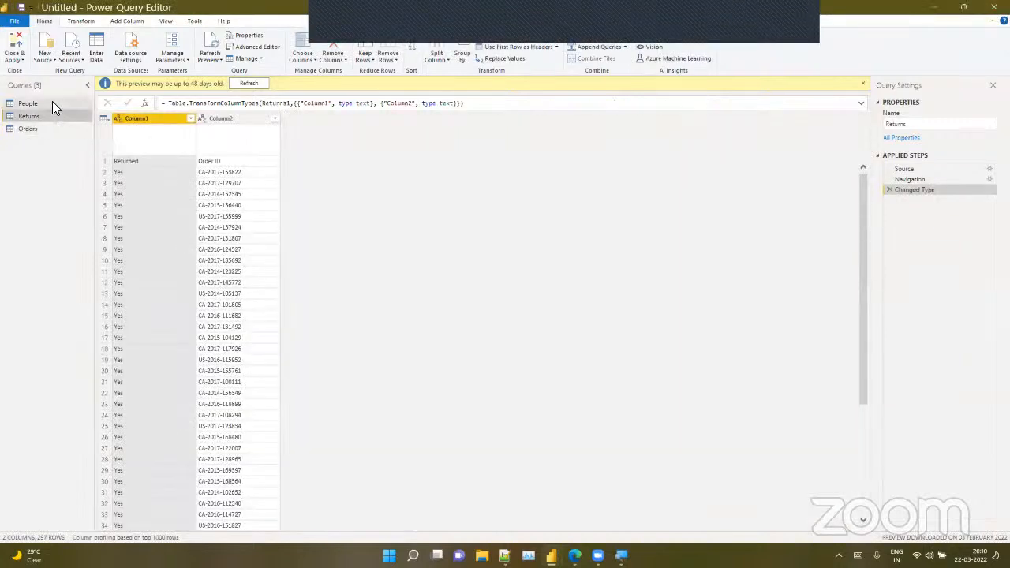
{"action": "left_click", "coordinate": [52, 103]}
{"action": "left_click", "coordinate": [55, 115]}
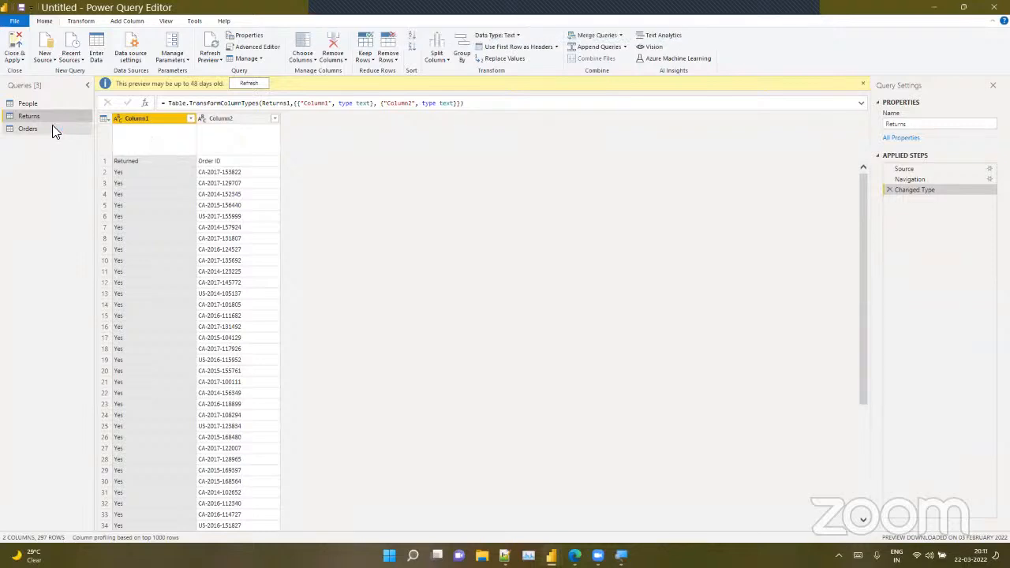
{"action": "left_click", "coordinate": [515, 46]}
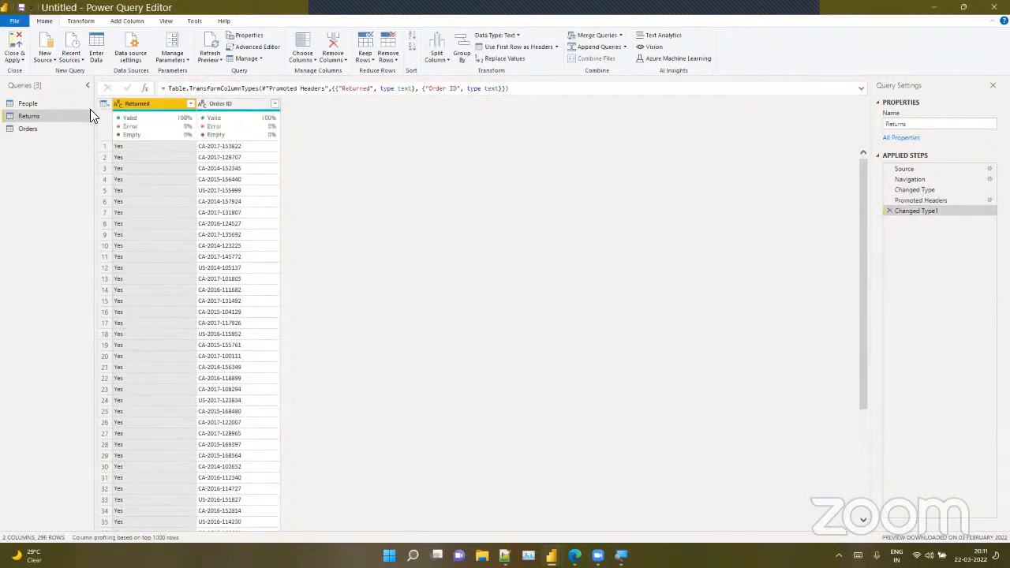
Promote the first row of the People query to column headers
{"action": "left_click", "coordinate": [33, 126]}
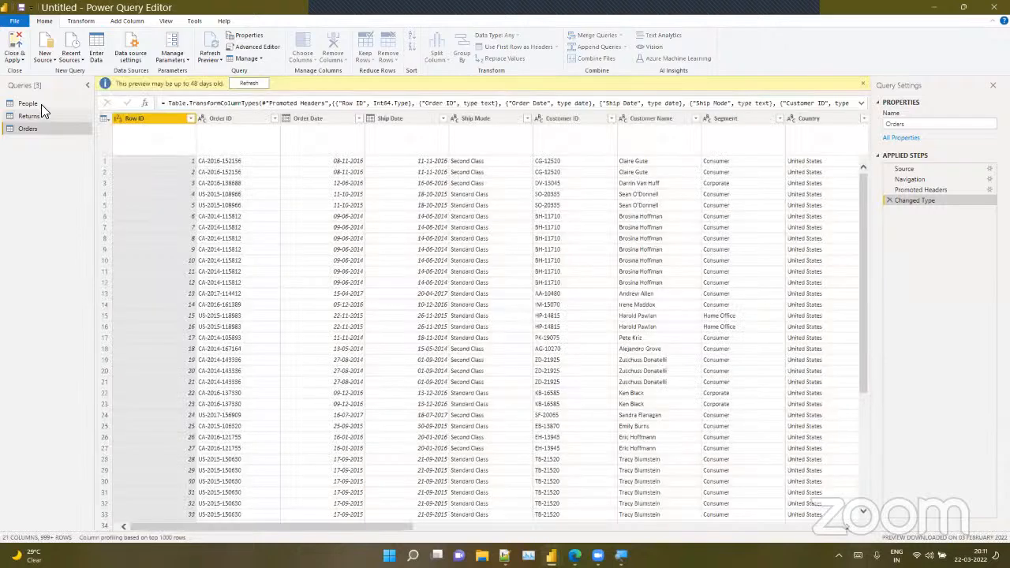
{"action": "left_click", "coordinate": [41, 104]}
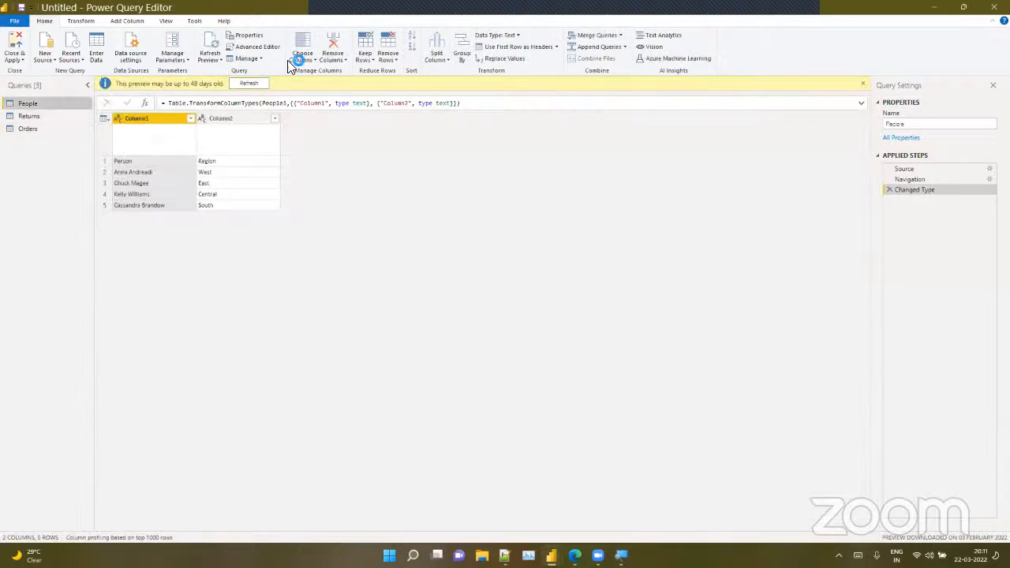
{"action": "left_click", "coordinate": [540, 49]}
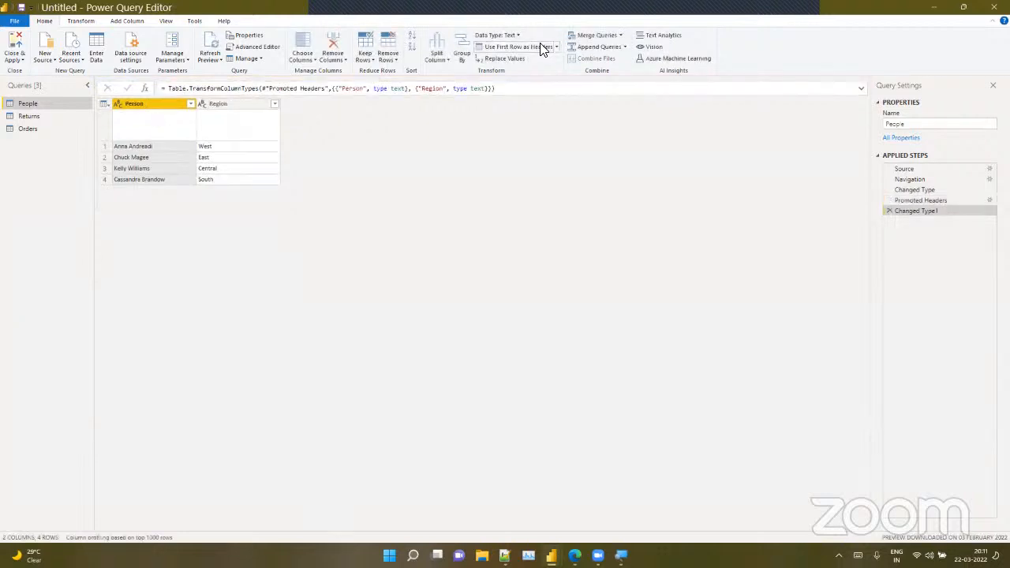
Duplicate the Orders query
{"action": "left_click", "coordinate": [13, 127]}
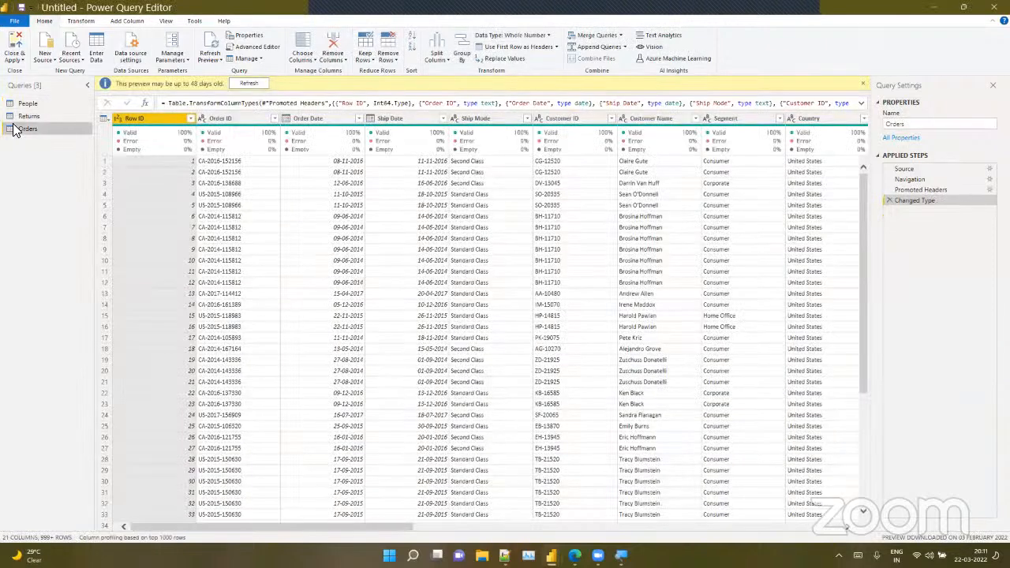
{"action": "right_click", "coordinate": [14, 129]}
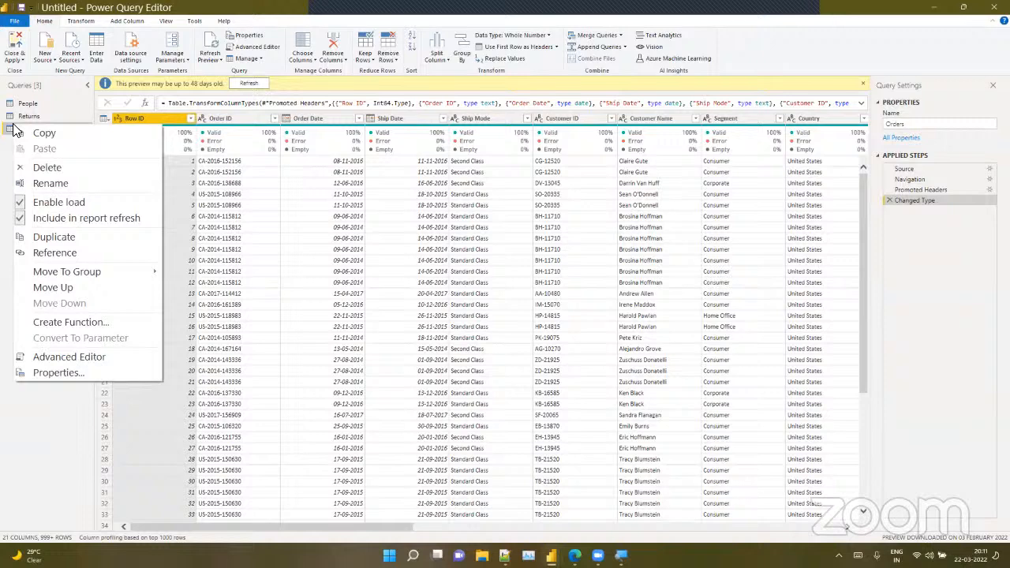
{"action": "left_click", "coordinate": [54, 237]}
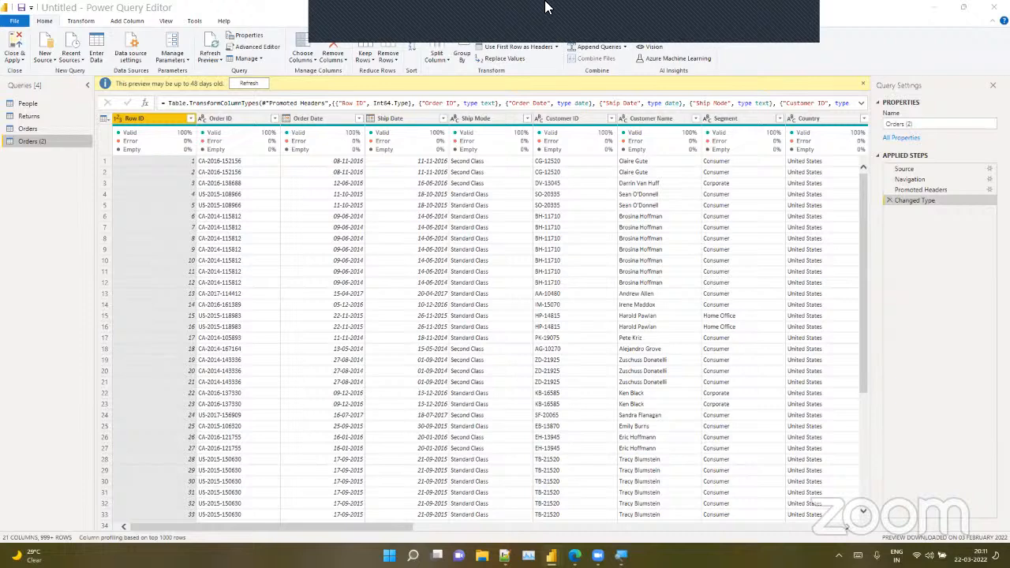
Examine the columns of the duplicated Orders query, from the order and customer fields through location and product fields to Sales
{"action": "left_click", "coordinate": [24, 111]}
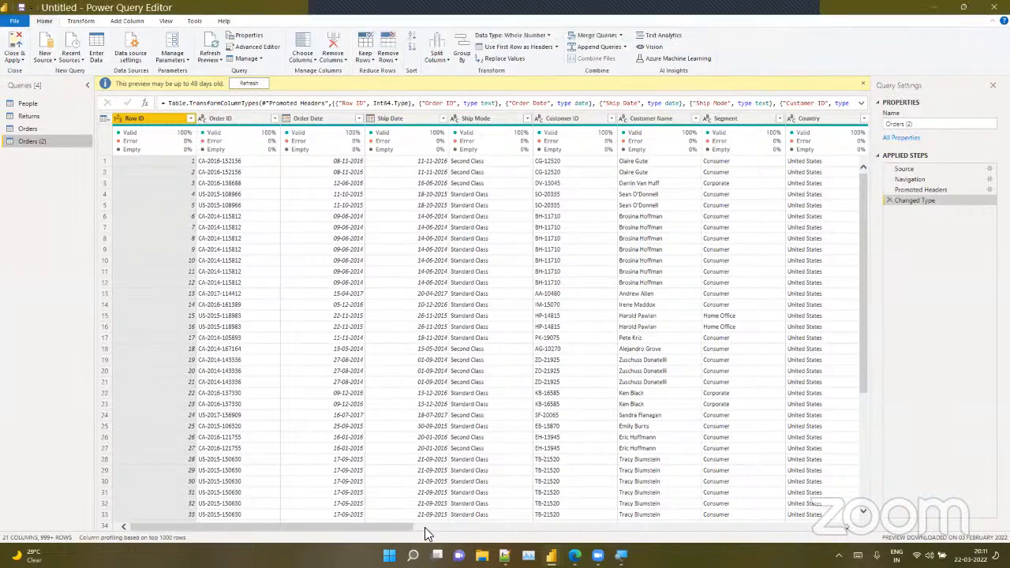
{"action": "left_click_drag", "start_coordinate": [424, 526], "coordinate": [477, 529]}
{"action": "scroll", "coordinate": [477, 528], "scroll_direction": "right", "scroll_amount": 3}
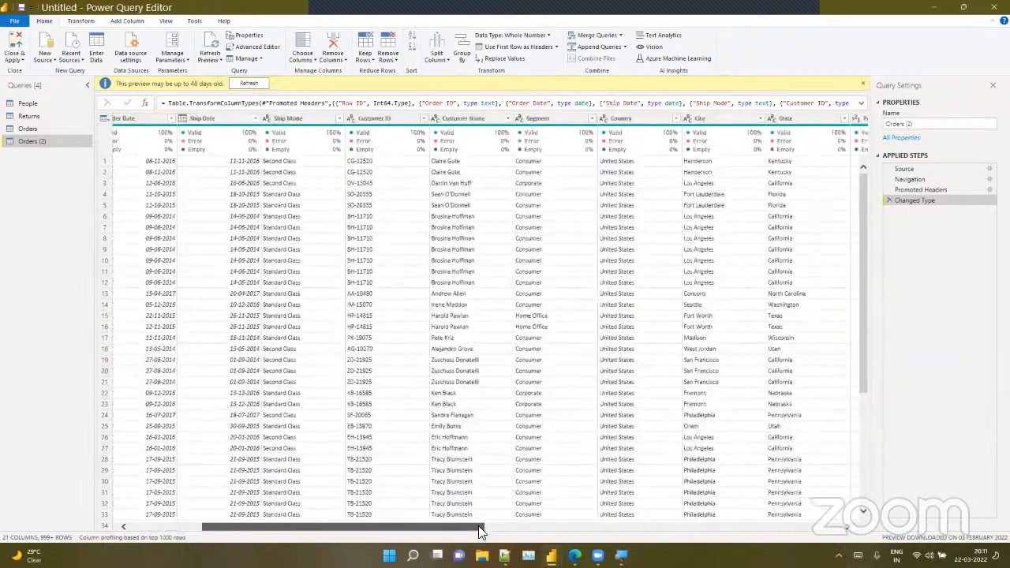
{"action": "scroll", "coordinate": [562, 534], "scroll_direction": "right", "scroll_amount": 5}
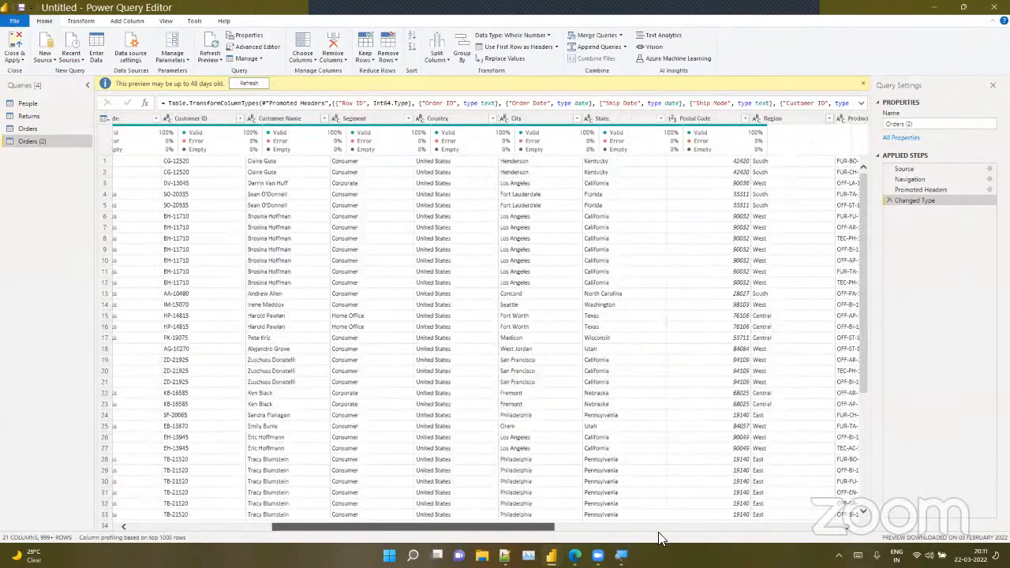
{"action": "scroll", "coordinate": [687, 530], "scroll_direction": "right", "scroll_amount": 7}
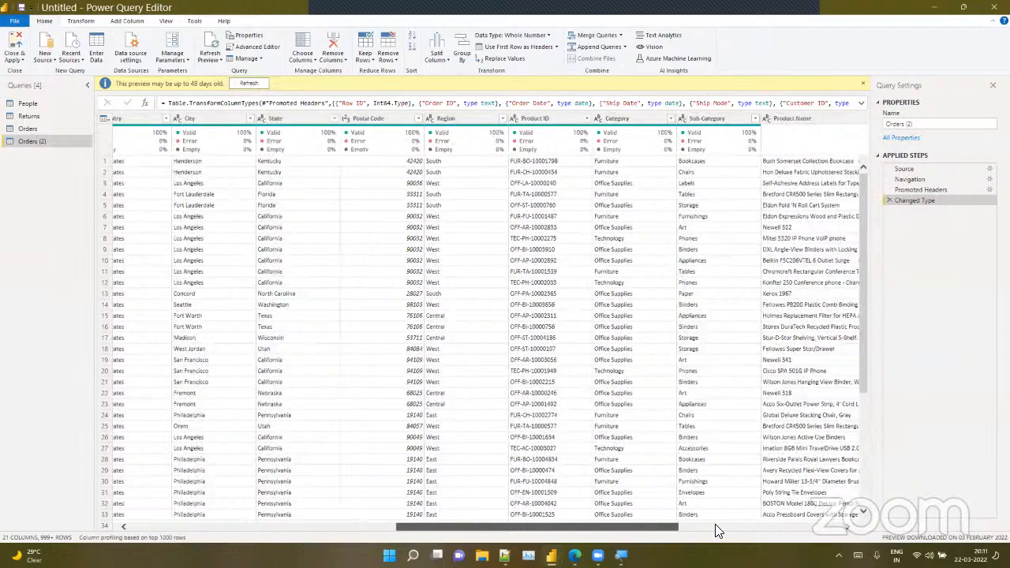
{"action": "scroll", "coordinate": [742, 532], "scroll_direction": "right", "scroll_amount": 2}
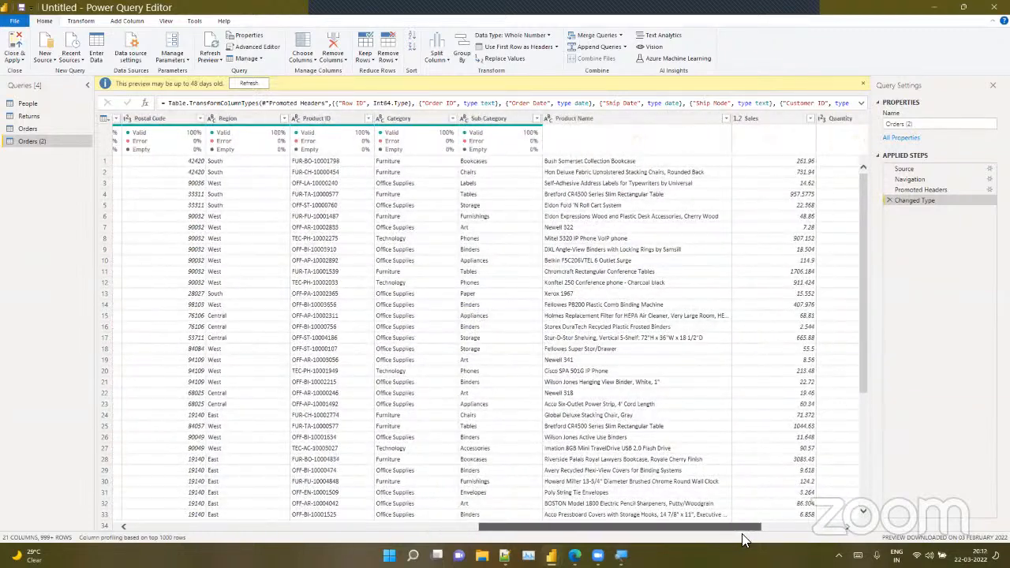
{"action": "left_click_drag", "start_coordinate": [550, 528], "coordinate": [654, 529]}
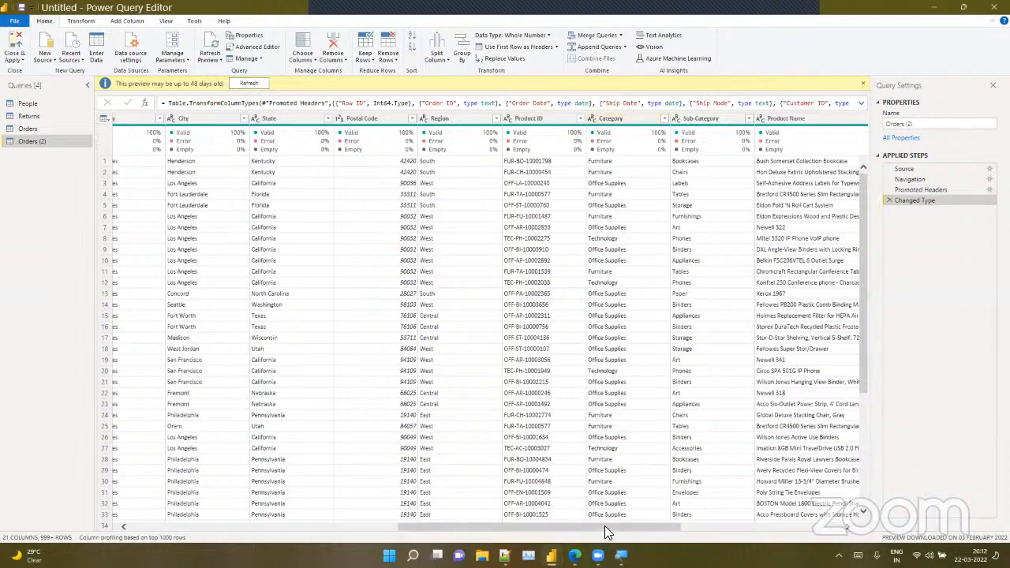
{"action": "left_click_drag", "start_coordinate": [626, 529], "coordinate": [680, 528]}
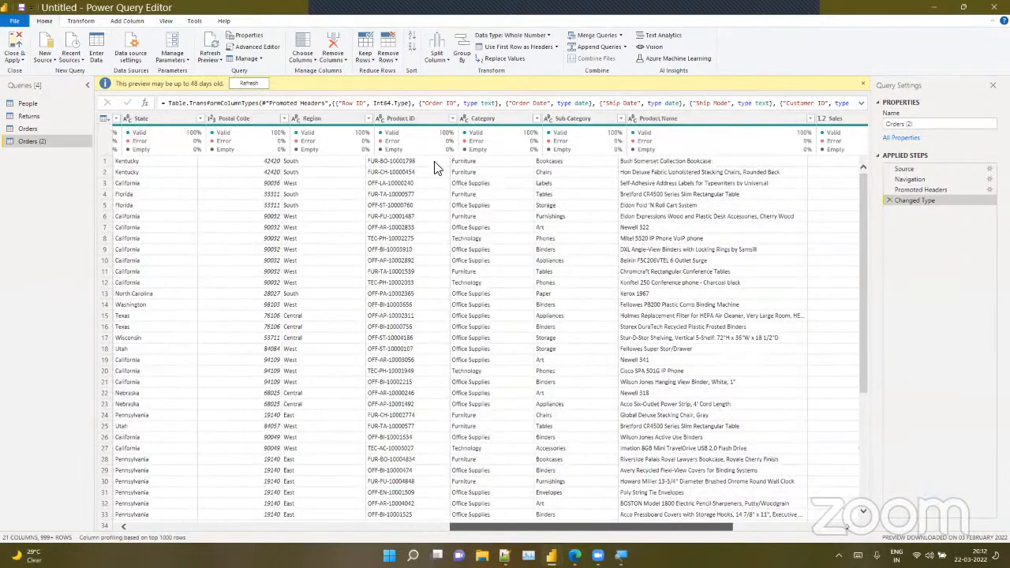
Switch to Notepad++ and add the lines "Normalized small", "tables" and "redundancy" below the denormalized table notes, separated by a blank line
{"action": "left_click", "coordinate": [523, 551]}
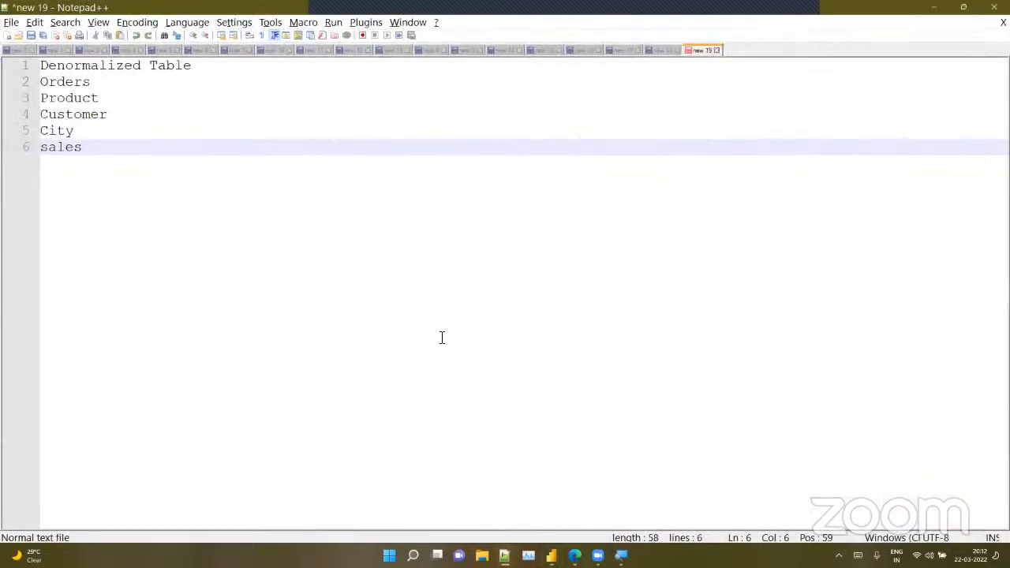
{"action": "key", "text": "Return"}
{"action": "key", "text": "Return"}
{"action": "type", "text": "N"}
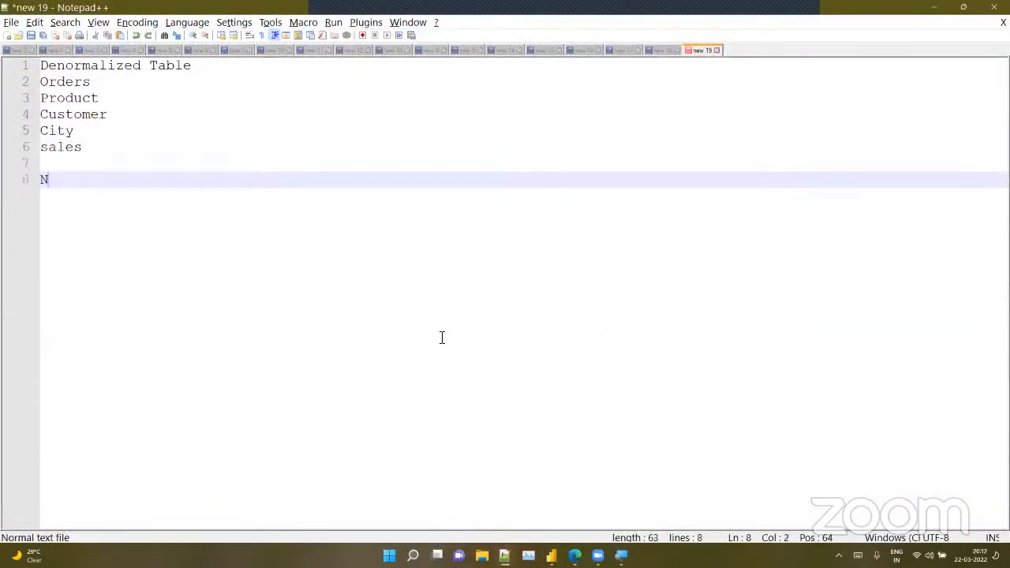
{"action": "type", "text": "ormalized "}
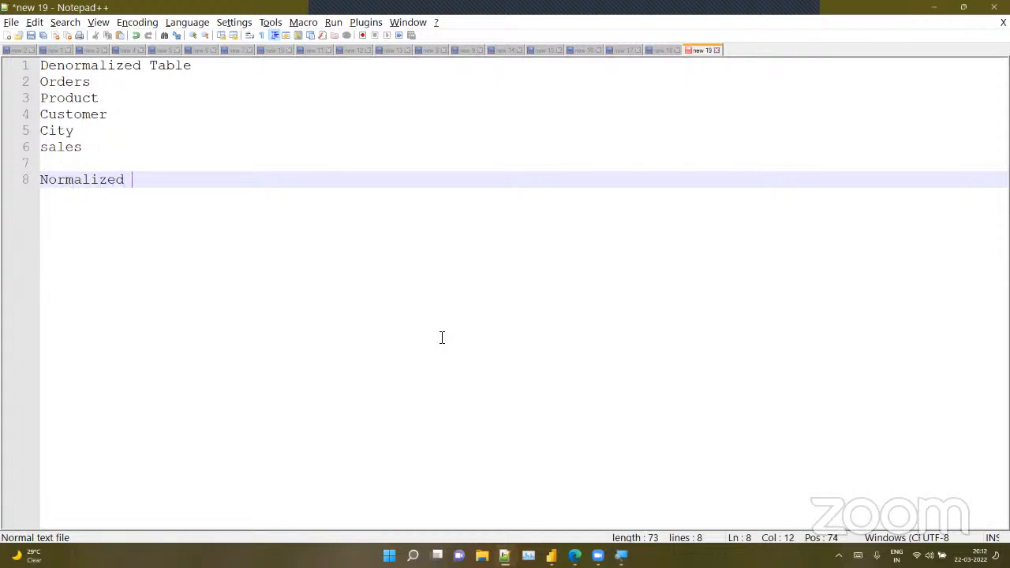
{"action": "type", "text": "small"}
{"action": "key", "text": "Return"}
{"action": "type", "text": "tables"}
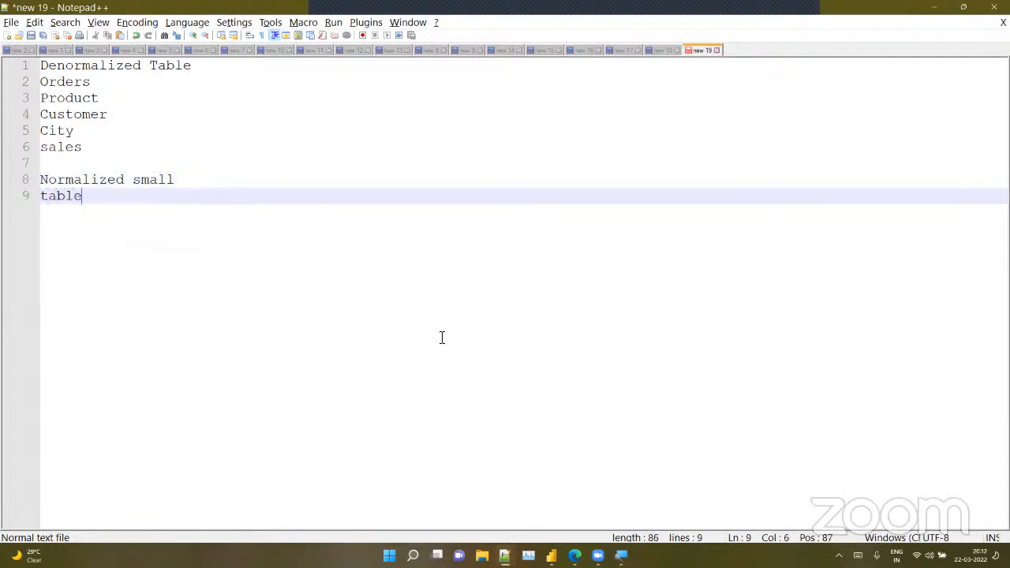
{"action": "key", "text": "Return"}
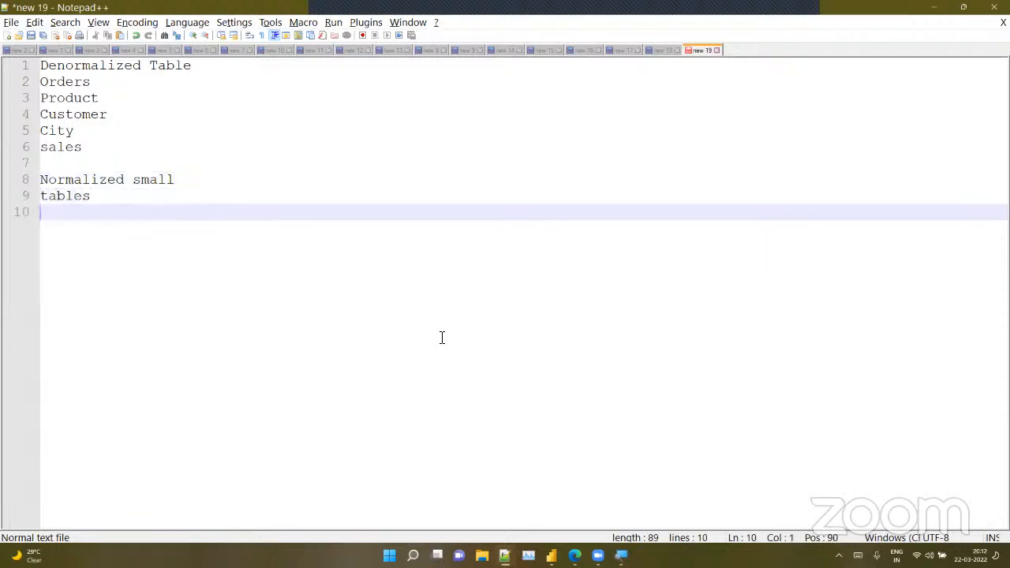
{"action": "type", "text": "redundanx"}
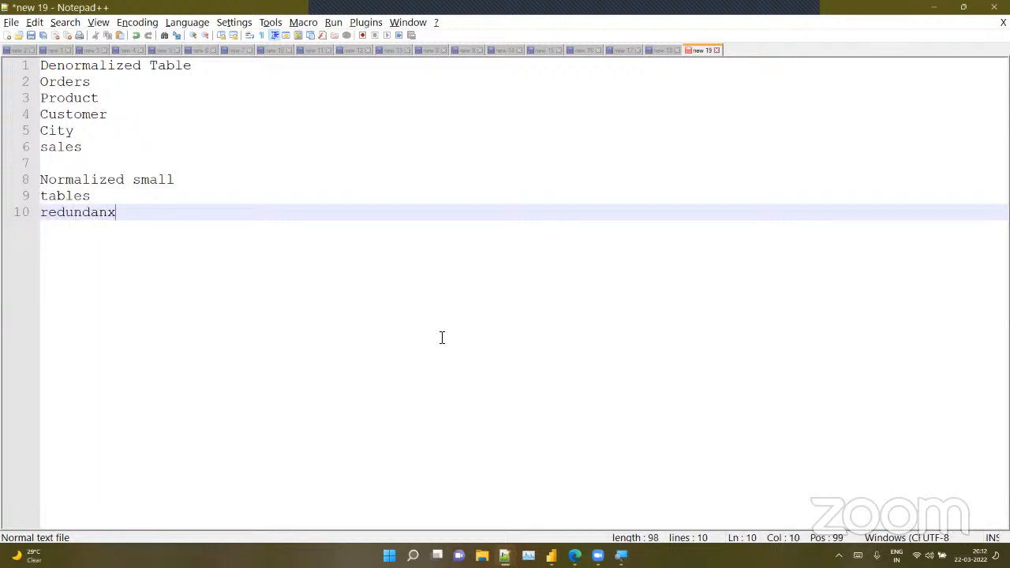
{"action": "key", "text": "BackSpace"}
{"action": "type", "text": "cy"}
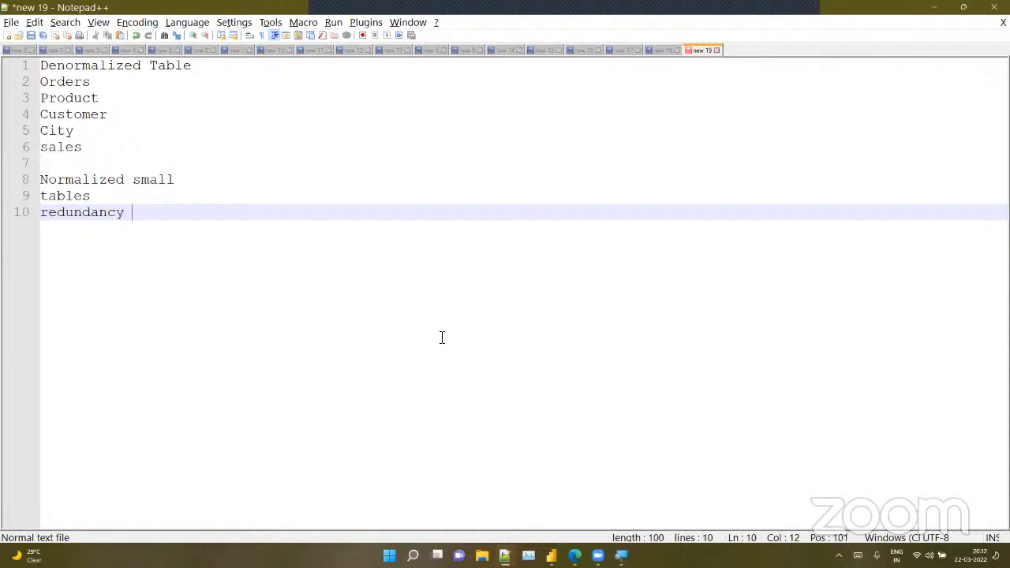
Leave a blank line after "redundancy" and begin a new note line with "Fa"
{"action": "key", "text": "Return"}
{"action": "key", "text": "Return"}
{"action": "type", "text": "Fa"}
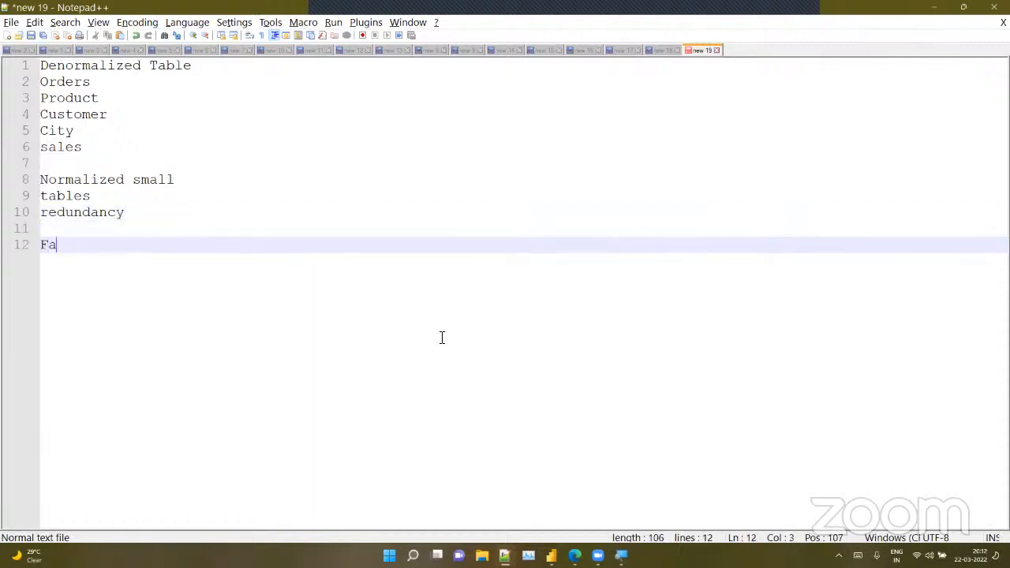
Complete the last line as "Fact?" and add the line "Dimension?" below it
{"action": "type", "text": "ct?"}
{"action": "key", "text": "Return"}
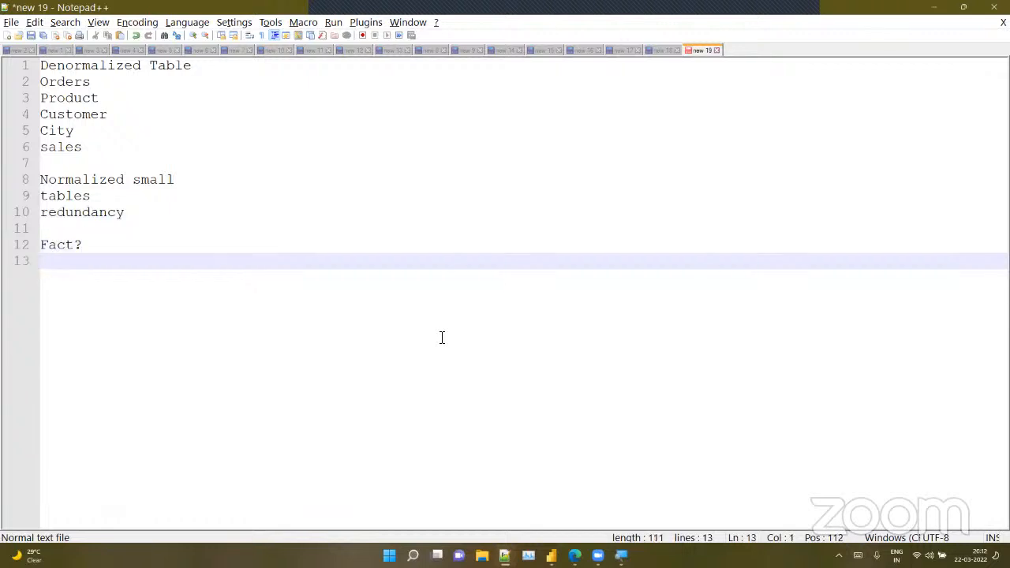
{"action": "type", "text": "Dimension"}
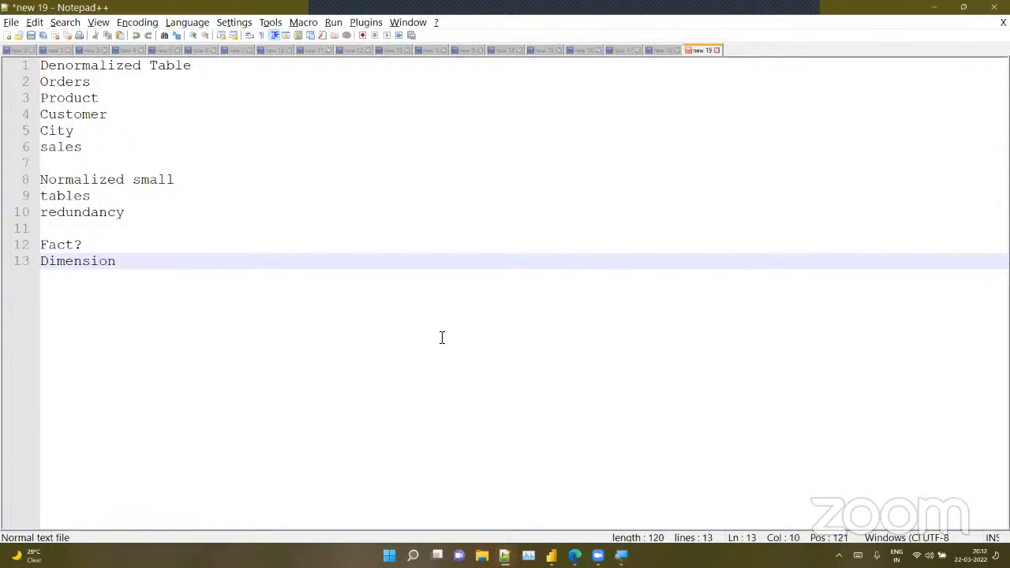
{"action": "type", "text": "?"}
{"action": "key", "text": "Return"}
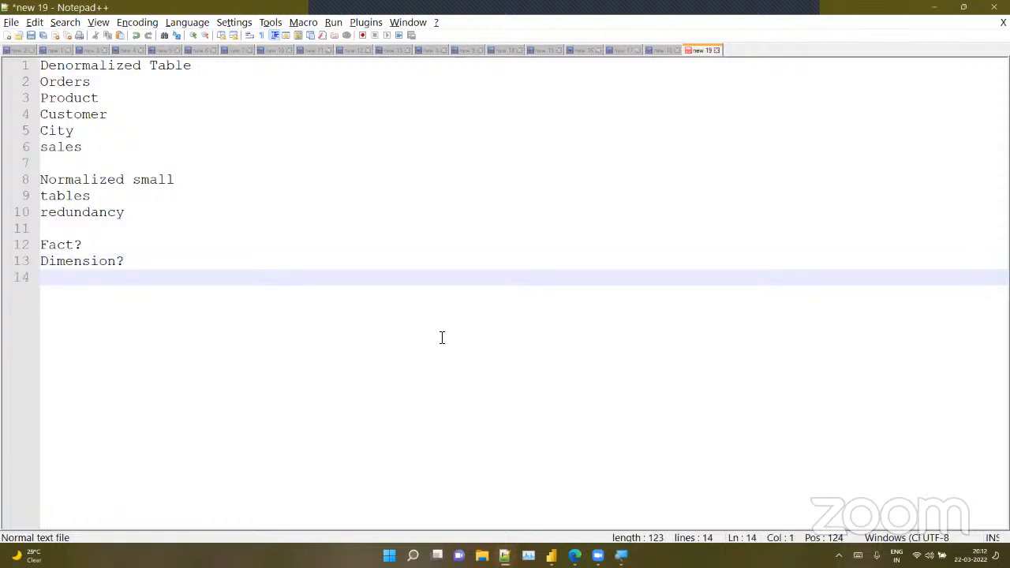
Add the example amount "25000$" on its own line, one blank line below "Dimension?"
{"action": "key", "text": "Return"}
{"action": "type", "text": "2"}
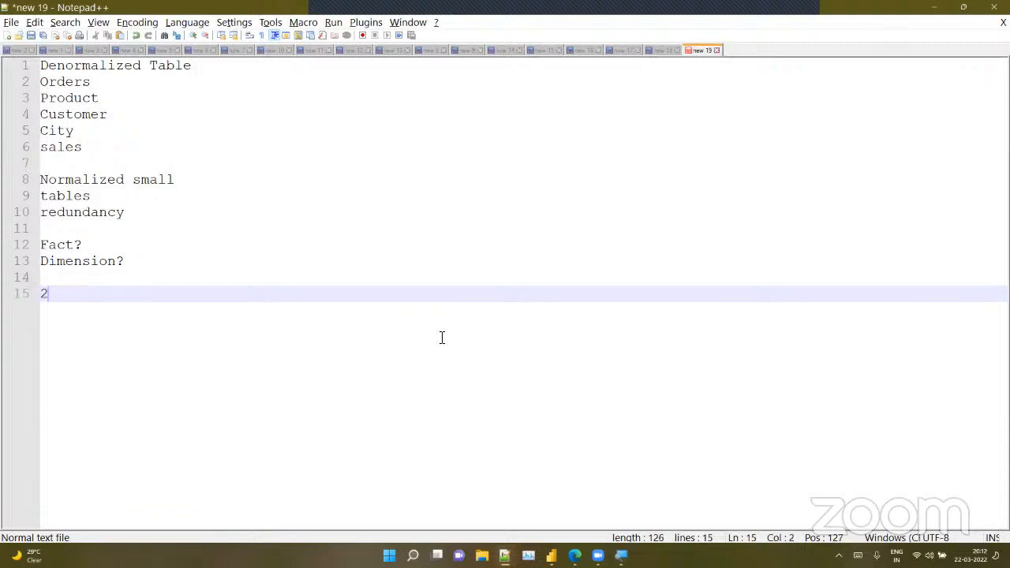
{"action": "type", "text": "5000$"}
{"action": "key", "text": "Return"}
List the questions "What?" and "Whom?" on separate lines below the 25000$ amount
{"action": "type", "text": "W$"}
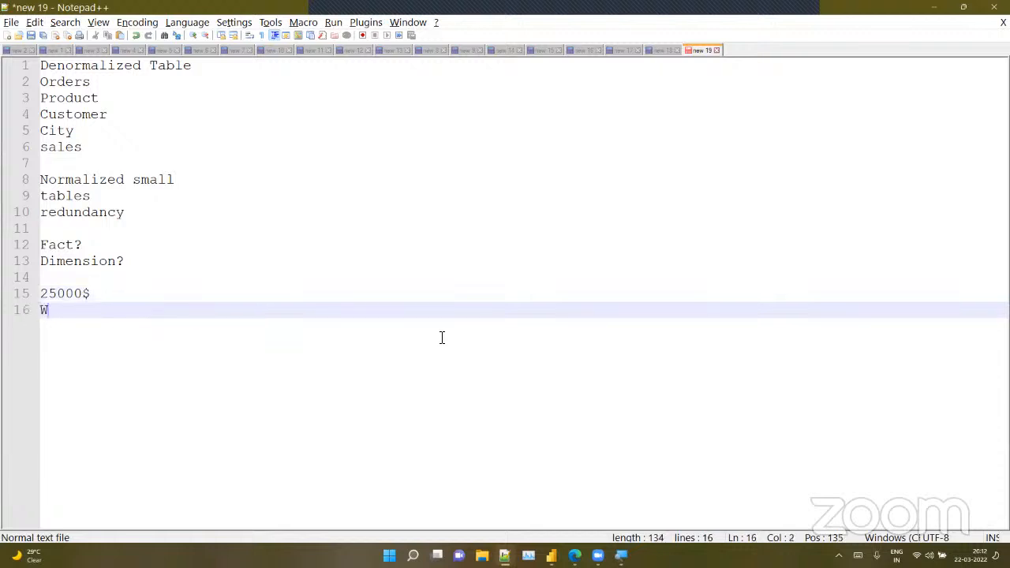
{"action": "key", "text": "BackSpace"}
{"action": "type", "text": "hat?"}
{"action": "key", "text": "Return"}
{"action": "type", "text": "W"}
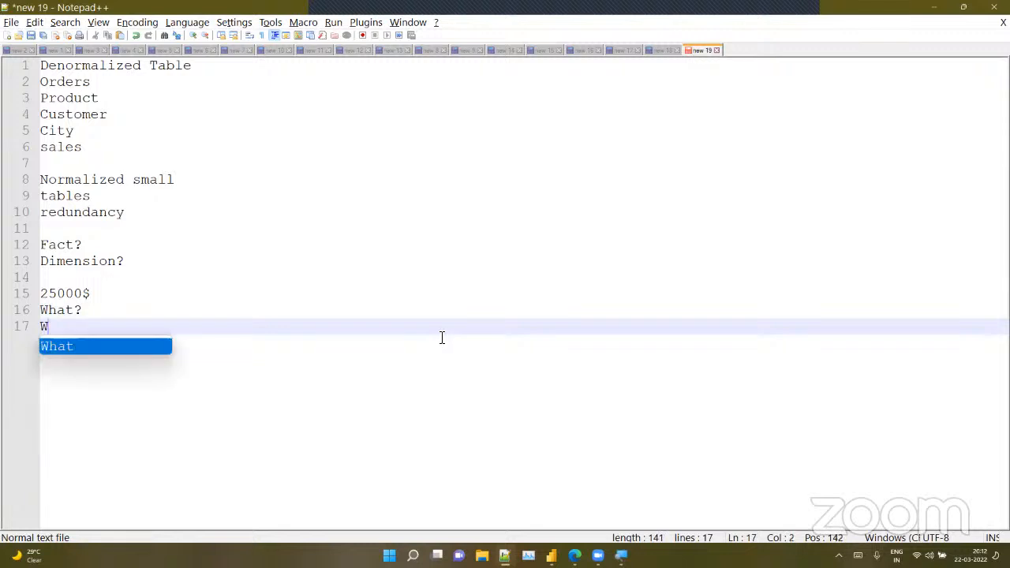
{"action": "type", "text": "hom"}
{"action": "key", "text": "Return"}
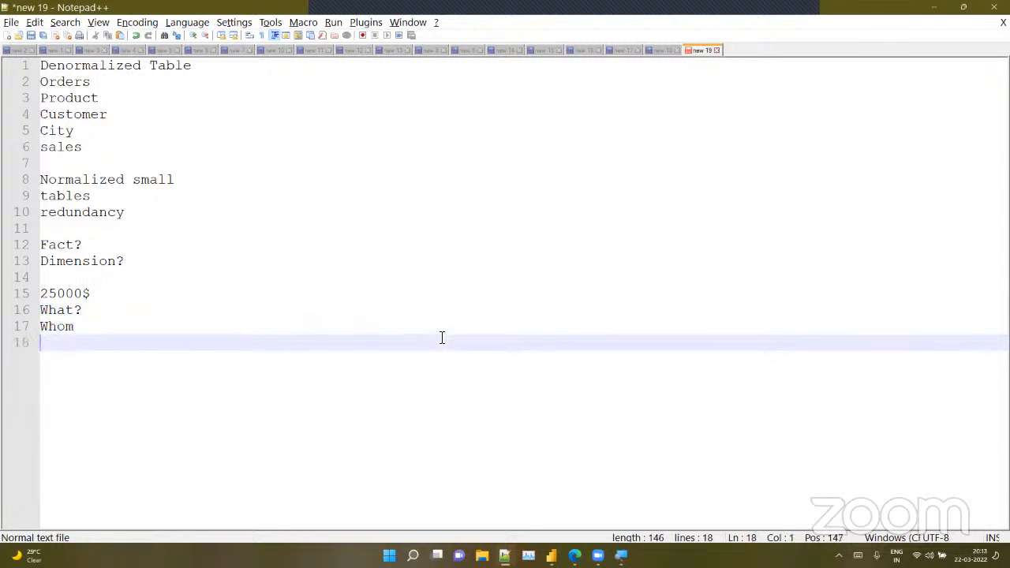
{"action": "key", "text": "BackSpace"}
{"action": "type", "text": "?"}
{"action": "key", "text": "Return"}
Continue the question list with "When?" and "Where?" on separate lines
{"action": "type", "text": "Wh"}
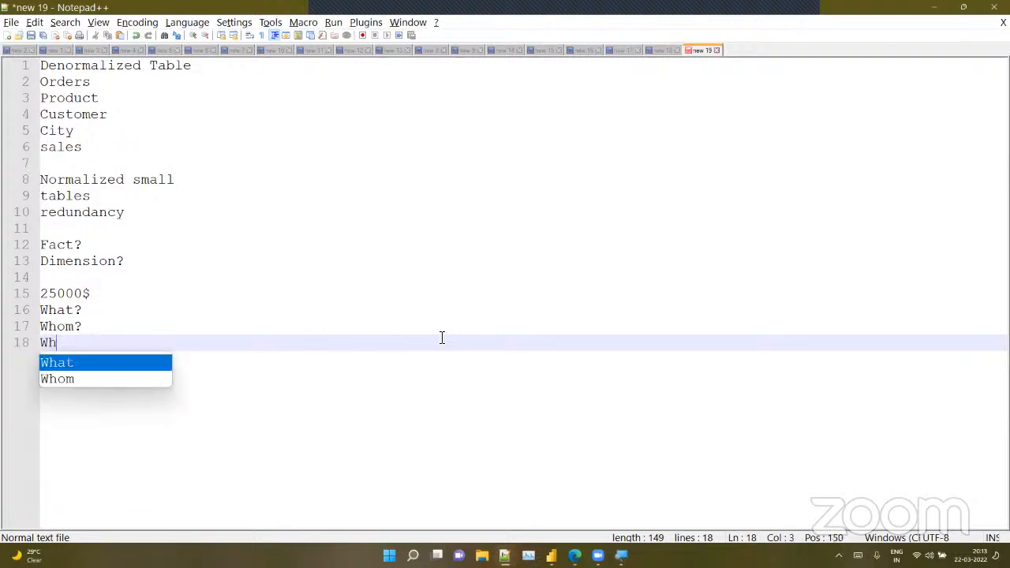
{"action": "type", "text": "en?"}
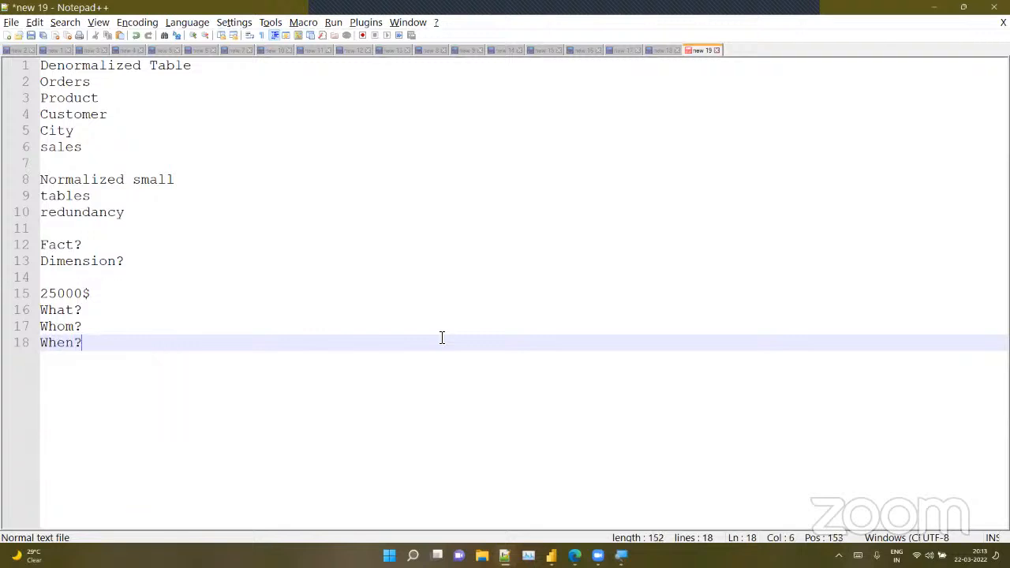
{"action": "key", "text": "Return"}
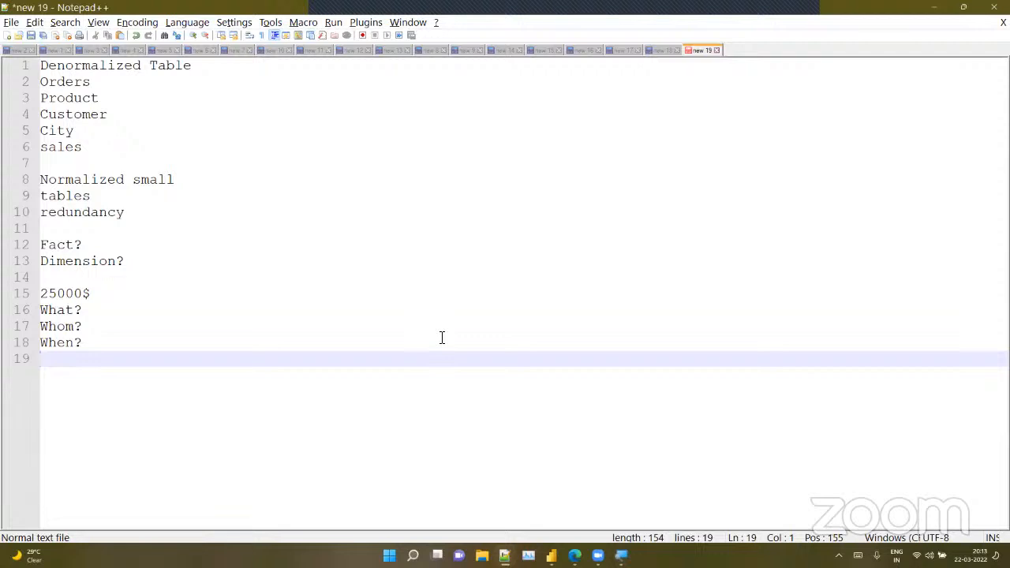
{"action": "type", "text": "Where?"}
{"action": "key", "text": "Return"}
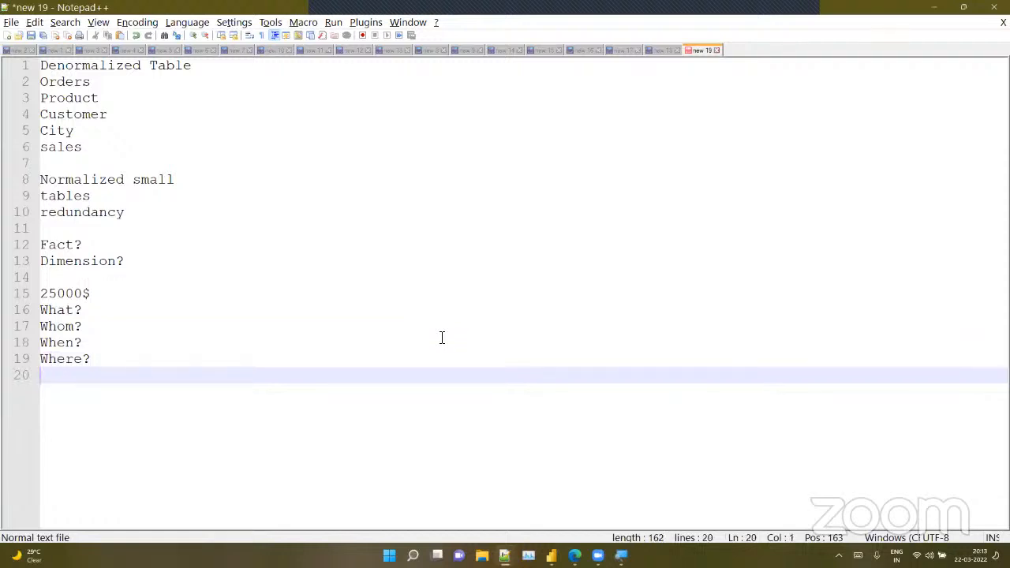
Insert the heading line "Quantative" above the 25000$ amount, with blank lines around it
{"action": "key", "text": "Up"}
{"action": "key", "text": "Up"}
{"action": "key", "text": "Up"}
{"action": "key", "text": "Up"}
{"action": "key", "text": "Up"}
{"action": "key", "text": "Up"}
{"action": "key", "text": "Up"}
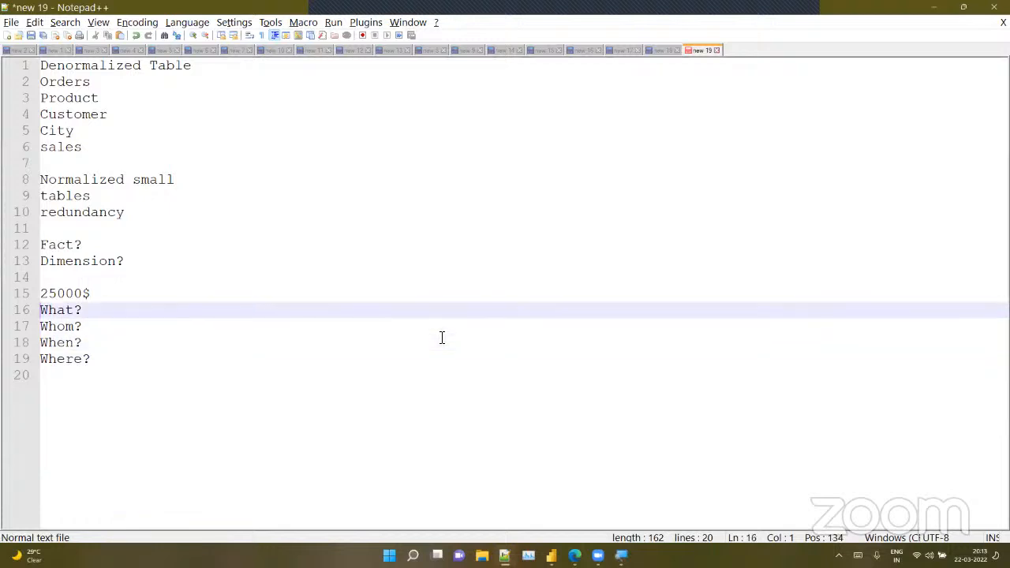
{"action": "key", "text": "Down"}
{"action": "key", "text": "Return"}
{"action": "key", "text": "Return"}
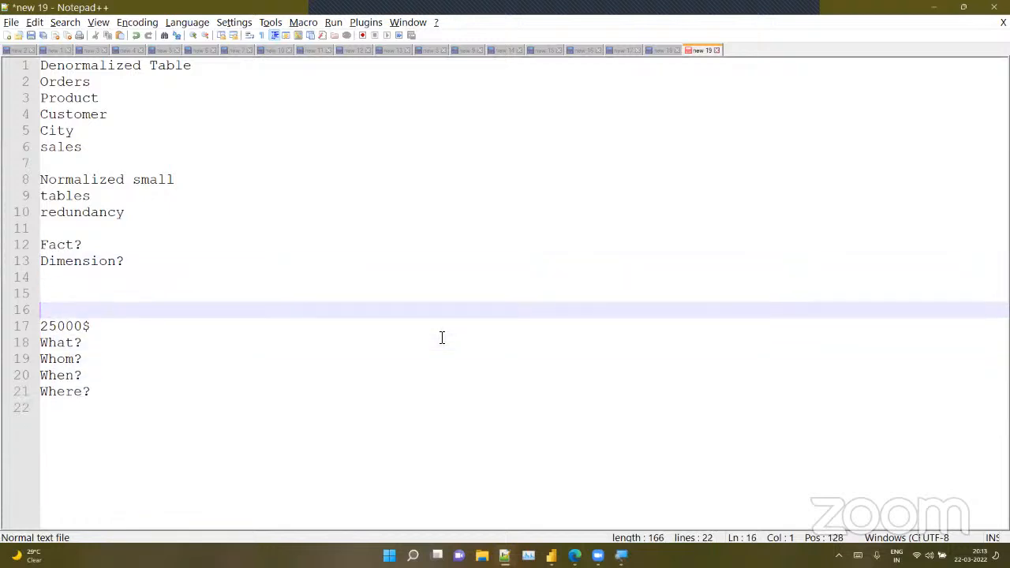
{"action": "key", "text": "Up"}
{"action": "type", "text": "Q"}
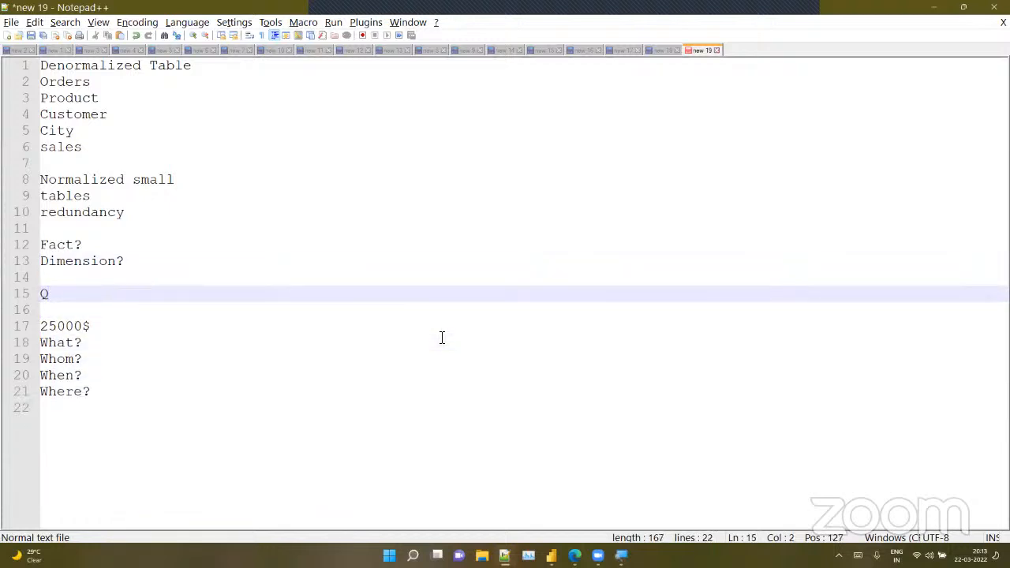
{"action": "type", "text": "uantative"}
{"action": "key", "text": "Return"}
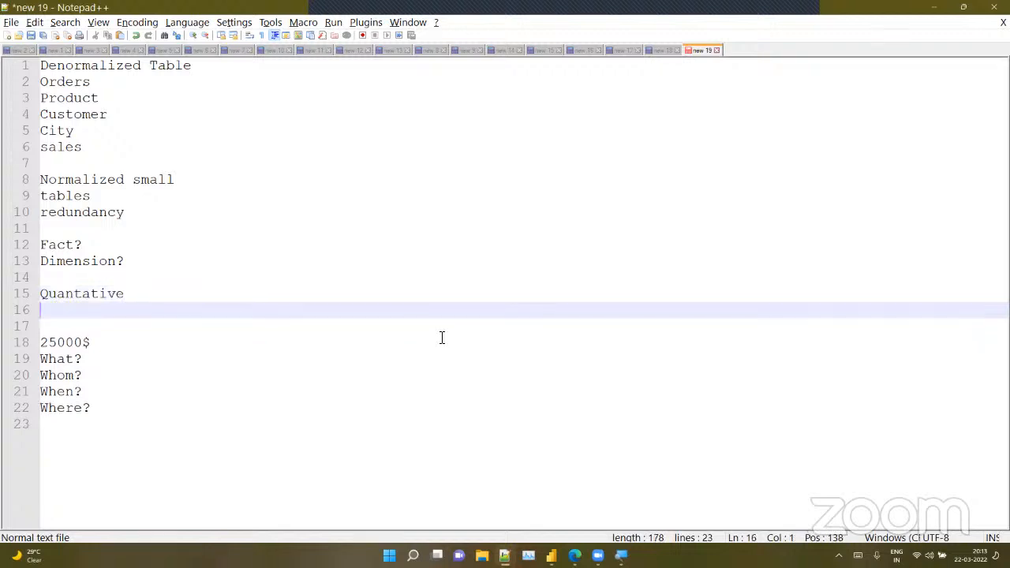
Enter the examples "Sales,Profit,Qty" on the line below the "Quantative" heading
{"action": "type", "text": "Sales,P"}
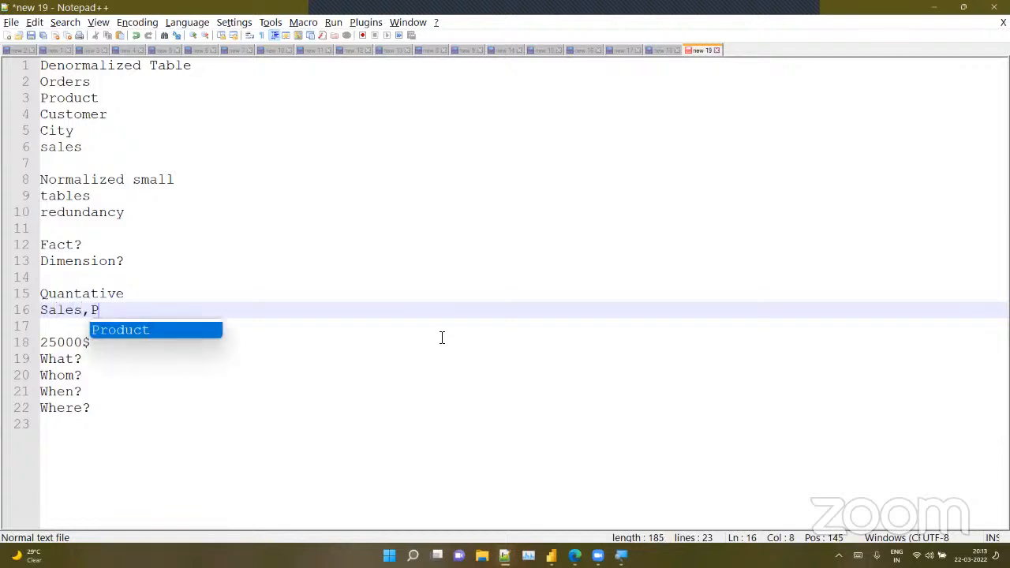
{"action": "type", "text": "rofit"}
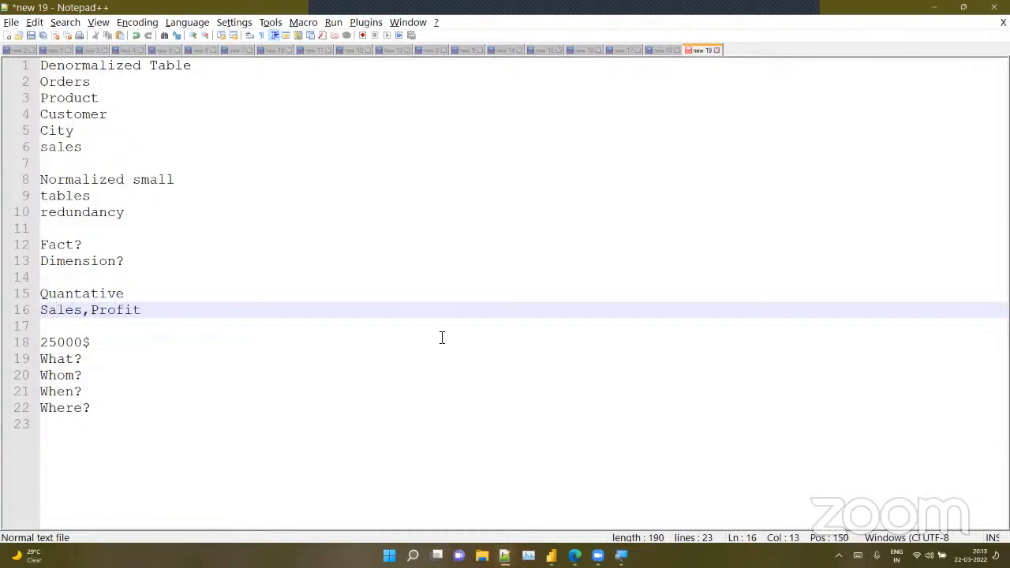
{"action": "type", "text": ",Qty"}
Insert a blank line and the heading "Defines a Sales" between the 25000$ amount and the "What?" line
{"action": "key", "text": "Down"}
{"action": "key", "text": "Down"}
{"action": "key", "text": "Down"}
{"action": "key", "text": "End"}
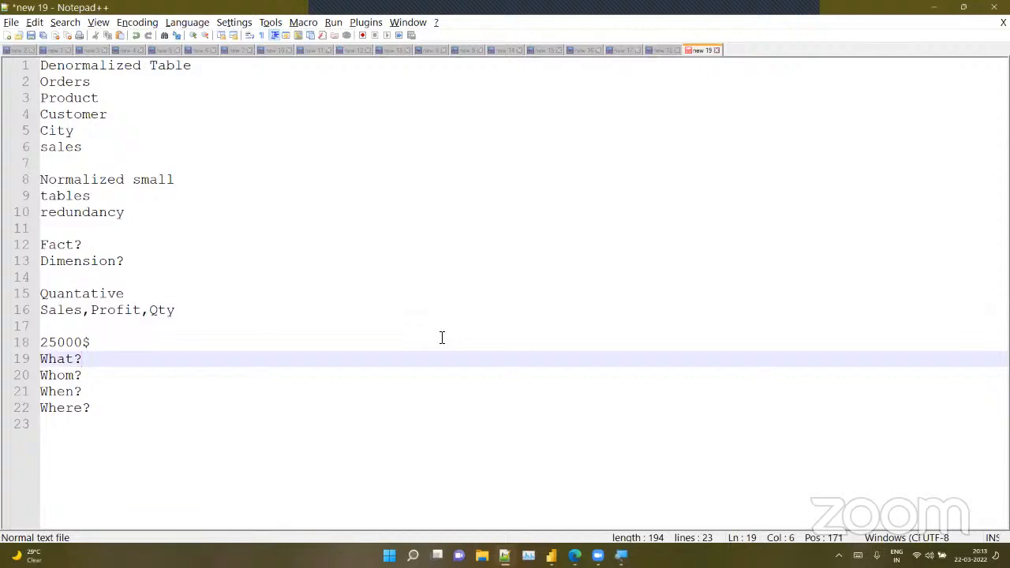
{"action": "key", "text": "Up"}
{"action": "key", "text": "Return"}
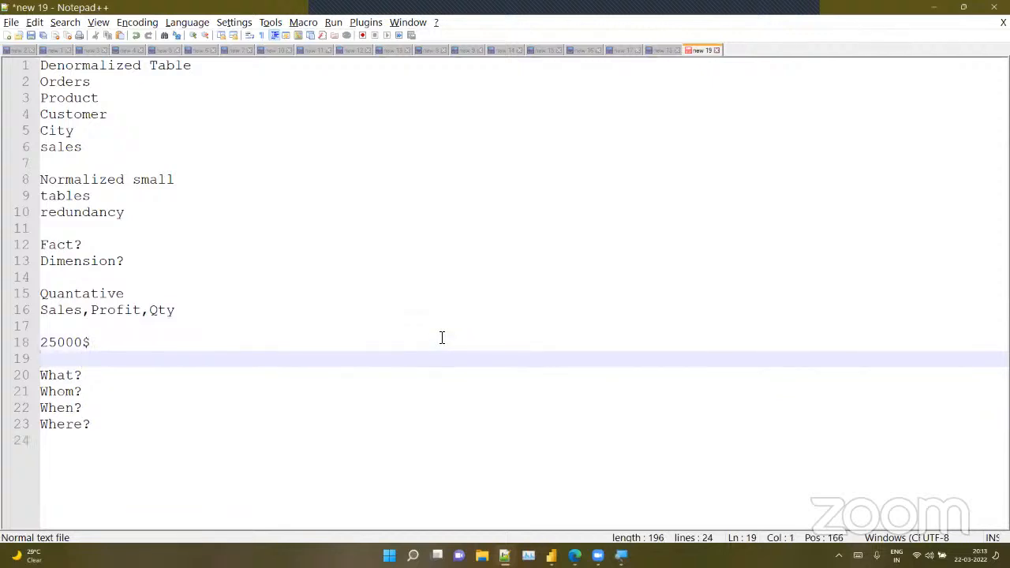
{"action": "key", "text": "Return"}
{"action": "type", "text": "Define"}
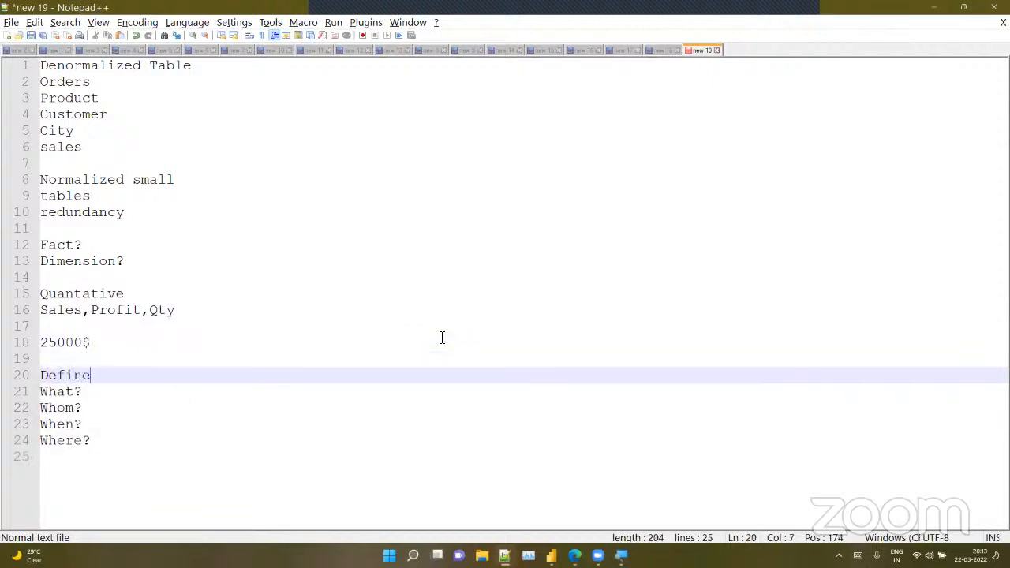
{"action": "type", "text": "s a S"}
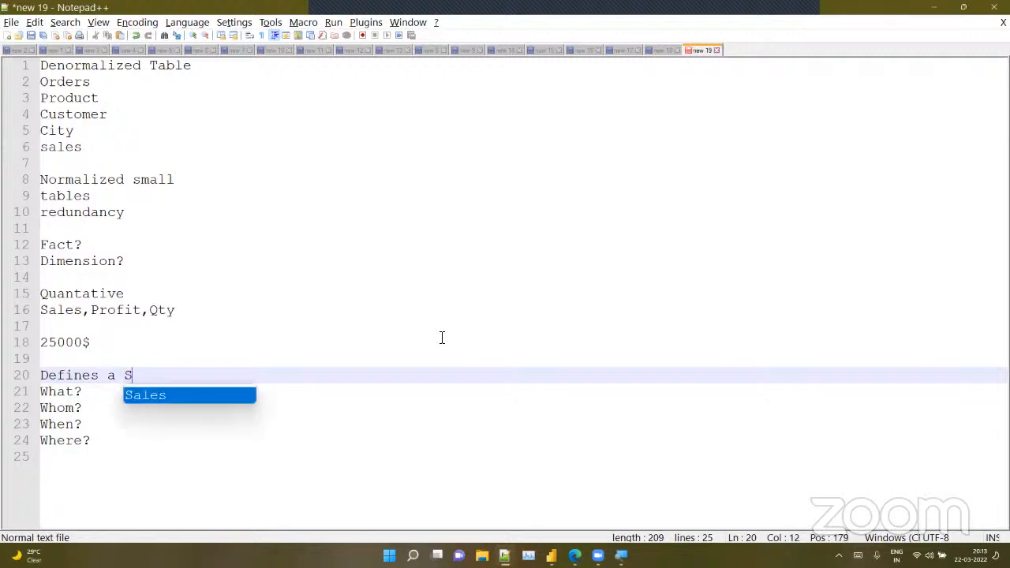
{"action": "type", "text": "ales"}
Add the answer "Product" after the "What?" question
{"action": "left_click", "coordinate": [85, 406]}
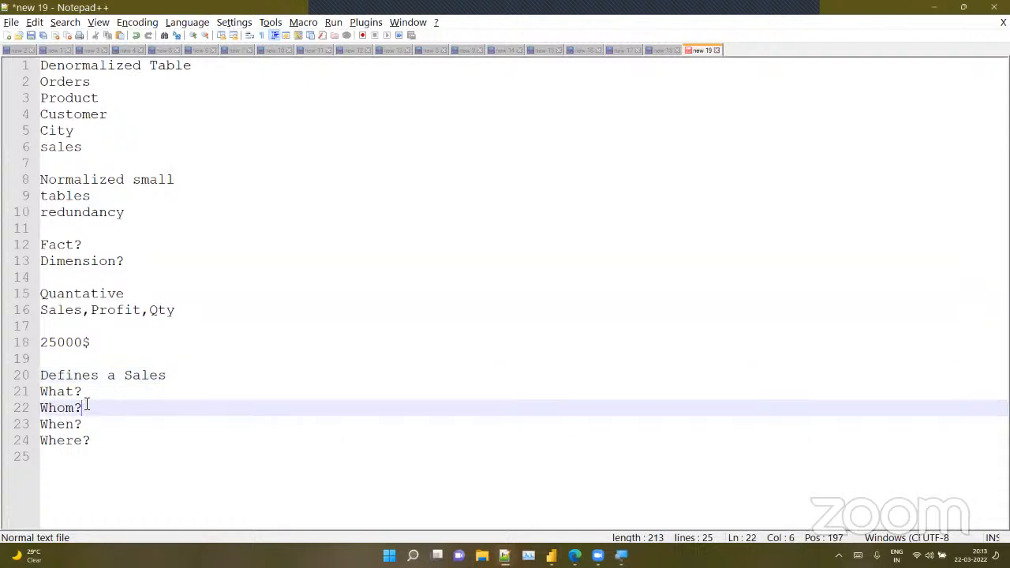
{"action": "left_click", "coordinate": [91, 392]}
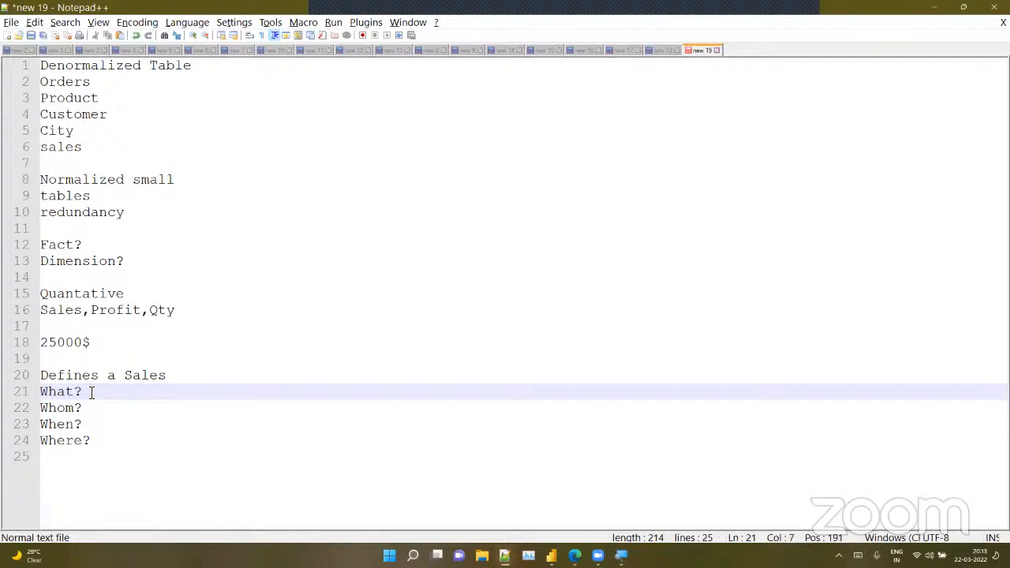
{"action": "type", "text": "Product"}
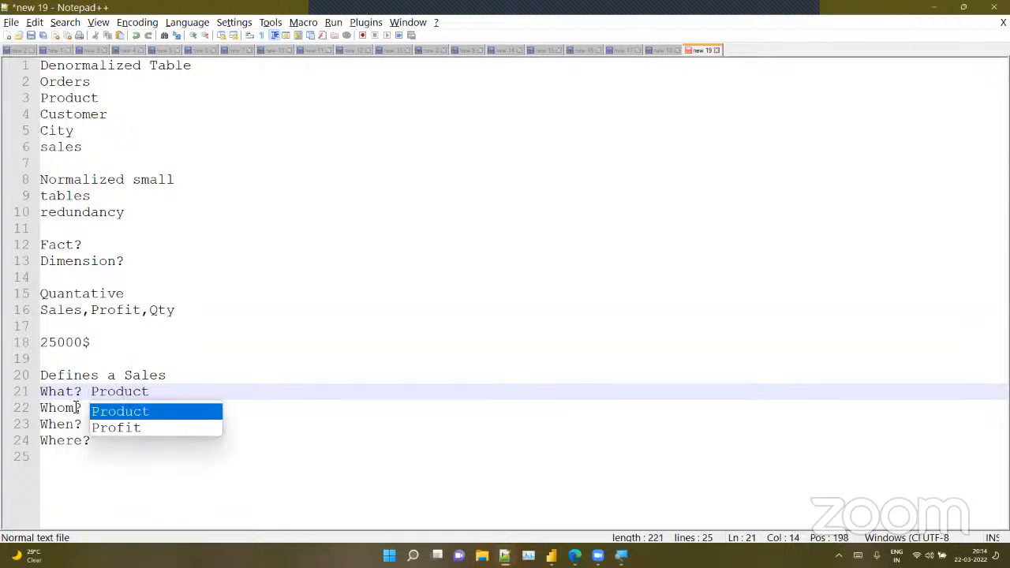
Add the answer "Customer A" after the "Whom?" question
{"action": "left_click", "coordinate": [77, 408]}
{"action": "key", "text": "Right"}
{"action": "key", "text": "Right"}
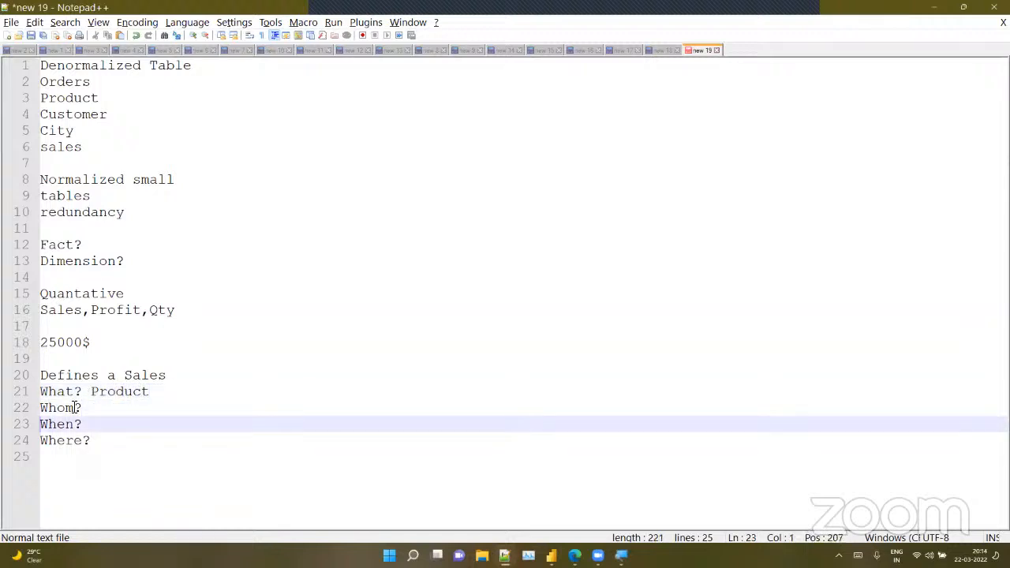
{"action": "key", "text": "Left"}
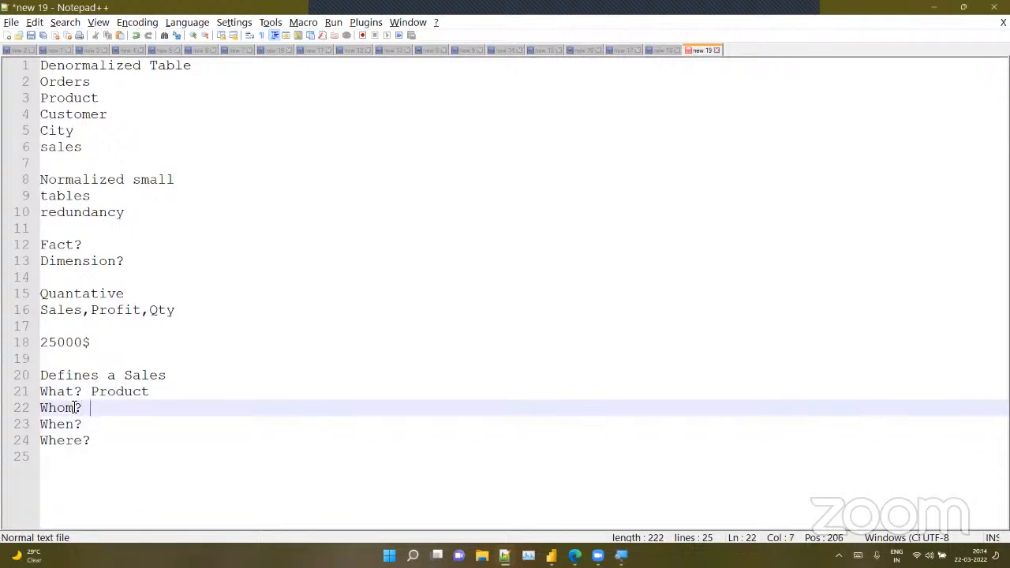
{"action": "type", "text": "Customer"}
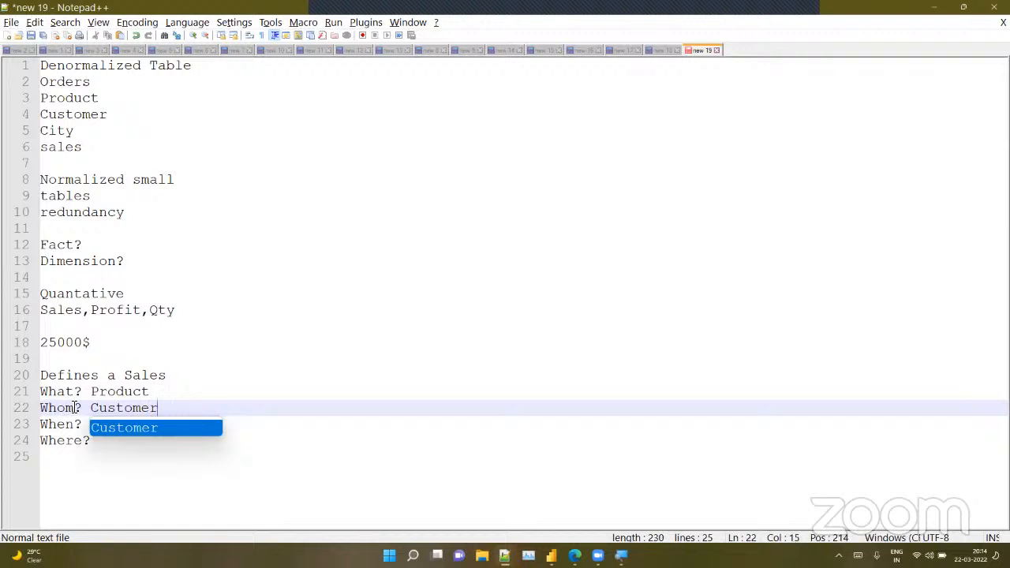
{"action": "type", "text": " A"}
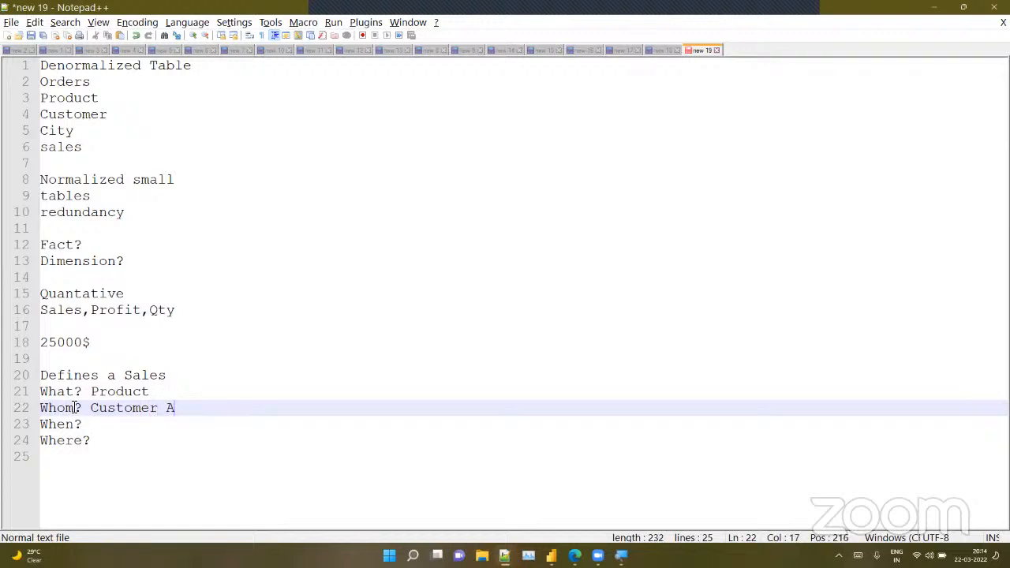
Answer the "When?" question with "23 rd March" and the "Where?" question with "Delhi"
{"action": "key", "text": "Down"}
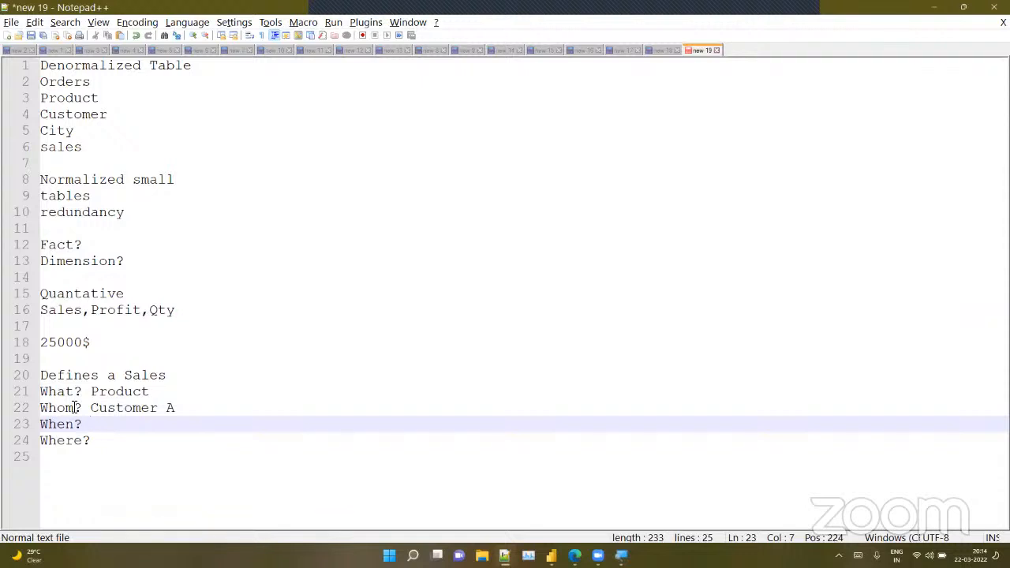
{"action": "type", "text": "23 rd "}
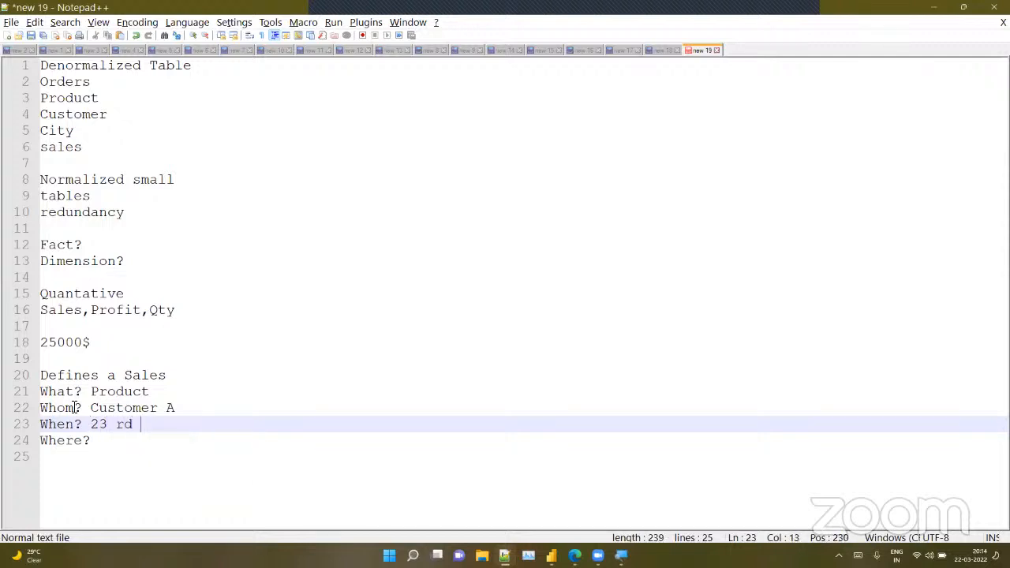
{"action": "type", "text": "March"}
{"action": "key", "text": "Down"}
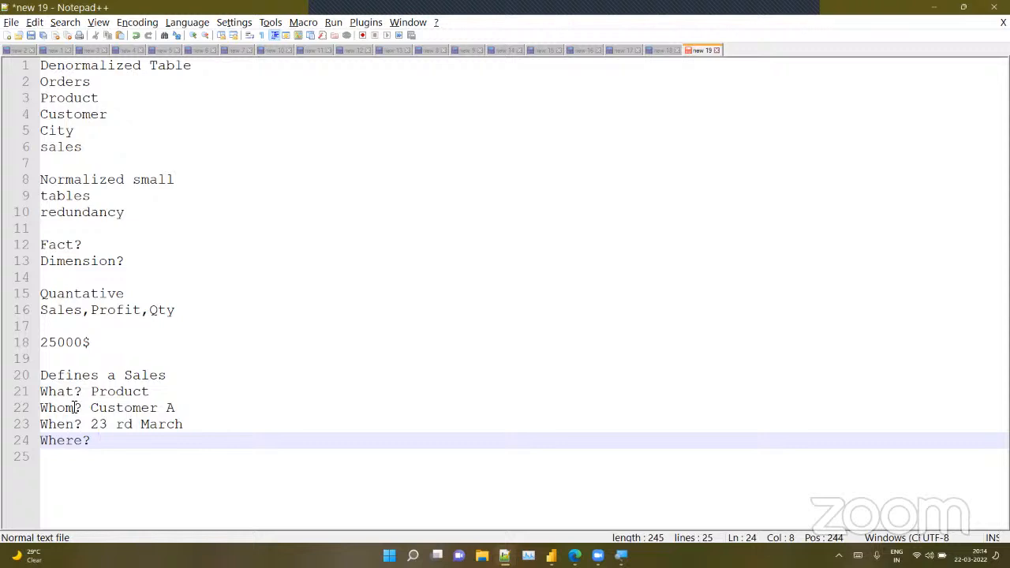
{"action": "type", "text": "Delhi"}
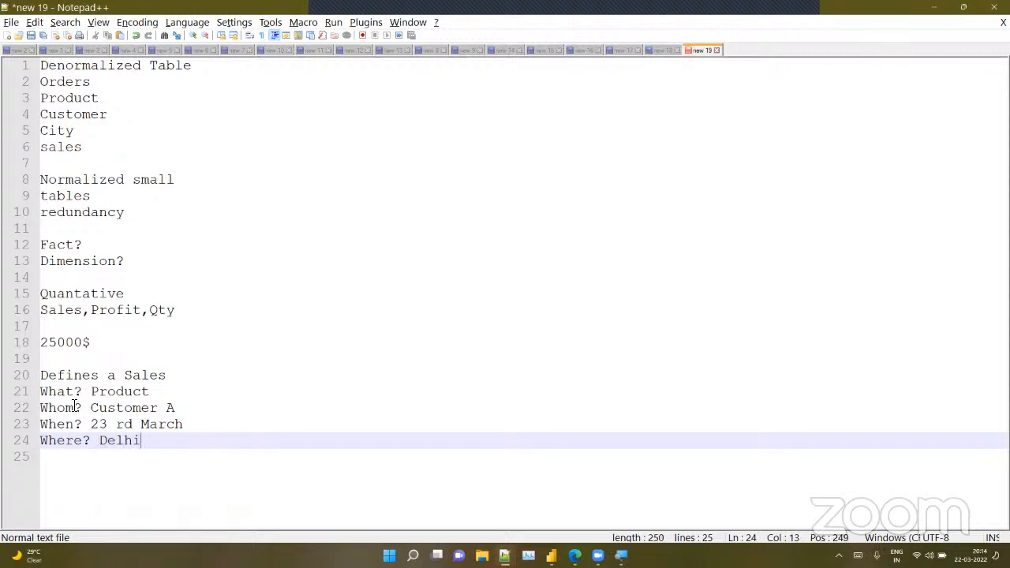
Highlight the four answered questions and the Quantative-to-25000$ block, bookmarking the "Dimension?" and "Fact?" lines respectively
{"action": "left_click_drag", "start_coordinate": [149, 444], "coordinate": [34, 391]}
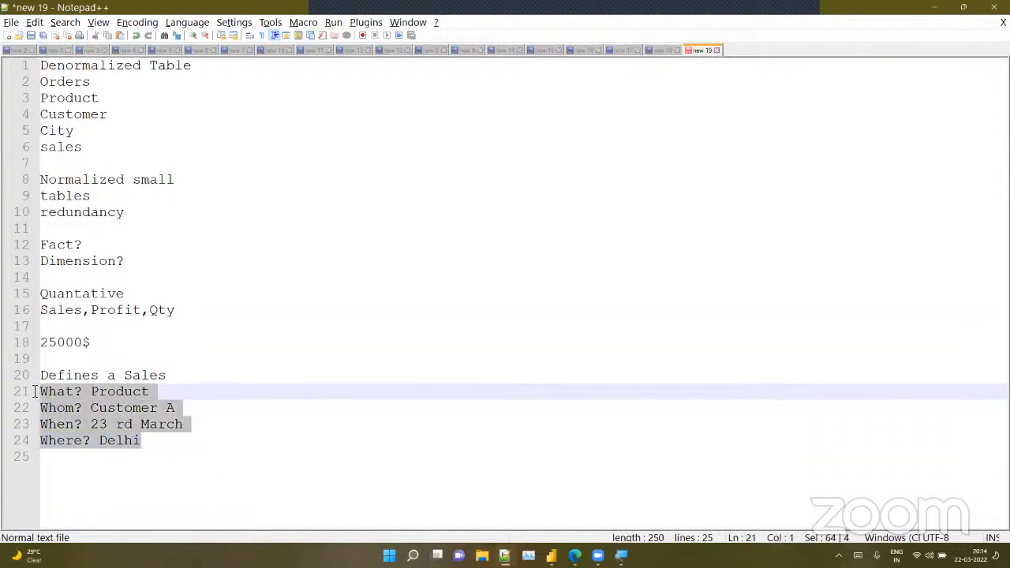
{"action": "left_click", "coordinate": [36, 261]}
{"action": "left_click", "coordinate": [107, 334]}
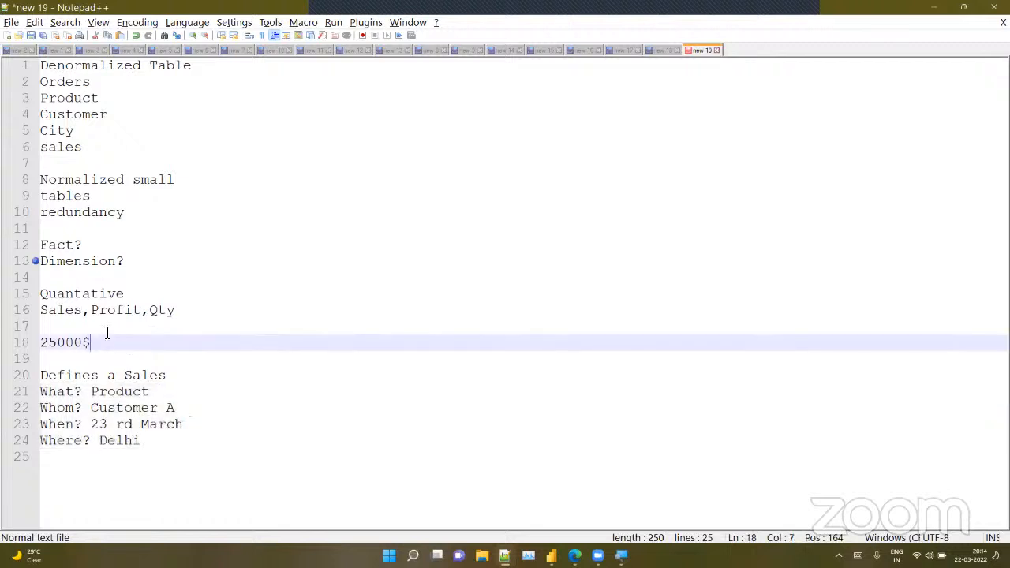
{"action": "left_click_drag", "start_coordinate": [108, 334], "coordinate": [19, 282]}
{"action": "left_click", "coordinate": [35, 244]}
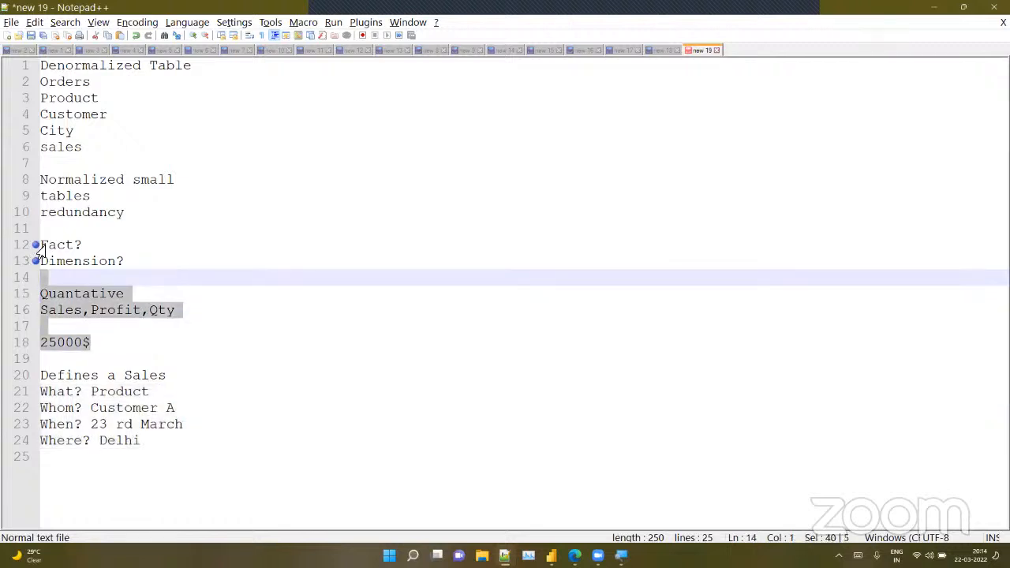
Switch to the Power Query Editor and select the Product ID, Category, Sub-Category and Product Name columns of the Orders (2) query
{"action": "left_click", "coordinate": [57, 267]}
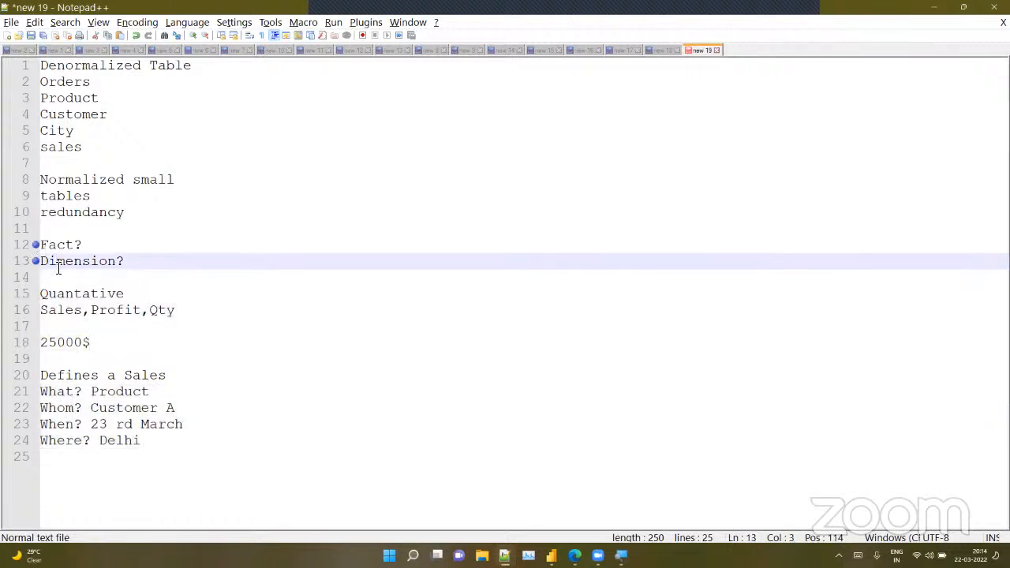
{"action": "left_click", "coordinate": [934, 9]}
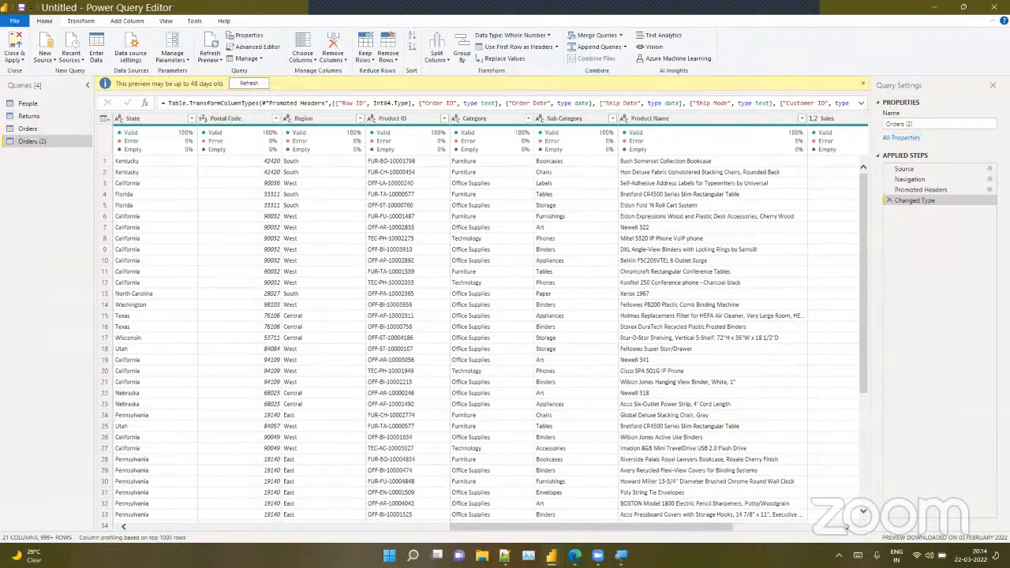
{"action": "left_click_drag", "start_coordinate": [579, 522], "coordinate": [632, 524]}
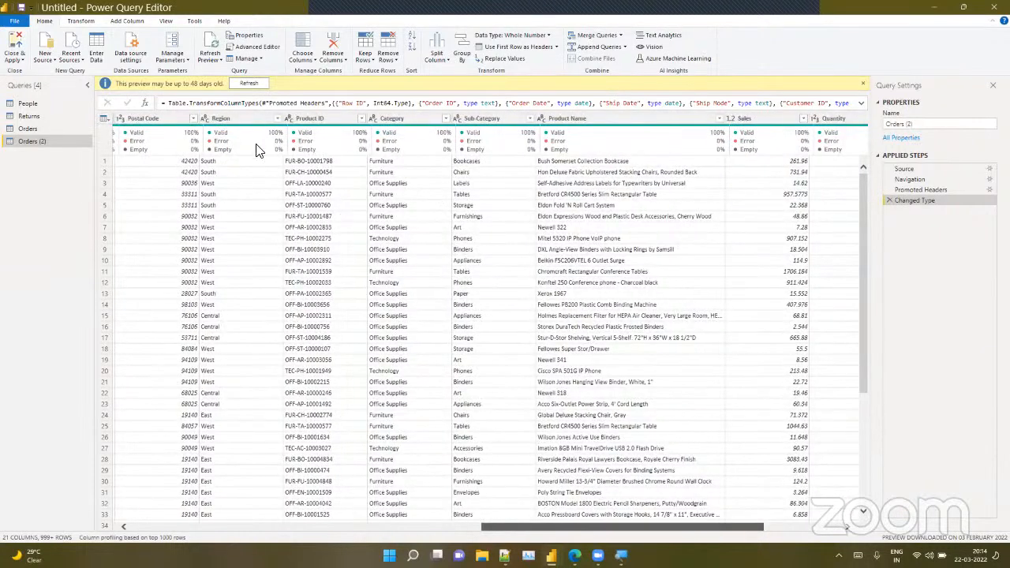
{"action": "scroll", "coordinate": [219, 136], "scroll_direction": "right", "scroll_amount": 3}
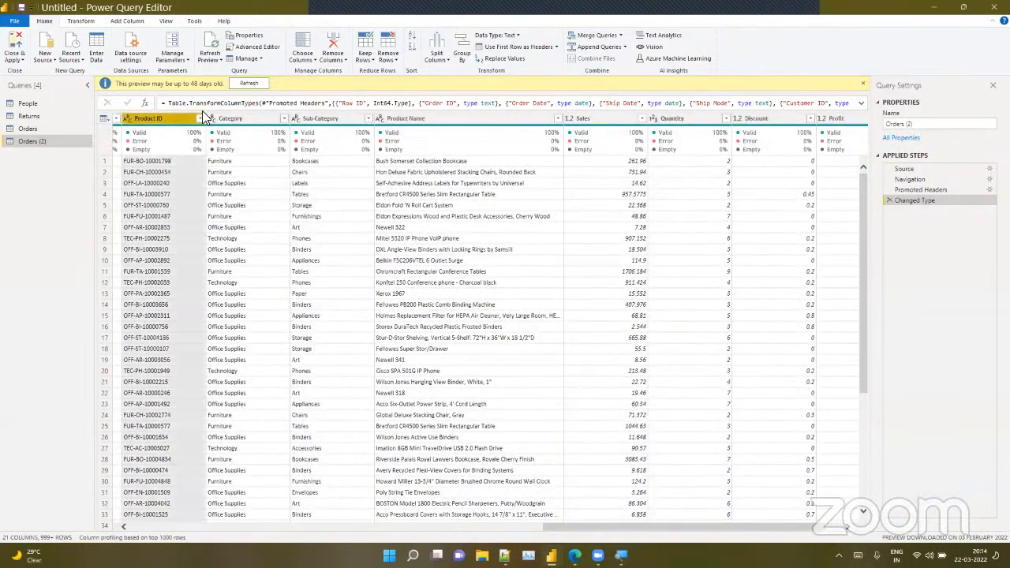
{"action": "left_click", "coordinate": [190, 117]}
{"action": "left_click", "coordinate": [244, 120], "text": "ctrl"}
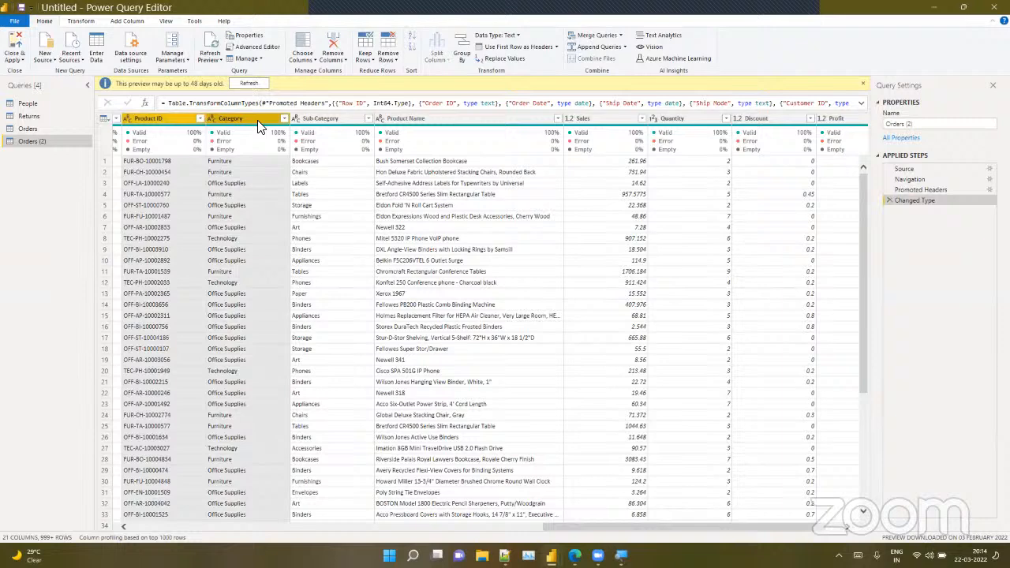
{"action": "left_click", "coordinate": [320, 120], "text": "ctrl"}
{"action": "left_click", "coordinate": [430, 119], "text": "ctrl"}
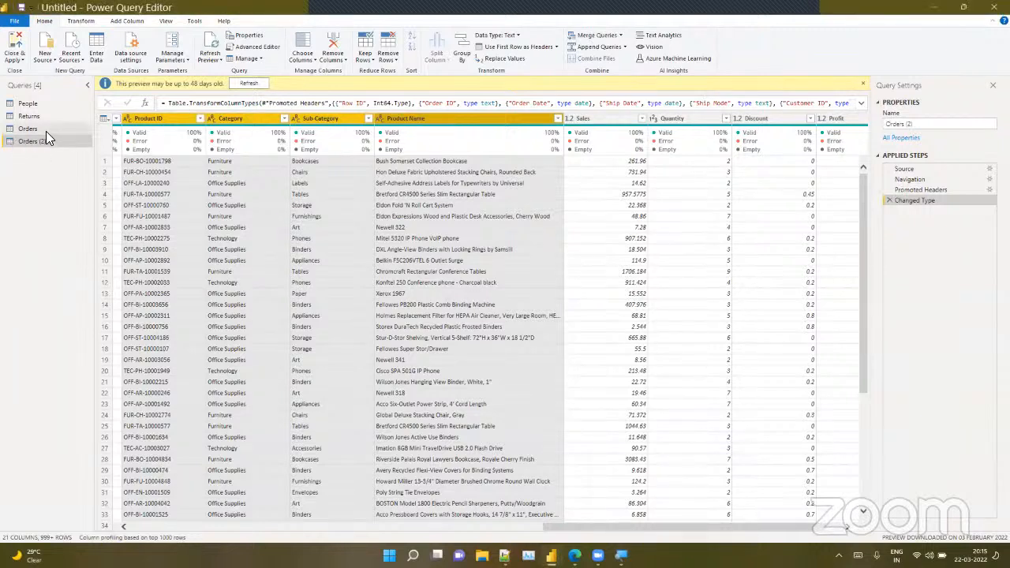
{"action": "right_click", "coordinate": [433, 118]}
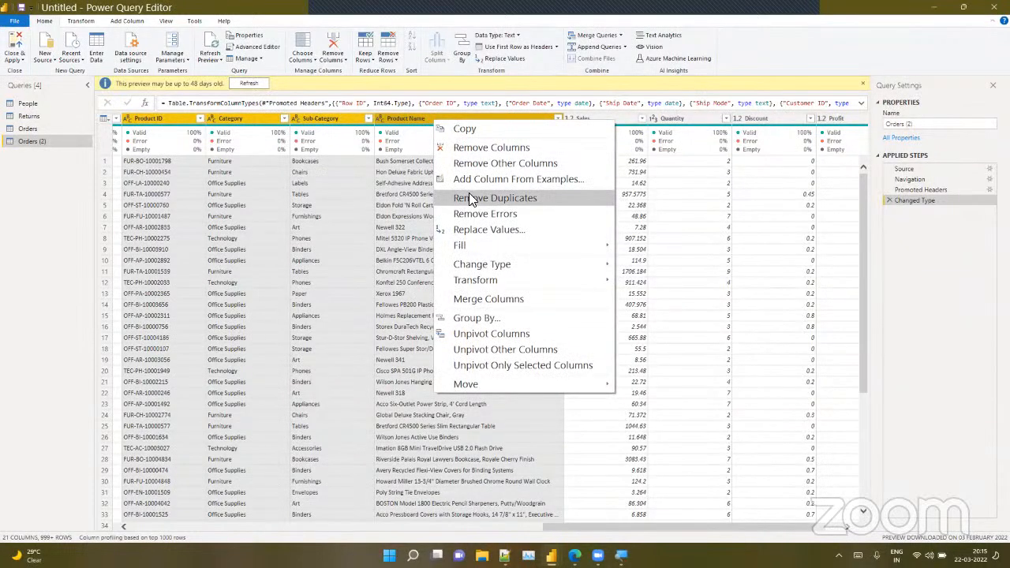
{"action": "left_click", "coordinate": [469, 198]}
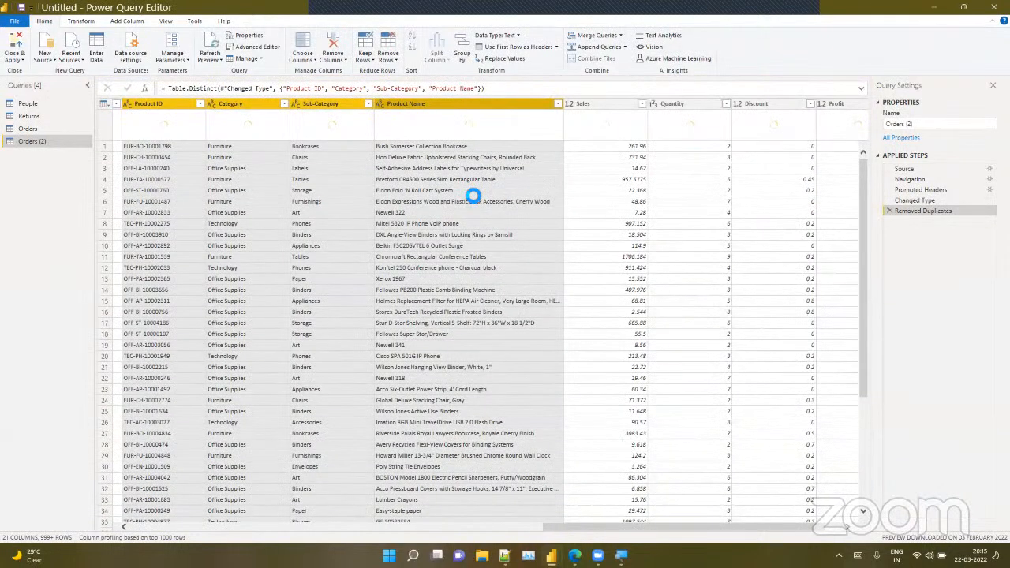
{"action": "left_click", "coordinate": [888, 212]}
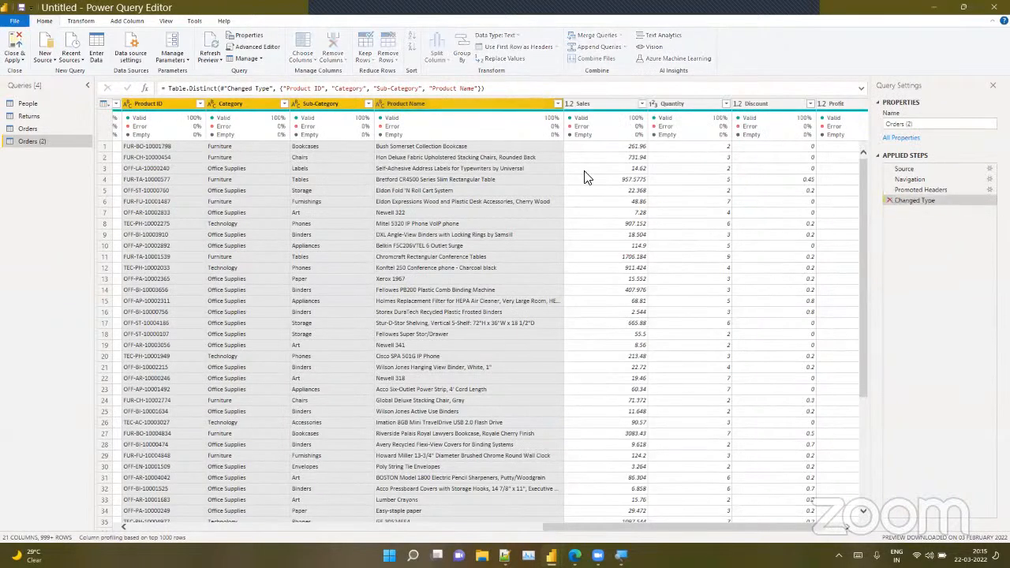
Remove all columns except the four selected product columns from the Orders (2) query
{"action": "right_click", "coordinate": [476, 104]}
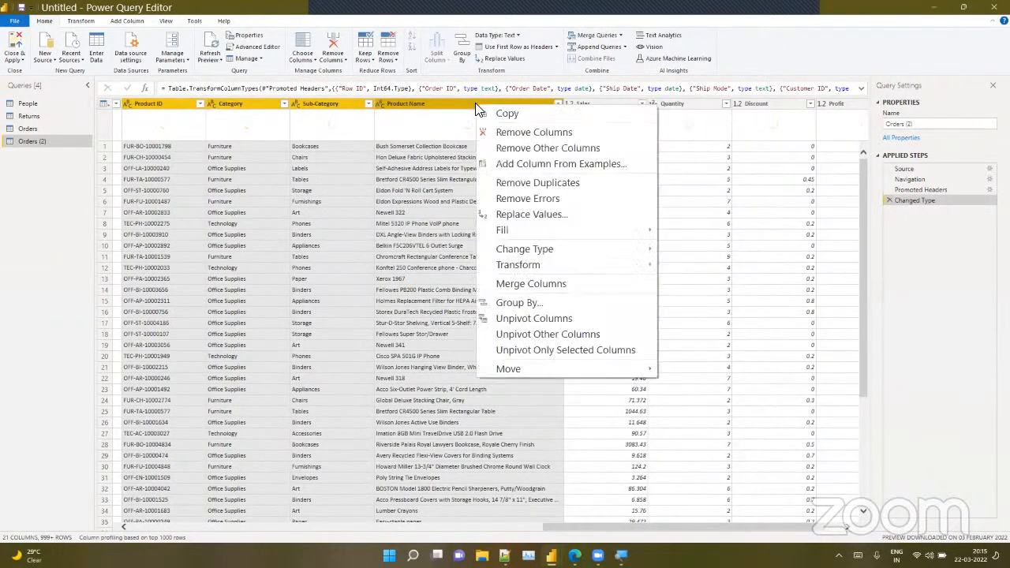
{"action": "left_click", "coordinate": [510, 157]}
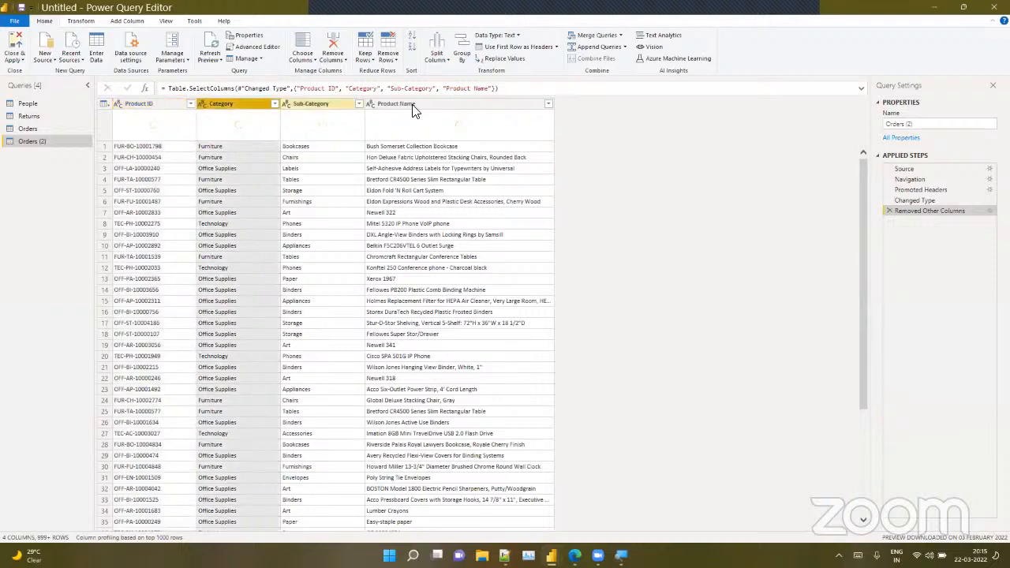
Review each of the four product columns and compare the full Orders query with the reduced Orders (2) query
{"action": "left_click", "coordinate": [164, 100]}
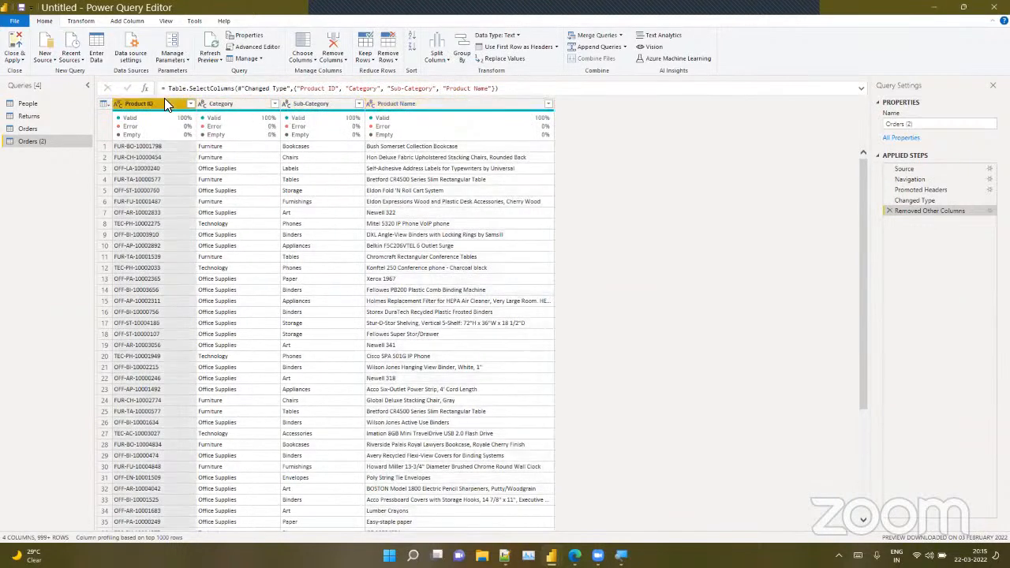
{"action": "left_click", "coordinate": [250, 100]}
{"action": "left_click", "coordinate": [307, 104]}
{"action": "left_click", "coordinate": [411, 104]}
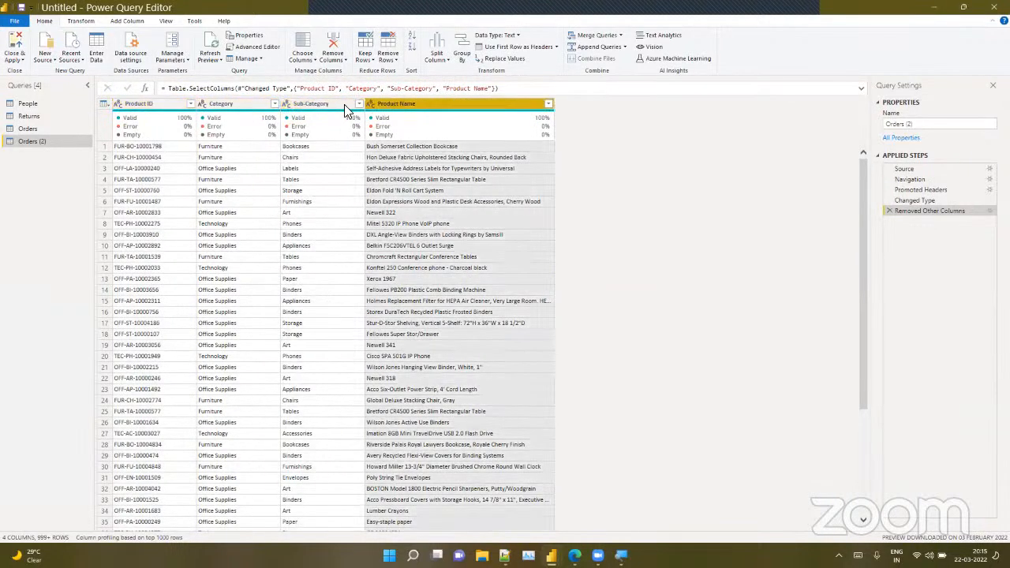
{"action": "left_click", "coordinate": [178, 103]}
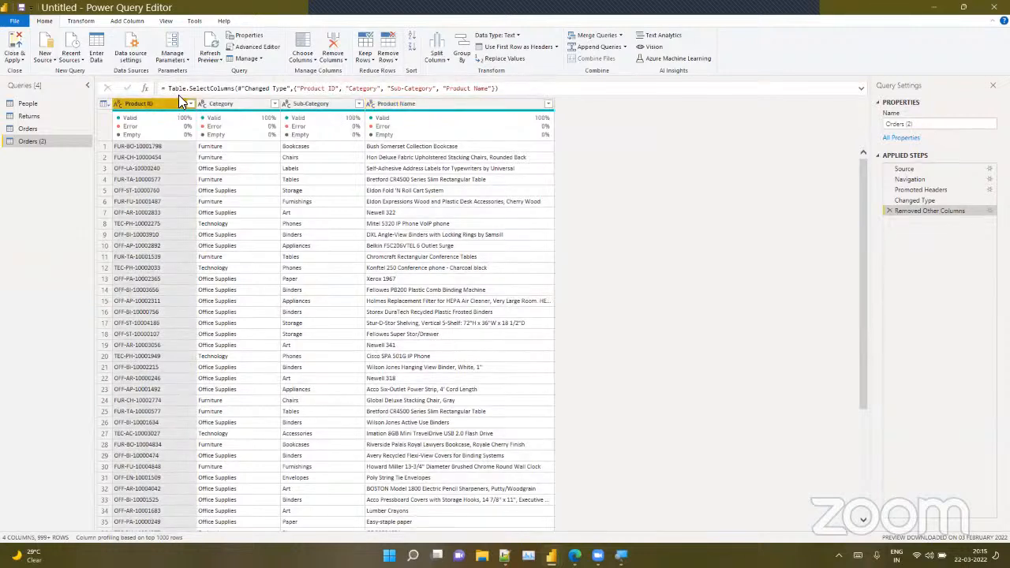
{"action": "left_click", "coordinate": [60, 128]}
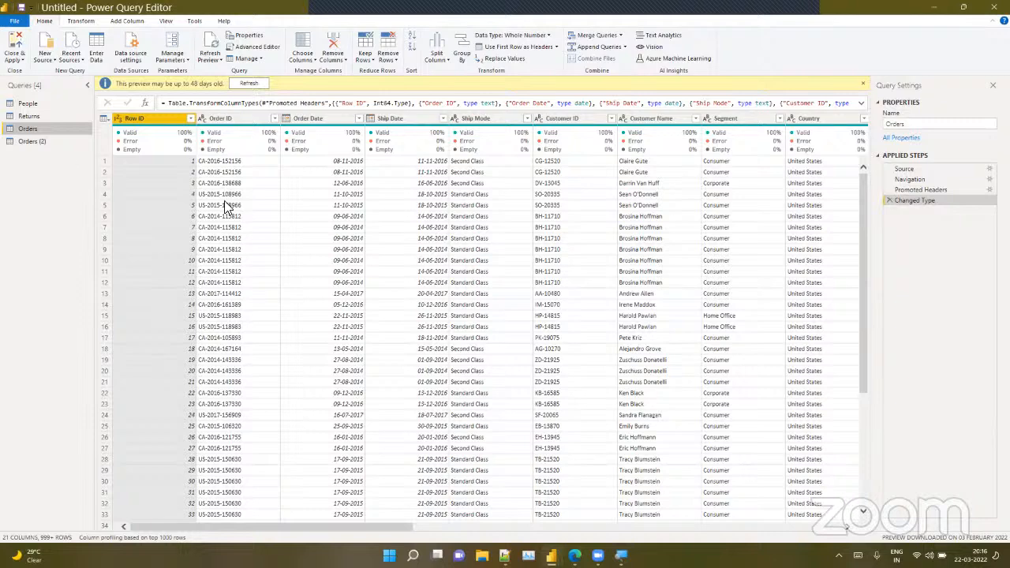
{"action": "left_click", "coordinate": [24, 142]}
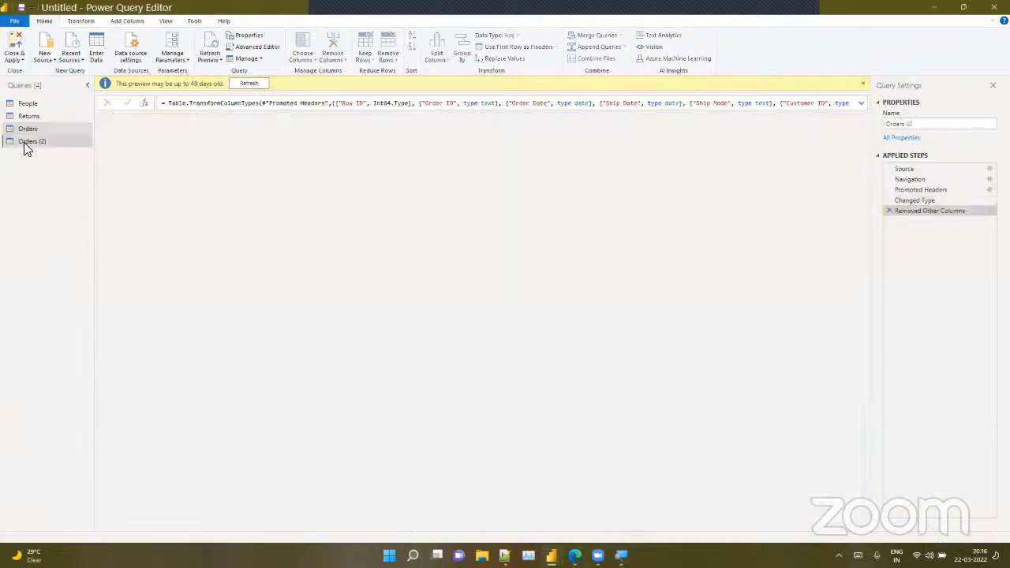
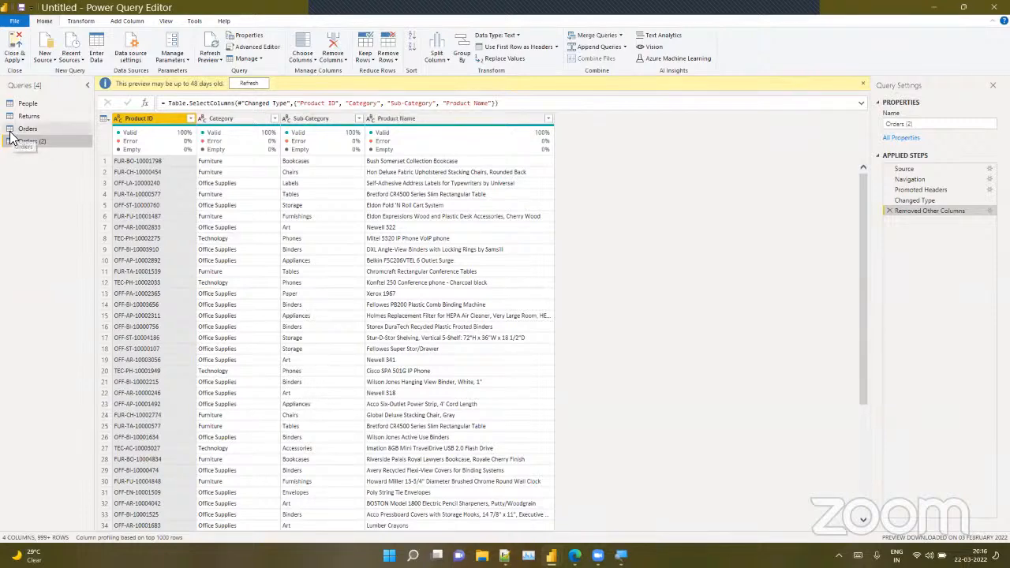
{"action": "left_click", "coordinate": [10, 129]}
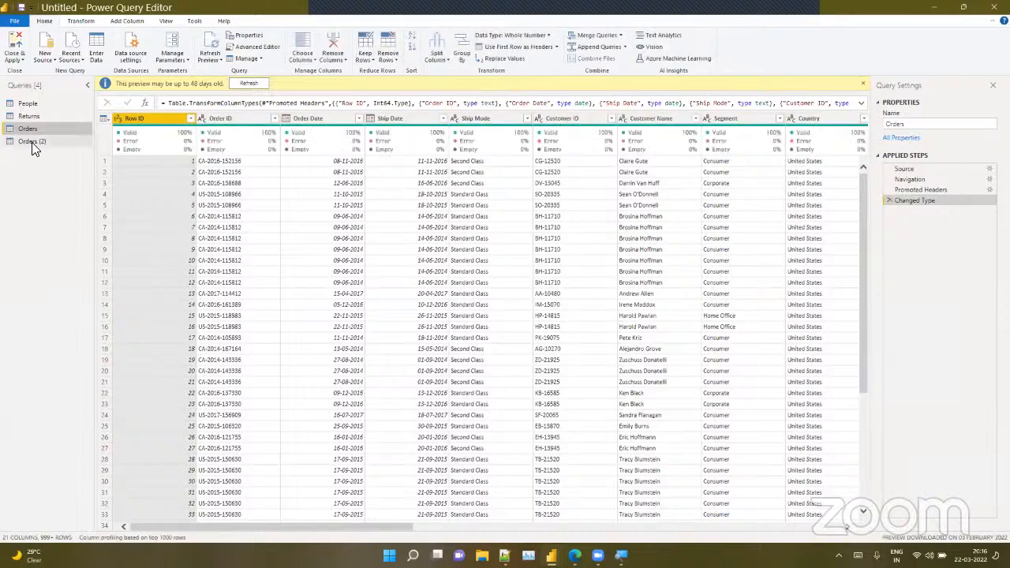
{"action": "left_click", "coordinate": [32, 142]}
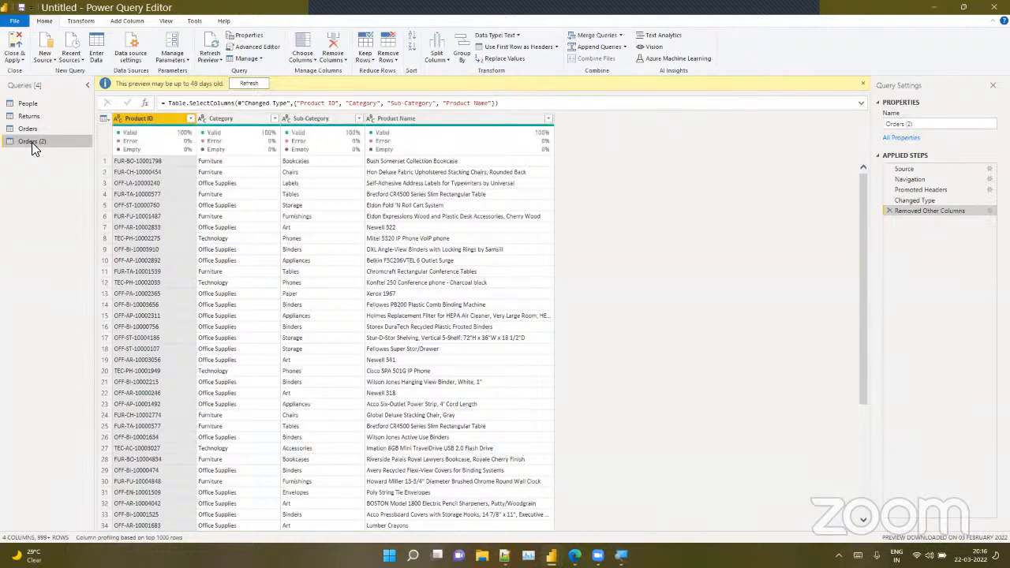
{"action": "right_click", "coordinate": [141, 116]}
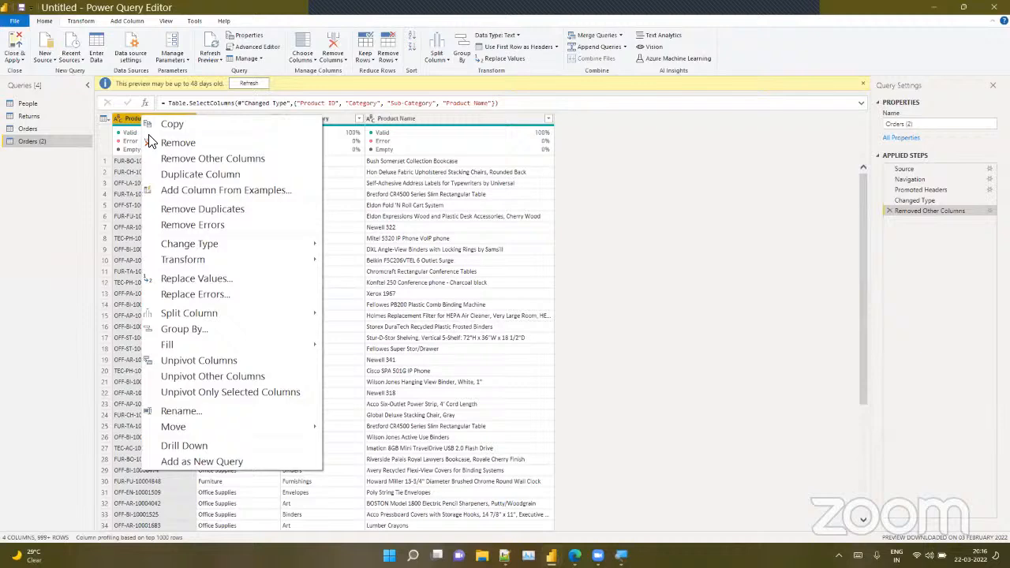
{"action": "left_click", "coordinate": [186, 210]}
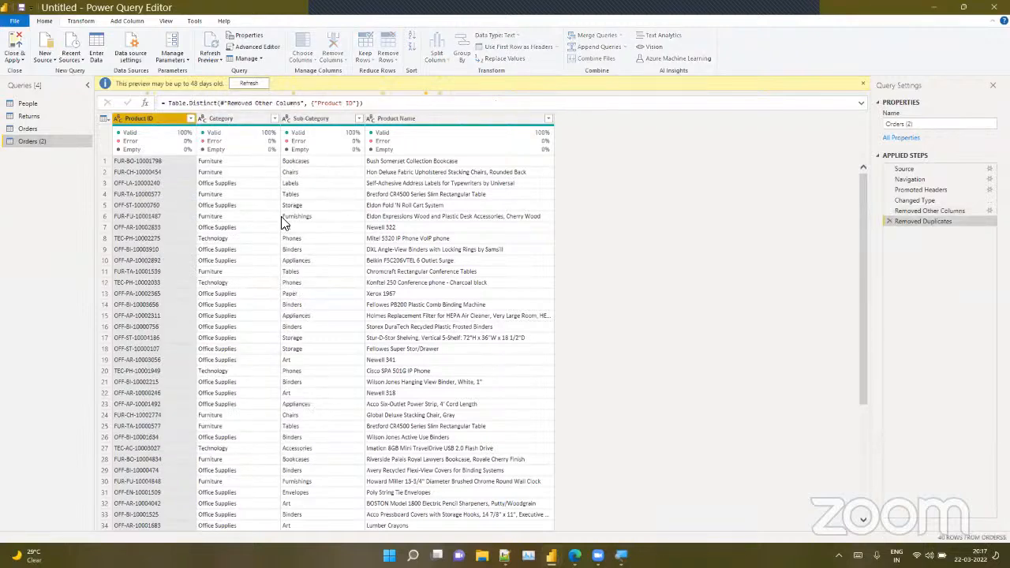
{"action": "left_click", "coordinate": [889, 221]}
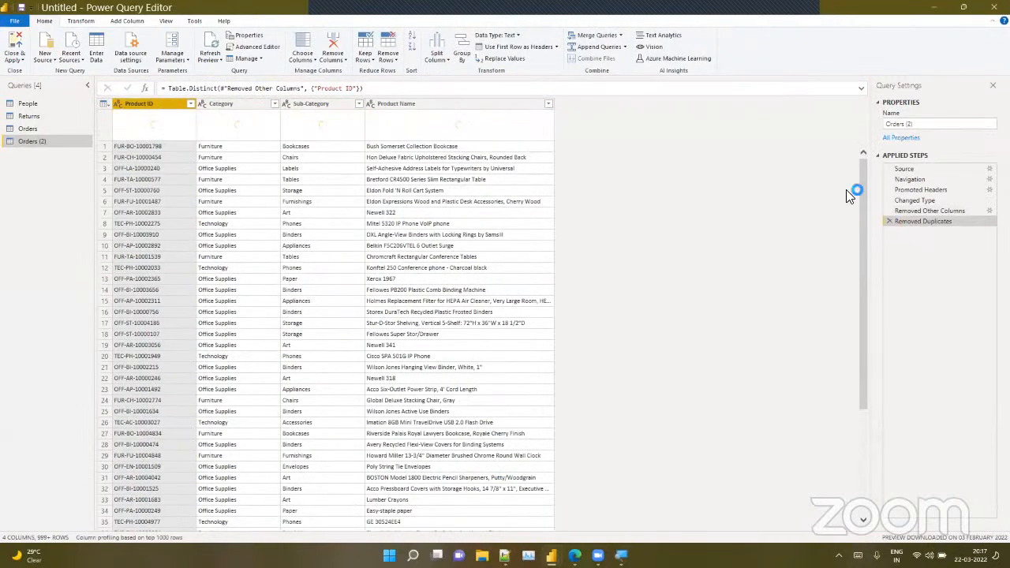
Count the Product ID values in Orders (2) with duplicates included, and delete the calculated count step
{"action": "left_click", "coordinate": [80, 21]}
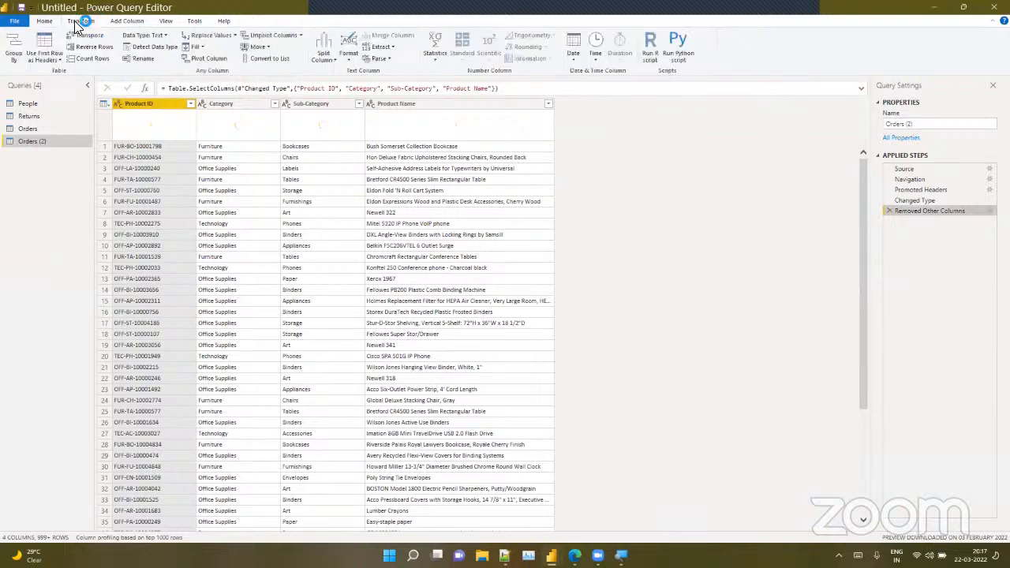
{"action": "left_click", "coordinate": [433, 57]}
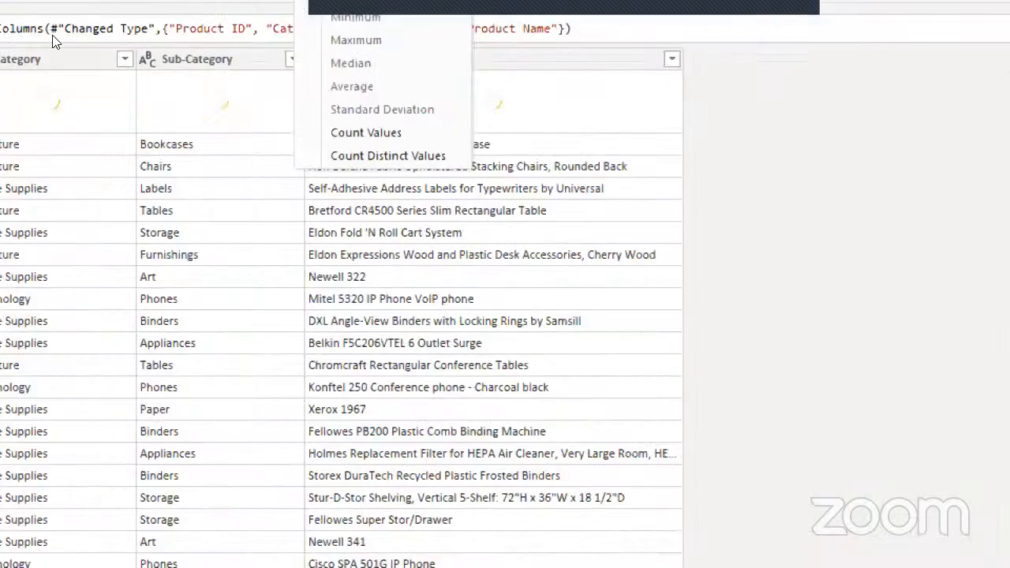
{"action": "left_click", "coordinate": [416, 140]}
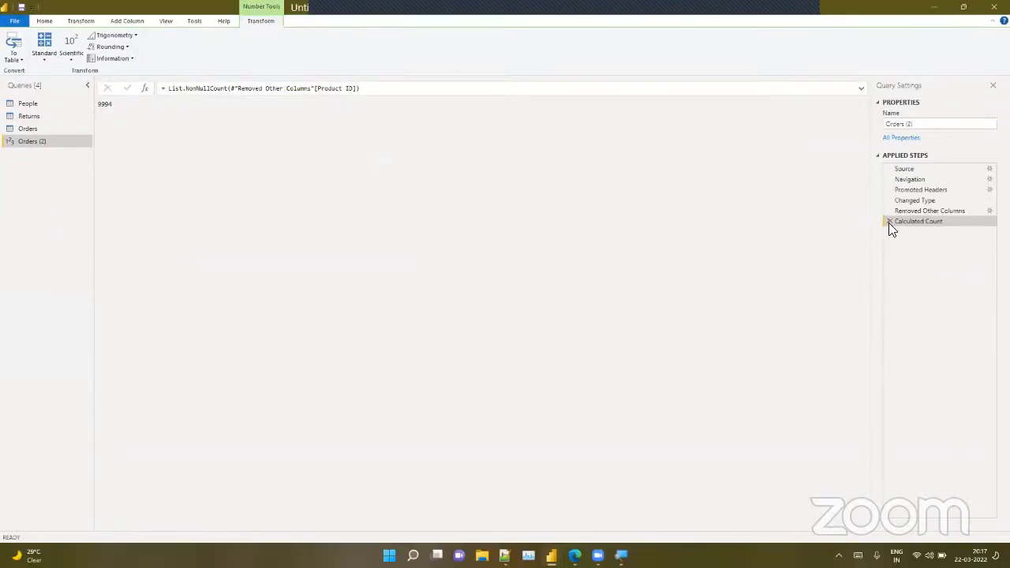
{"action": "left_click", "coordinate": [890, 221]}
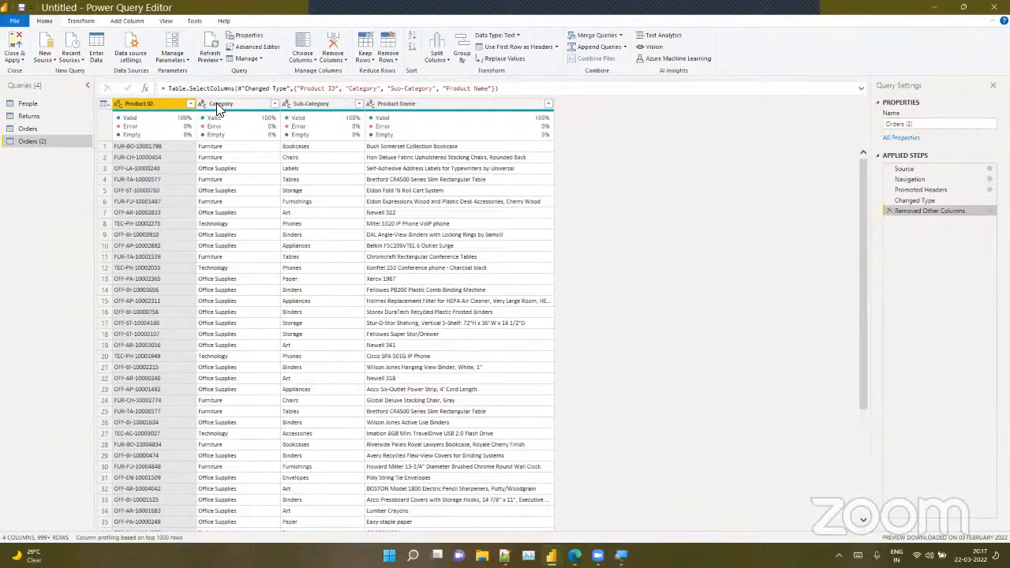
Remove the duplicate rows from Orders (2) based on the Product ID column
{"action": "right_click", "coordinate": [194, 191]}
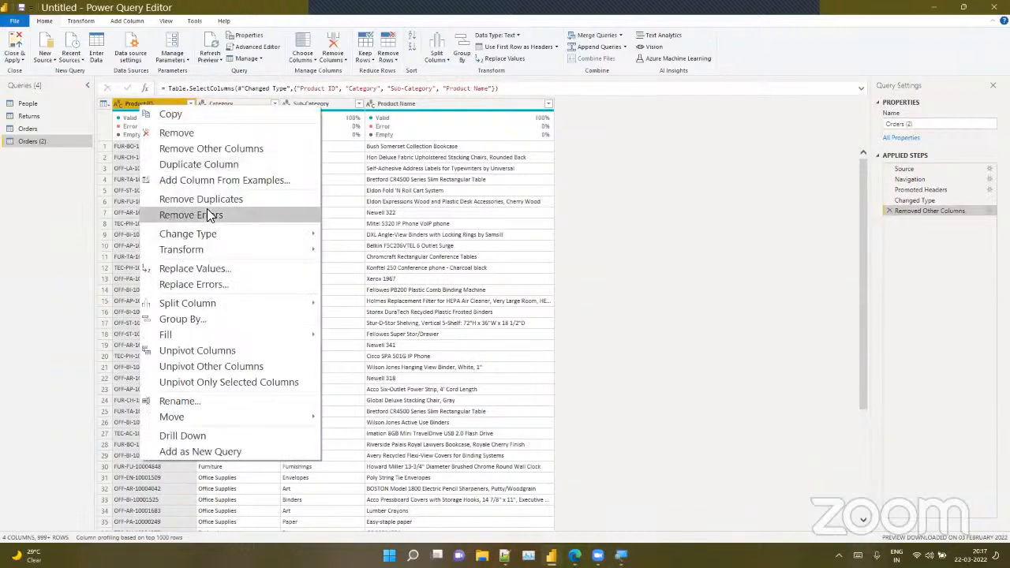
{"action": "left_click", "coordinate": [211, 204]}
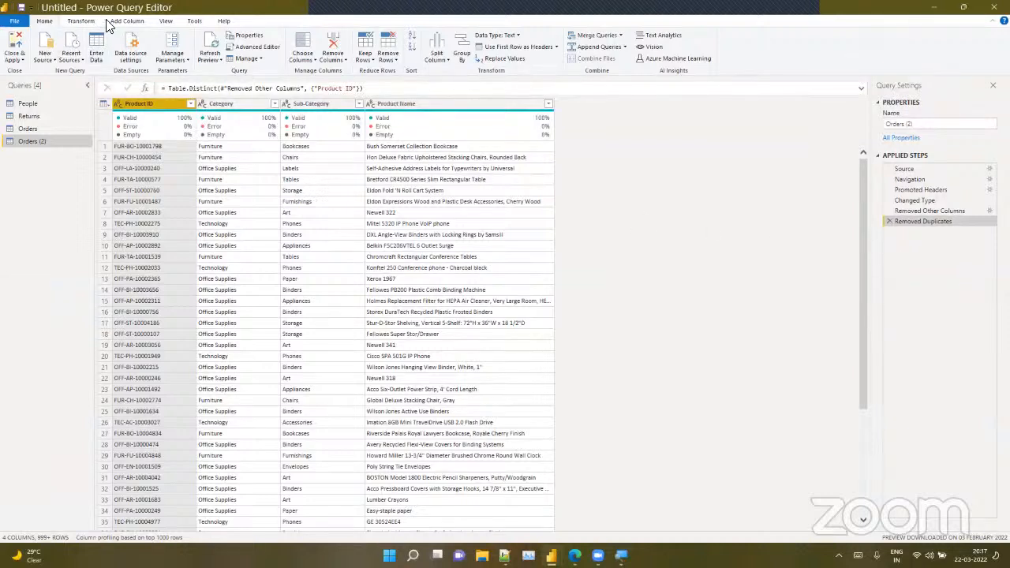
Count the deduplicated Product ID values and delete the calculated count step
{"action": "left_click", "coordinate": [82, 21]}
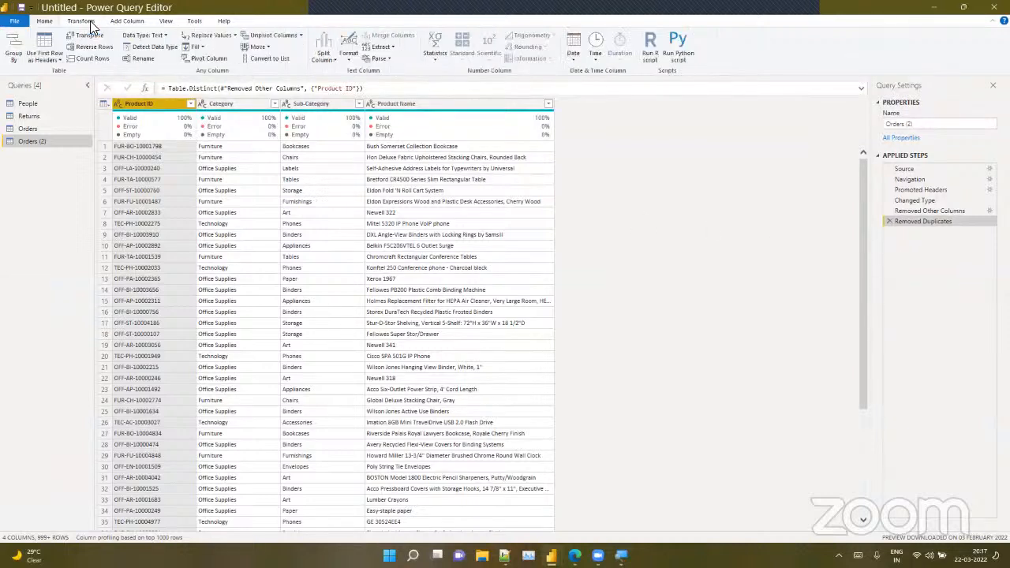
{"action": "left_click", "coordinate": [436, 55]}
{"action": "left_click", "coordinate": [406, 137]}
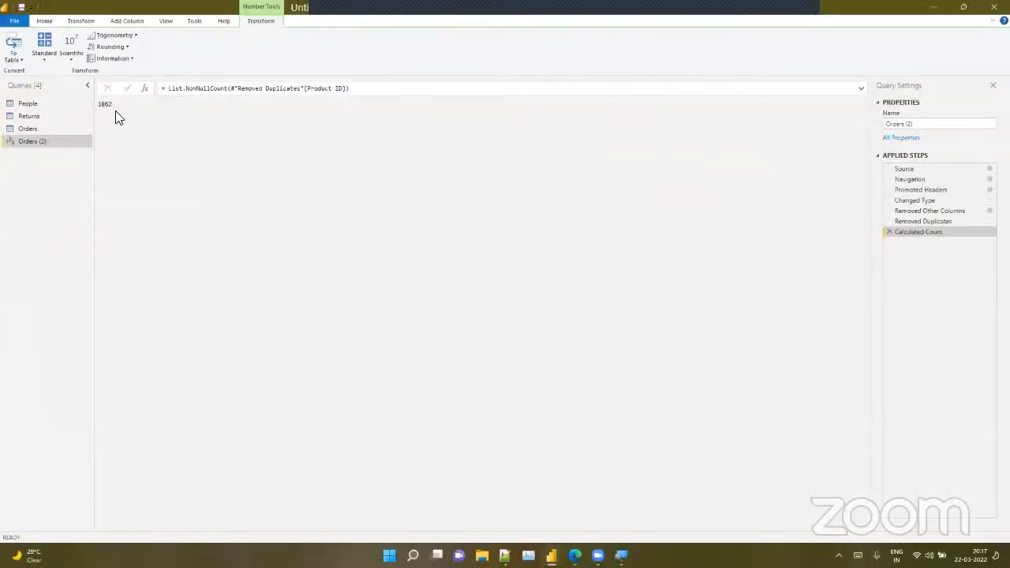
{"action": "left_click", "coordinate": [889, 232]}
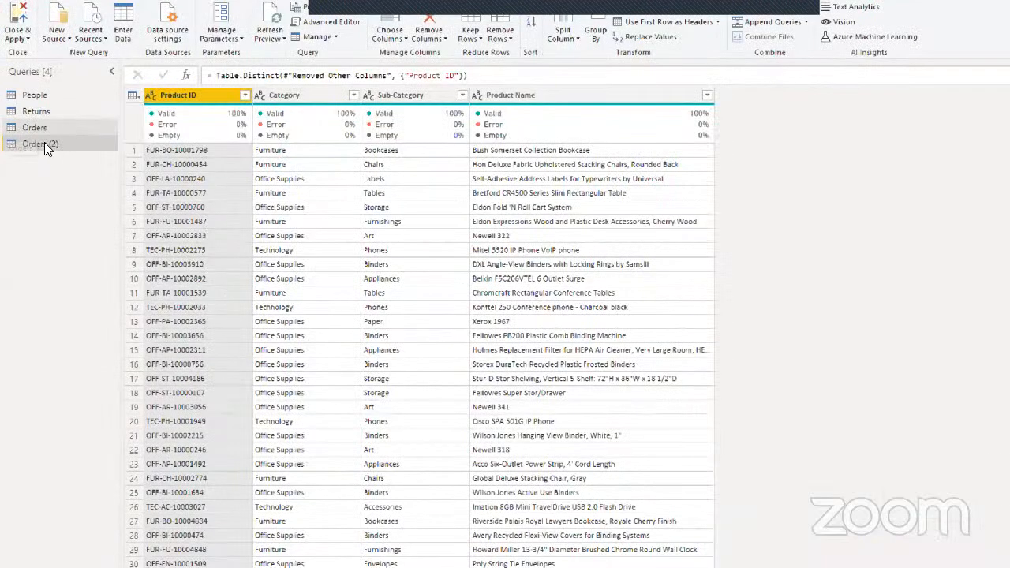
Rename the Orders (2) query as Dim_product
{"action": "double_click", "coordinate": [19, 141]}
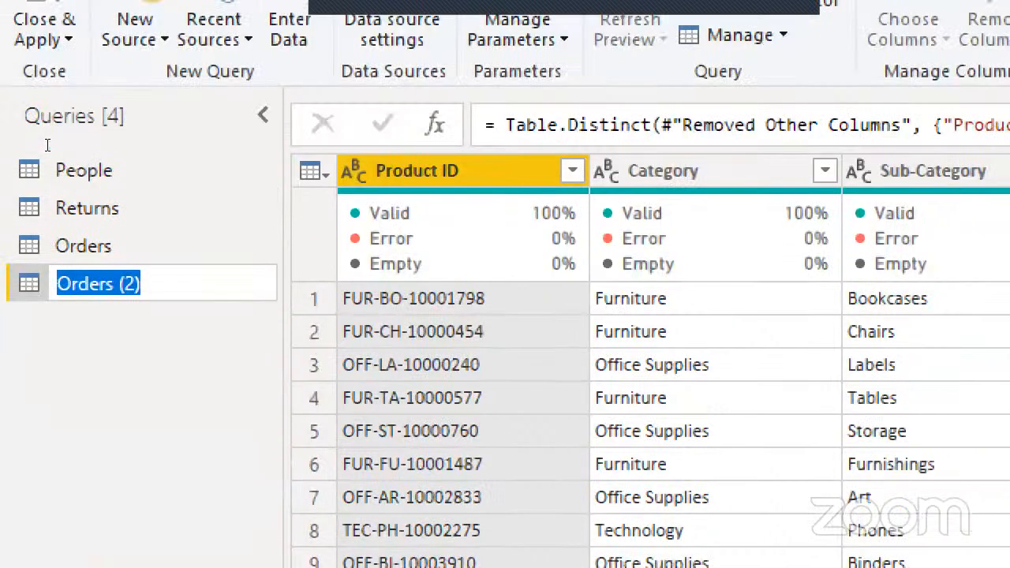
{"action": "key", "text": "BackSpace"}
{"action": "type", "text": "Di"}
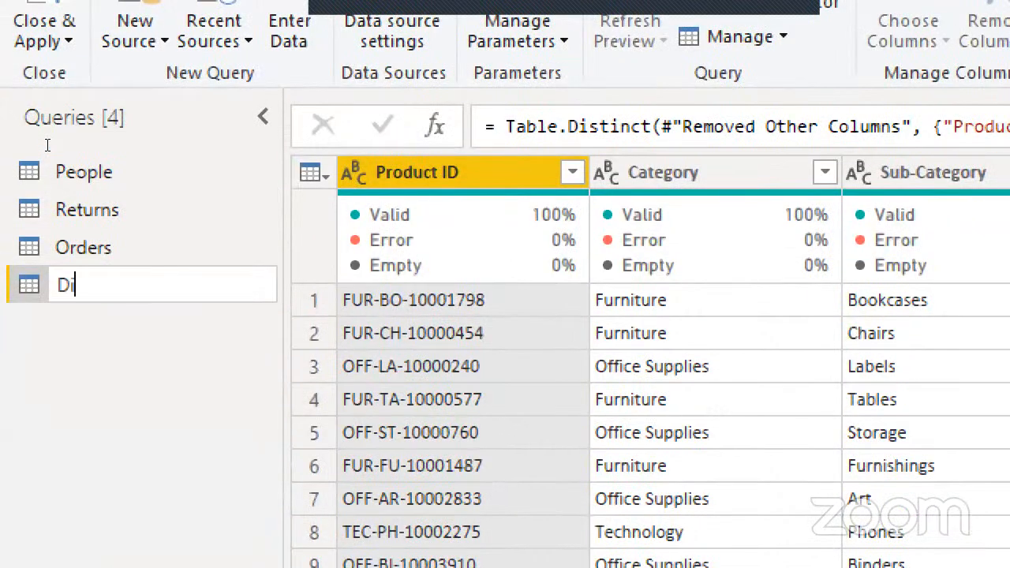
{"action": "type", "text": "m_product"}
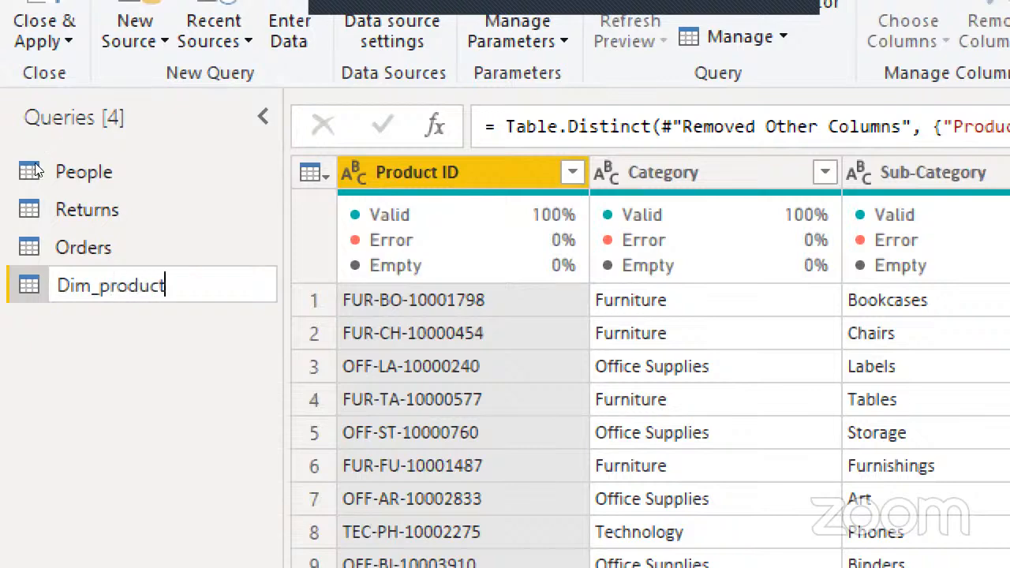
{"action": "key", "text": "Return"}
{"action": "key", "text": "super+minus"}
{"action": "key", "text": "super+minus"}
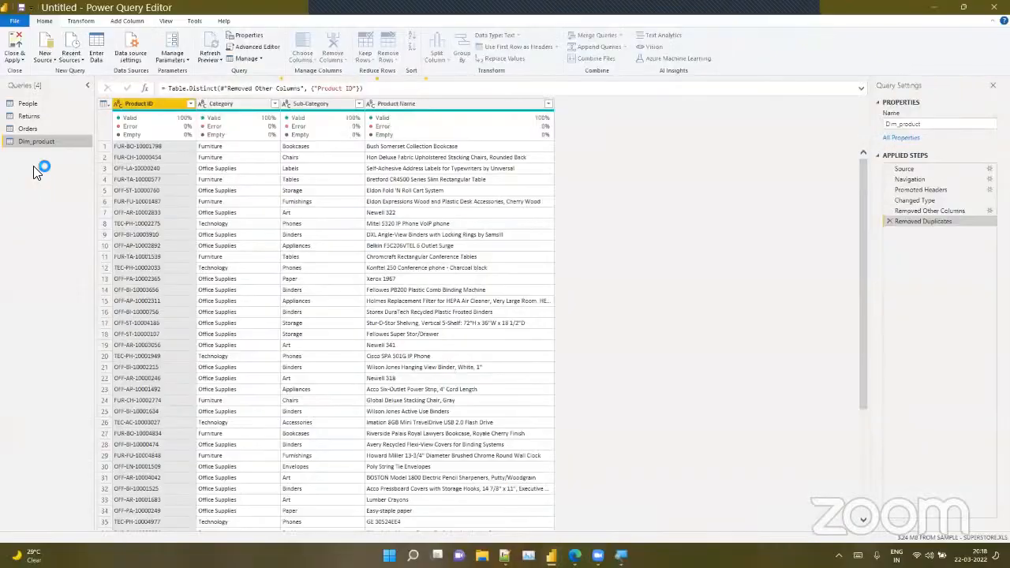
Duplicate the Orders query
{"action": "left_click", "coordinate": [30, 131]}
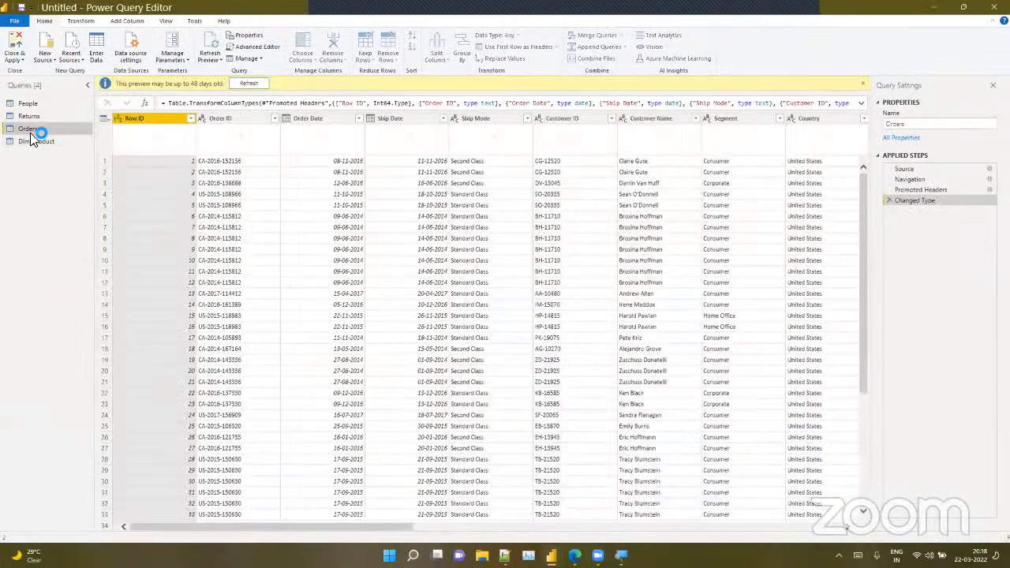
{"action": "right_click", "coordinate": [30, 133]}
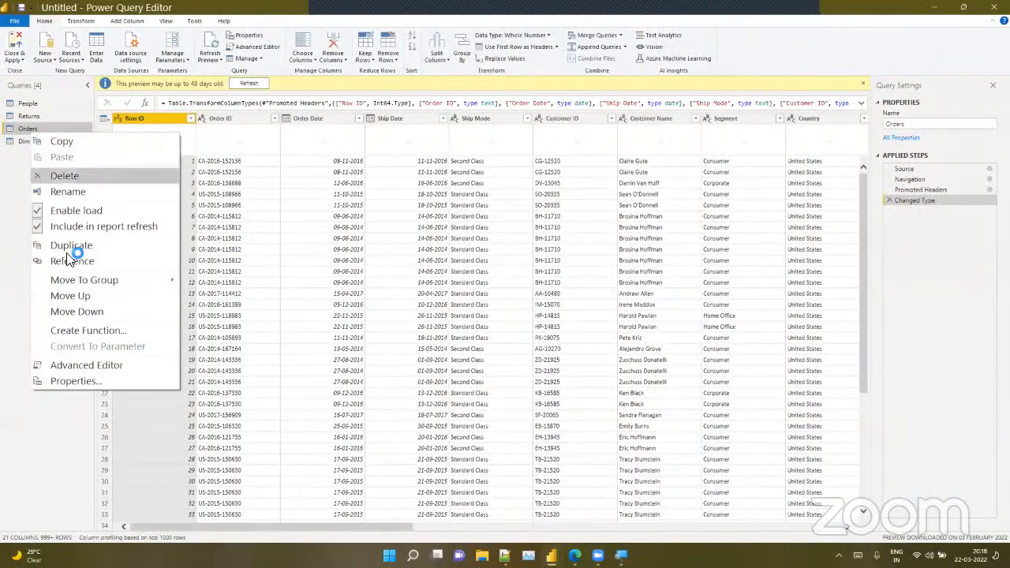
{"action": "left_click", "coordinate": [75, 252]}
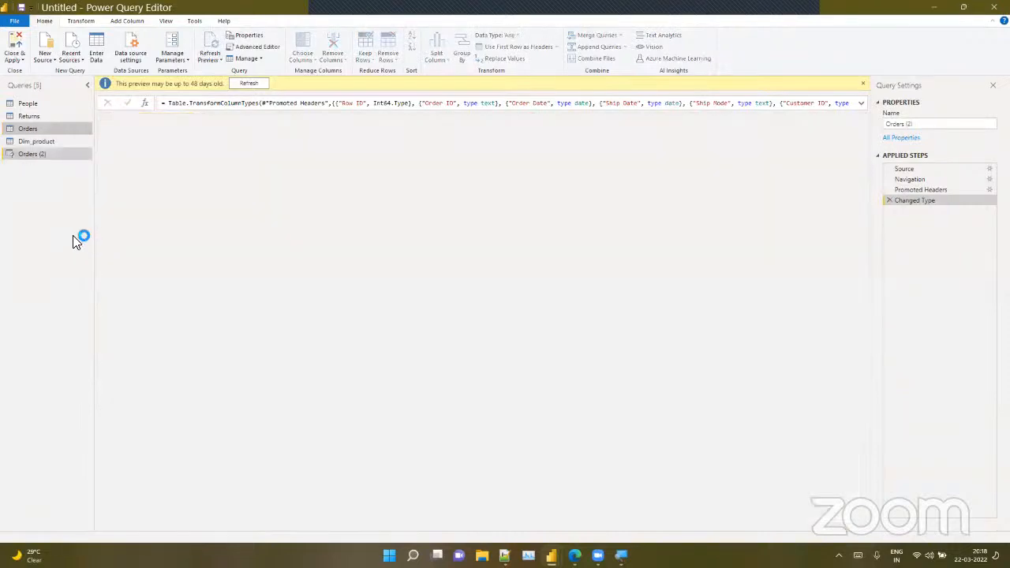
Remove the Row ID, Category, Sub-Category and Product Name columns from Orders, and compare its Product ID column with Dim_product
{"action": "left_click", "coordinate": [34, 139]}
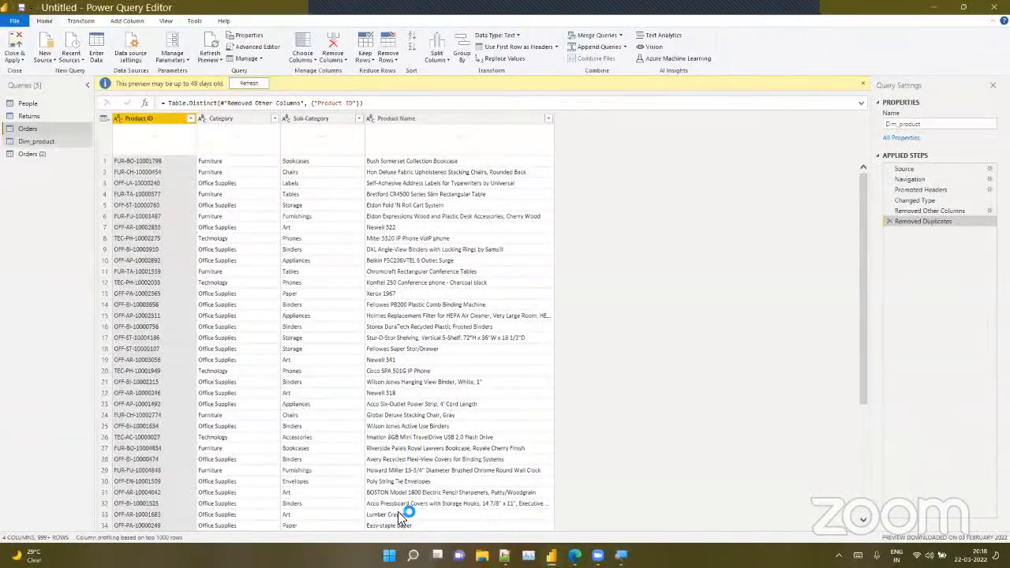
{"action": "left_click_drag", "start_coordinate": [399, 526], "coordinate": [799, 491]}
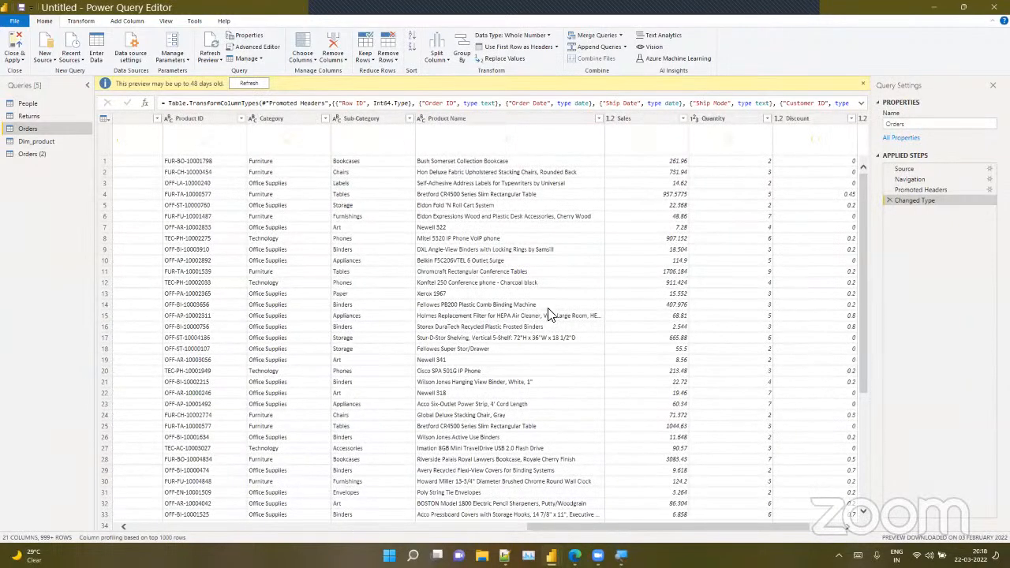
{"action": "left_click", "coordinate": [309, 117]}
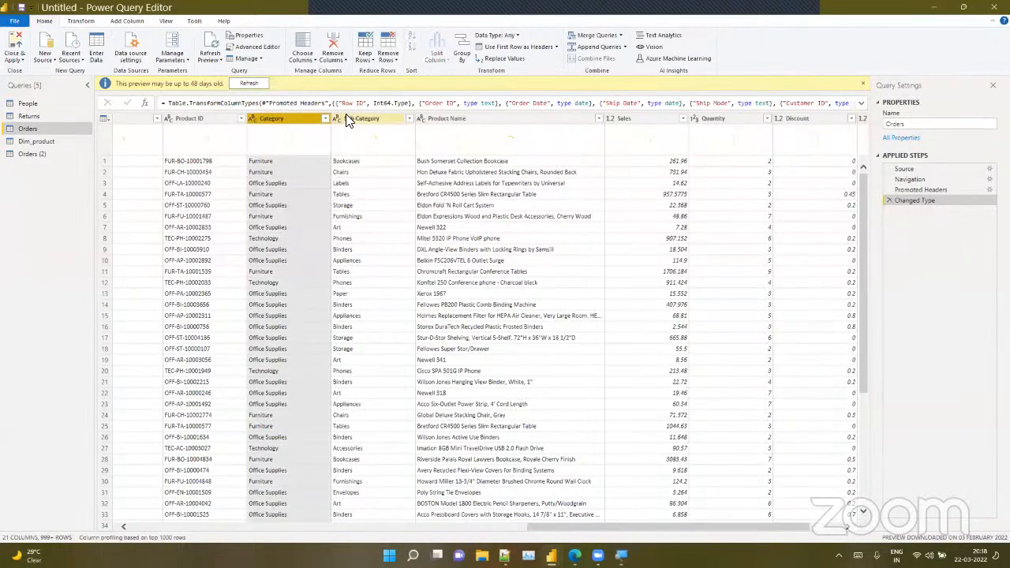
{"action": "left_click", "coordinate": [346, 117], "text": "shift"}
{"action": "left_click", "coordinate": [455, 118], "text": "shift"}
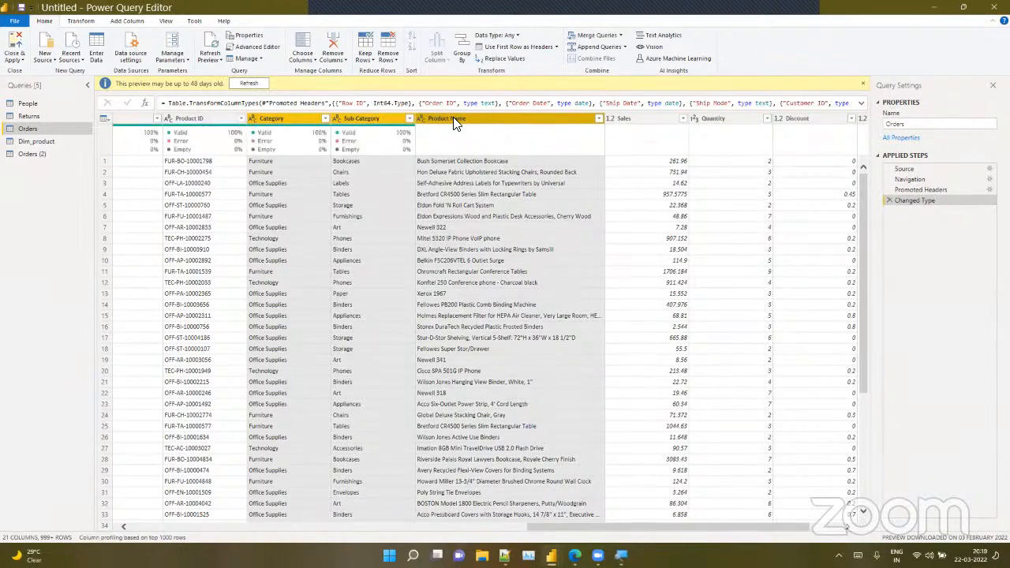
{"action": "right_click", "coordinate": [454, 119]}
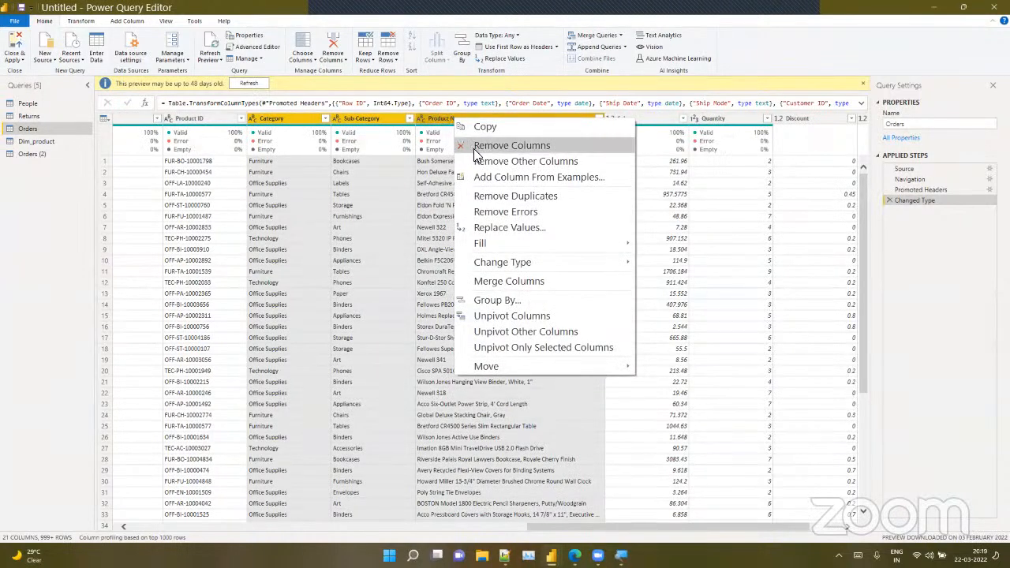
{"action": "left_click", "coordinate": [474, 147]}
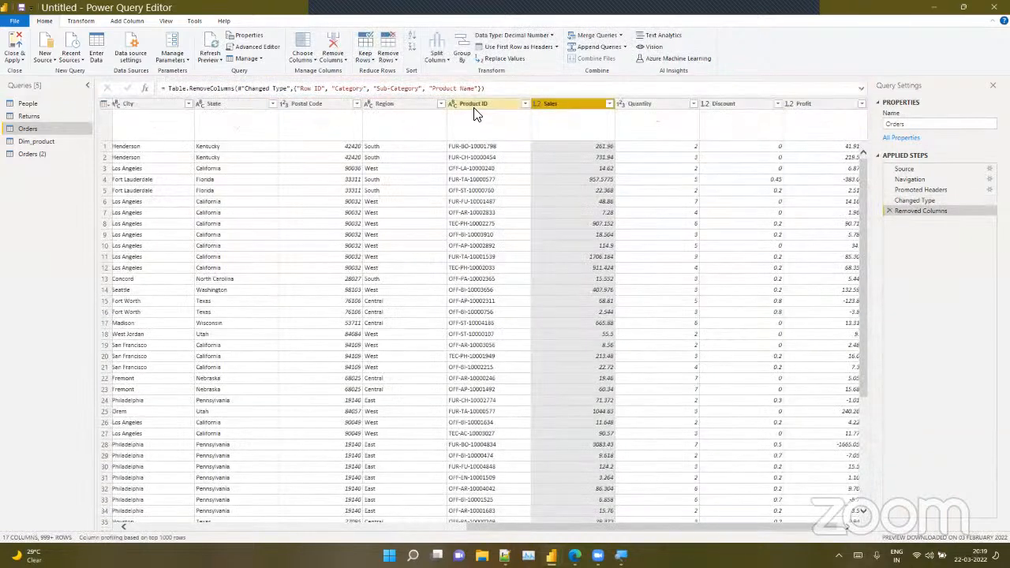
{"action": "left_click", "coordinate": [476, 114]}
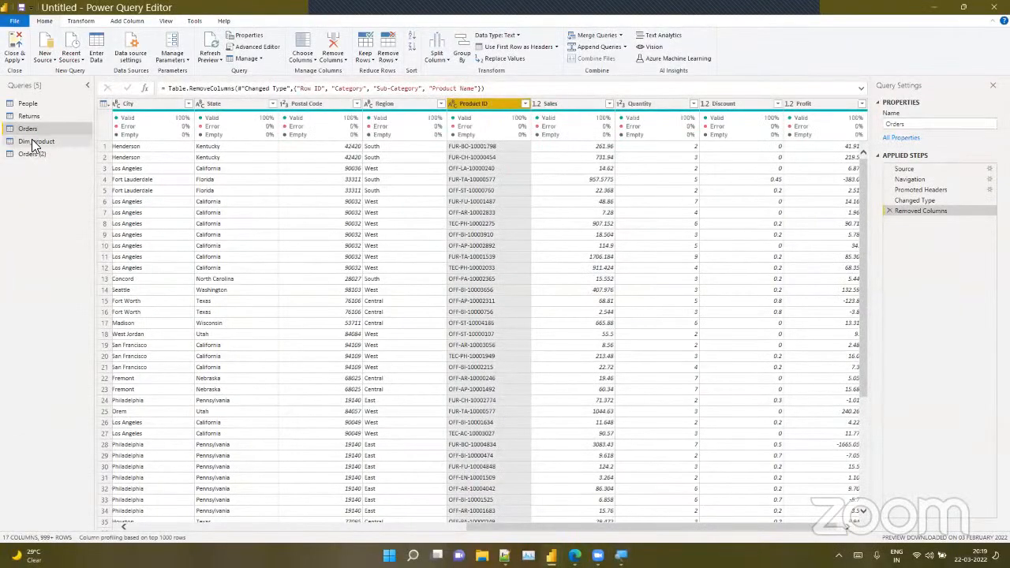
{"action": "left_click", "coordinate": [33, 142]}
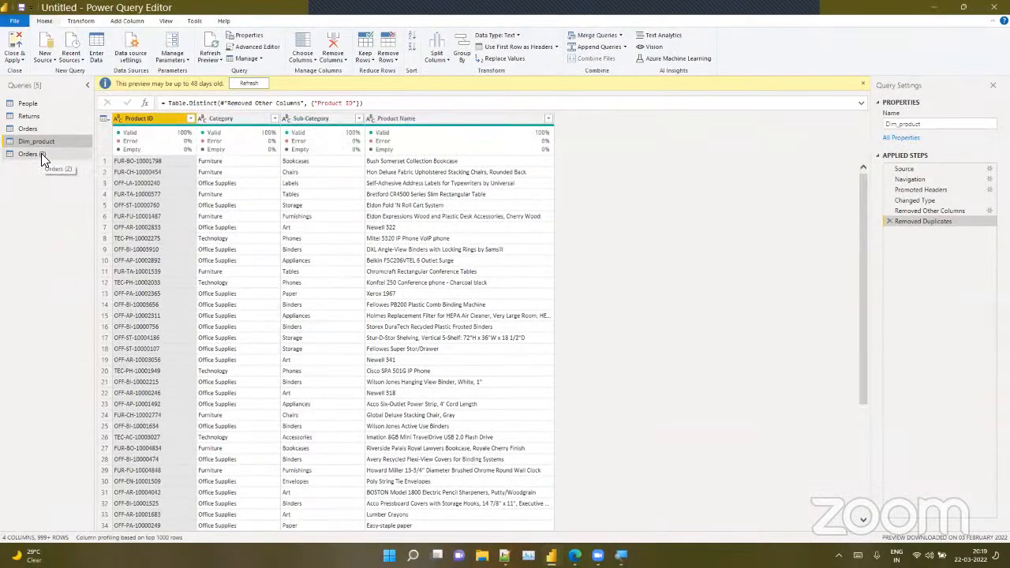
Reduce Orders (2) to the Customer ID, Customer Name, Segment, Country, City, State, Postal Code and Region columns, removing Row ID too
{"action": "left_click", "coordinate": [41, 153]}
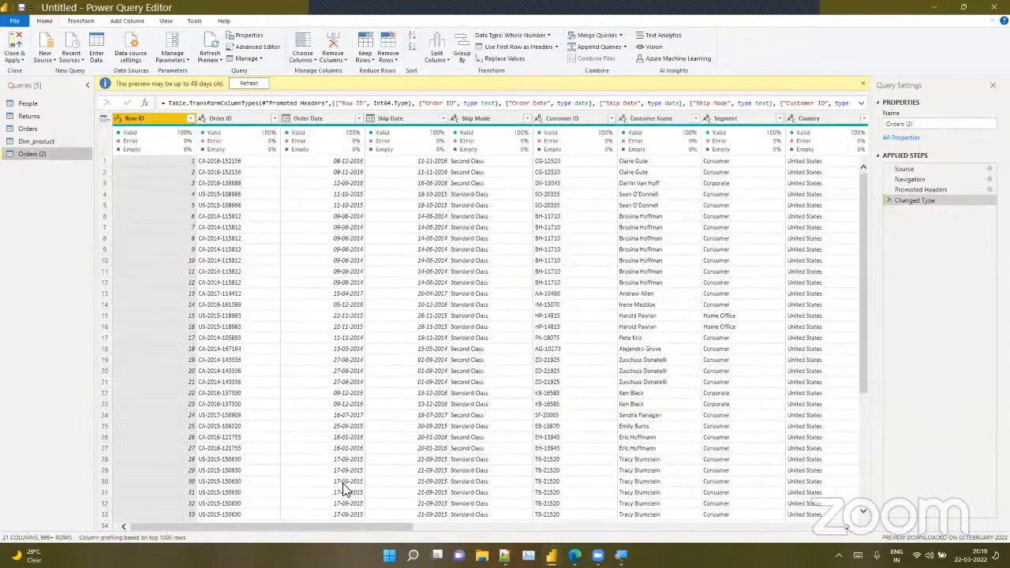
{"action": "left_click_drag", "start_coordinate": [351, 521], "coordinate": [488, 527]}
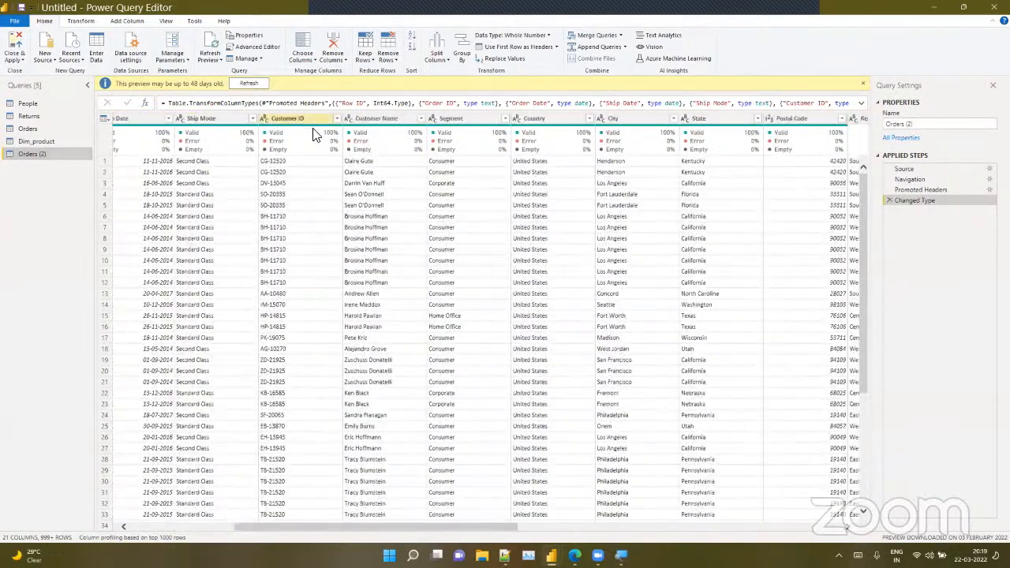
{"action": "left_click", "coordinate": [313, 134]}
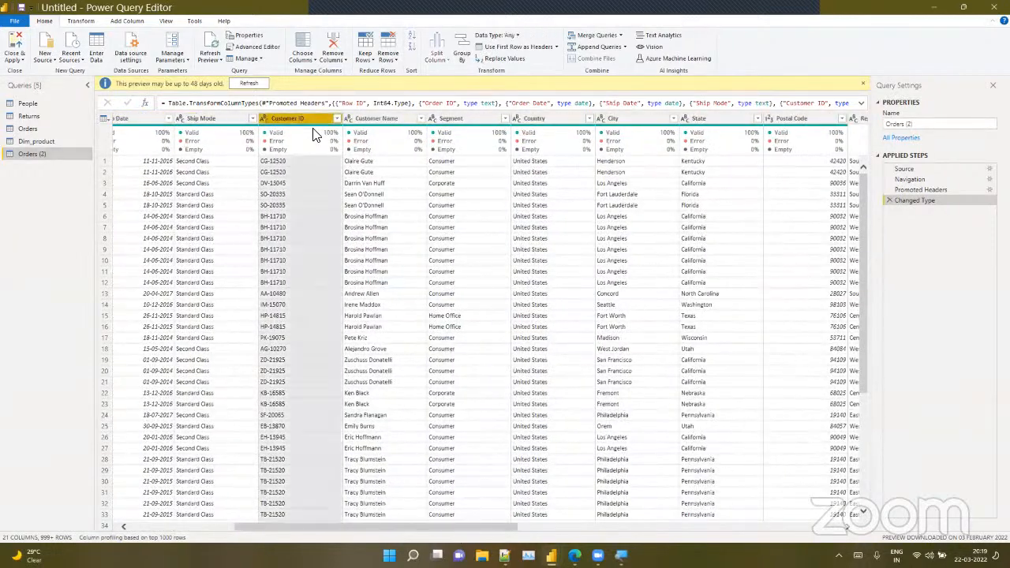
{"action": "left_click", "coordinate": [371, 119], "text": "ctrl"}
{"action": "left_click", "coordinate": [556, 120], "text": "shift"}
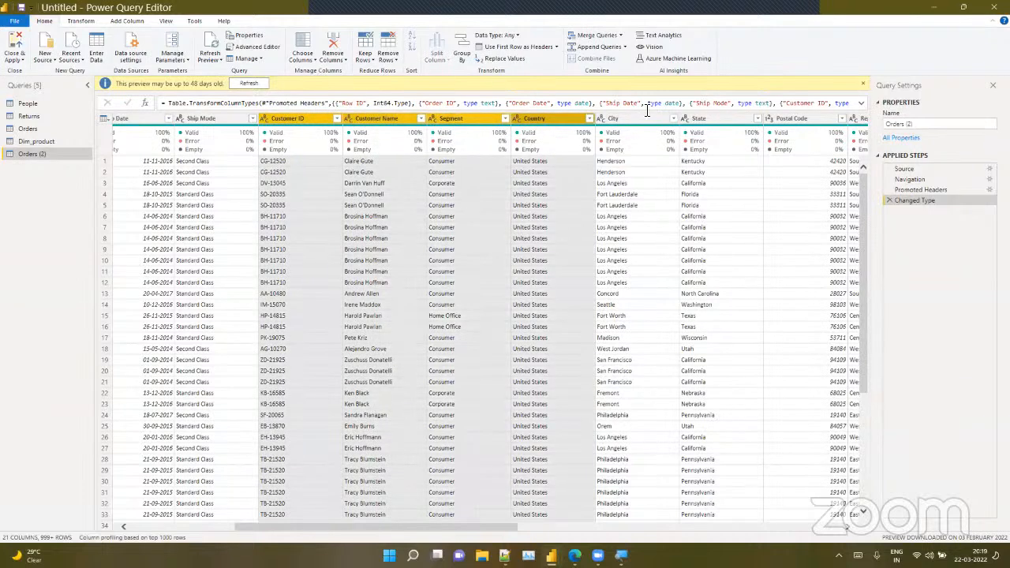
{"action": "left_click", "coordinate": [649, 118], "text": "shift"}
{"action": "left_click", "coordinate": [722, 119], "text": "shift"}
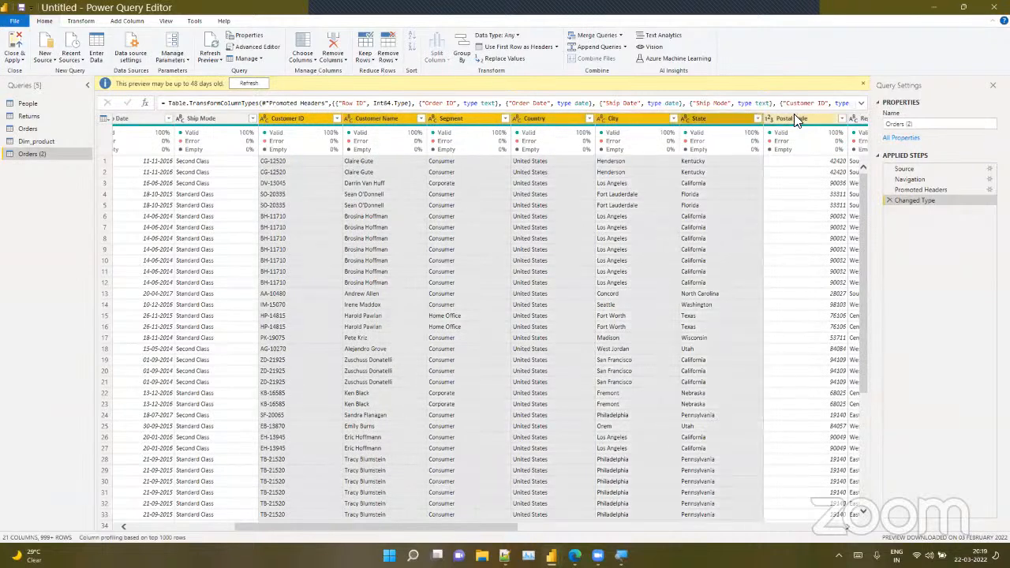
{"action": "left_click", "coordinate": [795, 116], "text": "shift"}
{"action": "left_click_drag", "start_coordinate": [512, 527], "coordinate": [653, 521]}
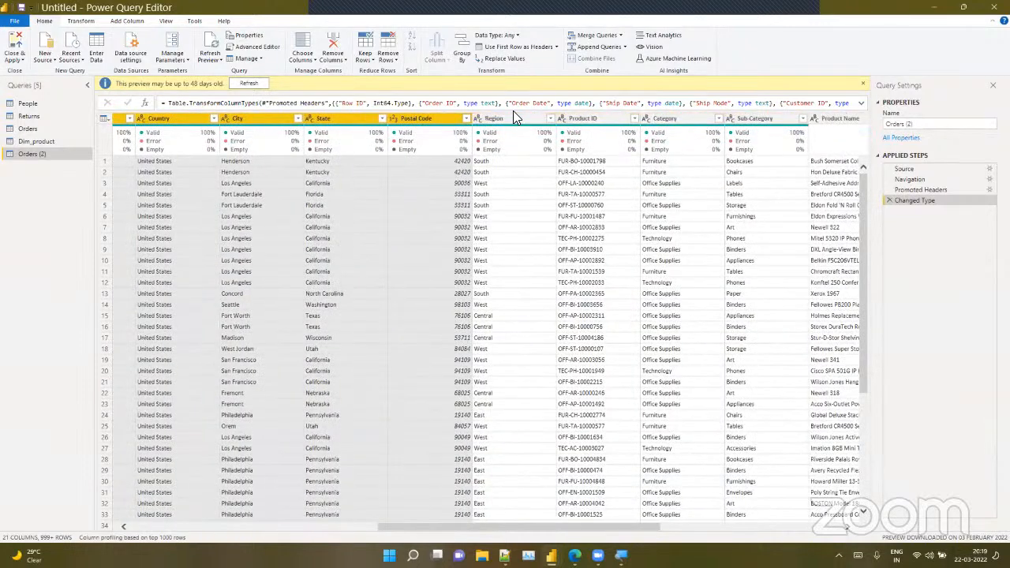
{"action": "left_click", "coordinate": [513, 117], "text": "shift"}
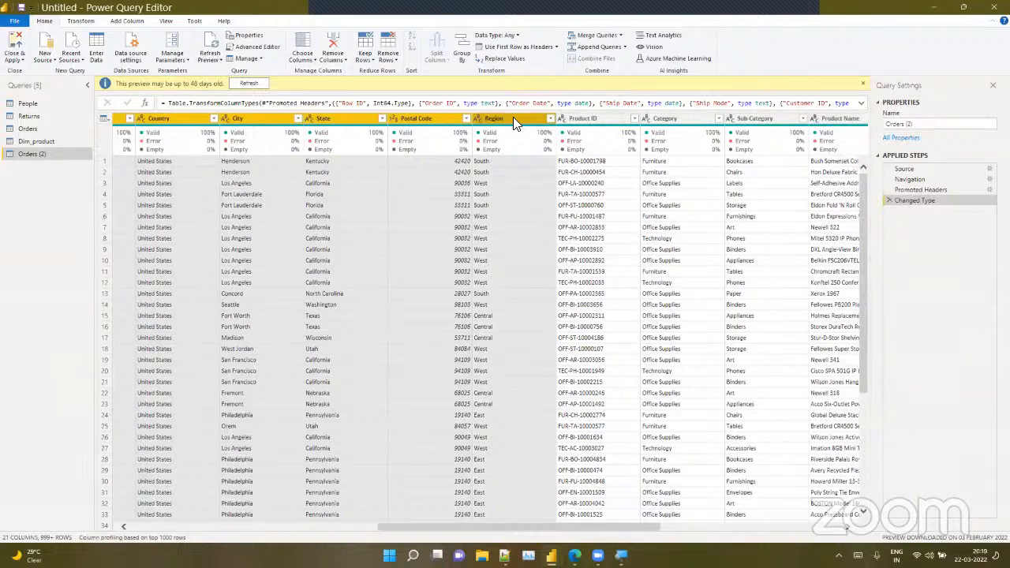
{"action": "right_click", "coordinate": [513, 122]}
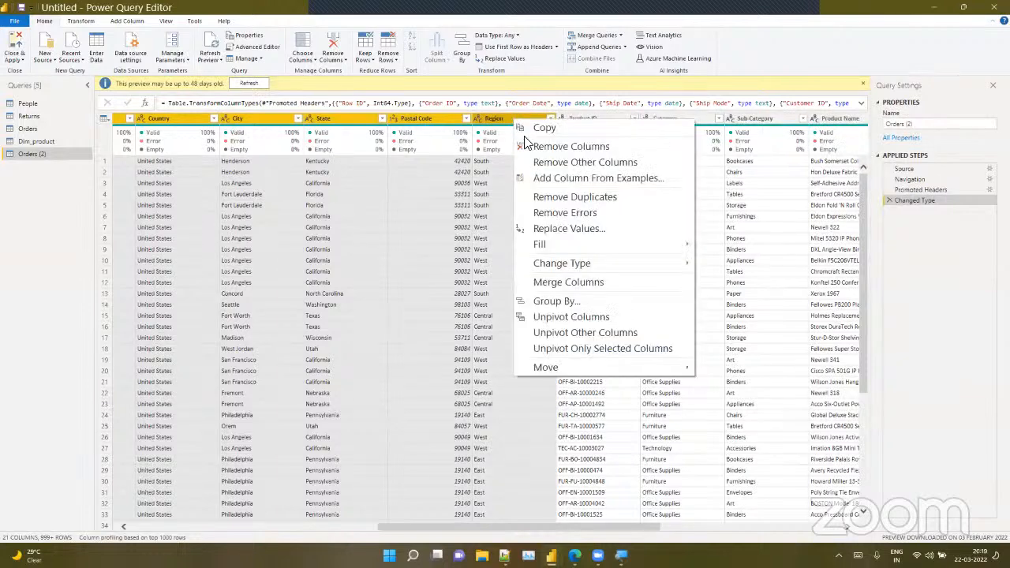
{"action": "left_click", "coordinate": [545, 165]}
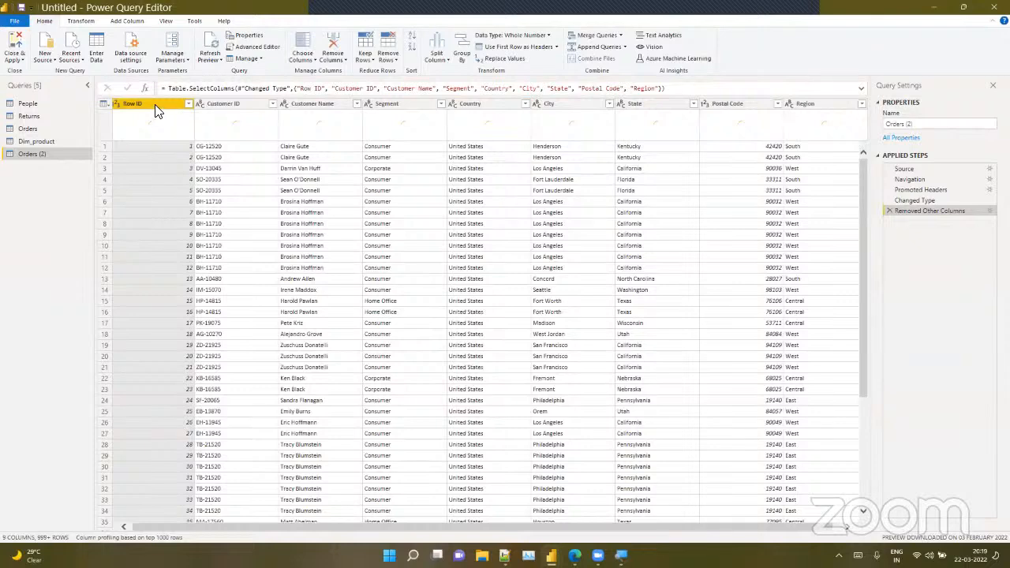
{"action": "right_click", "coordinate": [158, 108]}
{"action": "left_click", "coordinate": [190, 133]}
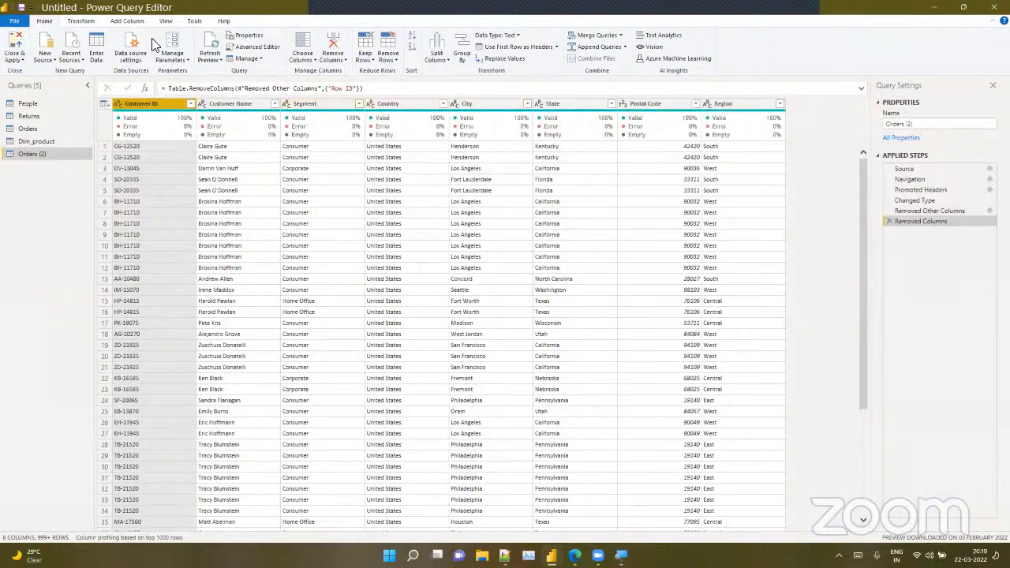
Count the Customer ID values in Orders (2) with duplicates included, and delete the calculated count step
{"action": "left_click", "coordinate": [87, 22]}
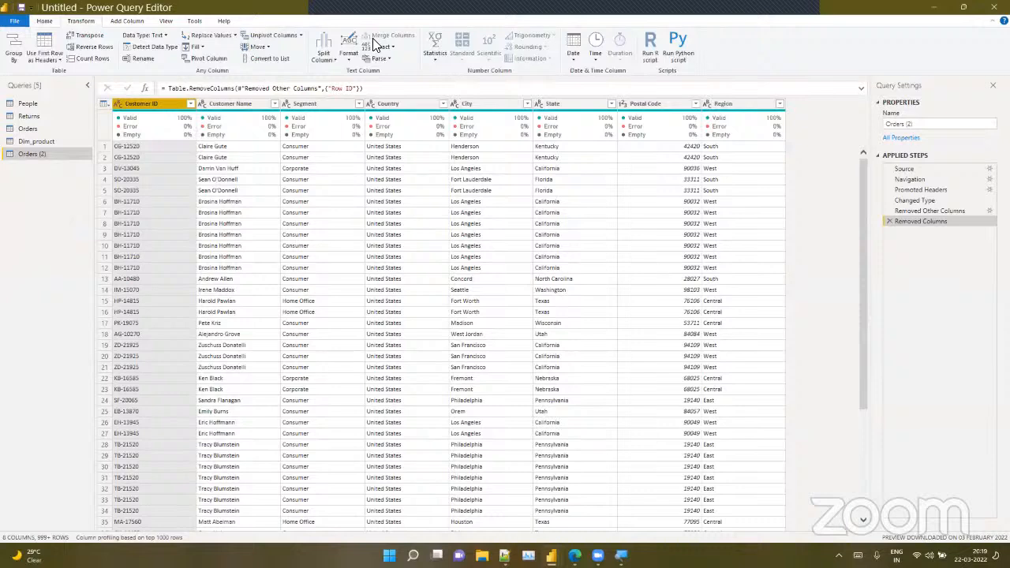
{"action": "left_click", "coordinate": [433, 55]}
{"action": "left_click", "coordinate": [412, 140]}
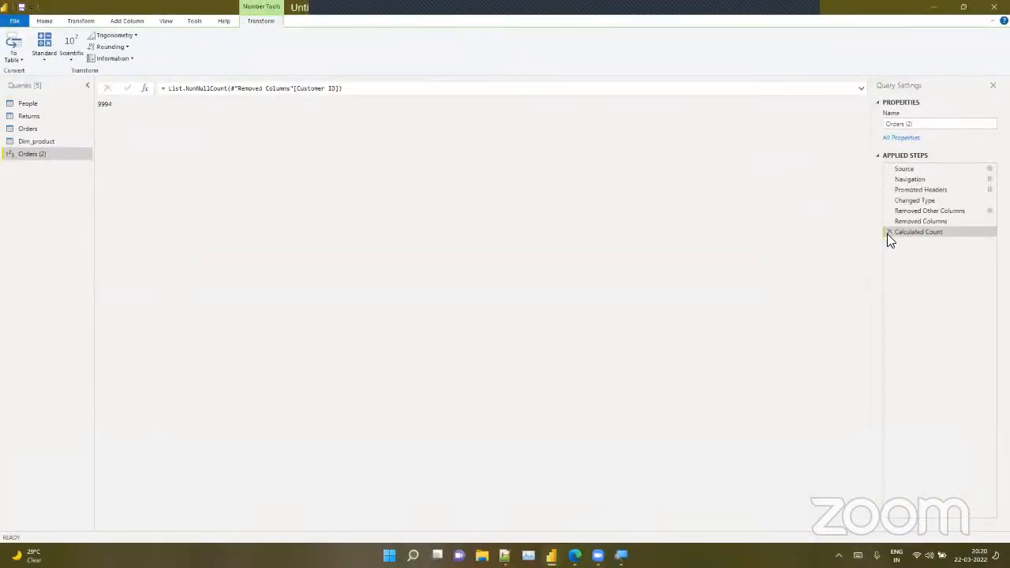
{"action": "left_click", "coordinate": [889, 232]}
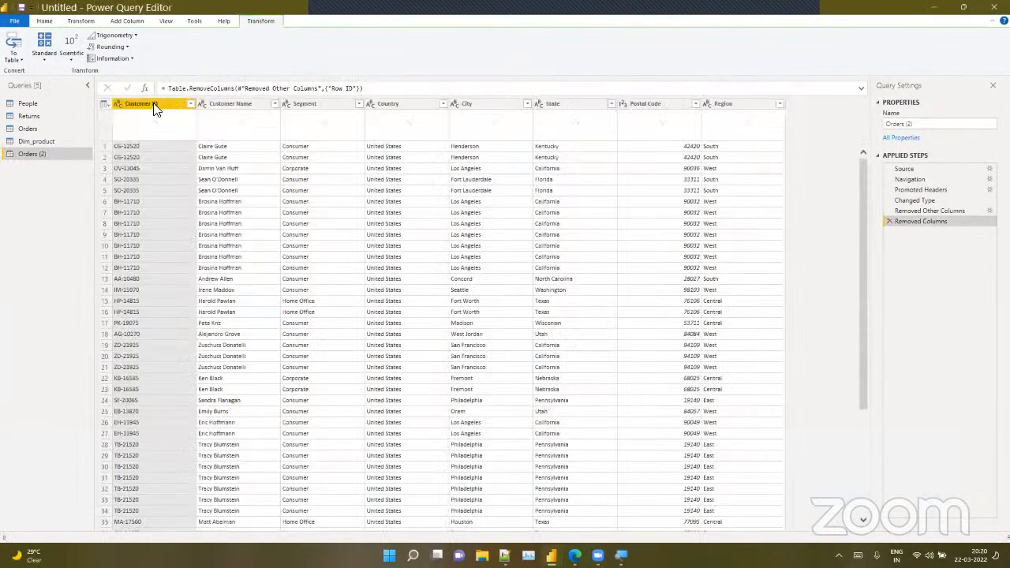
Remove the duplicate rows from Orders (2) based on the Customer ID column
{"action": "right_click", "coordinate": [156, 106]}
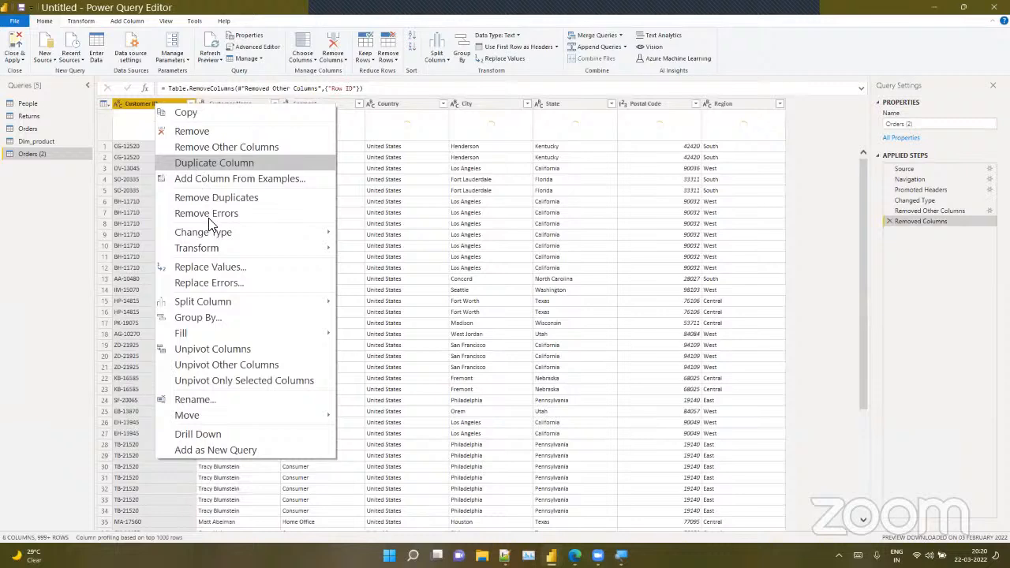
{"action": "left_click", "coordinate": [209, 198]}
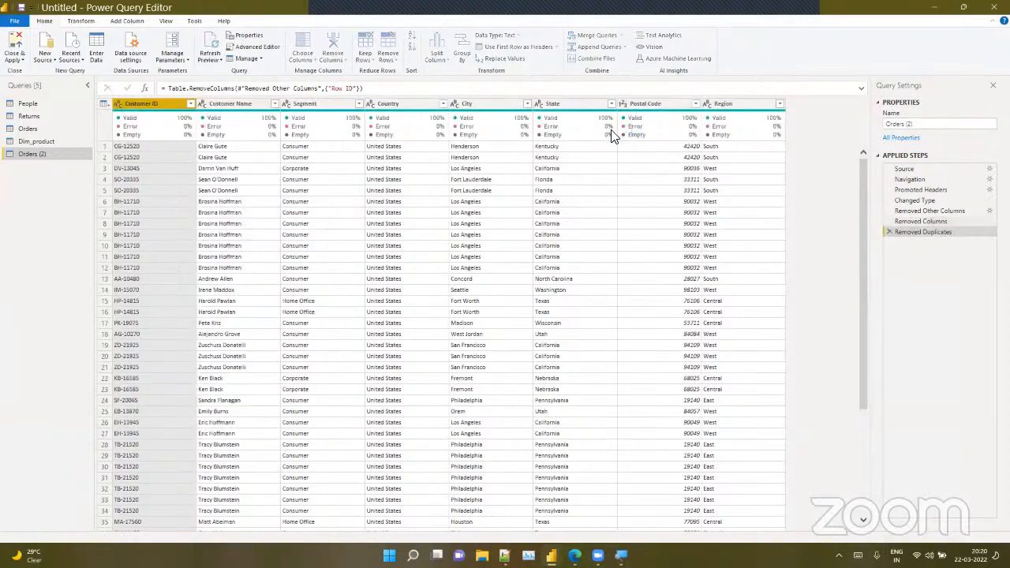
Count the deduplicated Customer ID values in Orders (2) and delete the calculated count step
{"action": "left_click", "coordinate": [81, 21]}
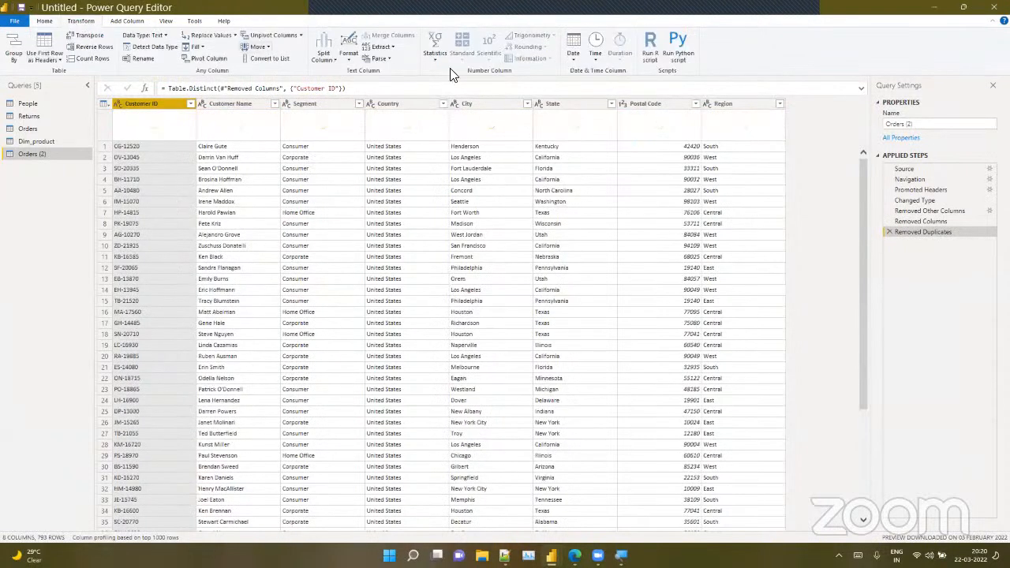
{"action": "left_click", "coordinate": [437, 63]}
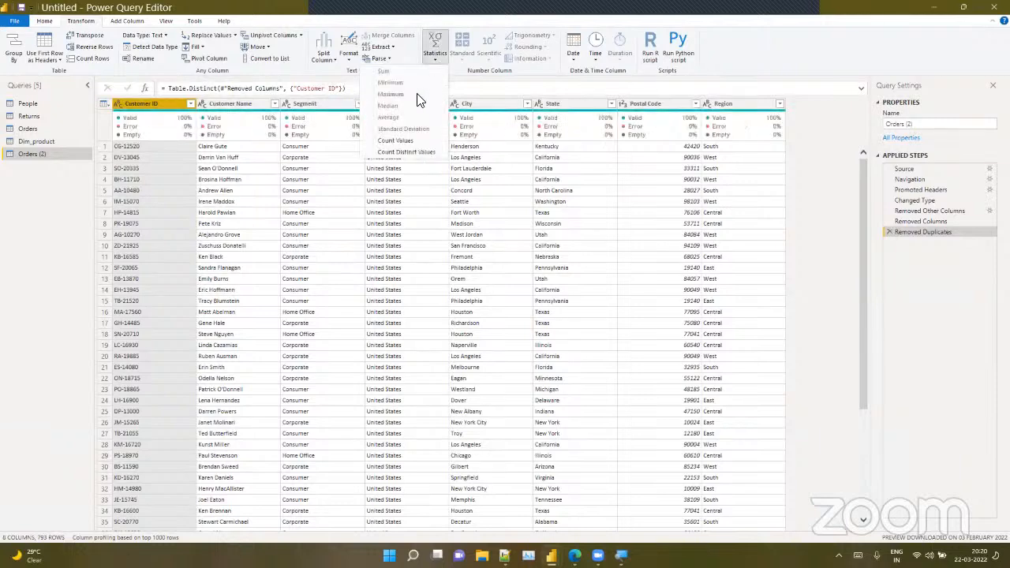
{"action": "left_click", "coordinate": [395, 140]}
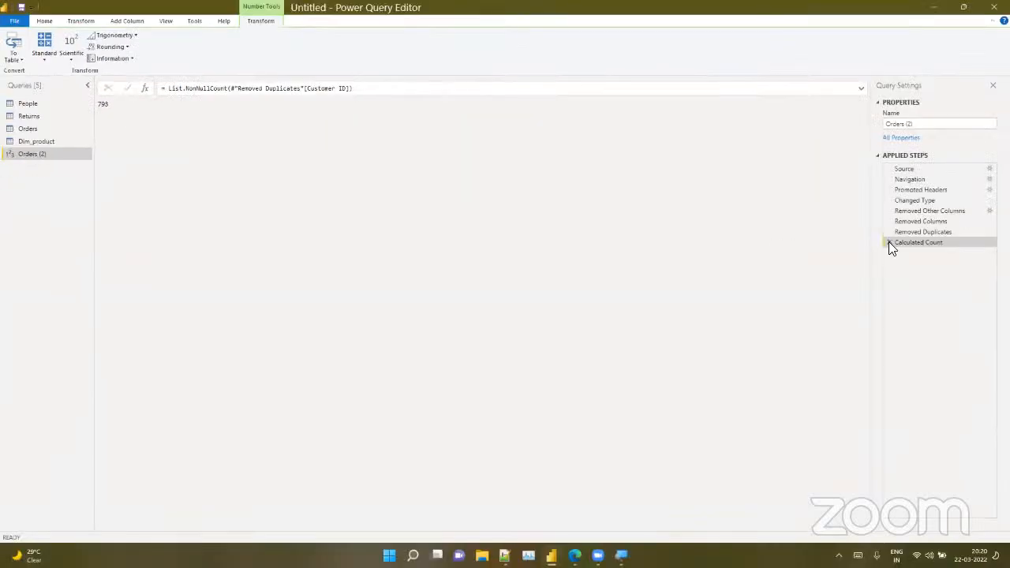
{"action": "left_click", "coordinate": [890, 243]}
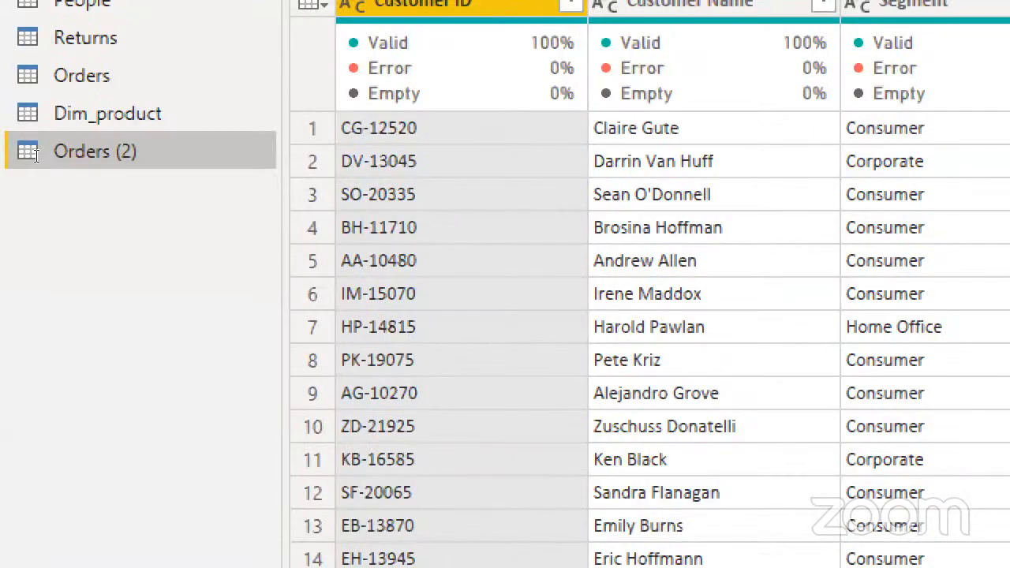
Rename the Orders (2) query as Dim_Customer
{"action": "double_click", "coordinate": [36, 157]}
{"action": "key", "text": "BackSpace"}
{"action": "type", "text": "Dim_"}
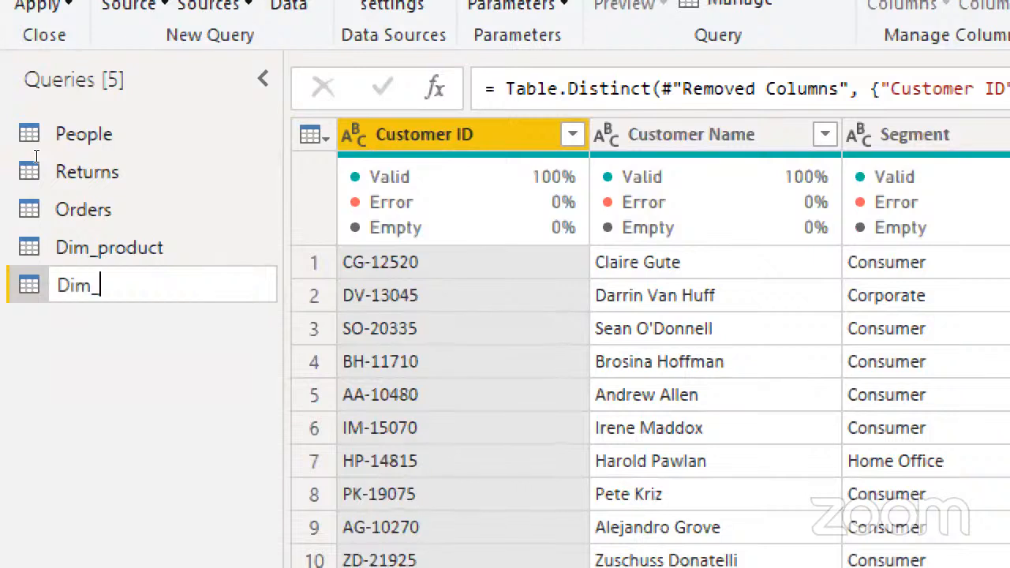
{"action": "type", "text": "Customer"}
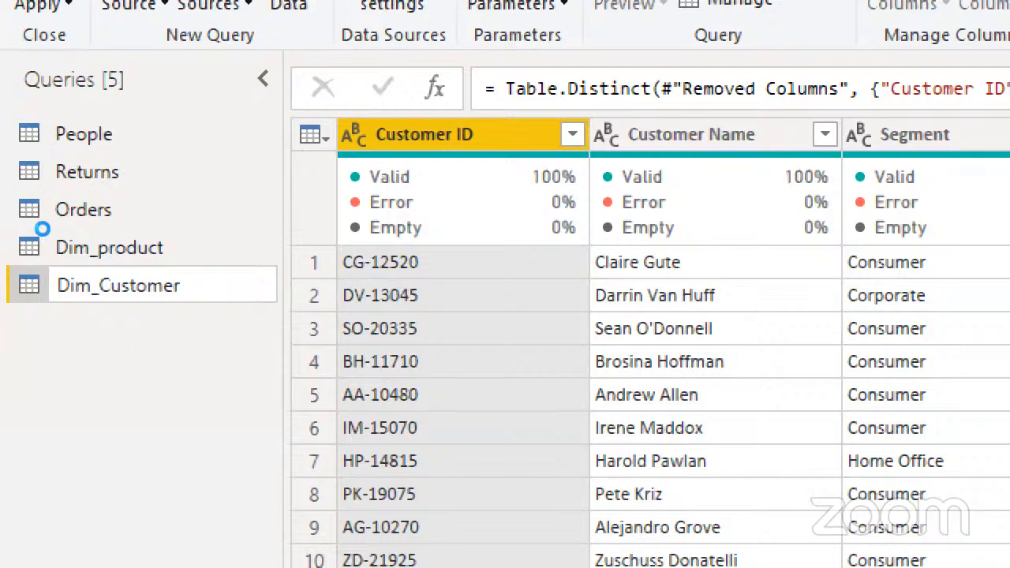
{"action": "key", "text": "Return"}
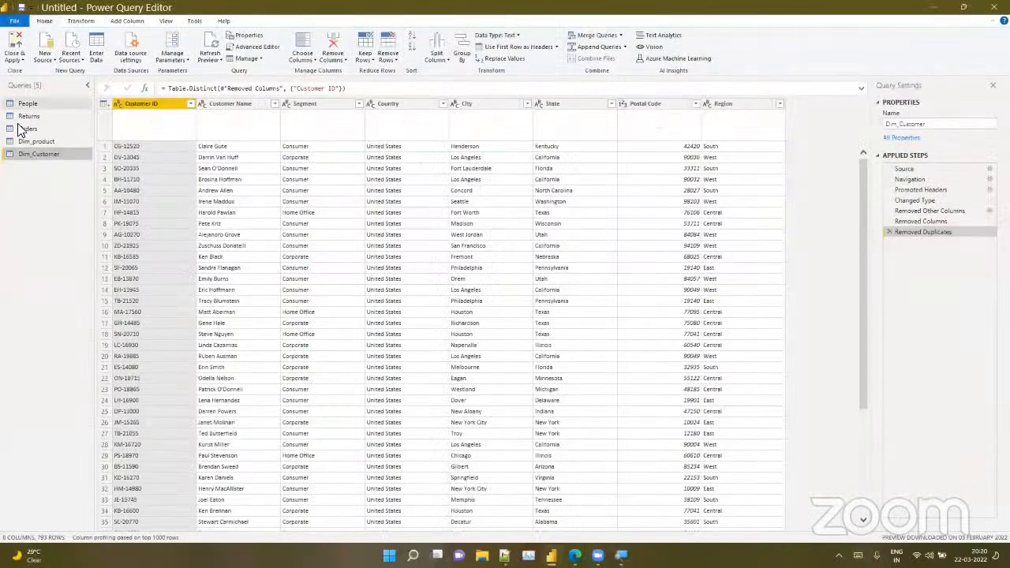
Remove the Customer Name, Segment, Country, City, State, Postal Code and Region columns from the Orders query
{"action": "left_click", "coordinate": [22, 130]}
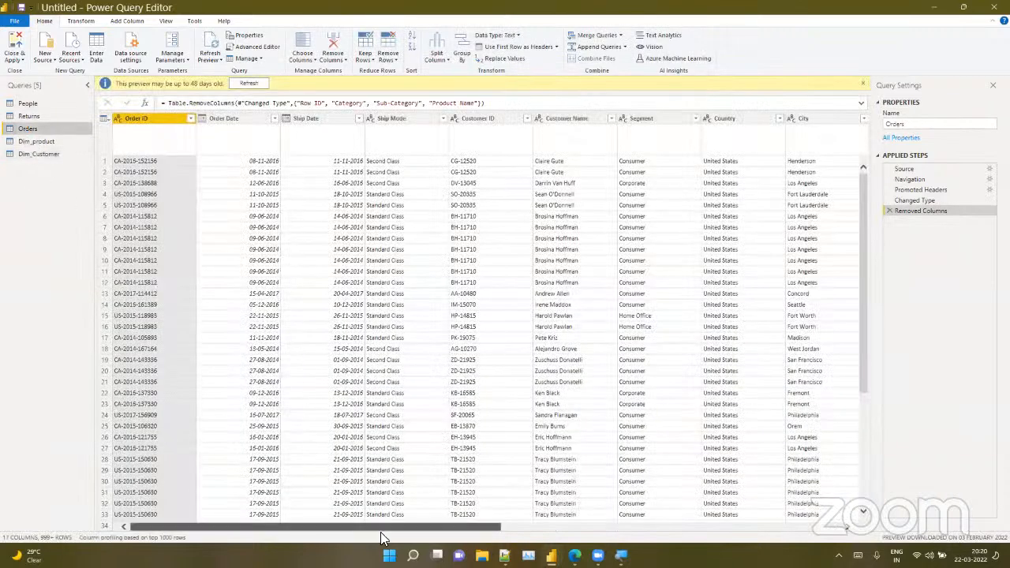
{"action": "left_click_drag", "start_coordinate": [351, 528], "coordinate": [332, 534]}
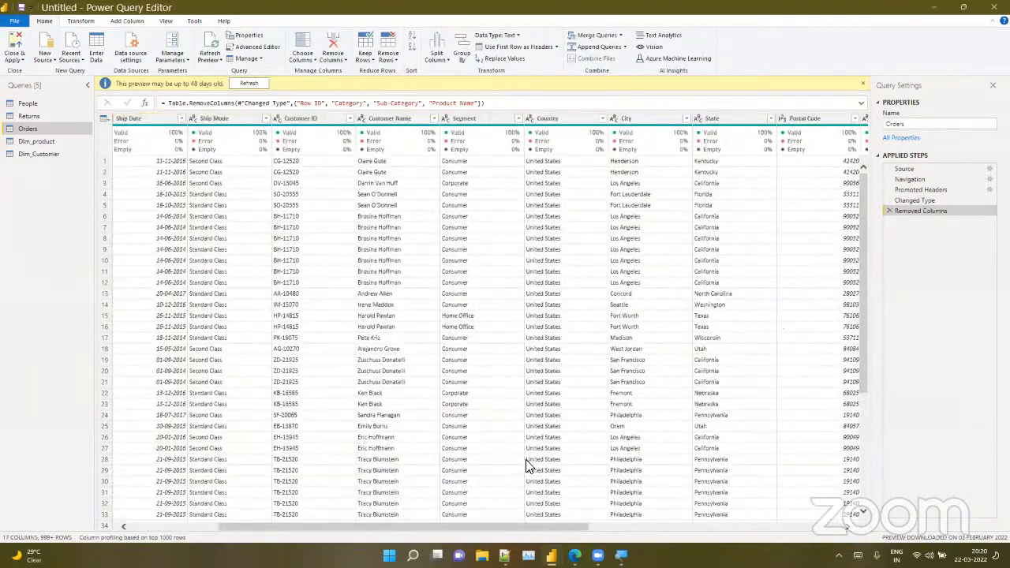
{"action": "left_click_drag", "start_coordinate": [537, 524], "coordinate": [551, 524]}
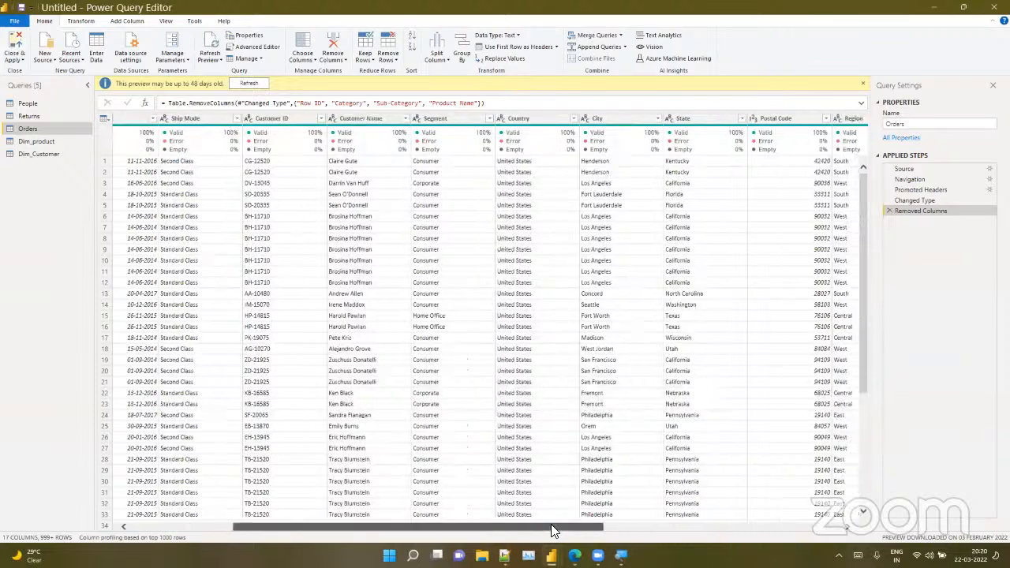
{"action": "left_click_drag", "start_coordinate": [485, 529], "coordinate": [622, 525]}
{"action": "left_click_drag", "start_coordinate": [623, 521], "coordinate": [669, 522]}
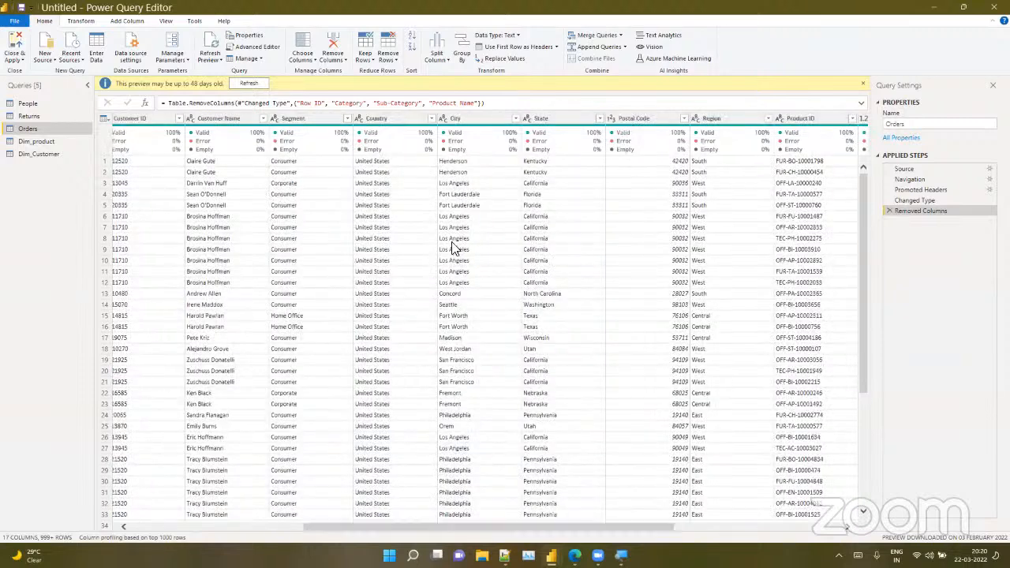
{"action": "left_click", "coordinate": [214, 119]}
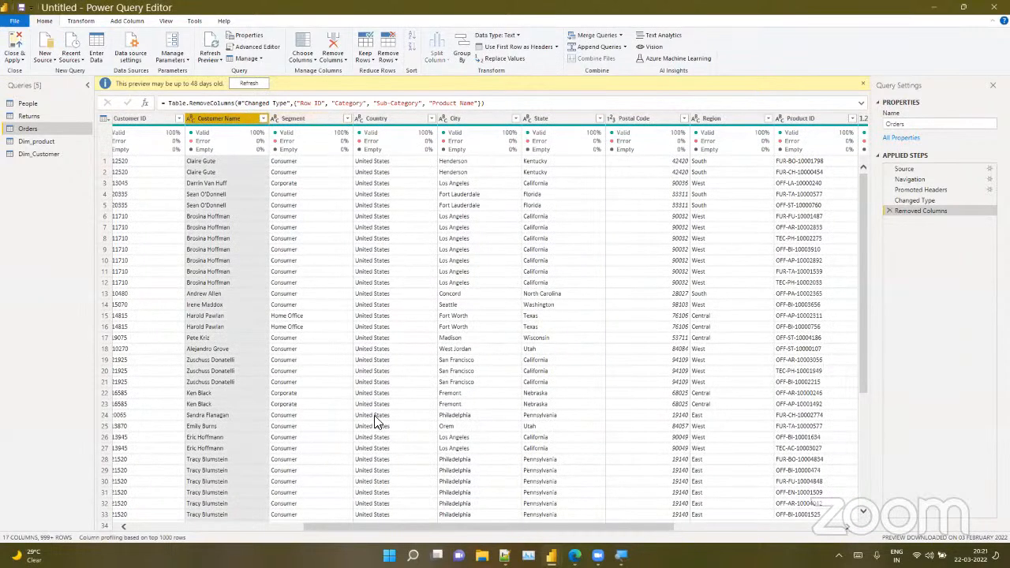
{"action": "left_click", "coordinate": [293, 119]}
{"action": "left_click", "coordinate": [239, 122]}
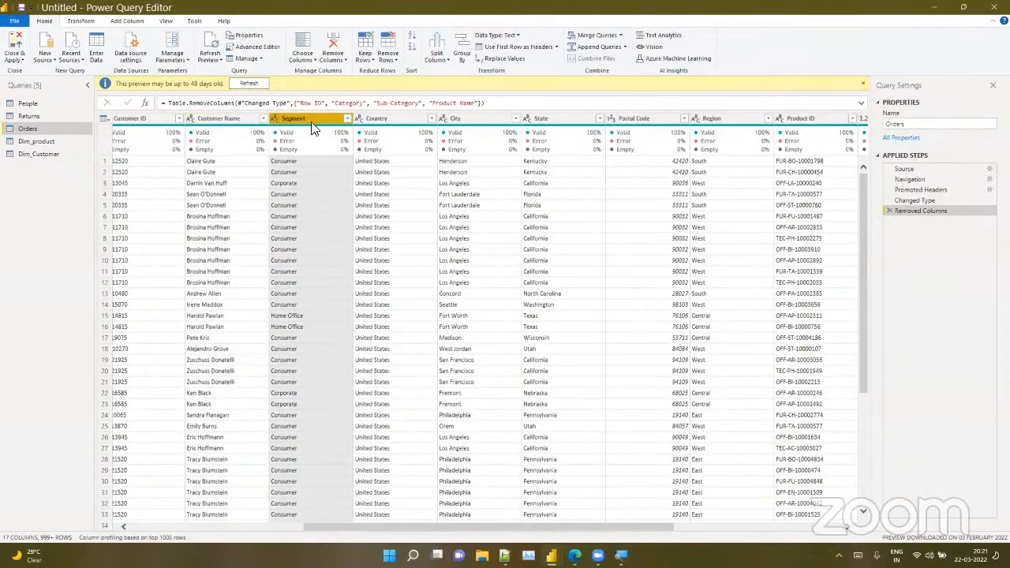
{"action": "left_click", "coordinate": [313, 121], "text": "ctrl"}
{"action": "left_click", "coordinate": [397, 122], "text": "ctrl"}
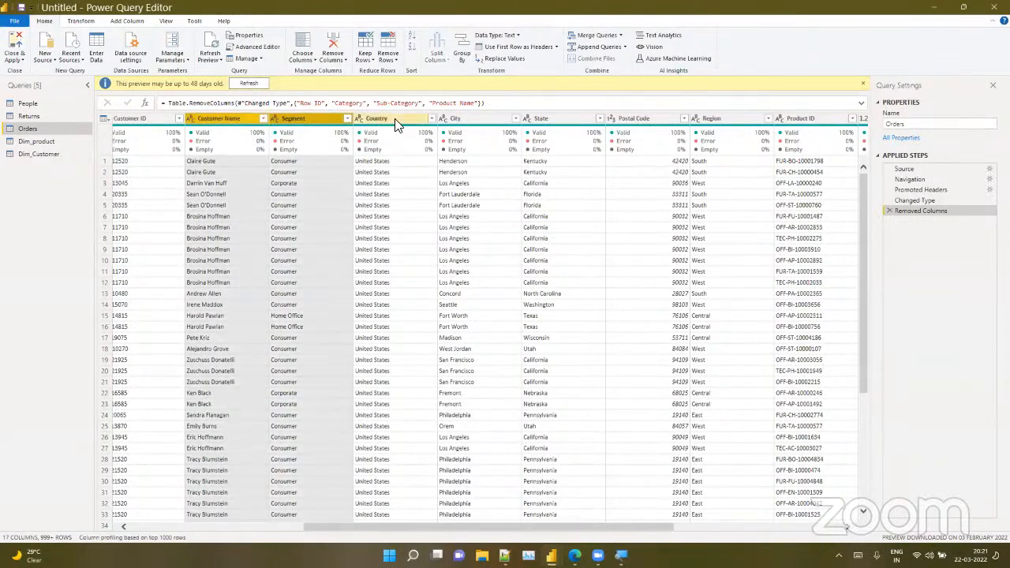
{"action": "left_click", "coordinate": [467, 119], "text": "ctrl"}
{"action": "left_click", "coordinate": [556, 118], "text": "ctrl"}
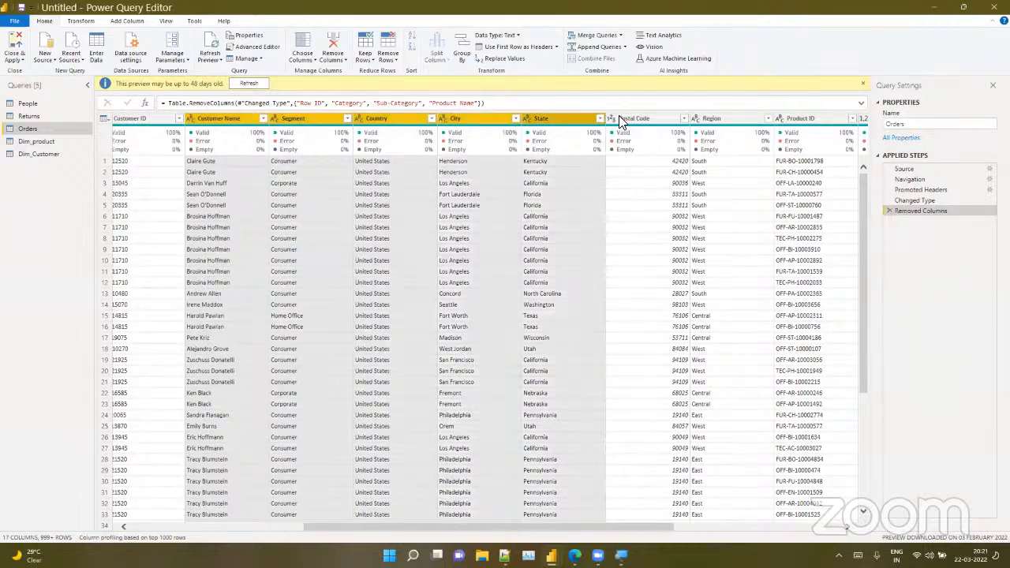
{"action": "left_click", "coordinate": [624, 119], "text": "ctrl"}
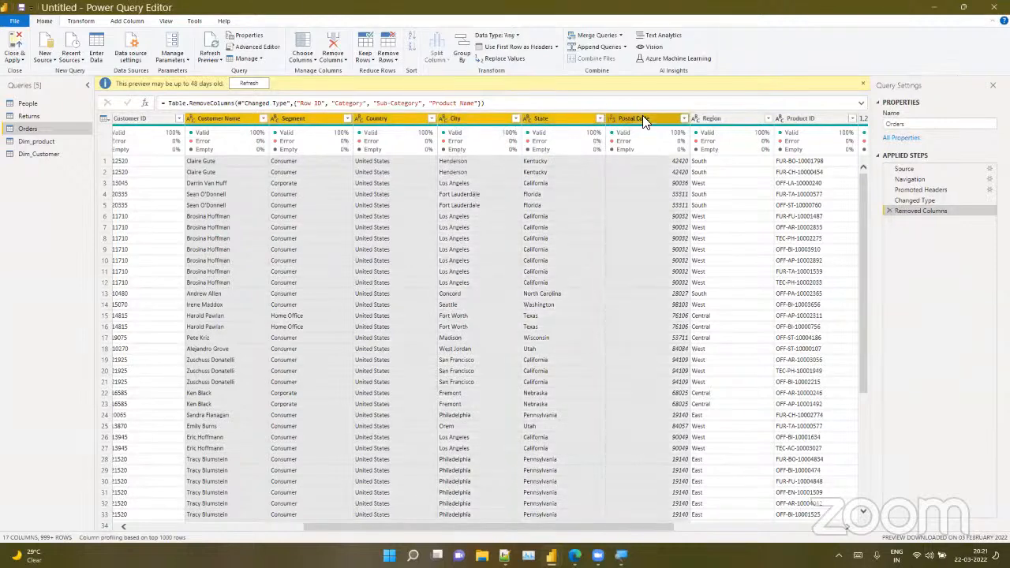
{"action": "left_click", "coordinate": [726, 119], "text": "ctrl"}
{"action": "right_click", "coordinate": [726, 119]}
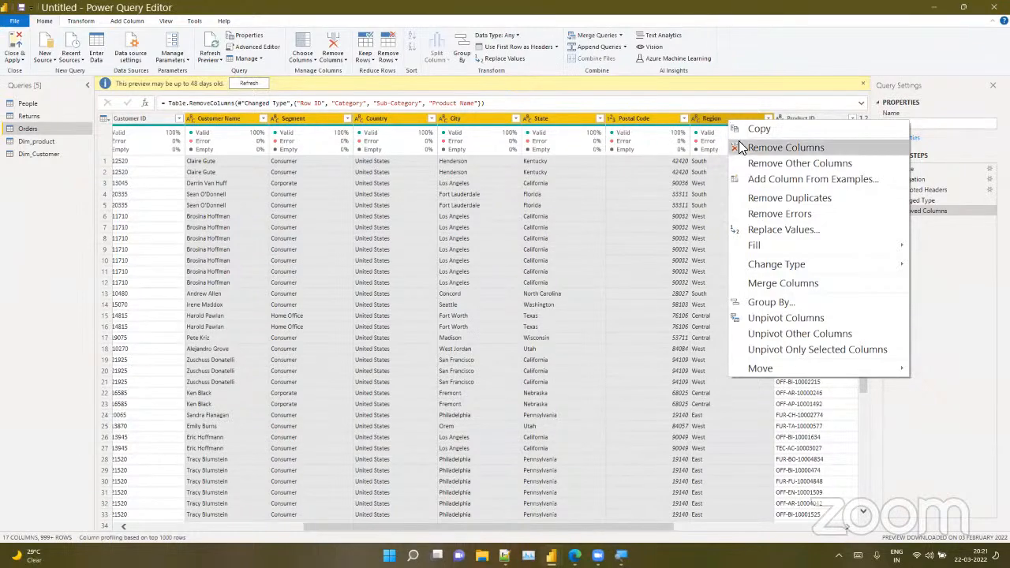
{"action": "left_click", "coordinate": [759, 148]}
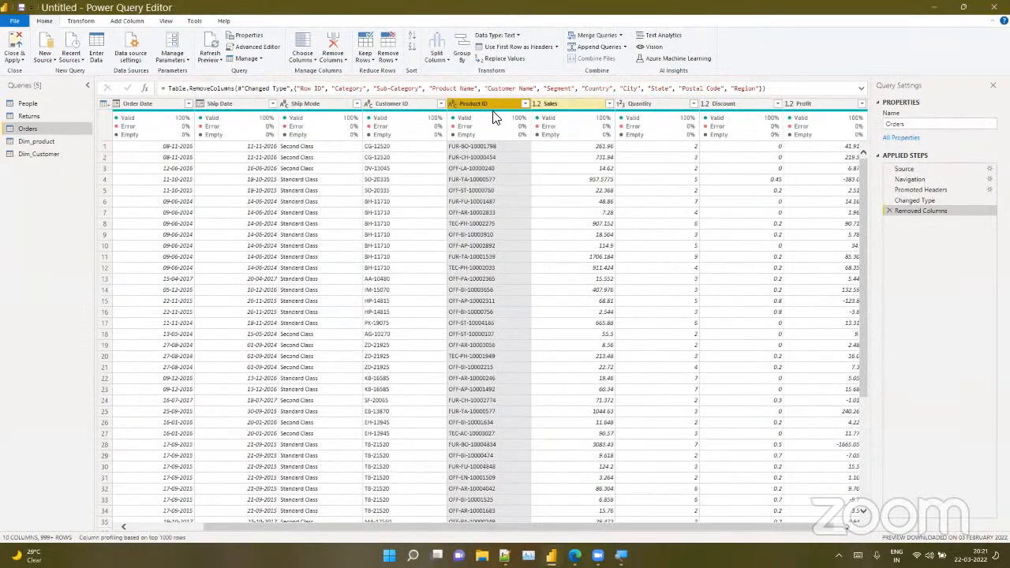
Review the remaining Orders columns and compare them with the Dim_Customer and Dim_product queries
{"action": "left_click", "coordinate": [404, 104]}
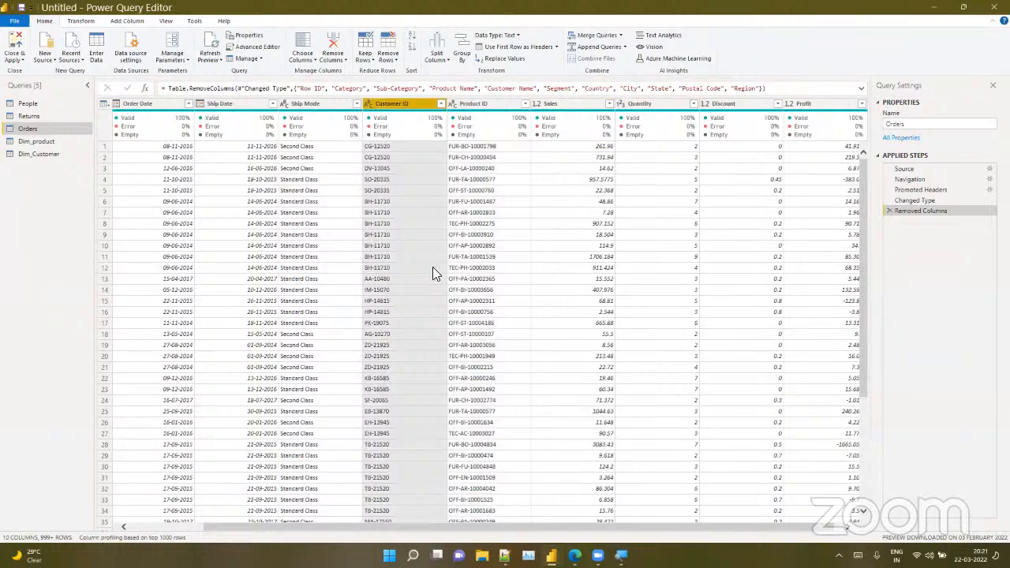
{"action": "left_click_drag", "start_coordinate": [487, 527], "coordinate": [344, 545]}
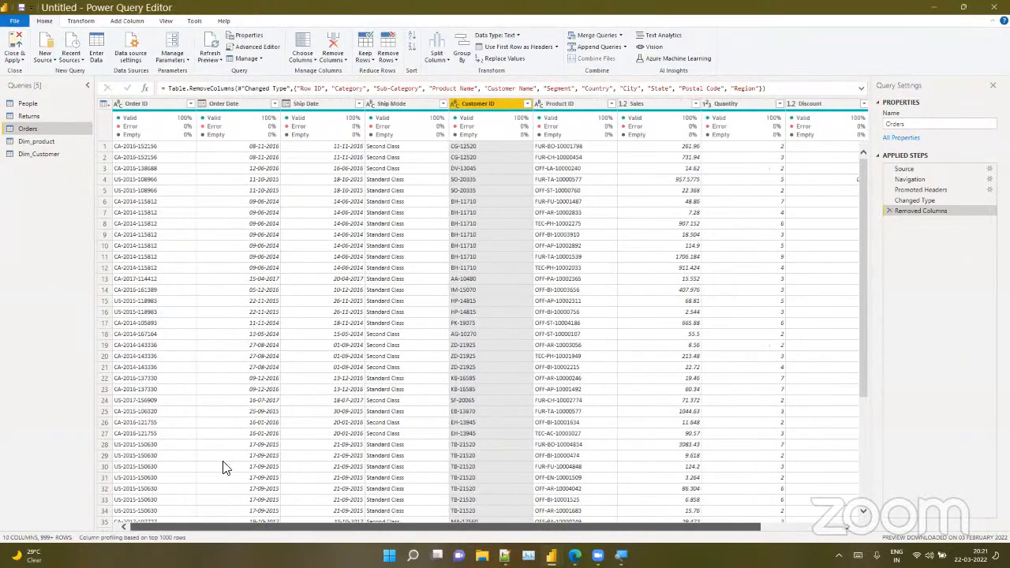
{"action": "left_click", "coordinate": [38, 155]}
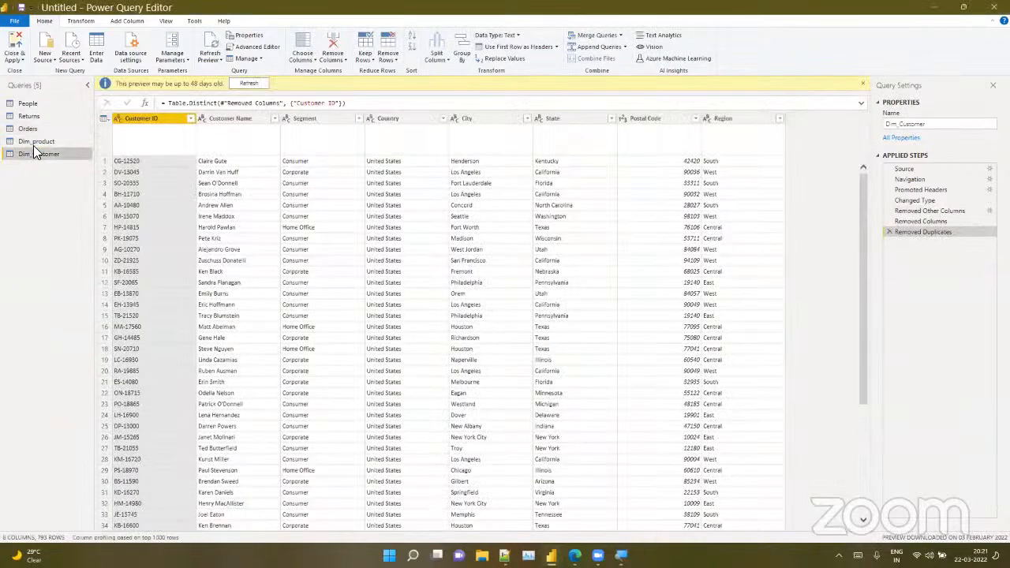
{"action": "left_click", "coordinate": [33, 142]}
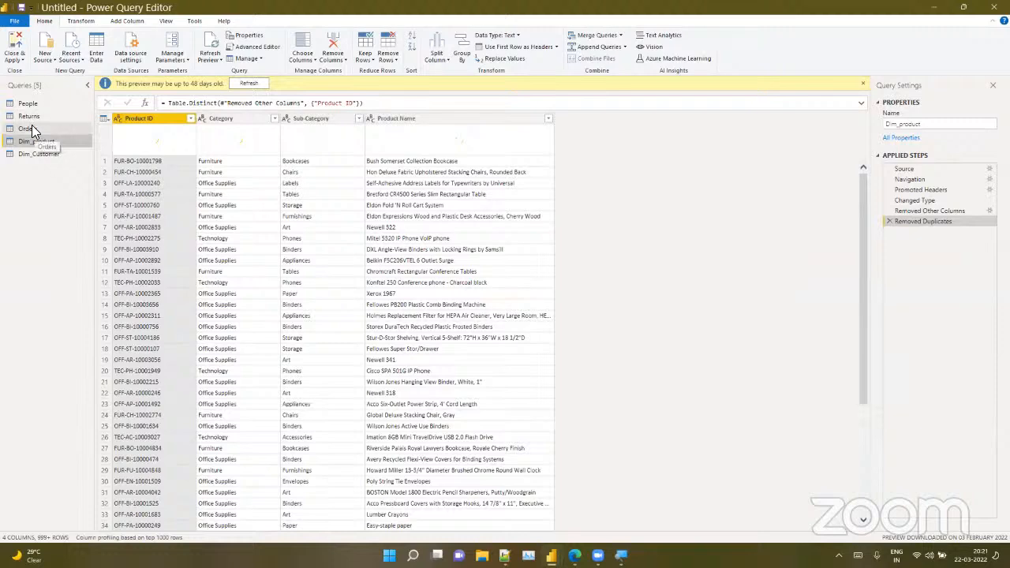
Start a conditional column in Orders that outputs 1001 when Ship Mode equals First Class
{"action": "left_click", "coordinate": [32, 129]}
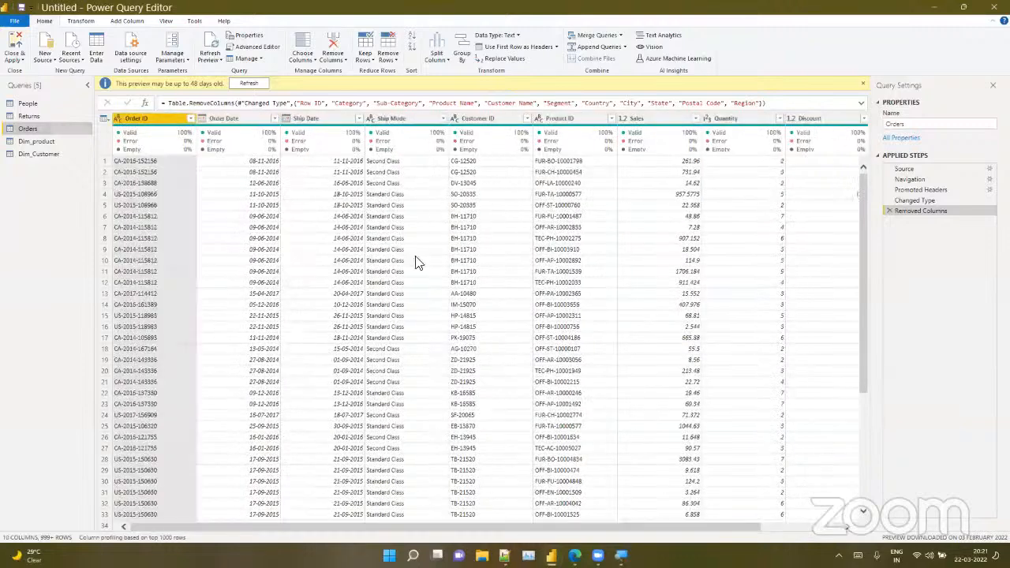
{"action": "left_click", "coordinate": [399, 117]}
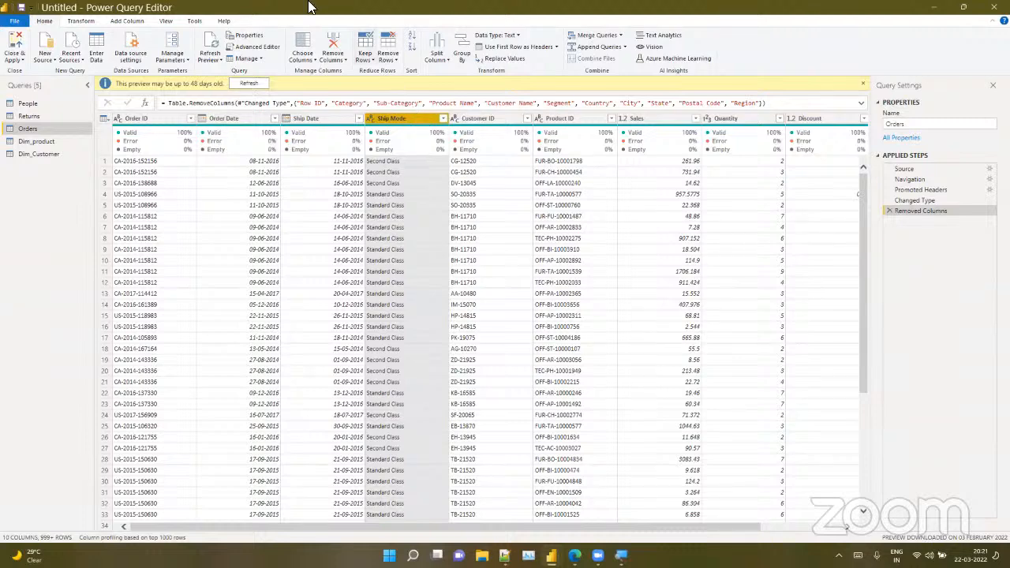
{"action": "left_click", "coordinate": [126, 21]}
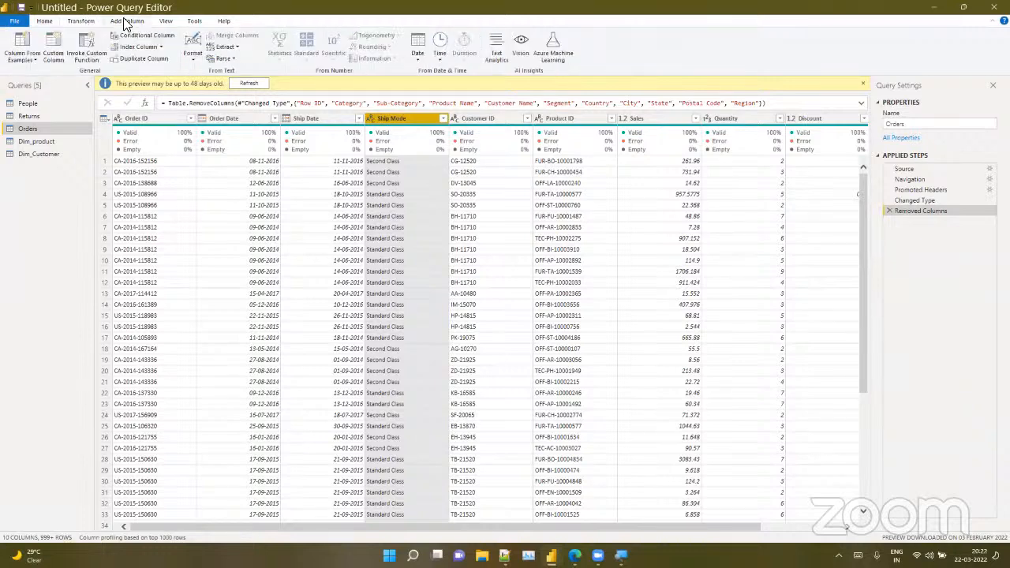
{"action": "mouse_move", "coordinate": [397, 147]}
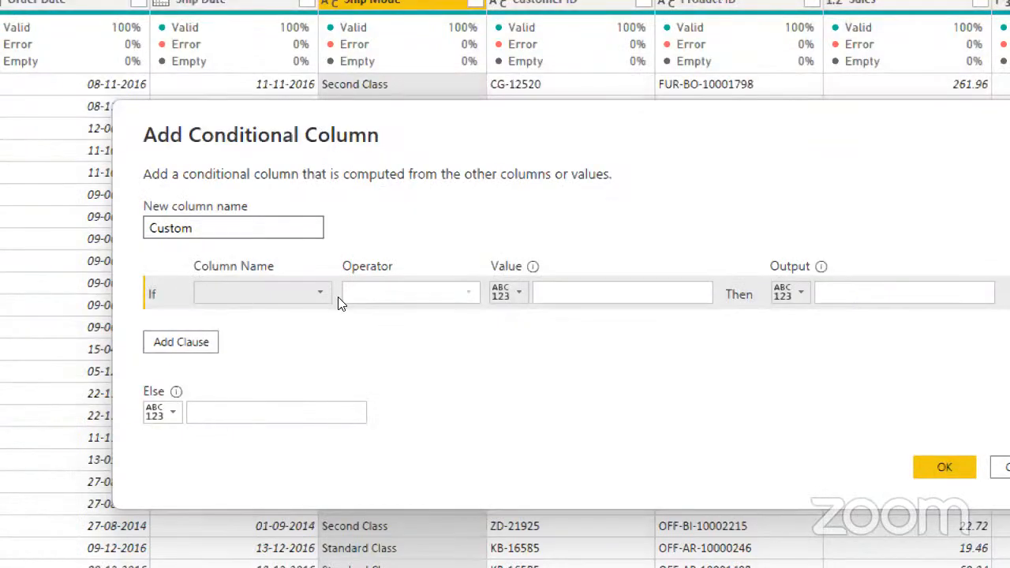
{"action": "left_click", "coordinate": [344, 277]}
{"action": "left_click", "coordinate": [311, 334]}
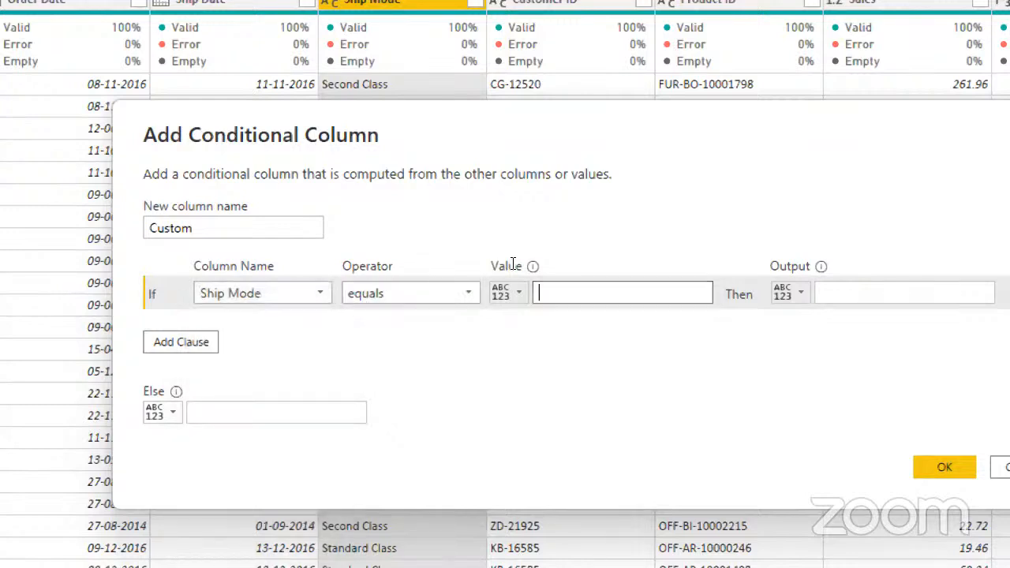
{"action": "type", "text": "First "}
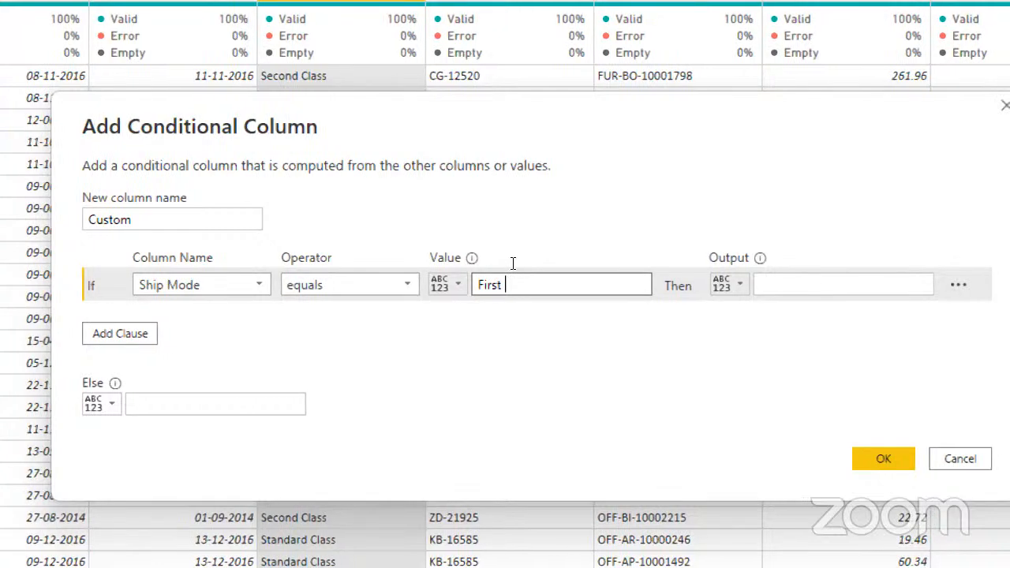
{"action": "type", "text": "Class"}
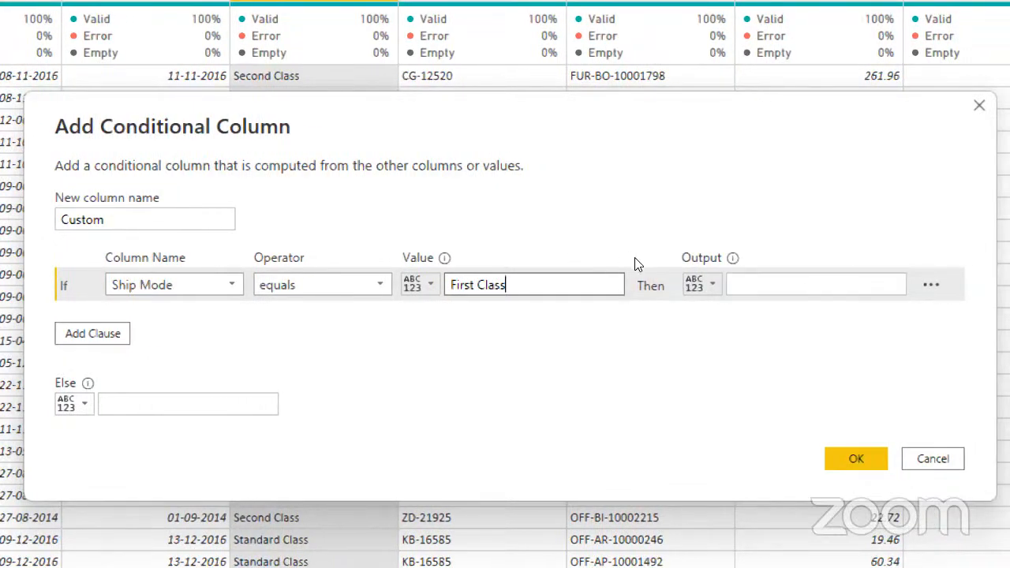
{"action": "key", "text": "Tab"}
{"action": "type", "text": "1001"}
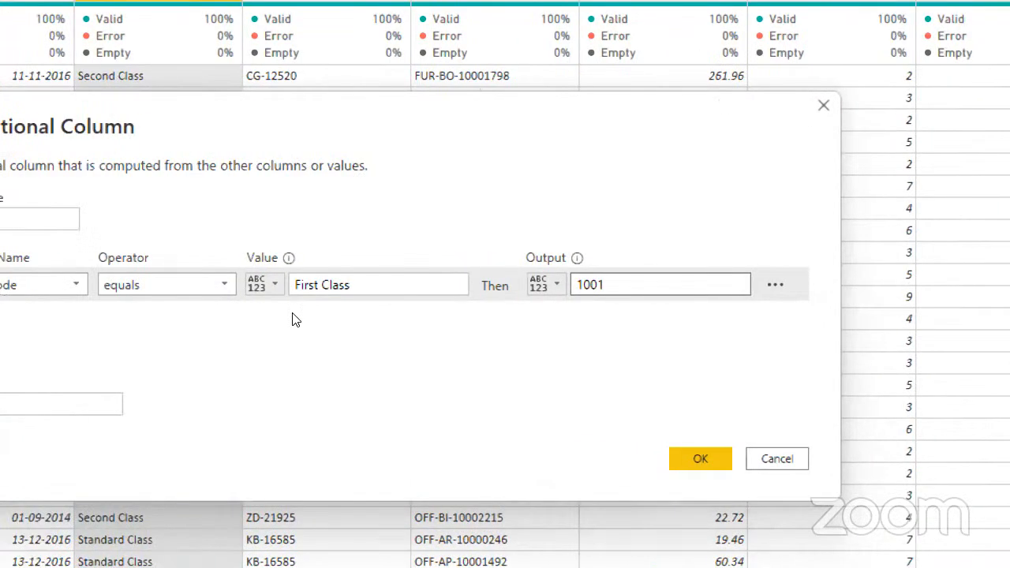
Add an else-if clause that outputs 1002 when Ship Mode equals Second Class
{"action": "left_click", "coordinate": [62, 334]}
{"action": "left_click", "coordinate": [144, 318]}
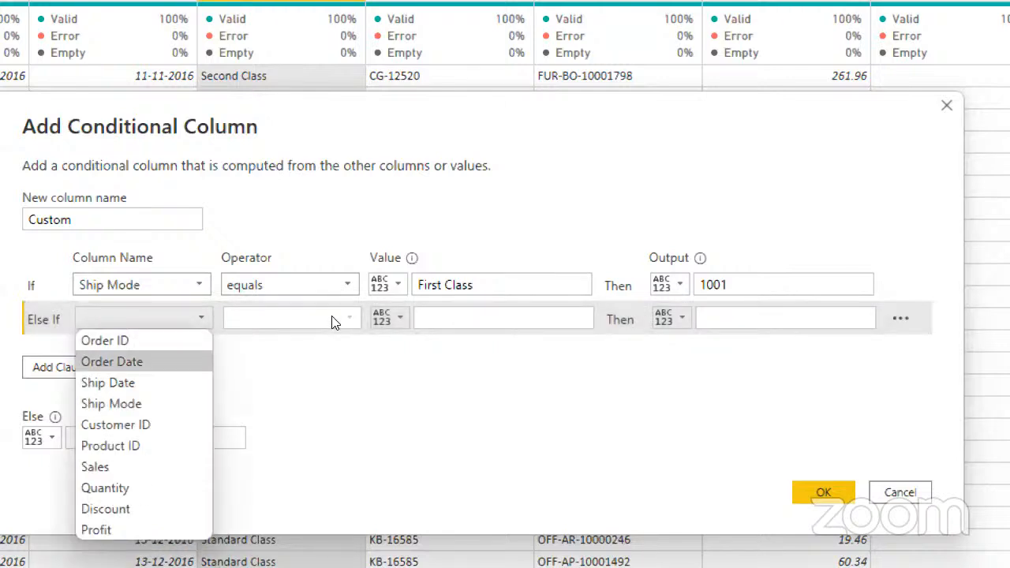
{"action": "left_click", "coordinate": [144, 404]}
{"action": "left_click", "coordinate": [496, 317]}
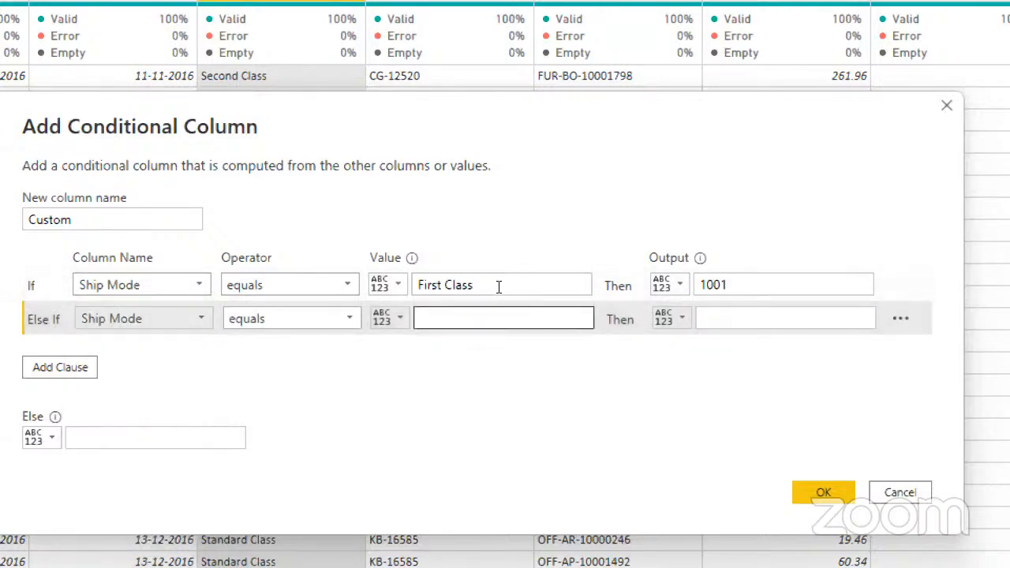
{"action": "type", "text": "Se"}
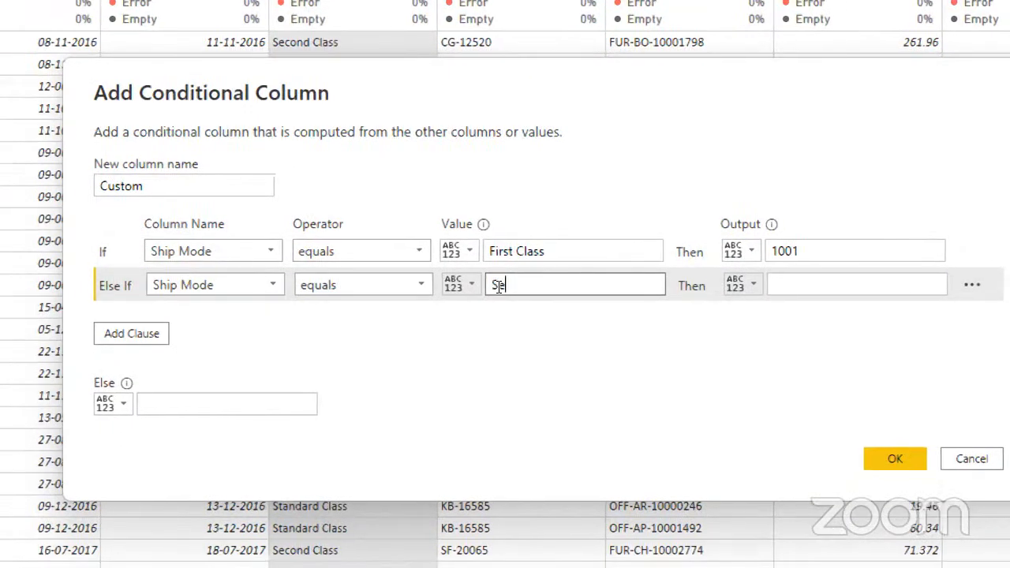
{"action": "type", "text": "cond "}
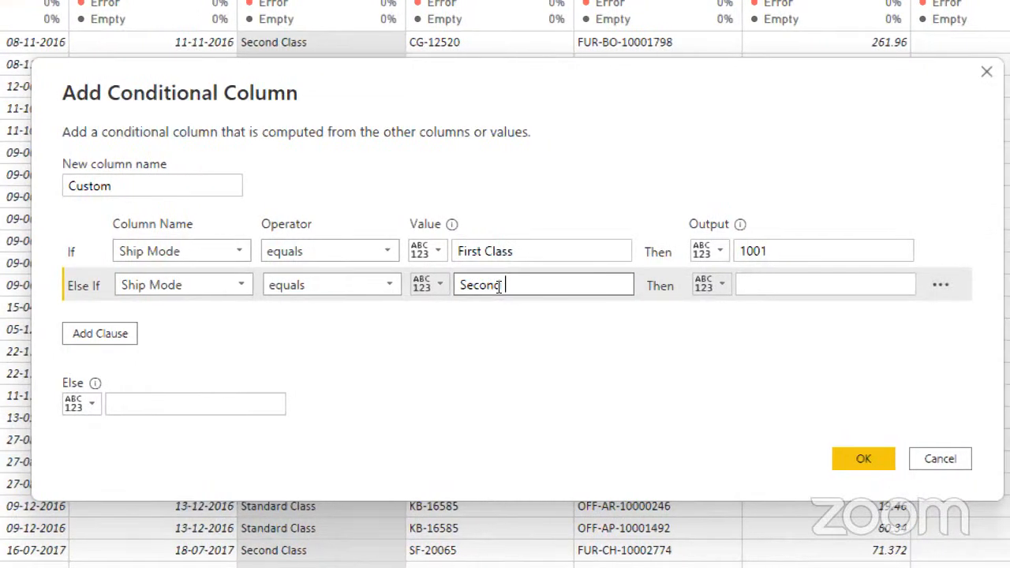
{"action": "type", "text": "Class"}
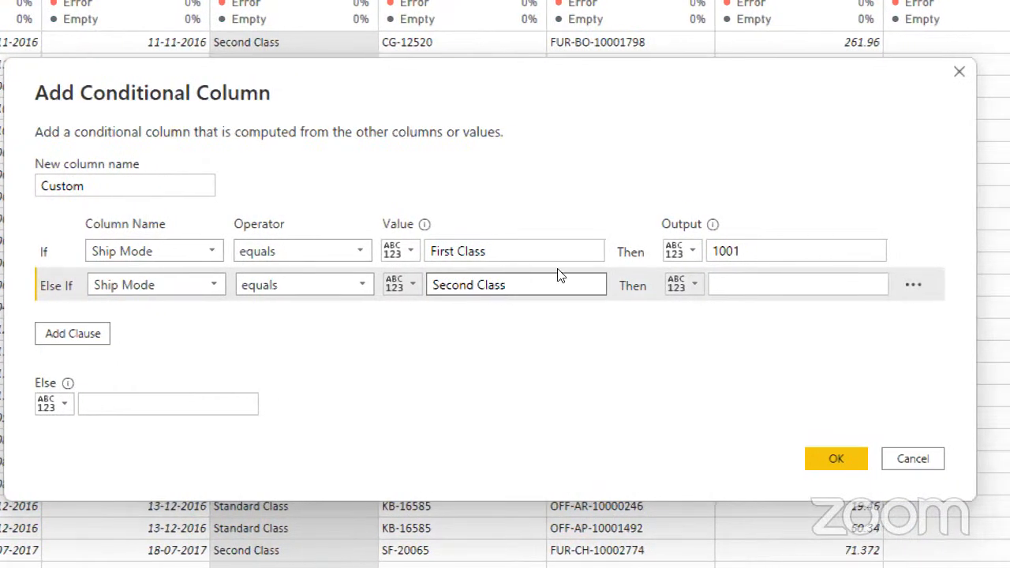
{"action": "left_click", "coordinate": [832, 284]}
{"action": "type", "text": "1"}
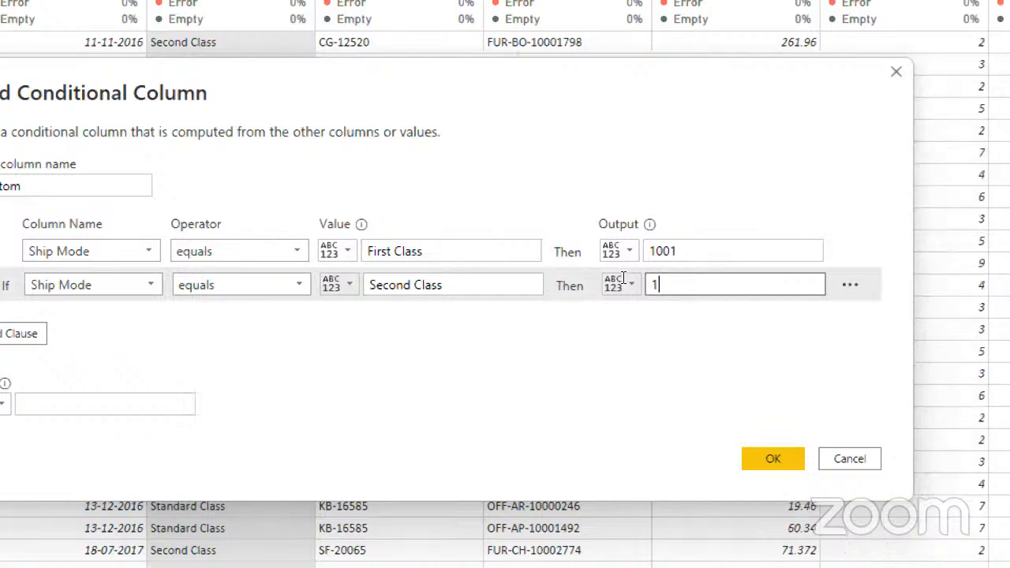
{"action": "type", "text": "002"}
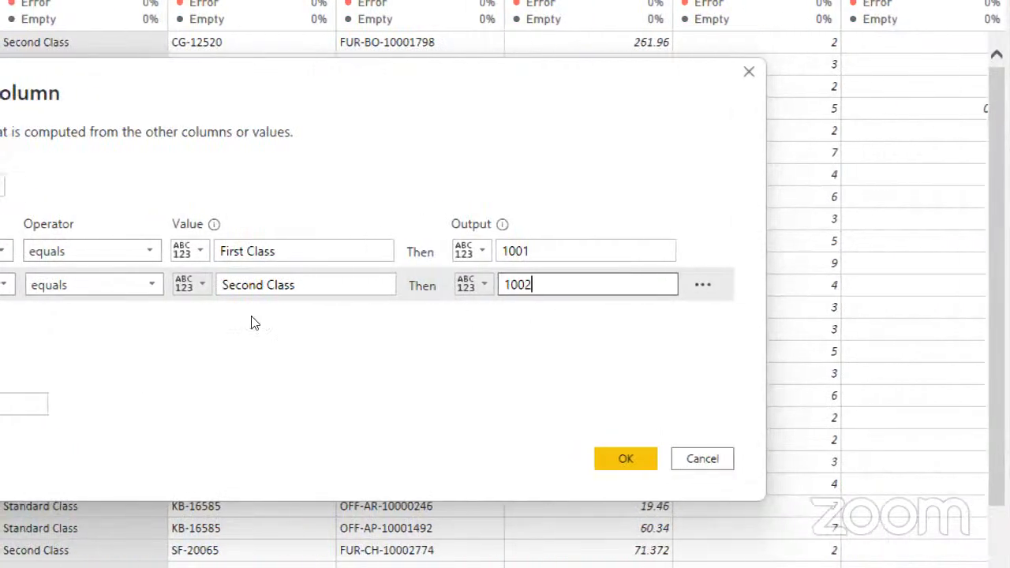
Add another else-if clause that outputs 1003 when Ship Mode equals Same Day
{"action": "left_click", "coordinate": [138, 333]}
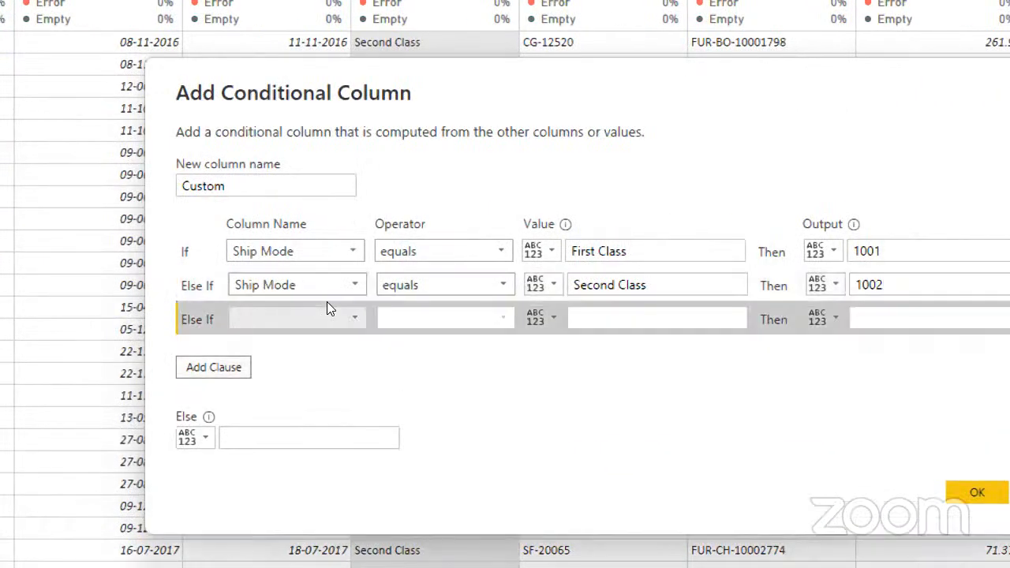
{"action": "left_click", "coordinate": [329, 321]}
{"action": "left_click", "coordinate": [331, 339]}
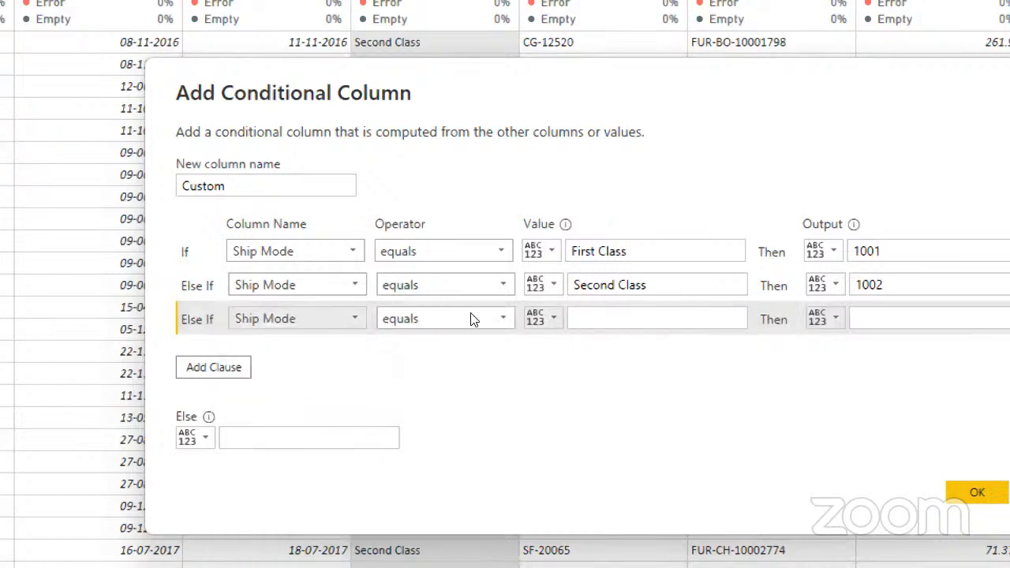
{"action": "left_click", "coordinate": [631, 318]}
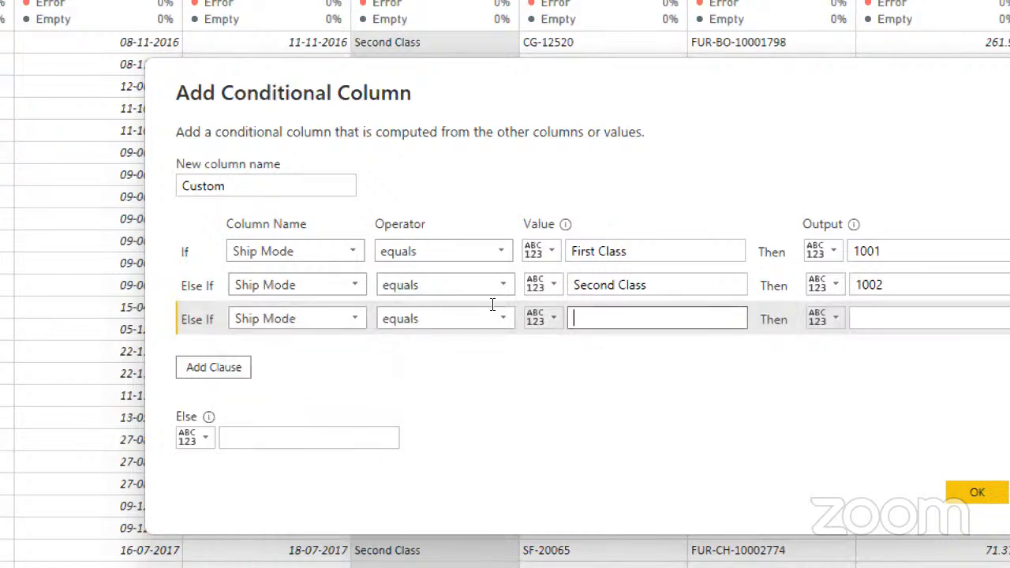
{"action": "type", "text": "F"}
{"action": "key", "text": "BackSpace"}
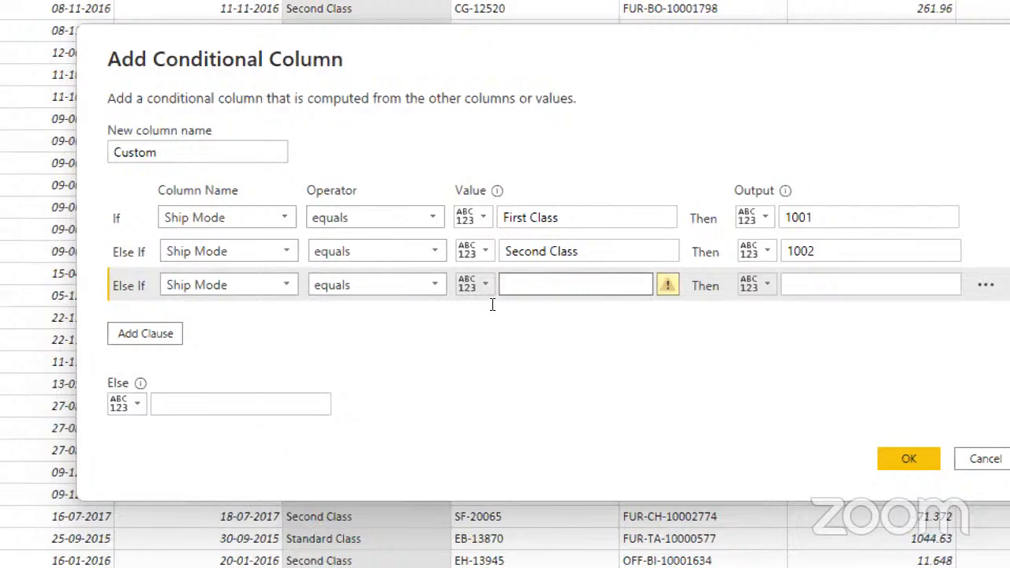
{"action": "type", "text": "Same Da"}
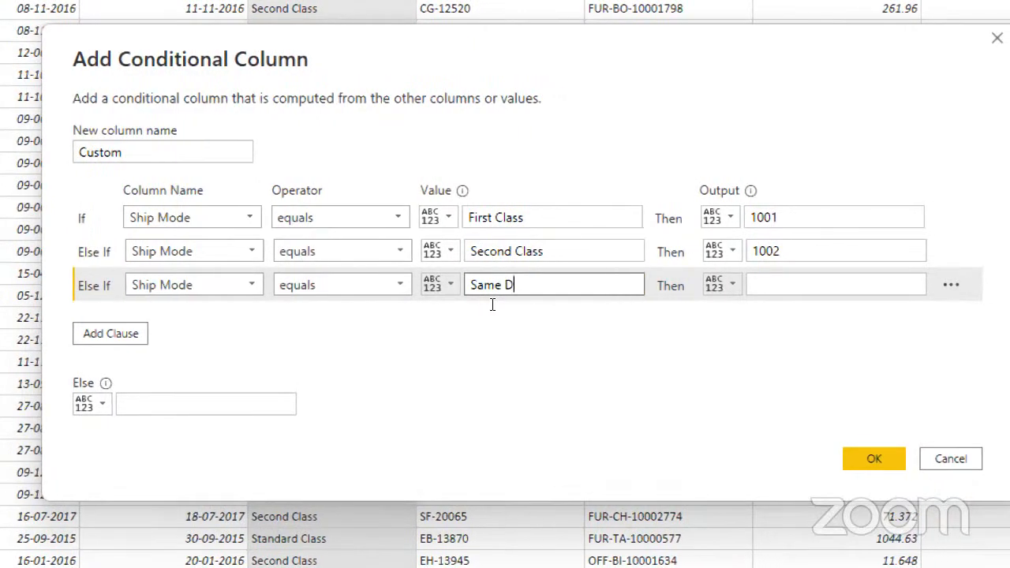
{"action": "type", "text": "y"}
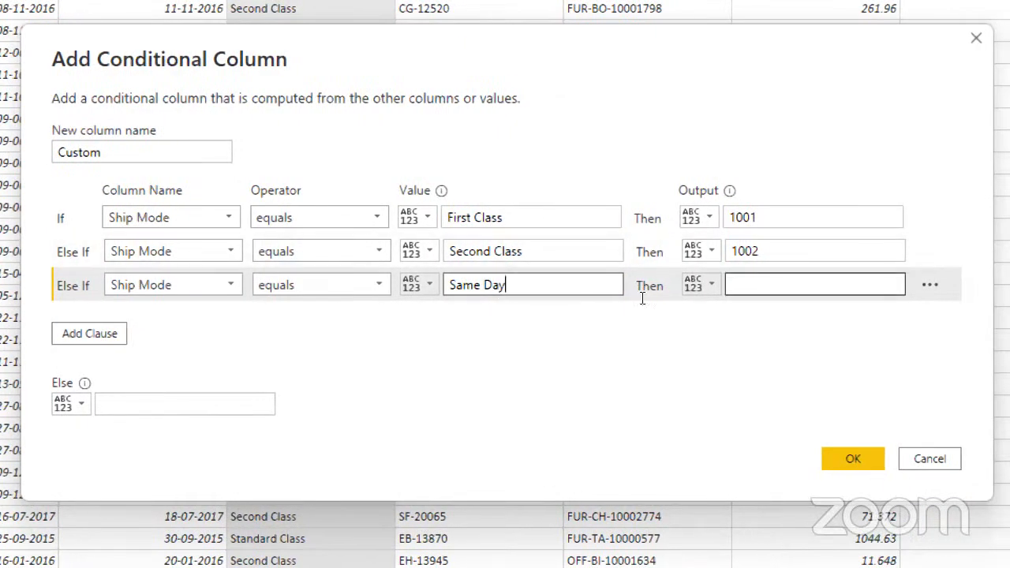
{"action": "type", "text": "1003"}
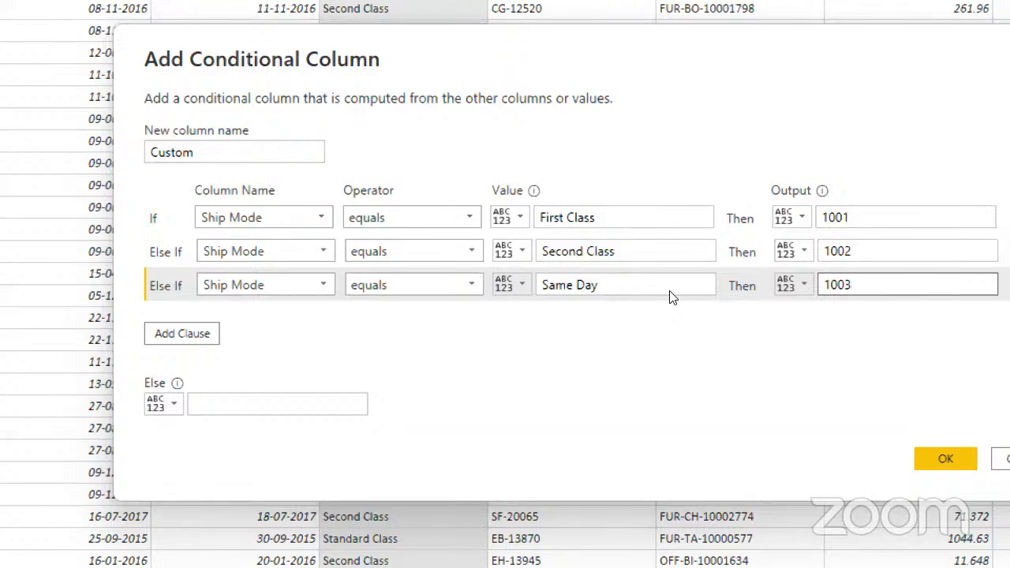
Set the Else output to 1004, name the new column ShipModeid and create the conditional column
{"action": "left_click", "coordinate": [341, 401]}
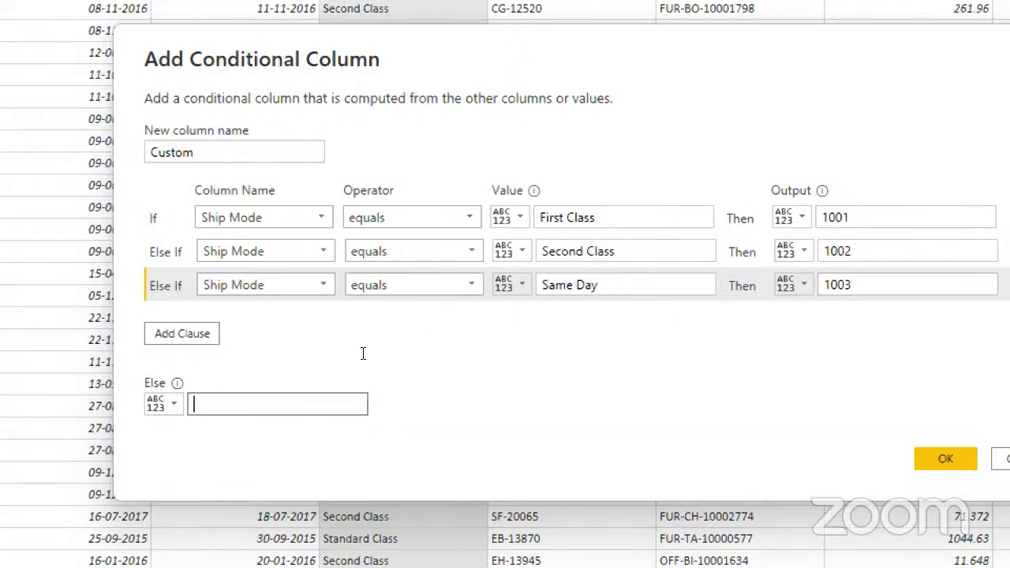
{"action": "type", "text": "1004"}
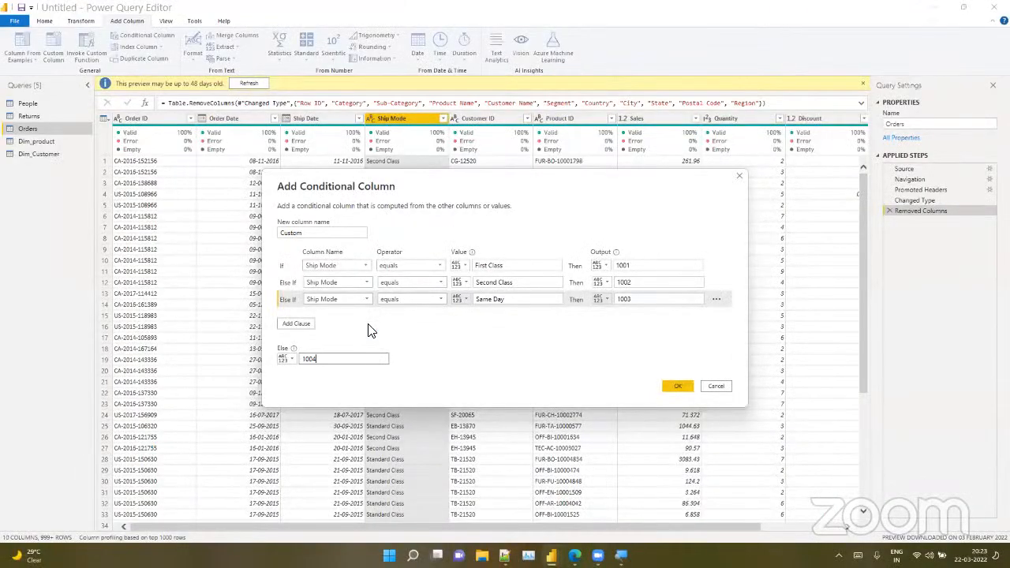
{"action": "left_click", "coordinate": [308, 235]}
{"action": "key", "text": "ctrl+a"}
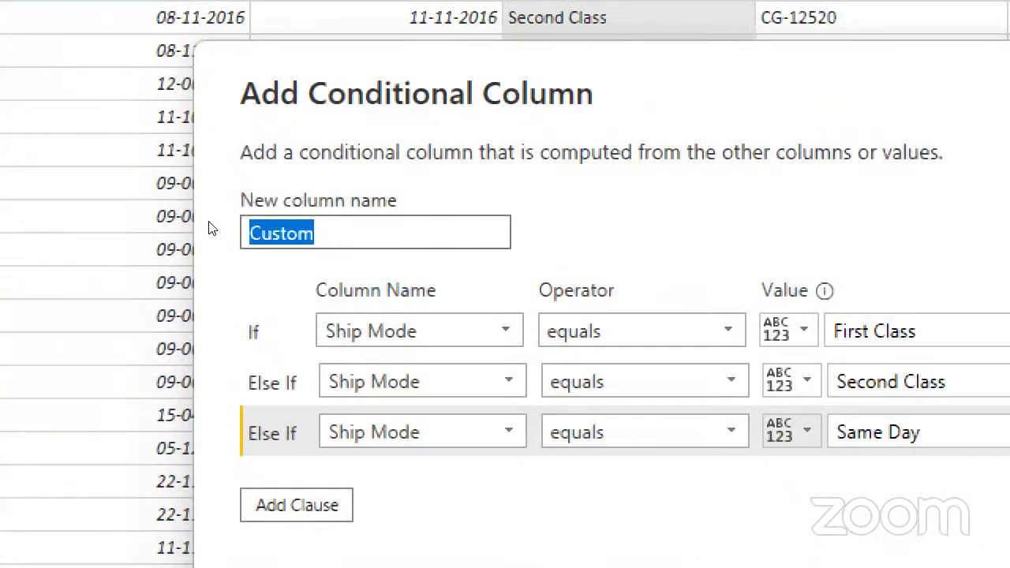
{"action": "key", "text": "BackSpace"}
{"action": "type", "text": "Ship"}
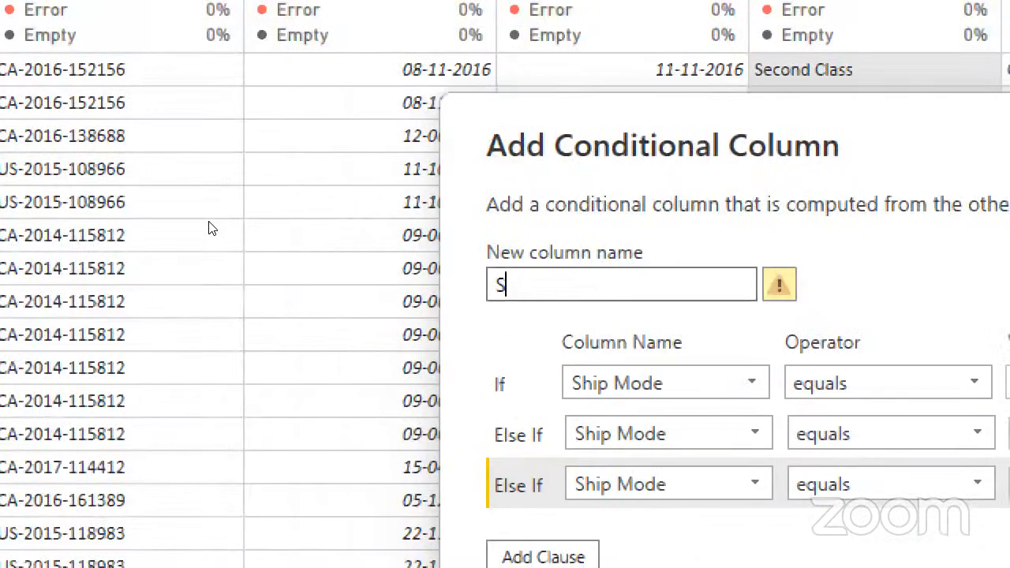
{"action": "type", "text": "Mode"}
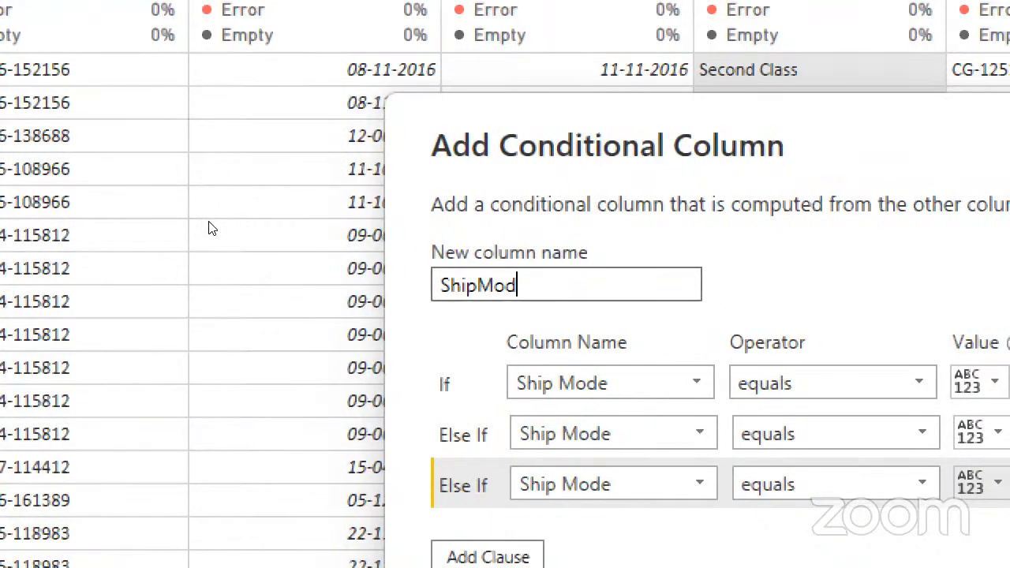
{"action": "type", "text": "i"}
{"action": "type", "text": "d"}
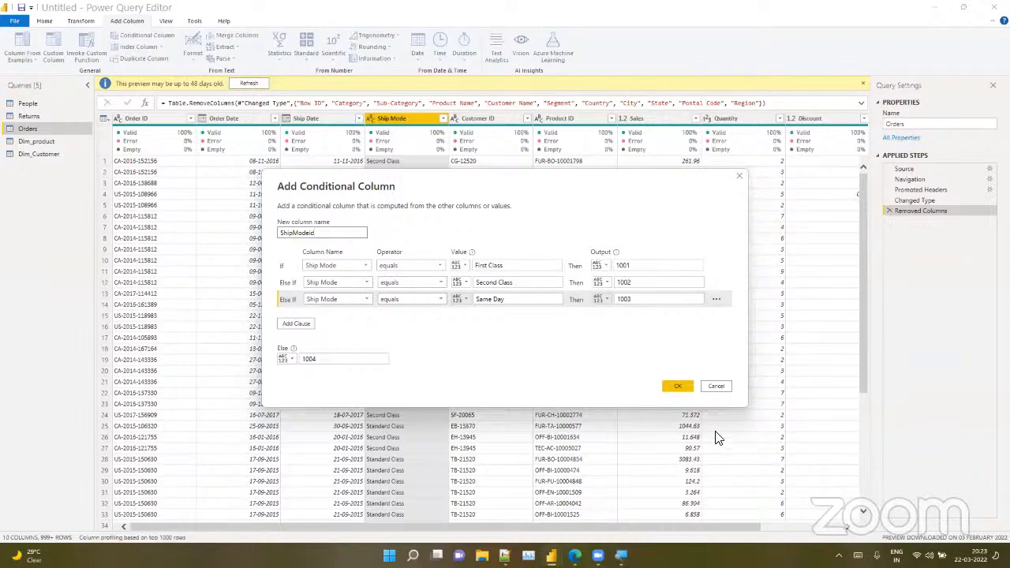
{"action": "left_click", "coordinate": [678, 389]}
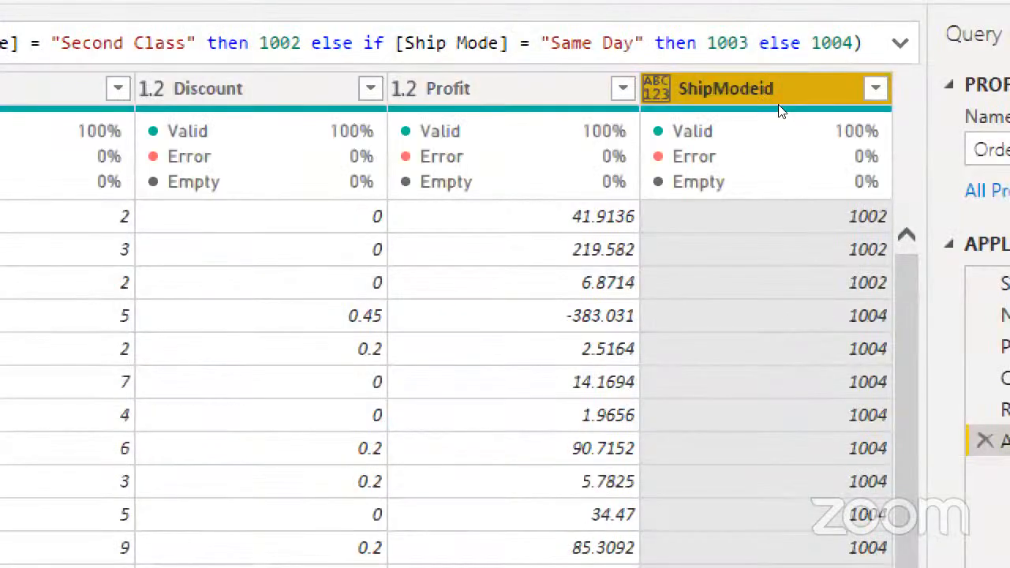
Change the ShipModeid column's data type to Whole Number and duplicate the Orders query
{"action": "left_click", "coordinate": [778, 102]}
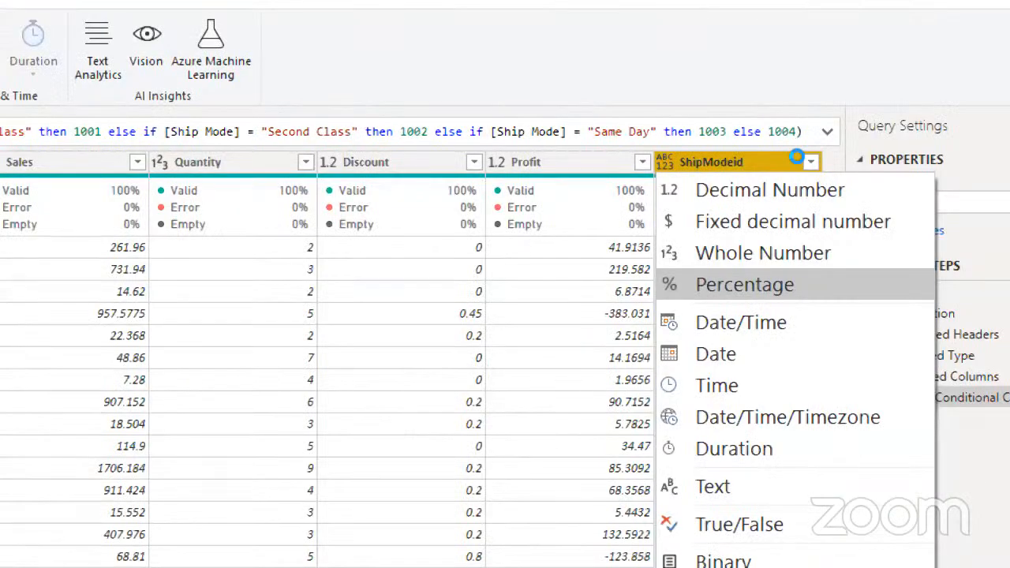
{"action": "left_click", "coordinate": [764, 252]}
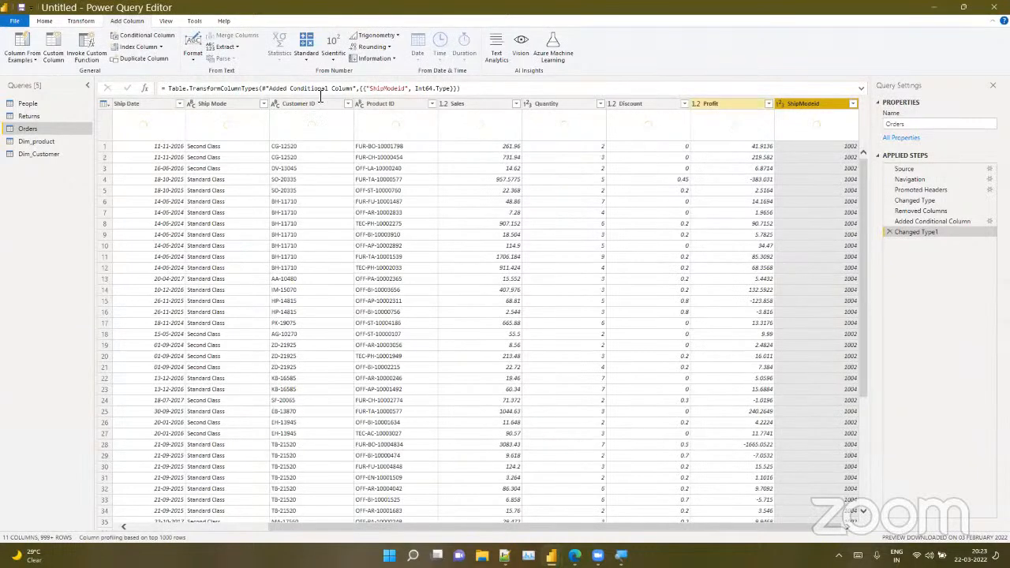
{"action": "right_click", "coordinate": [25, 131]}
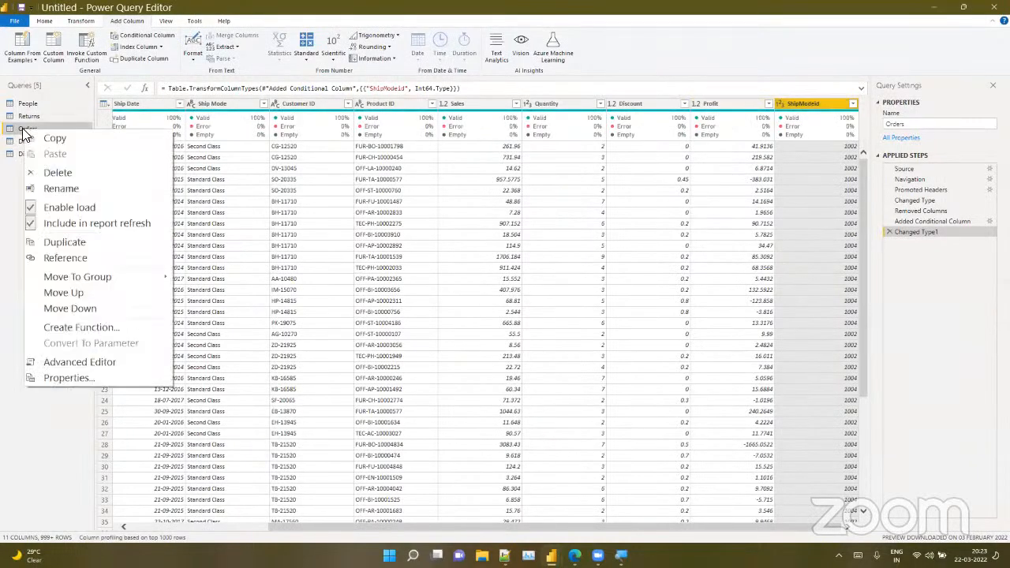
{"action": "left_click", "coordinate": [66, 240]}
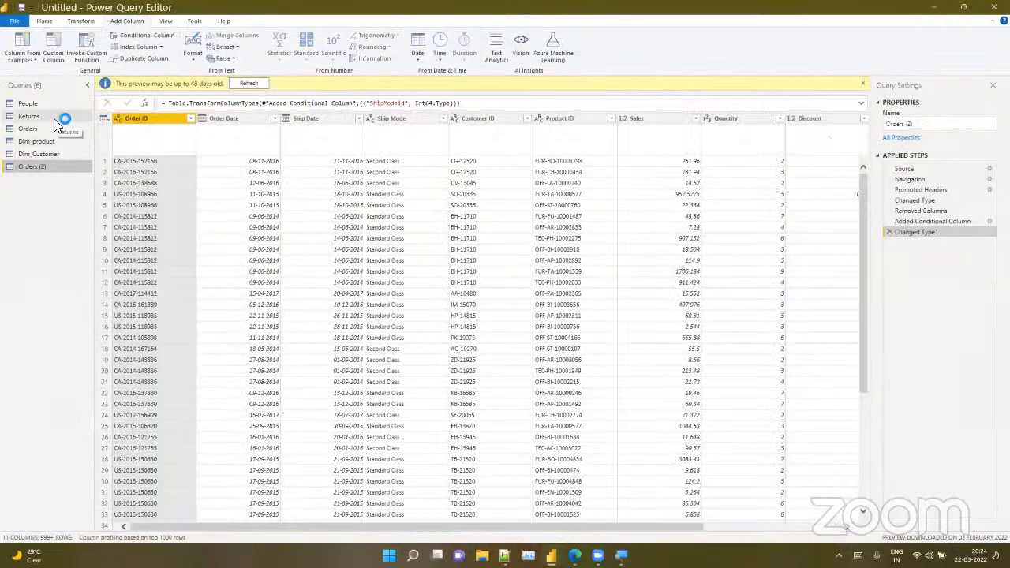
Keep only the Ship Mode and ShipModeid columns in the duplicated Orders query by removing all other columns
{"action": "left_click", "coordinate": [427, 118]}
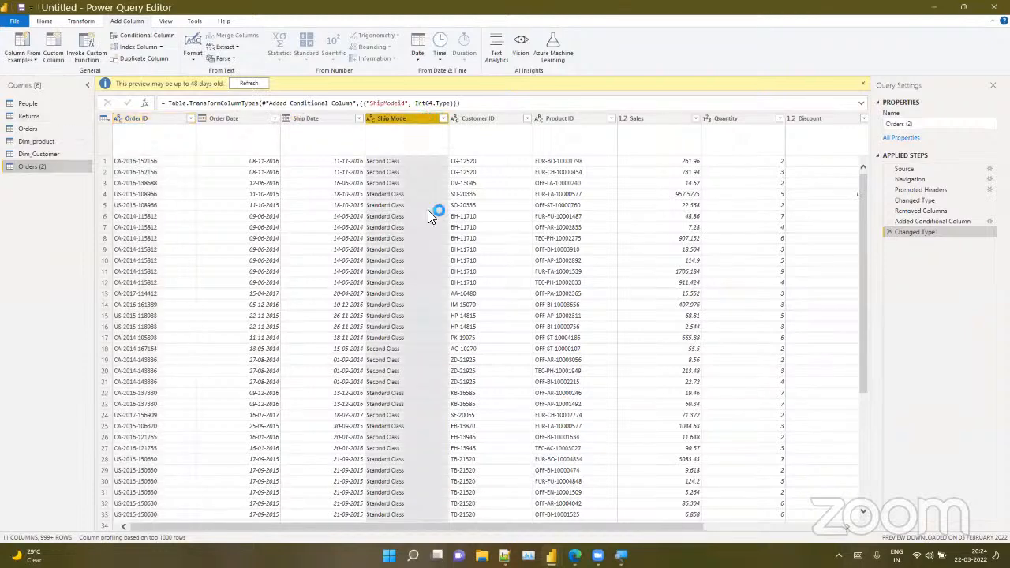
{"action": "left_click_drag", "start_coordinate": [431, 528], "coordinate": [600, 523]}
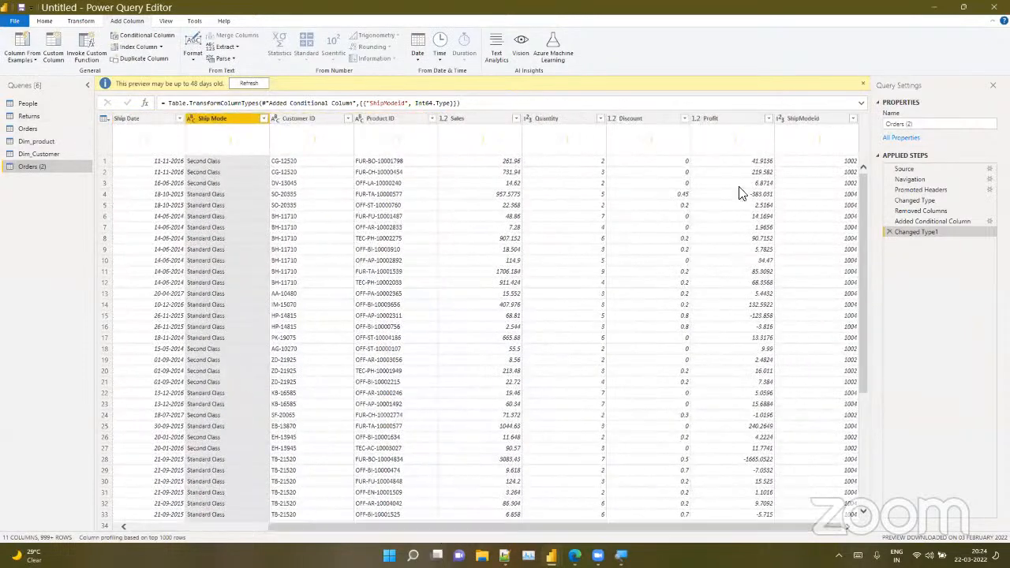
{"action": "left_click", "coordinate": [807, 122], "text": "ctrl"}
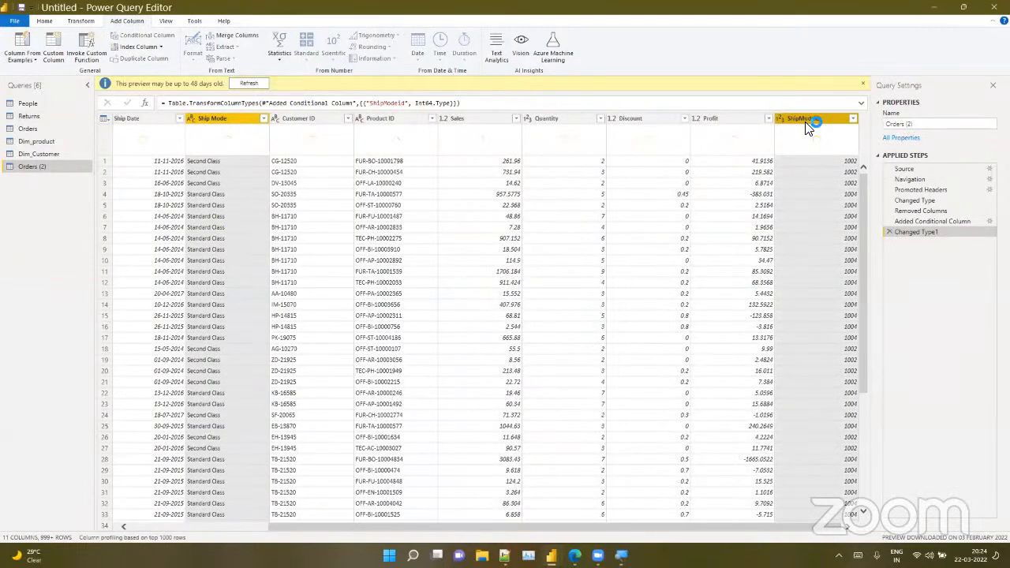
{"action": "right_click", "coordinate": [807, 126]}
{"action": "left_click", "coordinate": [818, 162]}
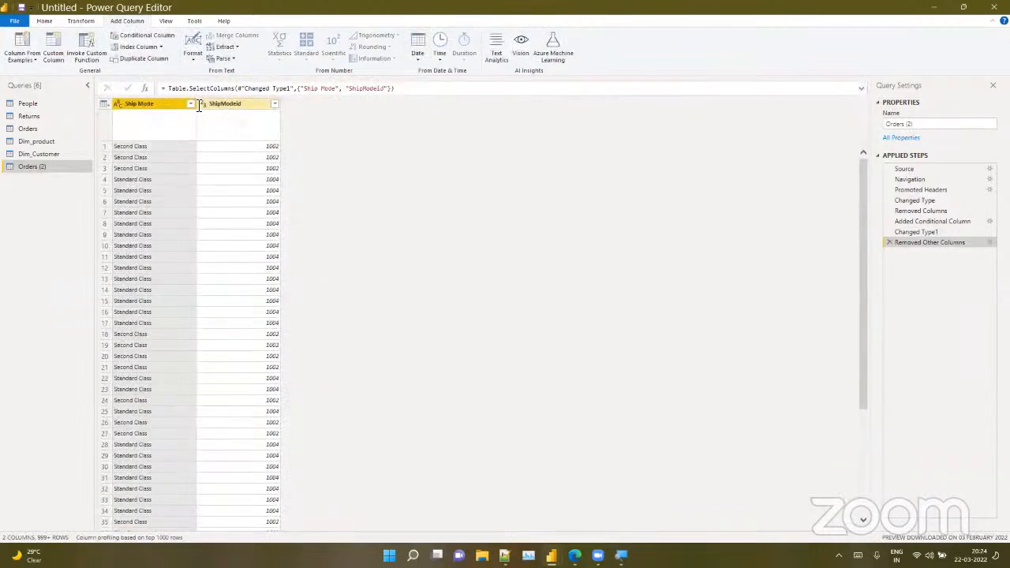
Move ShipModeid ahead of Ship Mode in the duplicated query and remove duplicate rows based on ShipModeid
{"action": "mouse_move", "coordinate": [201, 104]}
{"action": "left_mouse_down"}
{"action": "mouse_move", "coordinate": [135, 99]}
{"action": "mouse_move", "coordinate": [145, 116]}
{"action": "left_mouse_up"}
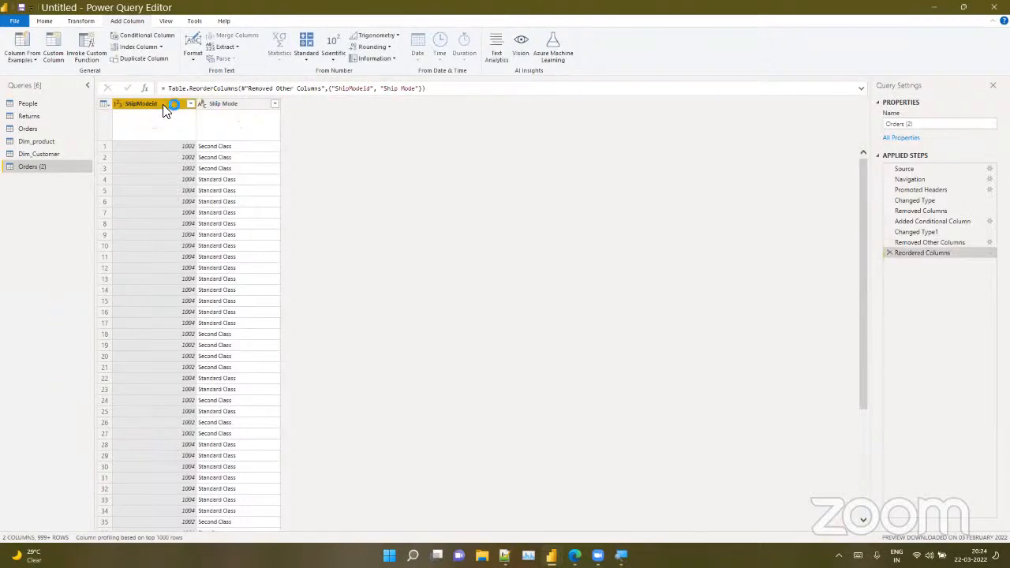
{"action": "right_click", "coordinate": [166, 111]}
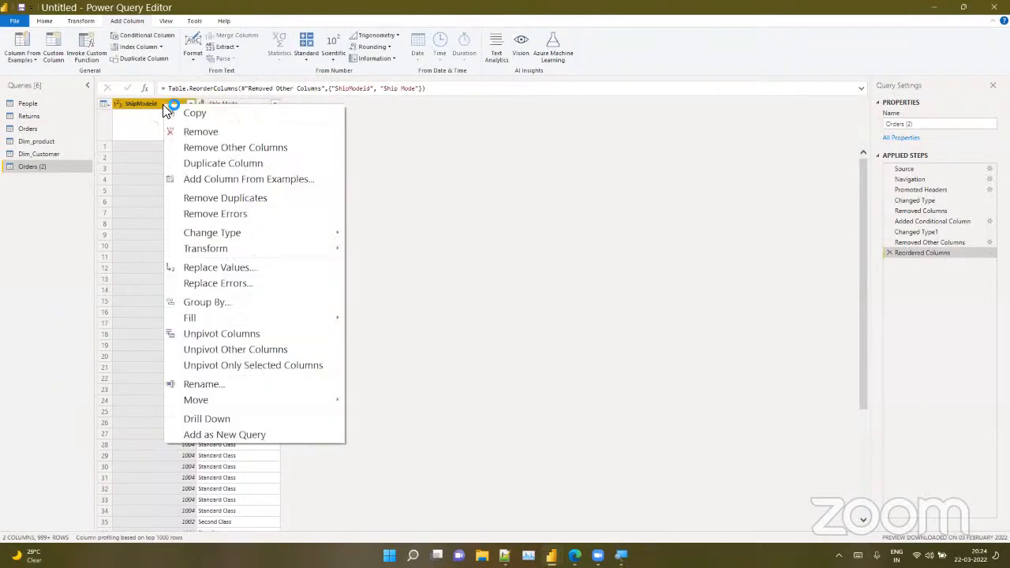
{"action": "left_click", "coordinate": [218, 198]}
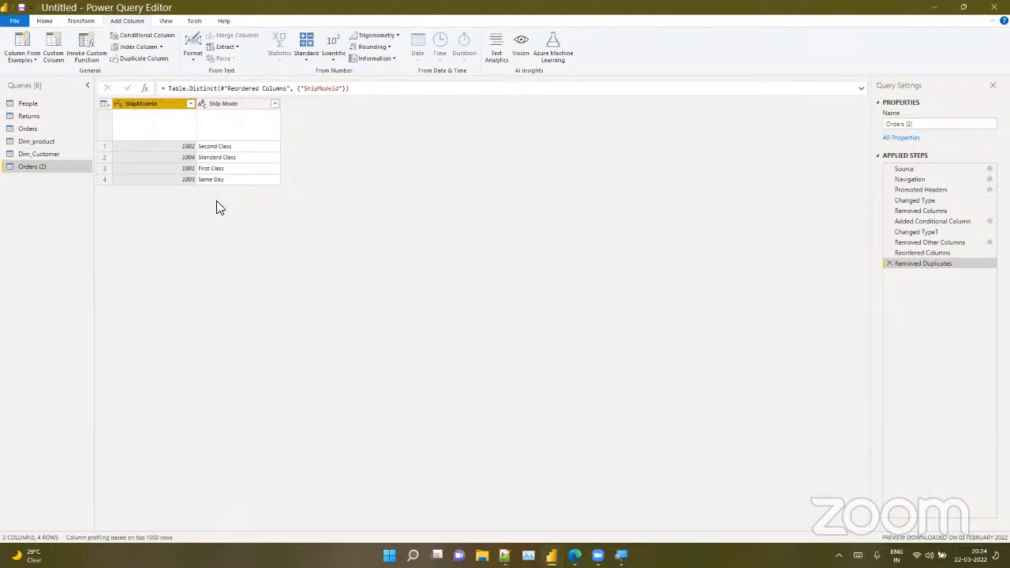
Remove the Ship Mode column from the original Orders query
{"action": "left_click", "coordinate": [30, 130]}
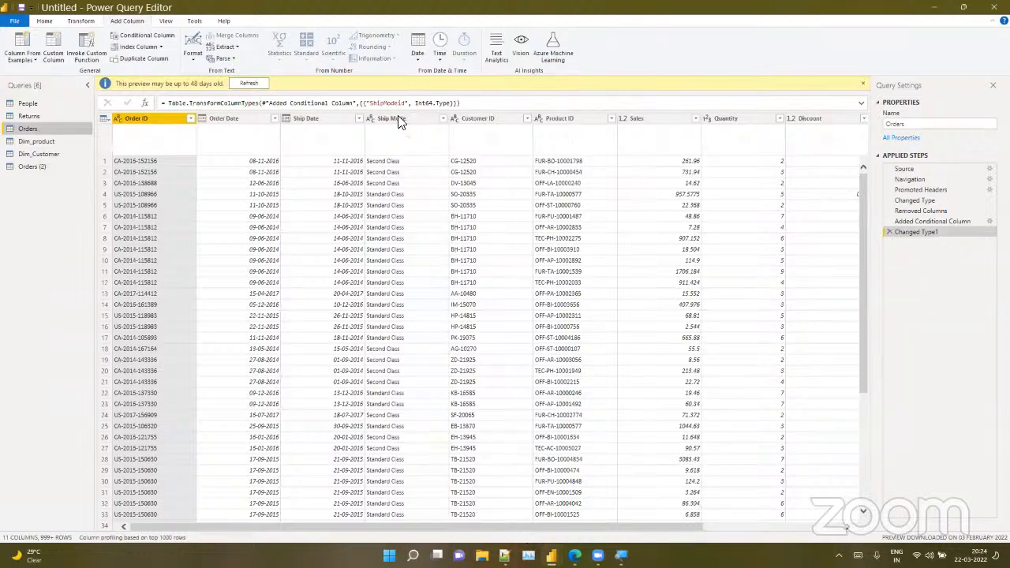
{"action": "left_click", "coordinate": [412, 150]}
{"action": "left_click_drag", "start_coordinate": [653, 525], "coordinate": [806, 498]}
{"action": "left_click_drag", "start_coordinate": [603, 525], "coordinate": [490, 221]}
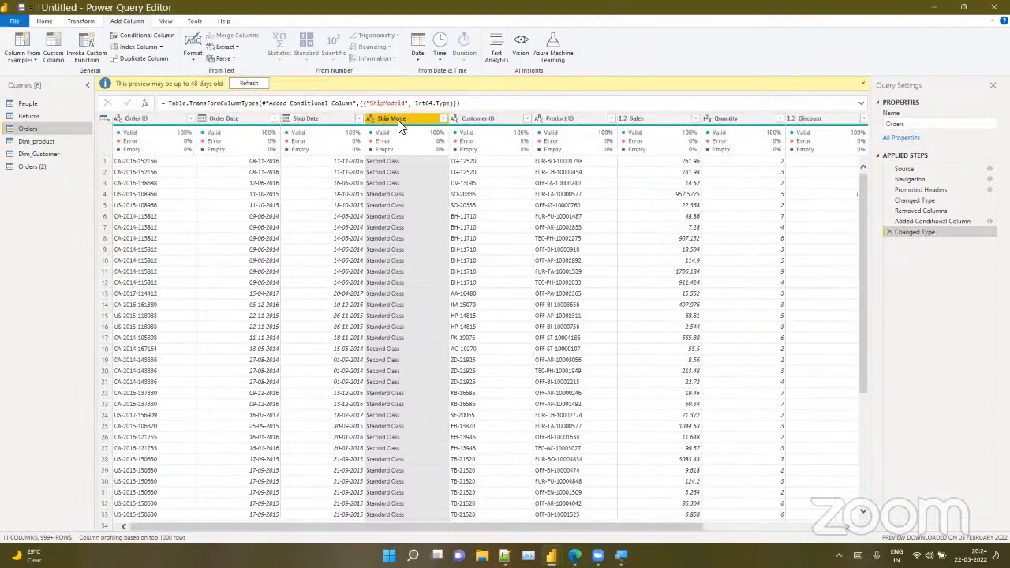
{"action": "right_click", "coordinate": [398, 120]}
{"action": "left_click", "coordinate": [412, 150]}
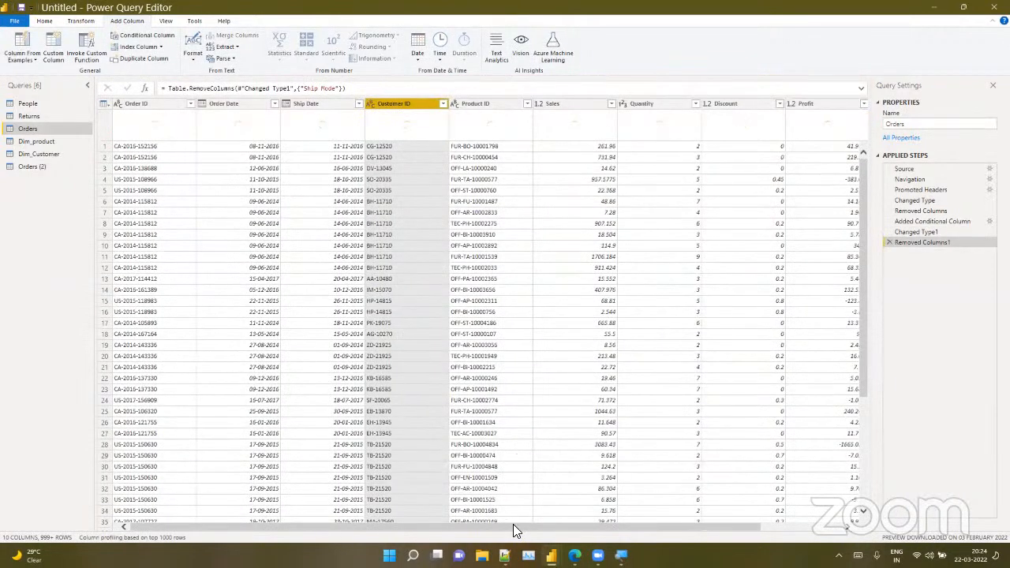
Move the ShipModeid column in Orders to sit between Order ID and Order Date
{"action": "left_click", "coordinate": [513, 526]}
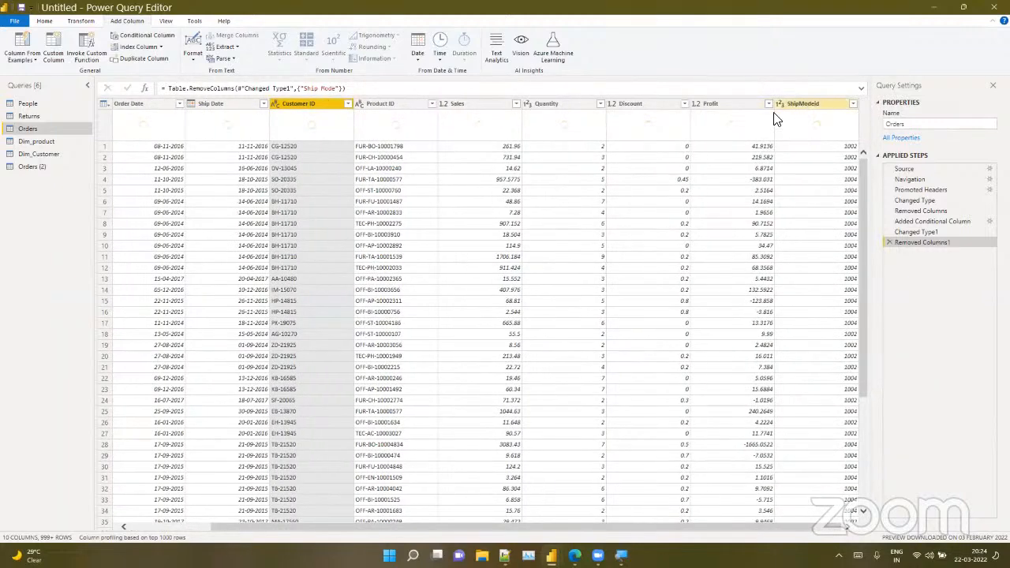
{"action": "mouse_move", "coordinate": [802, 104]}
{"action": "left_mouse_down"}
{"action": "mouse_move", "coordinate": [684, 158]}
{"action": "mouse_move", "coordinate": [7, 190]}
{"action": "mouse_move", "coordinate": [5, 181]}
{"action": "mouse_move", "coordinate": [77, 176]}
{"action": "mouse_move", "coordinate": [90, 163]}
{"action": "mouse_move", "coordinate": [214, 143]}
{"action": "left_mouse_up"}
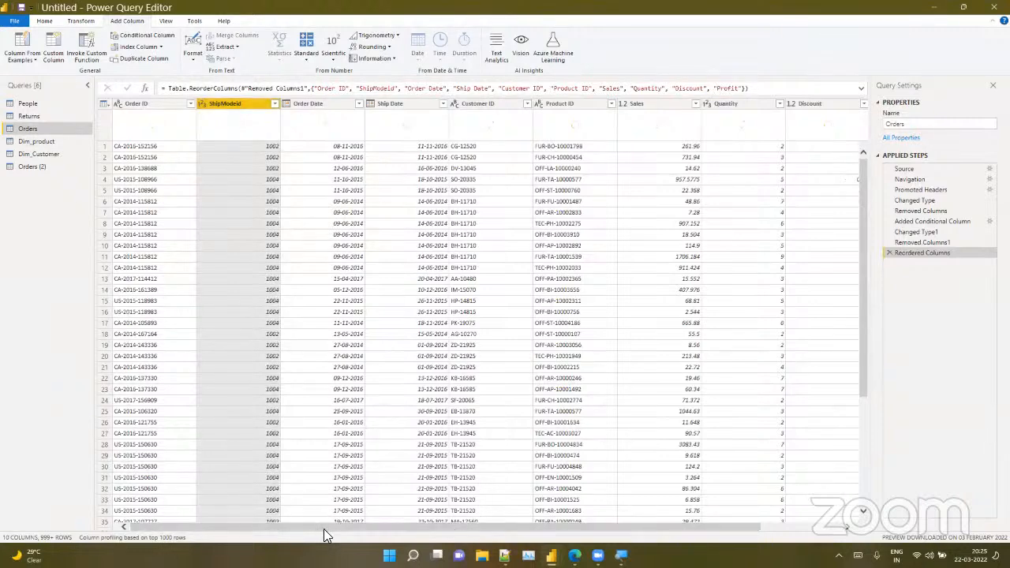
{"action": "left_click_drag", "start_coordinate": [410, 527], "coordinate": [524, 513]}
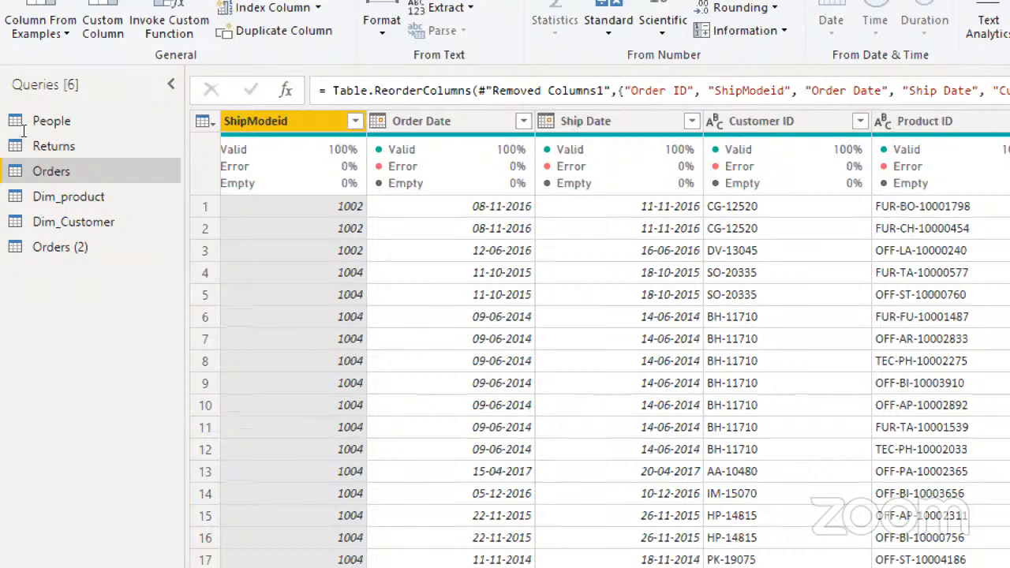
Rename the Orders query as Fact_Sales
{"action": "key", "text": "F2"}
{"action": "type", "text": "Fact_S"}
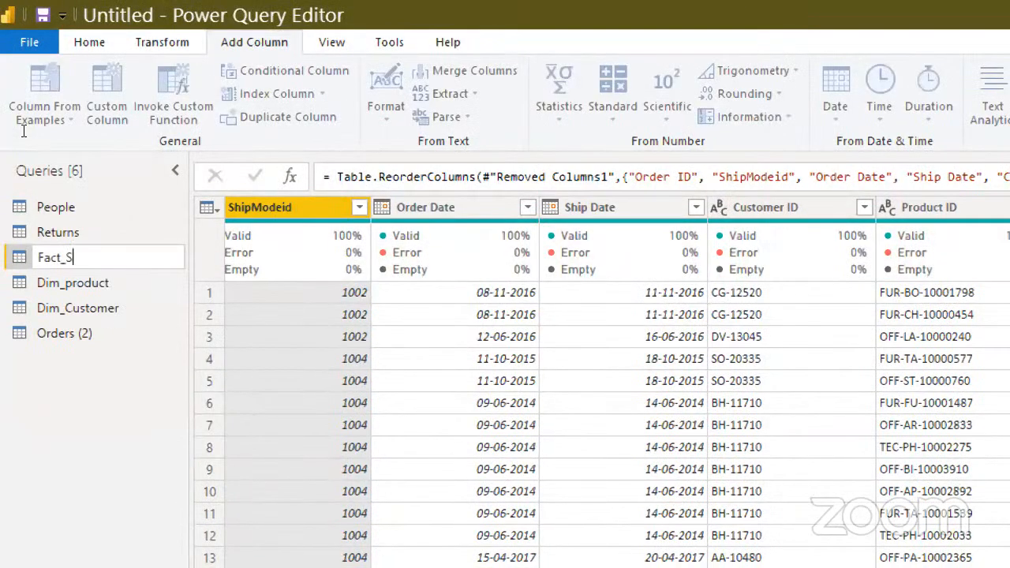
{"action": "type", "text": "ales"}
{"action": "key", "text": "Return"}
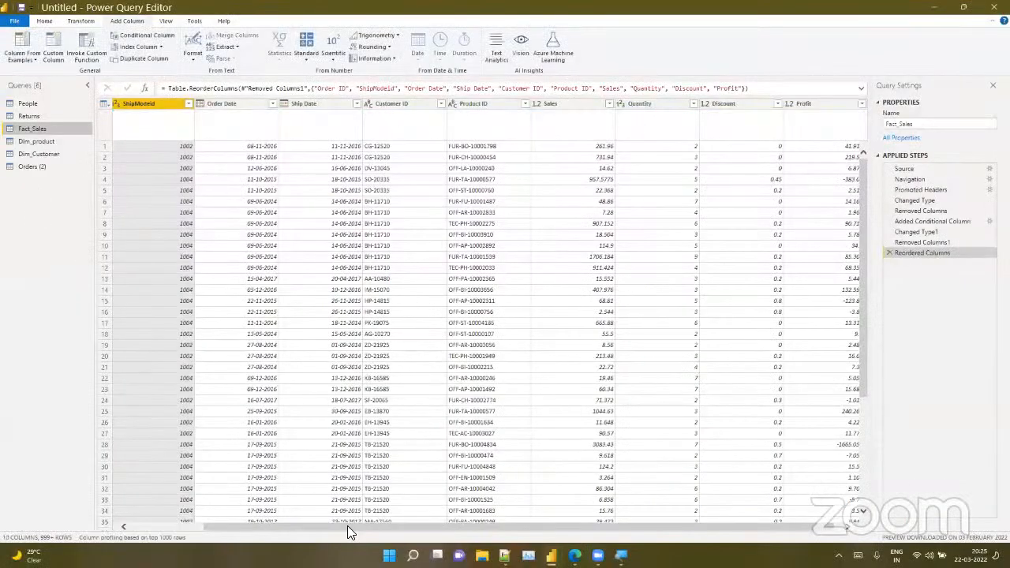
Rename the Orders (2) query as Dim_ShipMode
{"action": "left_click_drag", "start_coordinate": [217, 527], "coordinate": [558, 521]}
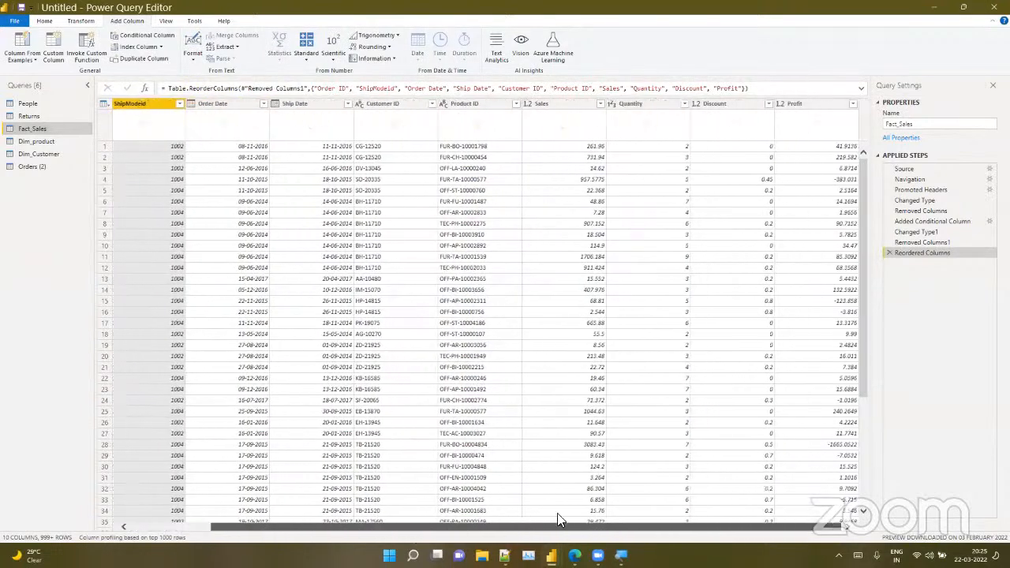
{"action": "left_click", "coordinate": [27, 154]}
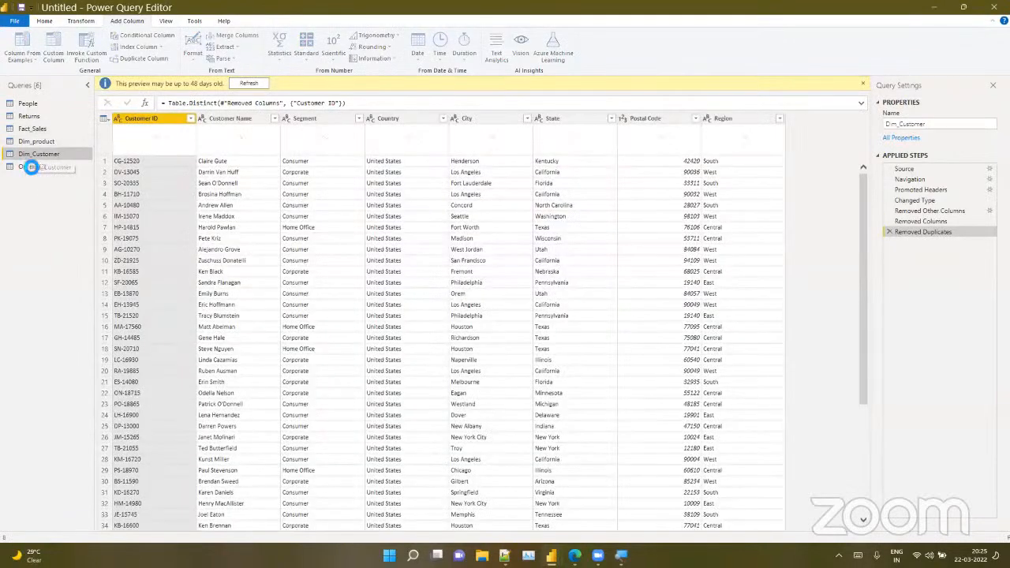
{"action": "left_click", "coordinate": [28, 167]}
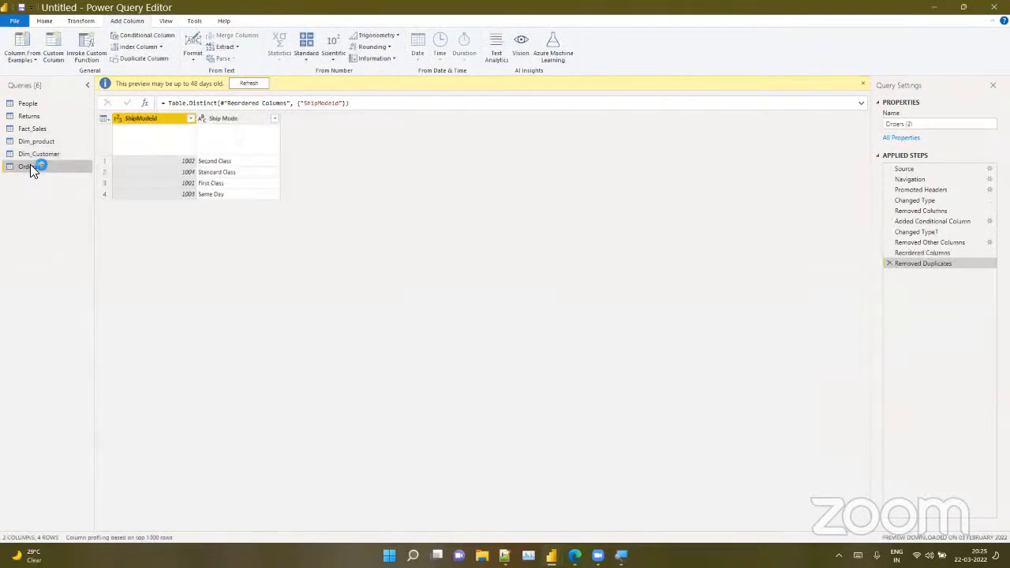
{"action": "double_click", "coordinate": [31, 167]}
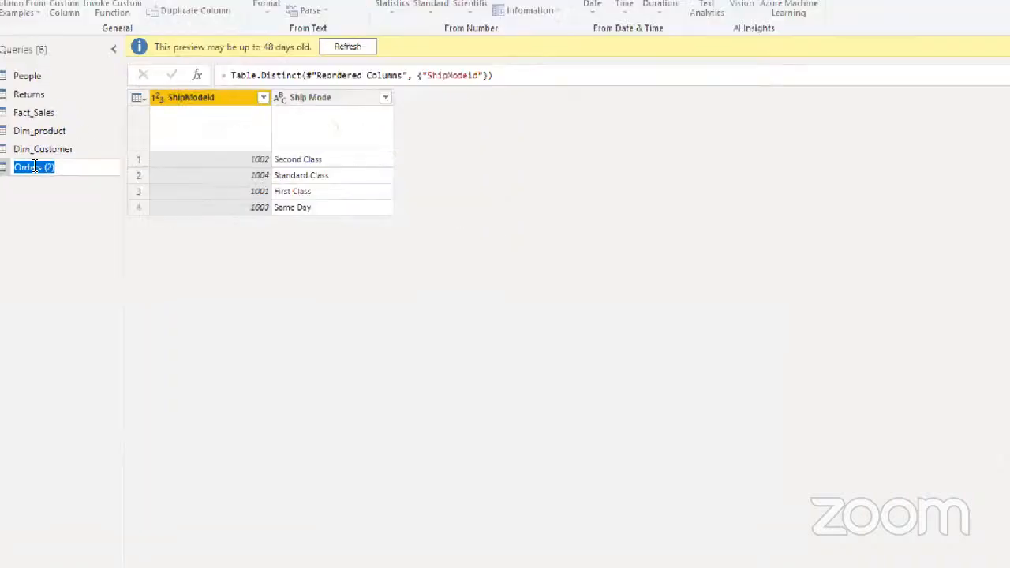
{"action": "key", "text": "BackSpace"}
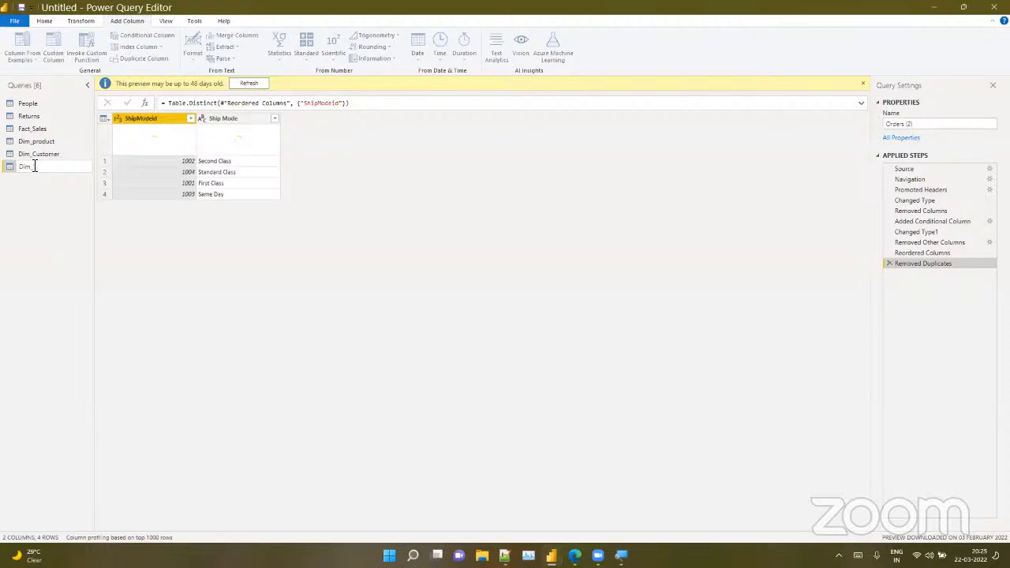
{"action": "type", "text": "ShipMode"}
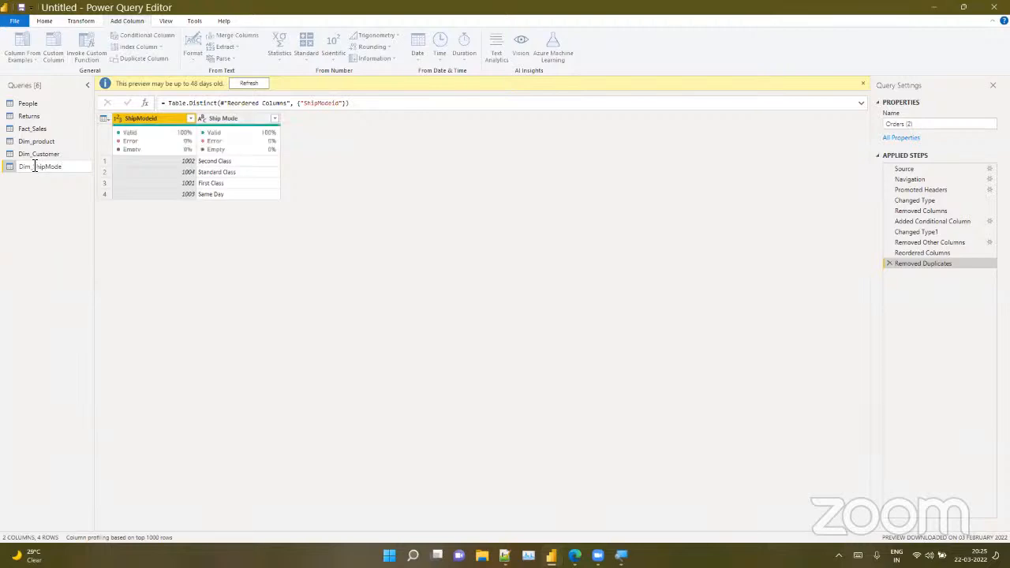
{"action": "left_click", "coordinate": [43, 232]}
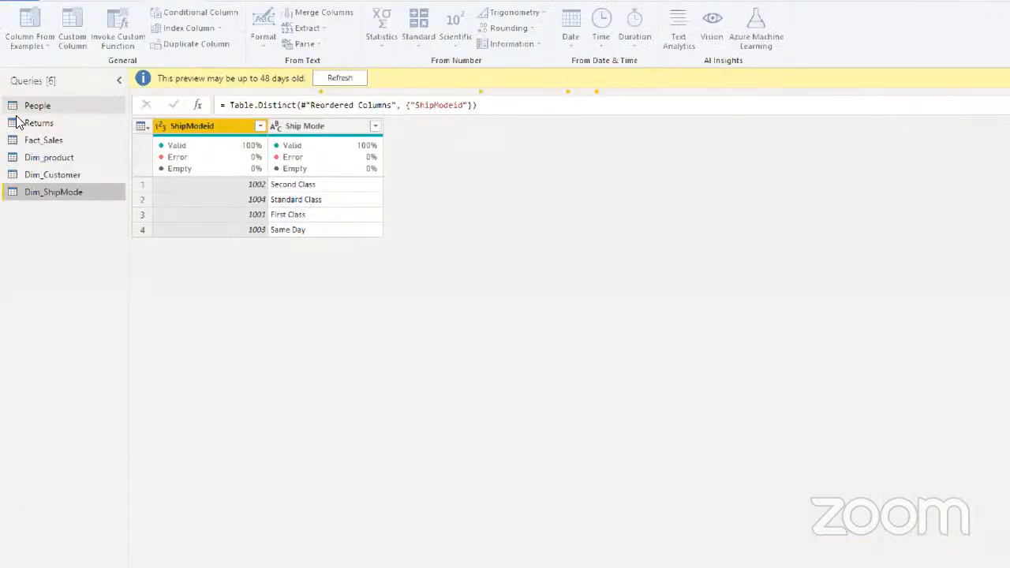
Remove the Returned column from the Returns query, keeping only Order ID
{"action": "left_click", "coordinate": [49, 167]}
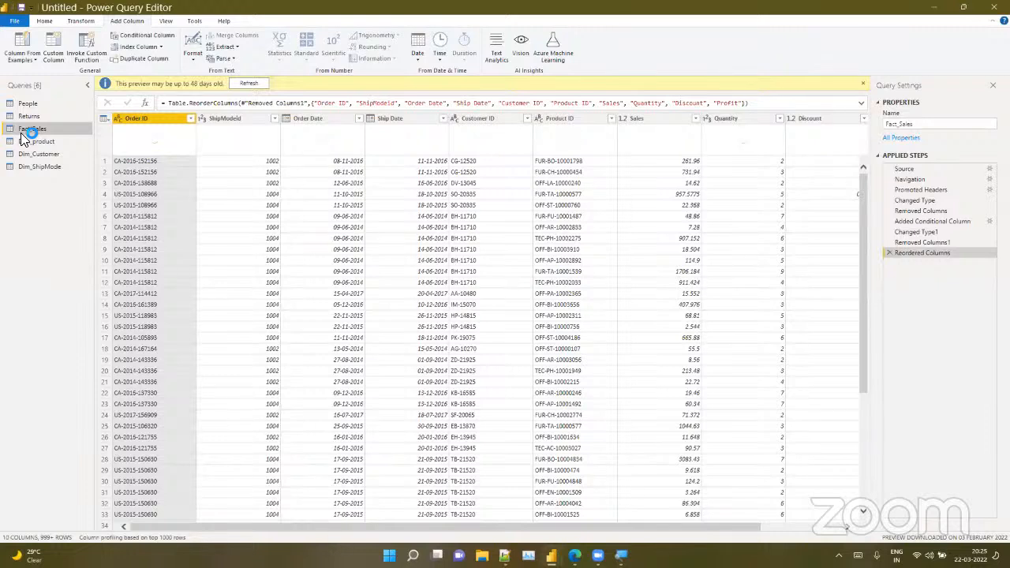
{"action": "left_click", "coordinate": [27, 119]}
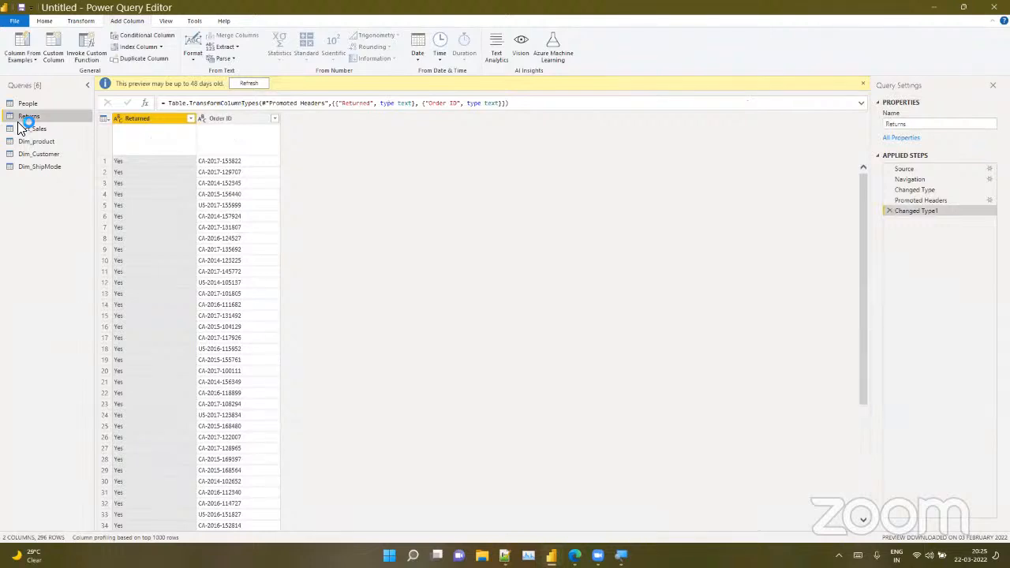
{"action": "left_click", "coordinate": [162, 119]}
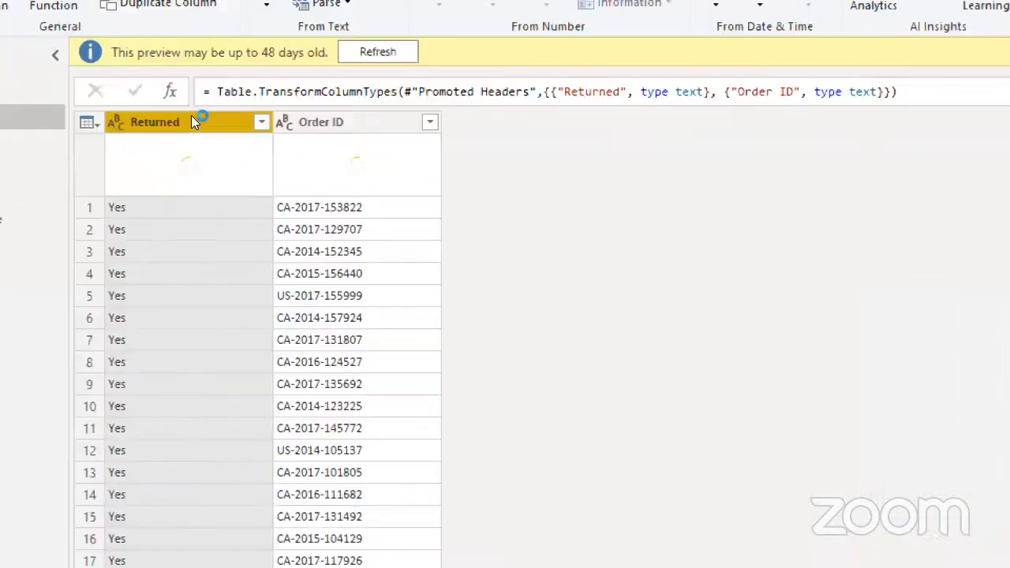
{"action": "key", "text": "alt+Down"}
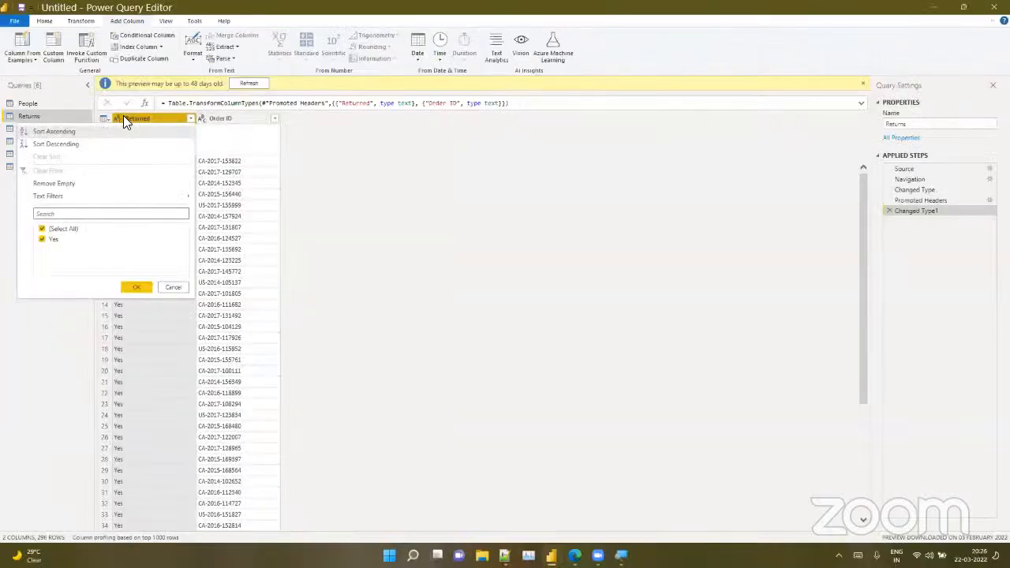
{"action": "left_click", "coordinate": [128, 117]}
{"action": "right_click", "coordinate": [128, 117]}
{"action": "left_click", "coordinate": [140, 147]}
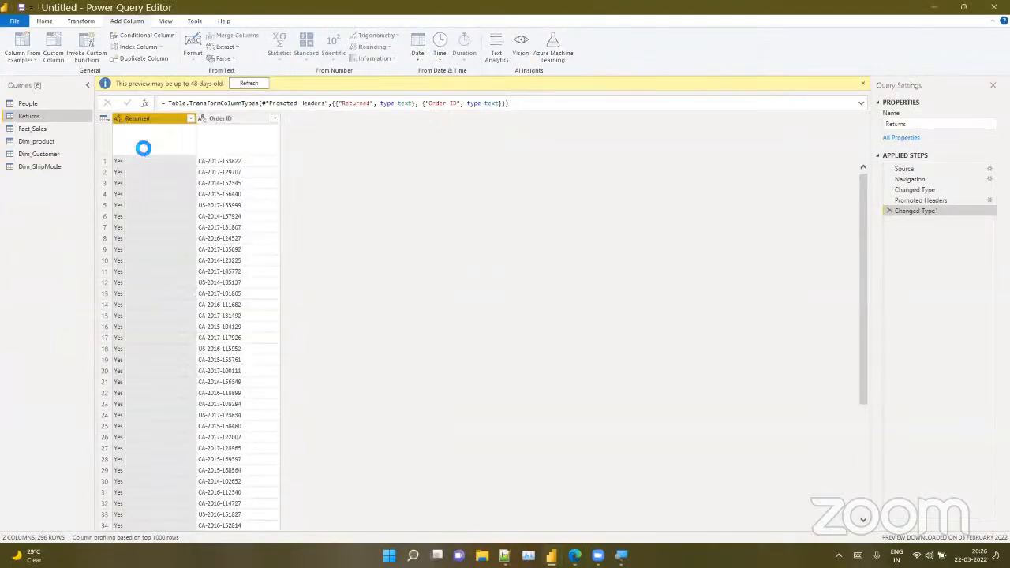
{"action": "left_click", "coordinate": [142, 110]}
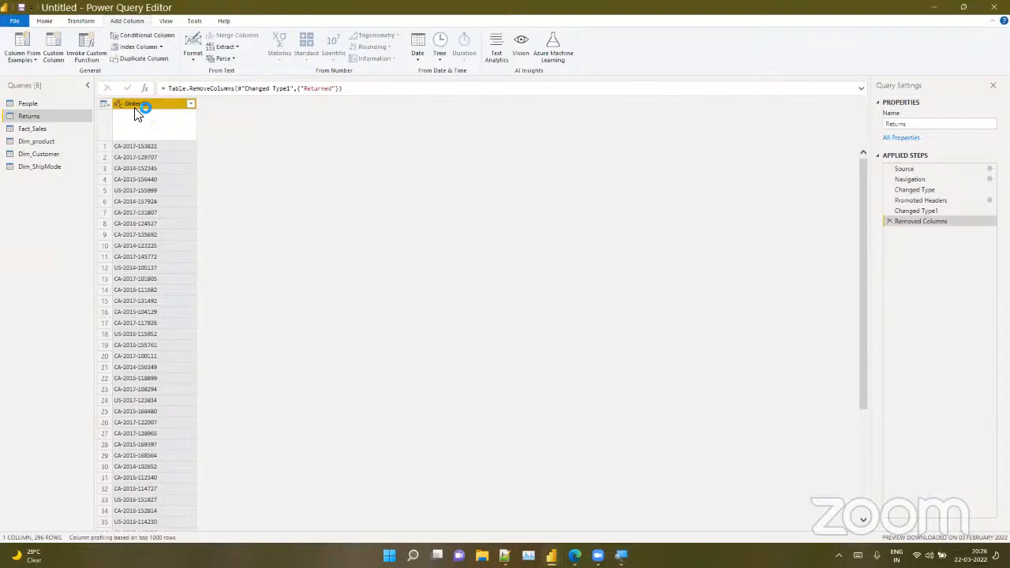
Merge the People query with Dim_Customer, matching Person to Customer Name with a Left Outer join
{"action": "left_click", "coordinate": [53, 102]}
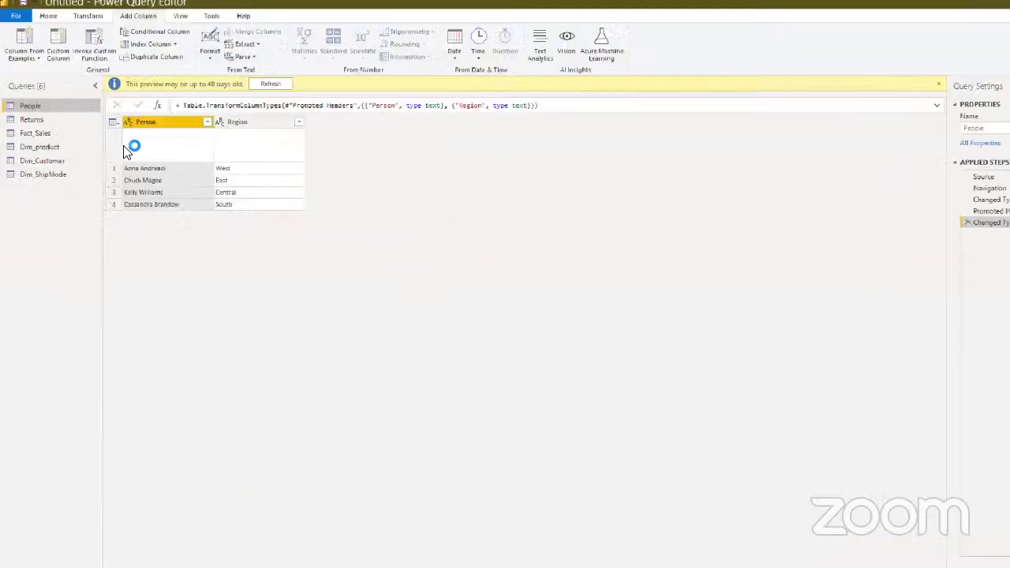
{"action": "left_click", "coordinate": [46, 19]}
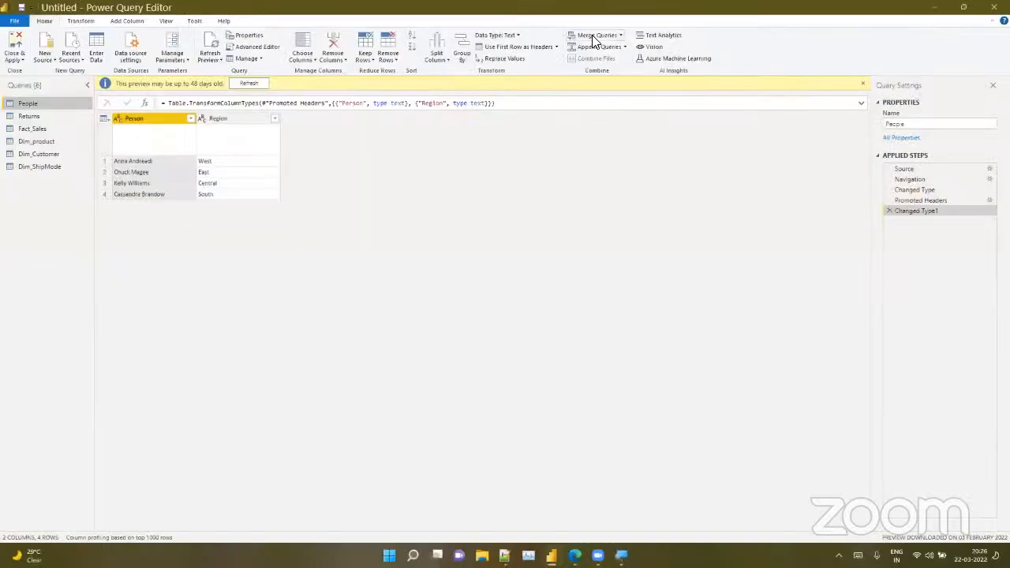
{"action": "left_click", "coordinate": [594, 37]}
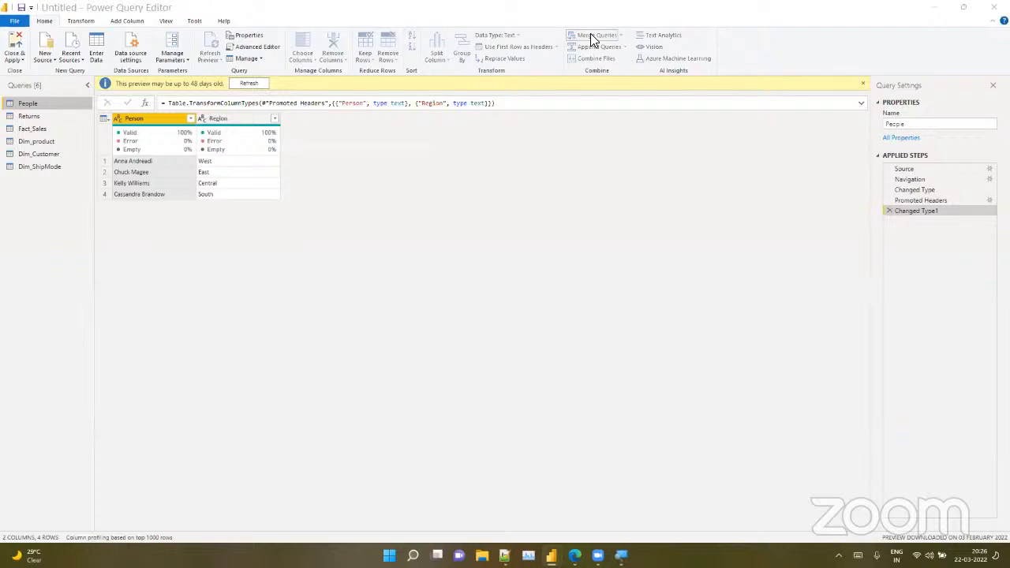
{"action": "left_click", "coordinate": [363, 180]}
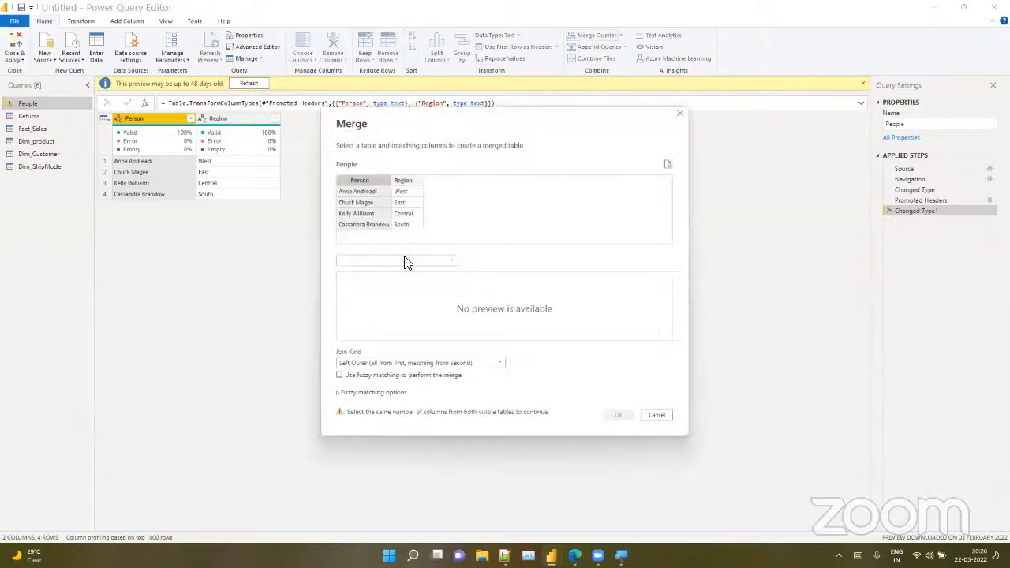
{"action": "left_click", "coordinate": [406, 261]}
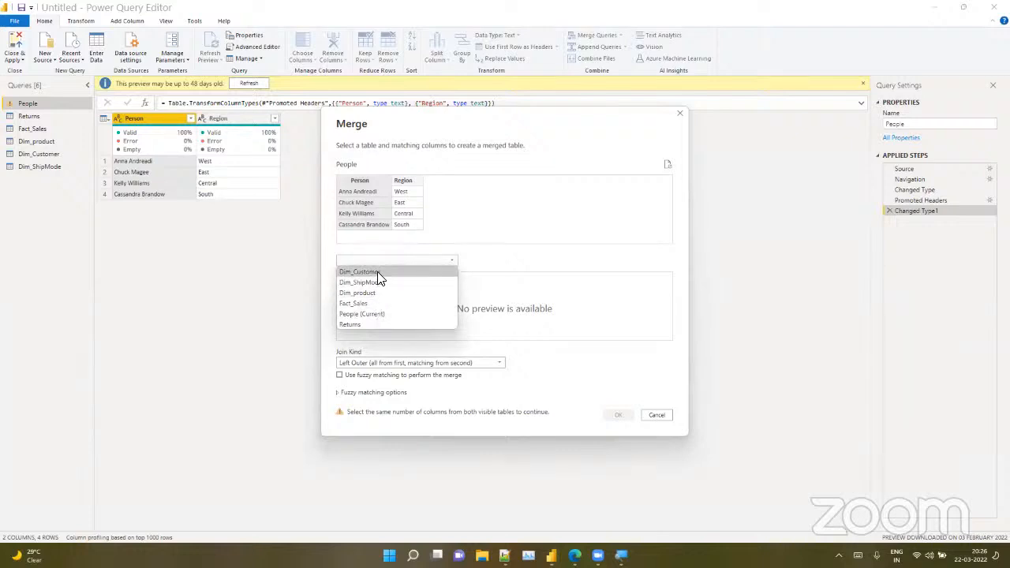
{"action": "left_click", "coordinate": [378, 273]}
{"action": "left_click", "coordinate": [395, 279]}
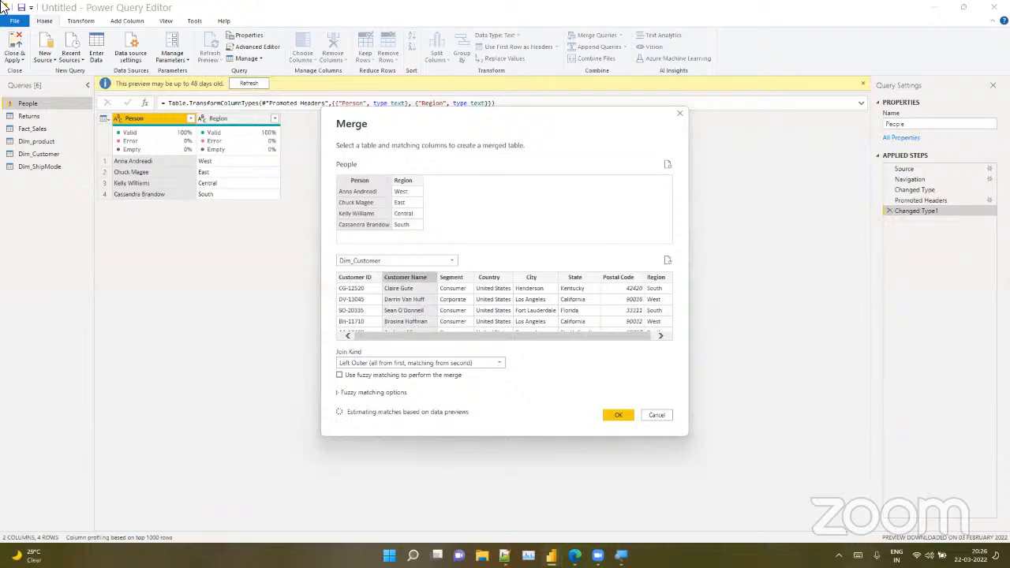
{"action": "left_click", "coordinate": [619, 415]}
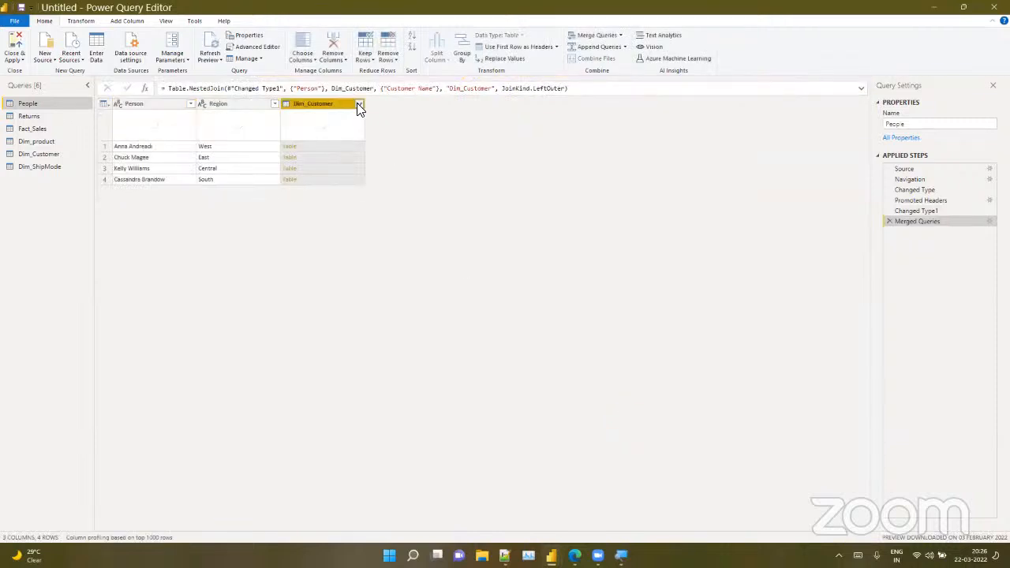
Expand the merged Dim_Customer column in People to include only Customer ID
{"action": "left_click", "coordinate": [358, 106]}
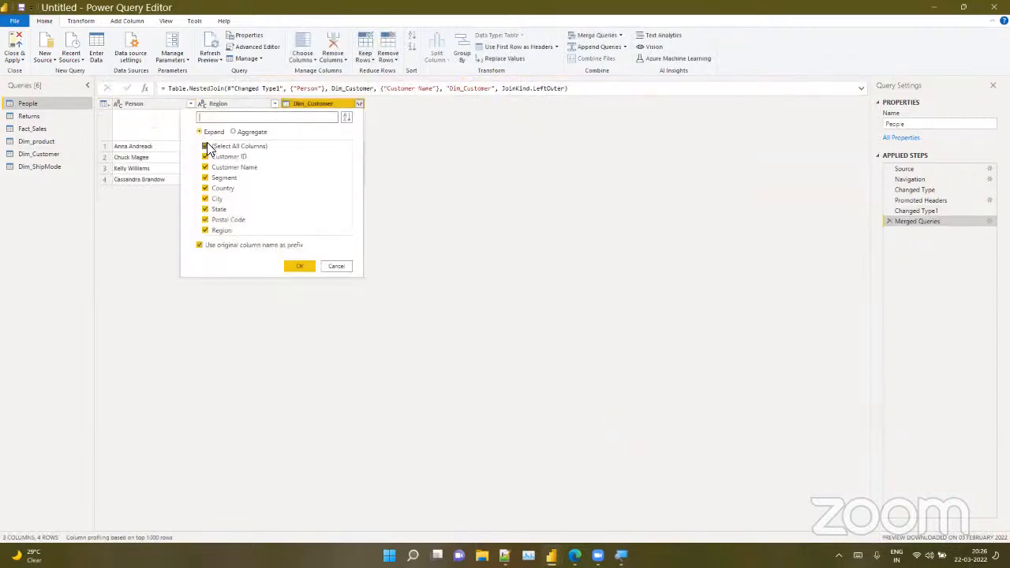
{"action": "left_click", "coordinate": [207, 146]}
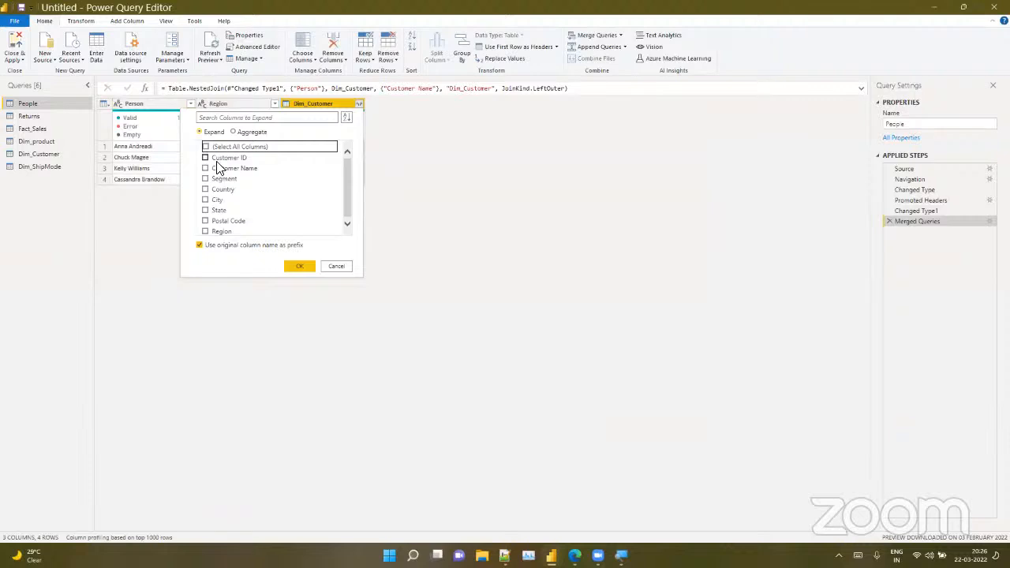
{"action": "left_click", "coordinate": [213, 158]}
{"action": "left_click", "coordinate": [300, 266]}
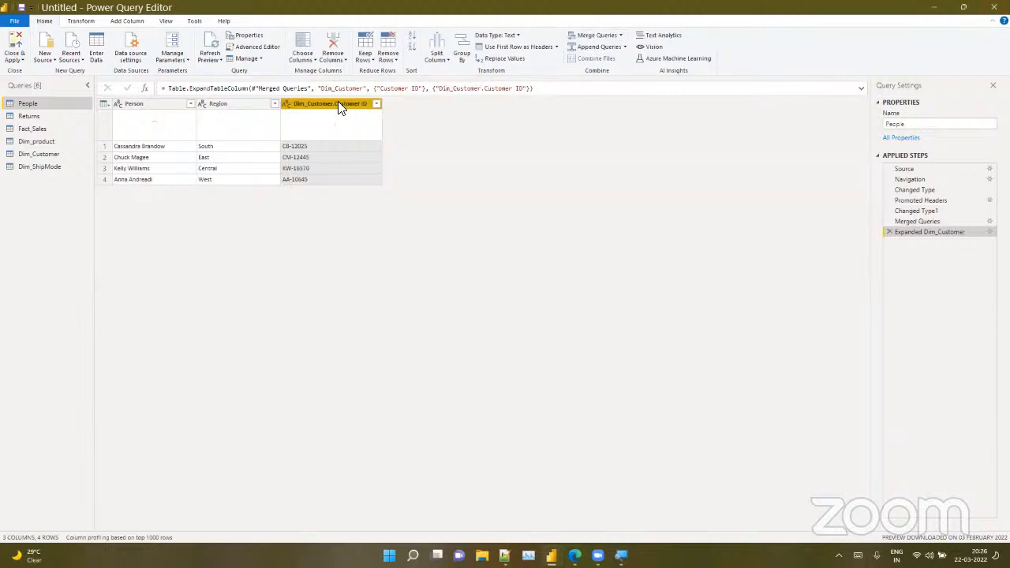
Move the expanded Dim_Customer.Customer ID column ahead of Person and rename it Customer ID
{"action": "left_click_drag", "start_coordinate": [338, 103], "coordinate": [87, 91]}
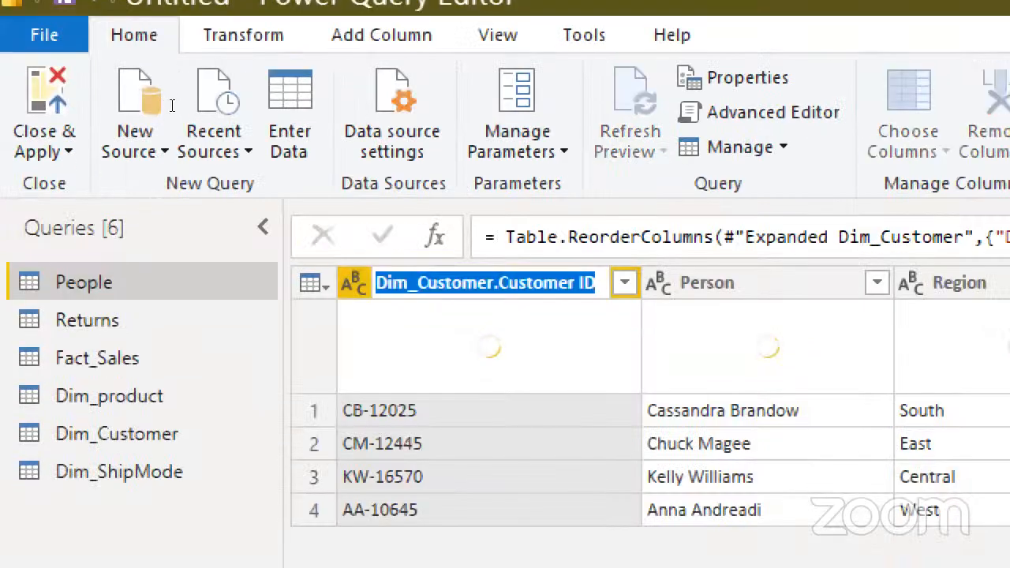
{"action": "left_click", "coordinate": [501, 282]}
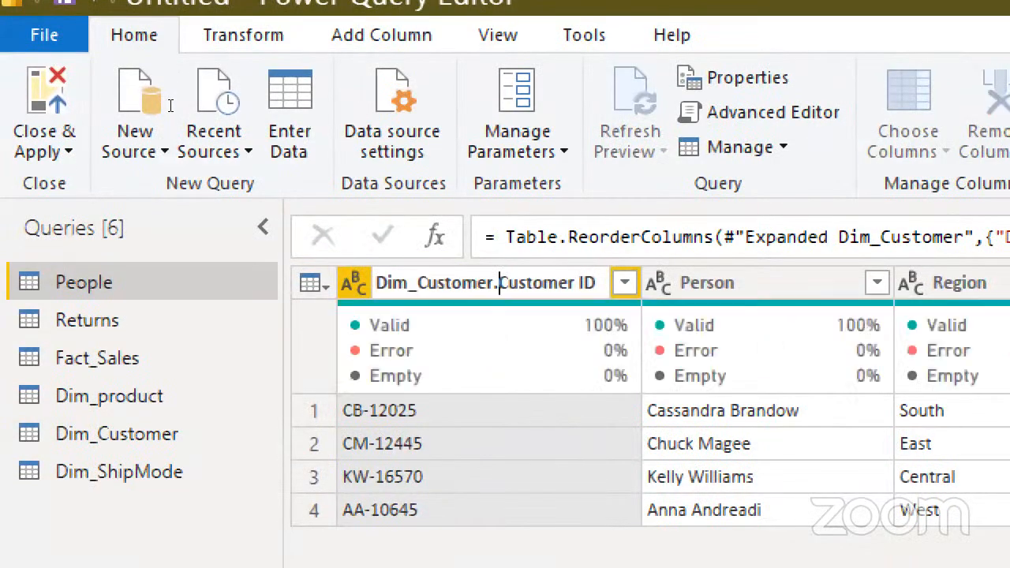
{"action": "key", "text": "BackSpace"}
{"action": "key", "text": "BackSpace"}
{"action": "key", "text": "BackSpace"}
{"action": "key", "text": "BackSpace"}
{"action": "key", "text": "BackSpace"}
{"action": "key", "text": "BackSpace"}
{"action": "key", "text": "BackSpace"}
{"action": "key", "text": "BackSpace"}
{"action": "key", "text": "BackSpace"}
{"action": "key", "text": "BackSpace"}
{"action": "key", "text": "BackSpace"}
{"action": "key", "text": "BackSpace"}
{"action": "key", "text": "BackSpace"}
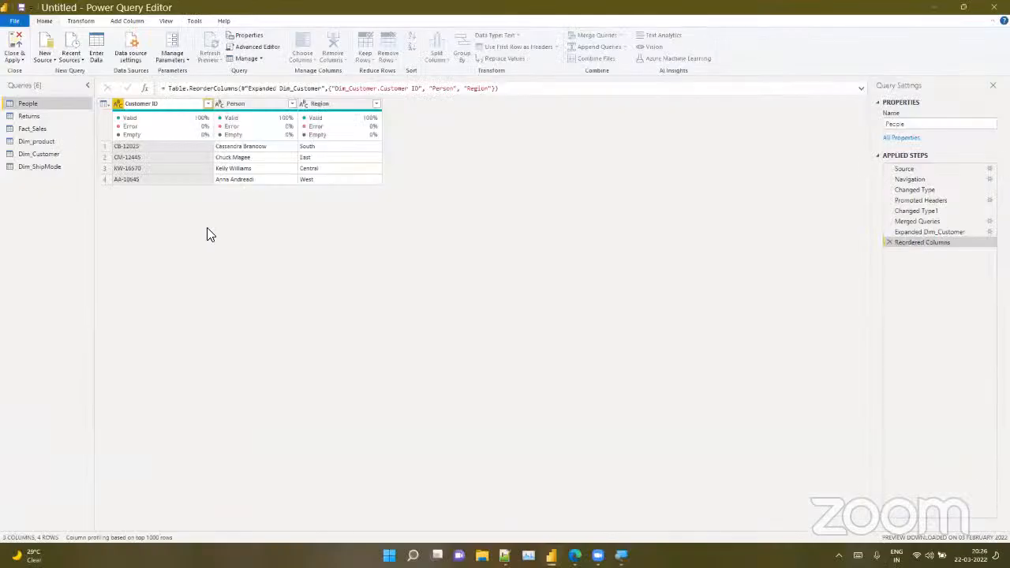
{"action": "key", "text": "Return"}
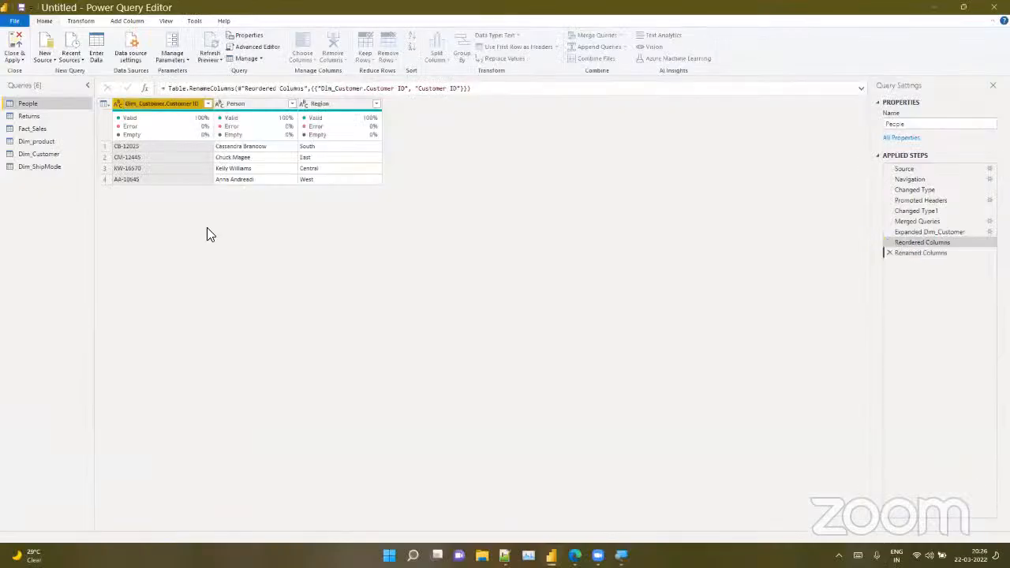
Close the query editor and apply the changes to load all queries into the Power BI Desktop model
{"action": "left_click", "coordinate": [28, 117]}
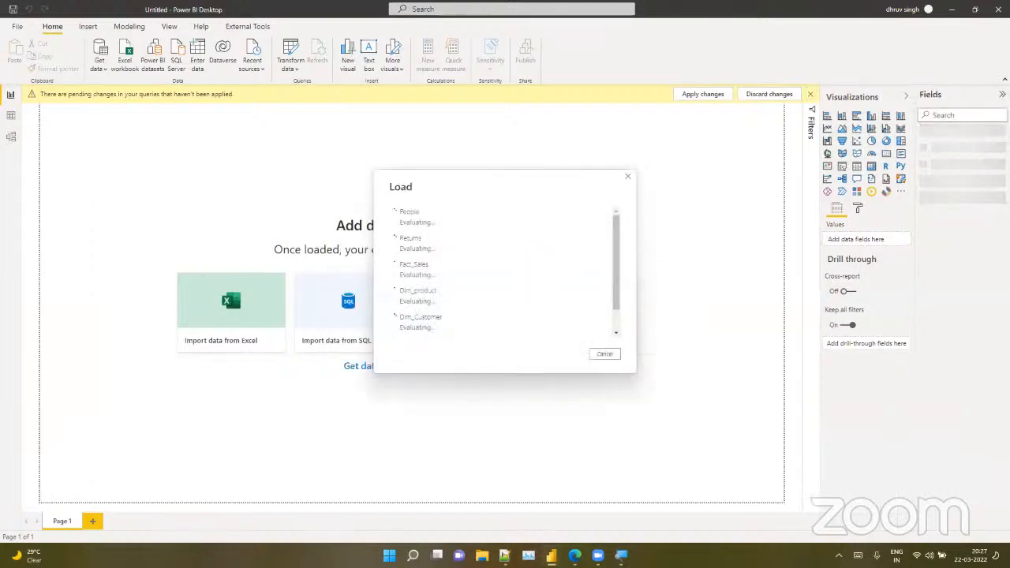
{"action": "left_click", "coordinate": [574, 555]}
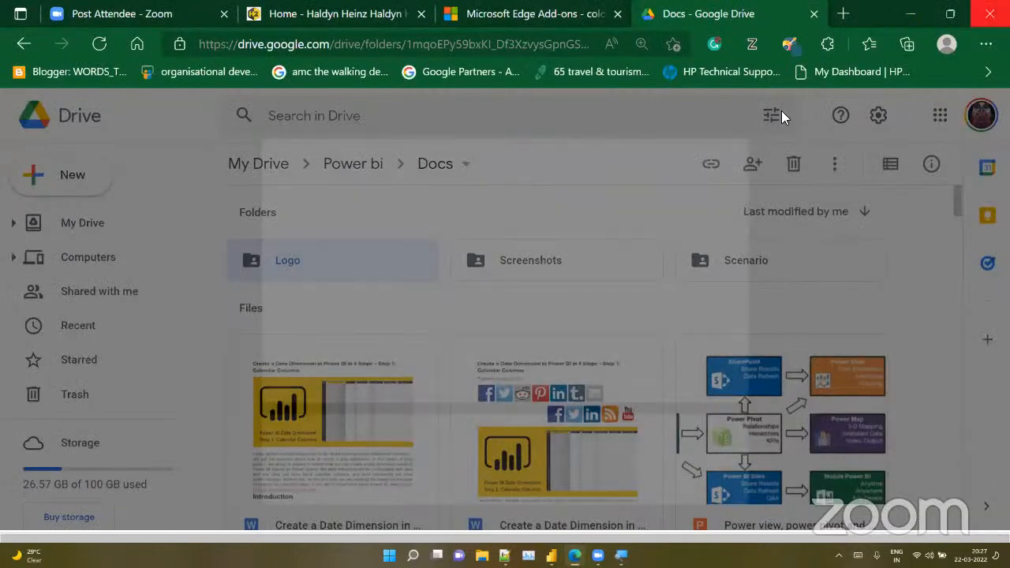
{"action": "left_click", "coordinate": [990, 14]}
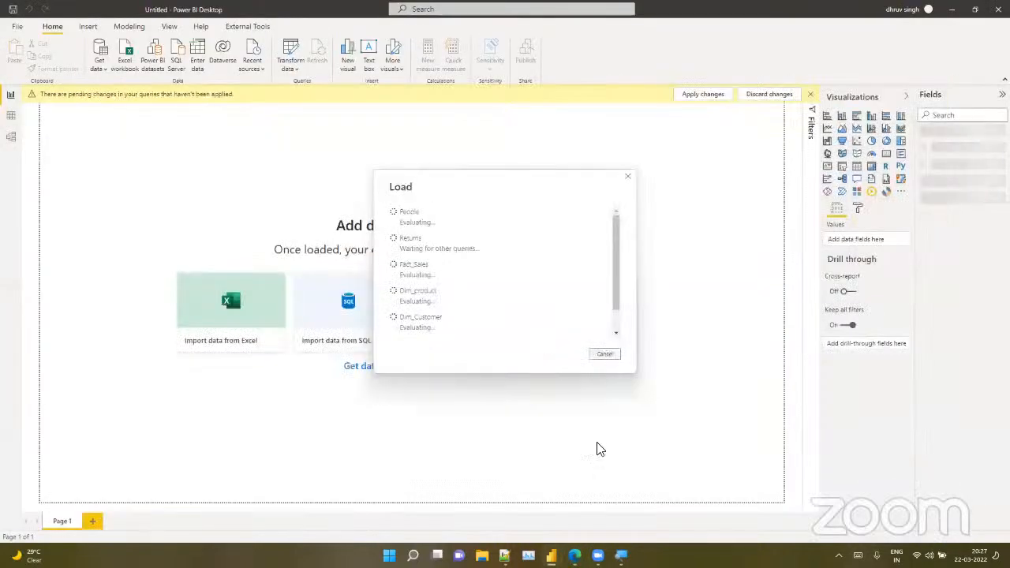
{"action": "mouse_move", "coordinate": [598, 556]}
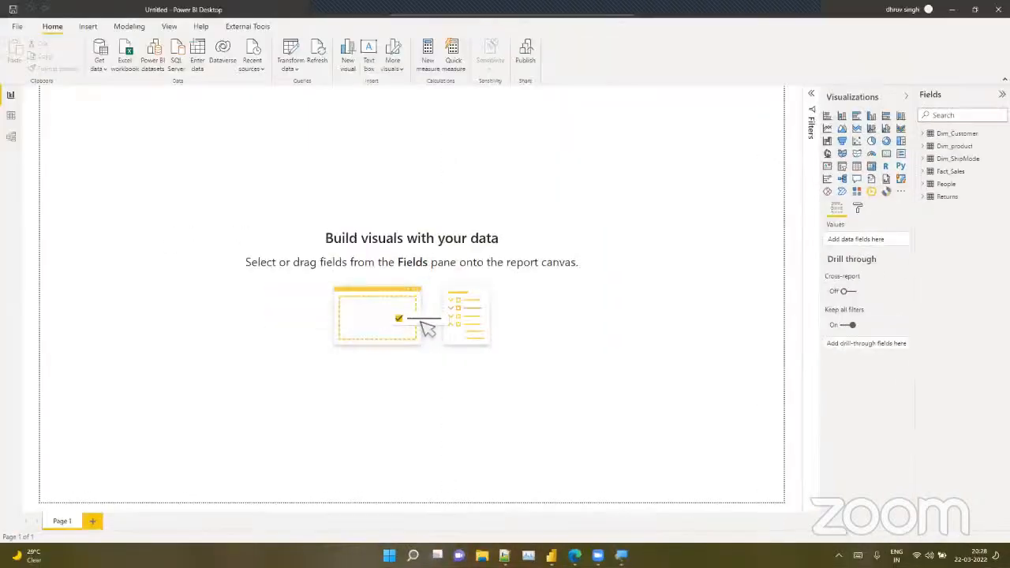
Show the model's relationship diagram and move the Dim_Customer table away from Fact_Sales to just below People
{"action": "left_click", "coordinate": [11, 138]}
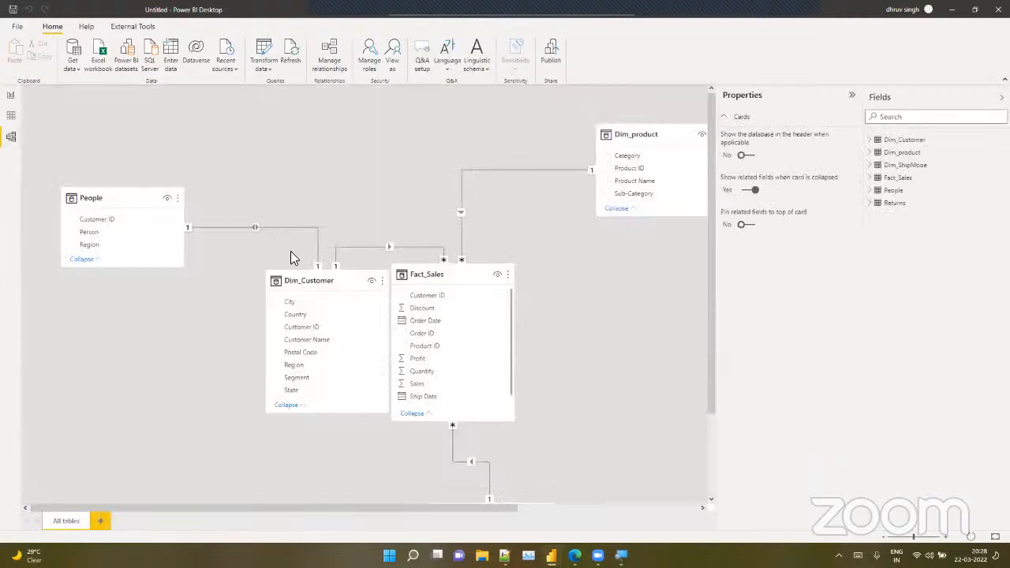
{"action": "left_click_drag", "start_coordinate": [323, 280], "coordinate": [199, 298]}
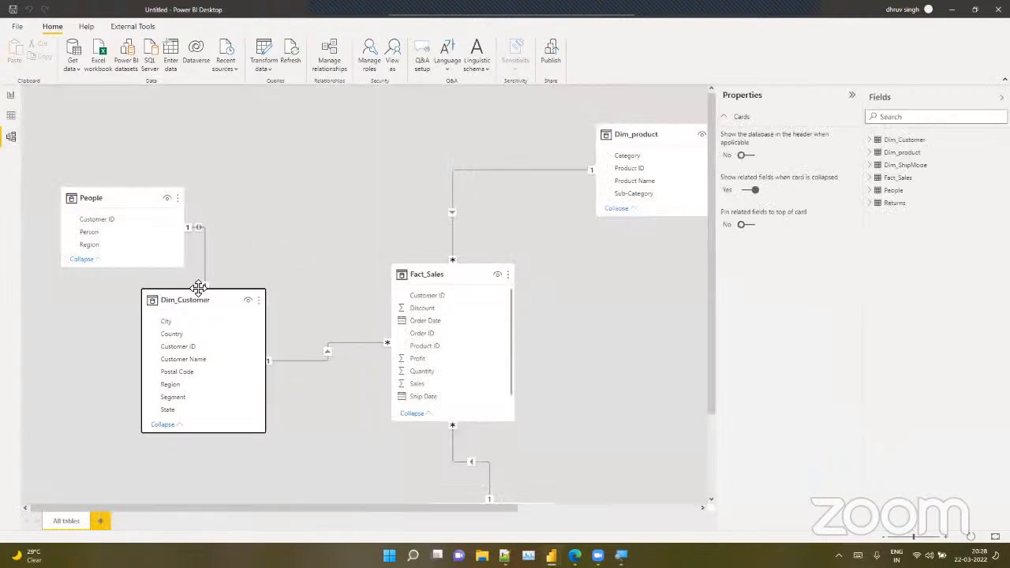
{"action": "left_click", "coordinate": [373, 47]}
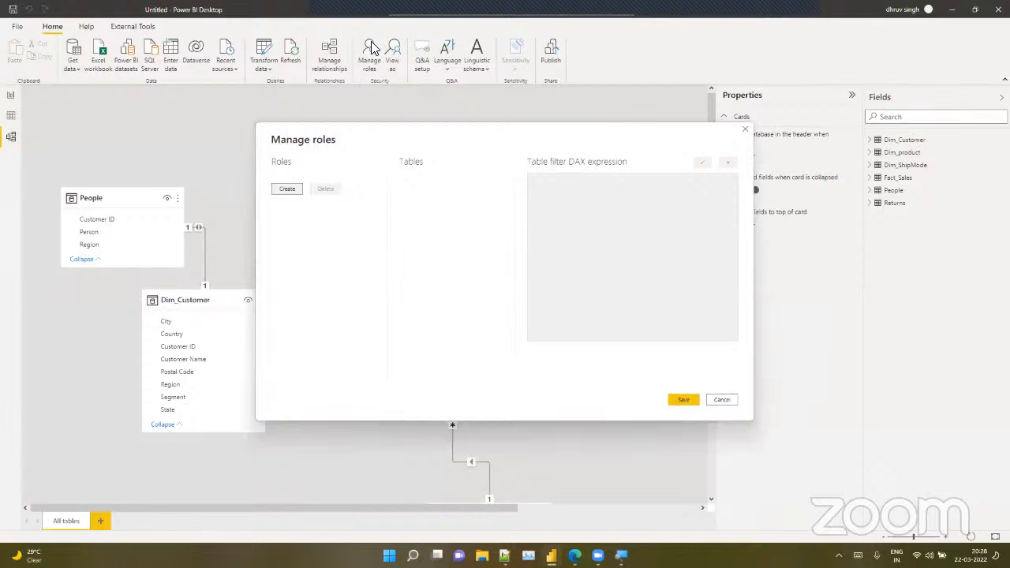
{"action": "left_click", "coordinate": [746, 129]}
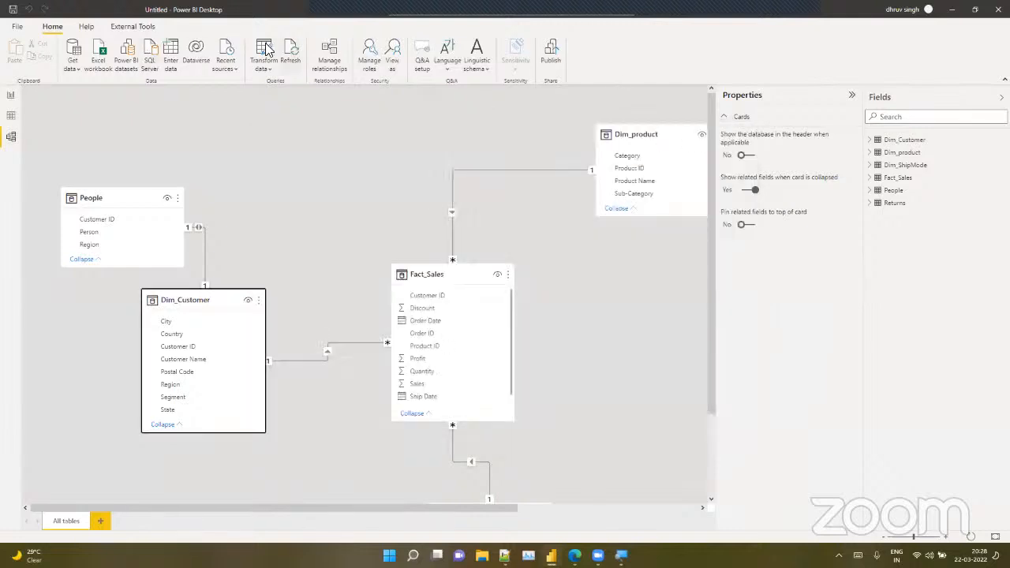
Delete all four existing relationships between the model's tables and close the relationship manager
{"action": "left_click", "coordinate": [335, 63]}
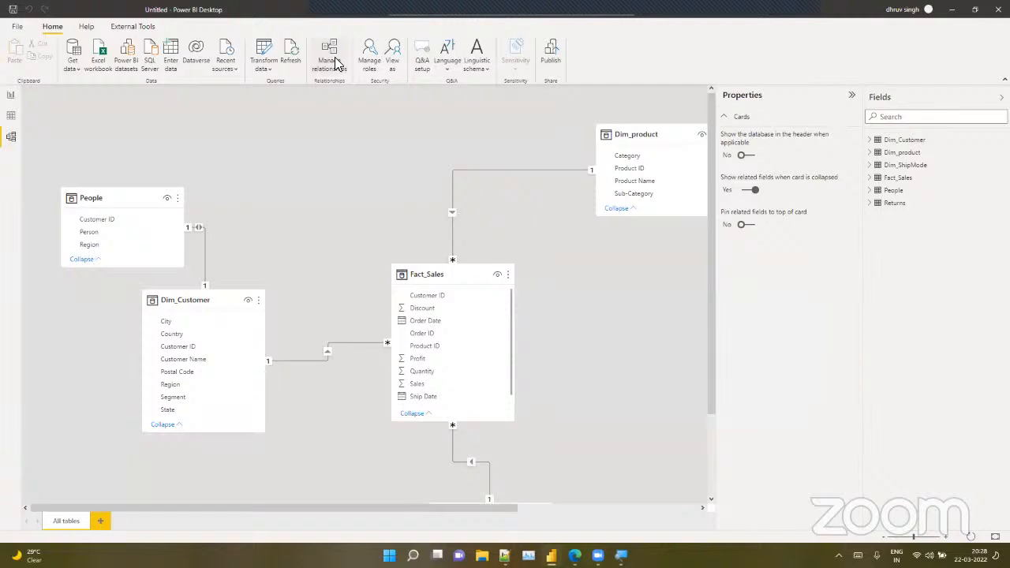
{"action": "left_click_drag", "start_coordinate": [399, 207], "coordinate": [404, 227]}
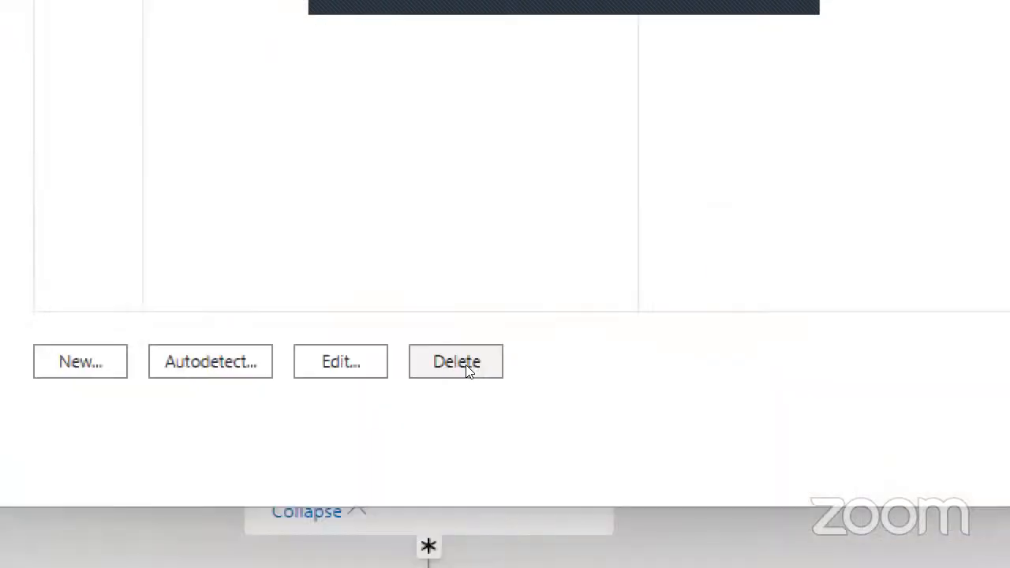
{"action": "left_click", "coordinate": [467, 370]}
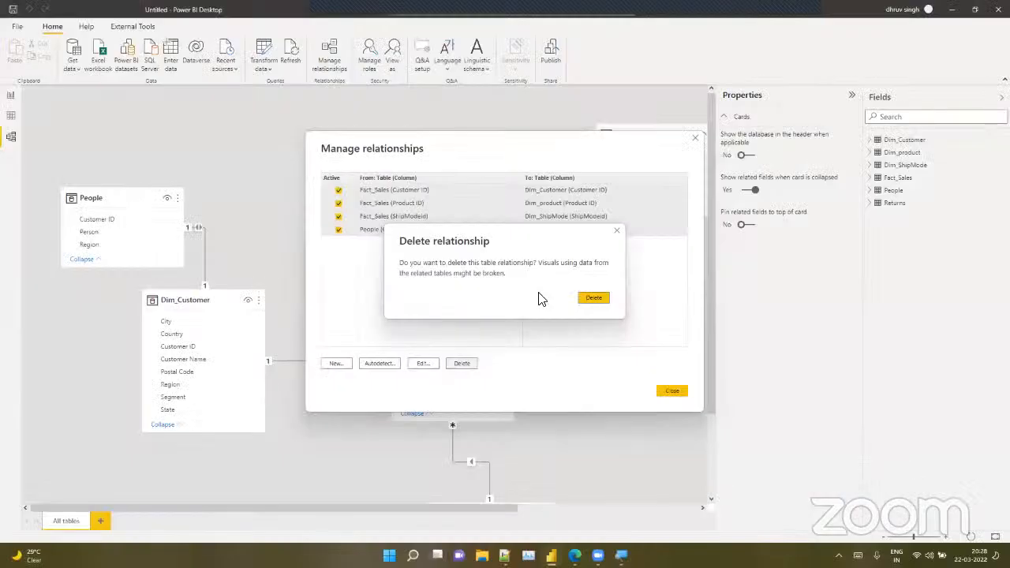
{"action": "left_click", "coordinate": [597, 301]}
{"action": "left_click", "coordinate": [673, 392]}
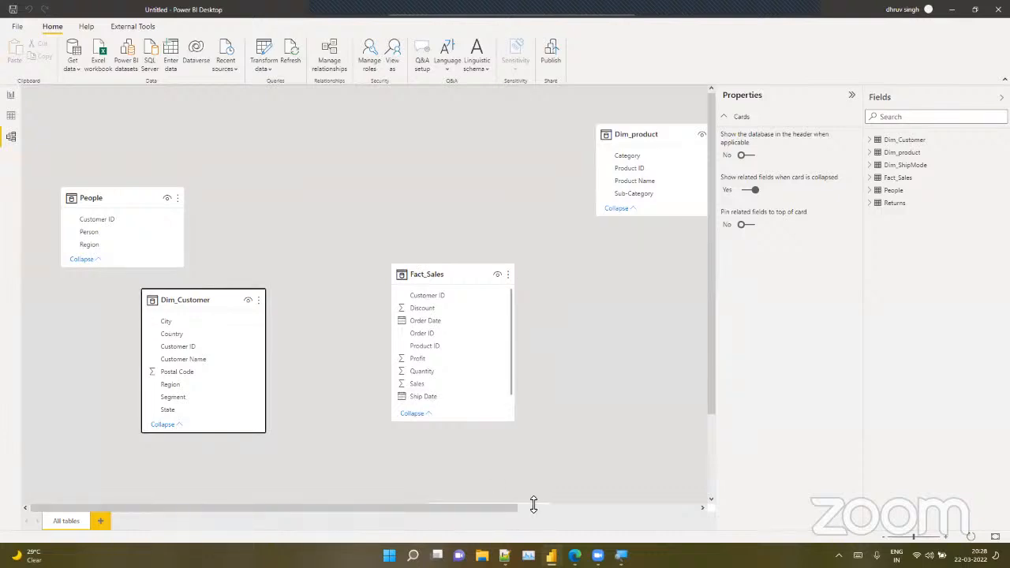
Place a shortened Dim_ShipMode card beside Fact_Sales and move the People table far off to the right of the diagram
{"action": "left_click_drag", "start_coordinate": [534, 504], "coordinate": [611, 291]}
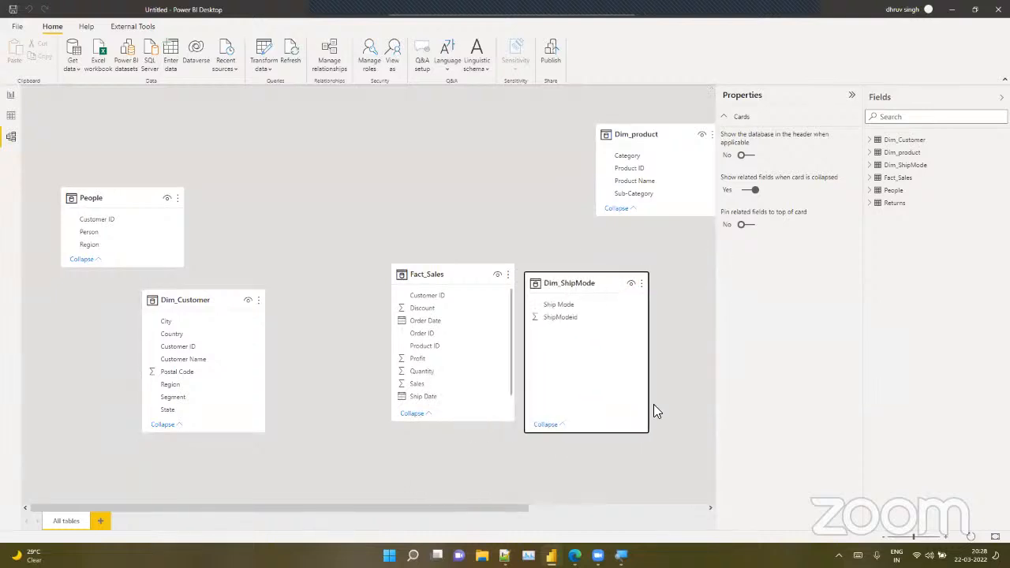
{"action": "left_click_drag", "start_coordinate": [595, 433], "coordinate": [597, 322]}
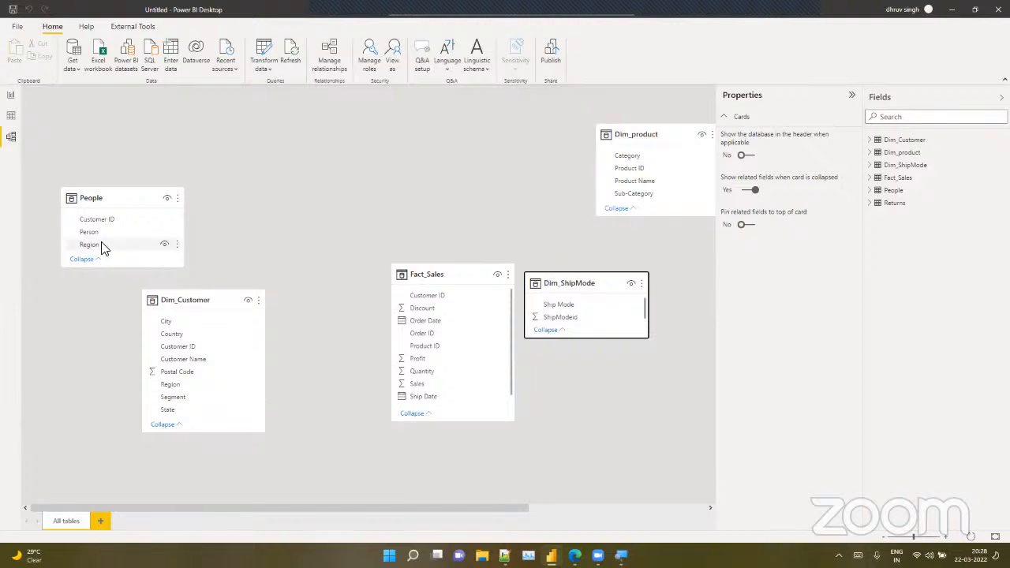
{"action": "left_click_drag", "start_coordinate": [113, 197], "coordinate": [802, 407]}
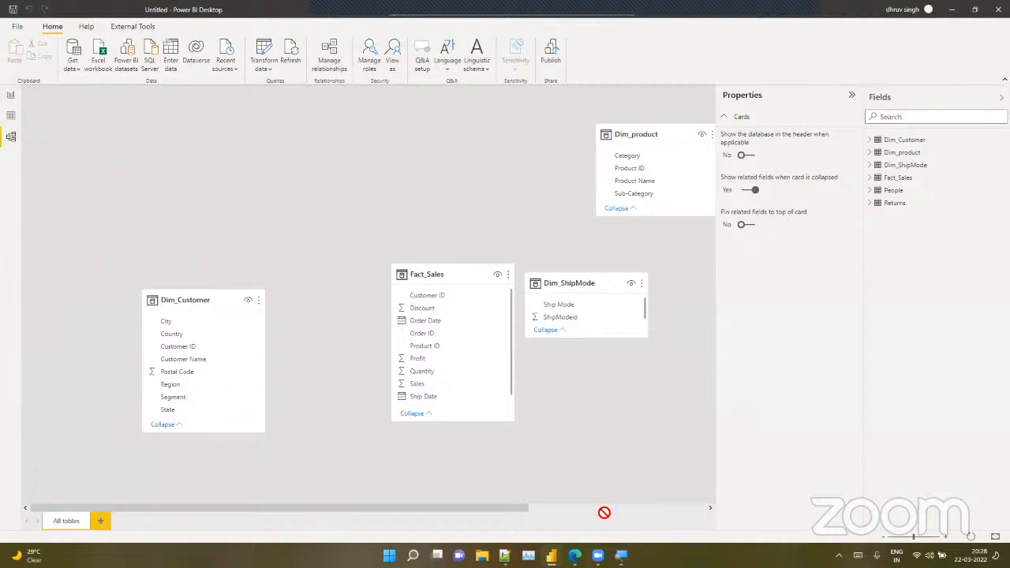
Arrange Dim_product above Dim_Customer to the left of Fact_Sales, and place Dim_ShipMode at the lower right of Fact_Sales
{"action": "left_click_drag", "start_coordinate": [422, 280], "coordinate": [314, 216]}
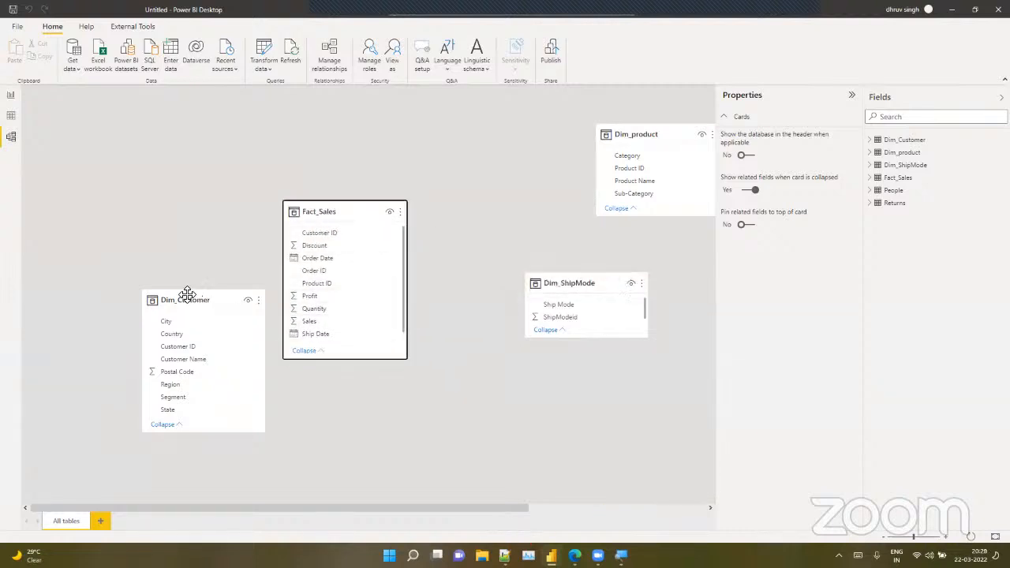
{"action": "left_click_drag", "start_coordinate": [187, 300], "coordinate": [93, 379]}
{"action": "left_click", "coordinate": [622, 132]}
{"action": "left_click_drag", "start_coordinate": [622, 132], "coordinate": [97, 125]}
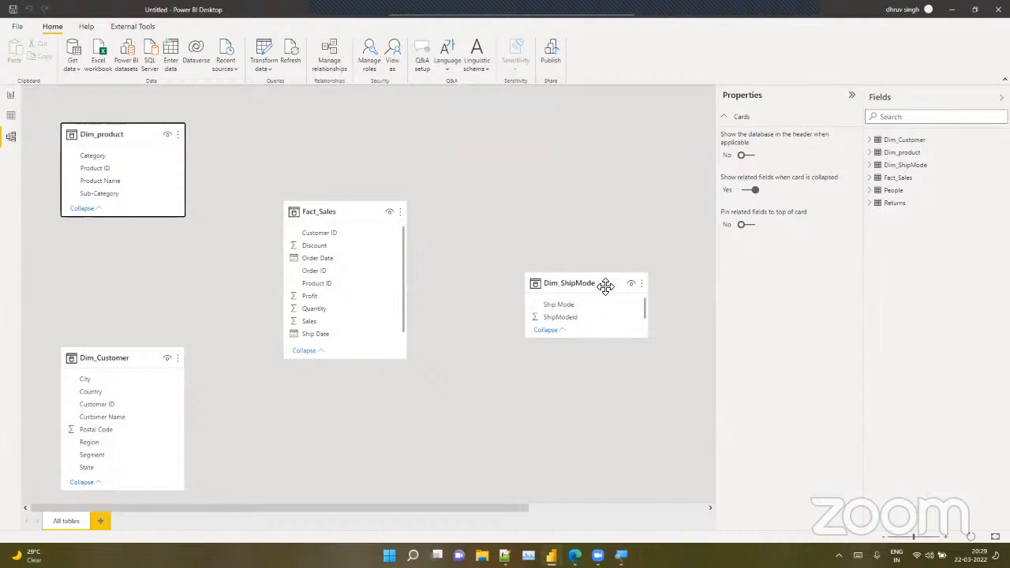
{"action": "left_click_drag", "start_coordinate": [601, 289], "coordinate": [597, 415]}
{"action": "left_click", "coordinate": [599, 519]}
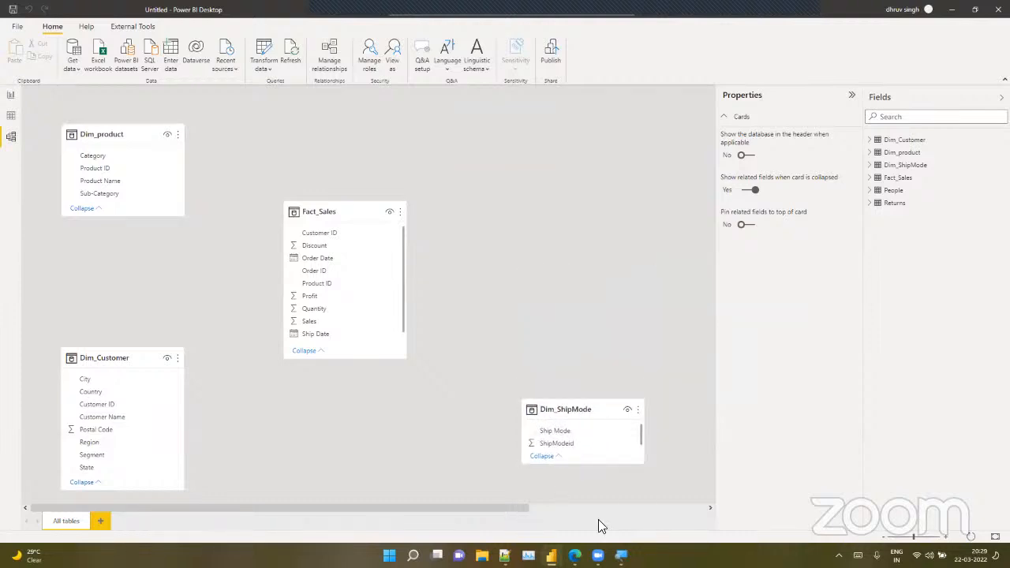
Move People farther away from the other tables and place Returns above Dim_ShipMode, to the upper right of Fact_Sales
{"action": "left_click_drag", "start_coordinate": [521, 510], "coordinate": [729, 379]}
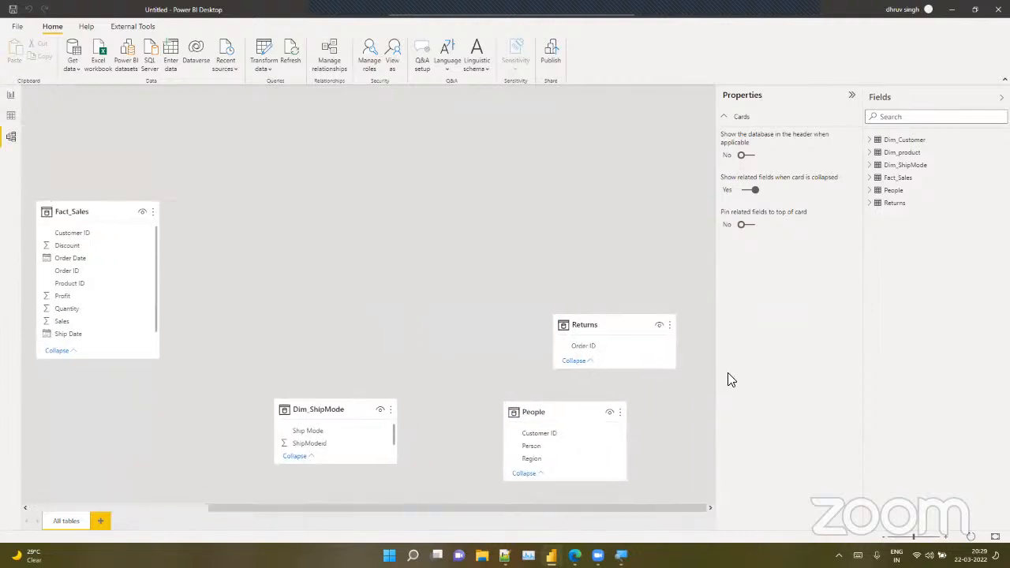
{"action": "left_click_drag", "start_coordinate": [558, 424], "coordinate": [699, 432]}
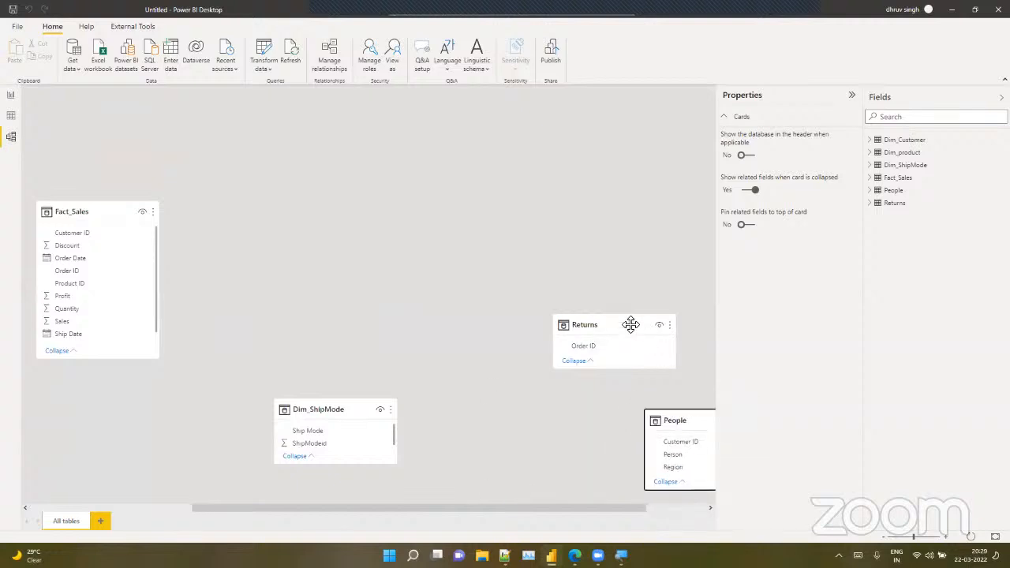
{"action": "left_click_drag", "start_coordinate": [449, 165], "coordinate": [317, 126]}
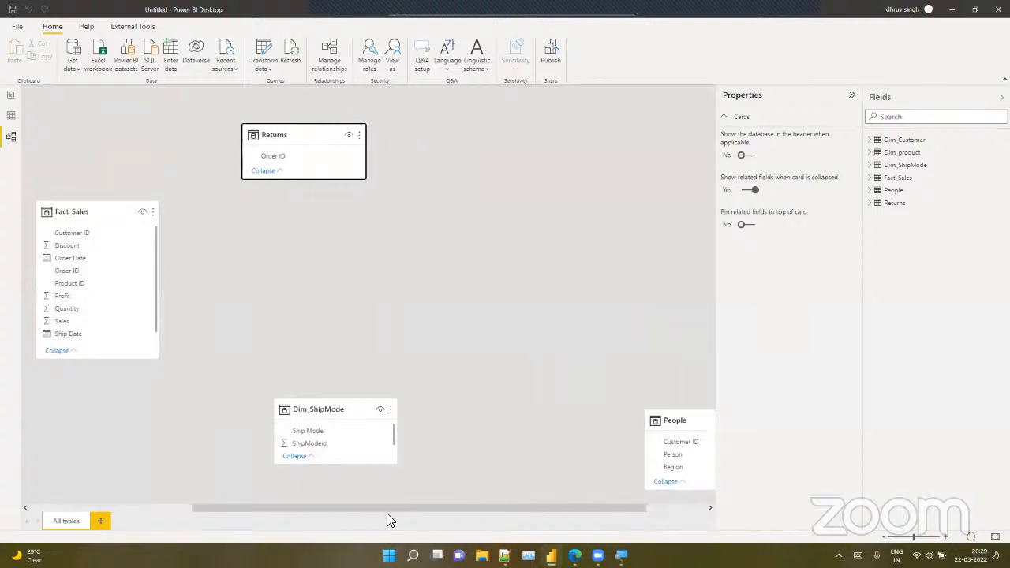
{"action": "left_click_drag", "start_coordinate": [393, 506], "coordinate": [457, 506]}
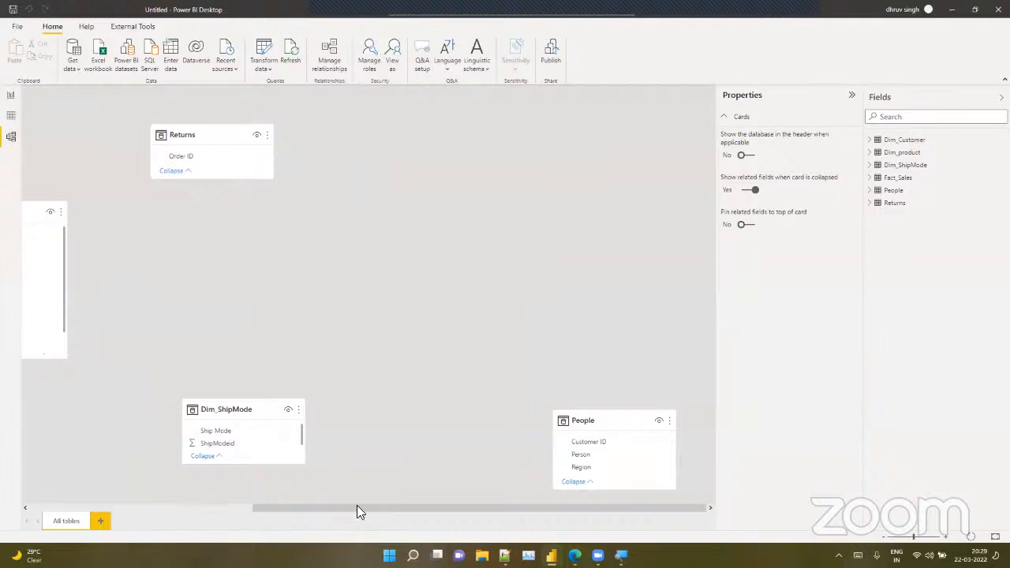
Shift Dim_ShipMode slightly outward and center Fact_Sales between the four surrounding tables
{"action": "left_click_drag", "start_coordinate": [357, 511], "coordinate": [144, 520]}
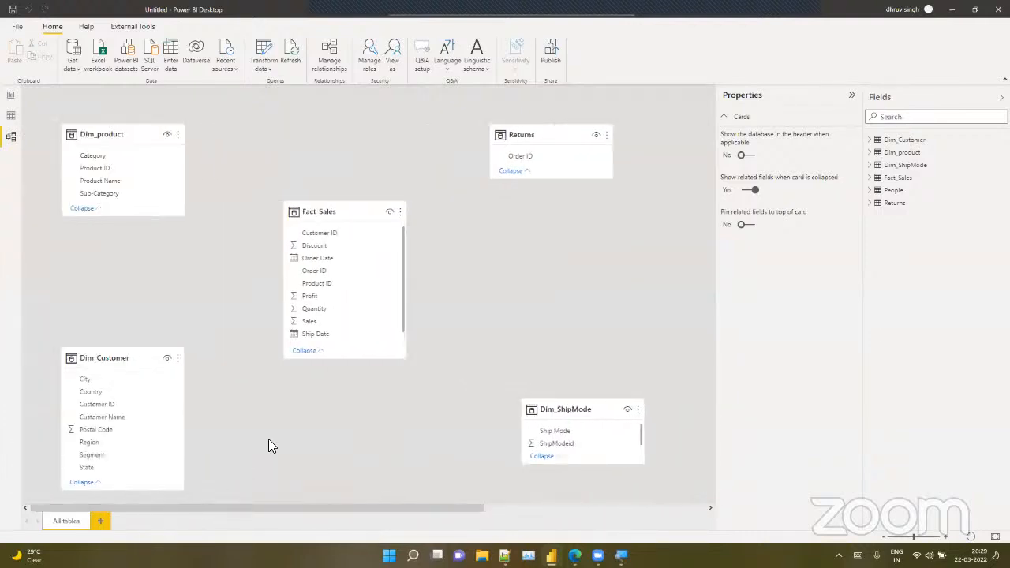
{"action": "left_click_drag", "start_coordinate": [605, 408], "coordinate": [627, 426]}
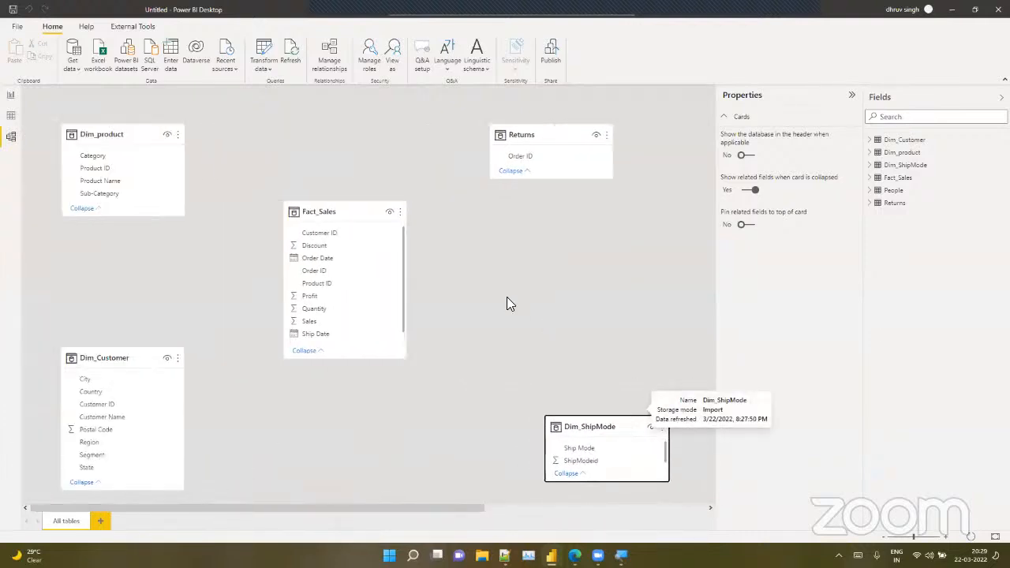
{"action": "left_click_drag", "start_coordinate": [344, 214], "coordinate": [364, 252]}
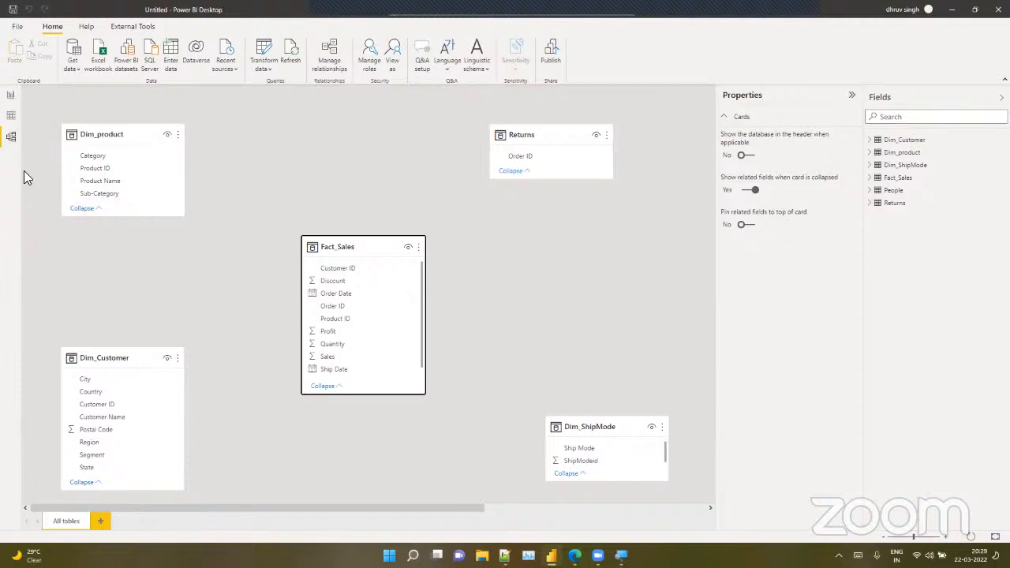
{"action": "left_click", "coordinate": [384, 194]}
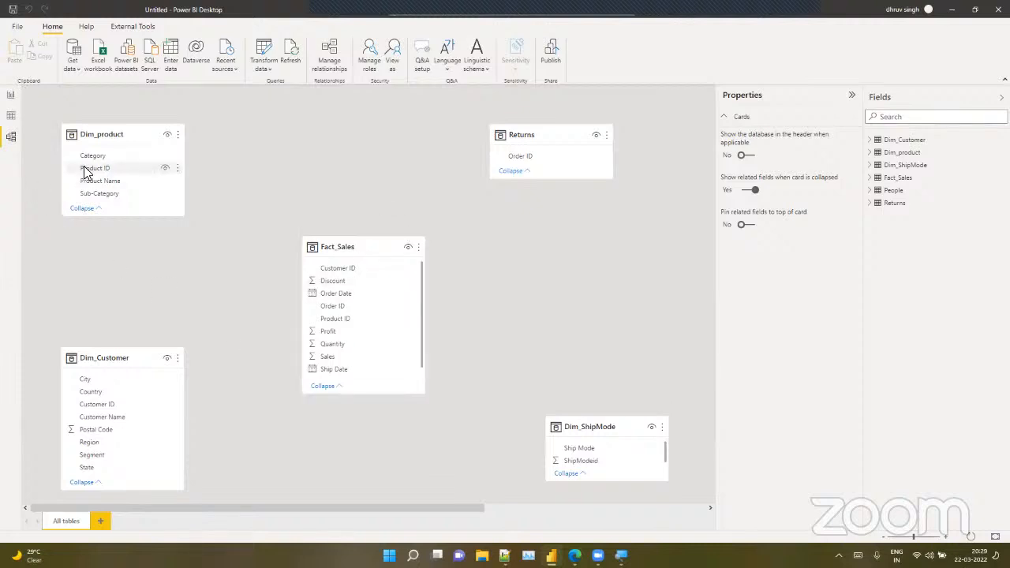
Create relationships from Fact_Sales to Dim_product on Product ID and to Returns on Order ID
{"action": "left_click_drag", "start_coordinate": [87, 170], "coordinate": [120, 168]}
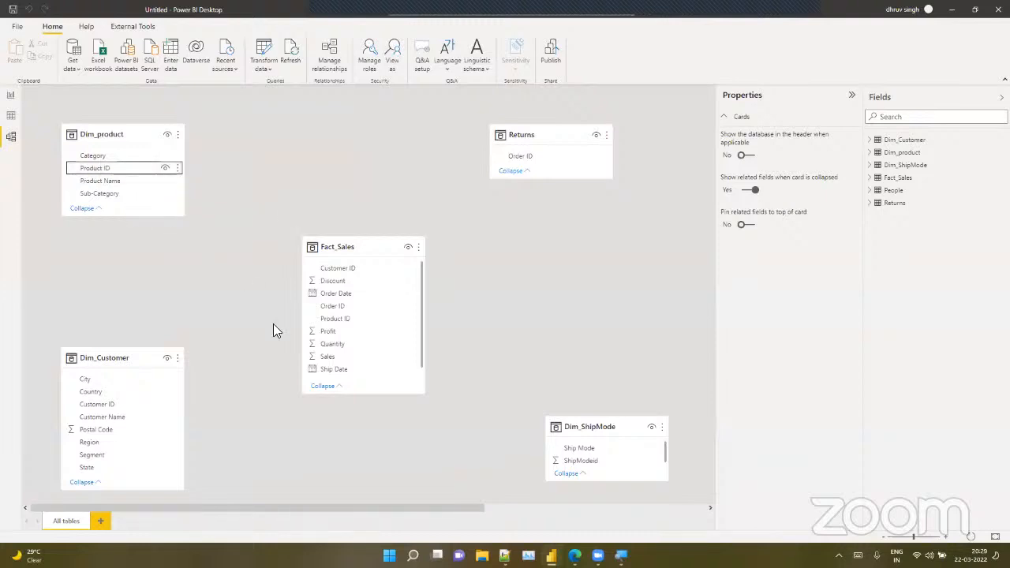
{"action": "scroll", "coordinate": [352, 343], "scroll_direction": "down", "scroll_amount": 1}
{"action": "scroll", "coordinate": [352, 343], "scroll_direction": "up", "scroll_amount": 1}
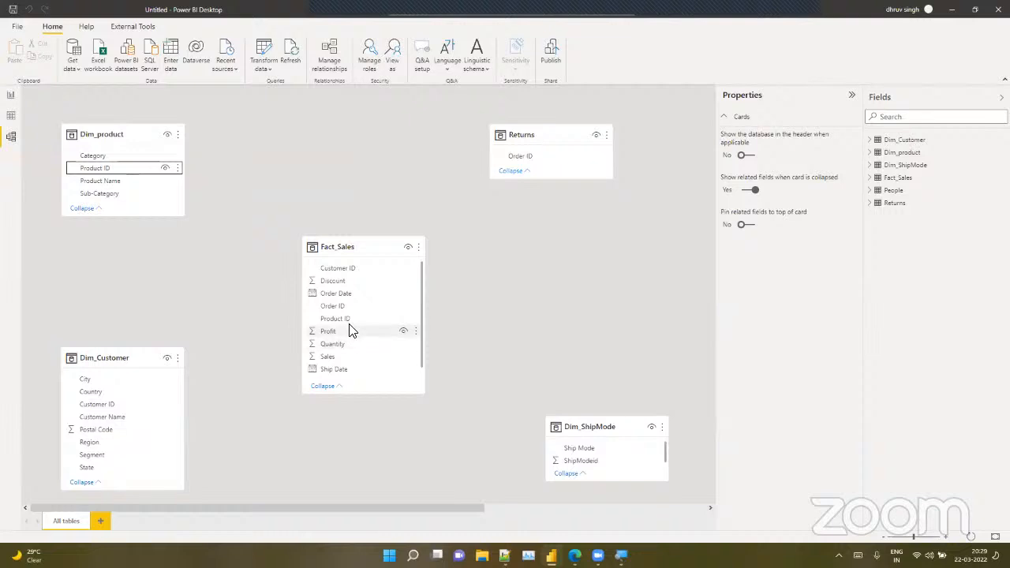
{"action": "left_click_drag", "start_coordinate": [342, 318], "coordinate": [106, 169]}
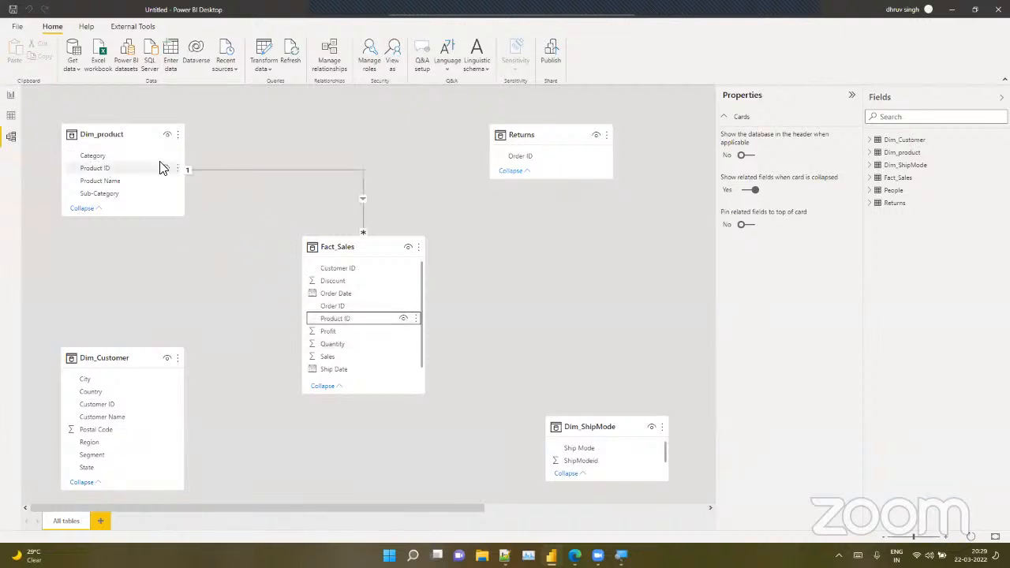
{"action": "left_click_drag", "start_coordinate": [510, 156], "coordinate": [348, 314]}
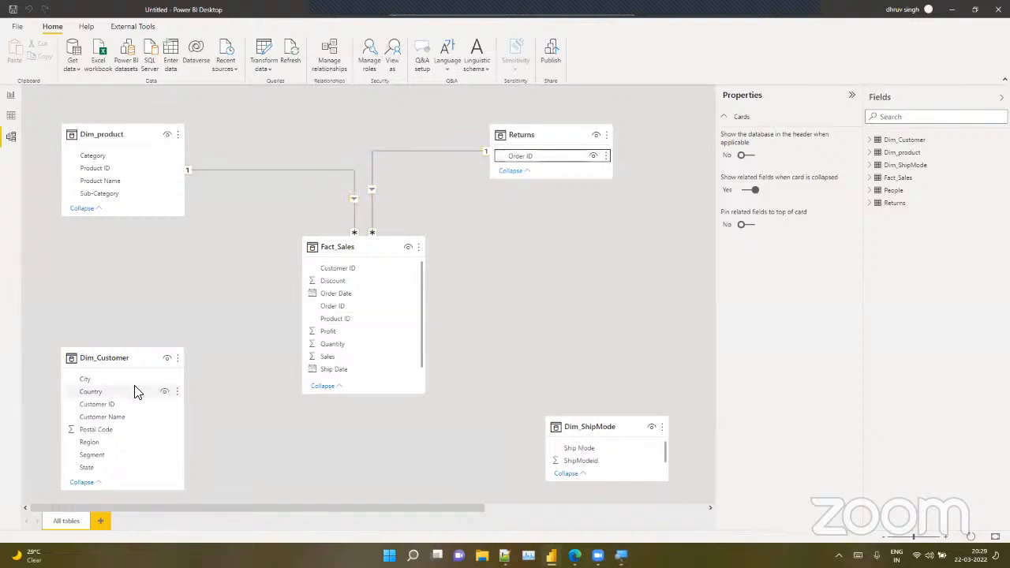
Create relationships from Fact_Sales to Dim_Customer on Customer ID and to Dim_ShipMode on ShipModeid
{"action": "left_click_drag", "start_coordinate": [111, 404], "coordinate": [154, 409]}
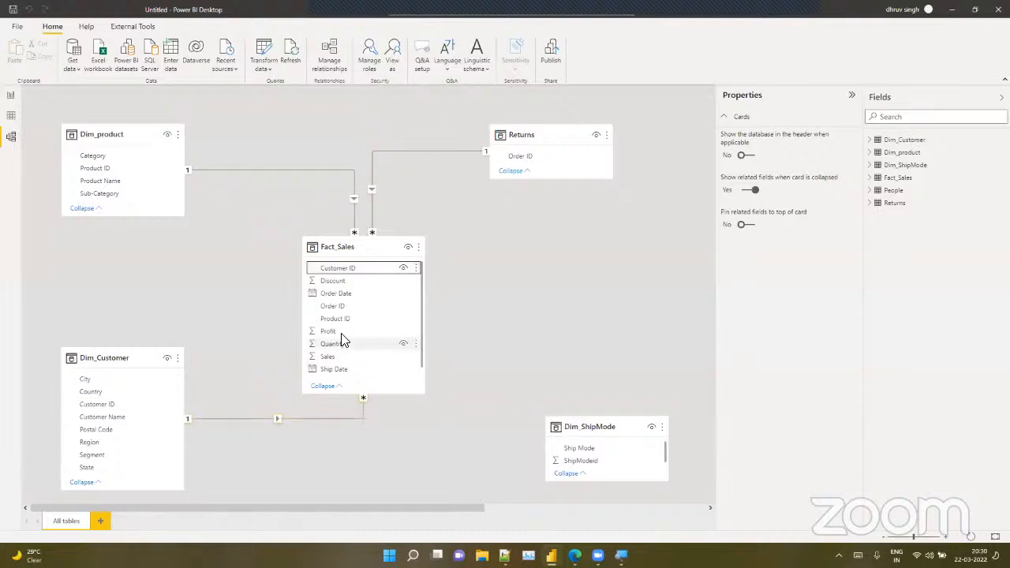
{"action": "scroll", "coordinate": [344, 338], "scroll_direction": "down", "scroll_amount": 1}
{"action": "left_click_drag", "start_coordinate": [348, 374], "coordinate": [582, 462]}
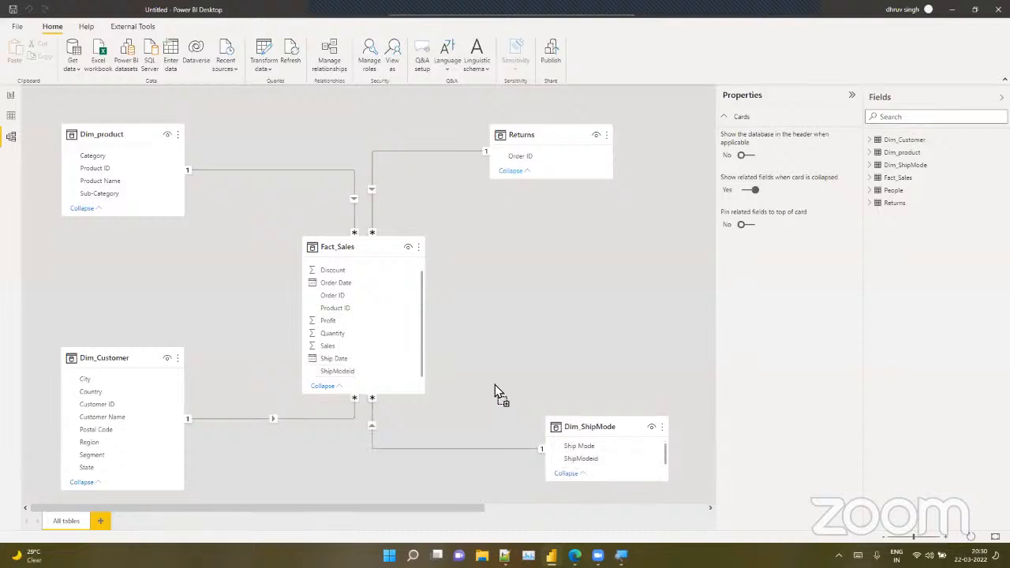
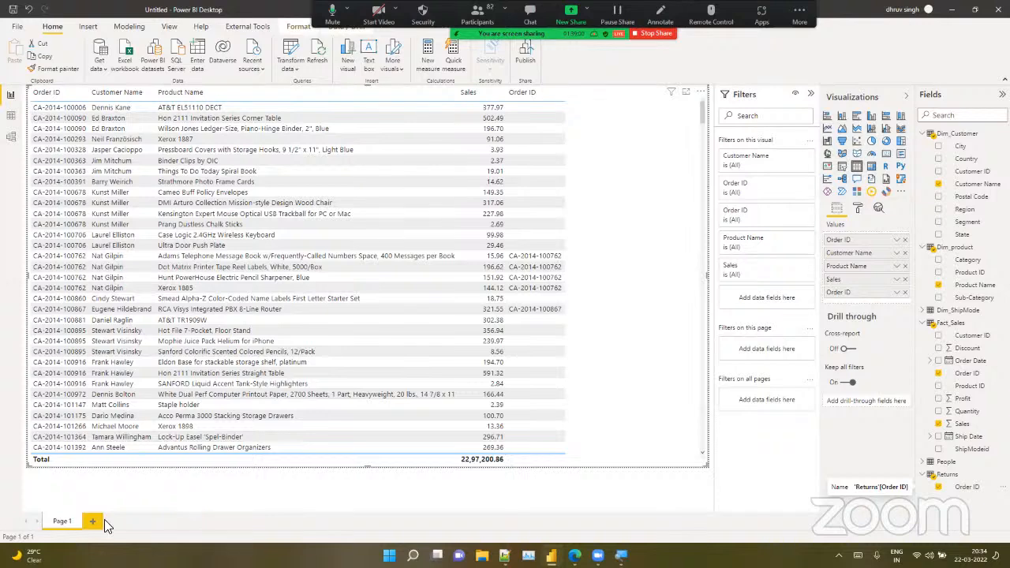
Add a second report page and return to the model's relationship diagram
{"action": "left_click", "coordinate": [93, 521]}
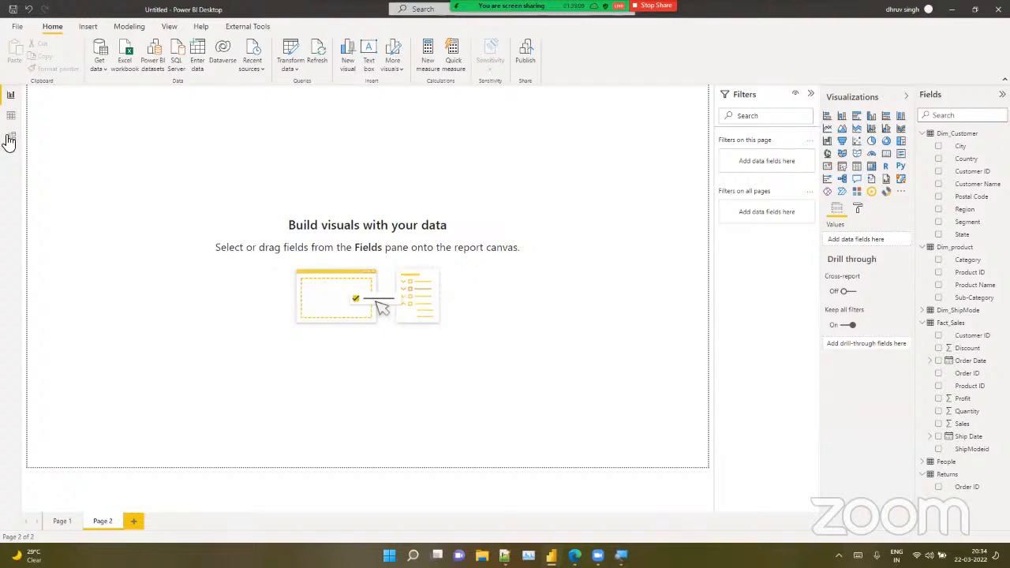
{"action": "mouse_move", "coordinate": [505, 555]}
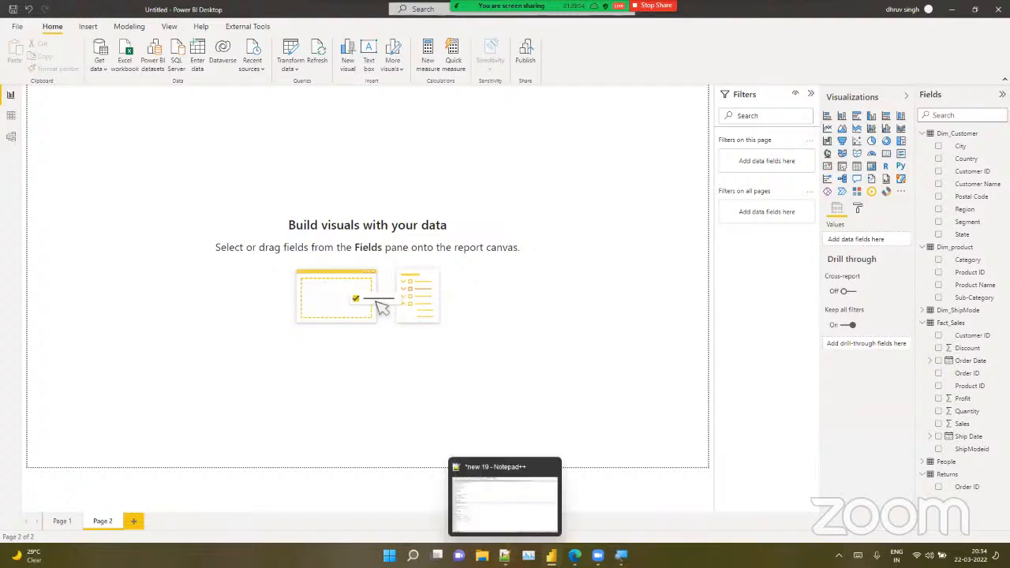
{"action": "left_click", "coordinate": [11, 136]}
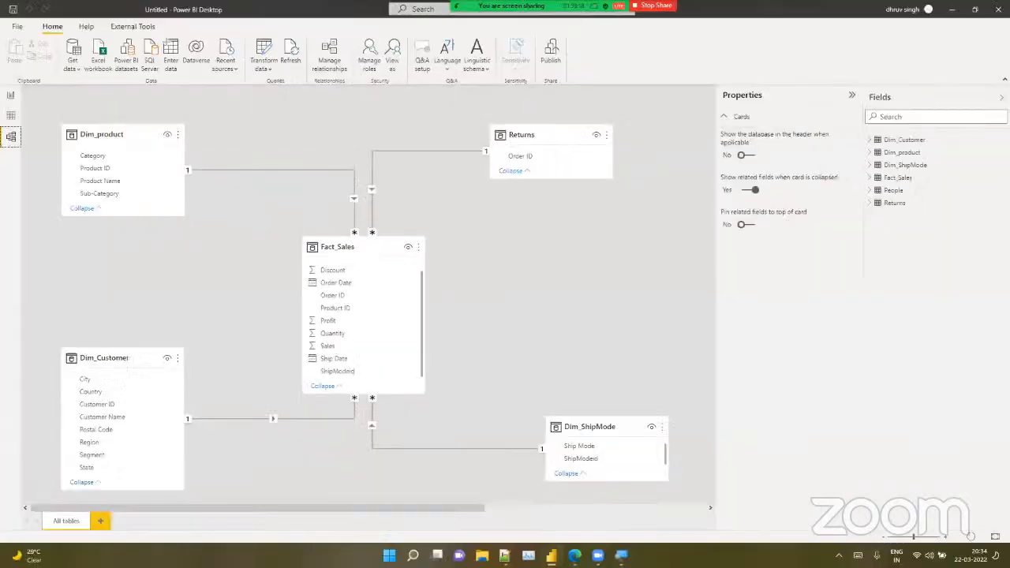
Switch to the Notepad++ notes and add a Cardinality heading at the end, after a blank line below "Where? Delhi"
{"action": "left_click", "coordinate": [505, 555]}
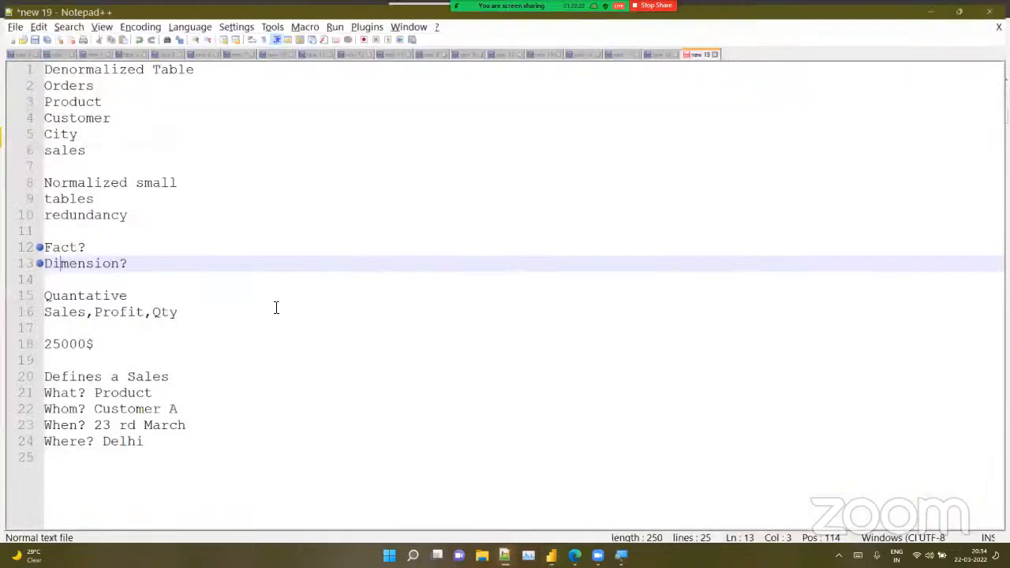
{"action": "left_click", "coordinate": [252, 424]}
{"action": "left_click", "coordinate": [256, 439]}
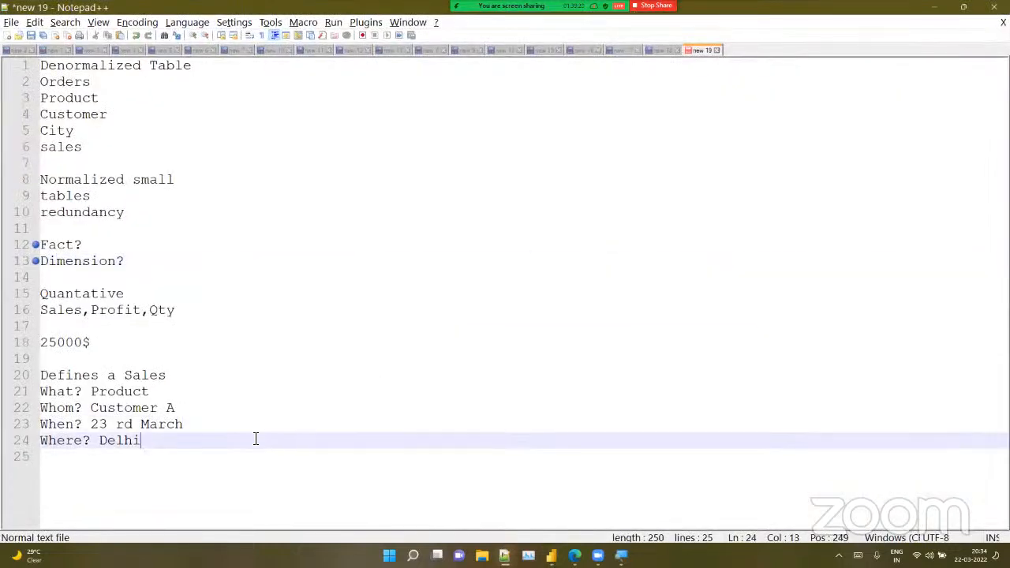
{"action": "key", "text": "Return"}
{"action": "key", "text": "Return"}
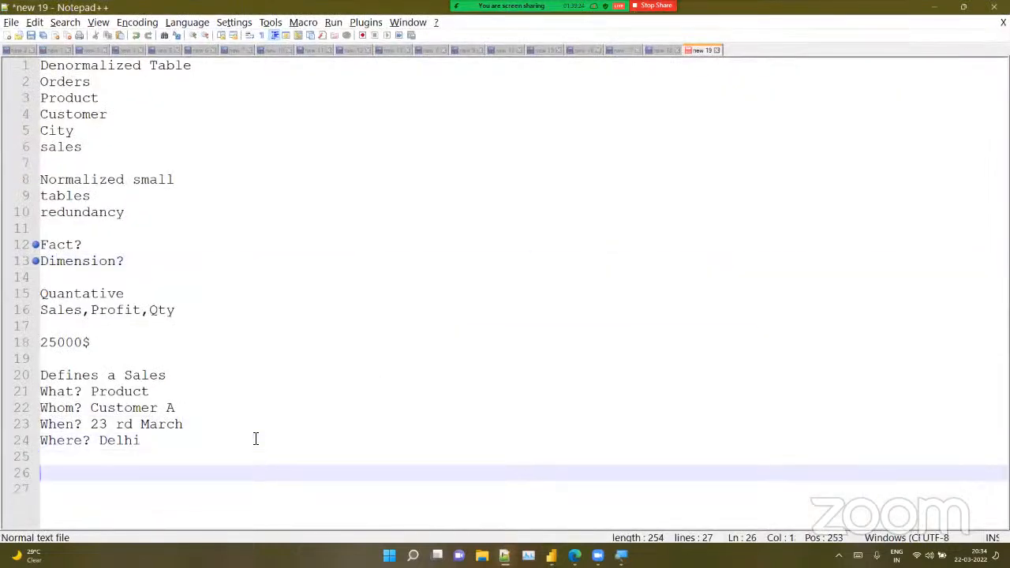
{"action": "type", "text": "Cardinality"}
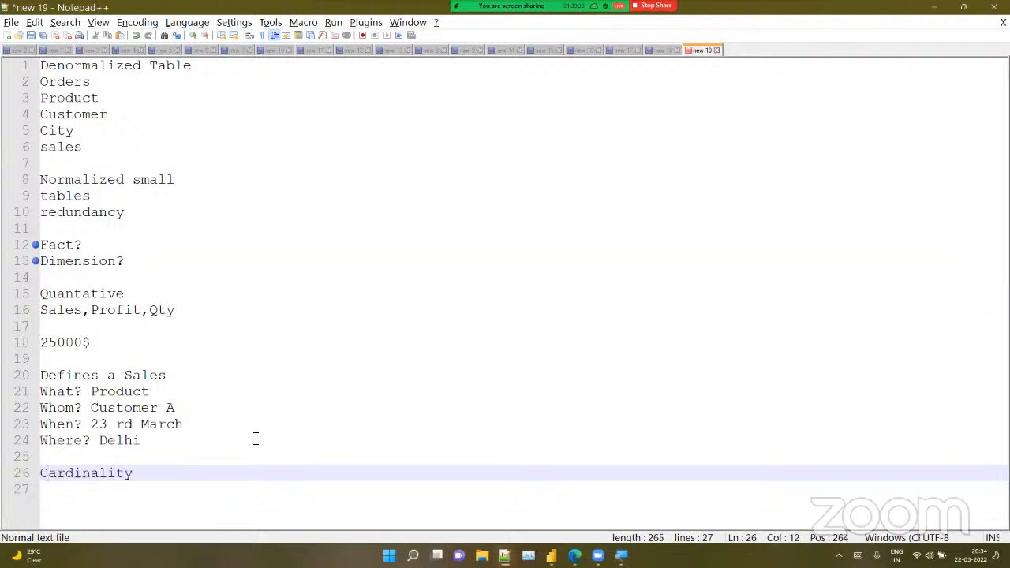
{"action": "key", "text": "Return"}
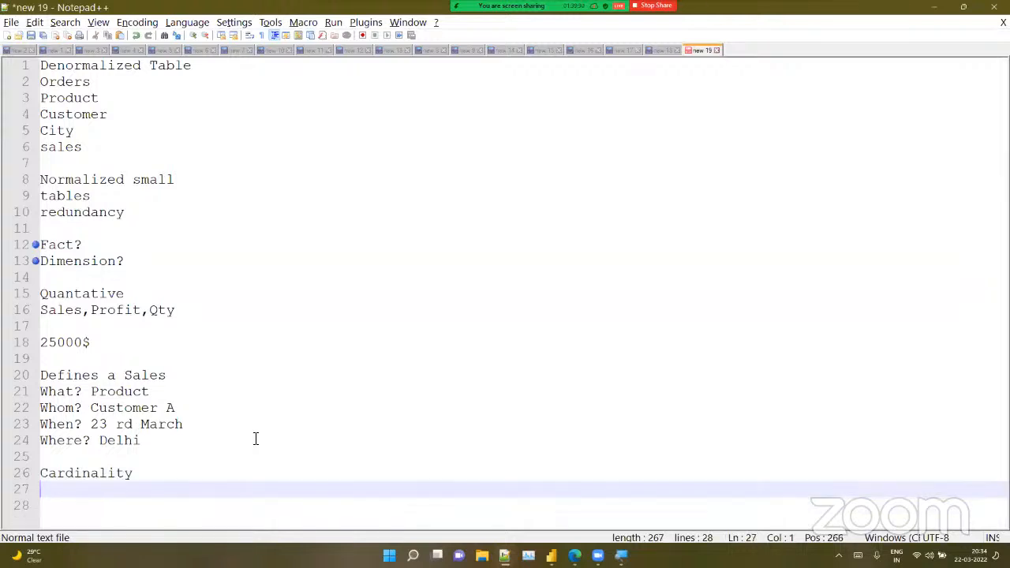
Under the Cardinality heading, add a "One to One" line with the example "Mentor----Student" below it
{"action": "type", "text": "One to One"}
{"action": "key", "text": "Return"}
{"action": "key", "text": "Return"}
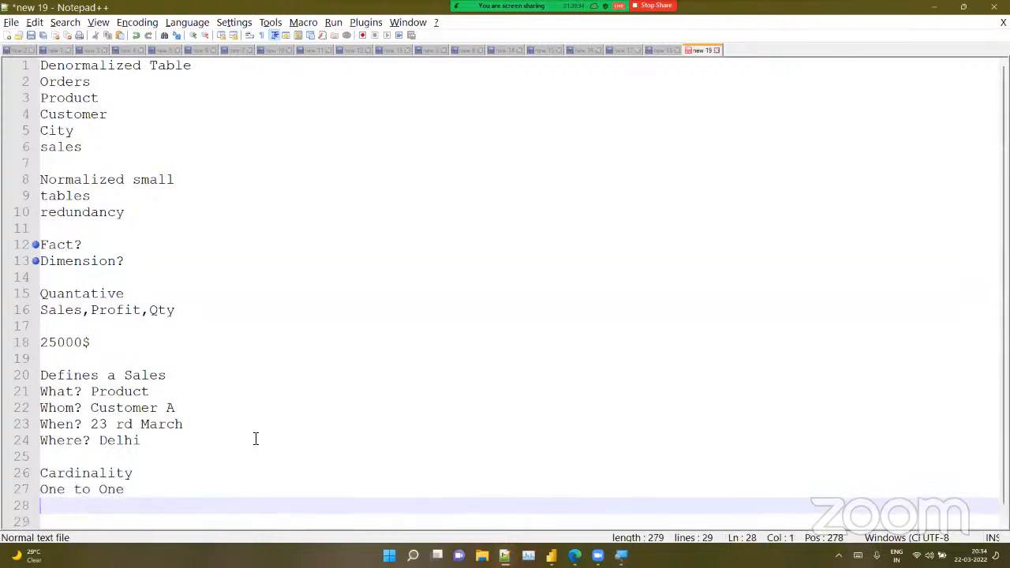
{"action": "type", "text": "M"}
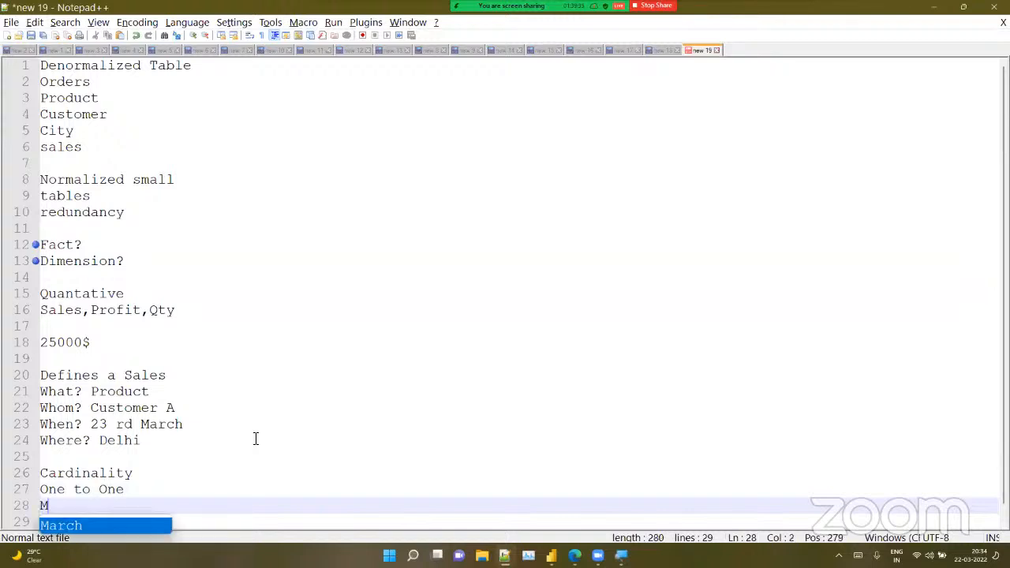
{"action": "type", "text": "entor-"}
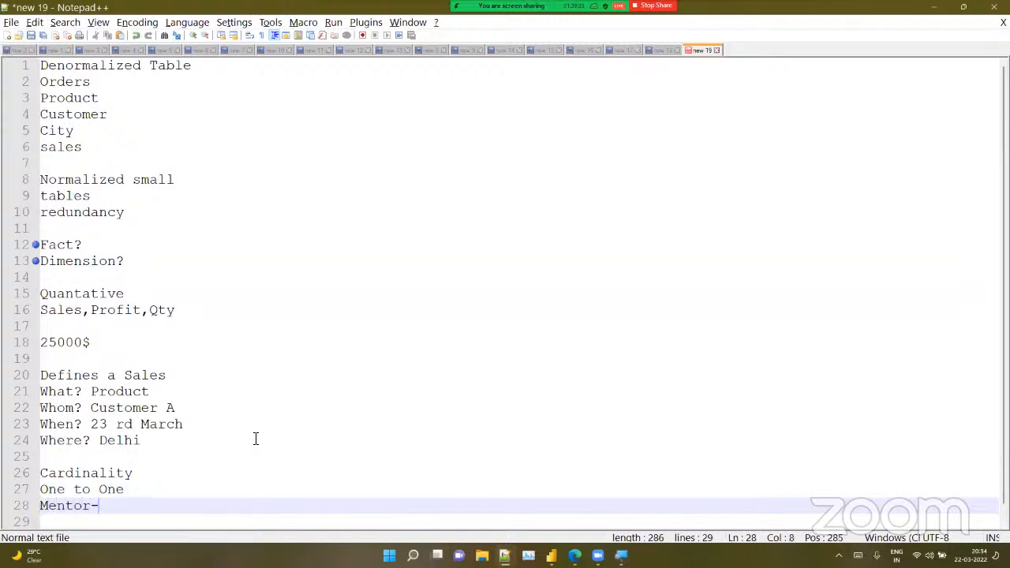
{"action": "type", "text": "---Student"}
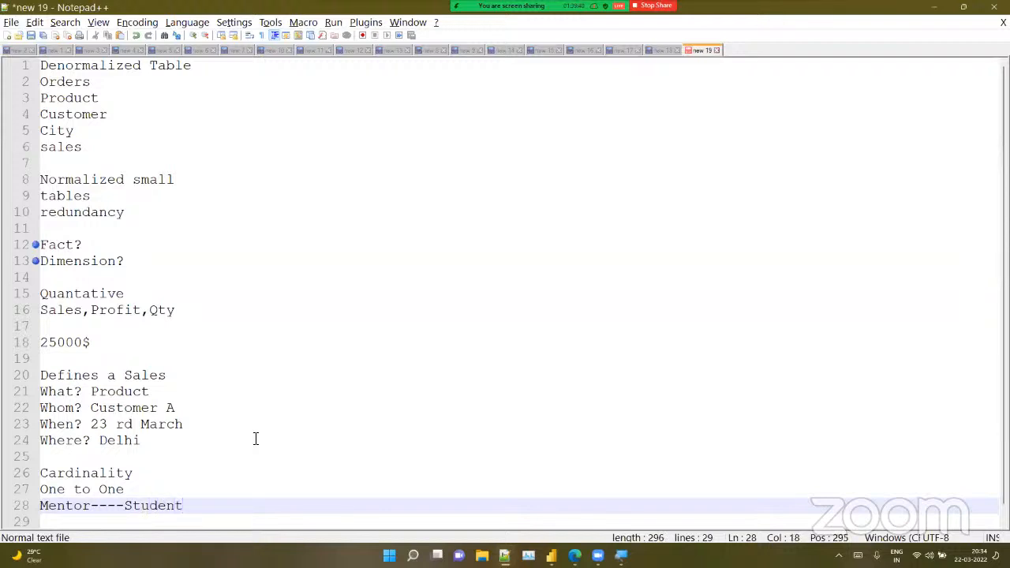
{"action": "key", "text": "Return"}
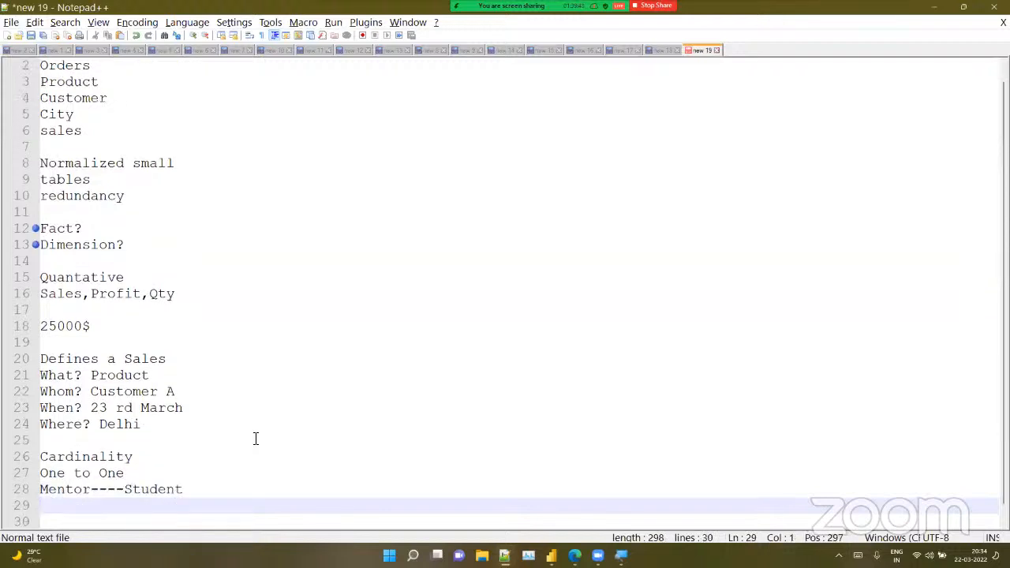
Add a second One to One example, "One Packaging----One Client", and leave a blank line after it
{"action": "type", "text": "One P"}
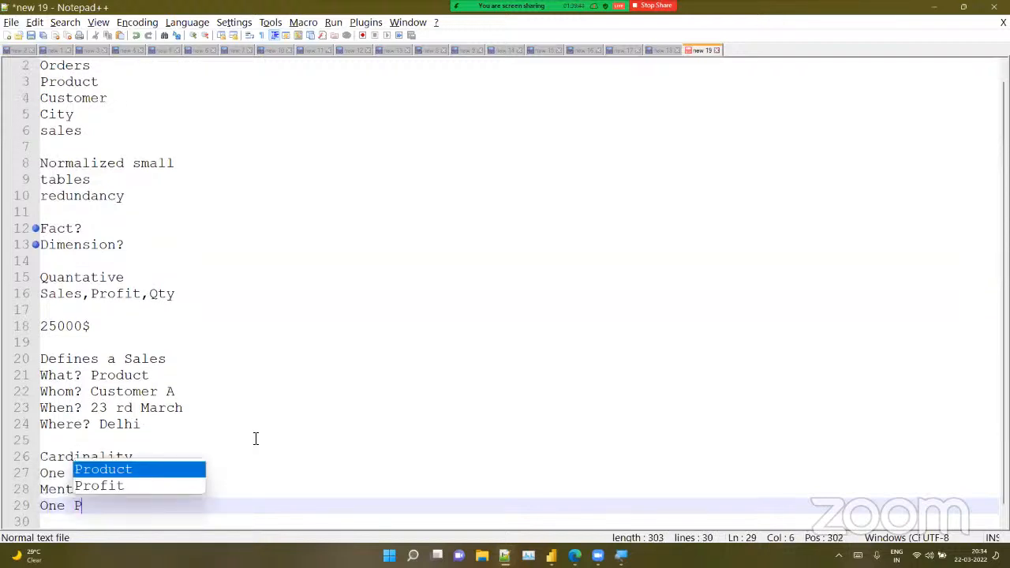
{"action": "type", "text": "ackagi"}
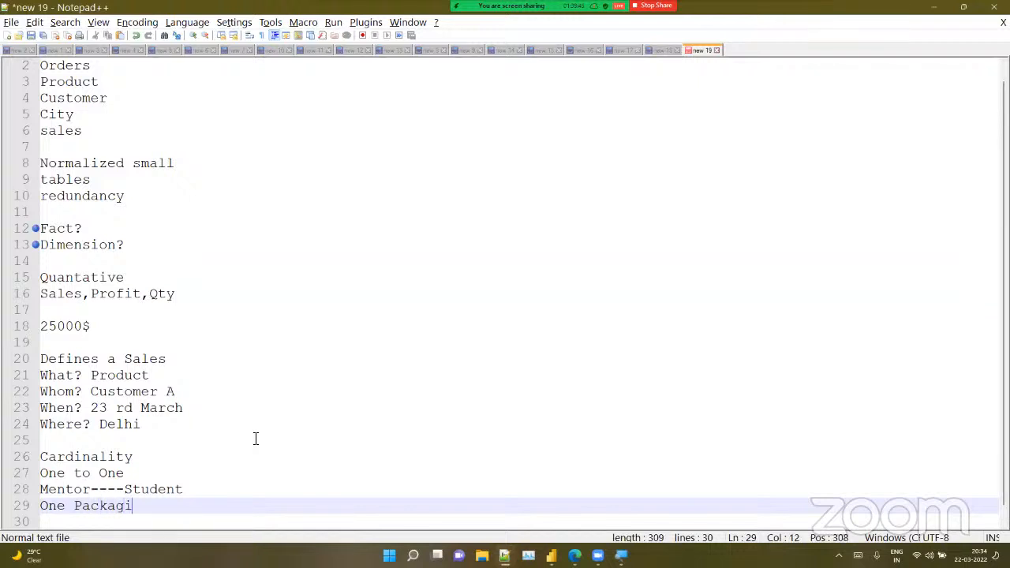
{"action": "type", "text": "ng----One C"}
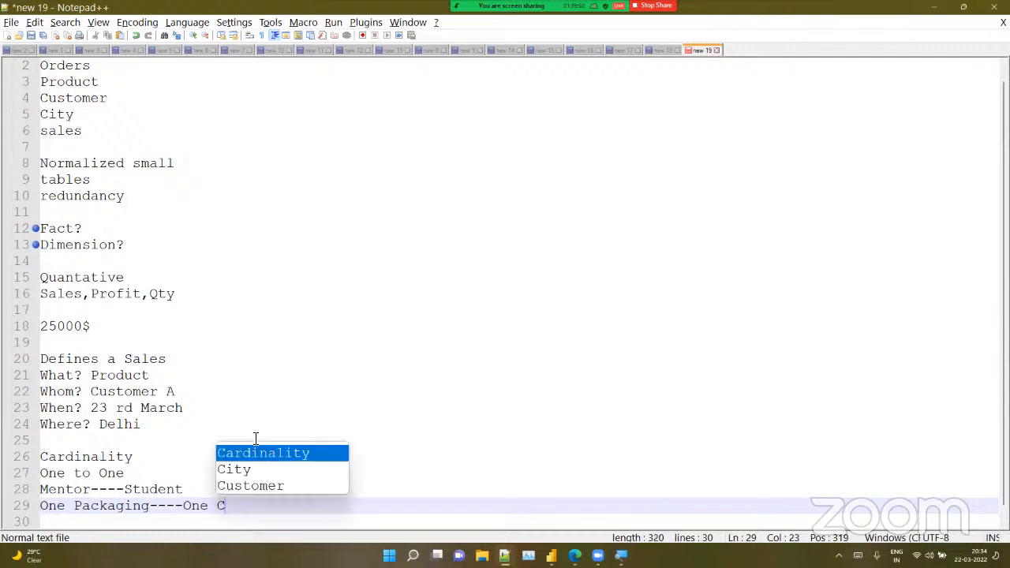
{"action": "type", "text": "lient"}
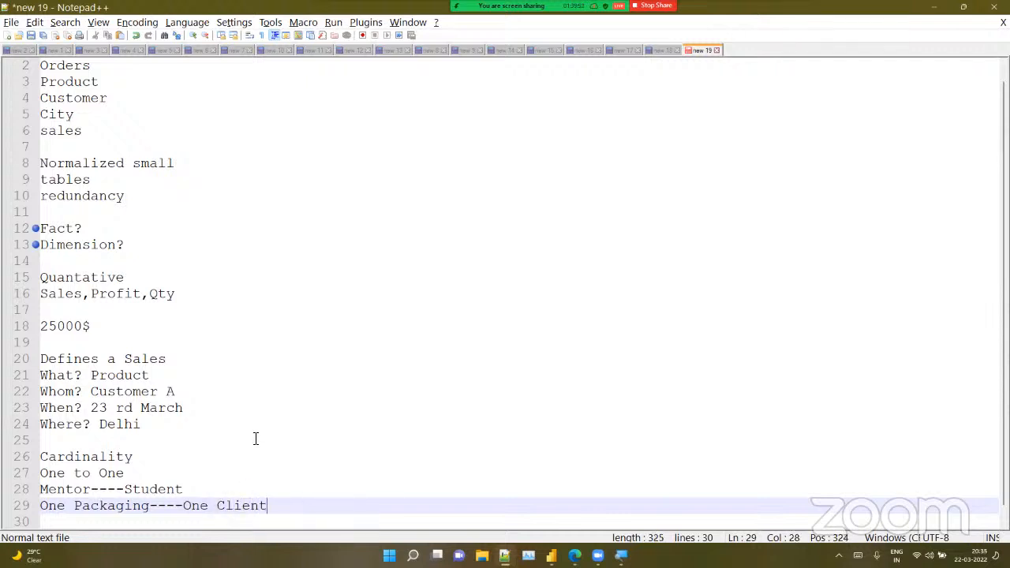
{"action": "key", "text": "Return"}
{"action": "key", "text": "Return"}
{"action": "key", "text": "Return"}
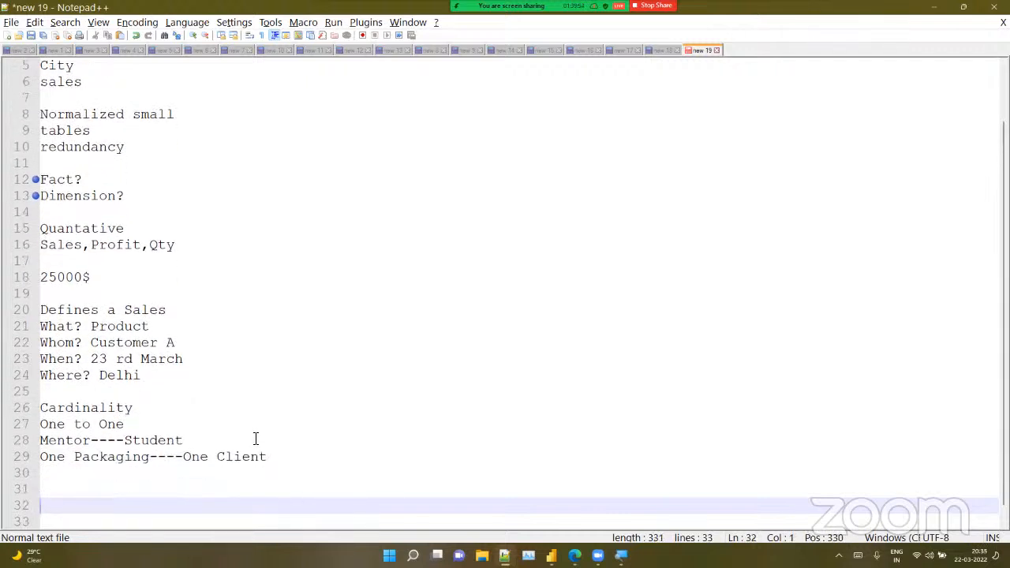
{"action": "key", "text": "BackSpace"}
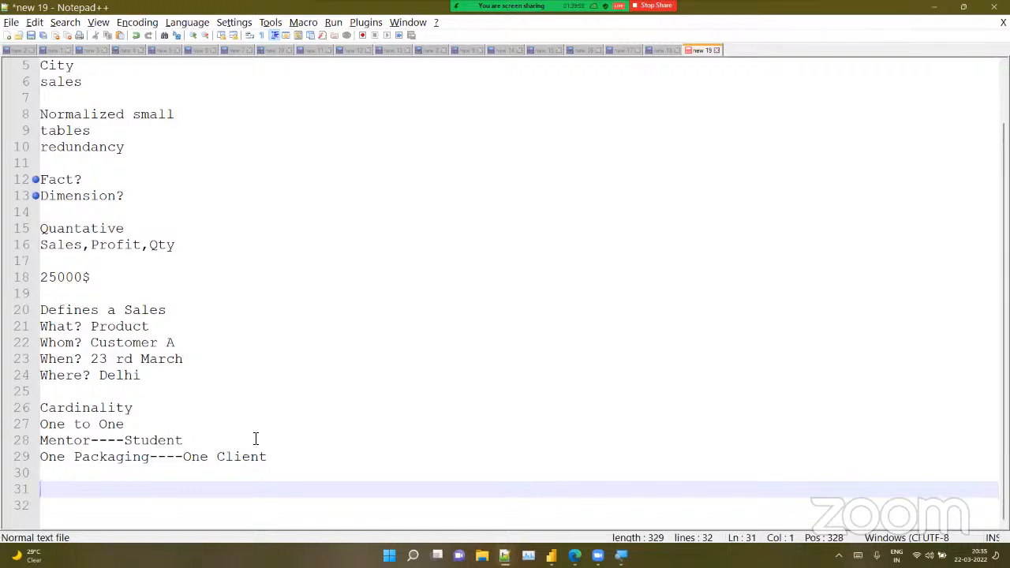
Add a "One to Many" line with the example "Mentor---Students" on the line below it
{"action": "type", "text": "On"}
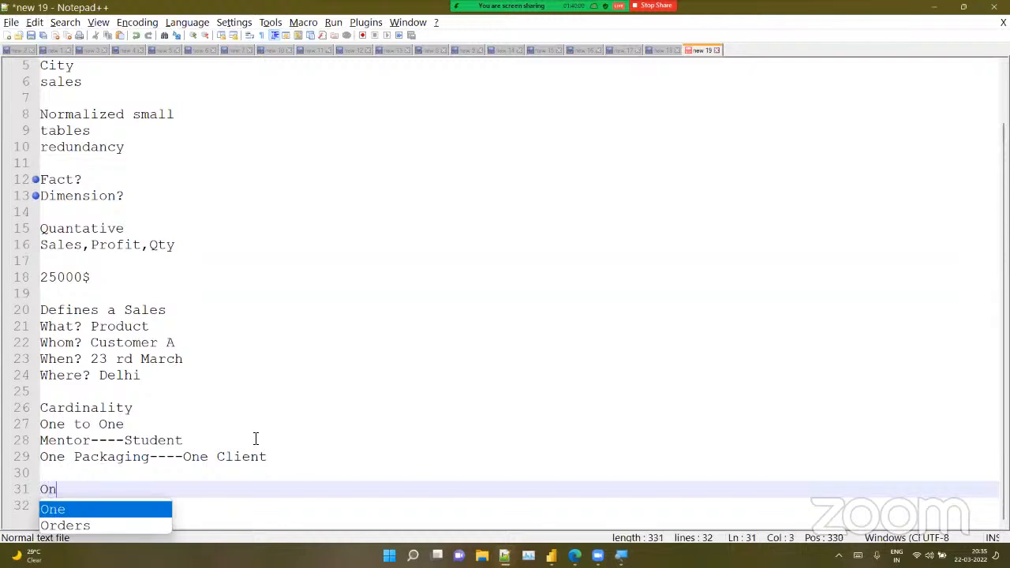
{"action": "type", "text": "e to"}
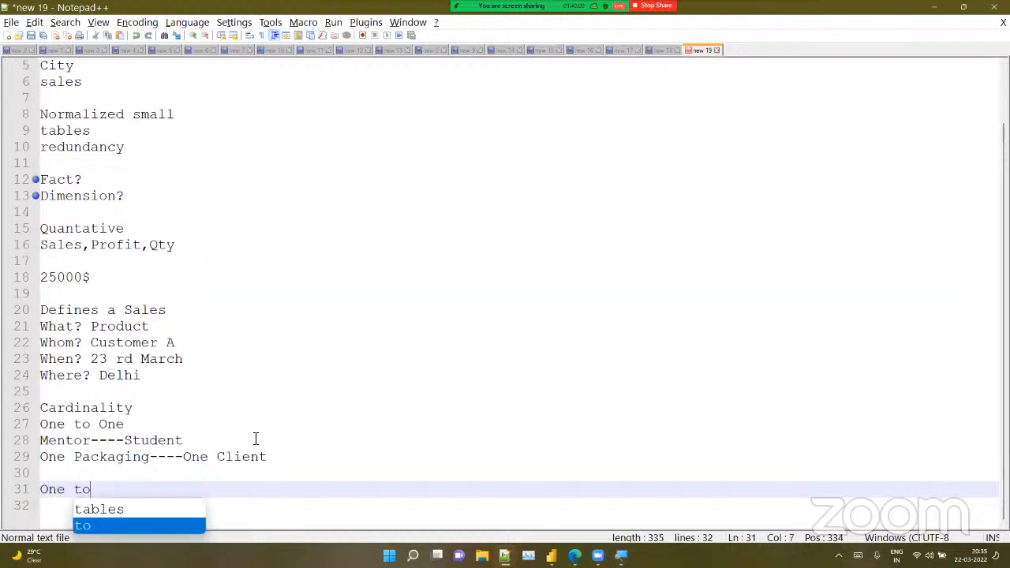
{"action": "type", "text": " Many"}
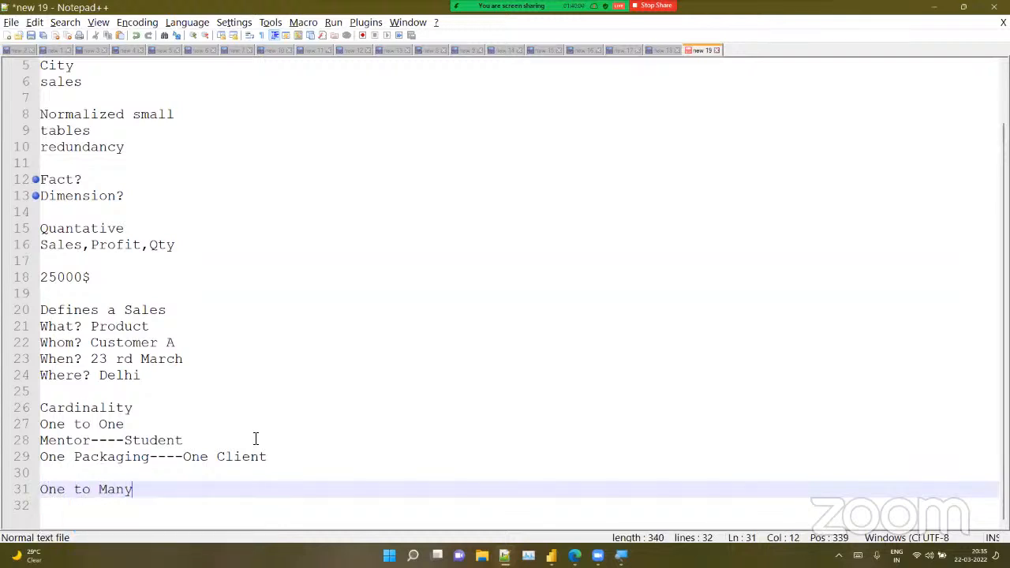
{"action": "key", "text": "Return"}
{"action": "type", "text": "Ment"}
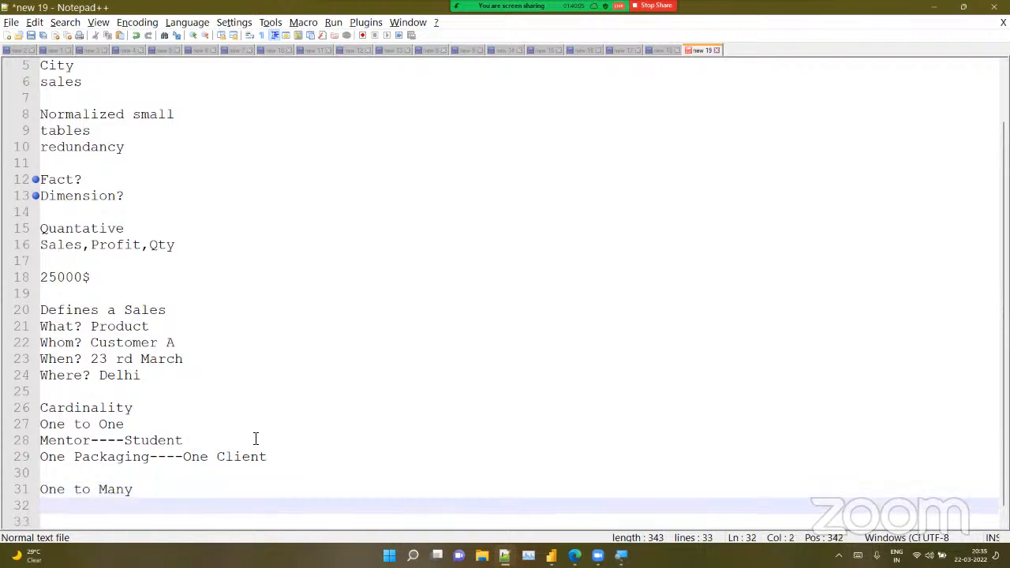
{"action": "type", "text": "o"}
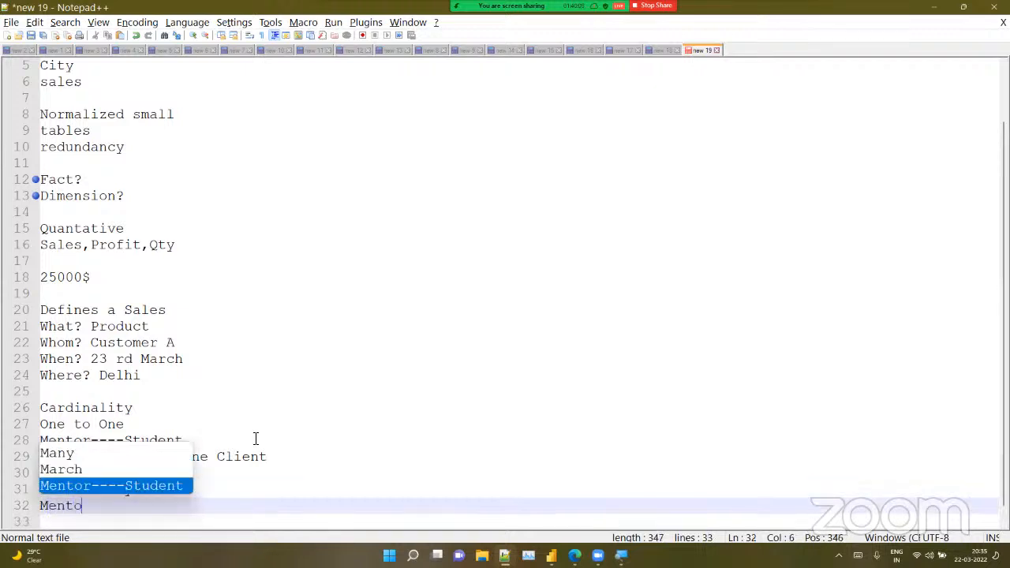
{"action": "type", "text": "r---S"}
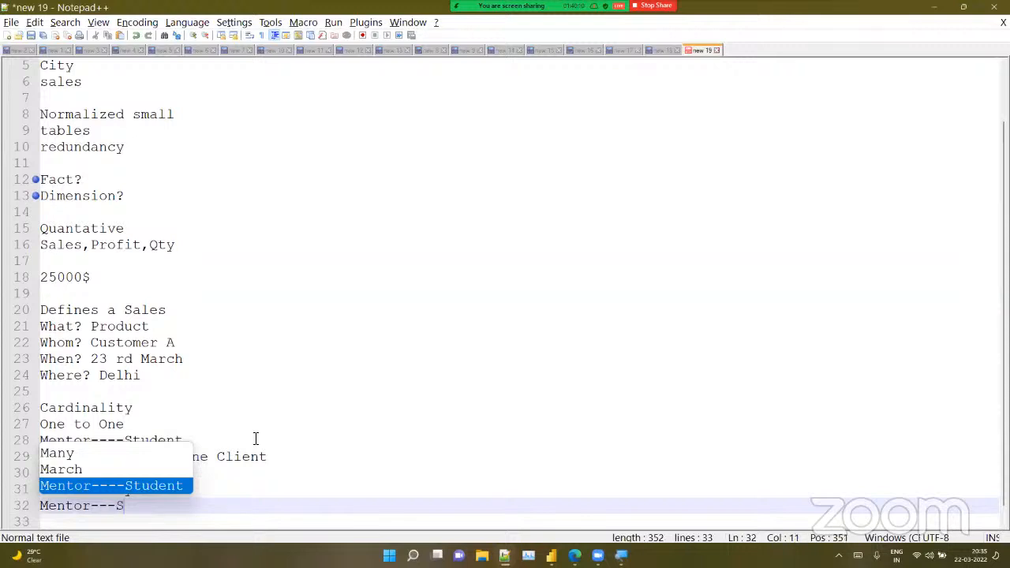
{"action": "type", "text": "tudents"}
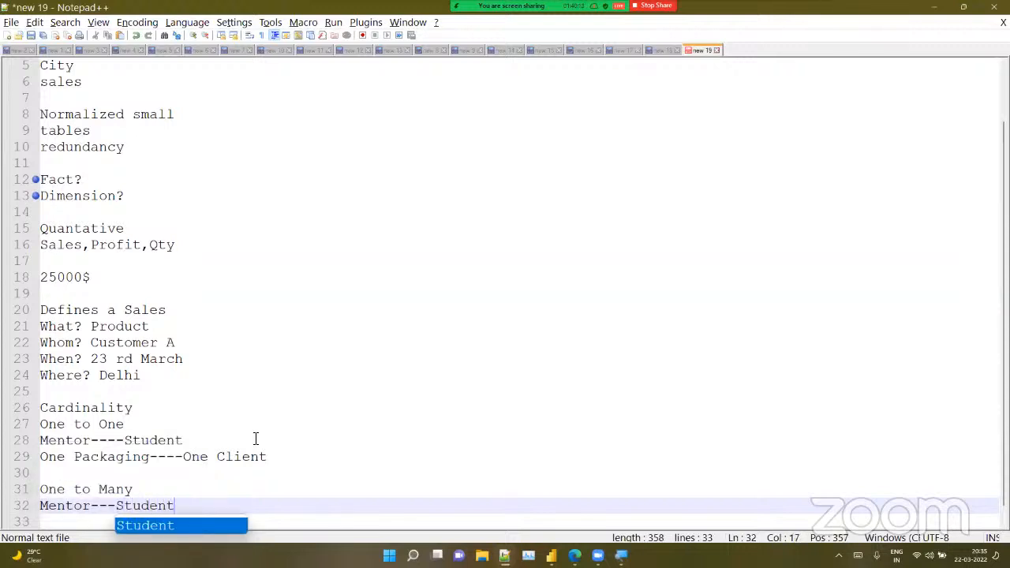
{"action": "key", "text": "Return"}
Add a second One to Many example, "One Person---Loan banks", and leave a blank line after it
{"action": "type", "text": "On"}
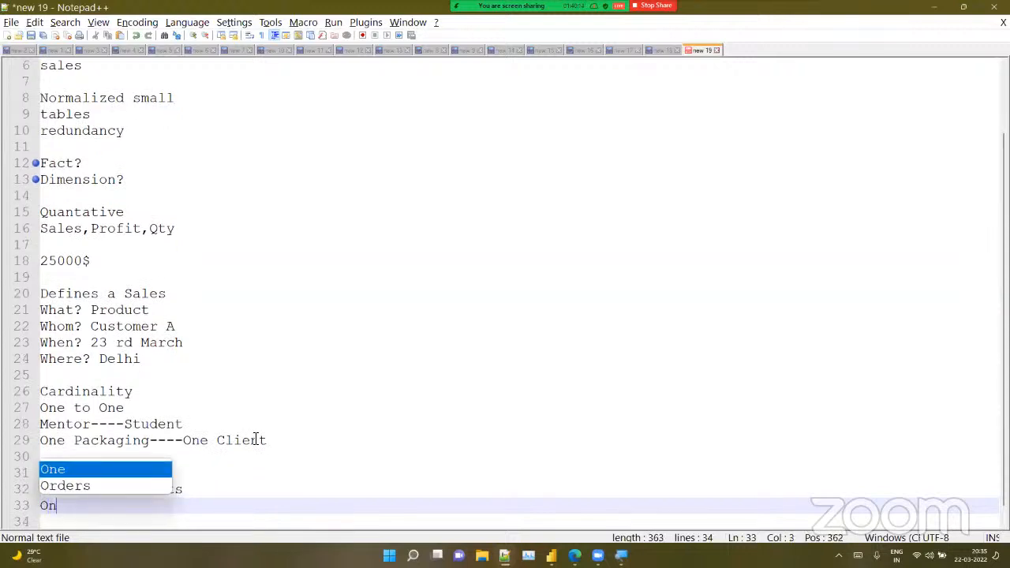
{"action": "type", "text": "e Per"}
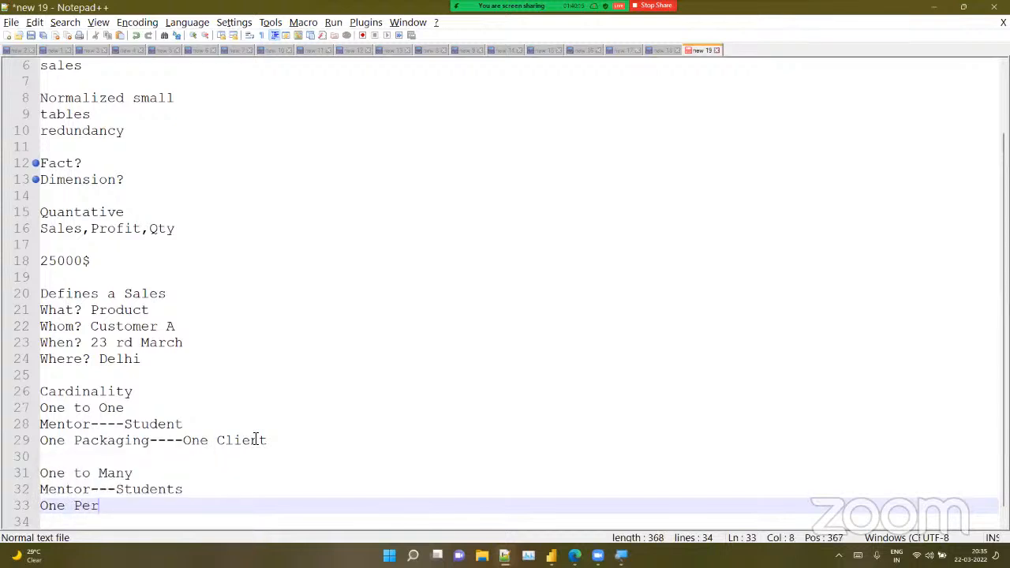
{"action": "type", "text": "son---Loan"}
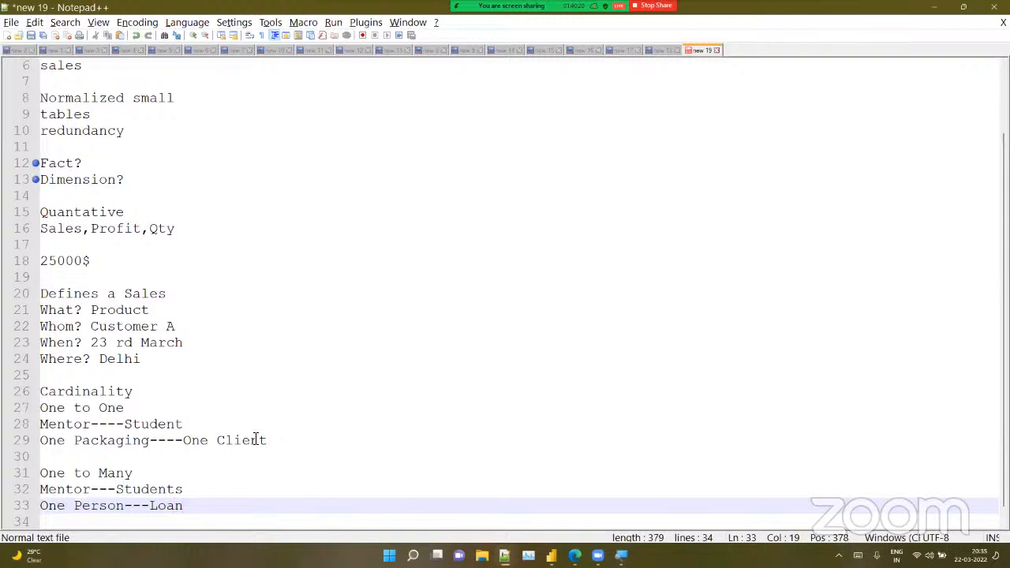
{"action": "type", "text": " banks"}
{"action": "key", "text": "Return"}
{"action": "key", "text": "Return"}
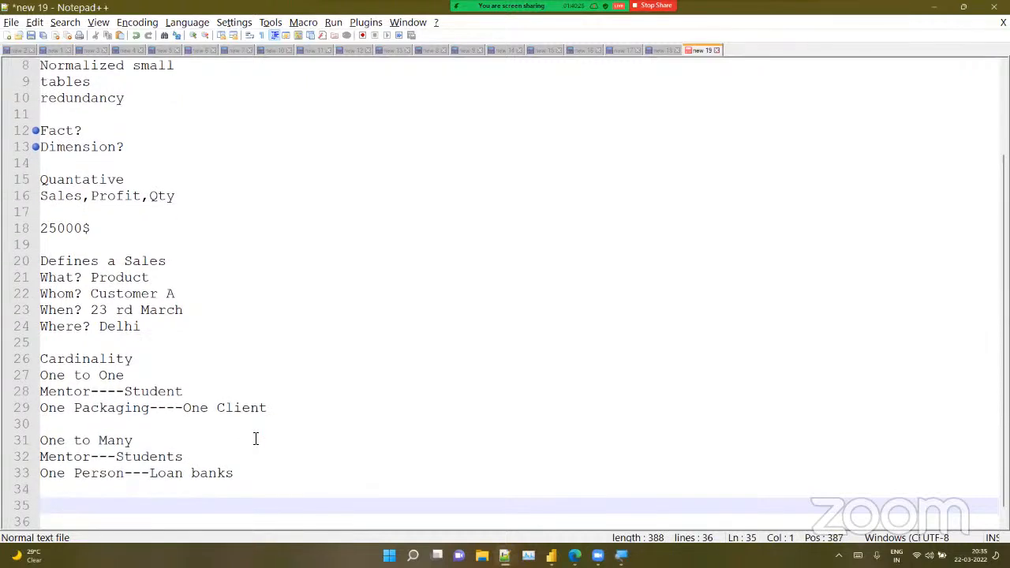
Add a "Many to Many" line as the third cardinality type in the notes
{"action": "type", "text": "O"}
{"action": "key", "text": "BackSpace"}
{"action": "type", "text": "Many "}
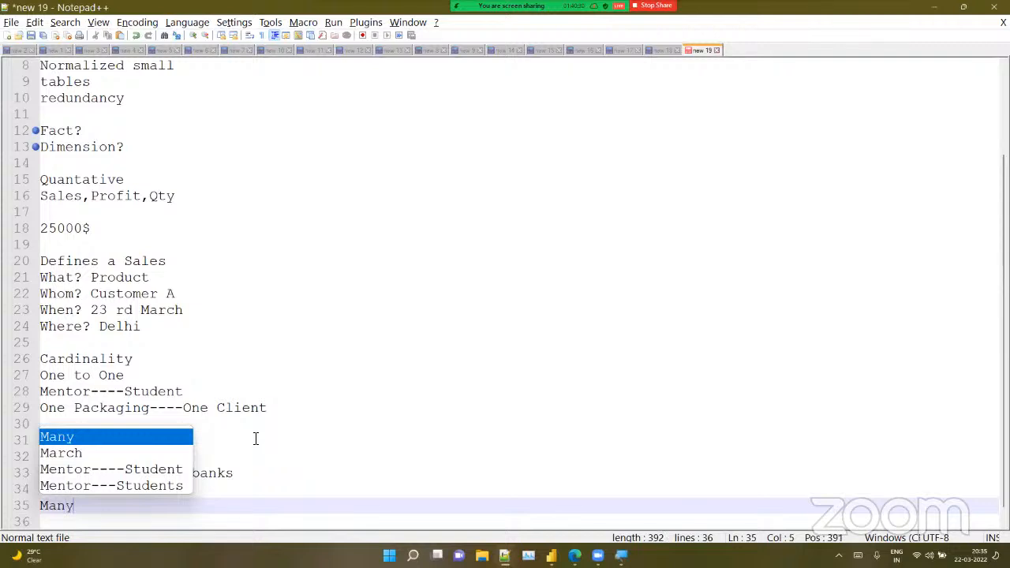
{"action": "type", "text": "to"}
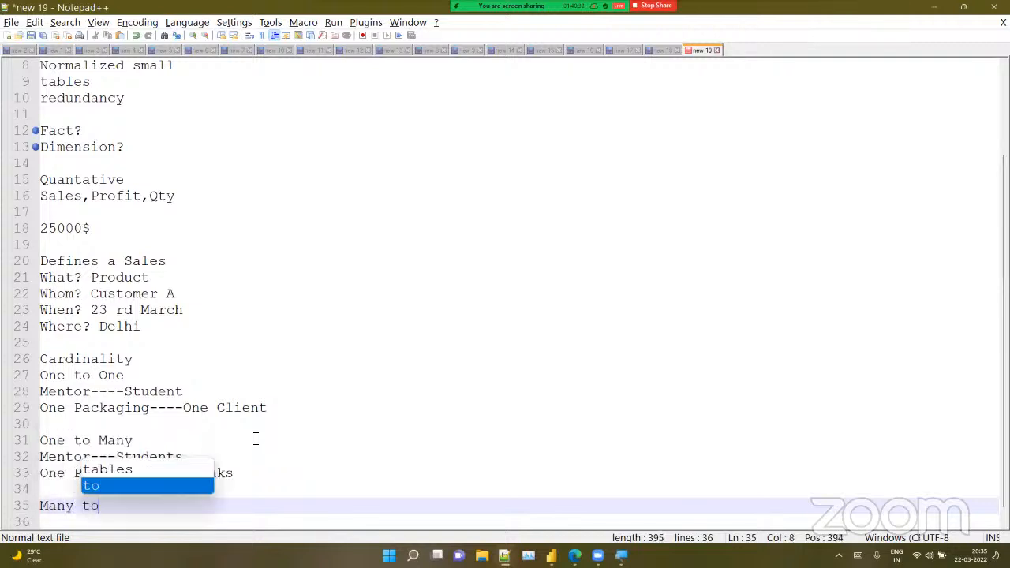
{"action": "type", "text": " Many"}
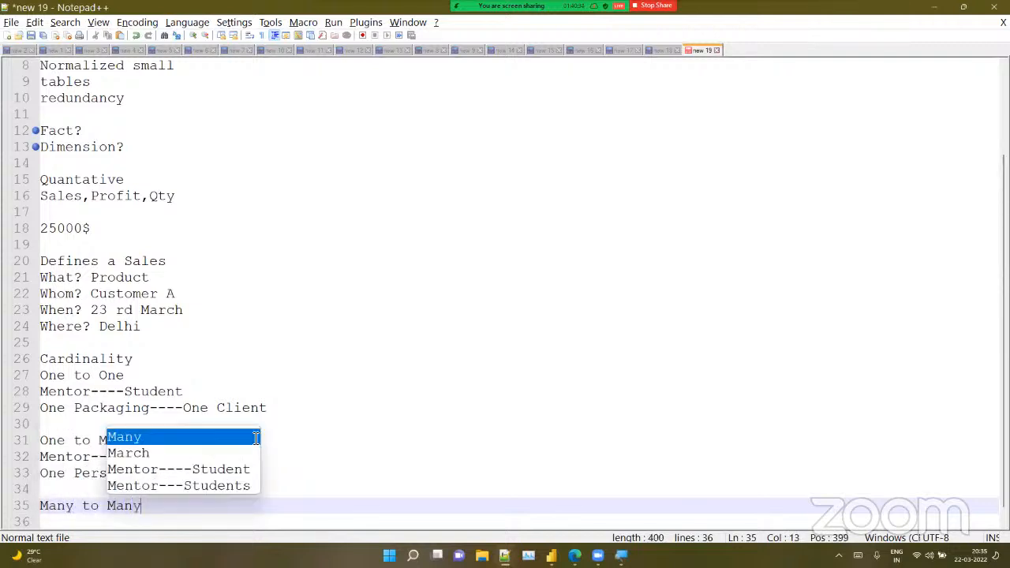
{"action": "key", "text": "Escape"}
{"action": "key", "text": "Return"}
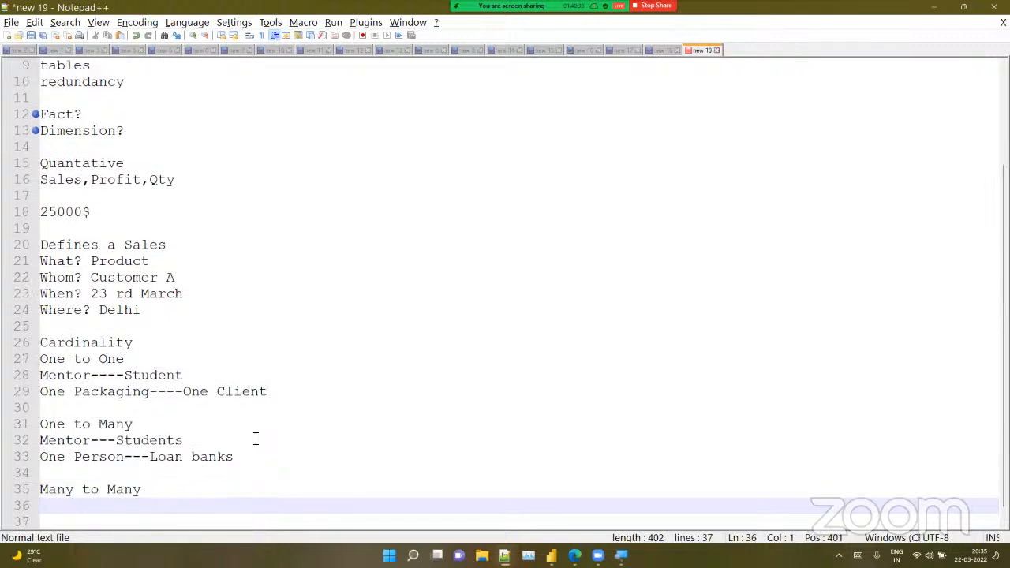
Add the example "Many mentors---Many Students" on the line below Many to Many
{"action": "type", "text": "Man"}
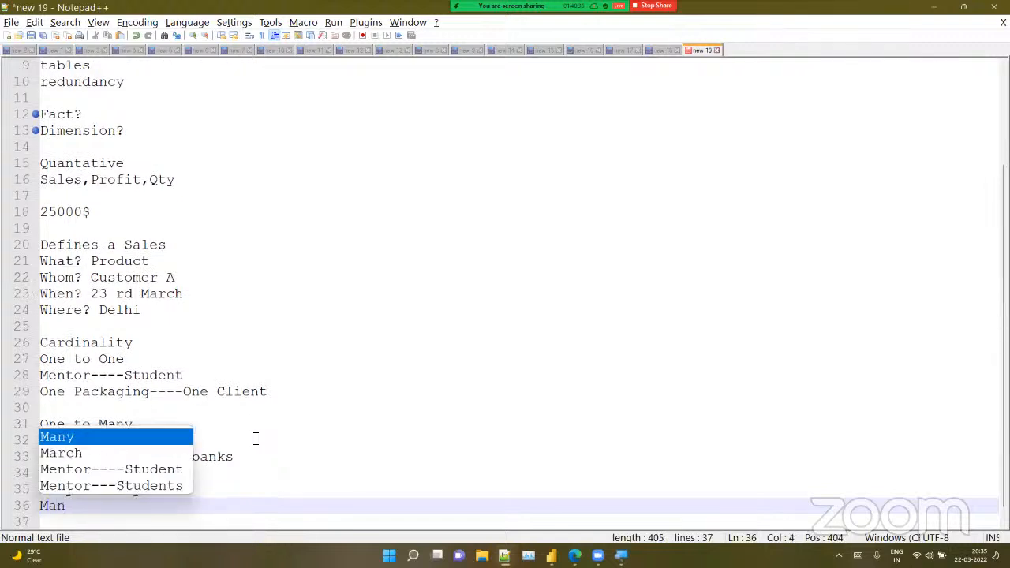
{"action": "type", "text": "y----"}
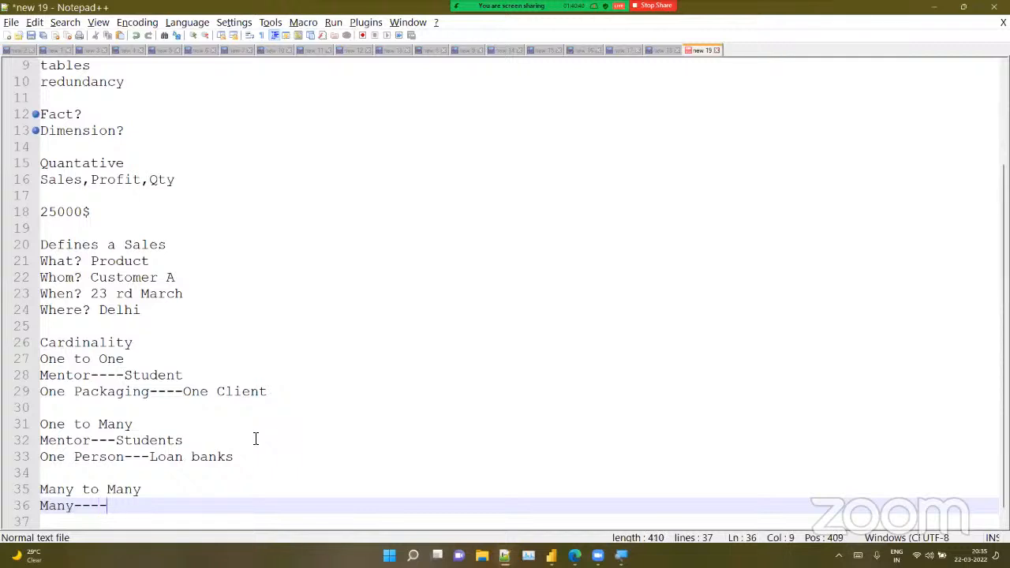
{"action": "key", "text": "BackSpace"}
{"action": "key", "text": "BackSpace"}
{"action": "key", "text": "BackSpace"}
{"action": "key", "text": "BackSpace"}
{"action": "type", "text": "mentor"}
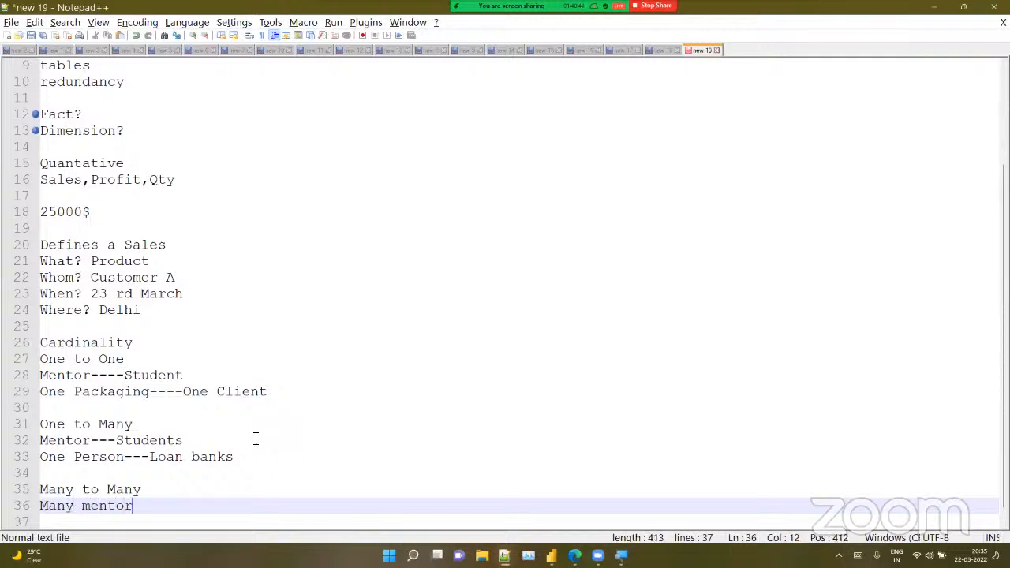
{"action": "type", "text": "s---Many"}
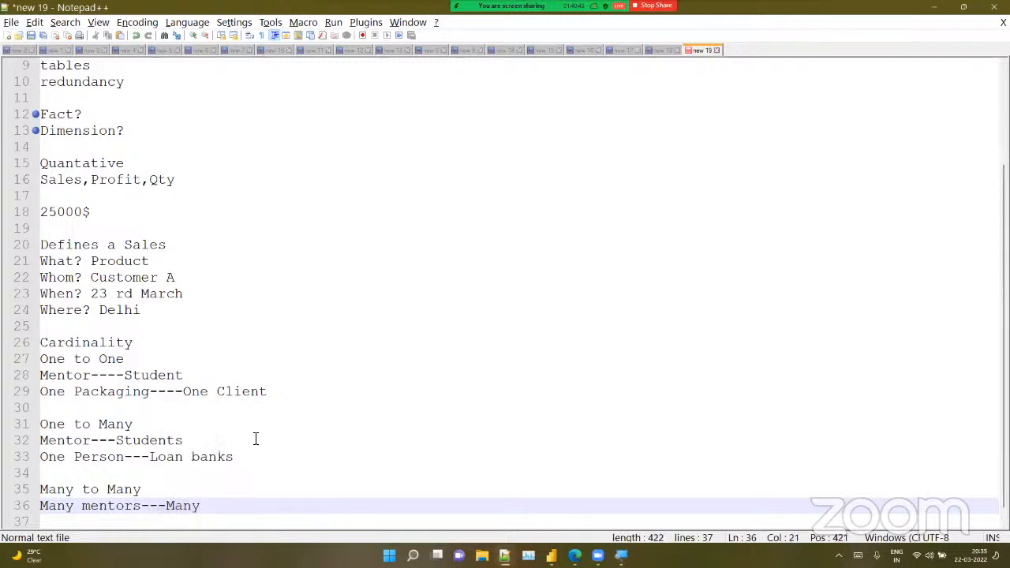
{"action": "type", "text": " Student"}
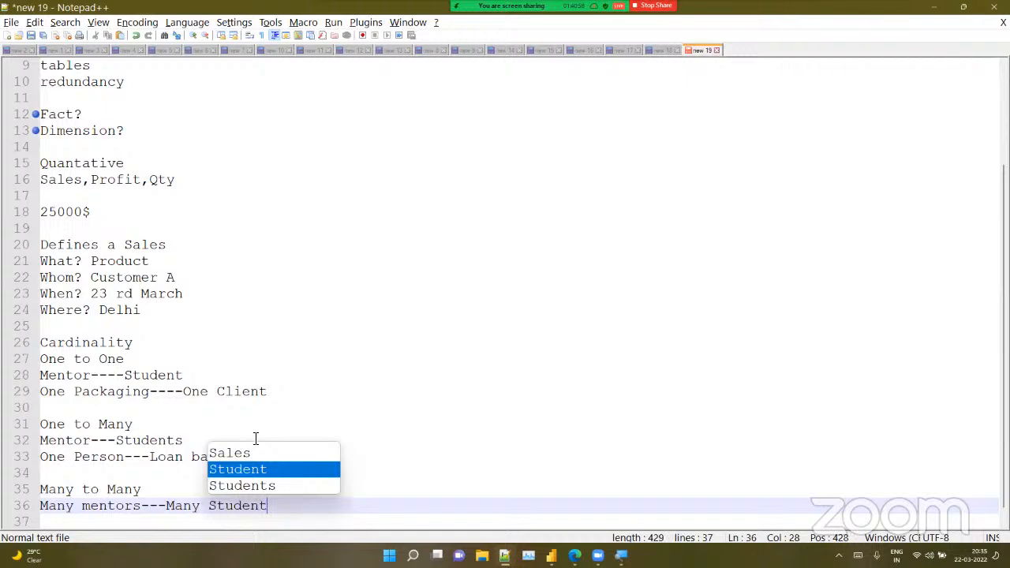
{"action": "type", "text": "s"}
{"action": "key", "text": "Return"}
{"action": "key", "text": "Return"}
Add a second Many to Many example, "Many Shopkeepers----Many Customers", on the line below the mentors example
{"action": "type", "text": "O"}
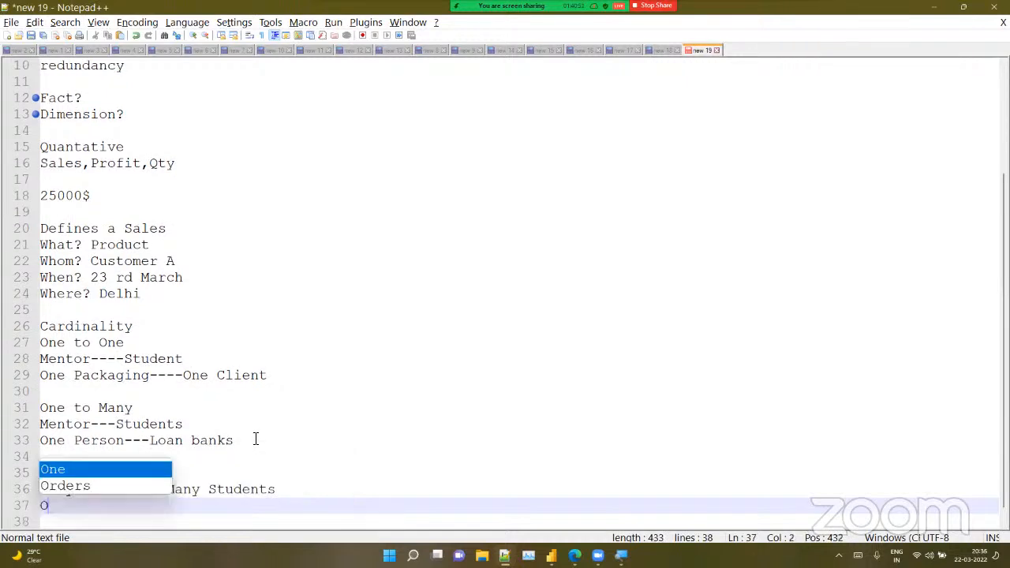
{"action": "key", "text": "BackSpace"}
{"action": "type", "text": "Many"}
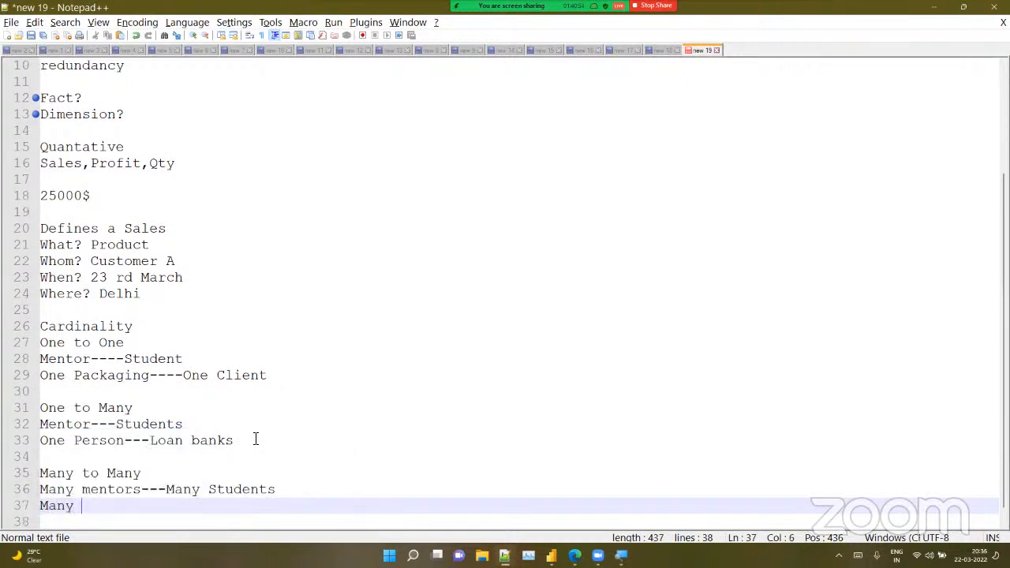
{"action": "type", "text": " Shopke"}
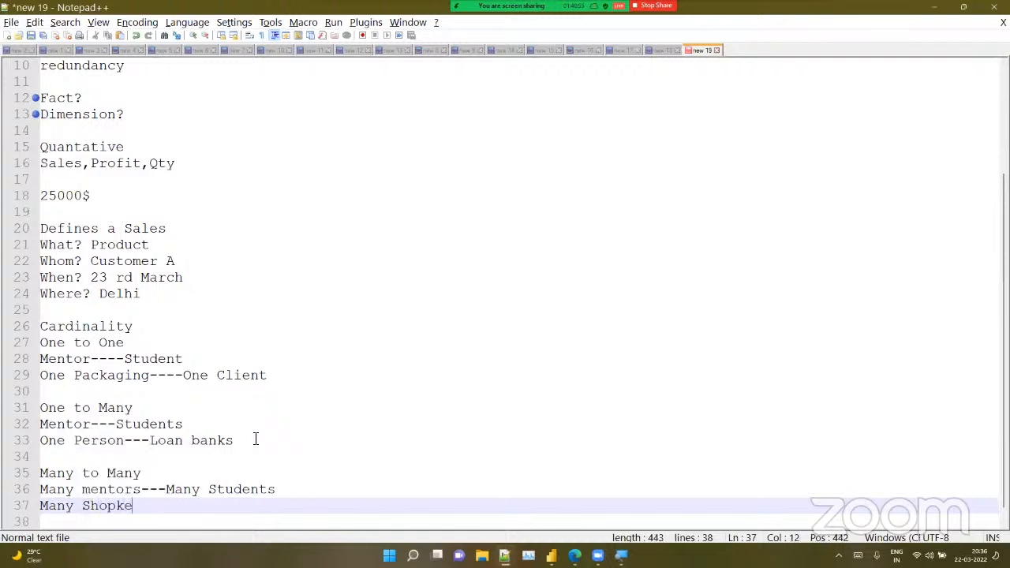
{"action": "type", "text": "epers----Man"}
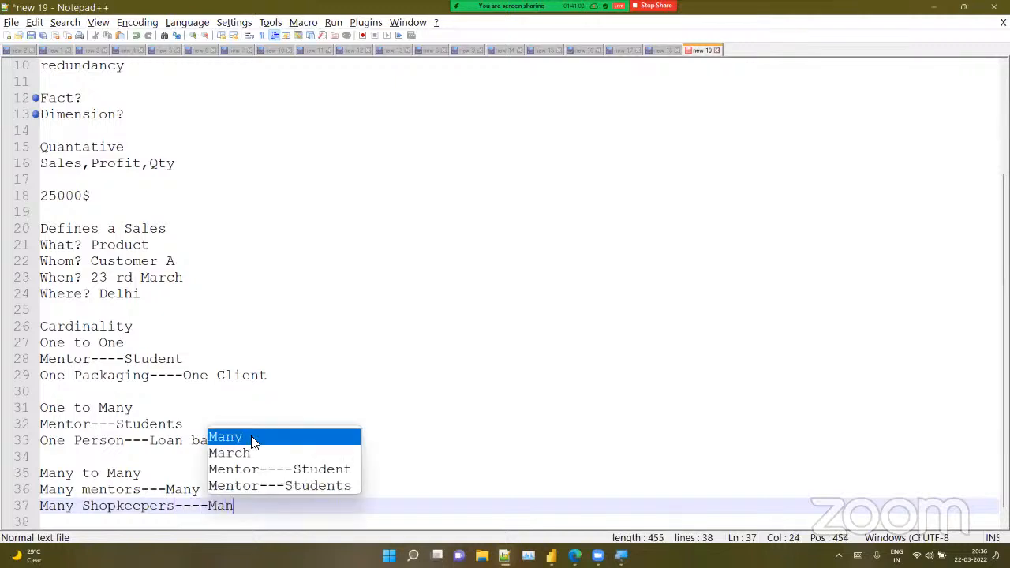
{"action": "type", "text": "y Cust"}
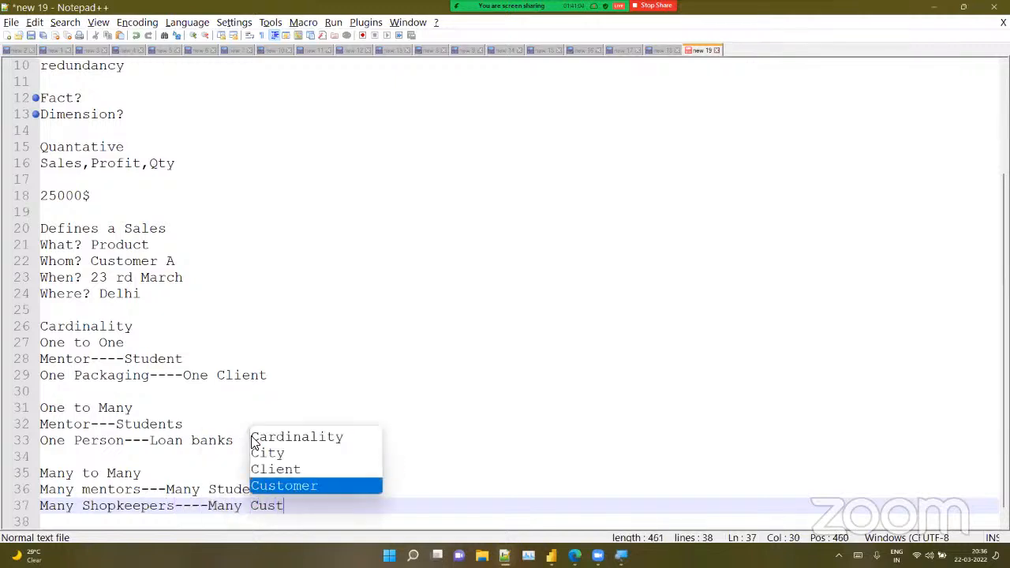
{"action": "type", "text": "omers"}
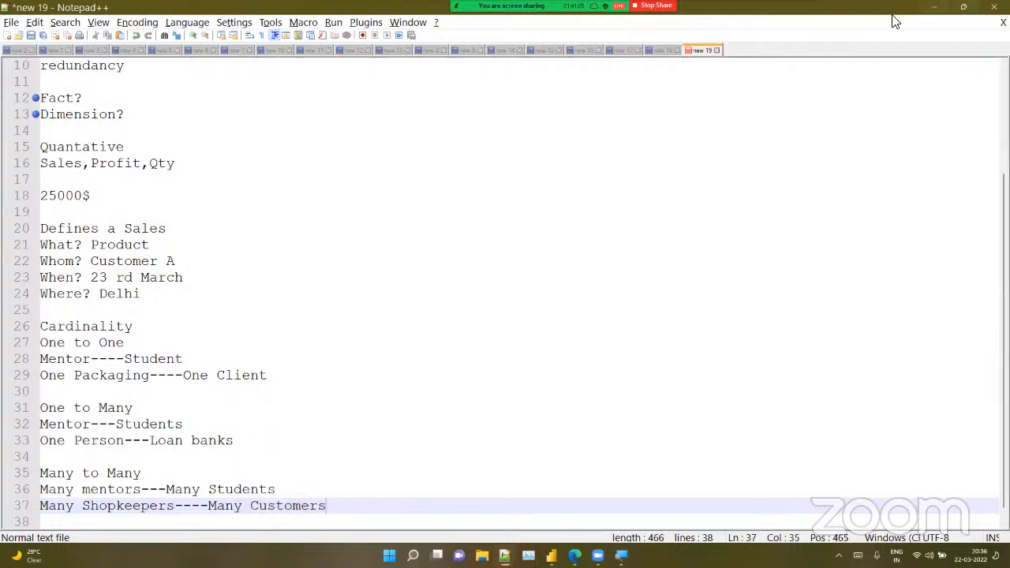
Switch to the Power BI Desktop model and examine the cardinality markers on Fact_Sales' relationships with Dim_ShipMode and Returns
{"action": "left_click", "coordinate": [930, 7]}
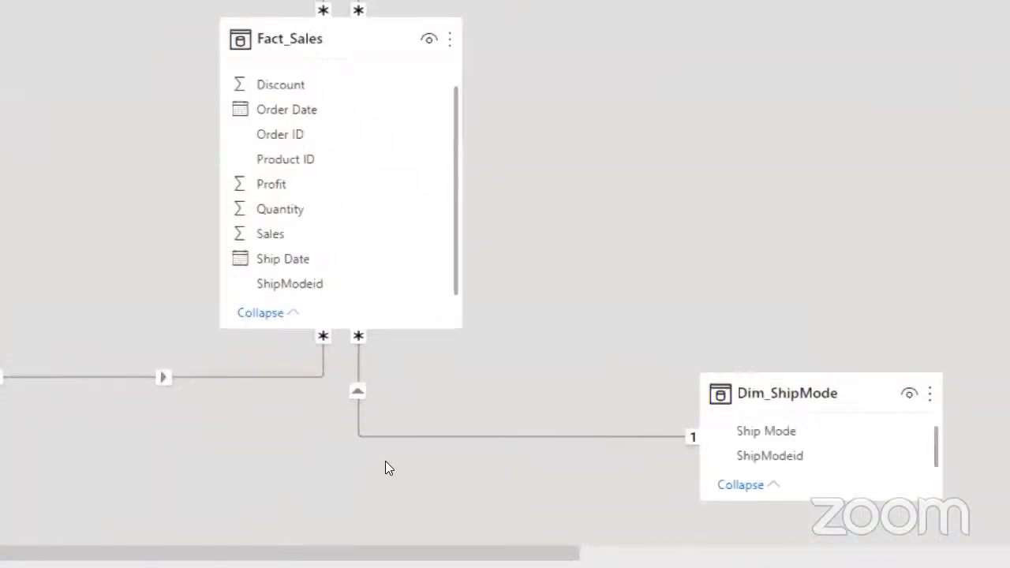
{"action": "key", "text": "super+plus"}
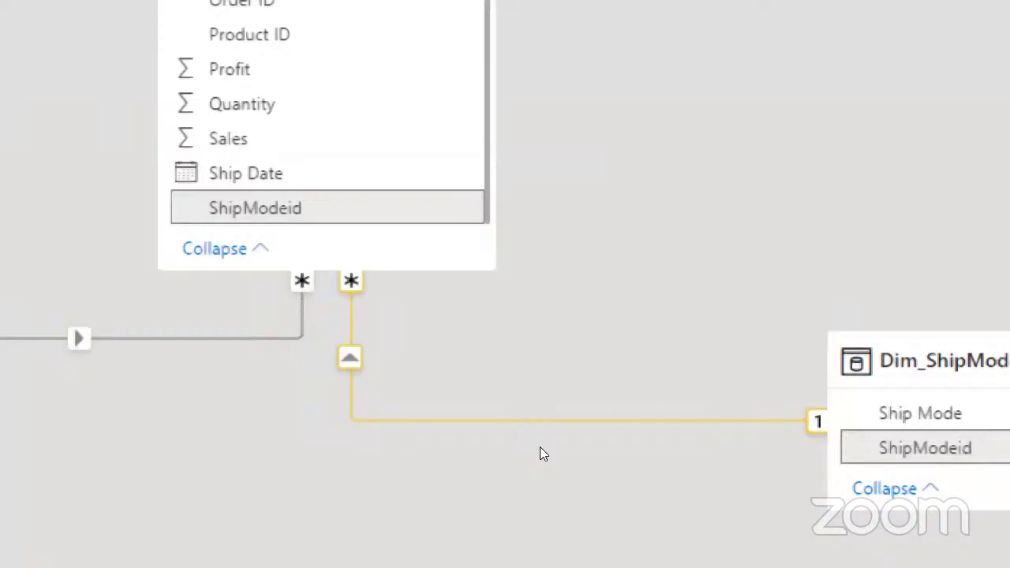
{"action": "key", "text": "super+Escape"}
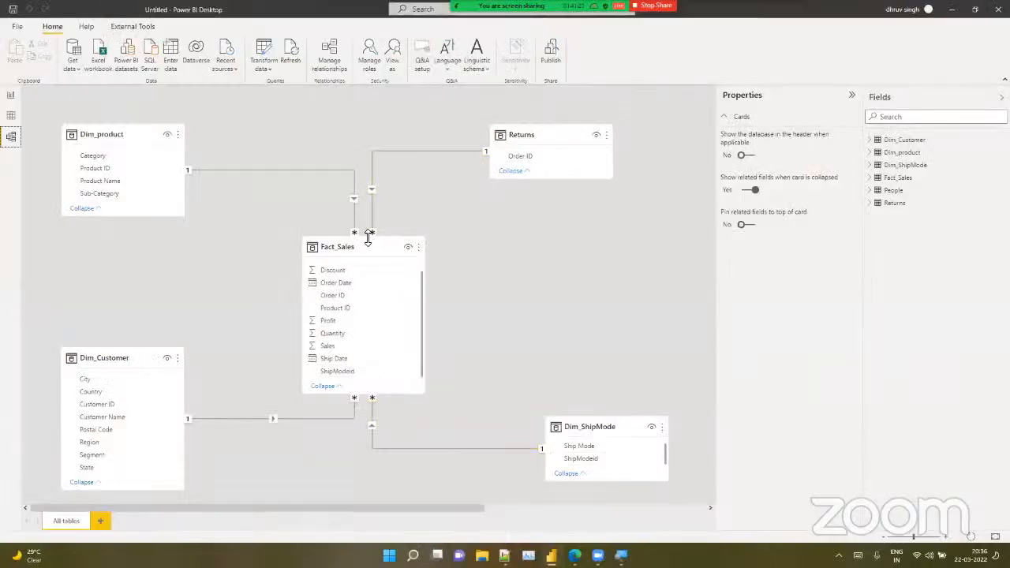
{"action": "key", "text": "super+plus"}
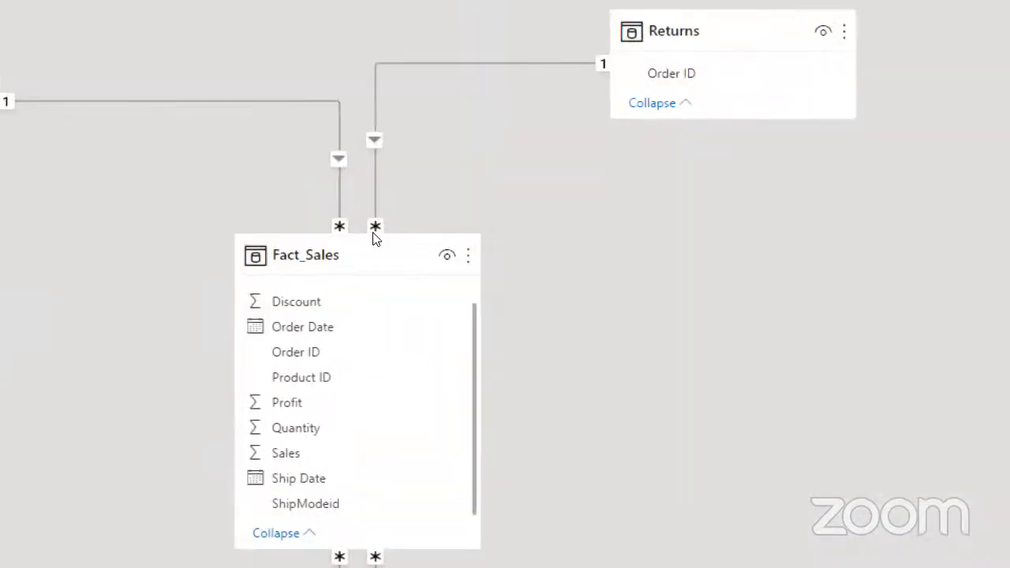
{"action": "key", "text": "super+minus"}
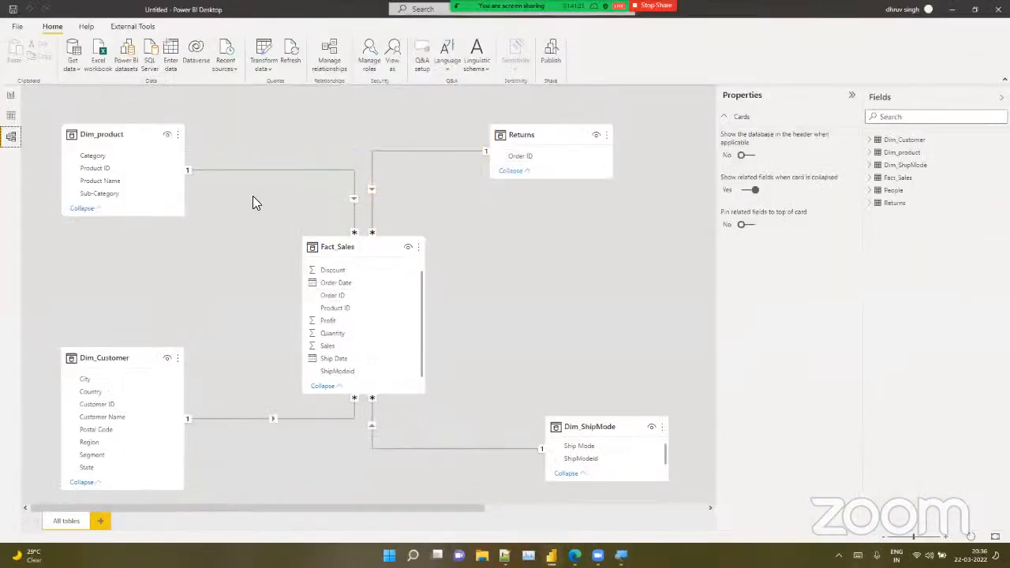
Inspect the properties of the relationship between Fact_Sales and Returns, and close them without changing anything
{"action": "right_click", "coordinate": [372, 190]}
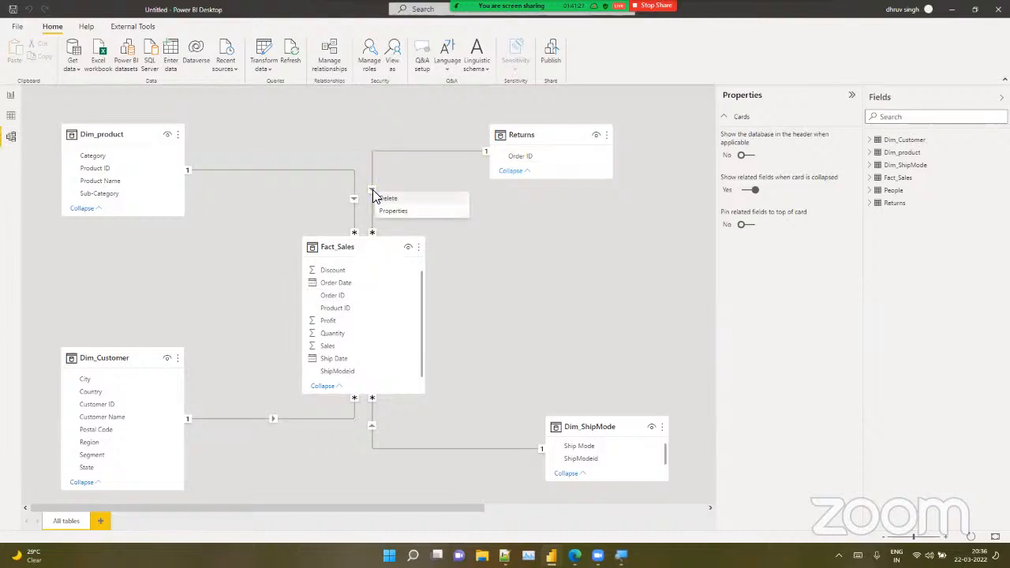
{"action": "left_click", "coordinate": [386, 211]}
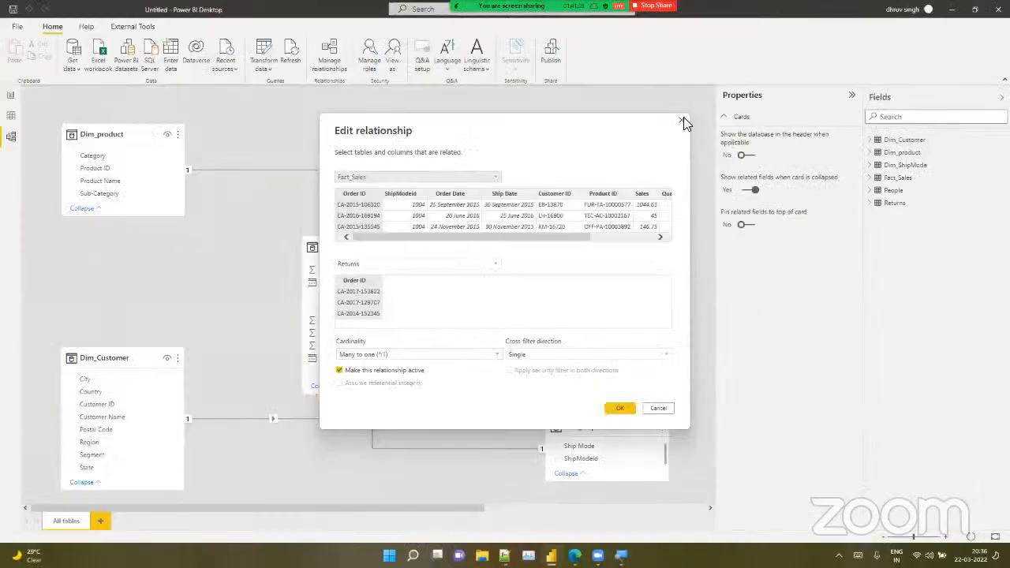
{"action": "left_click", "coordinate": [683, 119]}
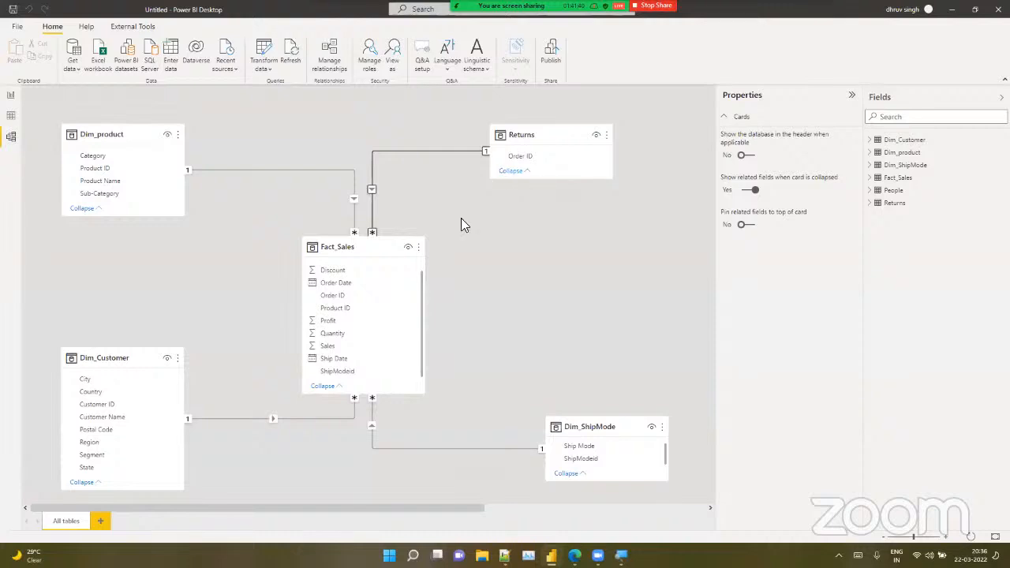
Examine how Dim_product, Dim_Customer and Dim_ShipMode each relate to Fact_Sales by selecting the tables in turn
{"action": "left_click", "coordinate": [75, 133]}
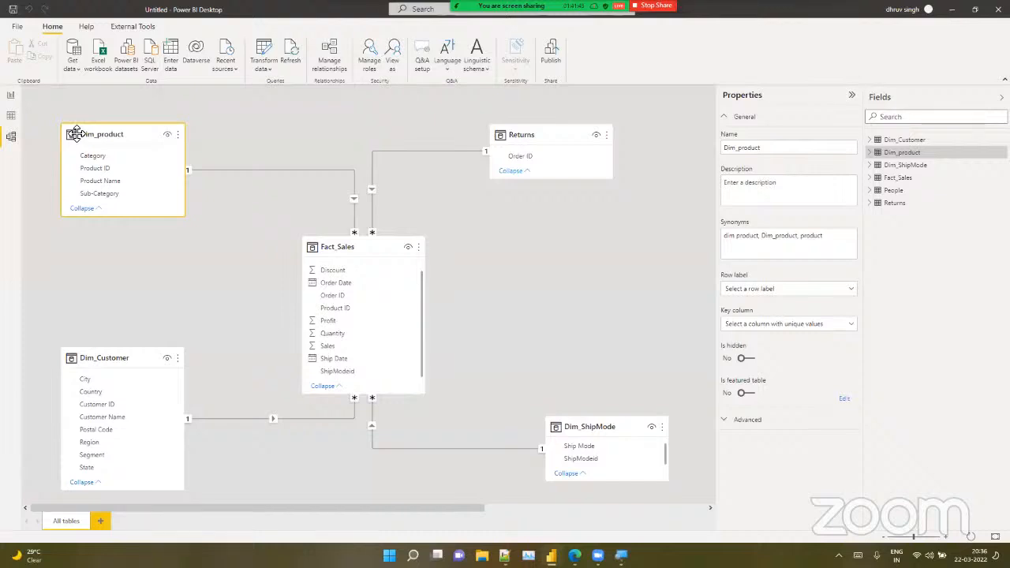
{"action": "left_click", "coordinate": [330, 247]}
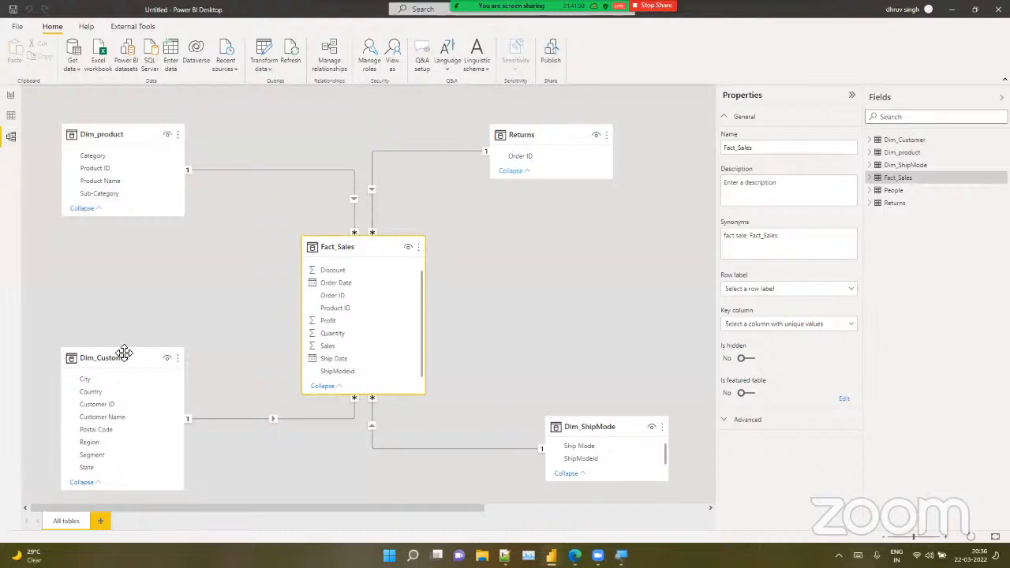
{"action": "left_click", "coordinate": [121, 356]}
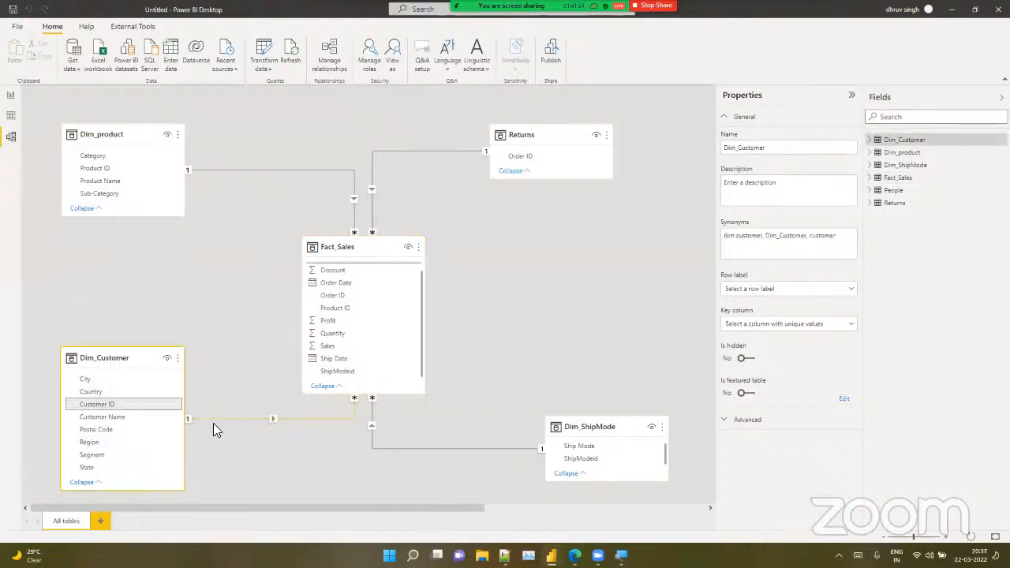
{"action": "left_click", "coordinate": [326, 255]}
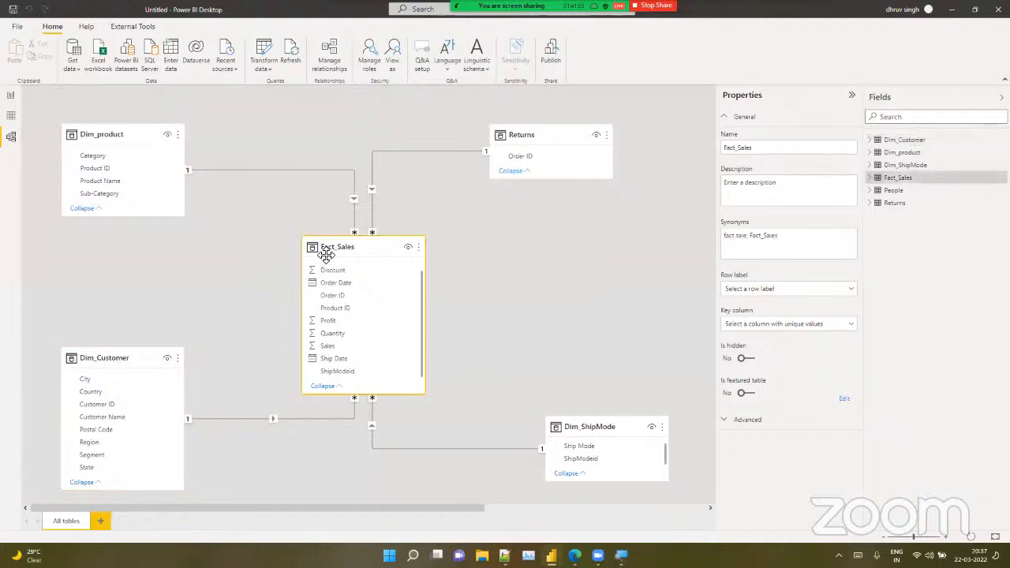
{"action": "left_click", "coordinate": [567, 421]}
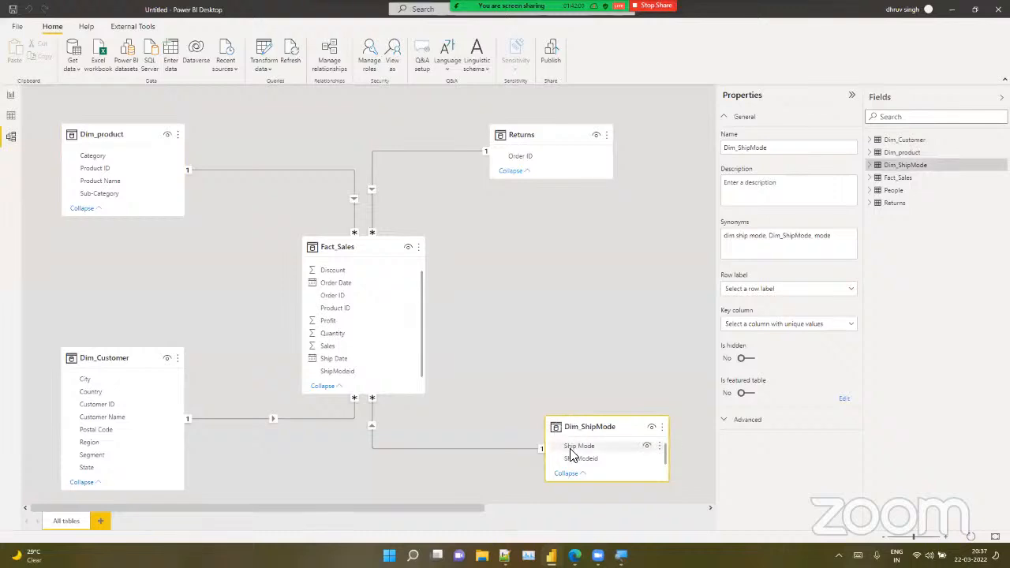
{"action": "left_click", "coordinate": [330, 248]}
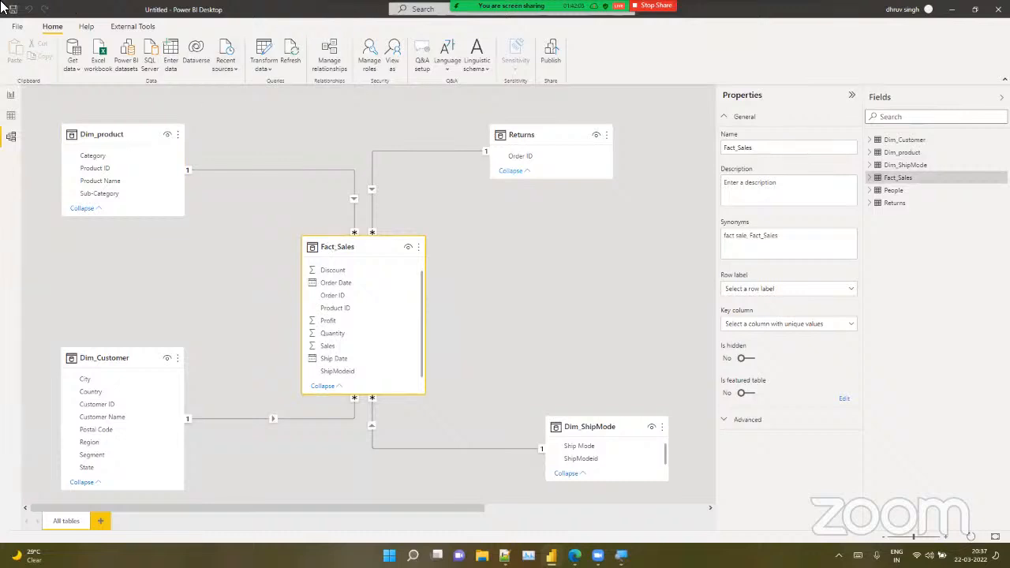
{"action": "left_click", "coordinate": [513, 20]}
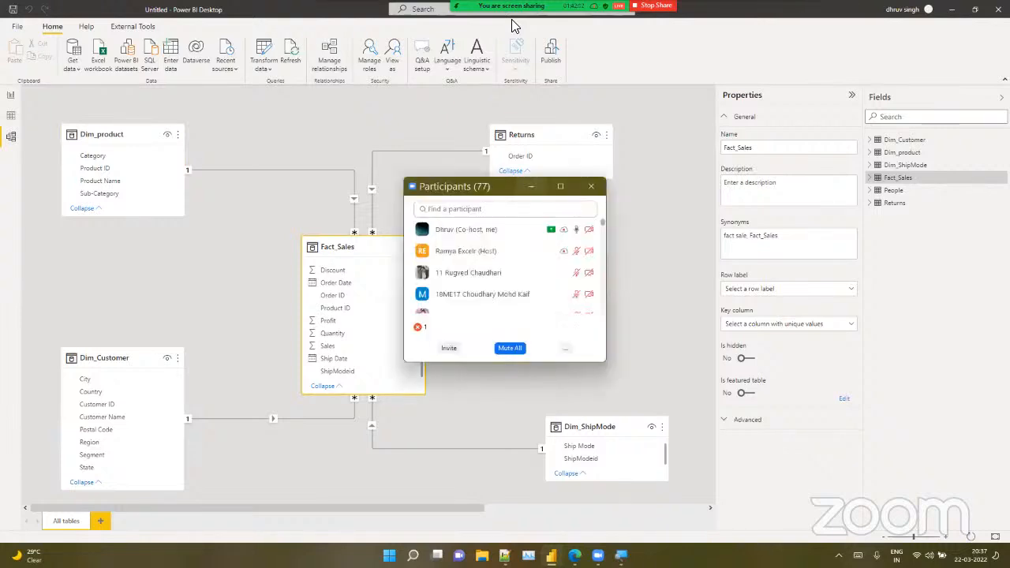
{"action": "left_click", "coordinate": [512, 20]}
Move the Returns table in the model diagram to the right side of Fact_Sales, above Dim_ShipMode
{"action": "left_click", "coordinate": [460, 289]}
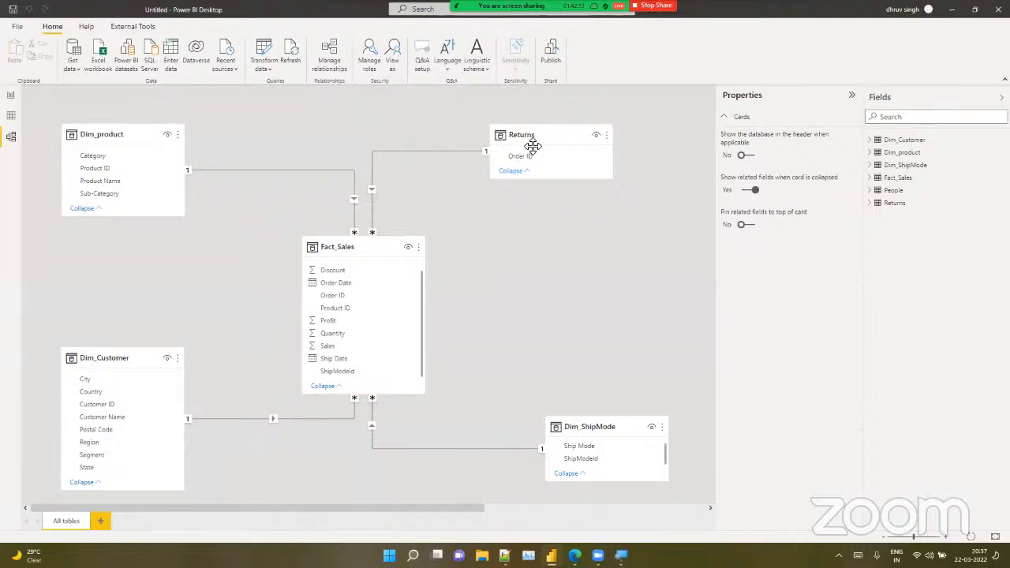
{"action": "left_click_drag", "start_coordinate": [533, 146], "coordinate": [552, 235]}
{"action": "left_click_drag", "start_coordinate": [584, 288], "coordinate": [599, 303]}
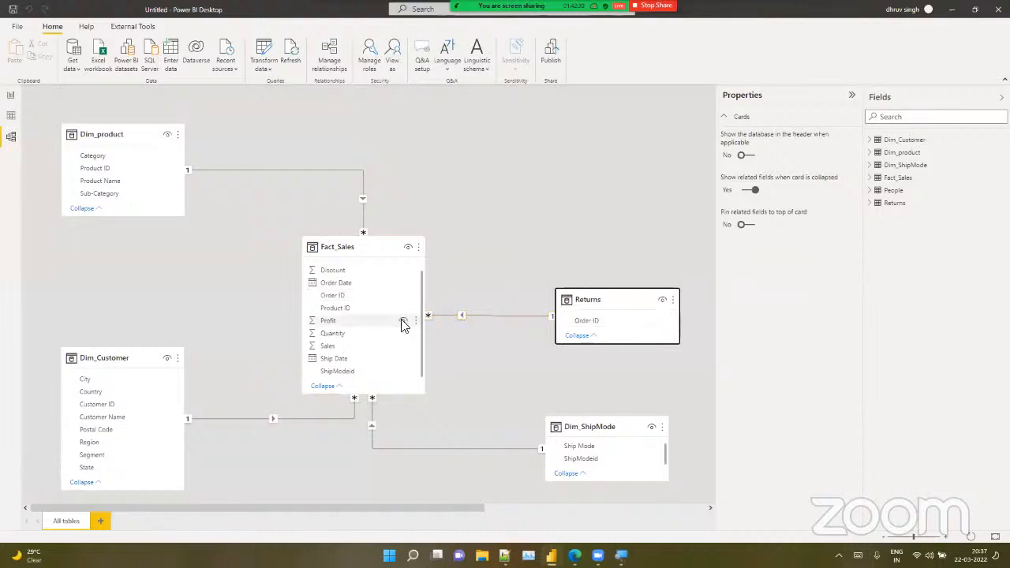
Insert a table visual on report Page 2, move it toward the middle of the canvas and enlarge it
{"action": "left_click", "coordinate": [8, 96]}
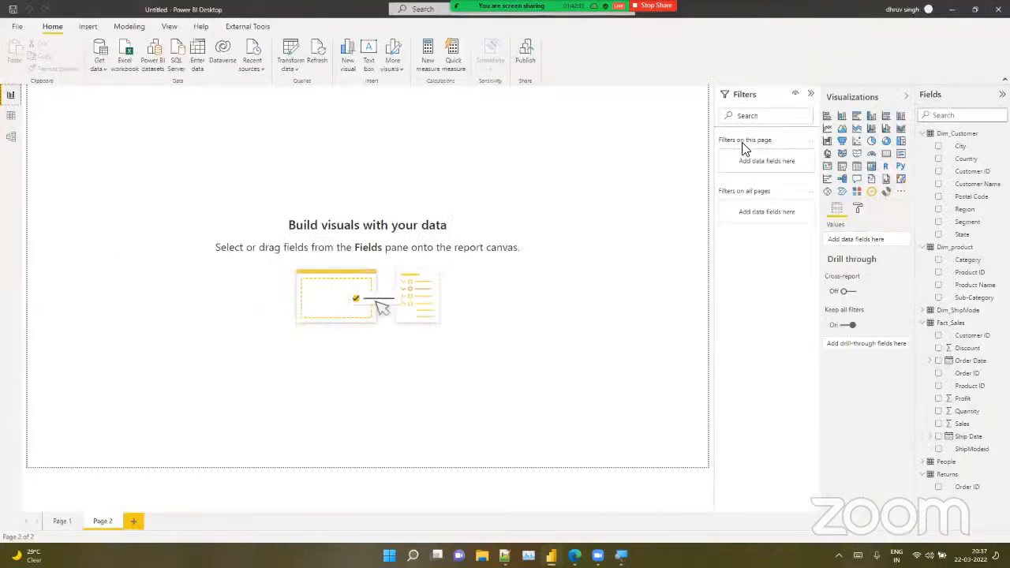
{"action": "left_click", "coordinate": [857, 167]}
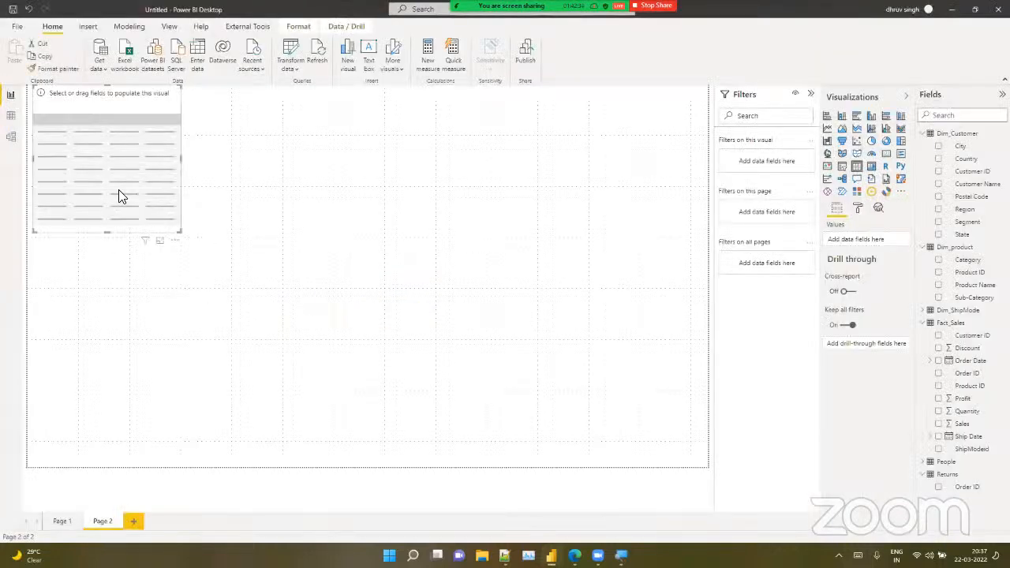
{"action": "left_click_drag", "start_coordinate": [118, 196], "coordinate": [198, 275]}
{"action": "left_click_drag", "start_coordinate": [246, 299], "coordinate": [519, 326]}
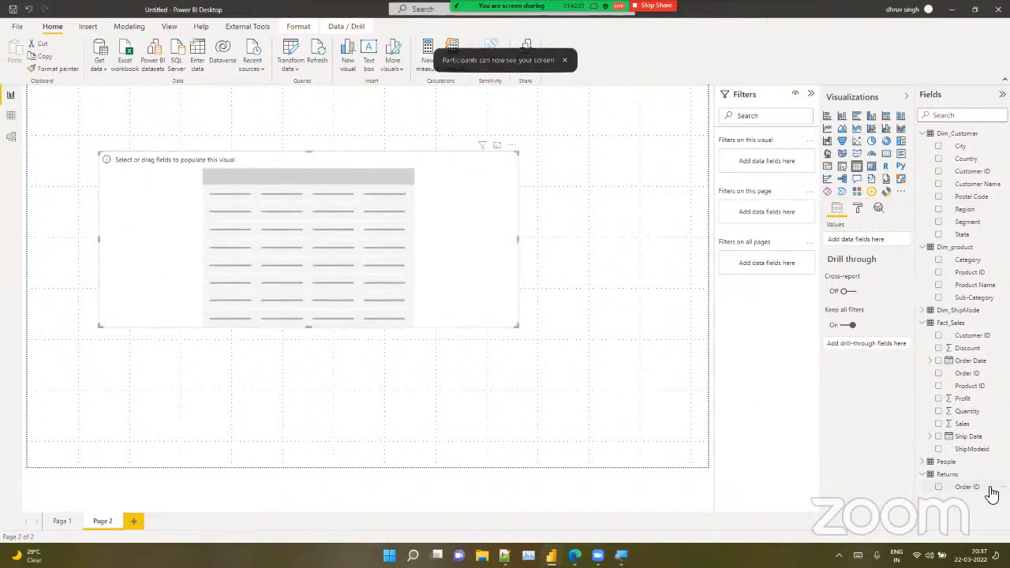
Fill the table visual with Order ID from Returns and Sales from Fact_Sales, and look through its rows
{"action": "left_click_drag", "start_coordinate": [967, 487], "coordinate": [309, 253]}
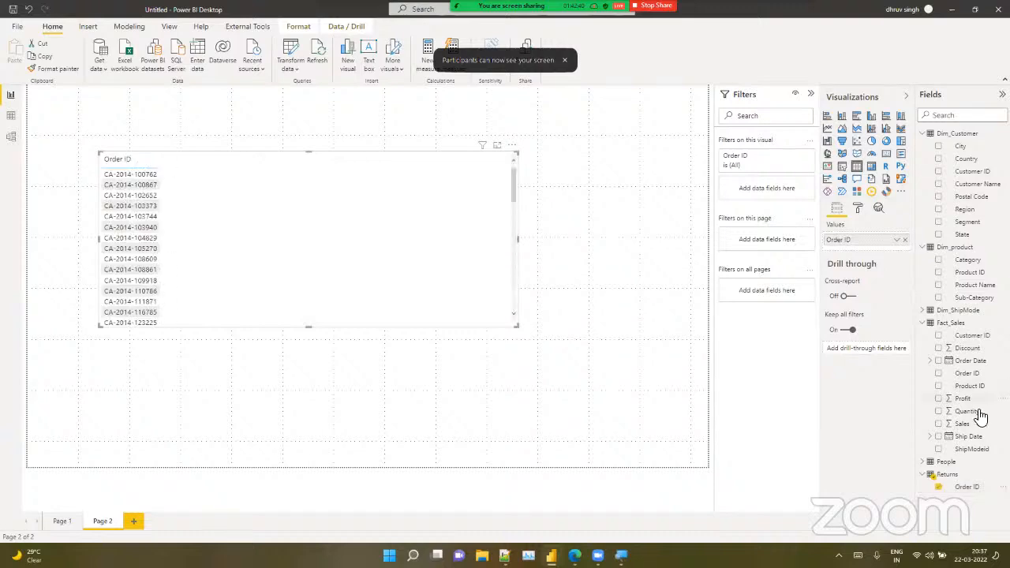
{"action": "left_click_drag", "start_coordinate": [976, 427], "coordinate": [248, 206]}
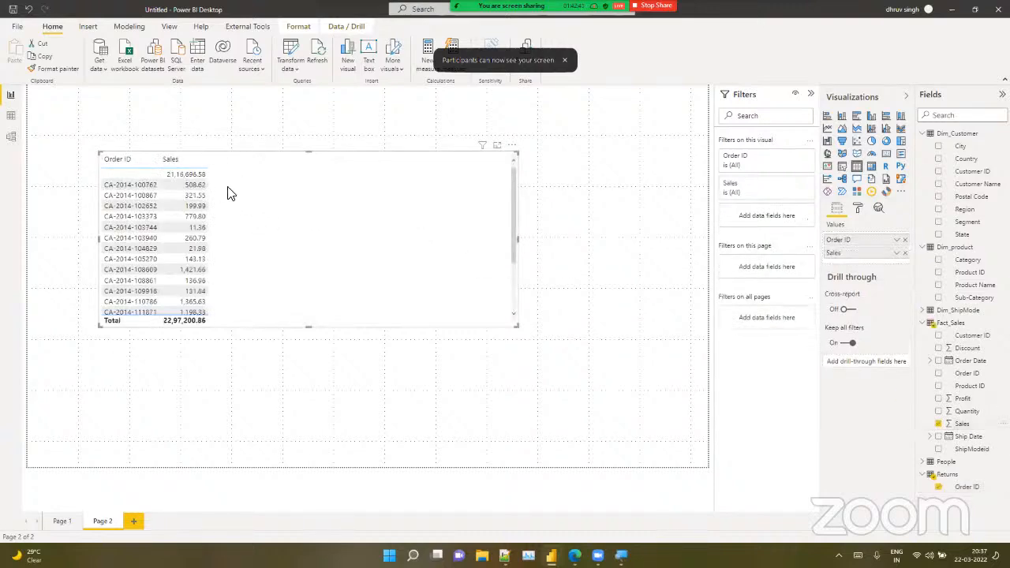
{"action": "scroll", "coordinate": [161, 235], "scroll_direction": "down", "scroll_amount": 10}
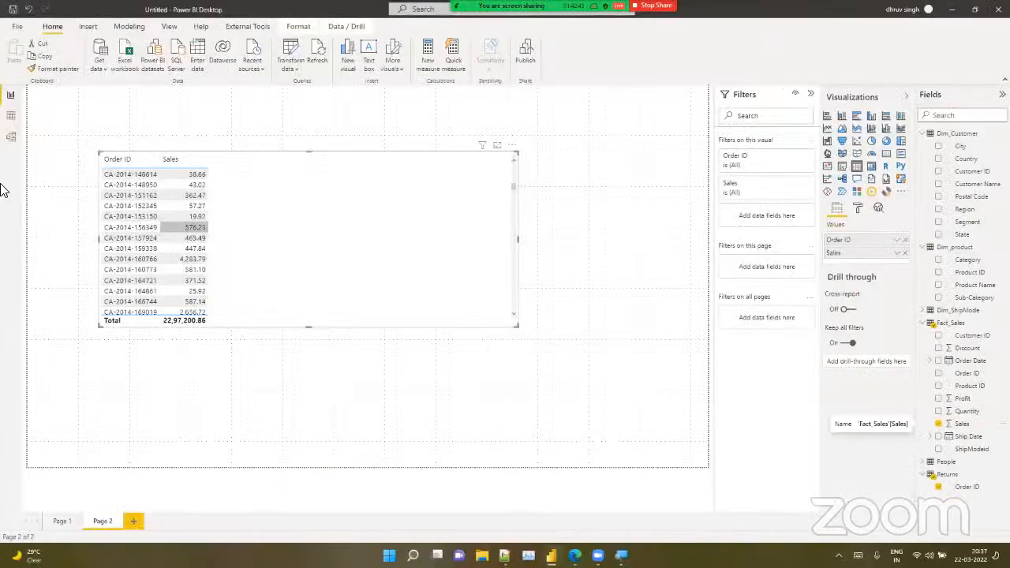
Check the model diagram, return to the report, and shrink the Order ID and Sales table against the page's left edge
{"action": "left_click", "coordinate": [11, 137]}
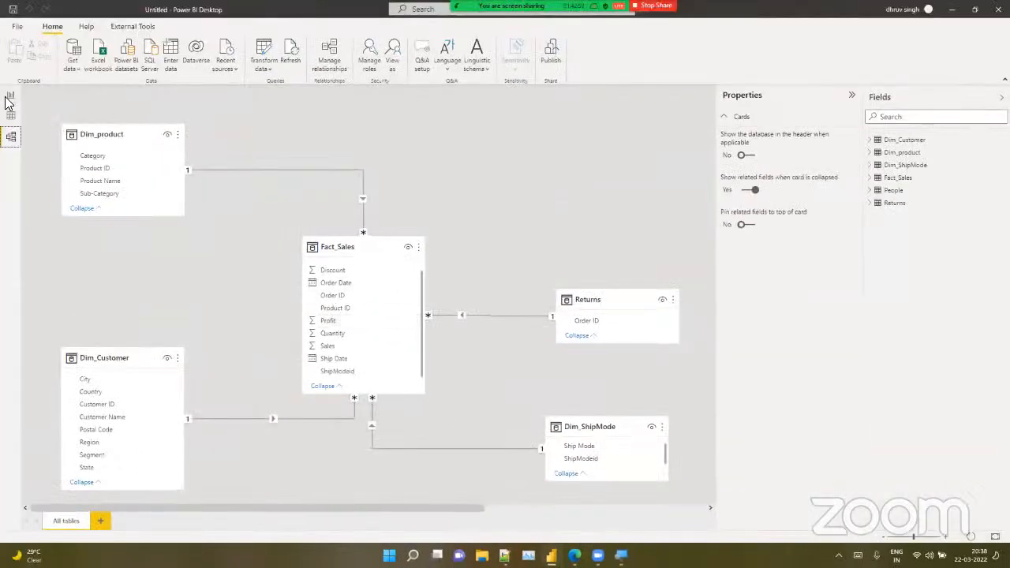
{"action": "left_click", "coordinate": [10, 95]}
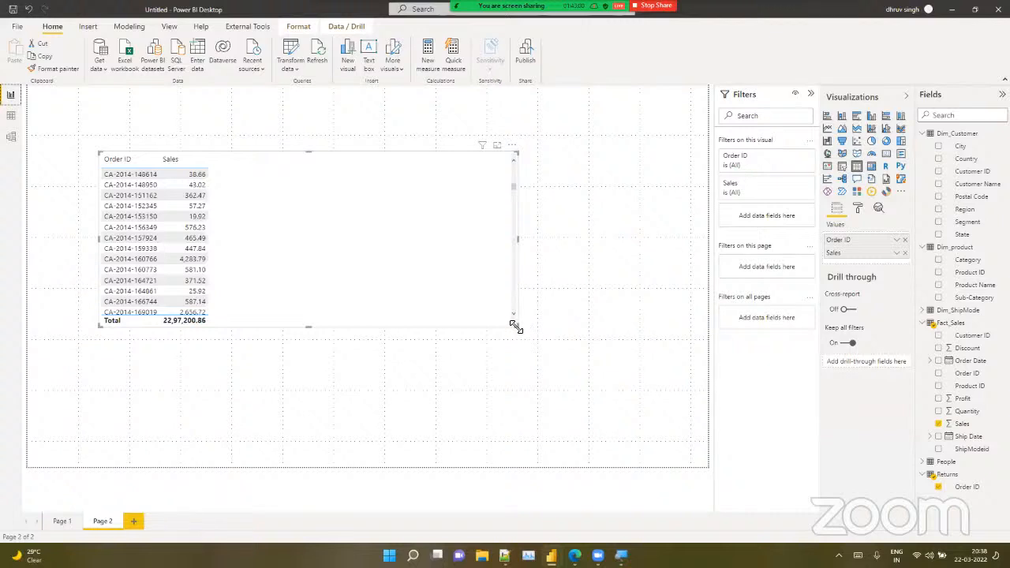
{"action": "left_click_drag", "start_coordinate": [515, 326], "coordinate": [118, 347]}
{"action": "left_click", "coordinate": [585, 278]}
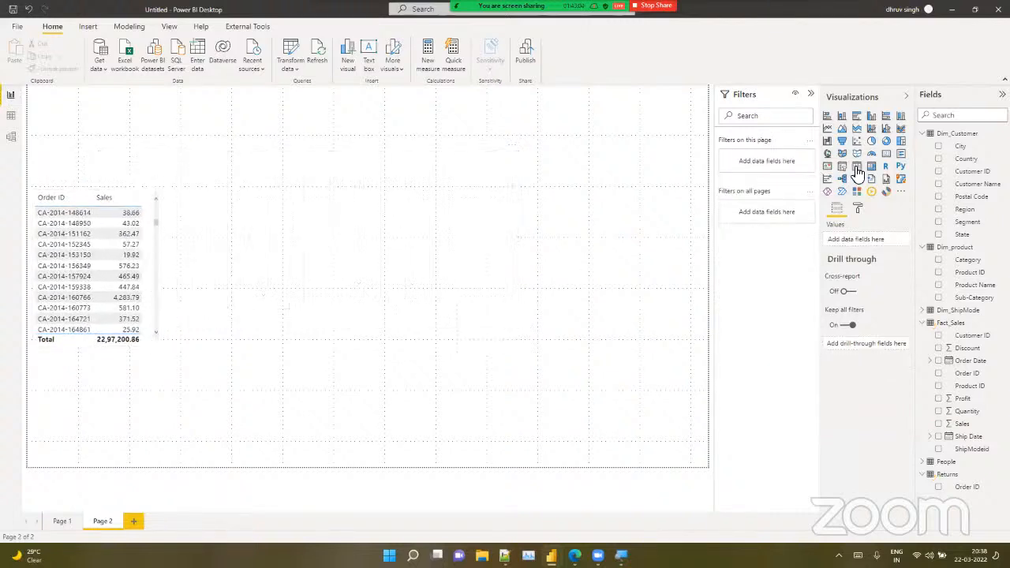
Insert a second table visual, place it to the right of the first one and widen it
{"action": "left_click", "coordinate": [858, 172]}
{"action": "left_click_drag", "start_coordinate": [131, 219], "coordinate": [420, 362]}
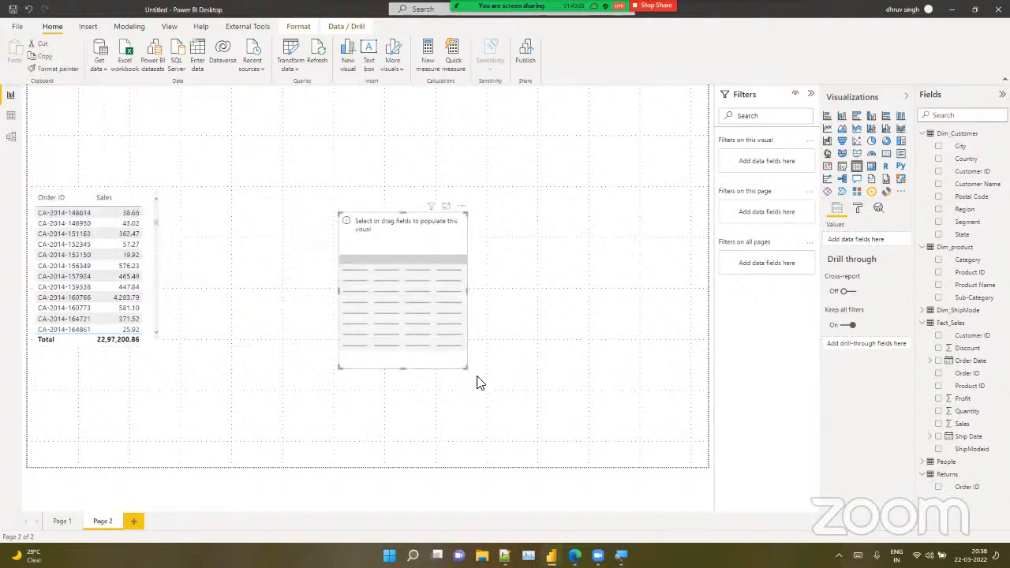
{"action": "left_click_drag", "start_coordinate": [544, 371], "coordinate": [630, 363]}
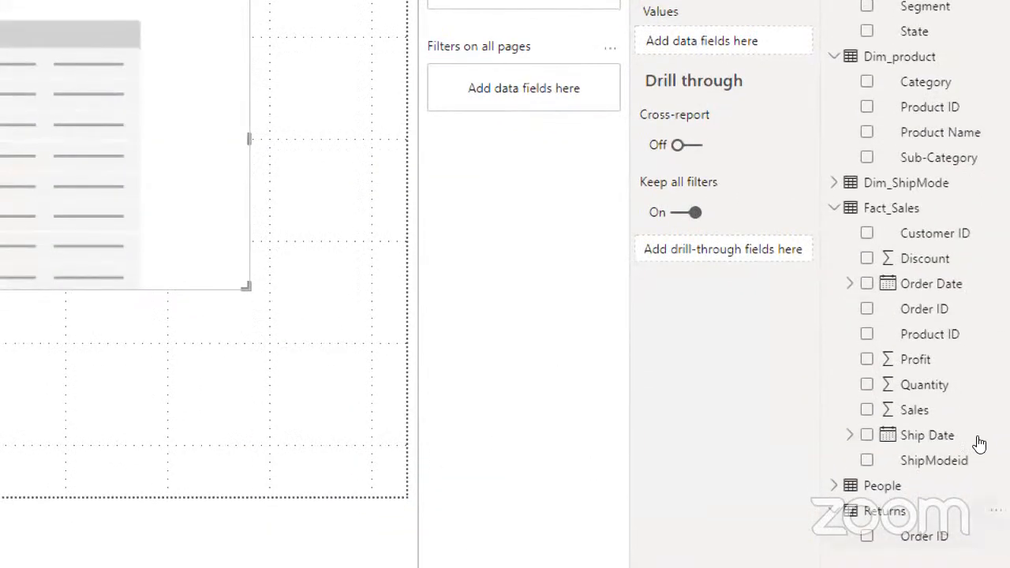
Fill the second table visual with Product ID from Fact_Sales and Order ID from Returns, and look through its rows
{"action": "left_click_drag", "start_coordinate": [975, 334], "coordinate": [759, 0]}
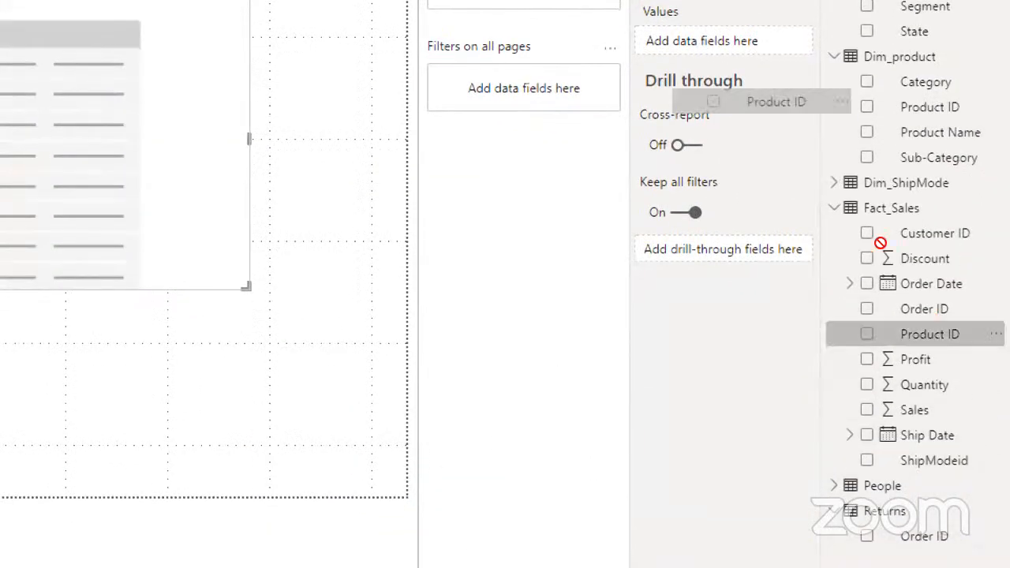
{"action": "left_click_drag", "start_coordinate": [759, 120], "coordinate": [702, 269]}
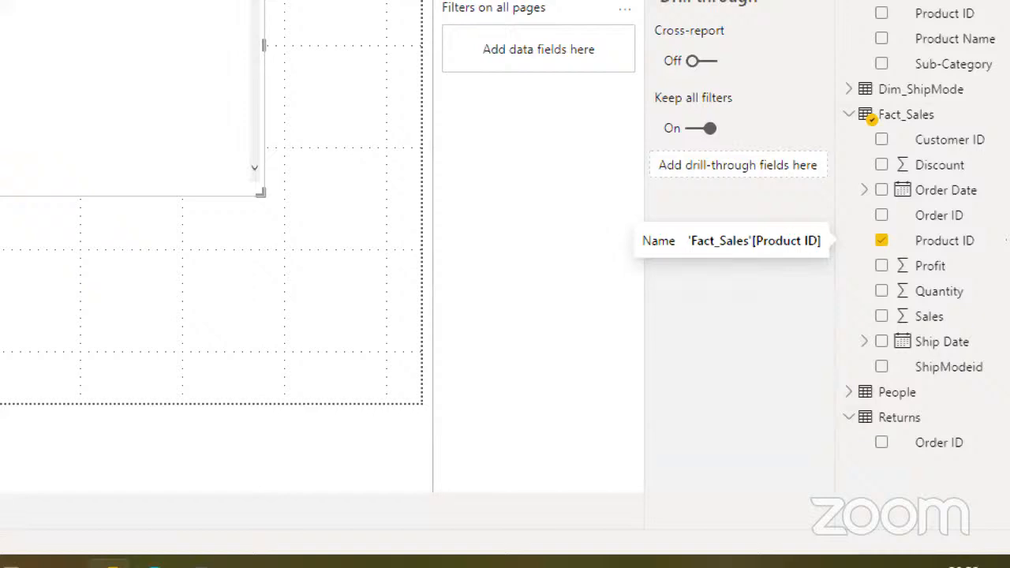
{"action": "left_click_drag", "start_coordinate": [979, 443], "coordinate": [883, 63]}
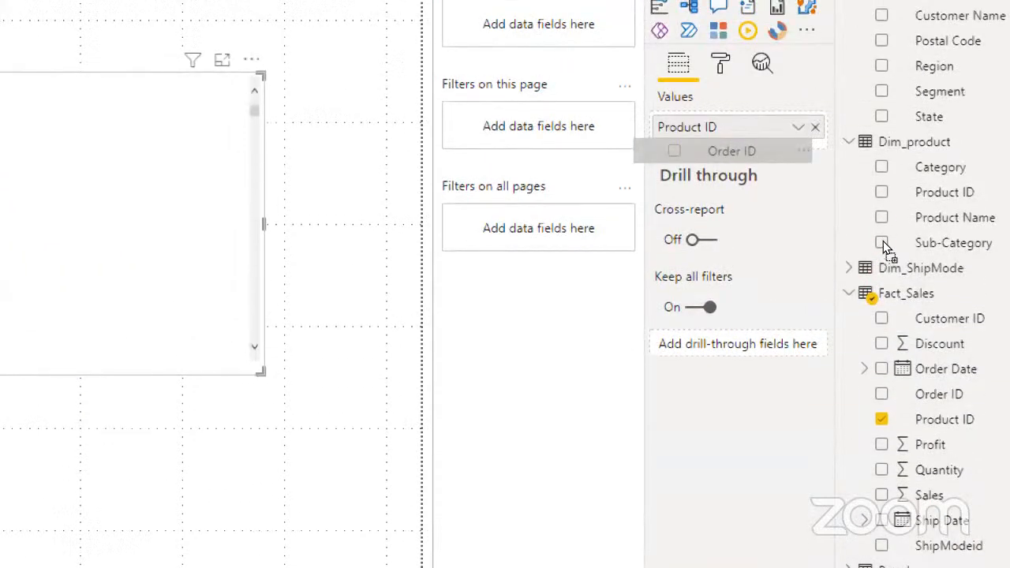
{"action": "left_click_drag", "start_coordinate": [884, 240], "coordinate": [887, 242]}
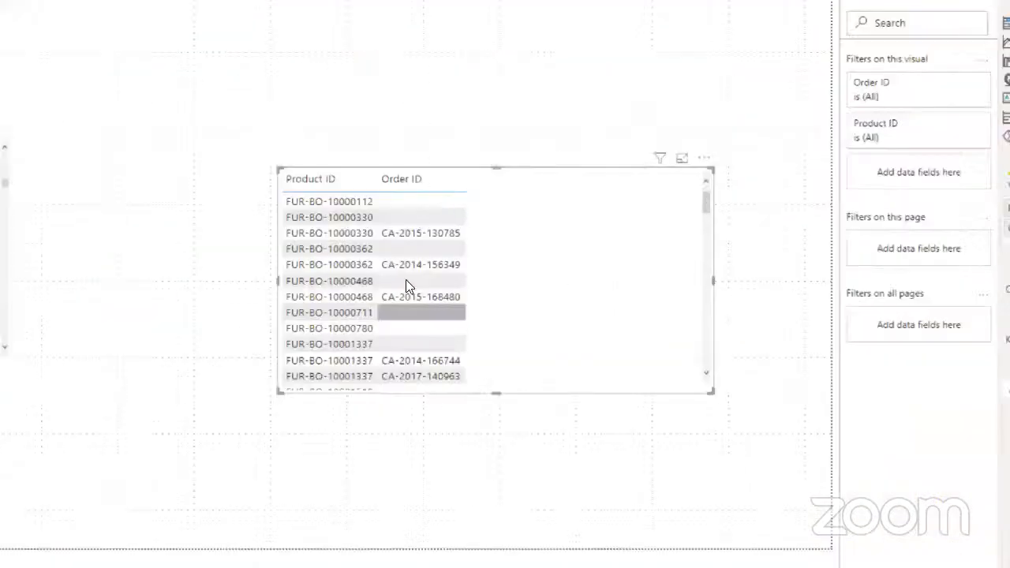
{"action": "scroll", "coordinate": [407, 281], "scroll_direction": "down", "scroll_amount": 5}
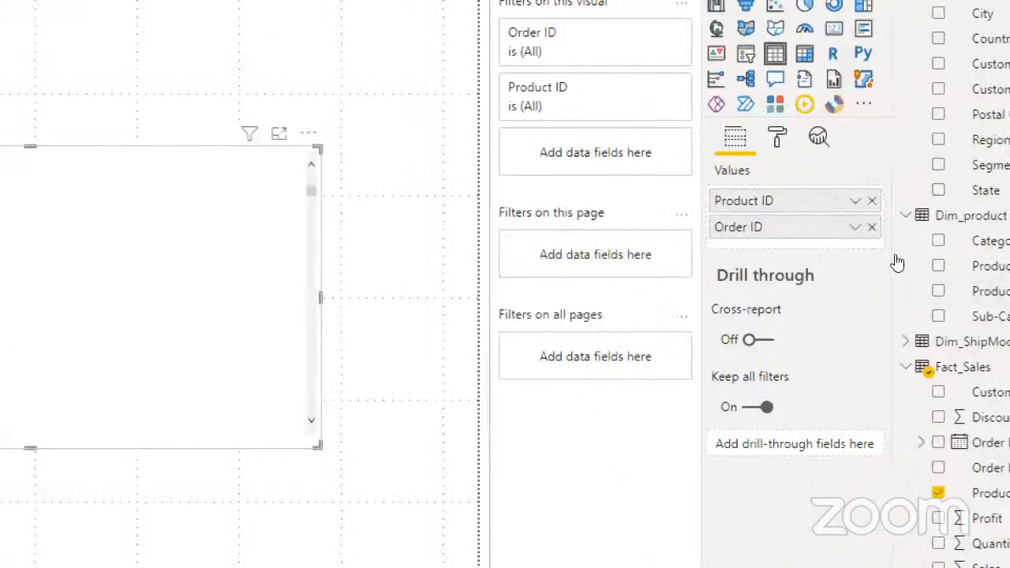
Summarize Order ID as Count in the Product ID table and look through the counts per product
{"action": "left_click", "coordinate": [897, 252]}
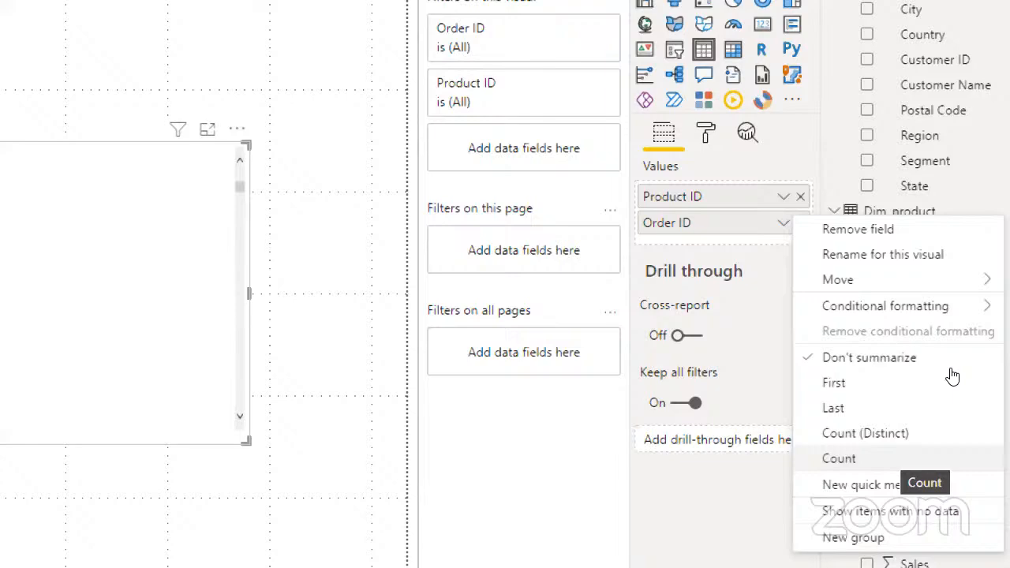
{"action": "left_click", "coordinate": [839, 459]}
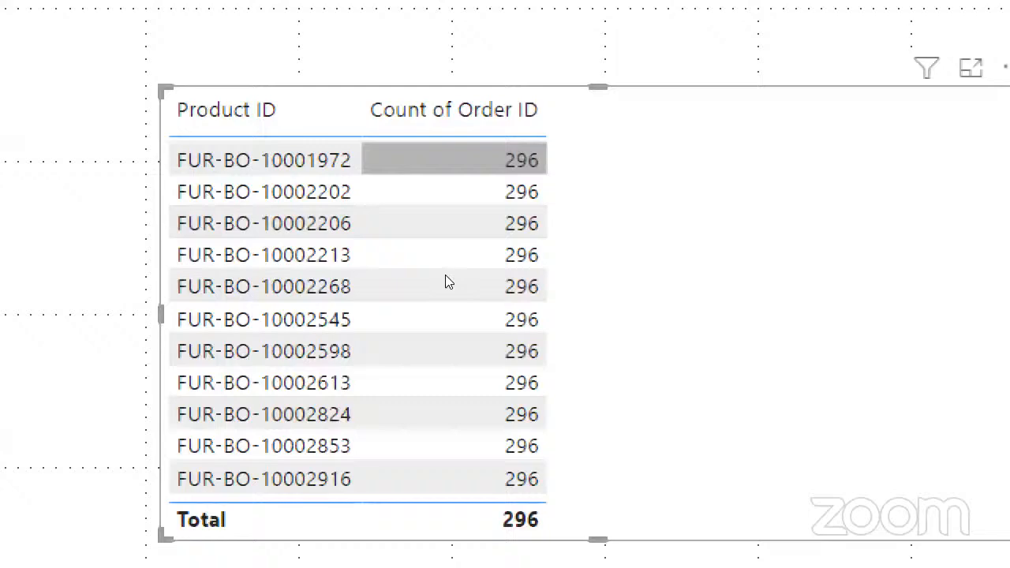
{"action": "scroll", "coordinate": [433, 278], "scroll_direction": "down", "scroll_amount": 3}
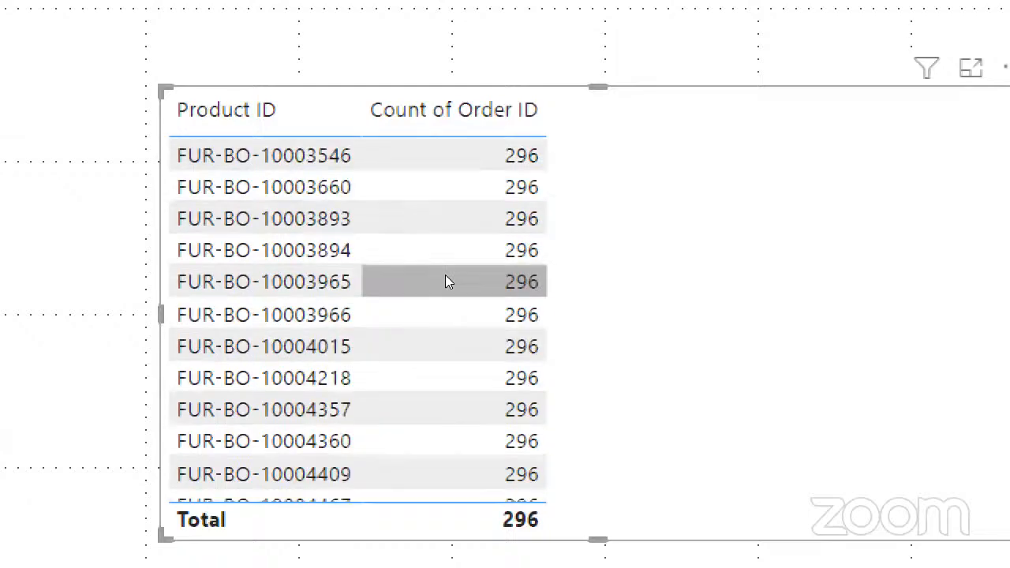
{"action": "scroll", "coordinate": [447, 282], "scroll_direction": "down", "scroll_amount": 3}
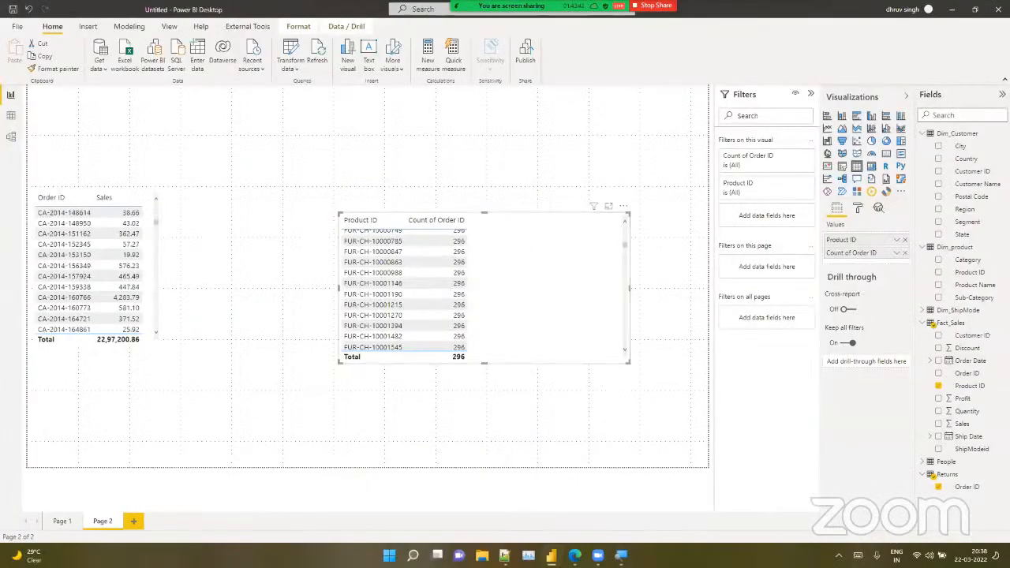
Examine the filter direction between Fact_Sales and Returns in the model diagram, and return to the report
{"action": "left_click", "coordinate": [11, 137]}
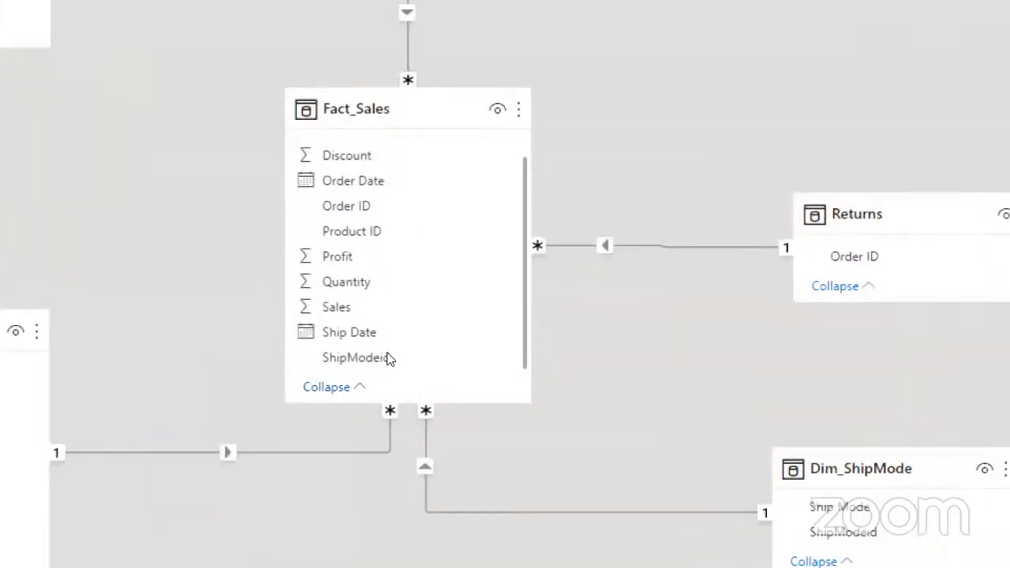
{"action": "left_click", "coordinate": [360, 249]}
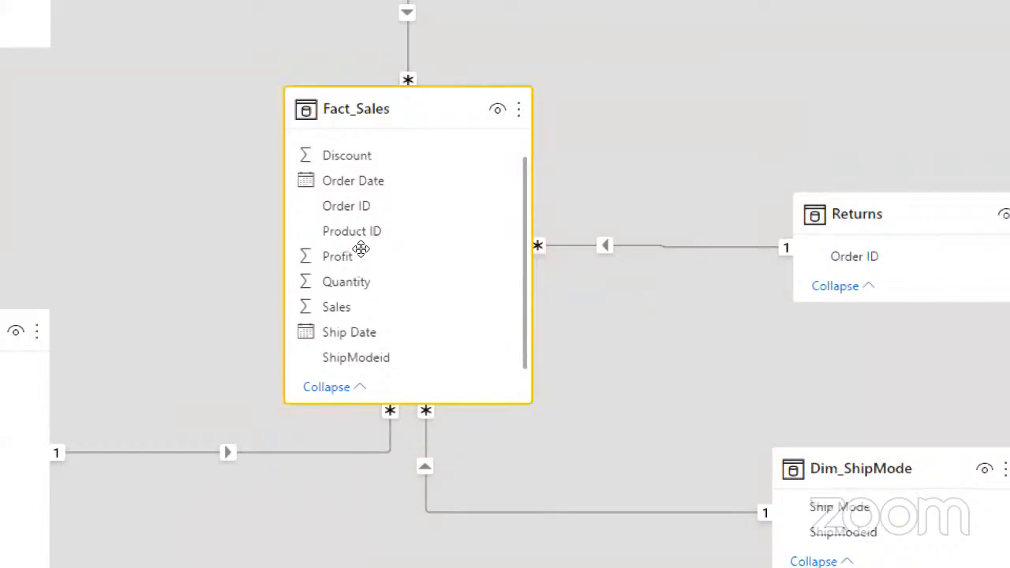
{"action": "left_click", "coordinate": [626, 294], "text": "ctrl"}
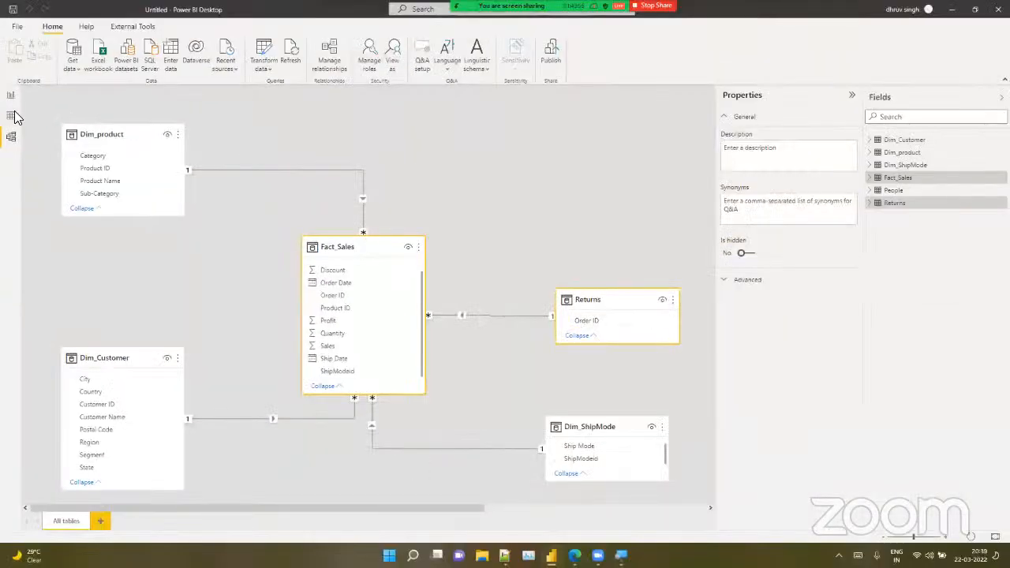
{"action": "left_click", "coordinate": [10, 96]}
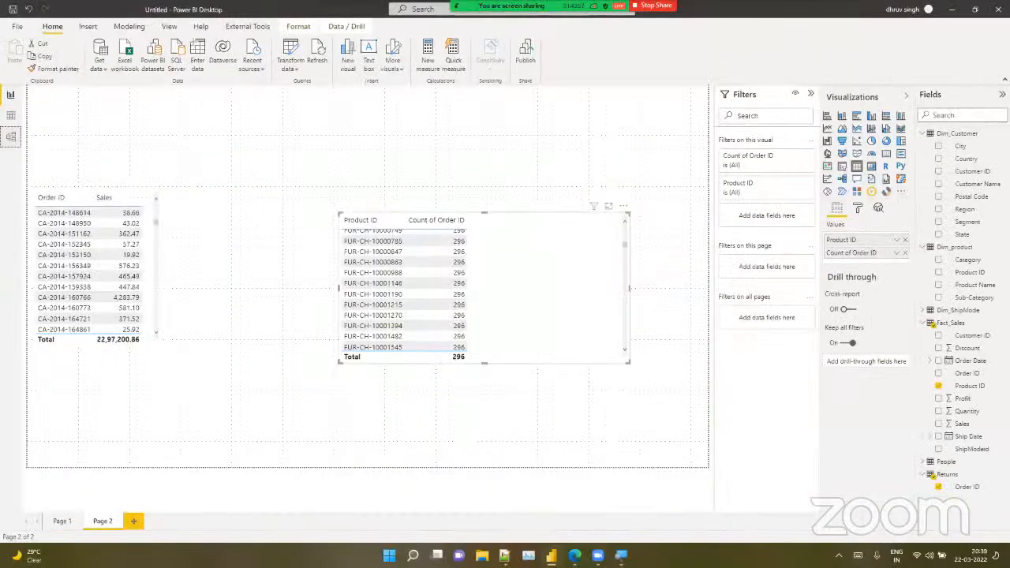
Set the cross filter direction of the relationship between Fact_Sales and Returns to Both
{"action": "left_click", "coordinate": [11, 137]}
{"action": "right_click", "coordinate": [464, 316]}
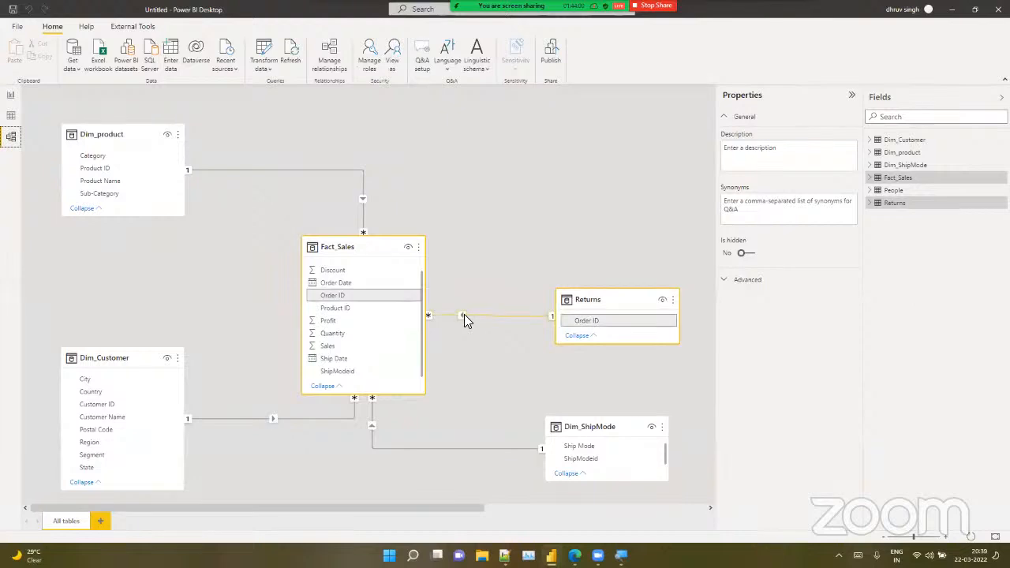
{"action": "left_click", "coordinate": [482, 335]}
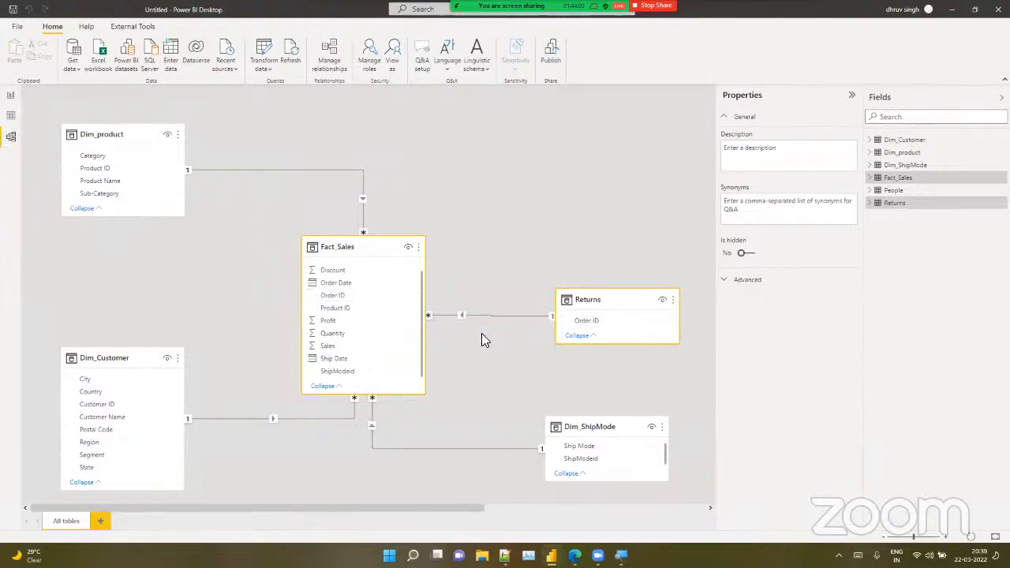
{"action": "left_click", "coordinate": [551, 356]}
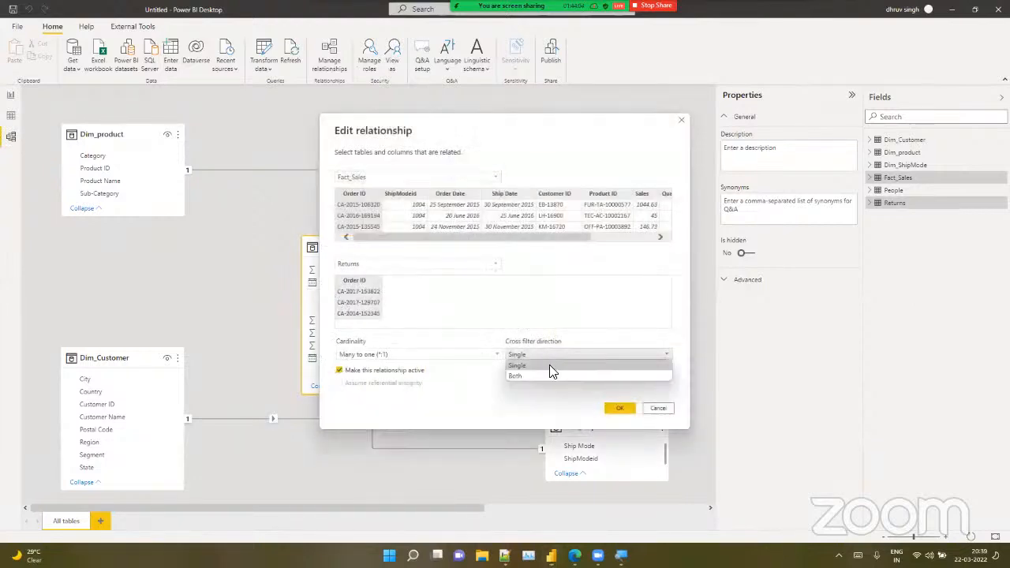
{"action": "left_click", "coordinate": [553, 375]}
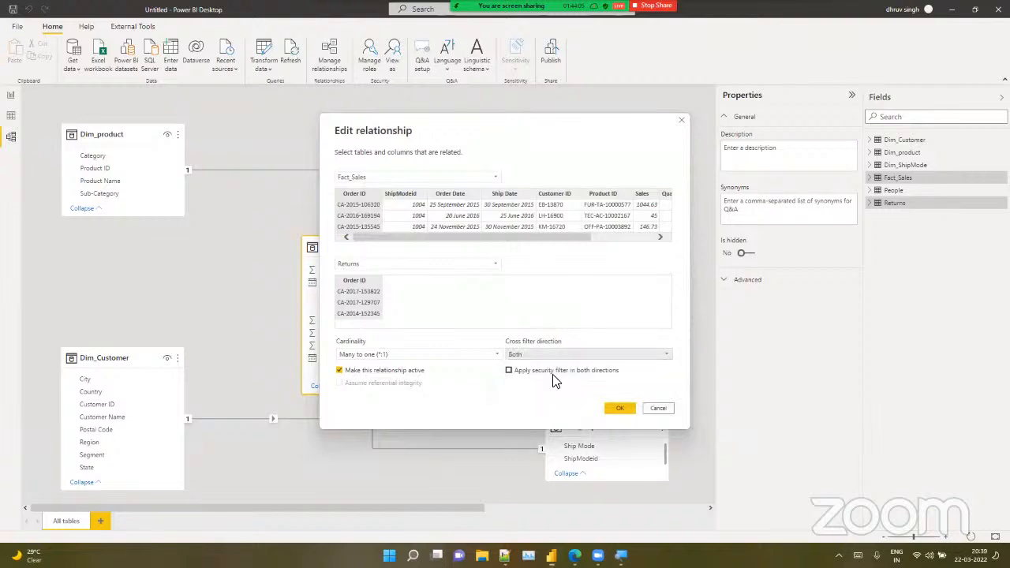
{"action": "left_click", "coordinate": [619, 408]}
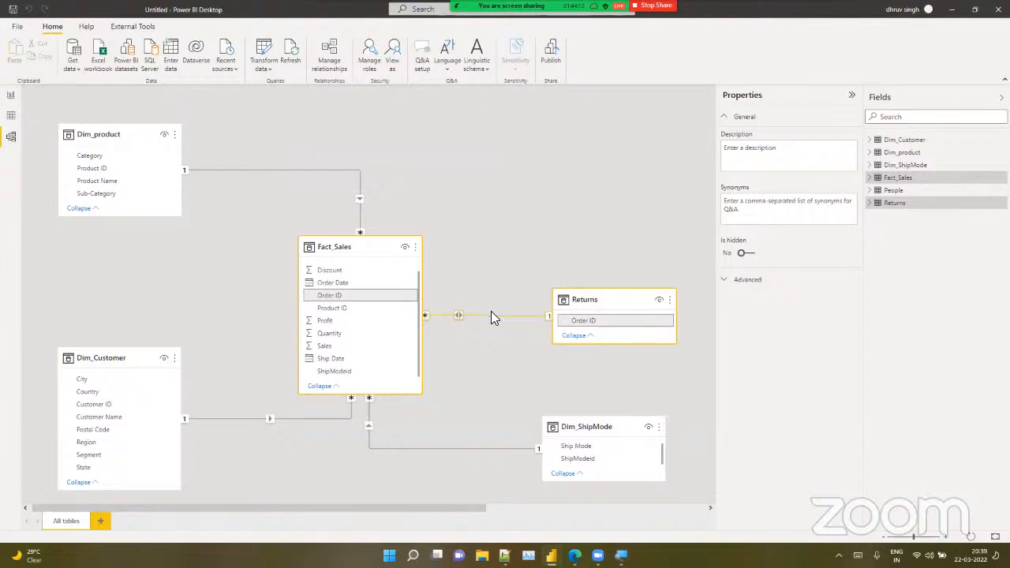
Return to report Page 2 and look through the Count of Order ID values per Product ID
{"action": "left_click", "coordinate": [12, 98]}
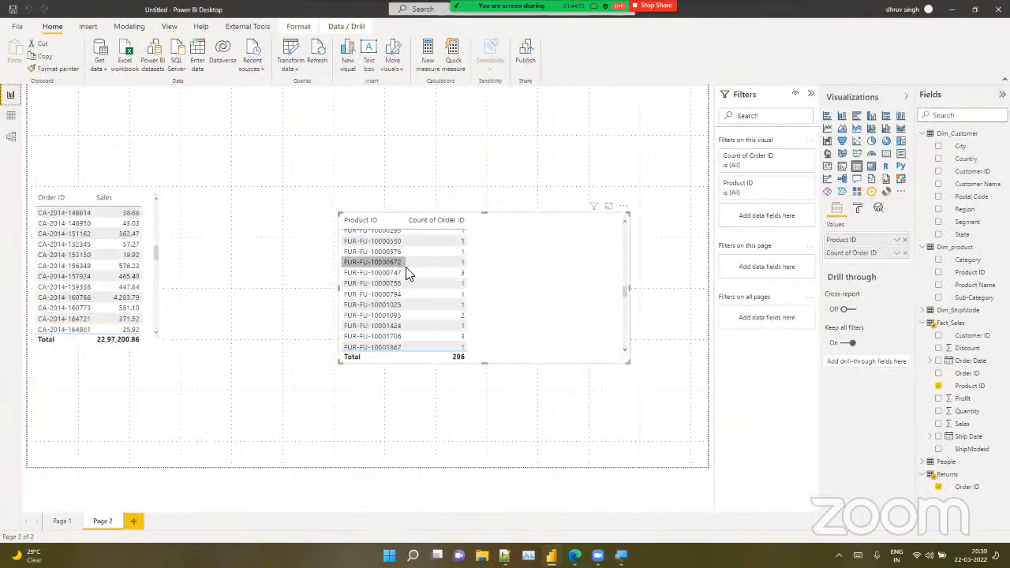
{"action": "scroll", "coordinate": [413, 271], "scroll_direction": "up", "scroll_amount": 10}
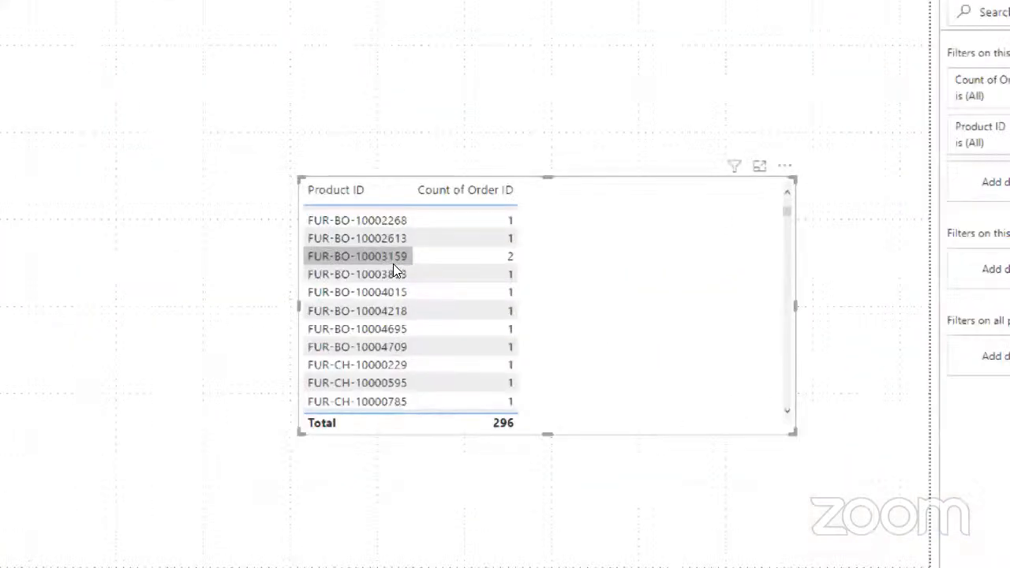
{"action": "scroll", "coordinate": [395, 268], "scroll_direction": "down", "scroll_amount": 10}
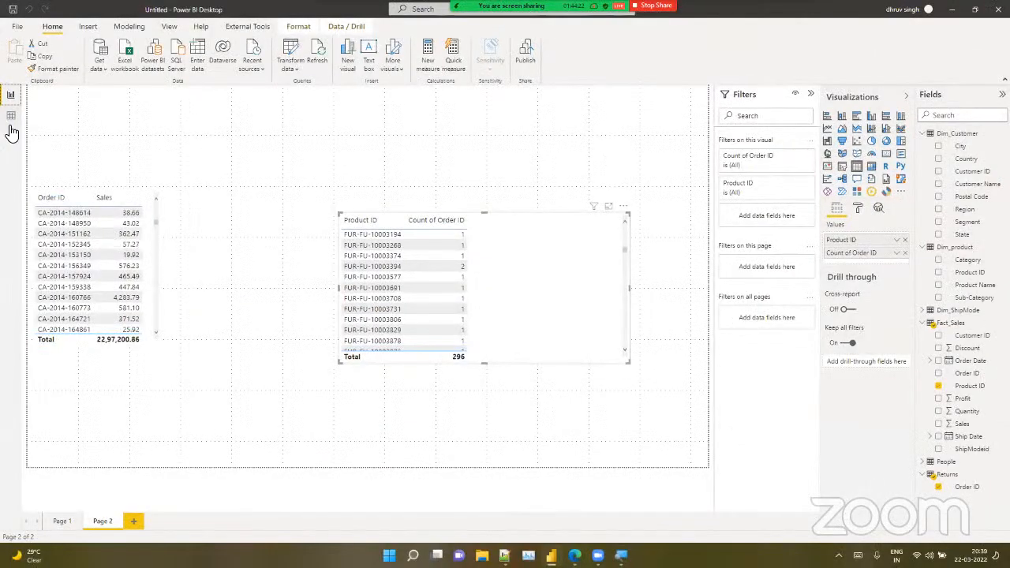
Review the cross filter direction in the Fact_Sales to Returns relationship properties, and close them without changes
{"action": "left_click", "coordinate": [11, 135]}
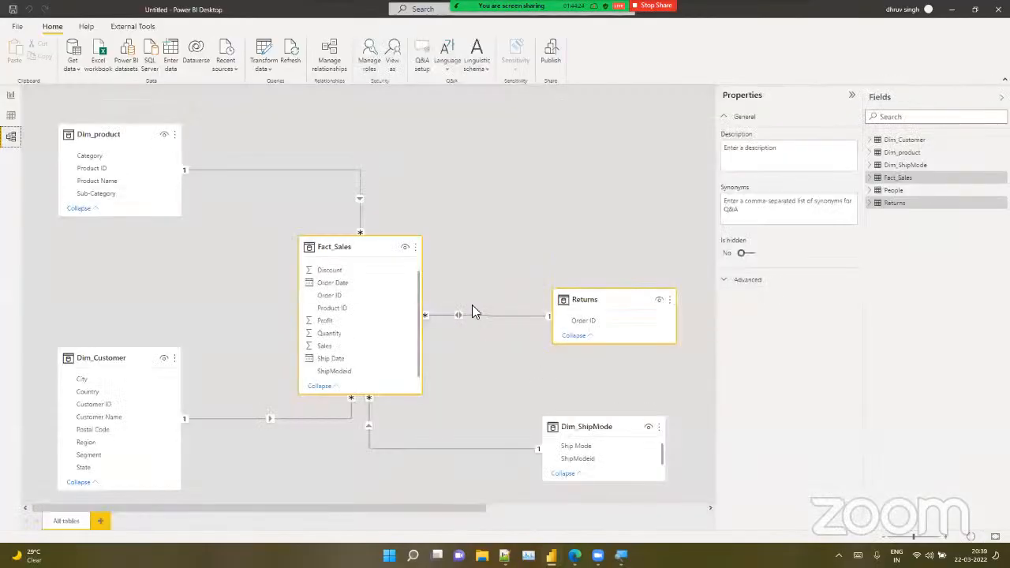
{"action": "right_click", "coordinate": [472, 314]}
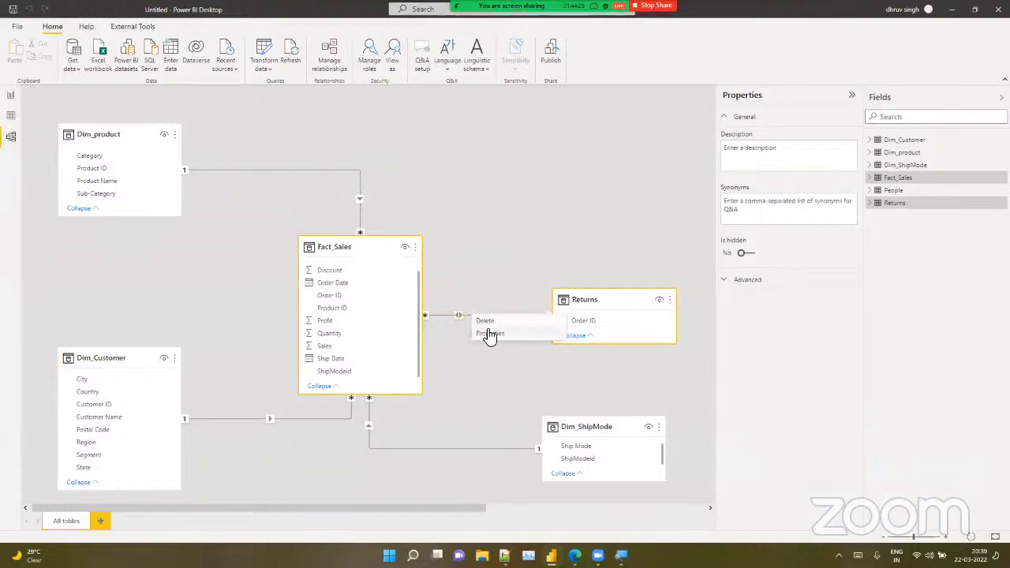
{"action": "left_click", "coordinate": [489, 334]}
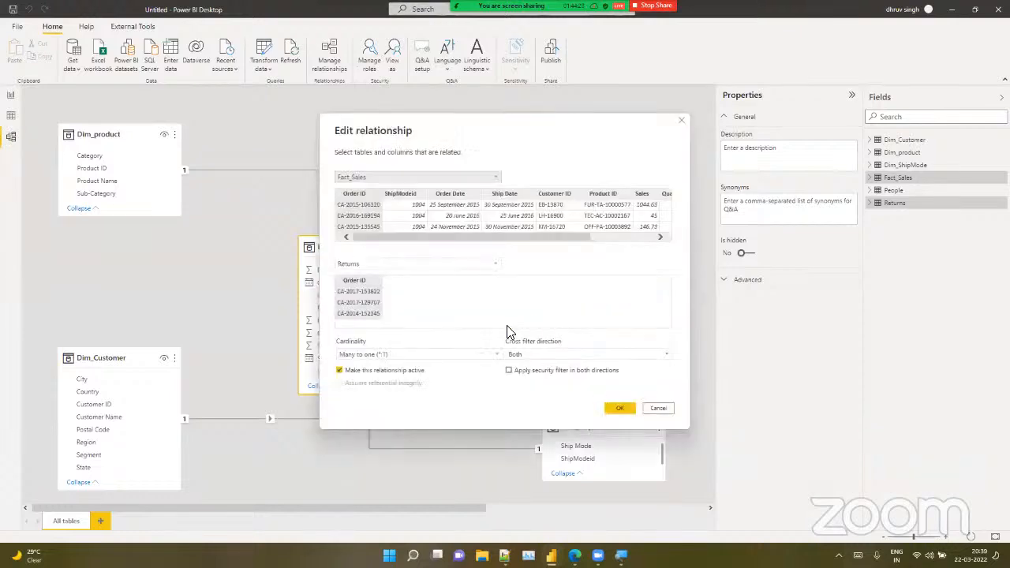
{"action": "left_click", "coordinate": [682, 122]}
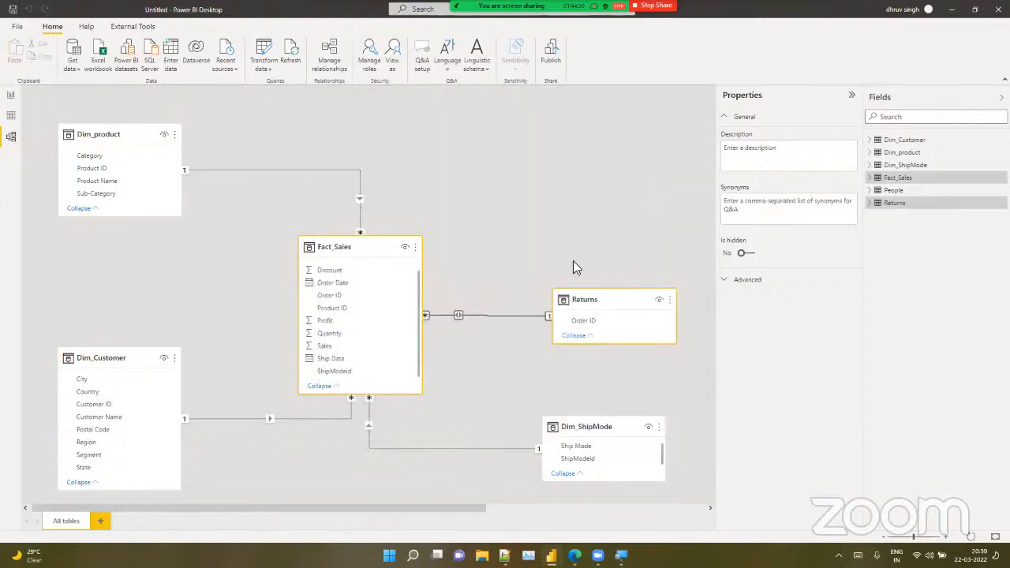
{"action": "right_click", "coordinate": [507, 312]}
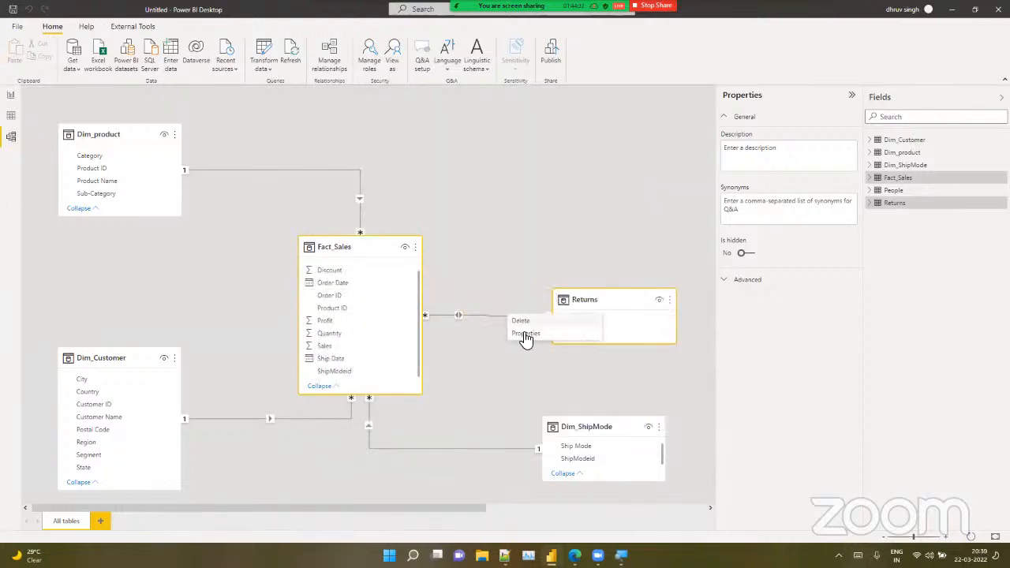
{"action": "left_click", "coordinate": [526, 335]}
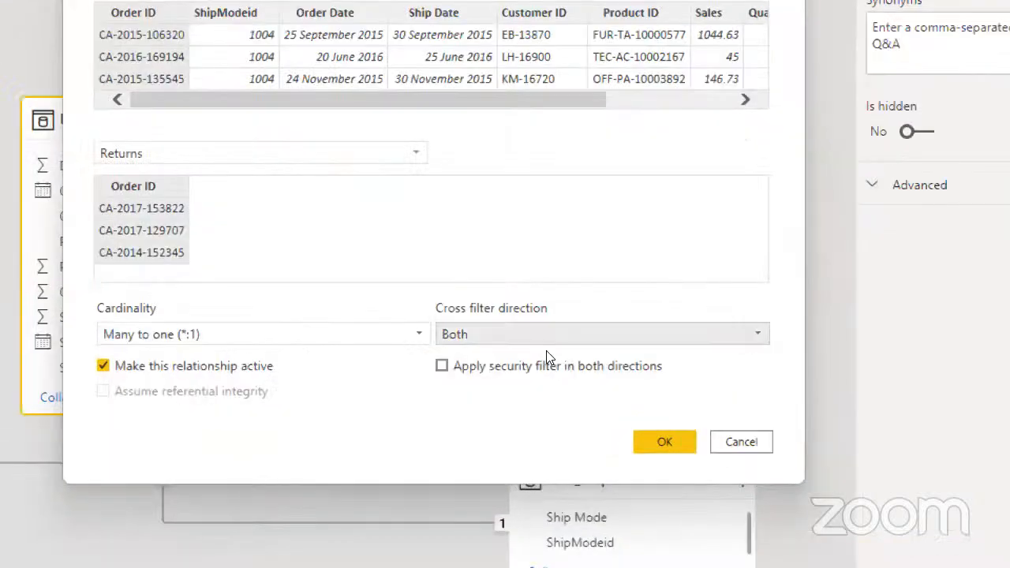
{"action": "left_click", "coordinate": [547, 353]}
{"action": "left_click", "coordinate": [547, 353]}
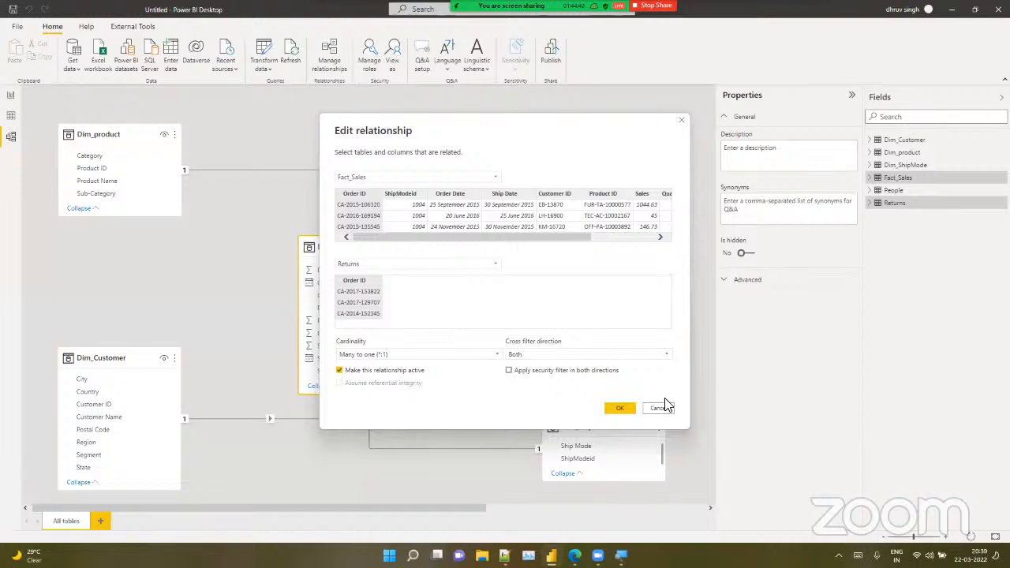
{"action": "left_click", "coordinate": [659, 409]}
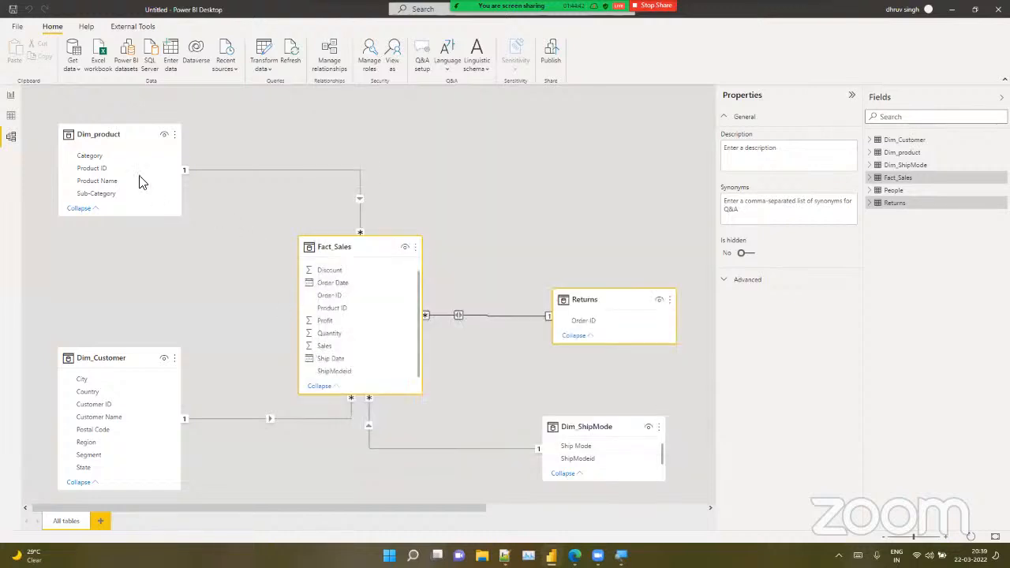
Rearrange the model diagram so Dim_product sits directly beside Fact_Sales, with Fact_Sales and Returns moved up
{"action": "left_click_drag", "start_coordinate": [97, 129], "coordinate": [56, 259]}
{"action": "left_click_drag", "start_coordinate": [316, 251], "coordinate": [357, 163]}
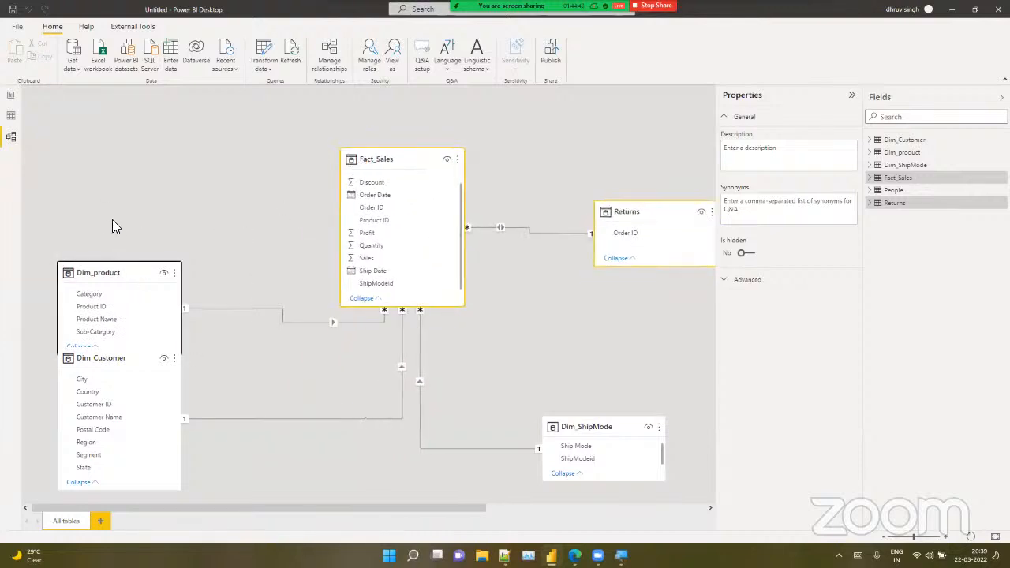
{"action": "left_click_drag", "start_coordinate": [111, 271], "coordinate": [111, 190]}
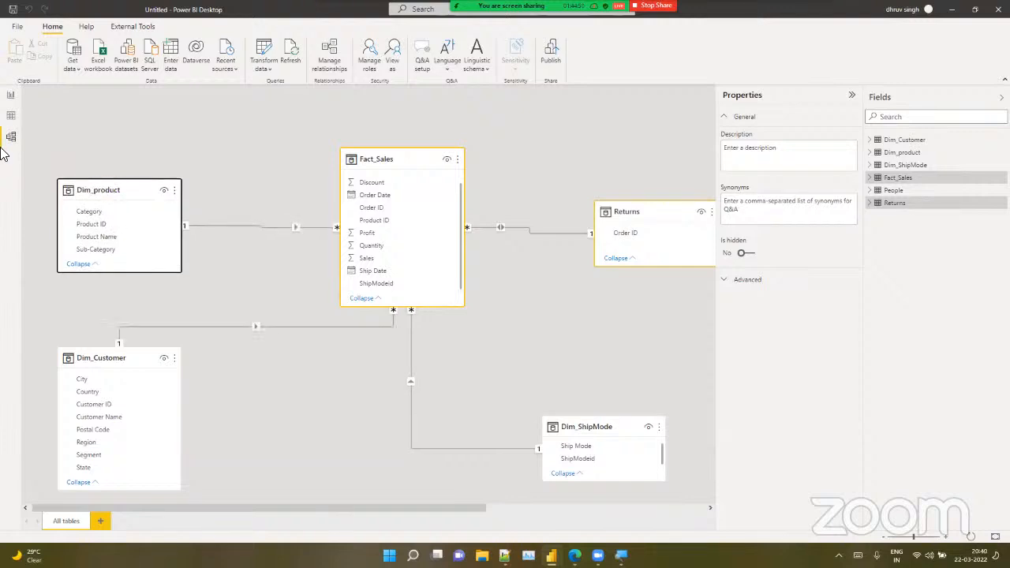
Move the Product ID table to the report page's upper-right corner, and insert a third, enlarged table visual beside the Order ID and Sales table
{"action": "left_click", "coordinate": [11, 95]}
{"action": "left_click_drag", "start_coordinate": [474, 305], "coordinate": [557, 198]}
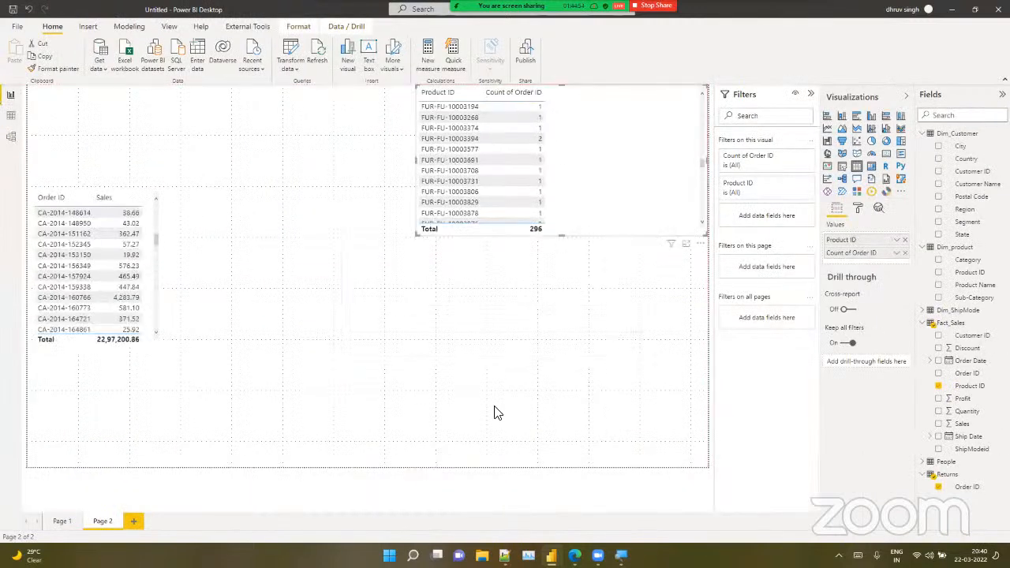
{"action": "left_click", "coordinate": [645, 292]}
{"action": "left_click", "coordinate": [858, 165]}
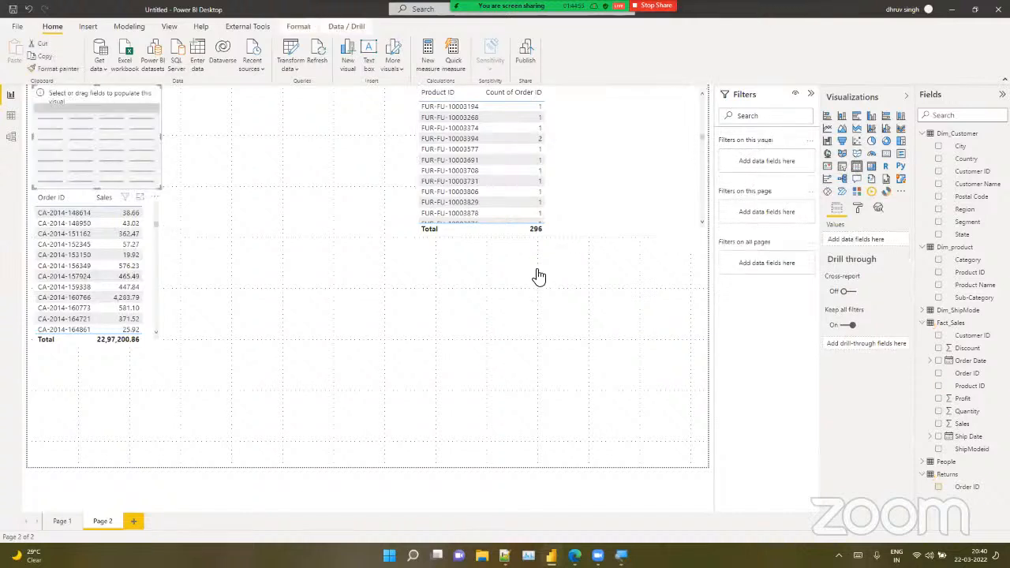
{"action": "left_click_drag", "start_coordinate": [95, 154], "coordinate": [250, 297]}
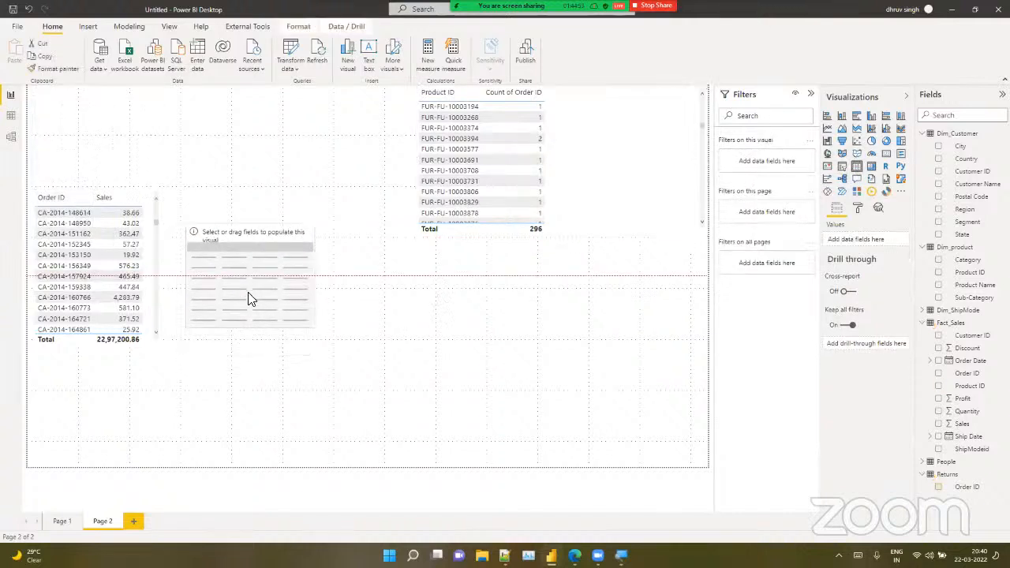
{"action": "left_click_drag", "start_coordinate": [313, 328], "coordinate": [404, 346]}
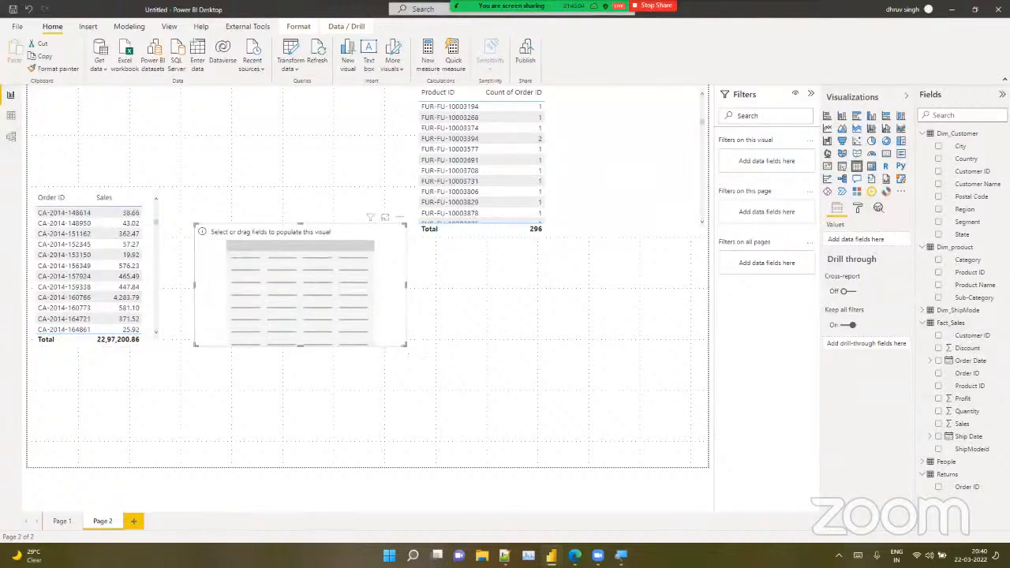
Fill the empty table visual with Product ID from Dim_product and Sales from Fact_Sales, and narrow it to fit its two columns
{"action": "left_click_drag", "start_coordinate": [979, 274], "coordinate": [873, 239]}
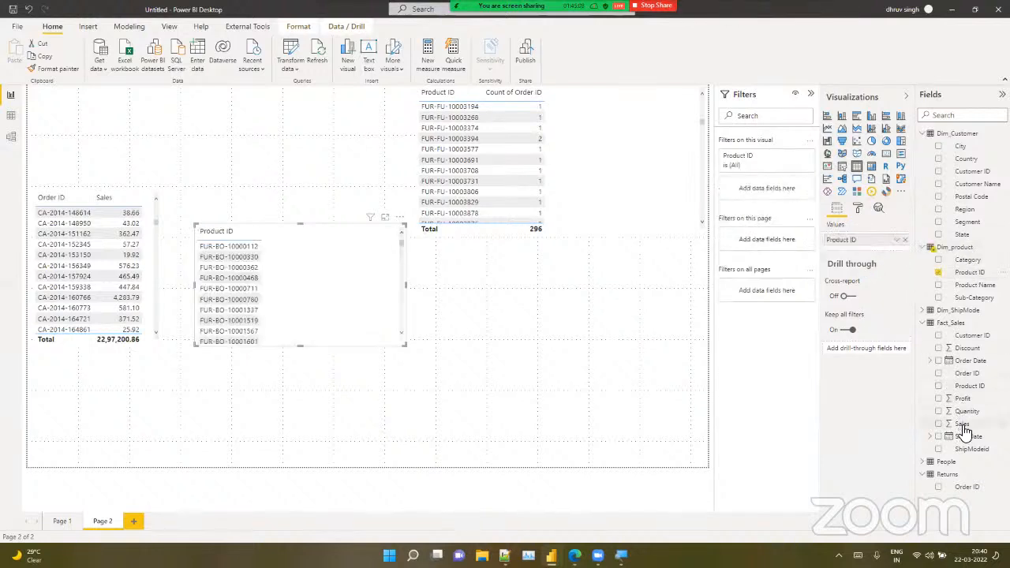
{"action": "left_click_drag", "start_coordinate": [964, 423], "coordinate": [882, 245]}
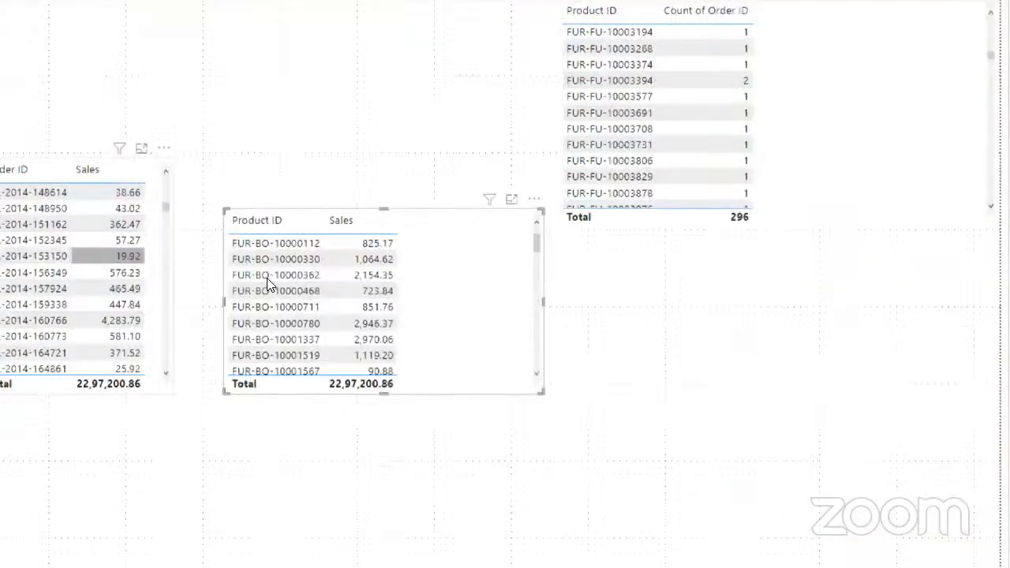
{"action": "scroll", "coordinate": [203, 268], "scroll_direction": "down", "scroll_amount": 3}
{"action": "scroll", "coordinate": [268, 283], "scroll_direction": "down", "scroll_amount": 12}
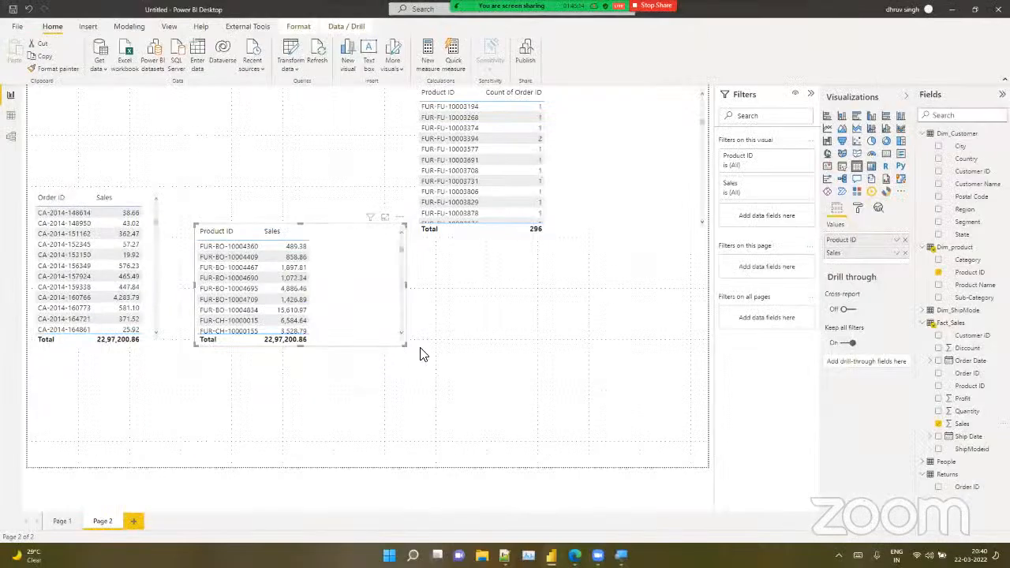
{"action": "left_click_drag", "start_coordinate": [404, 350], "coordinate": [334, 345]}
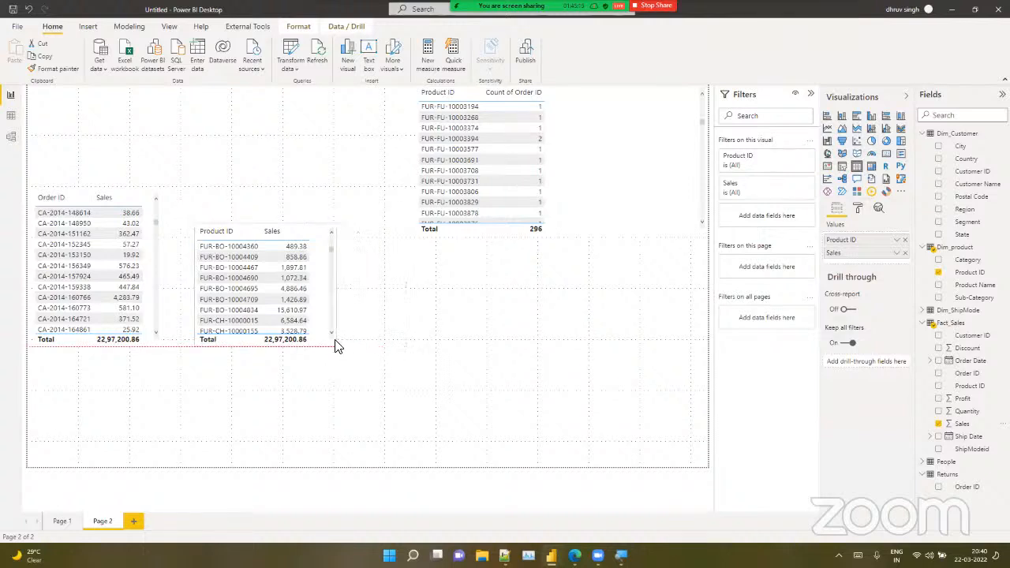
{"action": "left_click", "coordinate": [467, 352]}
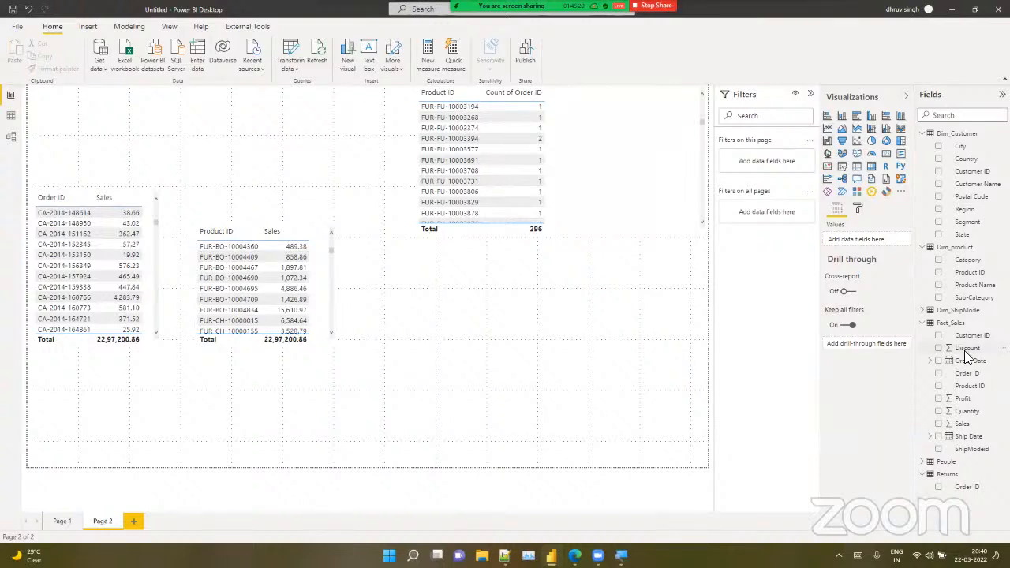
Create a table below the Product ID count table with Order ID from Fact_Sales and Product ID from Dim_product summarized as Count
{"action": "left_click_drag", "start_coordinate": [971, 375], "coordinate": [480, 330]}
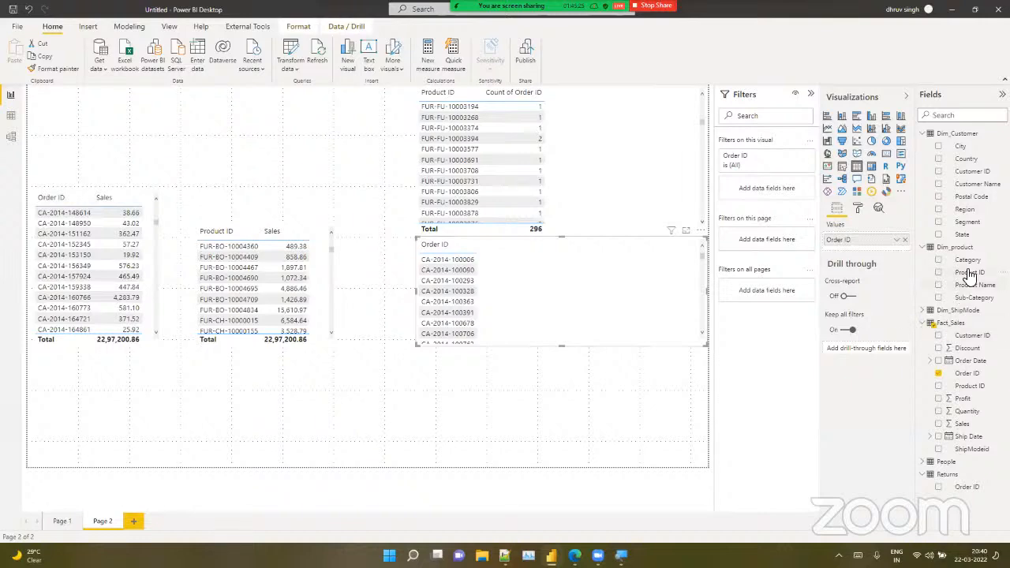
{"action": "left_click_drag", "start_coordinate": [969, 273], "coordinate": [874, 244]}
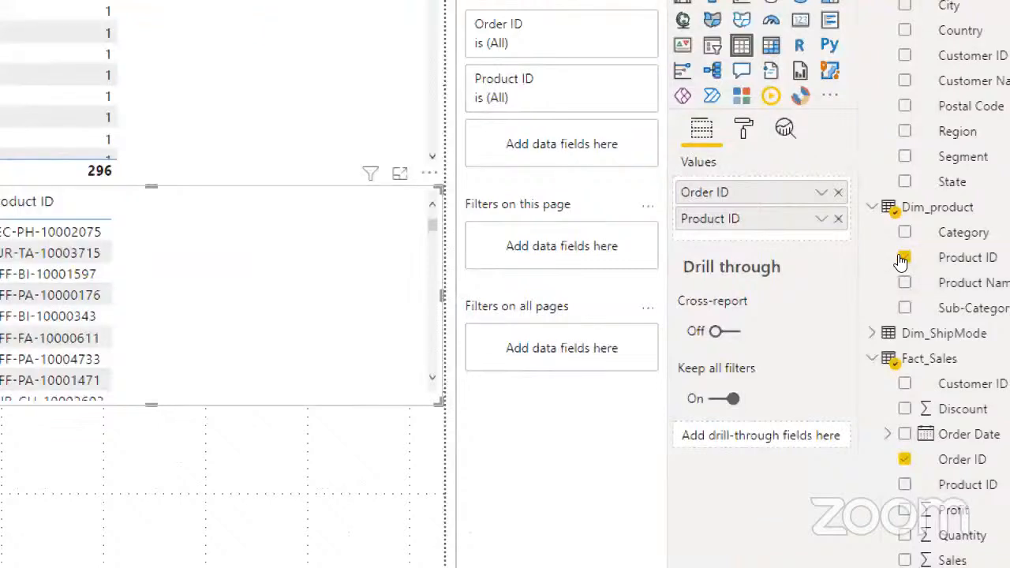
{"action": "left_click", "coordinate": [822, 218]}
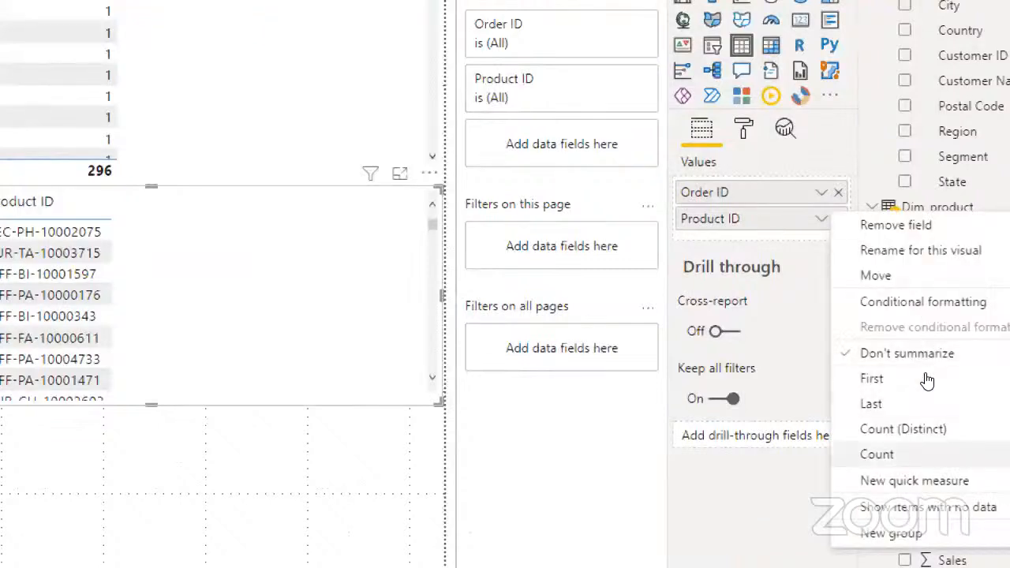
{"action": "left_click", "coordinate": [877, 455]}
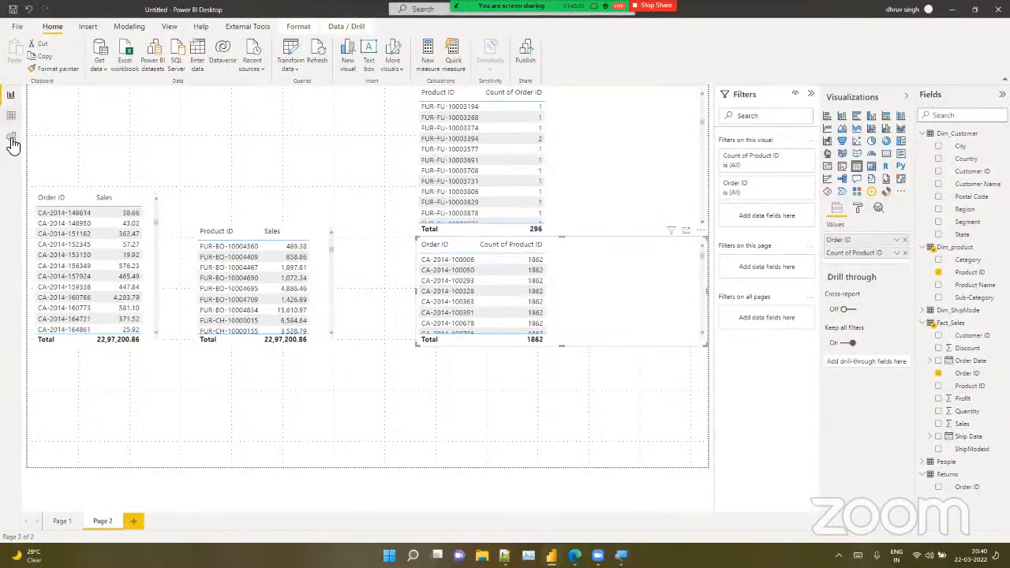
Set the cross filter direction of the relationship between Dim_product and Fact_Sales to Both in the model
{"action": "left_click", "coordinate": [11, 138]}
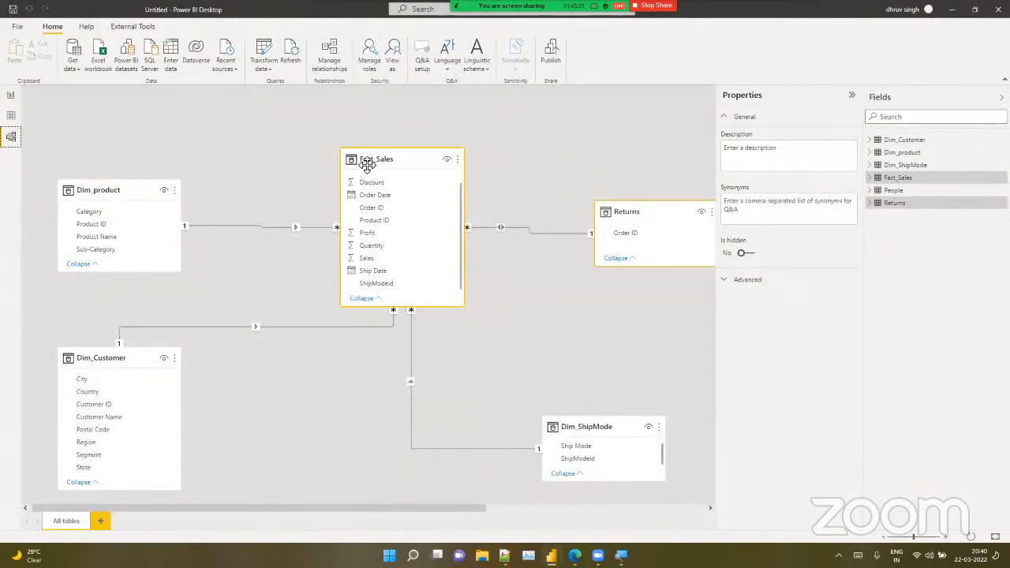
{"action": "left_click", "coordinate": [119, 196]}
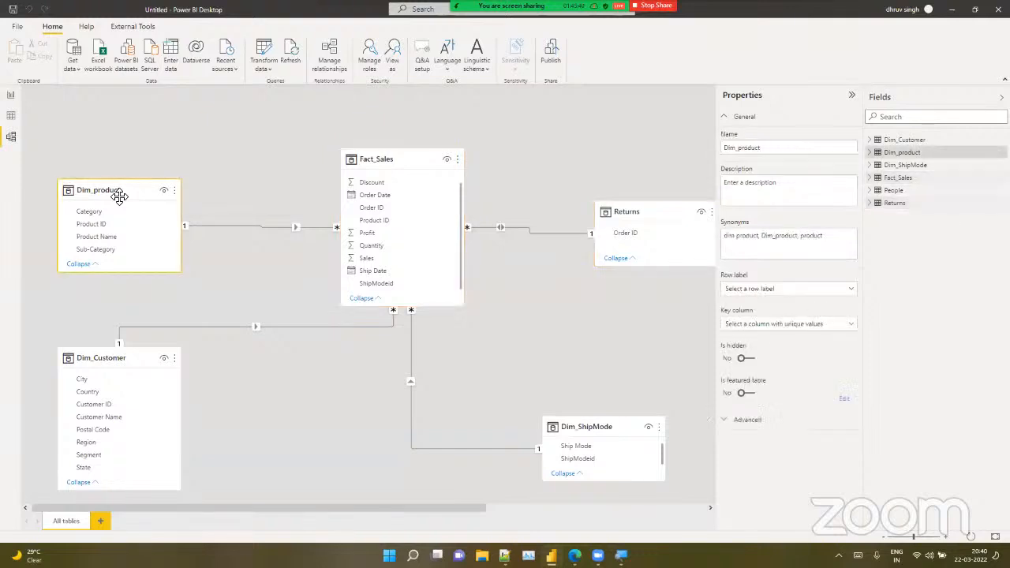
{"action": "left_click", "coordinate": [400, 155]}
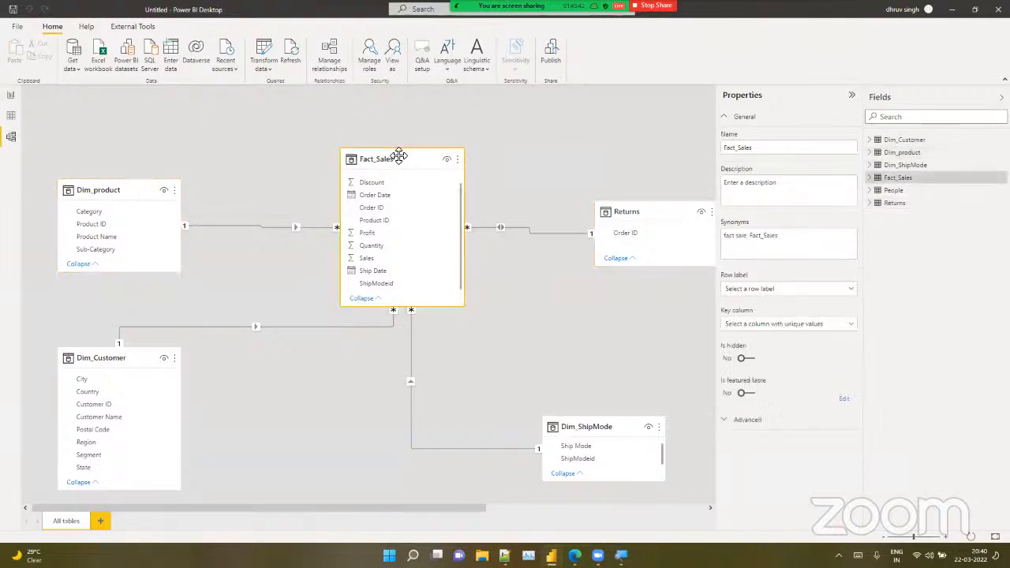
{"action": "left_click", "coordinate": [140, 187]}
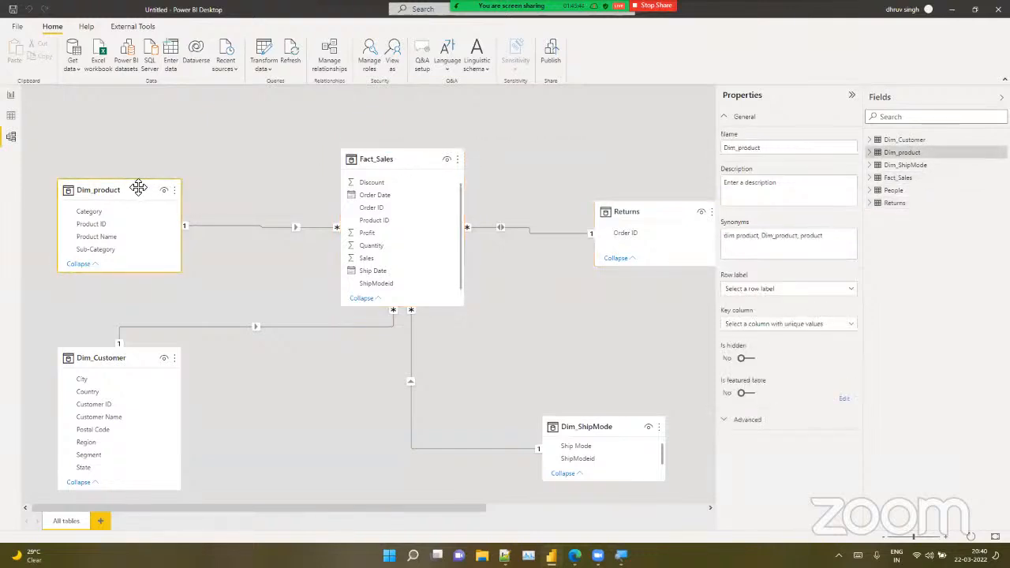
{"action": "right_click", "coordinate": [264, 229]}
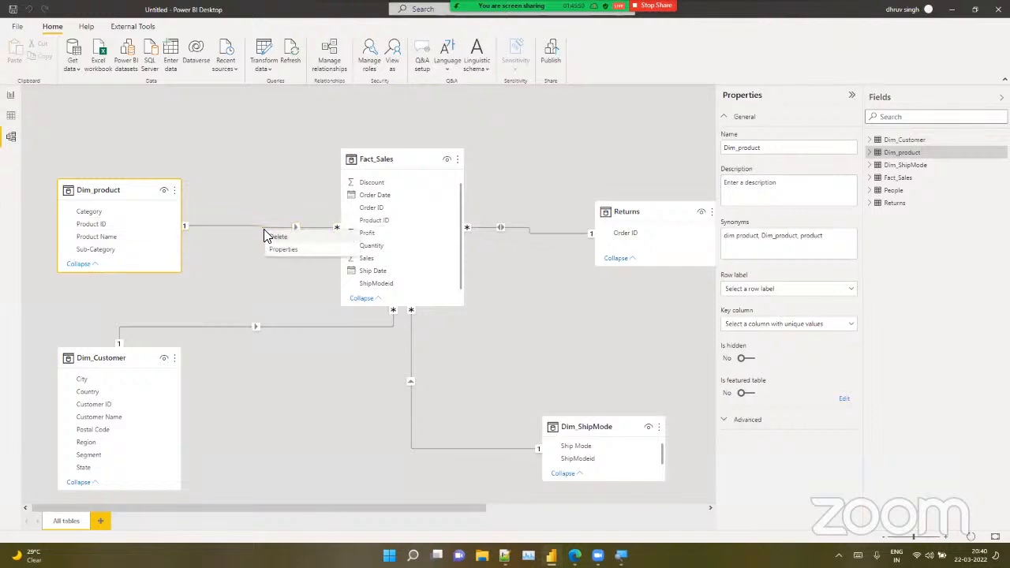
{"action": "left_click", "coordinate": [284, 251]}
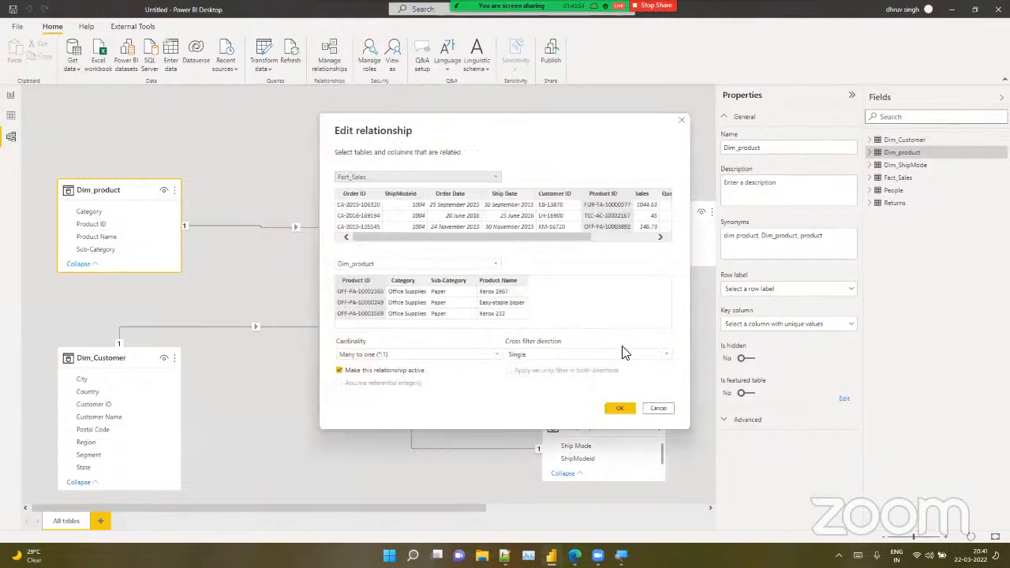
{"action": "left_click", "coordinate": [608, 356]}
{"action": "left_click", "coordinate": [585, 377]}
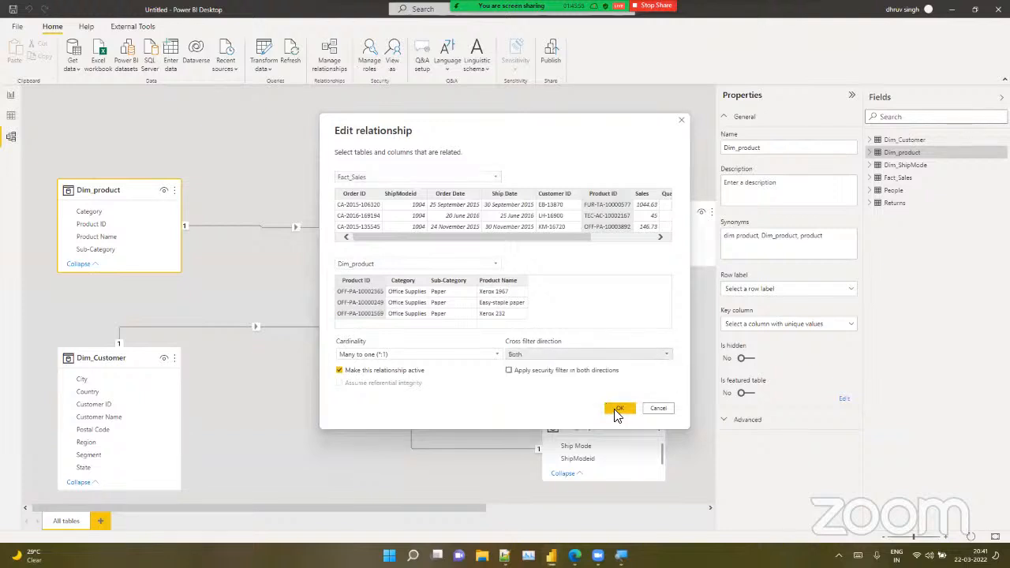
{"action": "left_click", "coordinate": [615, 408]}
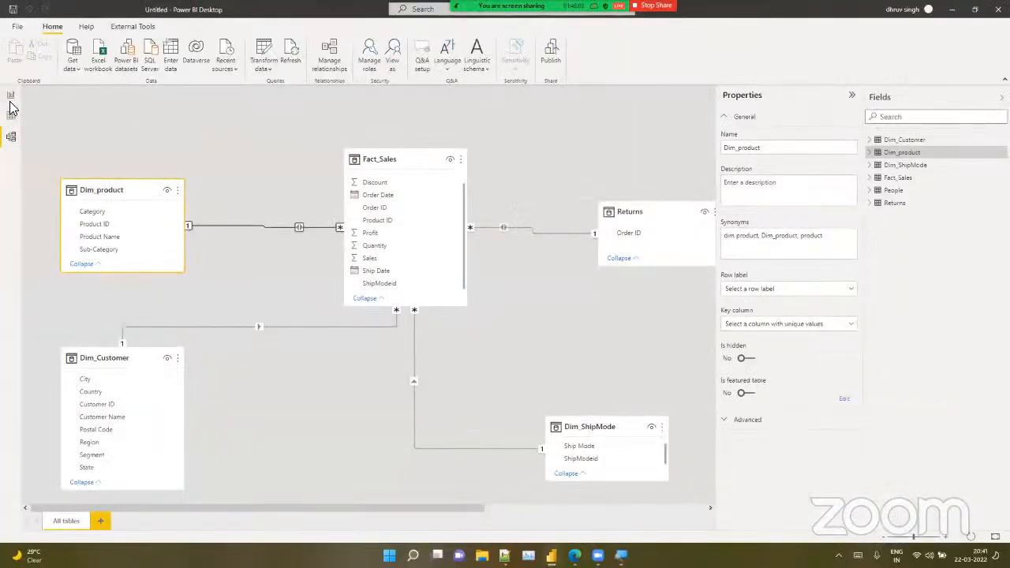
Return to the report, look through the Count of Product ID per Order ID, and move that table to the lower part of the page
{"action": "left_click", "coordinate": [10, 99]}
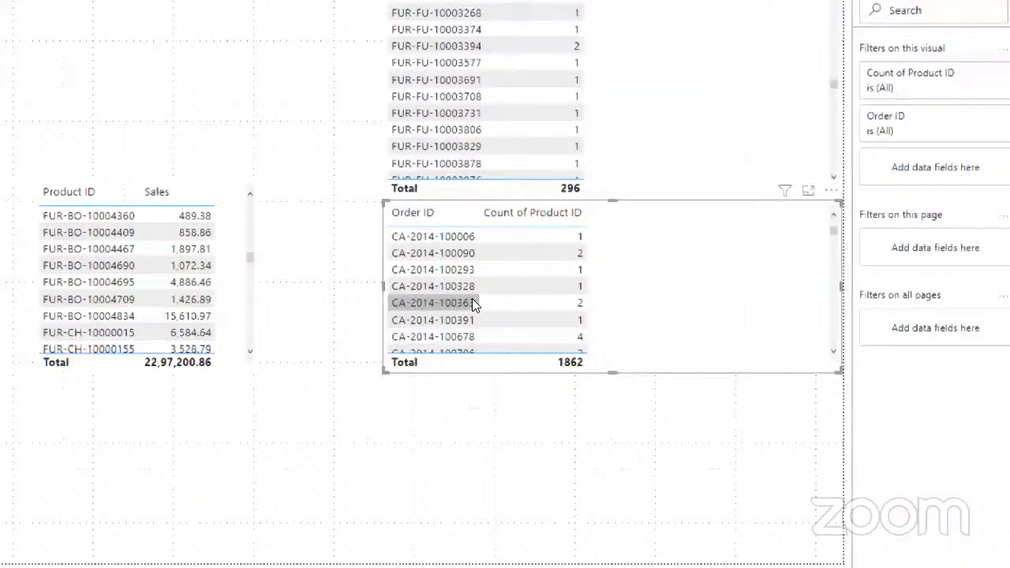
{"action": "scroll", "coordinate": [473, 302], "scroll_direction": "down", "scroll_amount": 10}
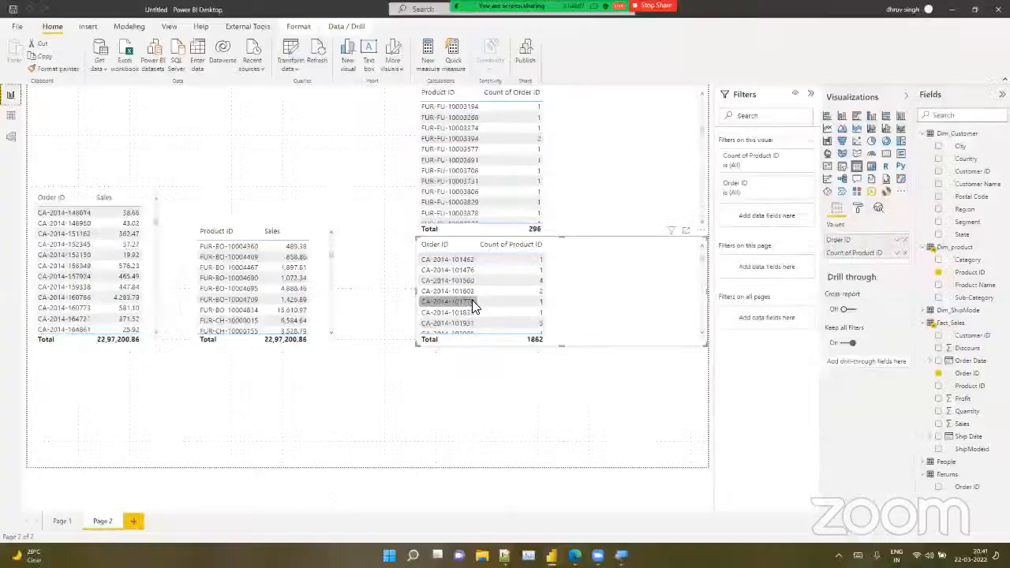
{"action": "scroll", "coordinate": [472, 303], "scroll_direction": "down", "scroll_amount": 8}
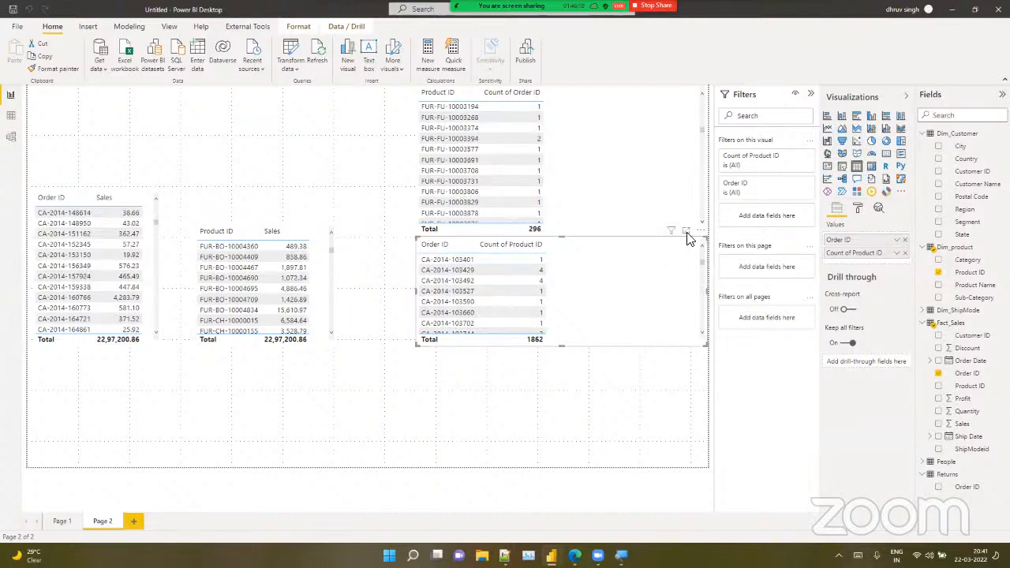
{"action": "left_click_drag", "start_coordinate": [700, 231], "coordinate": [666, 328]}
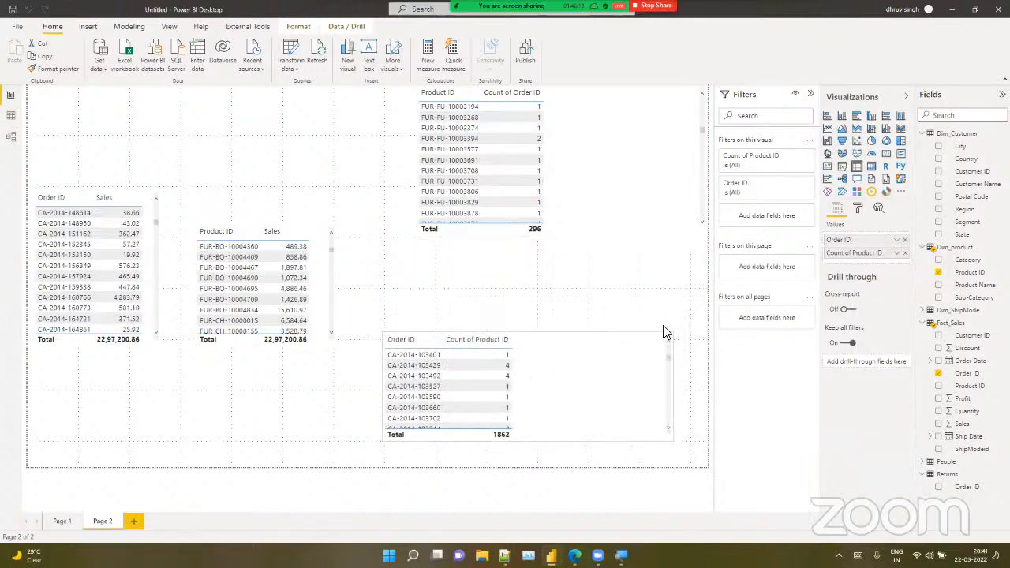
{"action": "left_click", "coordinate": [565, 265]}
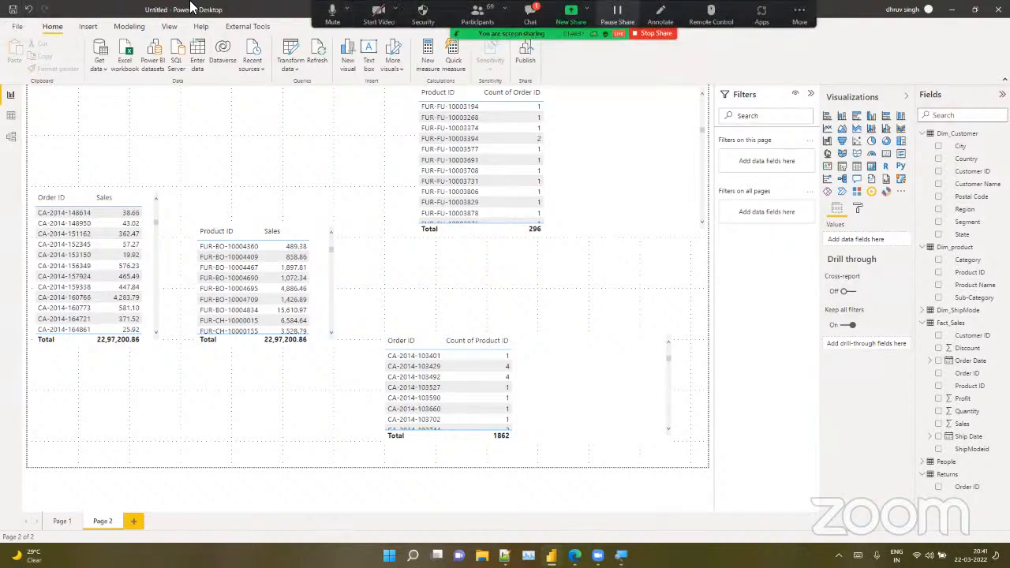
{"action": "left_click", "coordinate": [432, 241]}
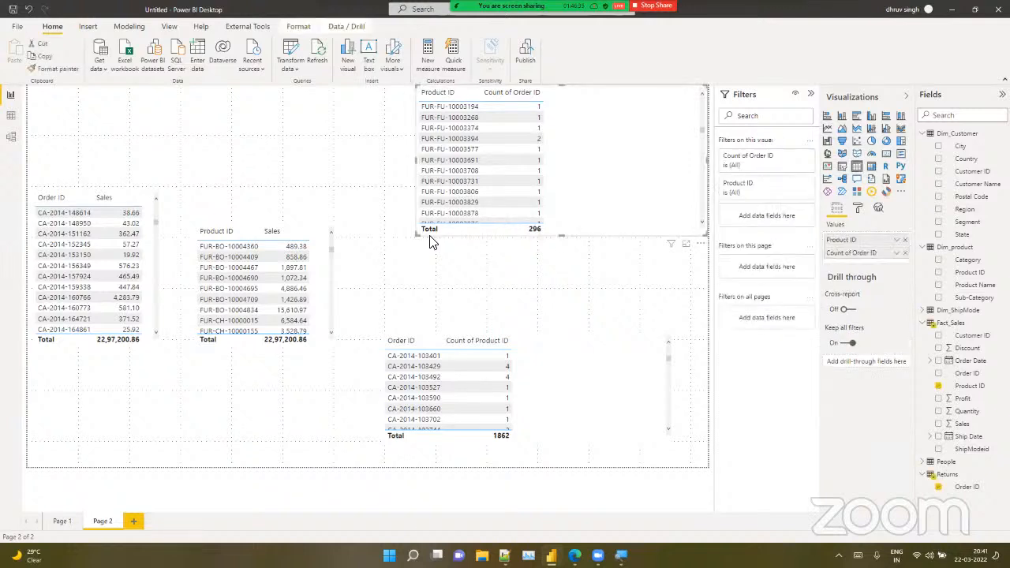
{"action": "left_click", "coordinate": [10, 137]}
{"action": "left_click", "coordinate": [8, 119]}
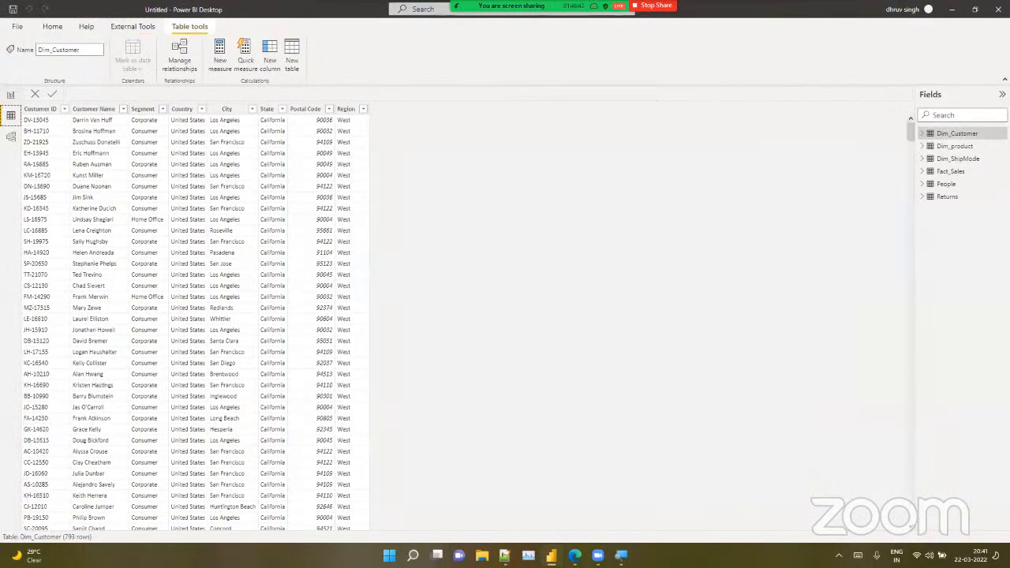
{"action": "left_click", "coordinate": [10, 95]}
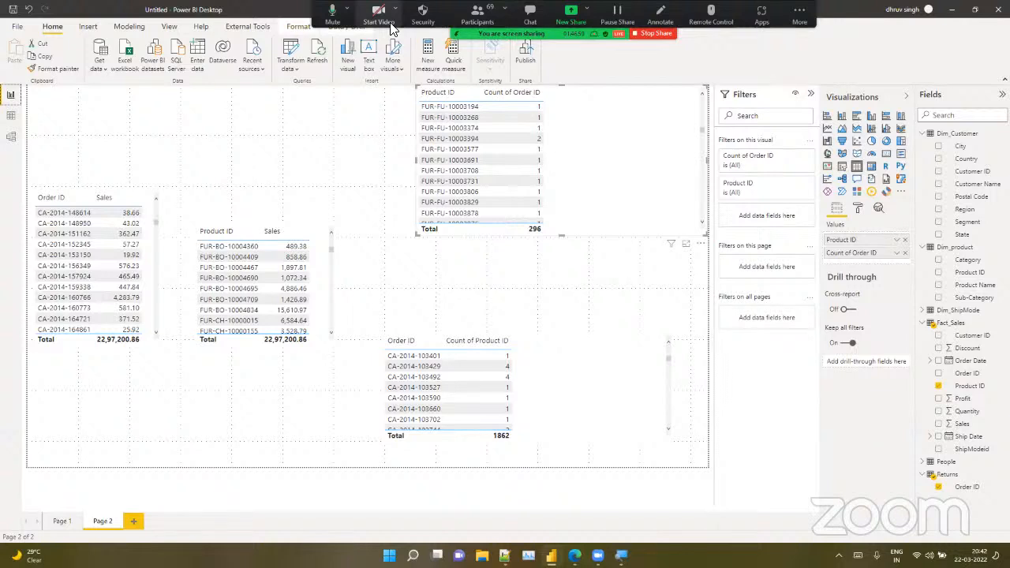
Mute the microphone in the Zoom meeting and stop sharing the screen
{"action": "key", "text": "alt+a"}
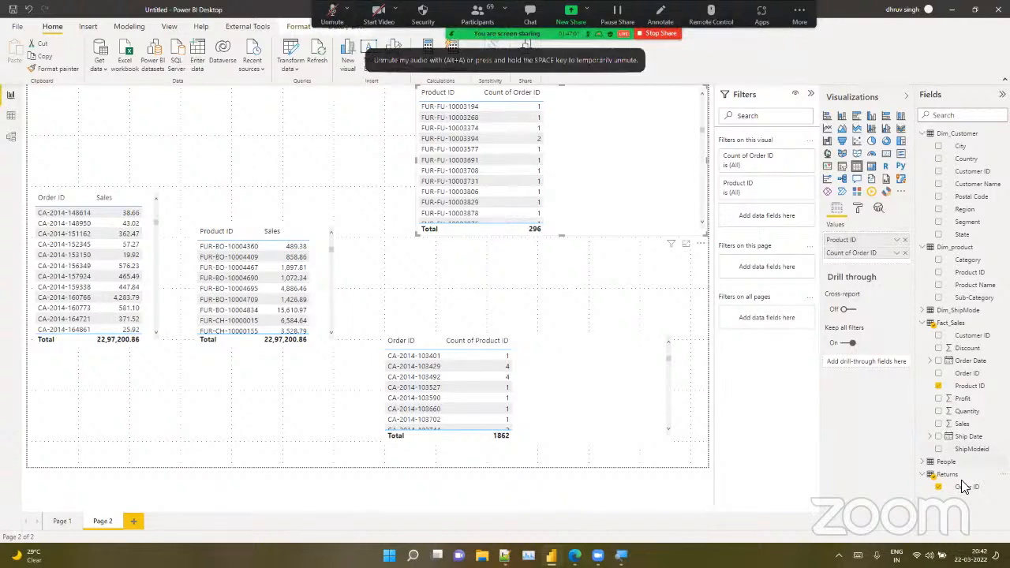
{"action": "key", "text": "super+a"}
{"action": "left_click", "coordinate": [659, 124]}
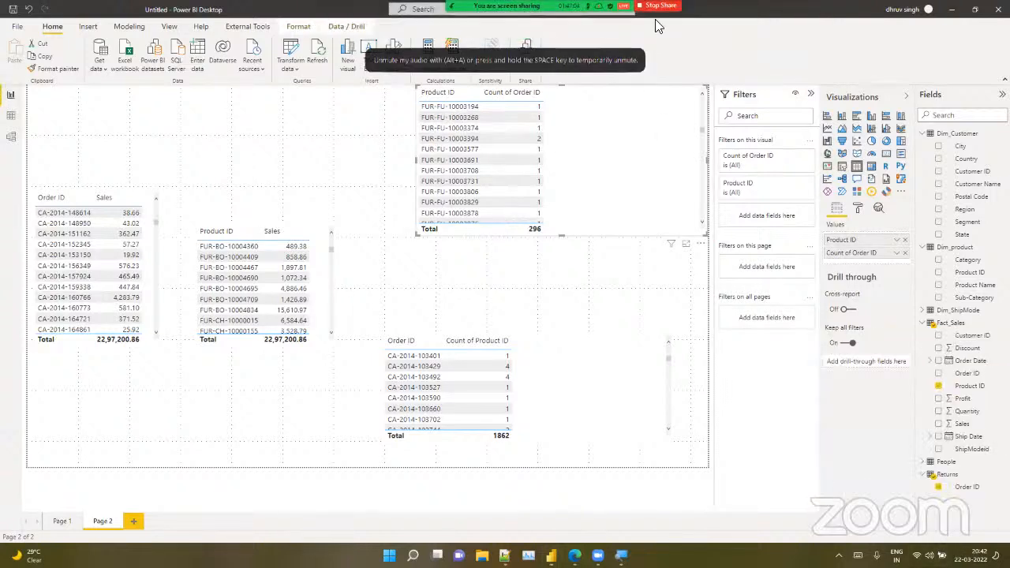
{"action": "left_click", "coordinate": [660, 6]}
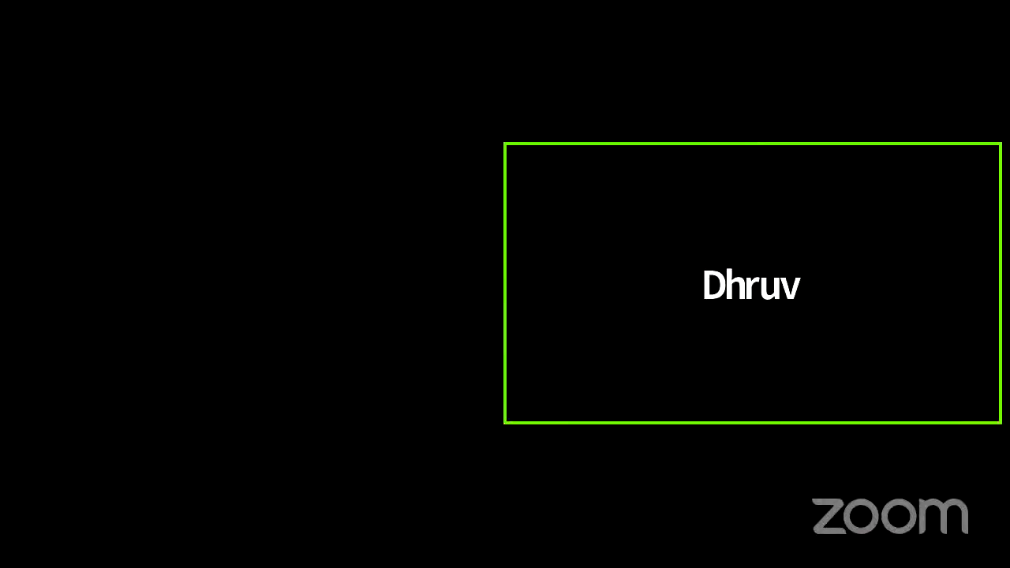